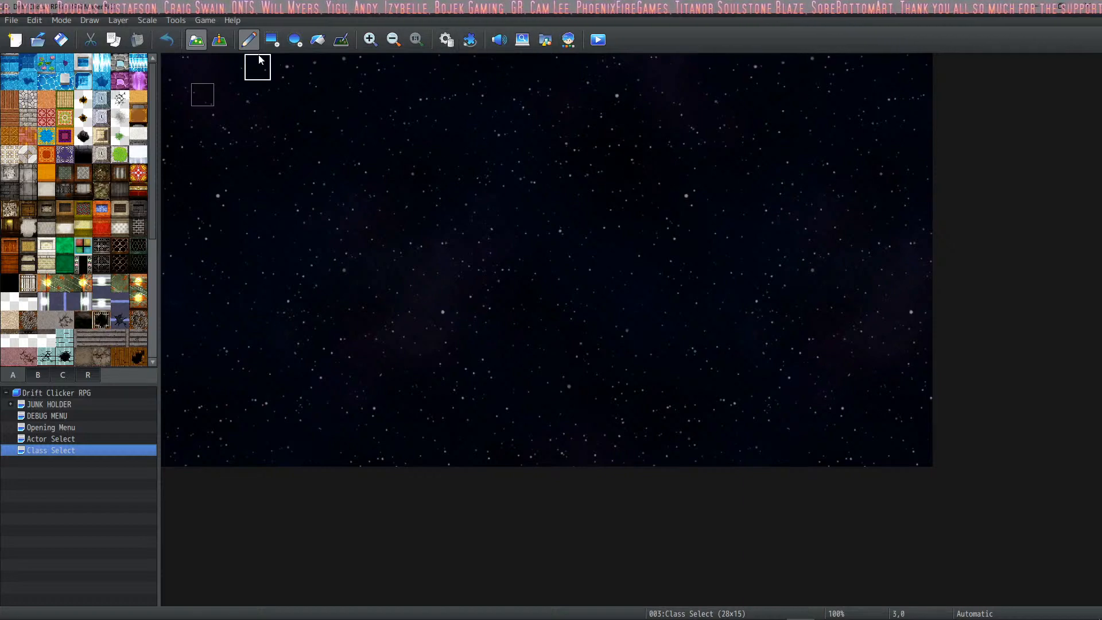
Open the project database to view the reserved item slot 0002, and close the database again
{"action": "left_click", "coordinate": [469, 40]}
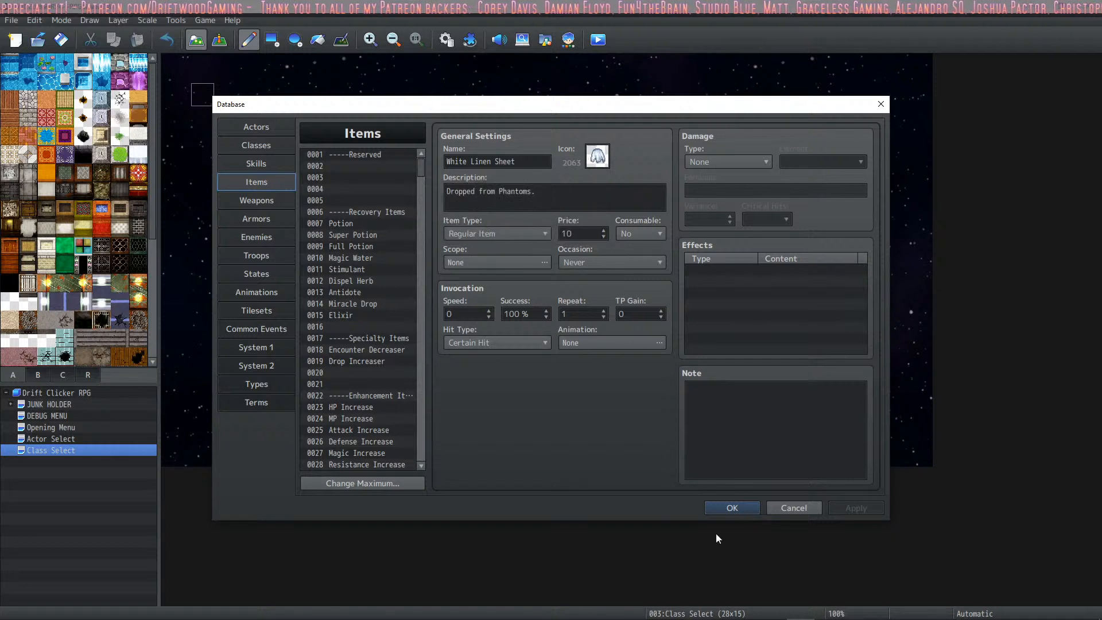
{"action": "left_click", "coordinate": [355, 165]}
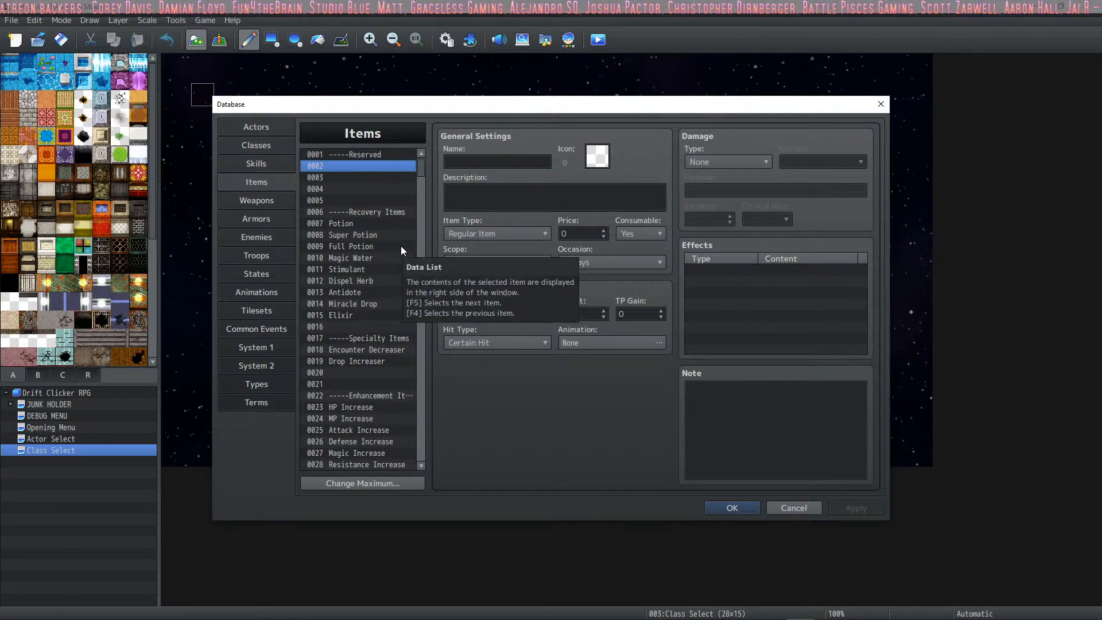
{"action": "left_click", "coordinate": [729, 505]}
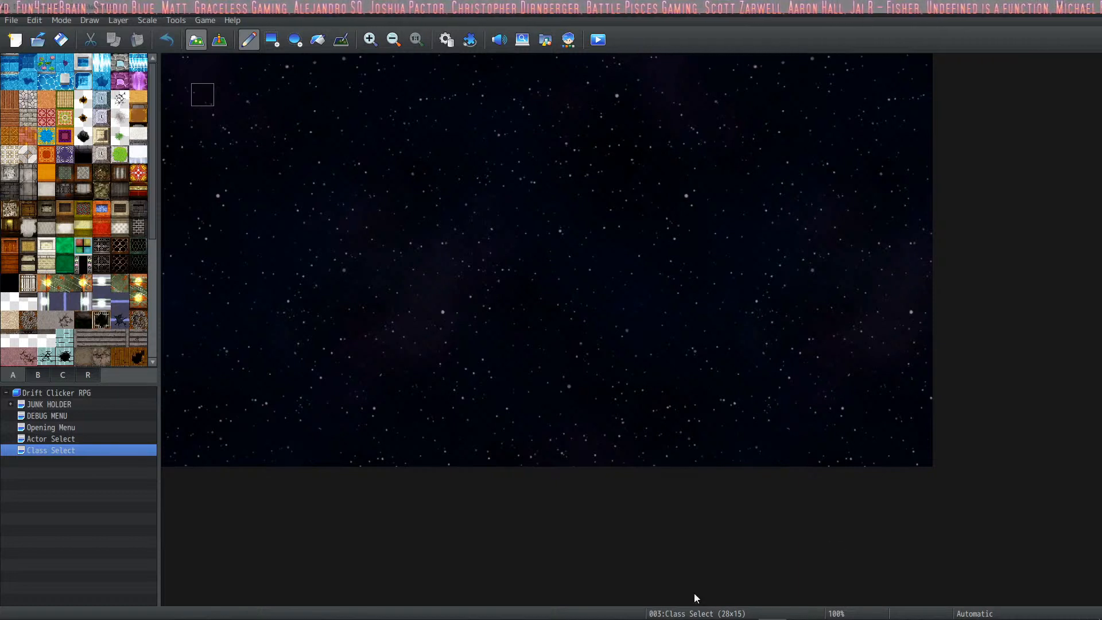
Open the project's folder location, go up to the RPG Maker MZ folder and check the Drift Clicker RPG folder's properties
{"action": "left_click", "coordinate": [210, 24]}
{"action": "left_click", "coordinate": [215, 57]}
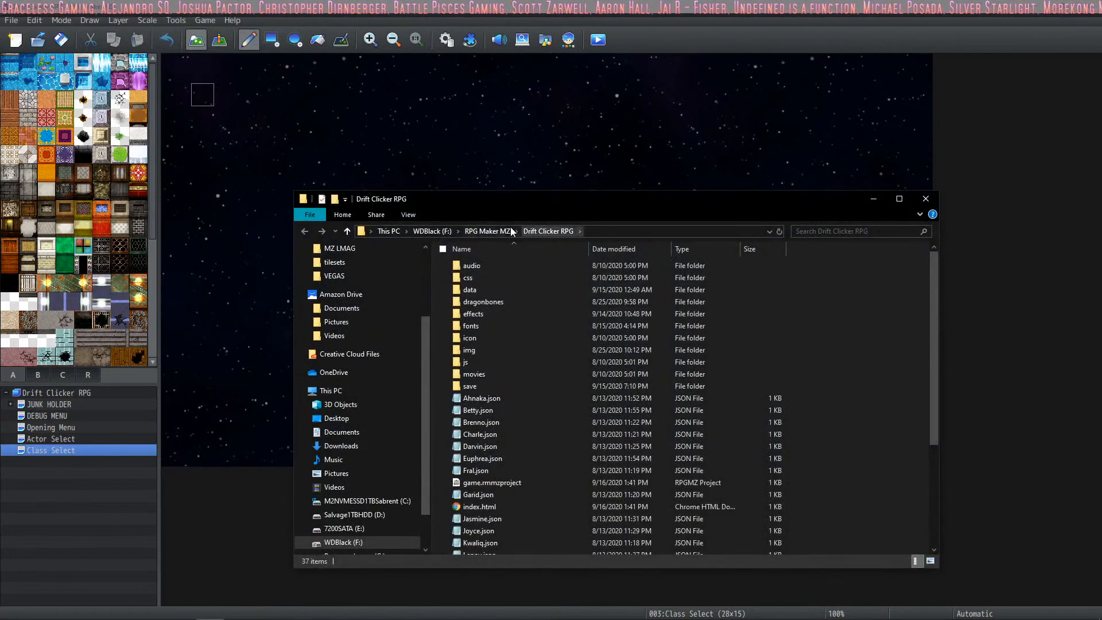
{"action": "left_click", "coordinate": [508, 230]}
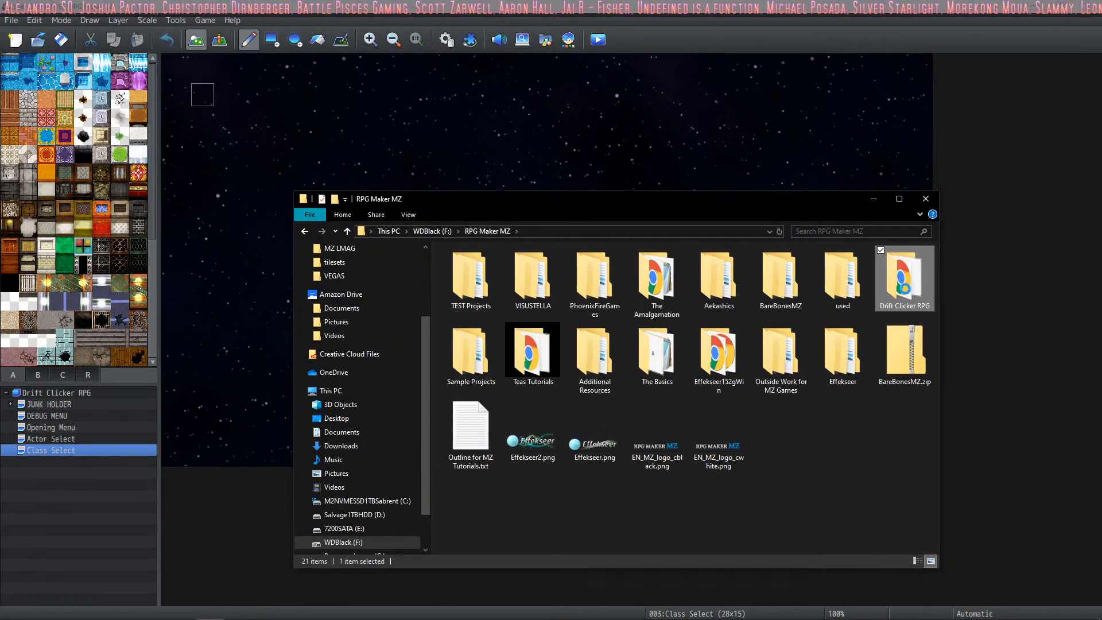
{"action": "right_click", "coordinate": [904, 288]}
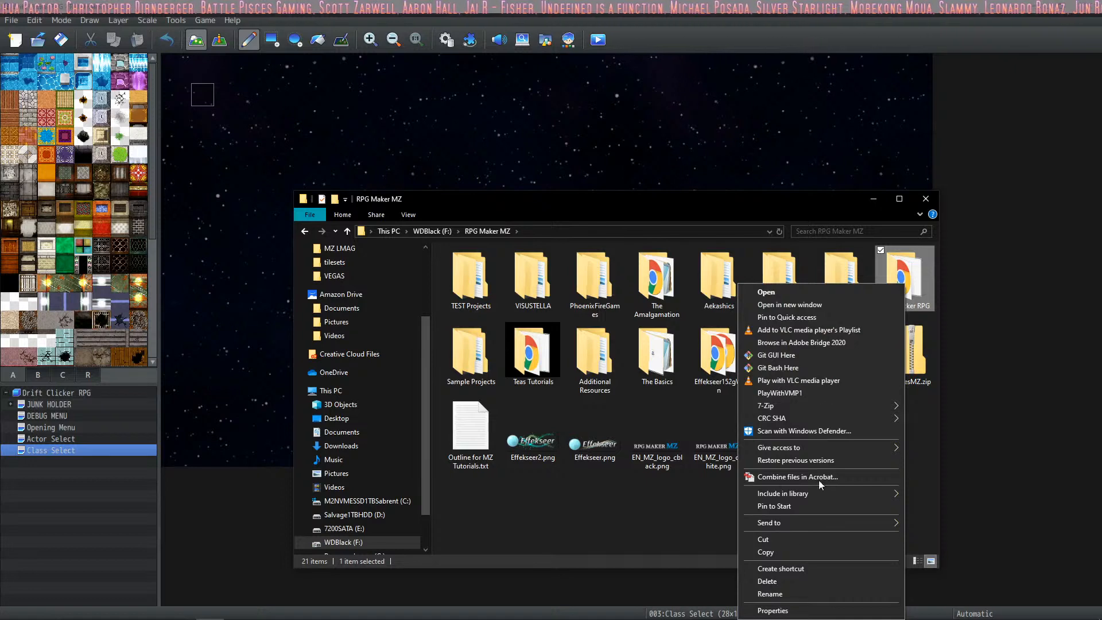
{"action": "left_click", "coordinate": [803, 609]}
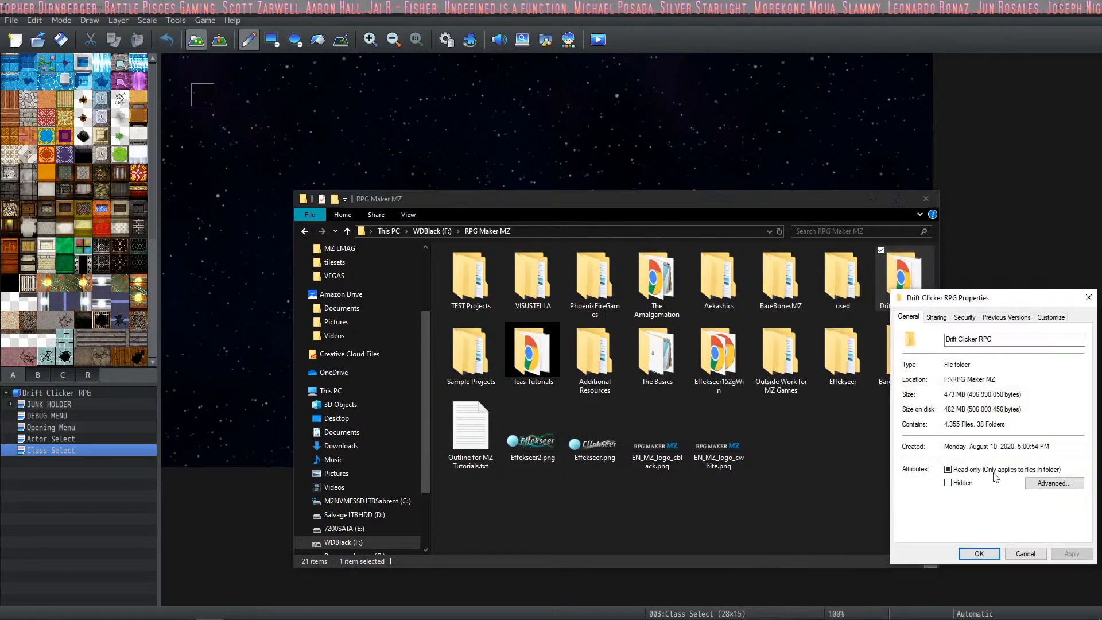
{"action": "left_click", "coordinate": [977, 554]}
Compress the Drift Clicker RPG folder with 7-Zip into Drift Clicker RPG.zip, split into 100M volumes
{"action": "right_click", "coordinate": [917, 285]}
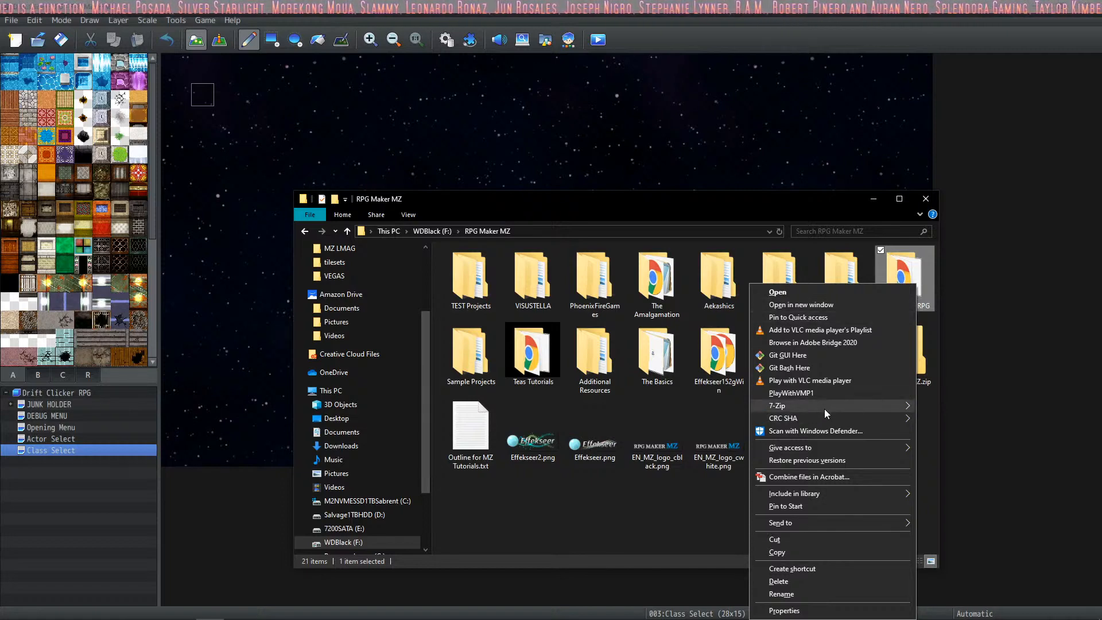
{"action": "mouse_move", "coordinate": [852, 411]}
{"action": "left_click", "coordinate": [654, 406]}
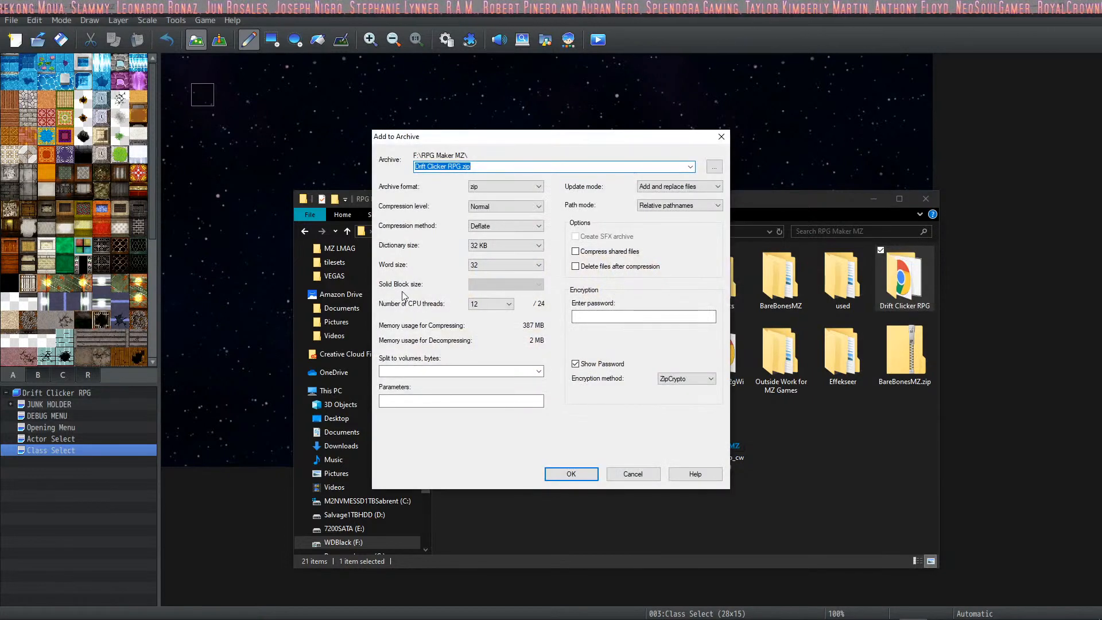
{"action": "left_click", "coordinate": [433, 371]}
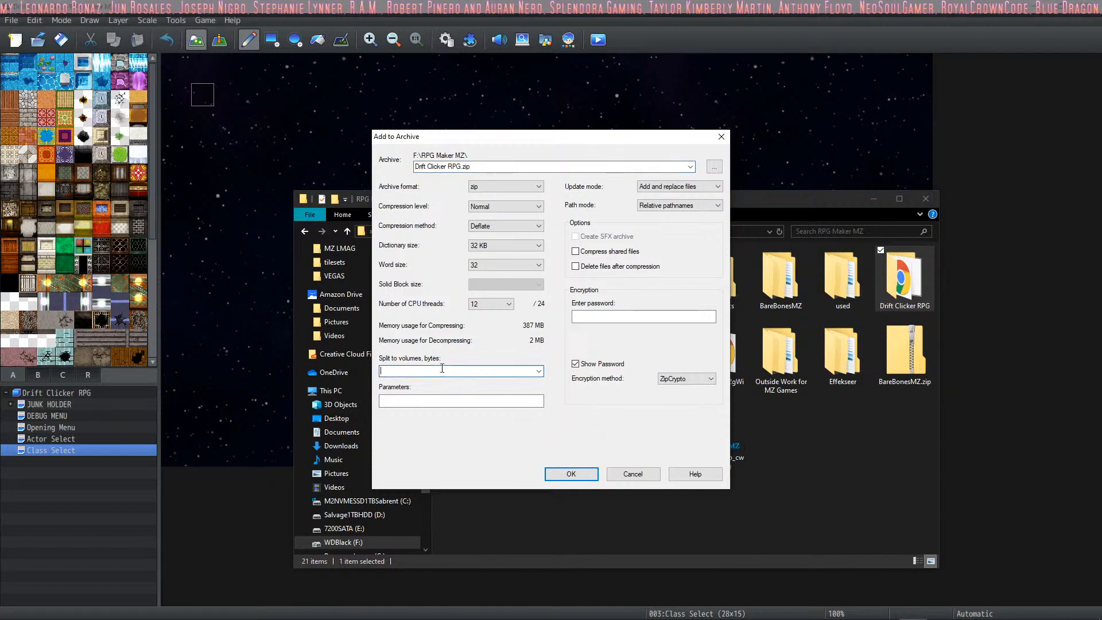
{"action": "left_click", "coordinate": [539, 372]}
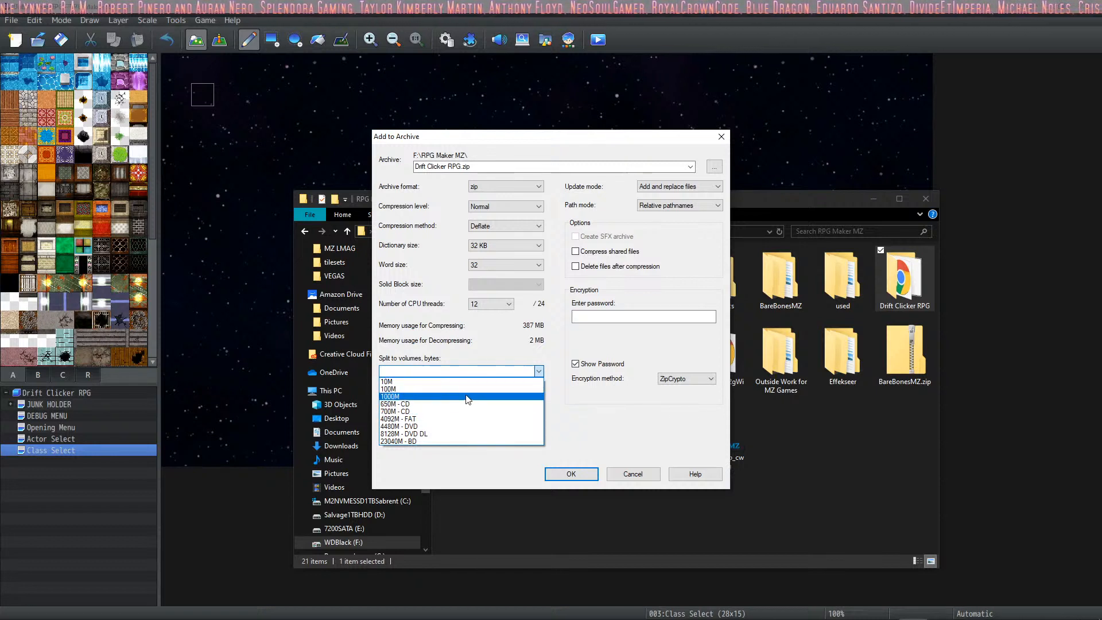
{"action": "left_click", "coordinate": [447, 396]}
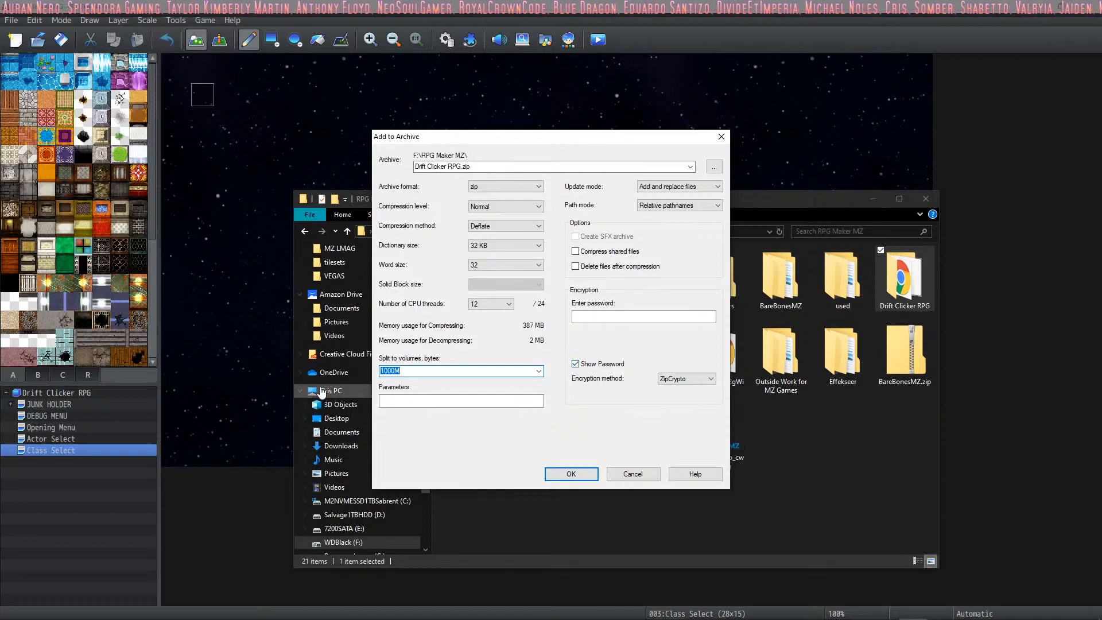
{"action": "left_click", "coordinate": [538, 371]}
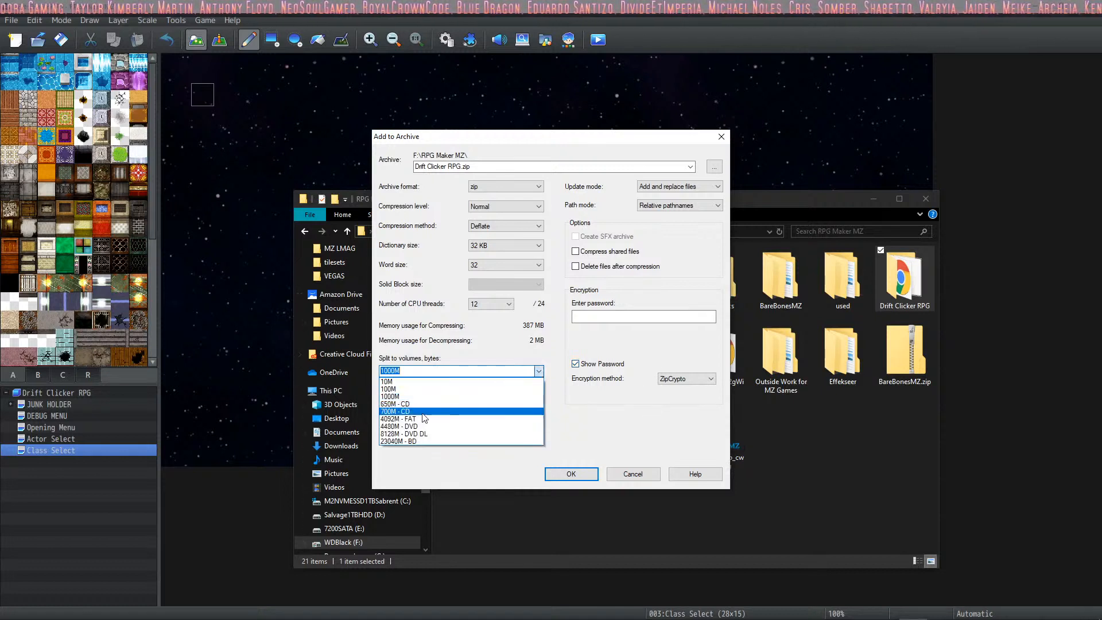
{"action": "left_click", "coordinate": [415, 389]}
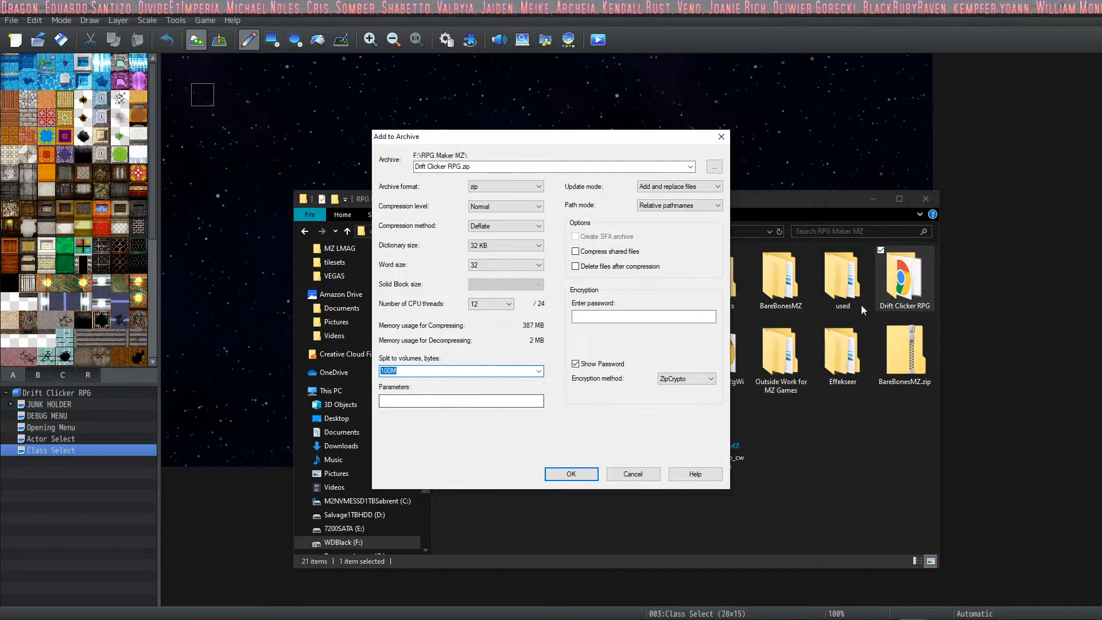
{"action": "left_click", "coordinate": [562, 476]}
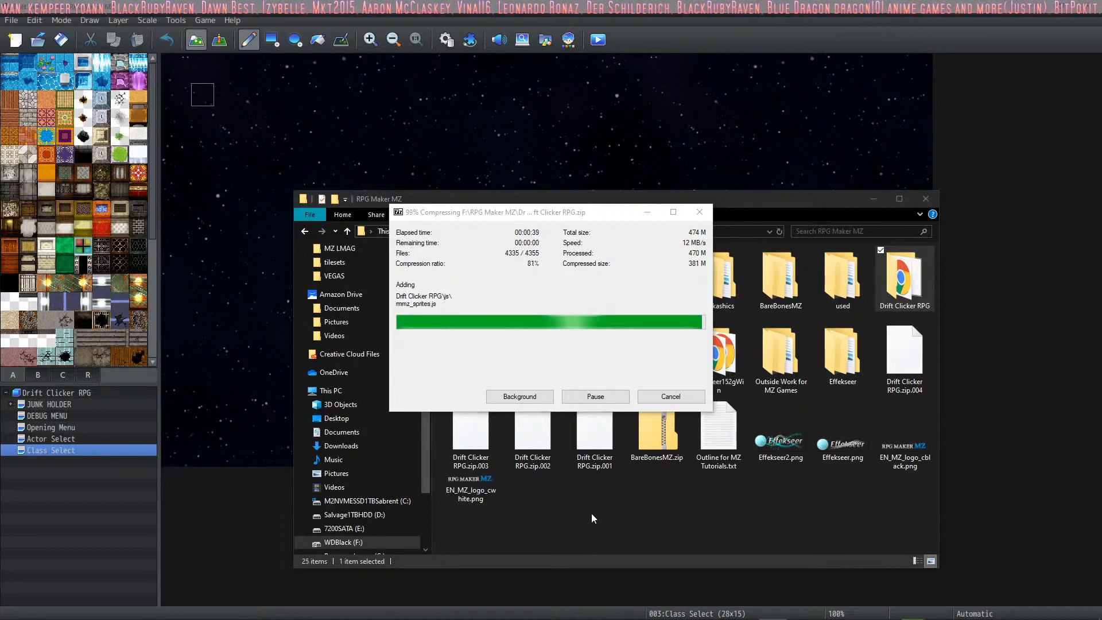
Check the file sizes of the split archive parts .001 to .004, individually and all together
{"action": "left_click", "coordinate": [660, 501]}
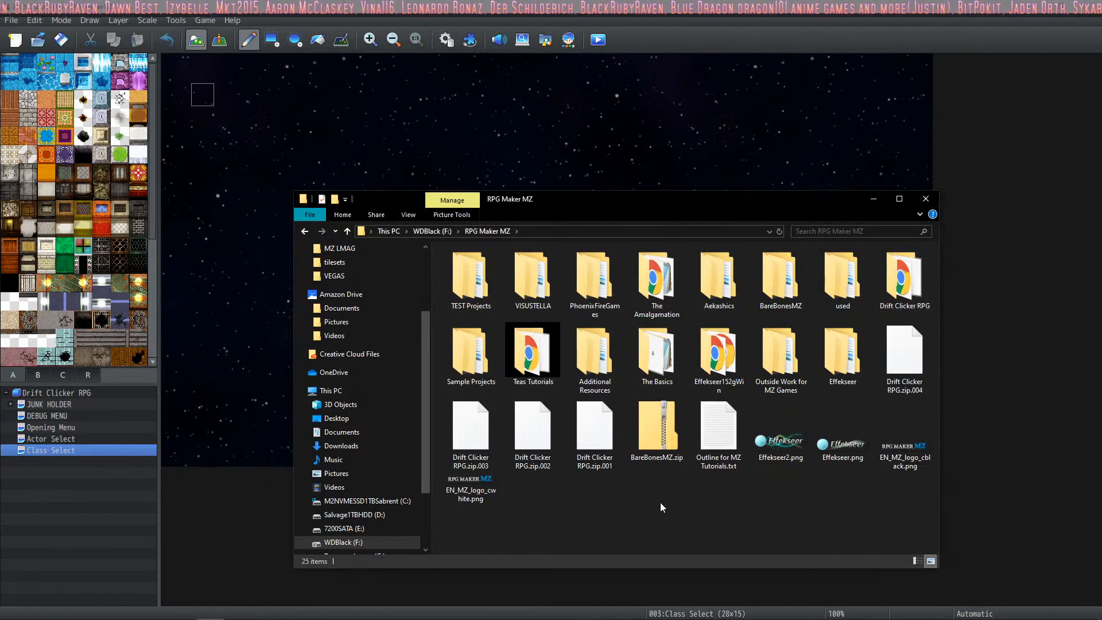
{"action": "left_click", "coordinate": [905, 370]}
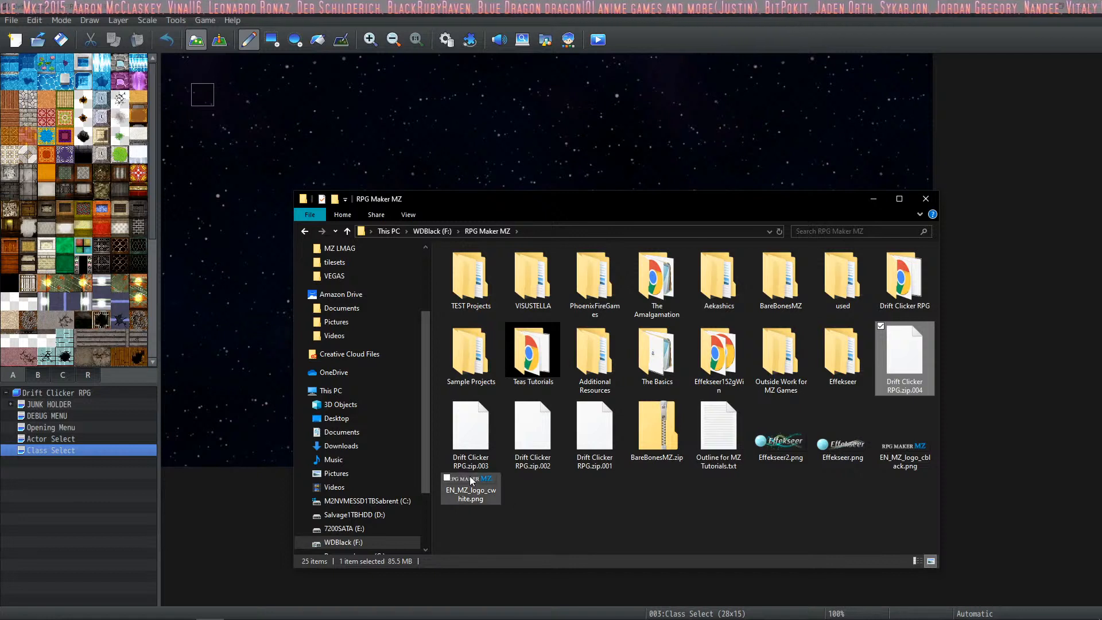
{"action": "left_click", "coordinate": [465, 439]}
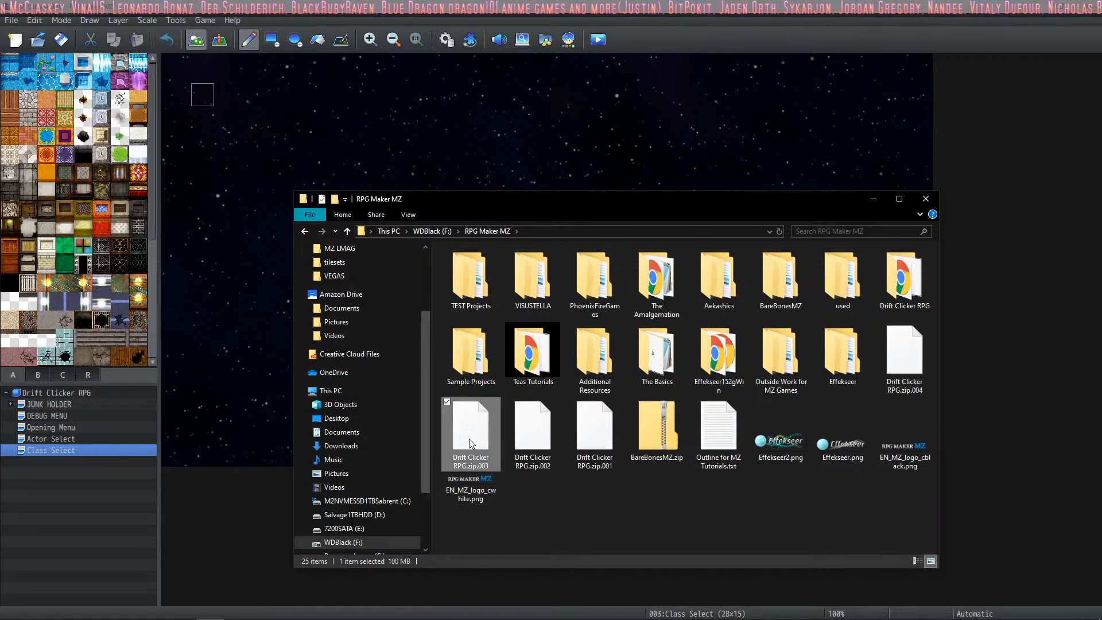
{"action": "left_click", "coordinate": [533, 431]}
{"action": "left_click", "coordinate": [595, 430]}
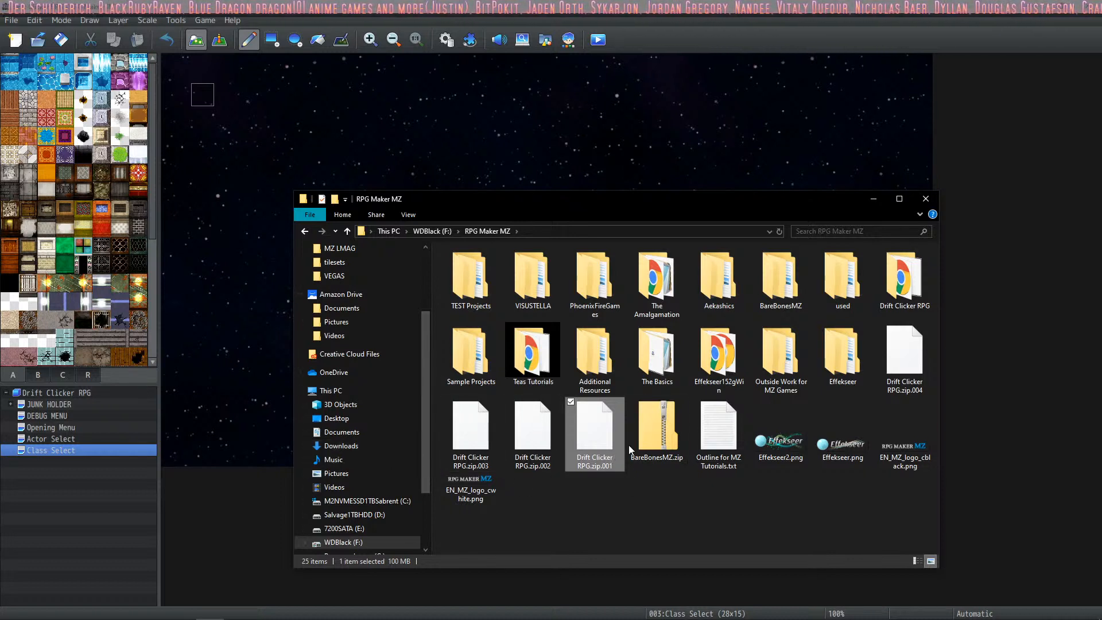
{"action": "left_click", "coordinate": [898, 359], "text": "ctrl"}
{"action": "left_click", "coordinate": [590, 450], "text": "shift"}
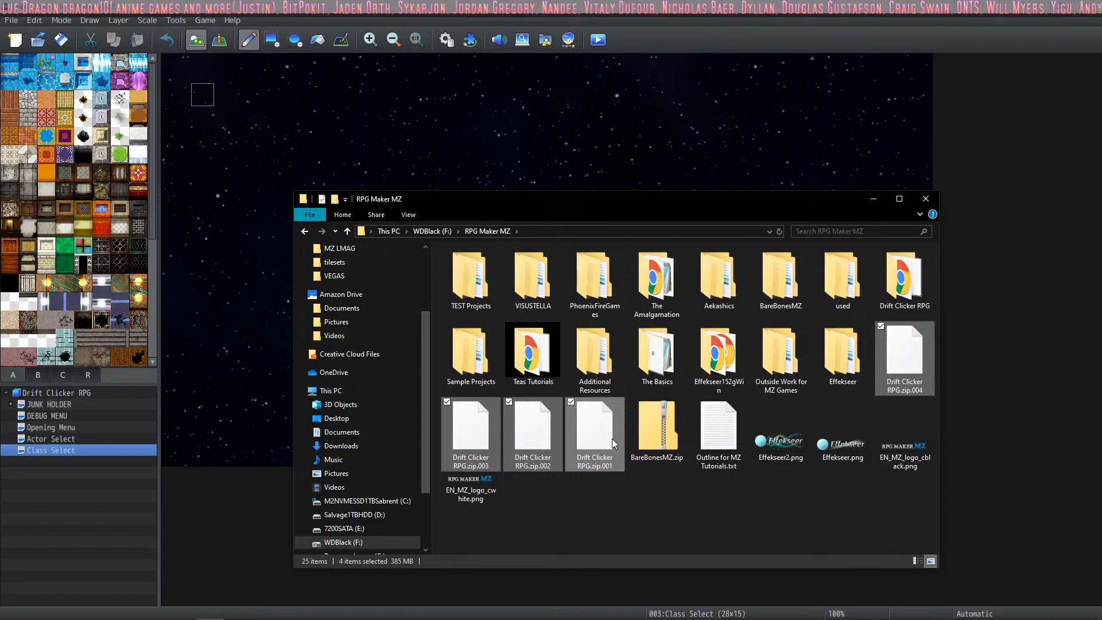
{"action": "left_click", "coordinate": [584, 484]}
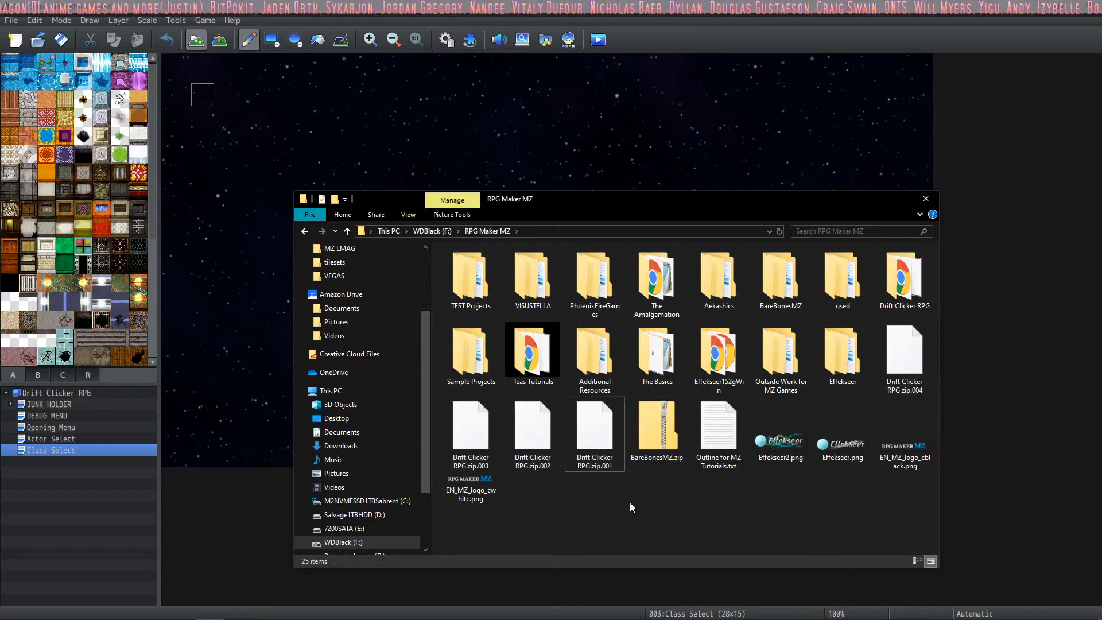
Rename Drift Clicker RPG.zip.001 as Drift Clicker RPG pt1.zip and accept the extension change
{"action": "left_click", "coordinate": [613, 459]}
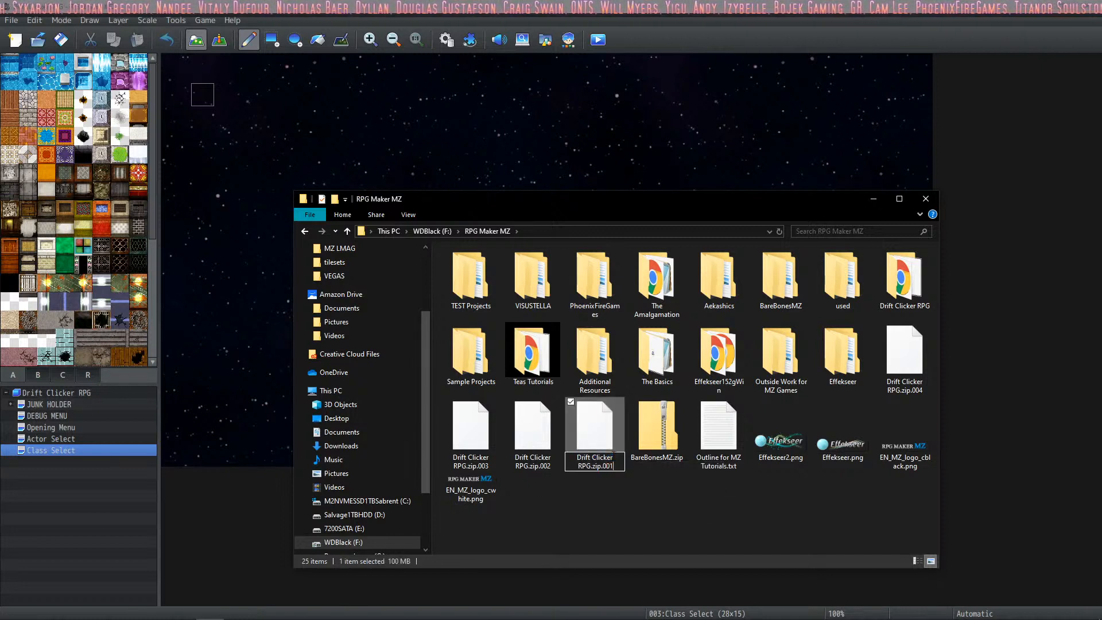
{"action": "key", "text": "BackSpace"}
{"action": "key", "text": "BackSpace"}
{"action": "key", "text": "BackSpace"}
{"action": "key", "text": "BackSpace"}
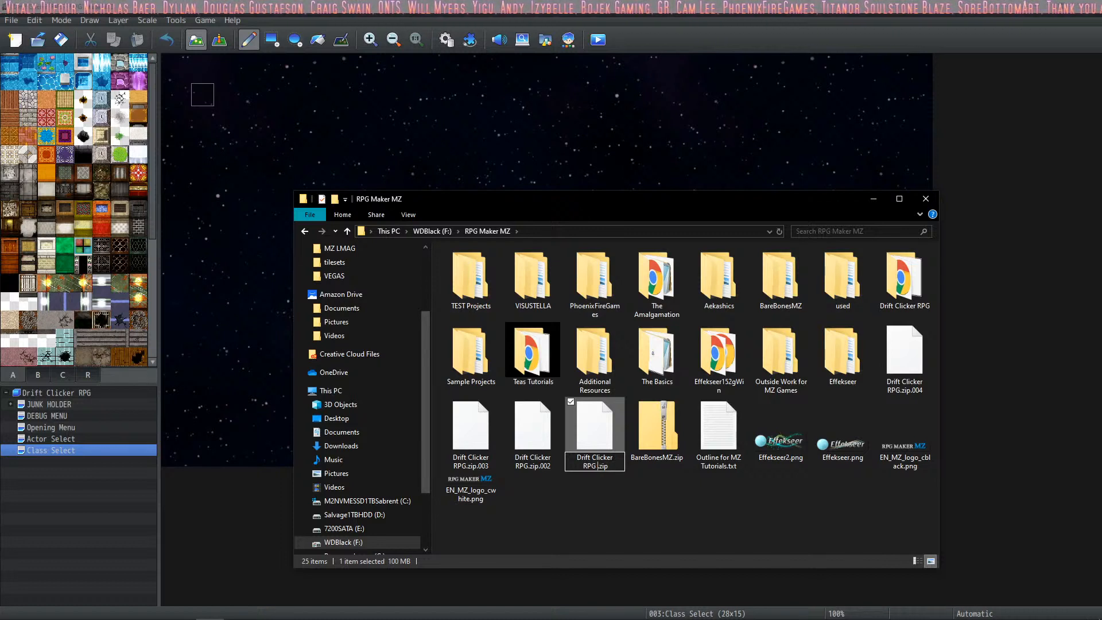
{"action": "type", "text": "pt1"}
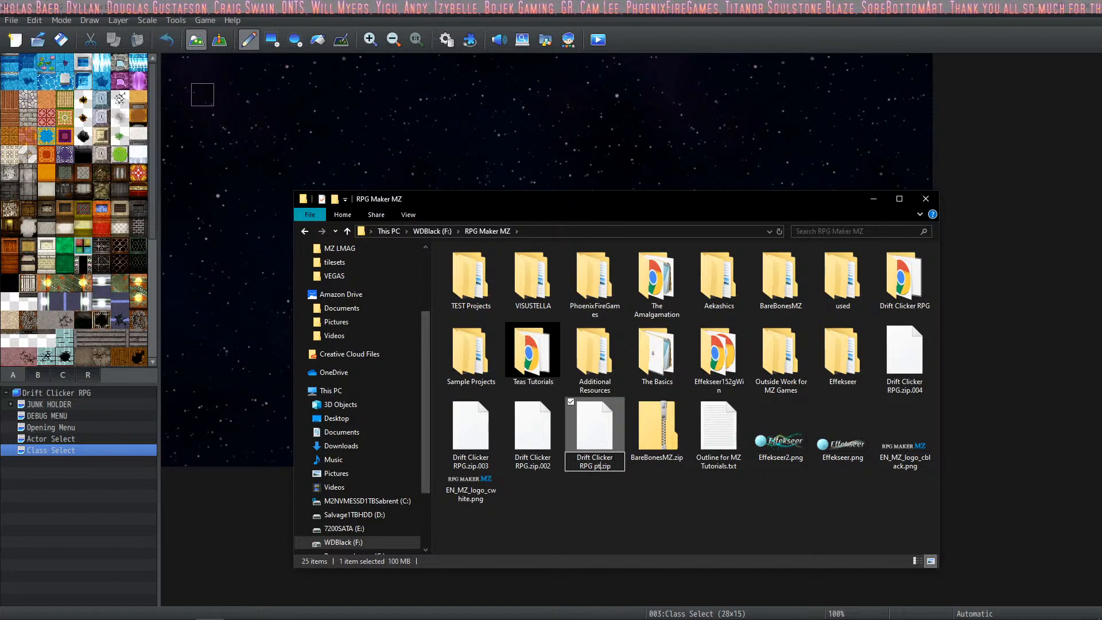
{"action": "key", "text": "Return"}
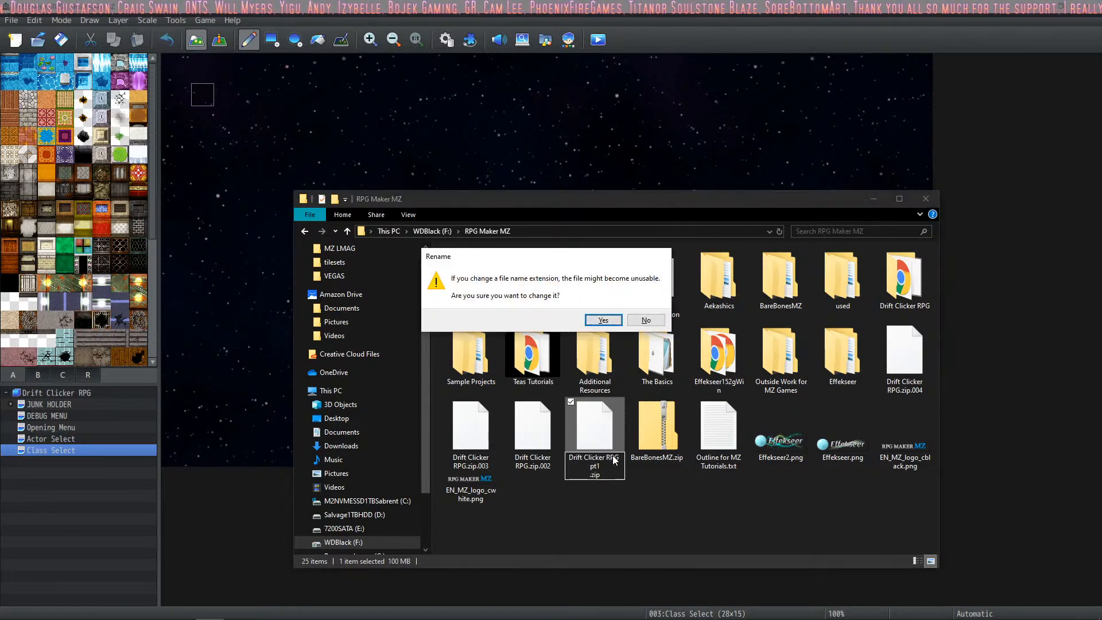
{"action": "left_click", "coordinate": [603, 323]}
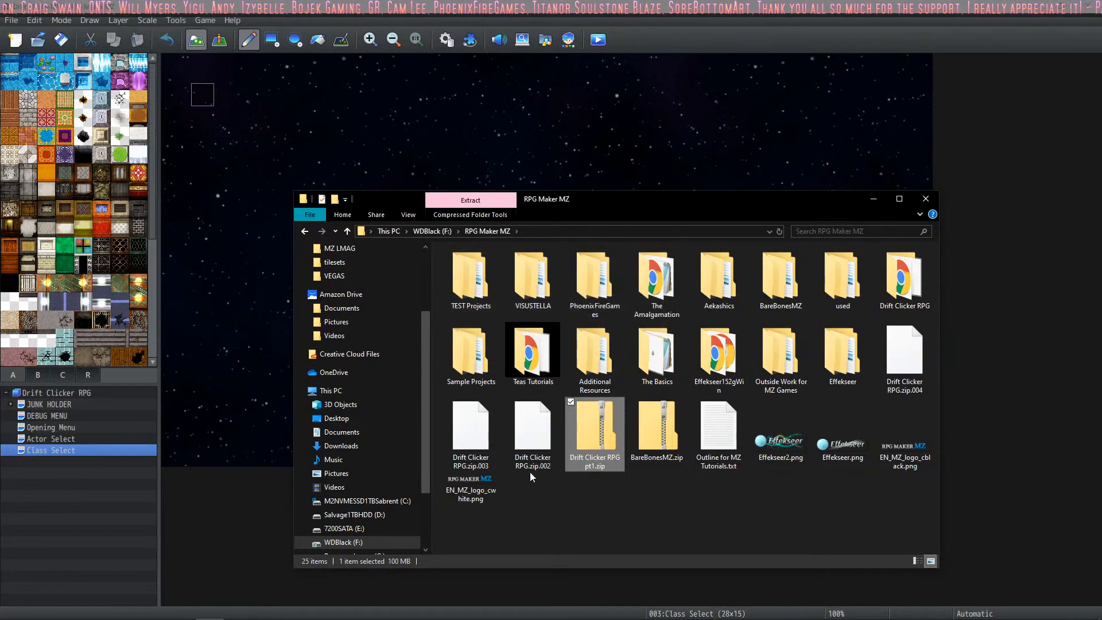
Rename Drift Clicker RPG.zip.002 as Drift Clicker RPG pt2.zip and accept the extension change
{"action": "left_click", "coordinate": [541, 453]}
{"action": "key", "text": "F2"}
{"action": "left_click", "coordinate": [540, 453]}
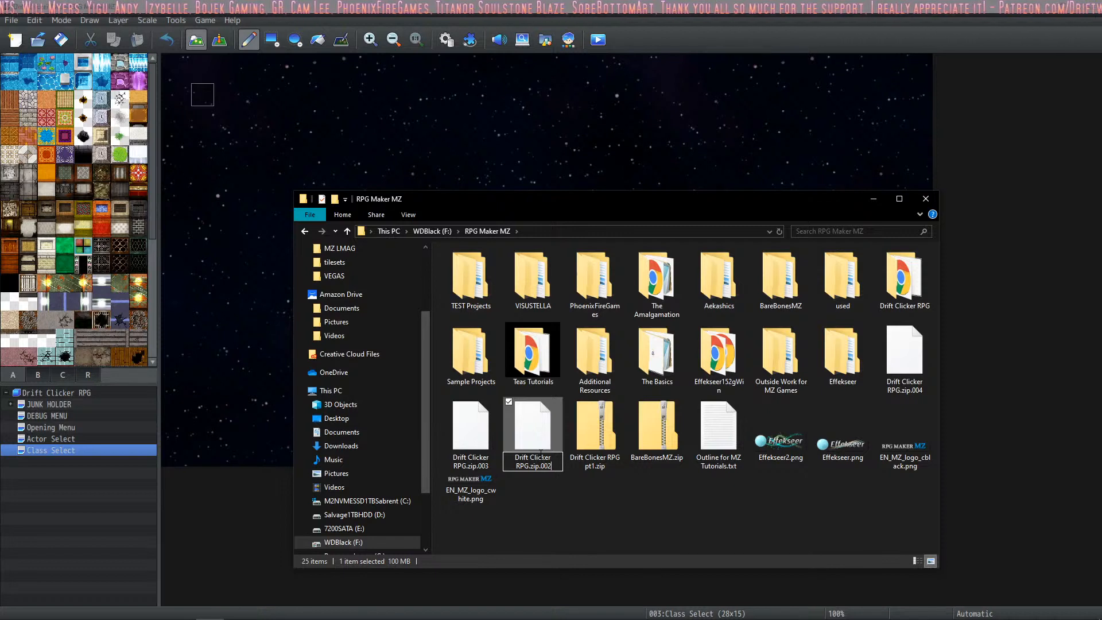
{"action": "key", "text": "BackSpace"}
{"action": "key", "text": "BackSpace"}
{"action": "key", "text": "BackSpace"}
{"action": "key", "text": "BackSpace"}
{"action": "key", "text": "BackSpace"}
{"action": "type", "text": "p"}
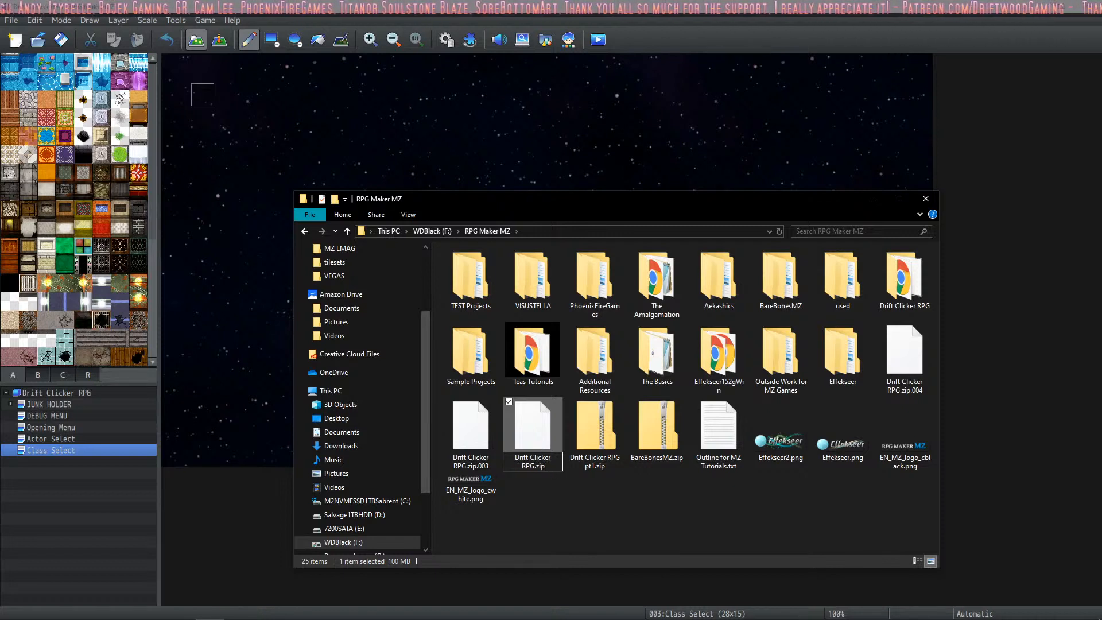
{"action": "type", "text": " pt"}
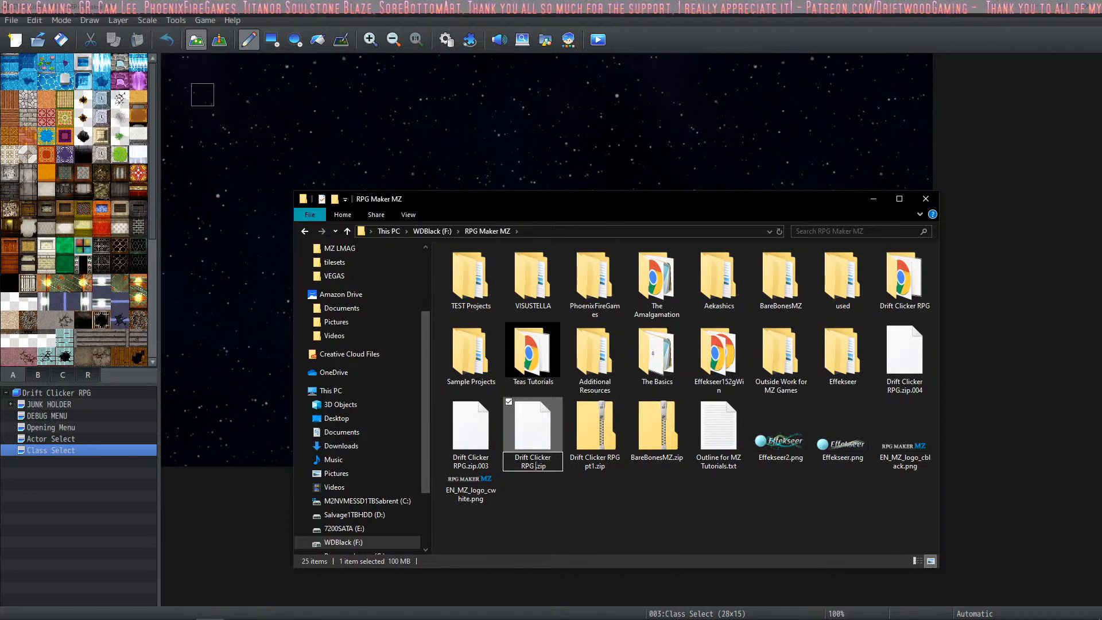
{"action": "type", "text": "2"}
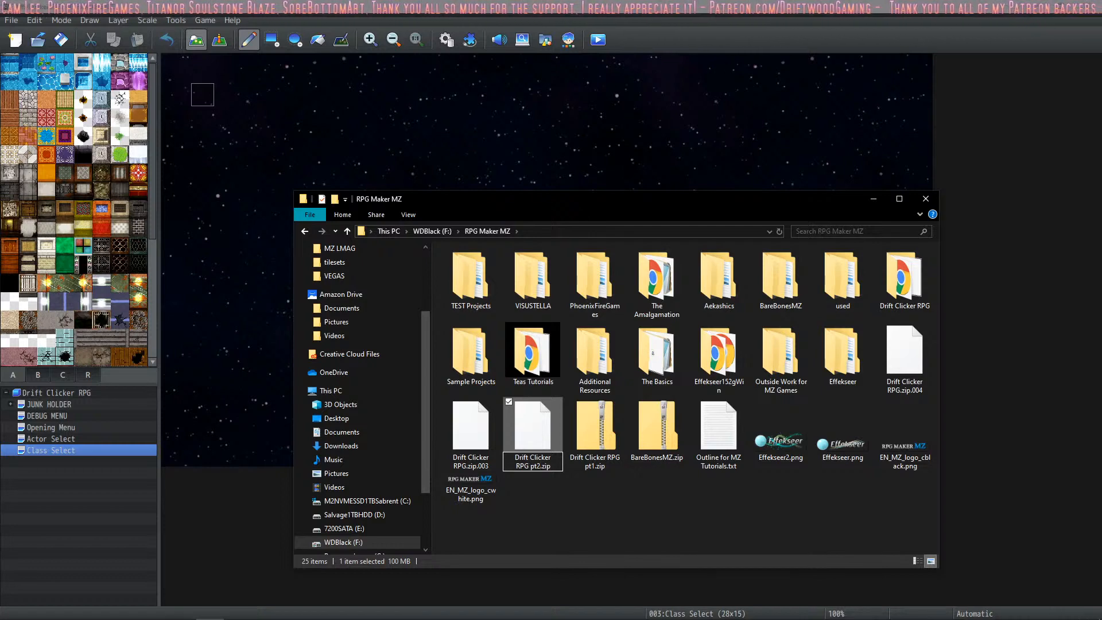
{"action": "key", "text": "Return"}
{"action": "key", "text": "Return"}
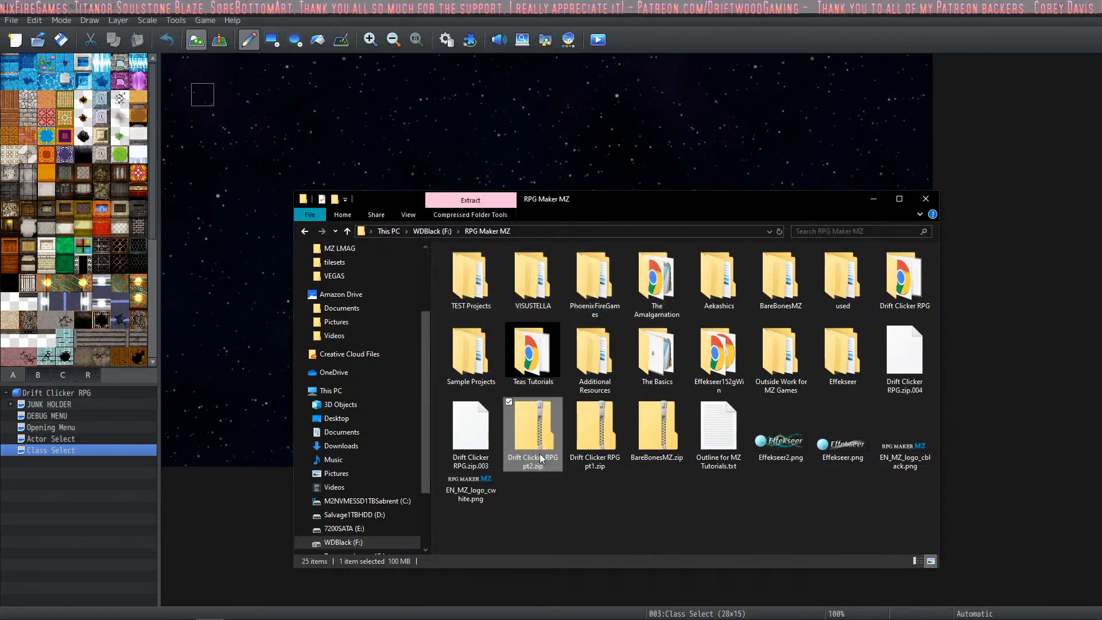
Rename Drift Clicker RPG.zip.003 as Drift Clicker RPG pt 3.zip and accept the extension change
{"action": "left_click", "coordinate": [466, 450]}
{"action": "key", "text": "F2"}
{"action": "key", "text": "End"}
{"action": "key", "text": "BackSpace"}
{"action": "key", "text": "BackSpace"}
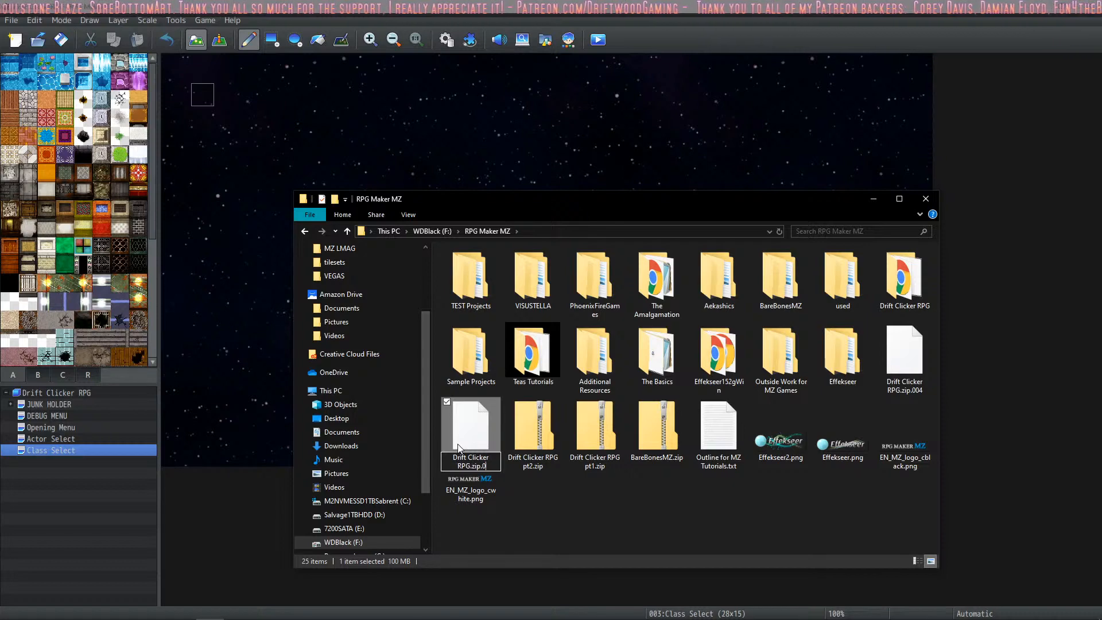
{"action": "key", "text": "BackSpace"}
{"action": "key", "text": "BackSpace"}
{"action": "type", "text": "pt 3"}
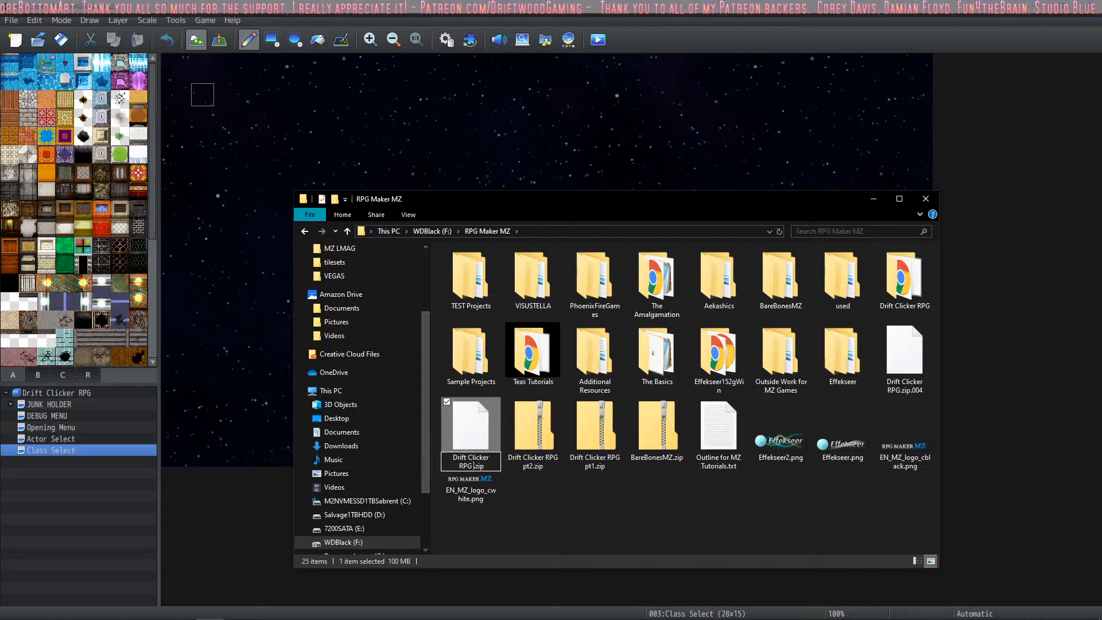
{"action": "key", "text": "Return"}
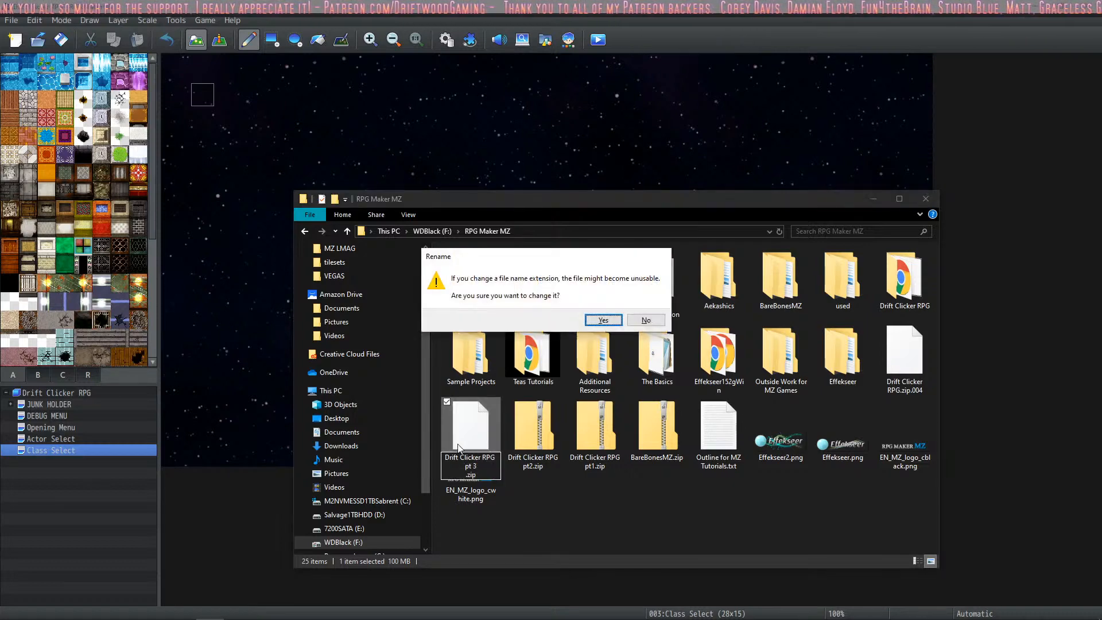
{"action": "key", "text": "Return"}
Rename Drift Clicker RPG.zip.004 as Drift Clicker RPG pt 4.zip and accept the extension change
{"action": "left_click", "coordinate": [907, 387]}
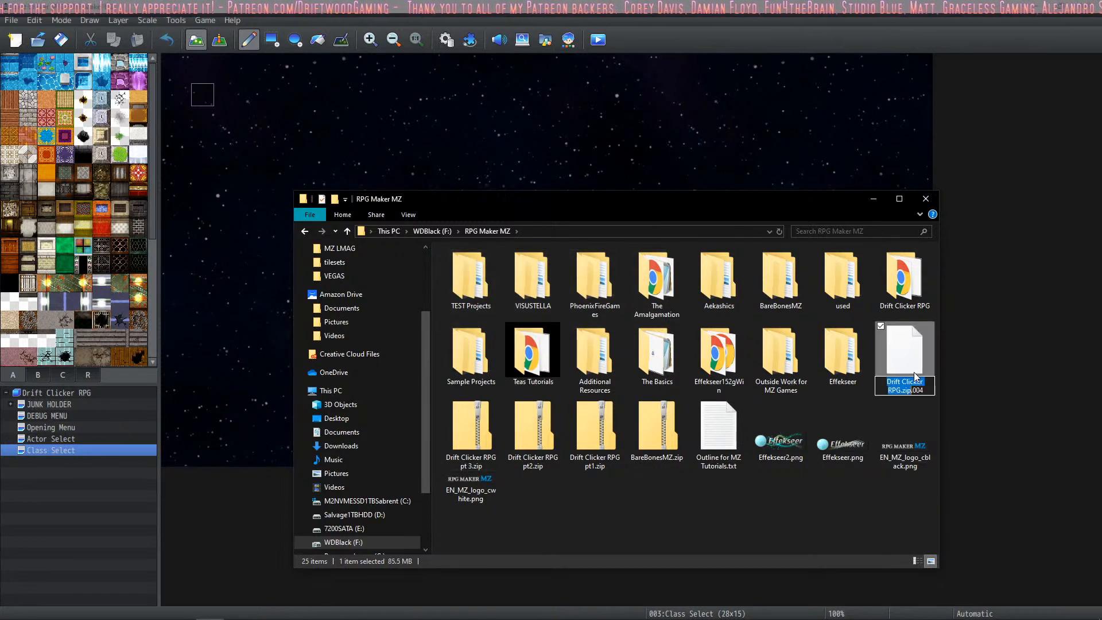
{"action": "left_click", "coordinate": [912, 381]}
{"action": "key", "text": "BackSpace"}
{"action": "key", "text": "BackSpace"}
{"action": "key", "text": "BackSpace"}
{"action": "key", "text": "BackSpace"}
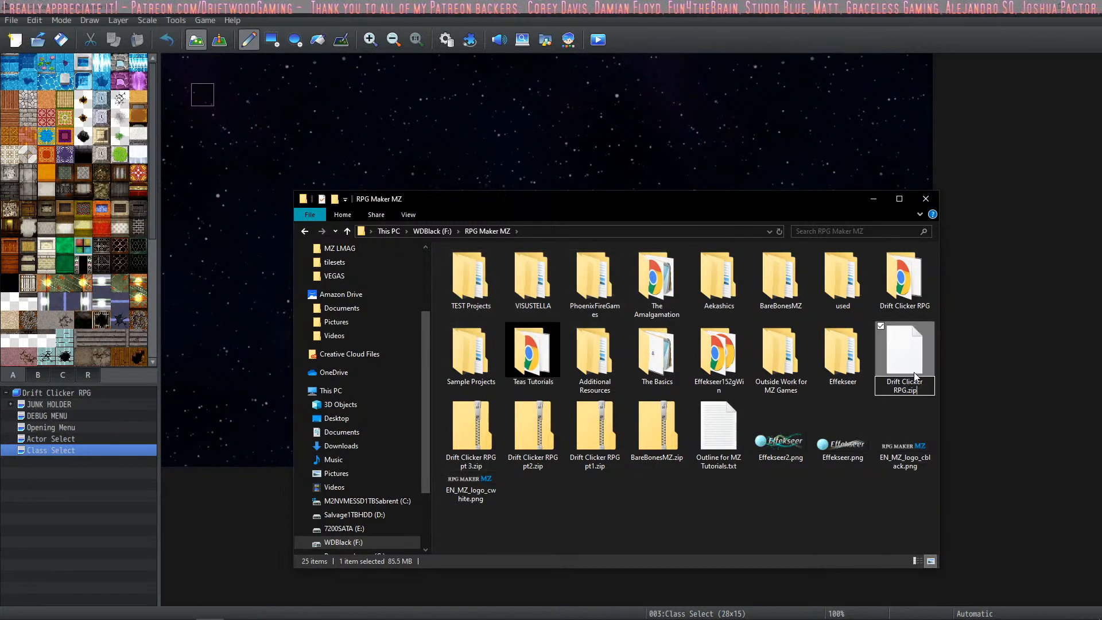
{"action": "type", "text": "pt 4"}
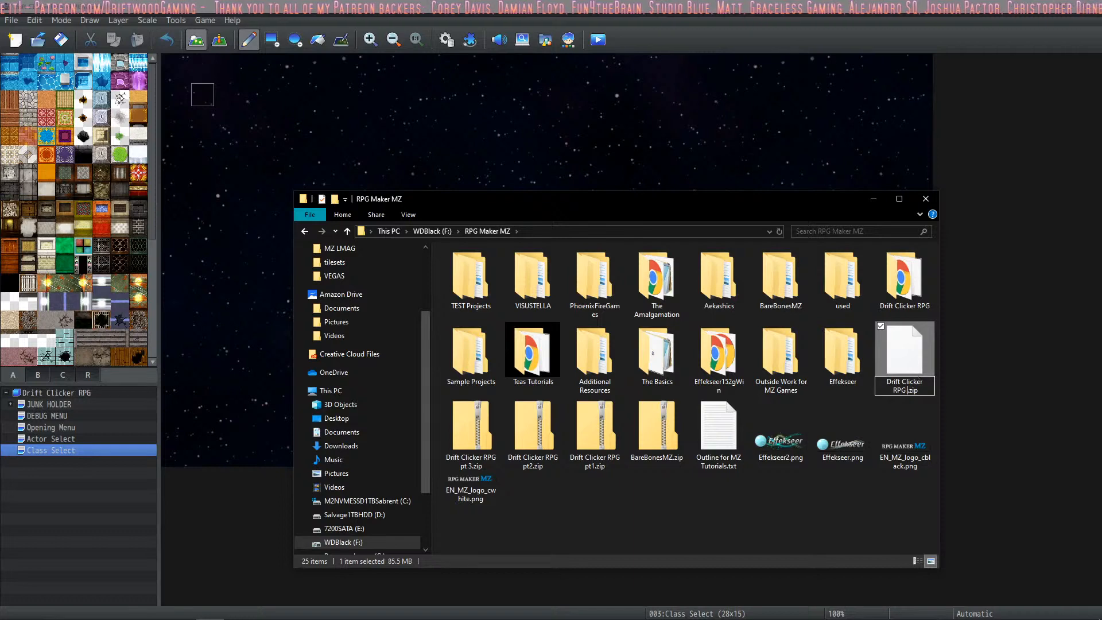
{"action": "key", "text": "Return"}
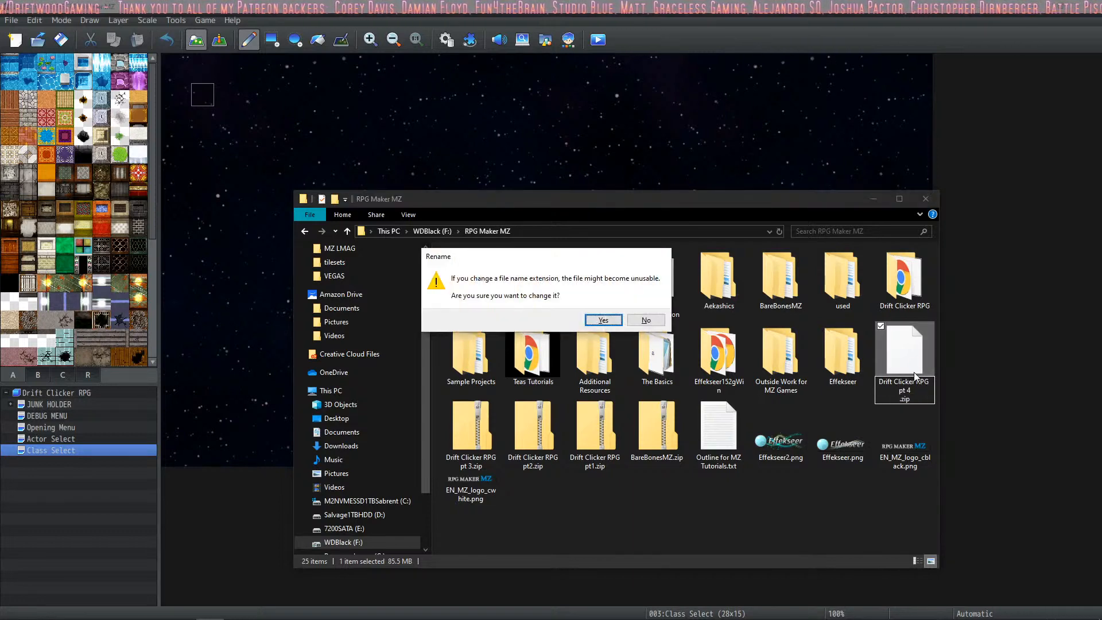
{"action": "key", "text": "Return"}
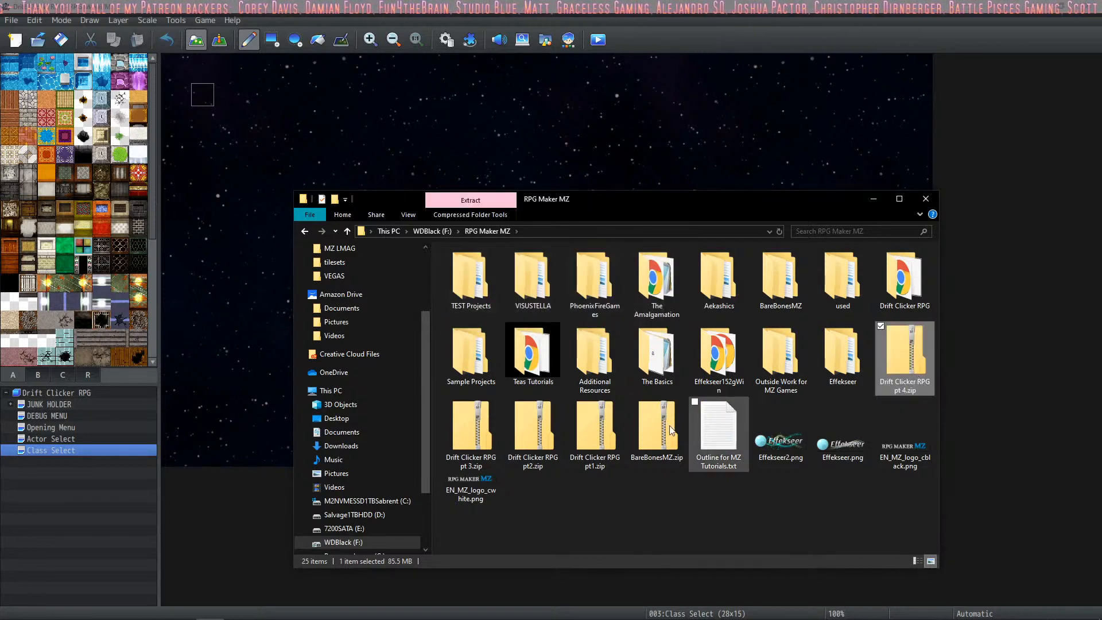
Select the four renamed Drift Clicker RPG zip parts together to check their combined size
{"action": "left_click", "coordinate": [607, 425]}
{"action": "left_click", "coordinate": [913, 335], "text": "shift"}
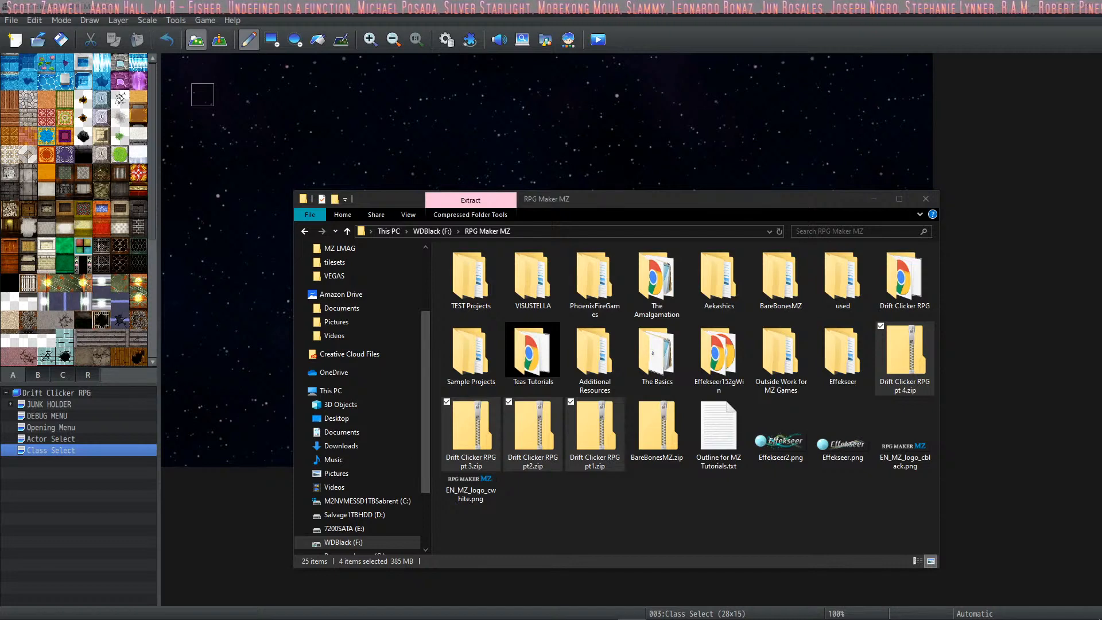
{"action": "key", "text": "alt+Tab"}
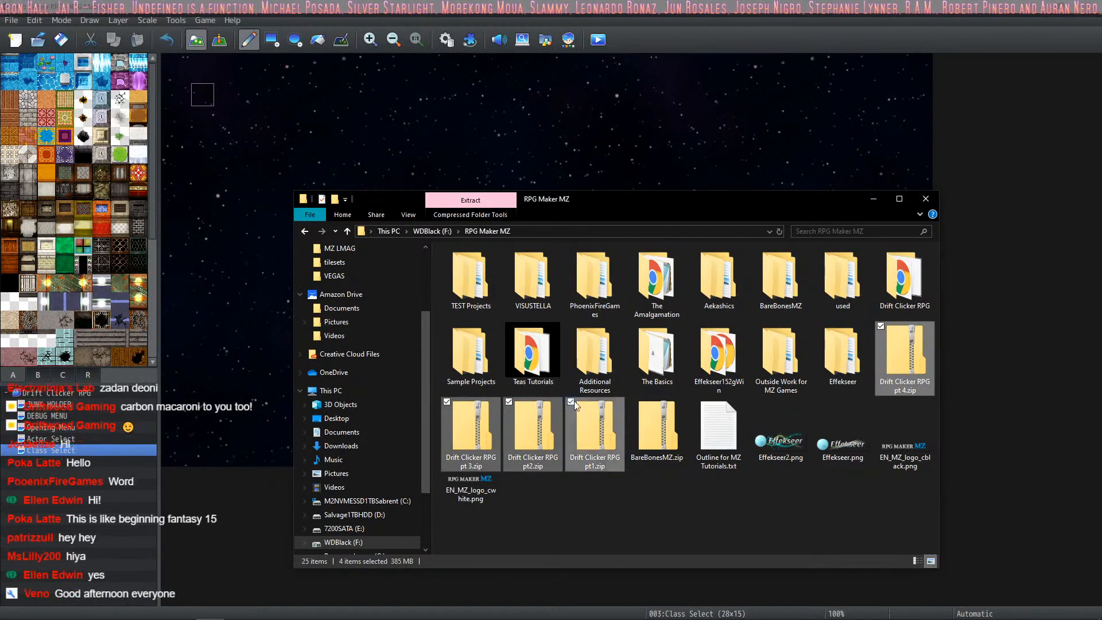
{"action": "left_click", "coordinate": [654, 496]}
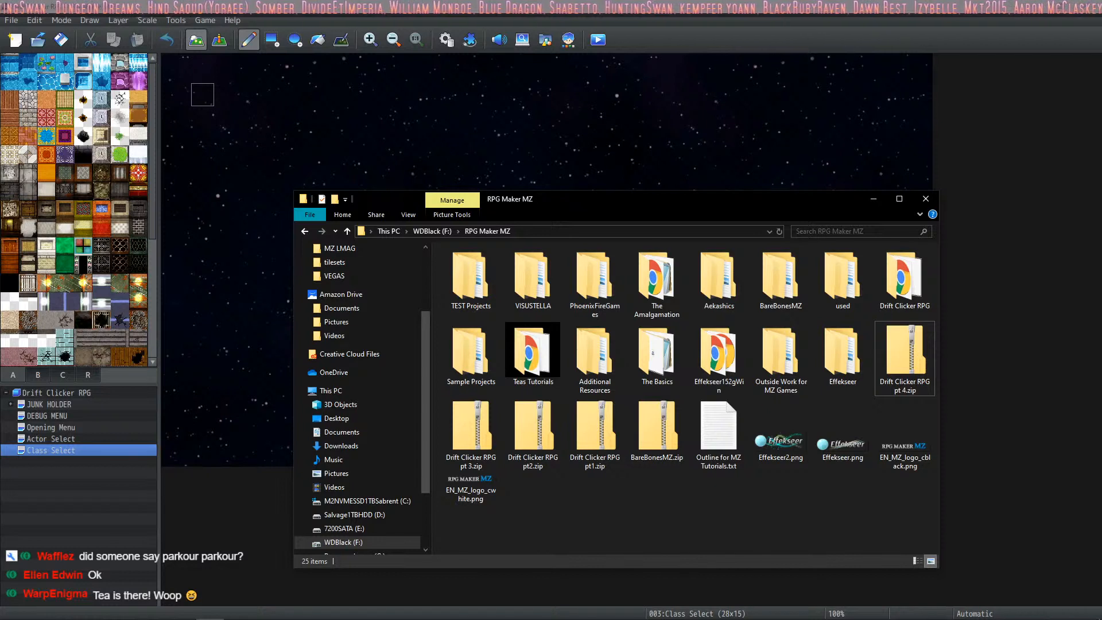
{"action": "left_click", "coordinate": [586, 429]}
{"action": "left_click", "coordinate": [908, 360], "text": "shift"}
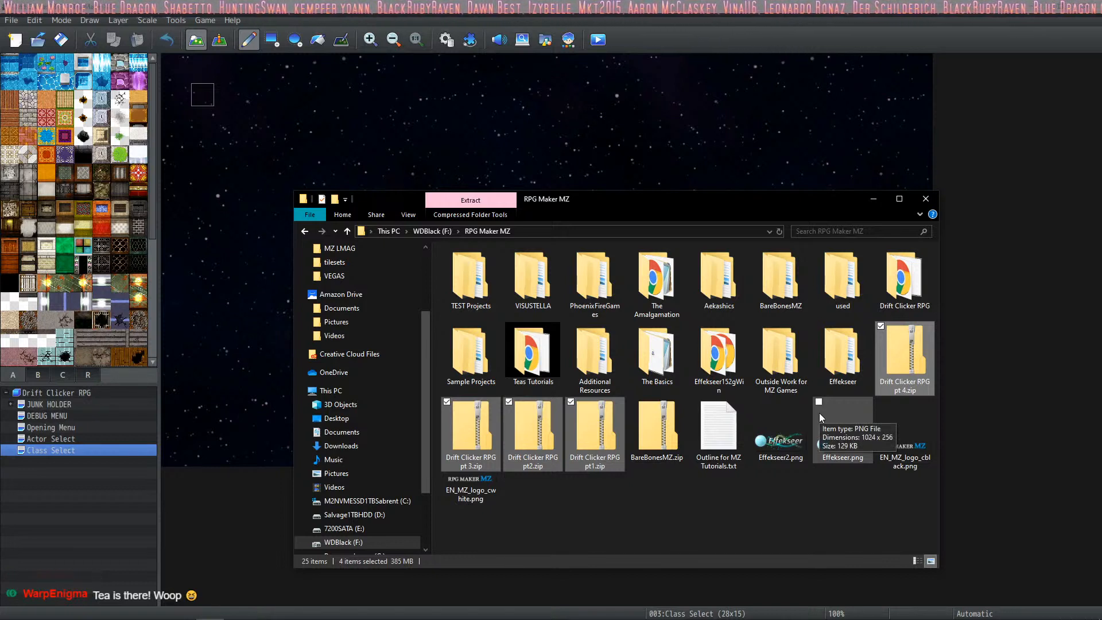
{"action": "left_click", "coordinate": [678, 495]}
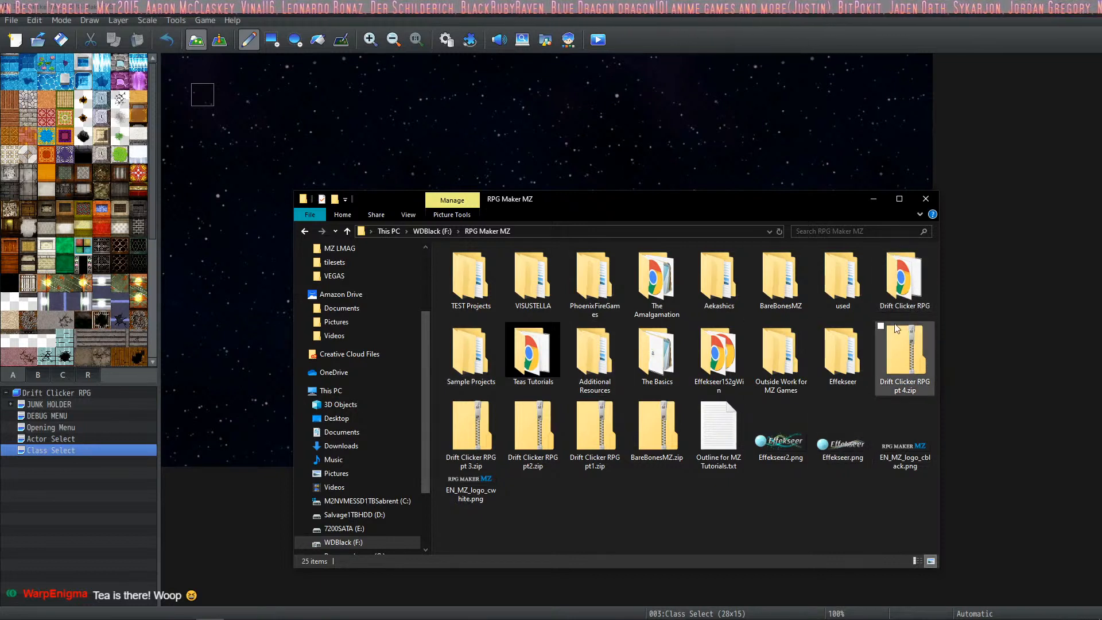
{"action": "left_click", "coordinate": [903, 350]}
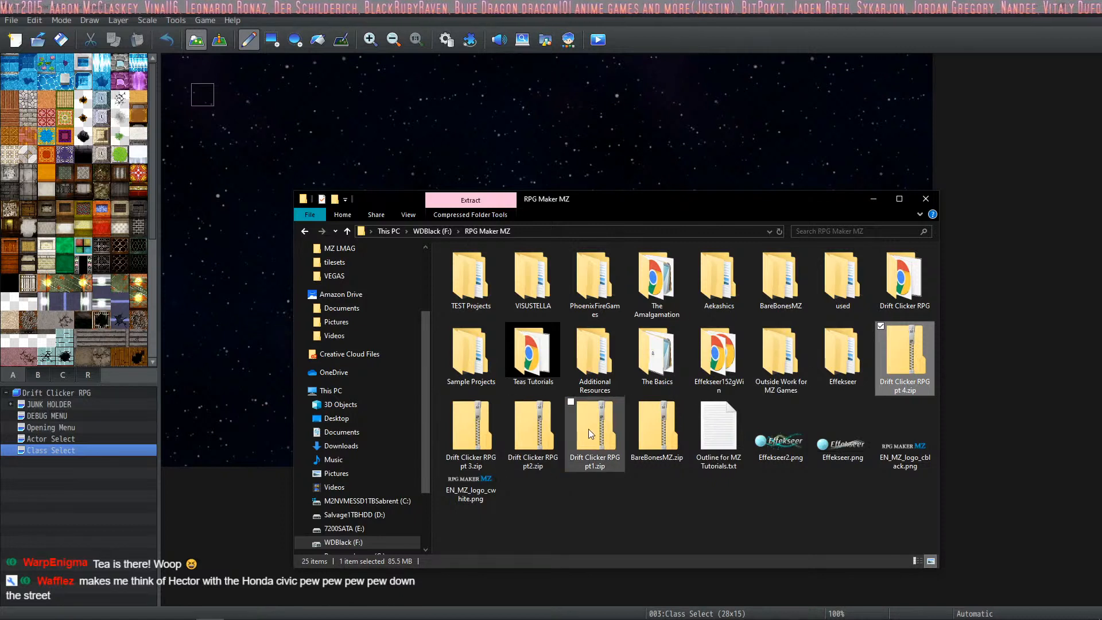
{"action": "left_click", "coordinate": [588, 429], "text": "shift"}
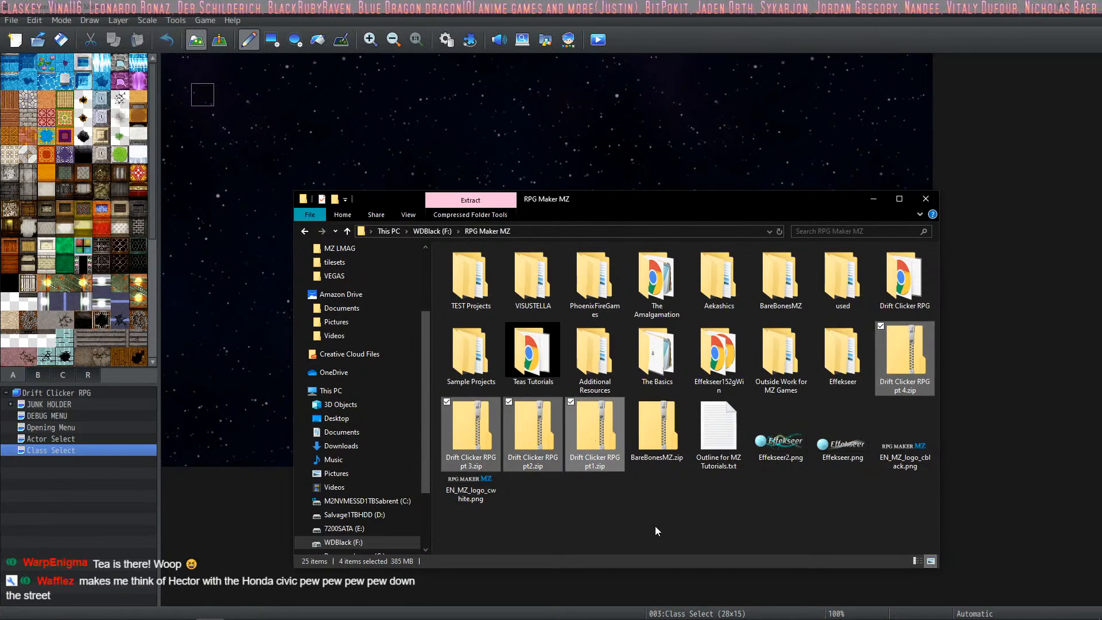
Examine the renamed Drift Clicker RPG zip parts individually, along with BareBonesMZ.zip
{"action": "left_click", "coordinate": [594, 436]}
{"action": "left_click", "coordinate": [483, 426]}
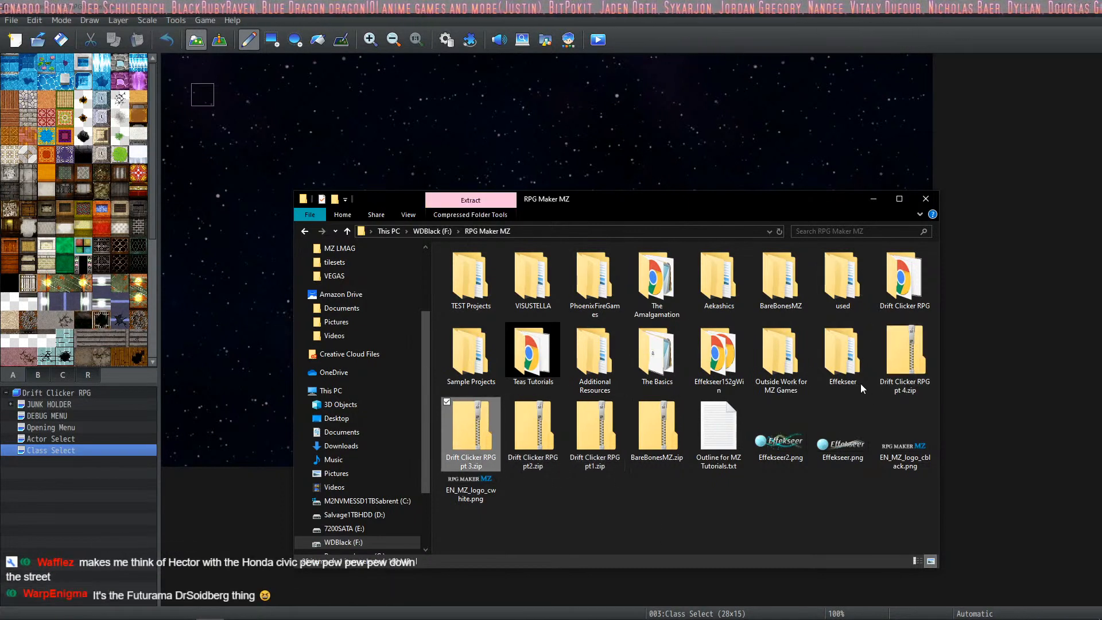
{"action": "left_click", "coordinate": [883, 354]}
{"action": "left_click", "coordinate": [743, 482]}
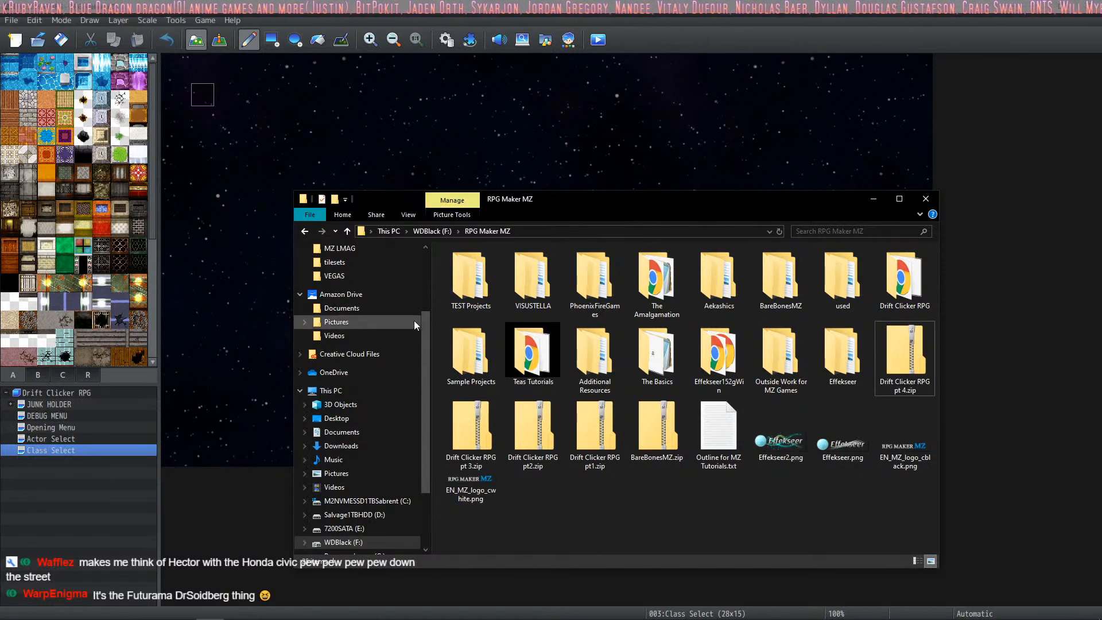
{"action": "left_click", "coordinate": [660, 421]}
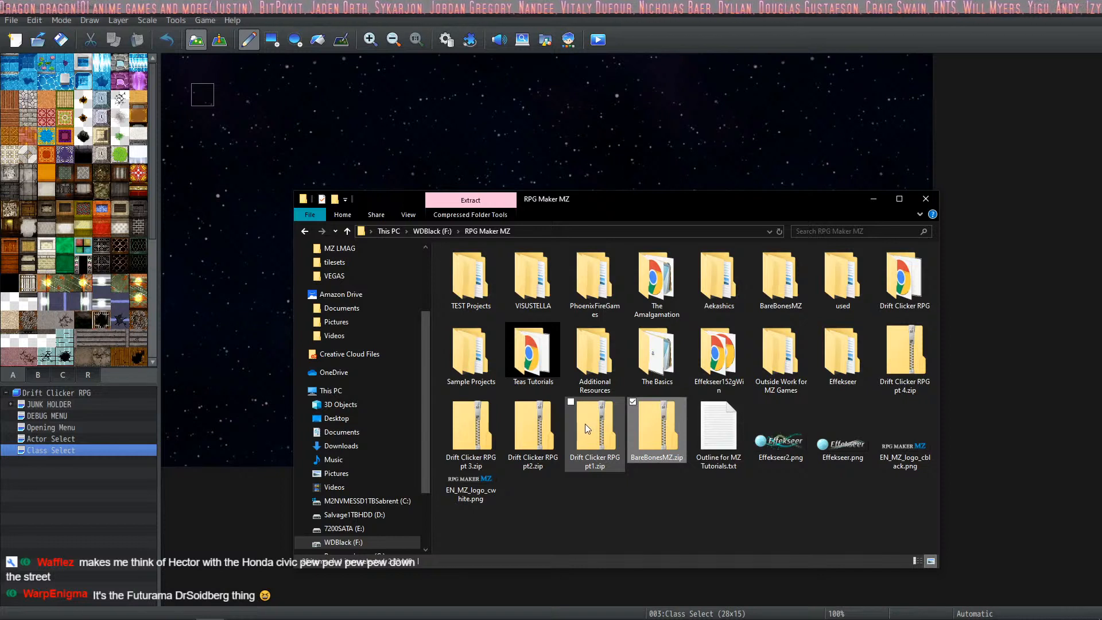
{"action": "left_click", "coordinate": [540, 425]}
{"action": "left_click", "coordinate": [895, 359]}
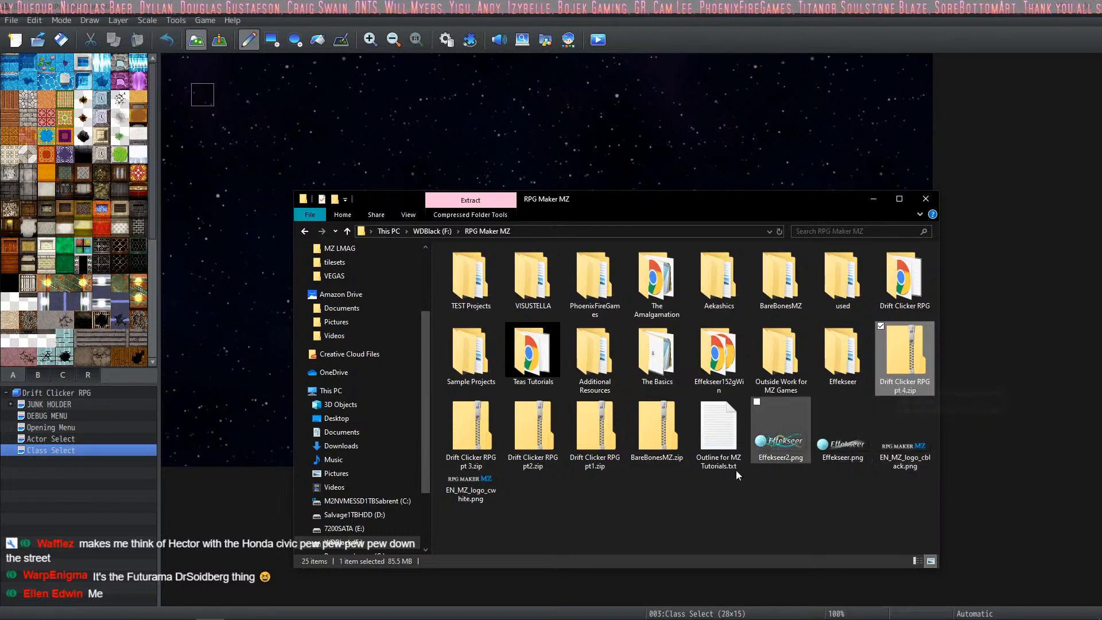
{"action": "left_click", "coordinate": [687, 496]}
Delete the four Drift Clicker RPG zip parts, pt1 to pt 4, from the RPG Maker MZ folder and minimise the folder window
{"action": "left_click", "coordinate": [599, 430]}
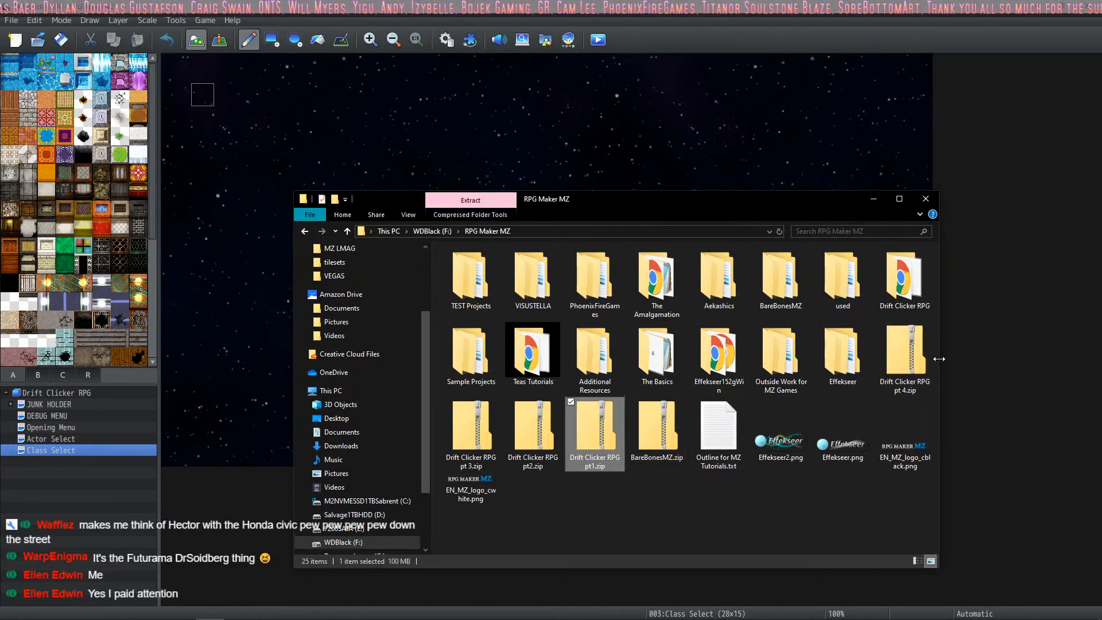
{"action": "left_click", "coordinate": [918, 358], "text": "shift"}
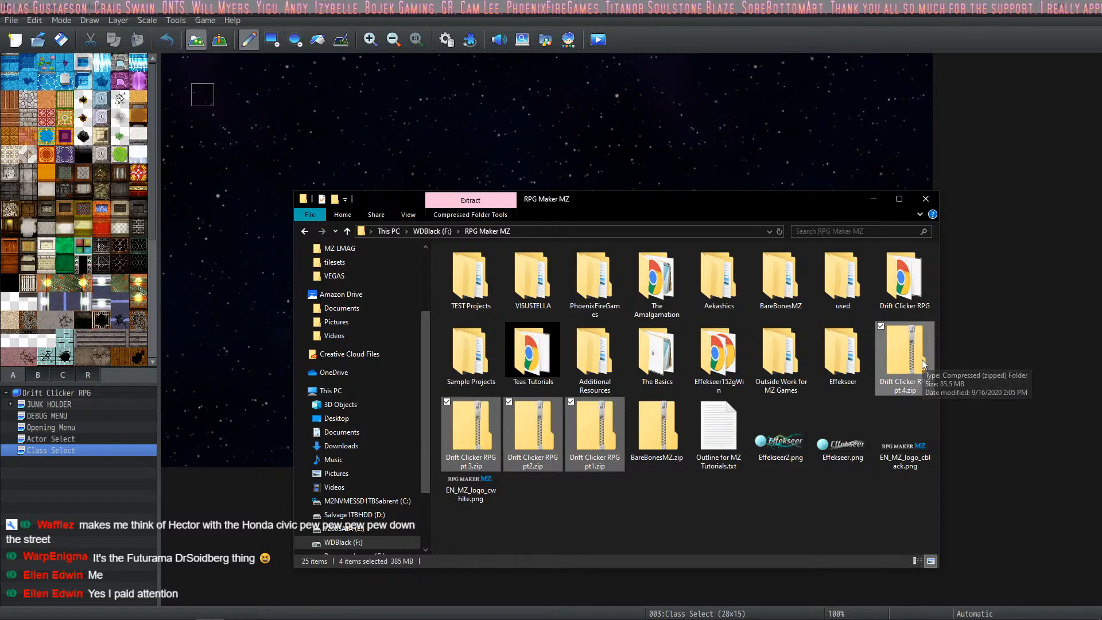
{"action": "key", "text": "Delete"}
{"action": "key", "text": "Return"}
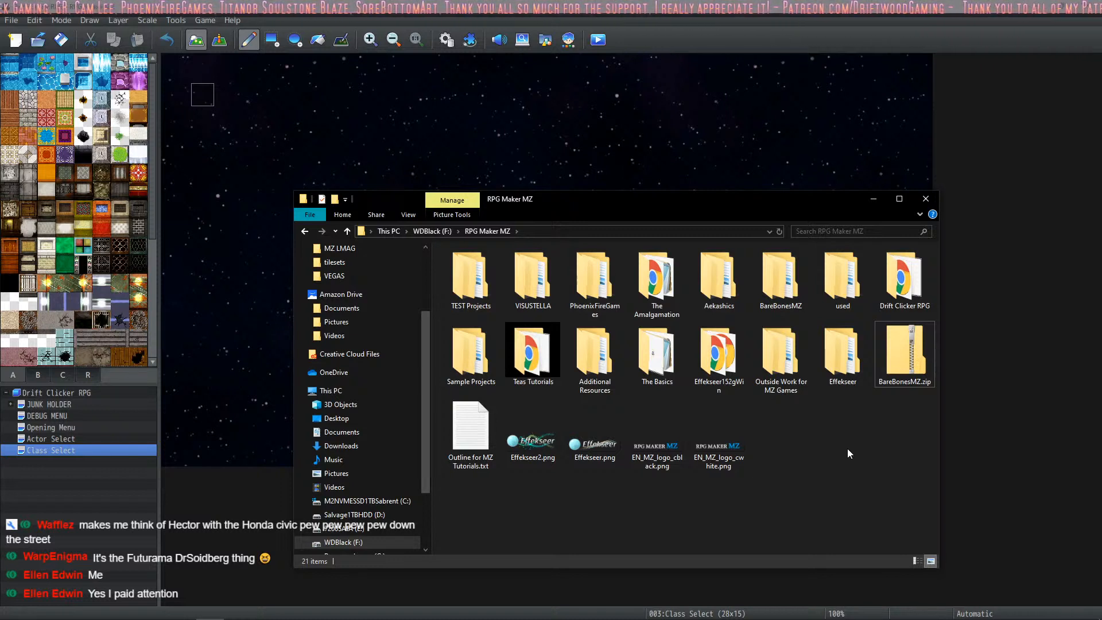
{"action": "left_click", "coordinate": [873, 199]}
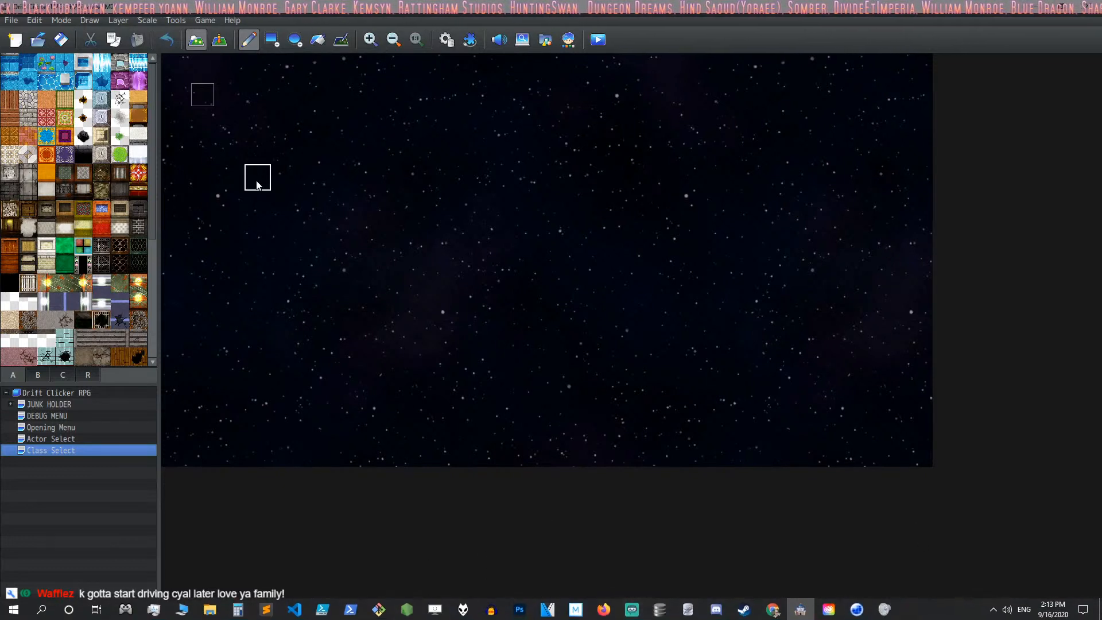
{"action": "left_click", "coordinate": [446, 40]}
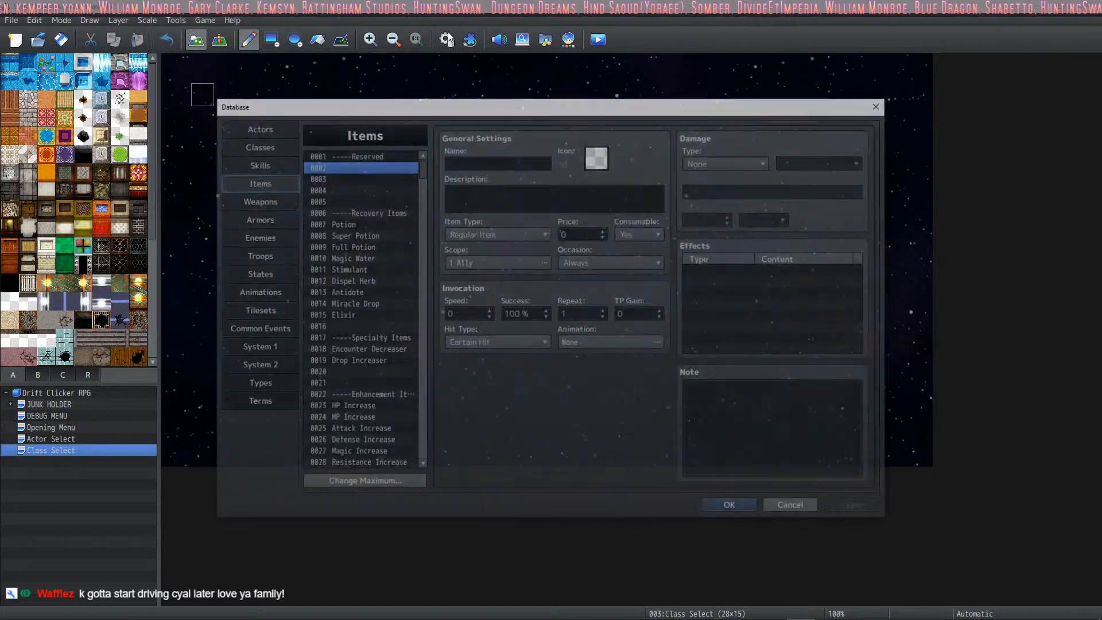
{"action": "left_click", "coordinate": [718, 509]}
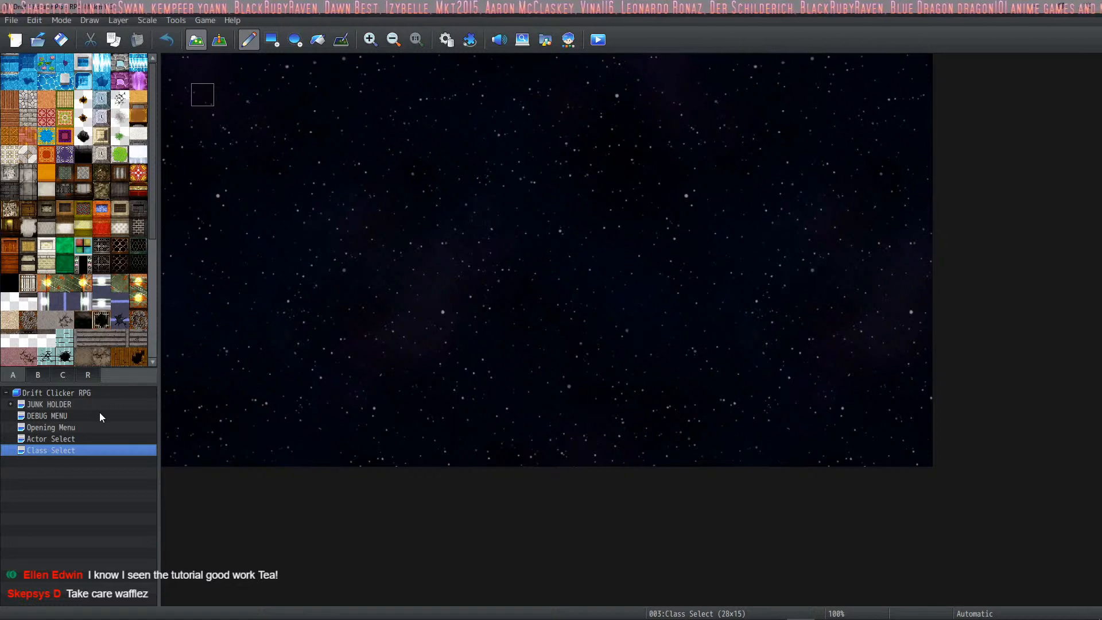
{"action": "left_click", "coordinate": [59, 395]}
{"action": "left_click", "coordinate": [81, 451]}
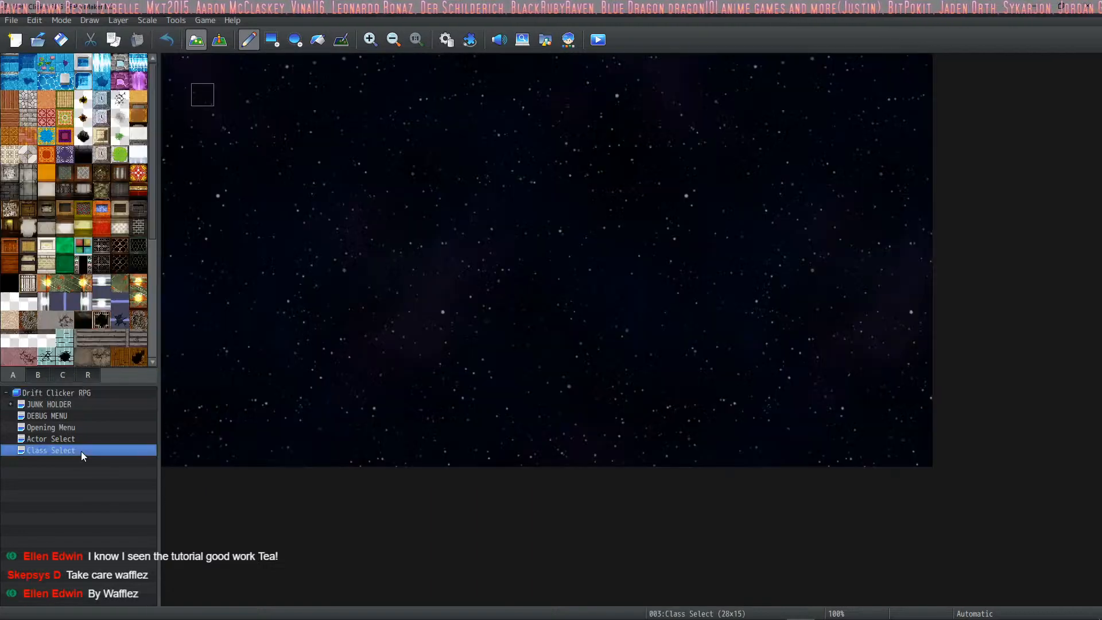
Look through the project's DEBUG MENU, Opening Menu, Actor Select and Class Select maps
{"action": "left_click", "coordinate": [73, 438]}
{"action": "left_click", "coordinate": [63, 451]}
{"action": "left_click", "coordinate": [67, 428]}
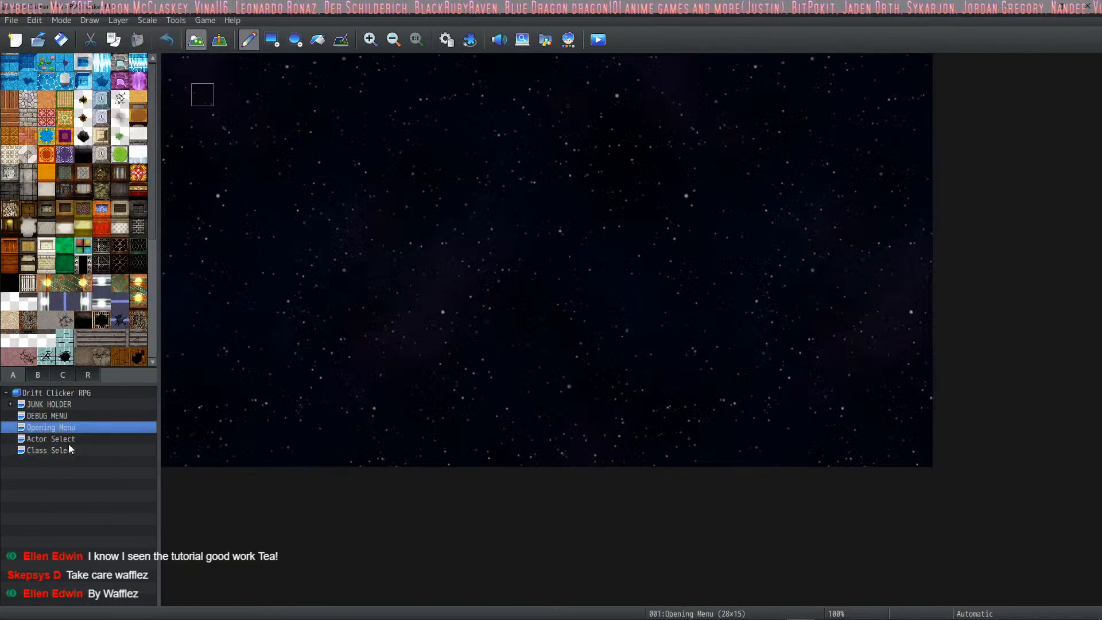
{"action": "left_click", "coordinate": [68, 440]}
{"action": "left_click", "coordinate": [65, 451]}
{"action": "left_click", "coordinate": [62, 440]}
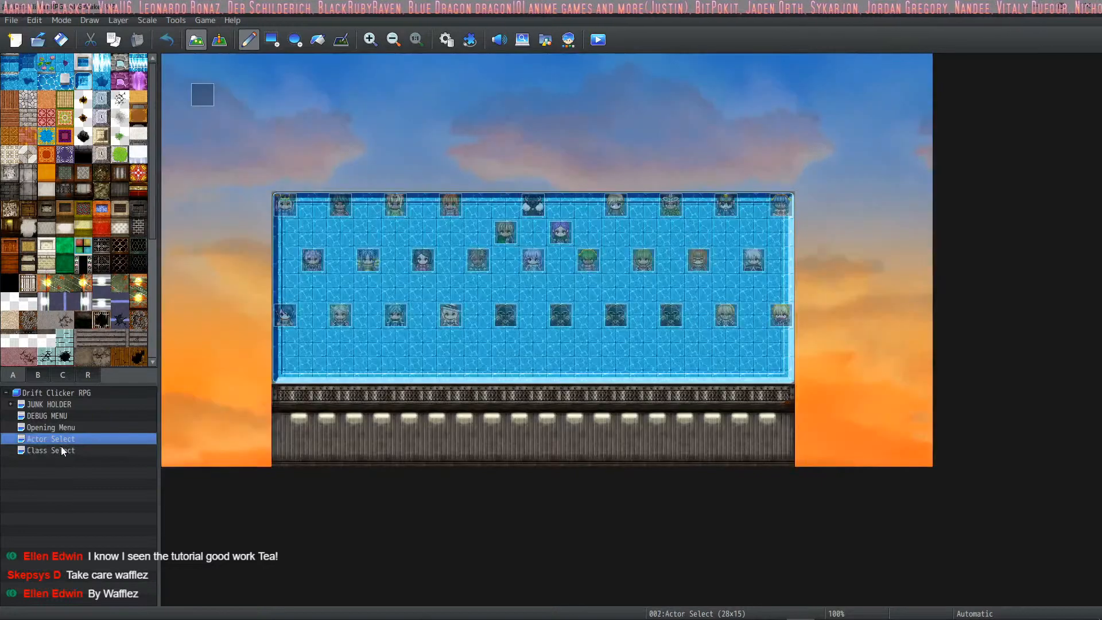
{"action": "left_click", "coordinate": [63, 451]}
{"action": "left_click", "coordinate": [64, 439]}
{"action": "left_click", "coordinate": [63, 428]}
{"action": "left_click", "coordinate": [64, 440]}
{"action": "left_click", "coordinate": [64, 451]}
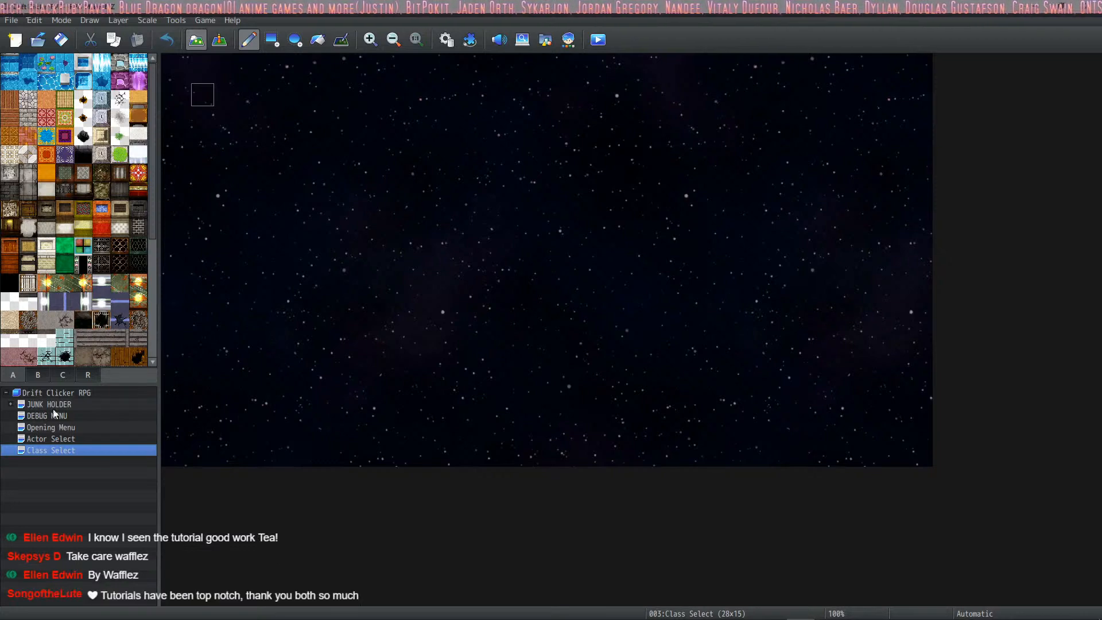
{"action": "left_click", "coordinate": [69, 414]}
{"action": "left_click", "coordinate": [68, 427]}
{"action": "left_click", "coordinate": [67, 438]}
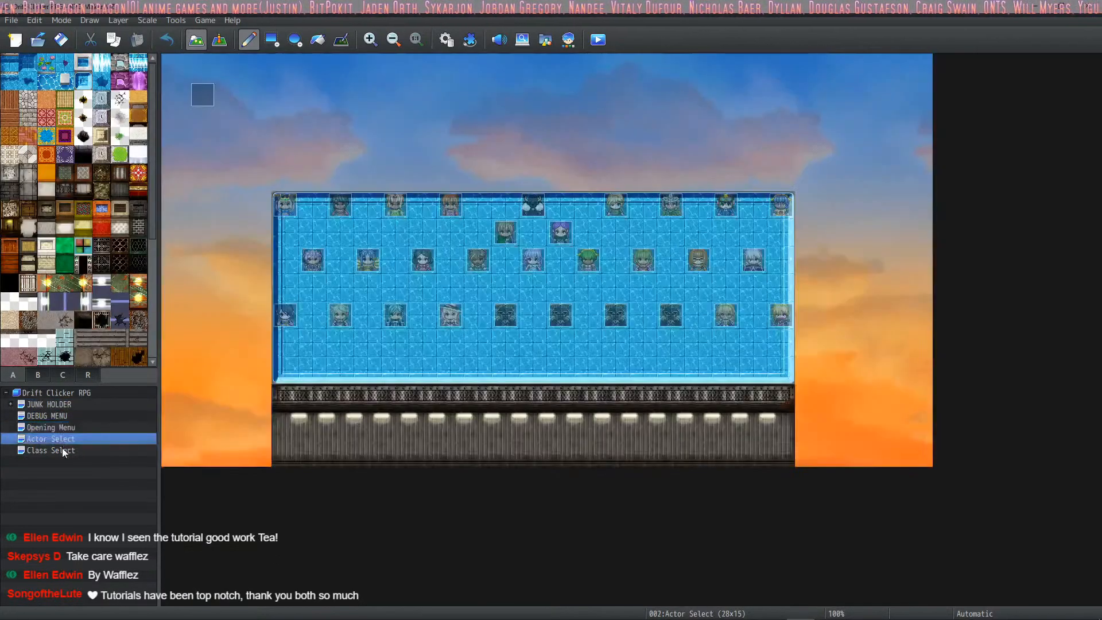
{"action": "left_click", "coordinate": [67, 450]}
{"action": "left_click", "coordinate": [69, 438]}
{"action": "left_click", "coordinate": [72, 427]}
{"action": "left_click", "coordinate": [73, 414]}
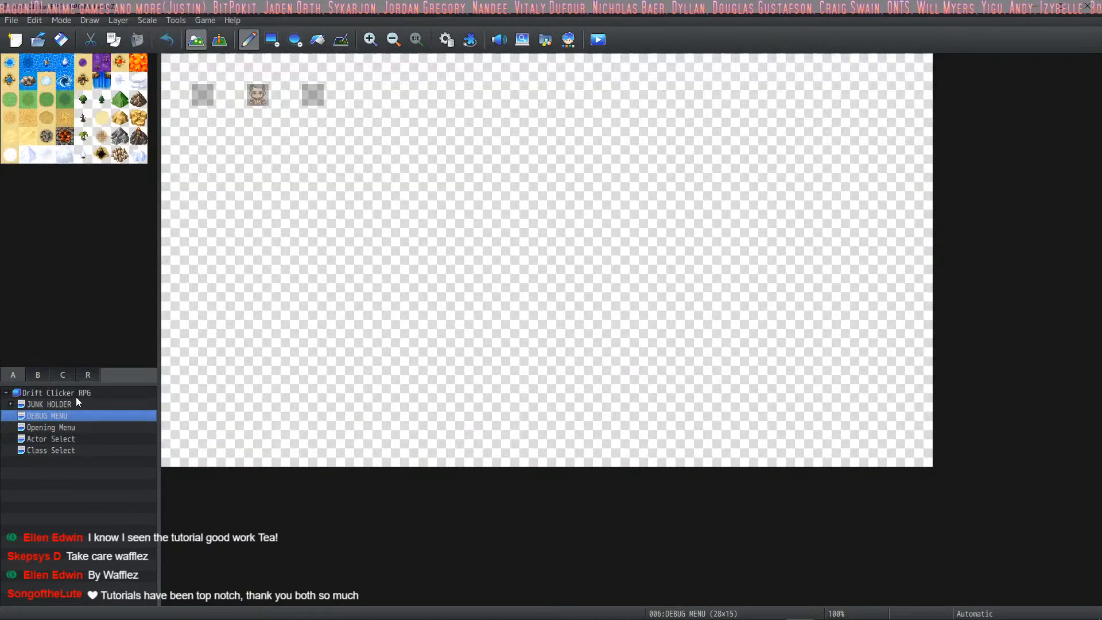
{"action": "left_click", "coordinate": [75, 394]}
{"action": "left_click", "coordinate": [71, 404]}
{"action": "left_click", "coordinate": [71, 415]}
{"action": "left_click", "coordinate": [74, 427]}
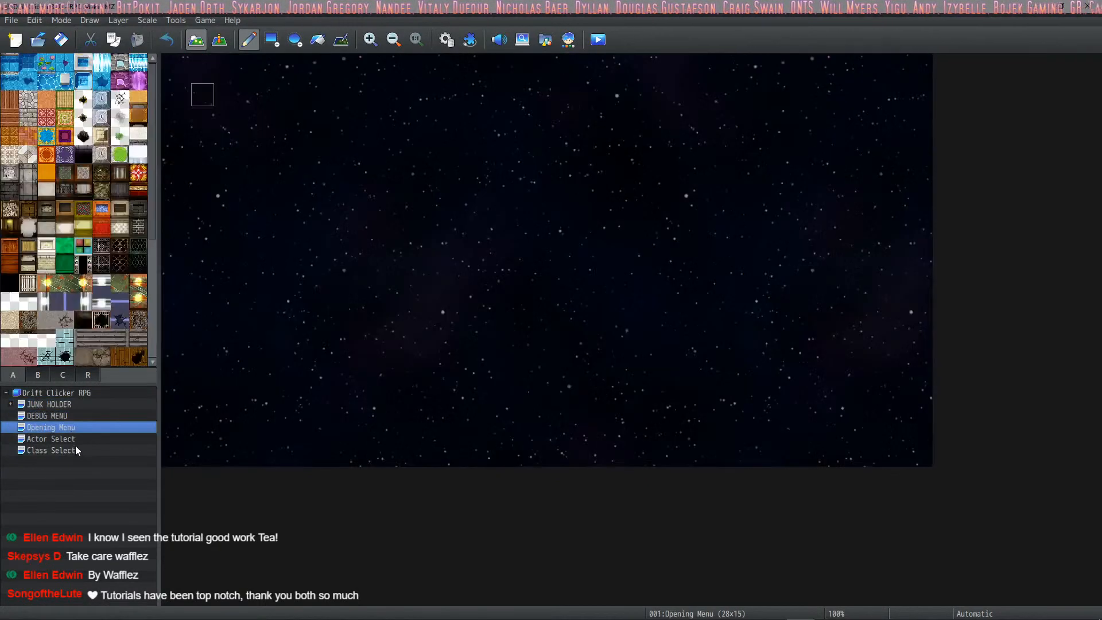
{"action": "left_click", "coordinate": [74, 439]}
{"action": "left_click", "coordinate": [76, 451]}
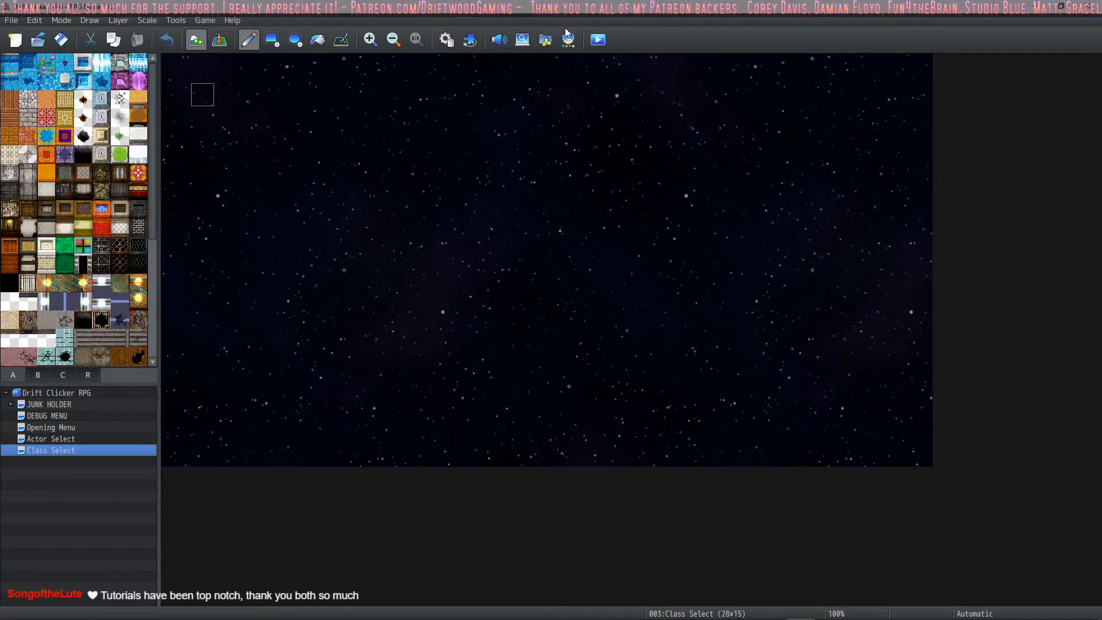
{"action": "left_click", "coordinate": [447, 39]}
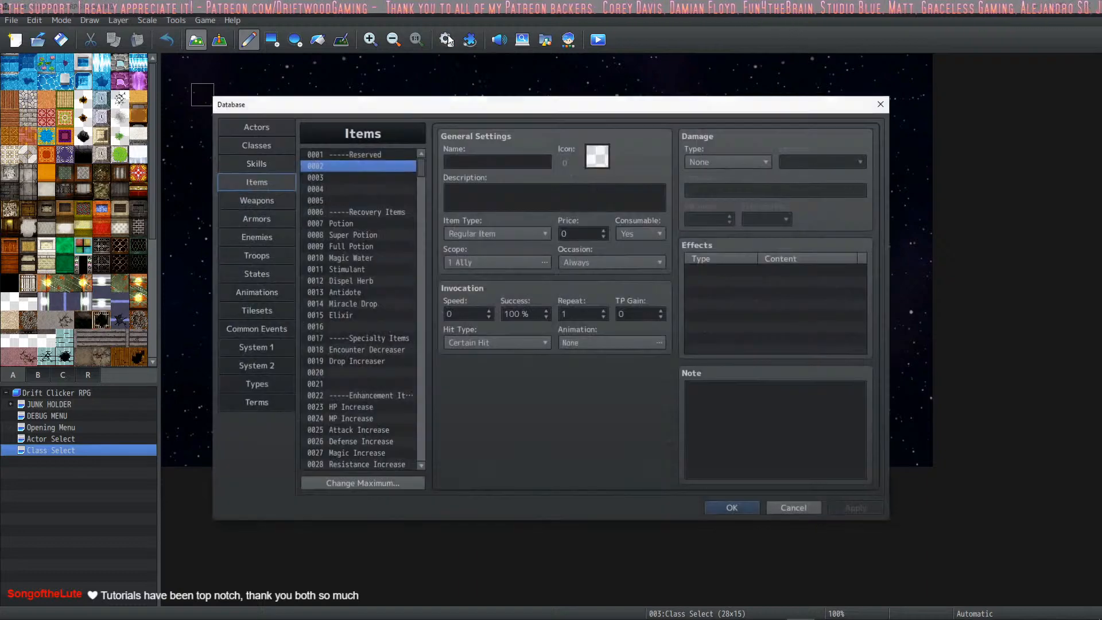
{"action": "left_click", "coordinate": [727, 506]}
{"action": "left_click", "coordinate": [61, 394]}
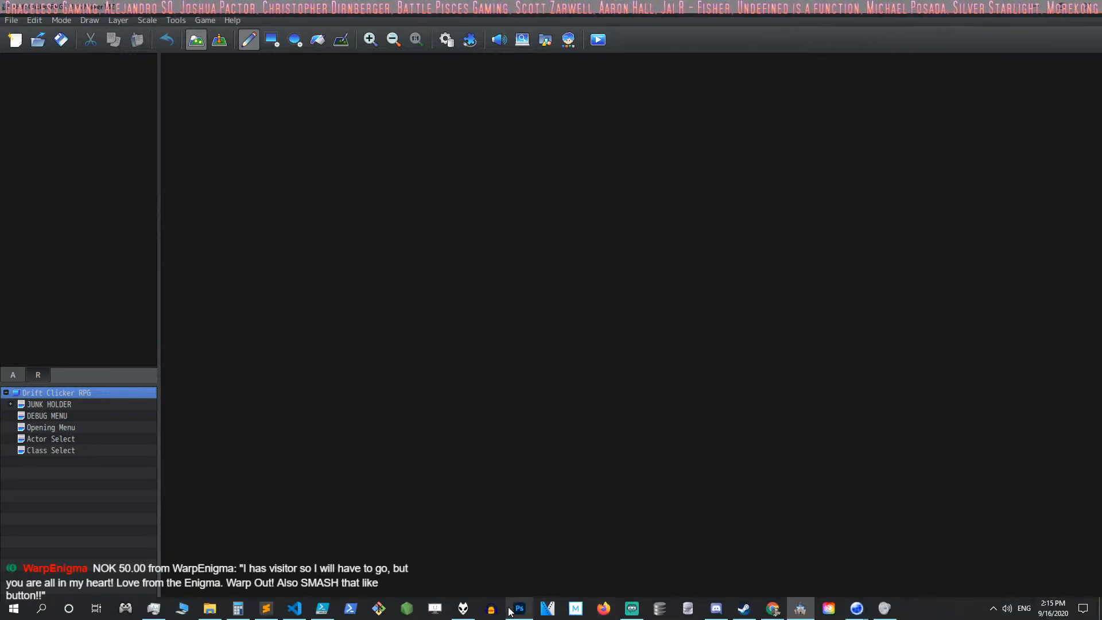
Switch to Photoshop, where the Let's Make a Game Episode 1 thumbnail is open
{"action": "left_click", "coordinate": [519, 608]}
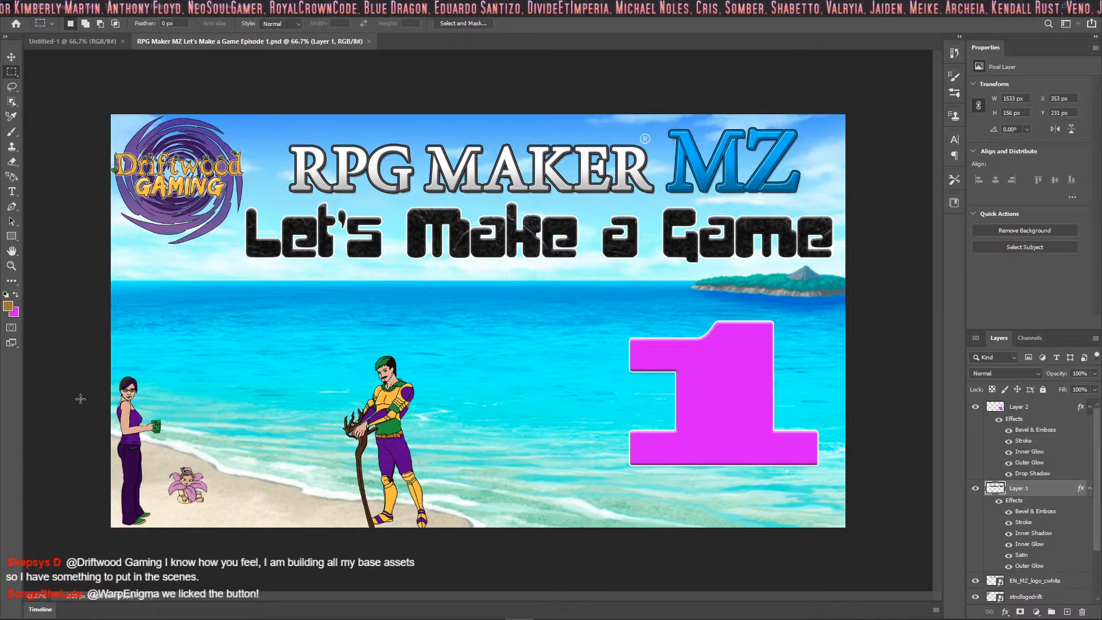
{"action": "left_click", "coordinate": [8, 7]}
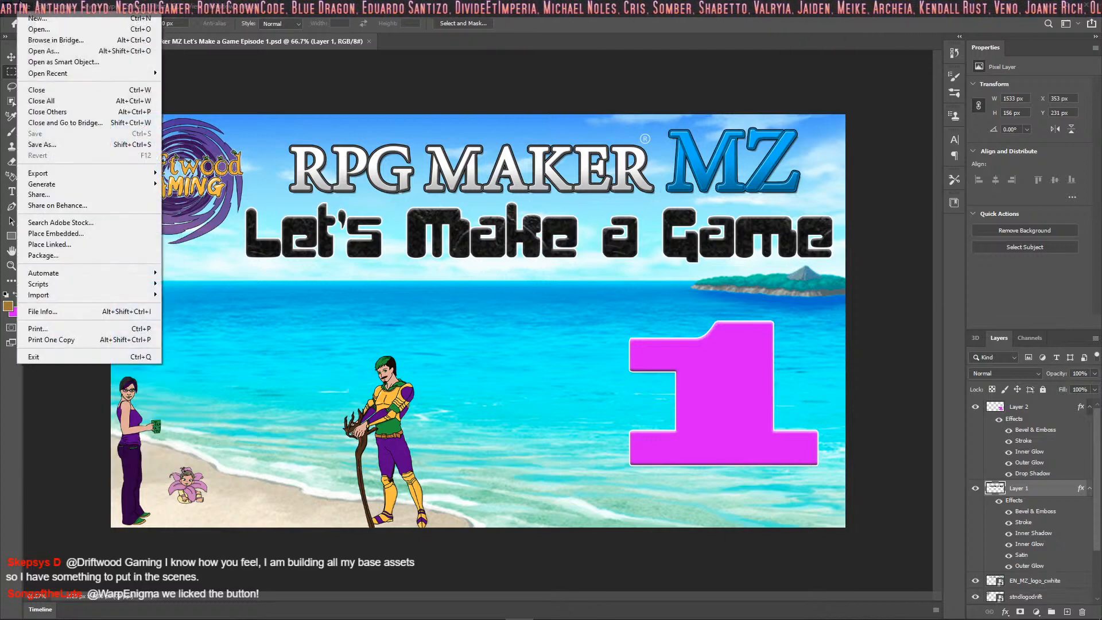
{"action": "left_click", "coordinate": [34, 31]}
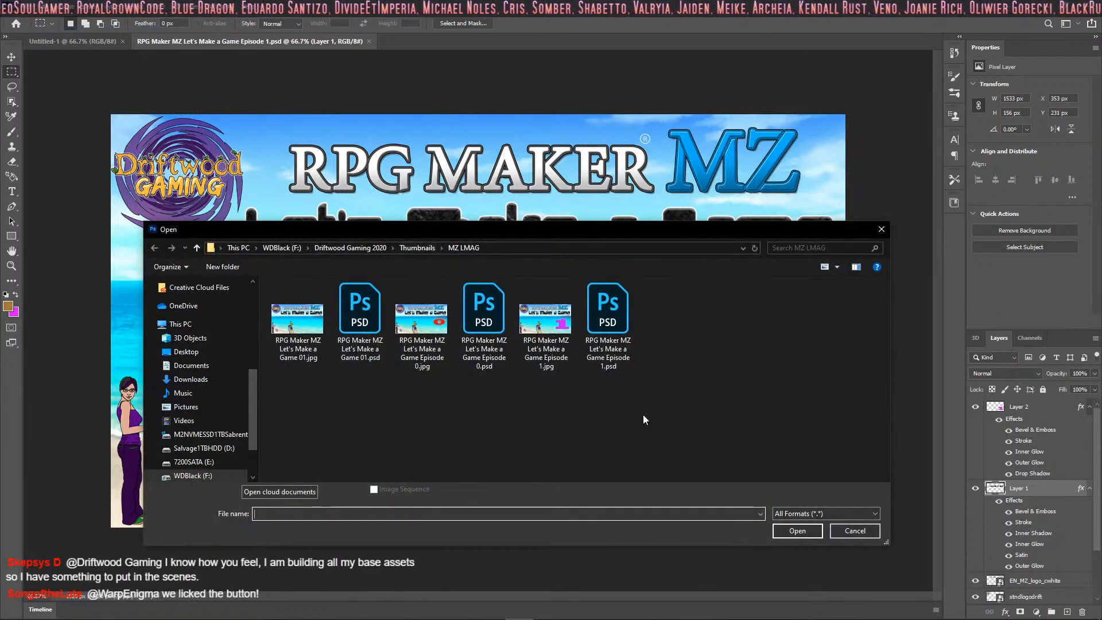
{"action": "left_click", "coordinate": [868, 534]}
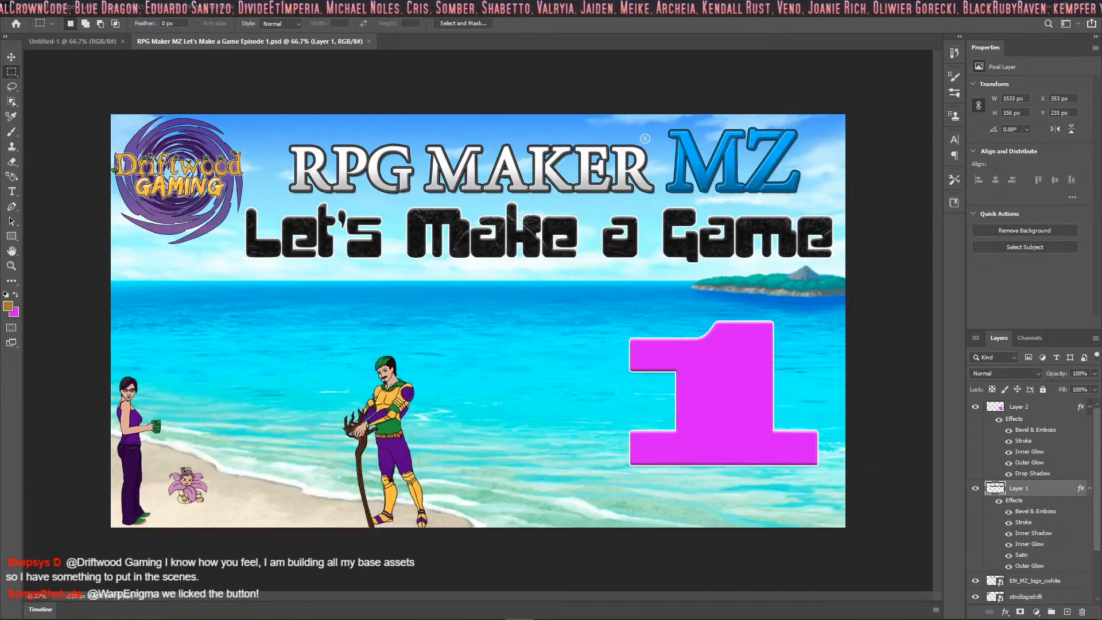
Create a new blank document 1280 pixels wide and 720 pixels high
{"action": "left_click", "coordinate": [8, 7]}
{"action": "left_click", "coordinate": [35, 18]}
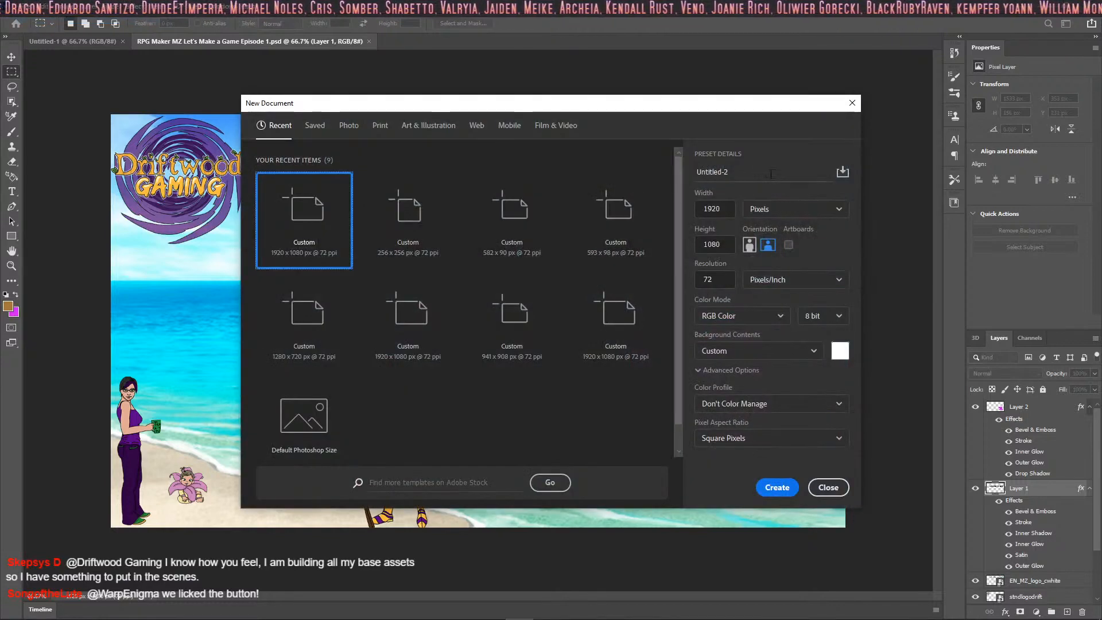
{"action": "double_click", "coordinate": [714, 209]}
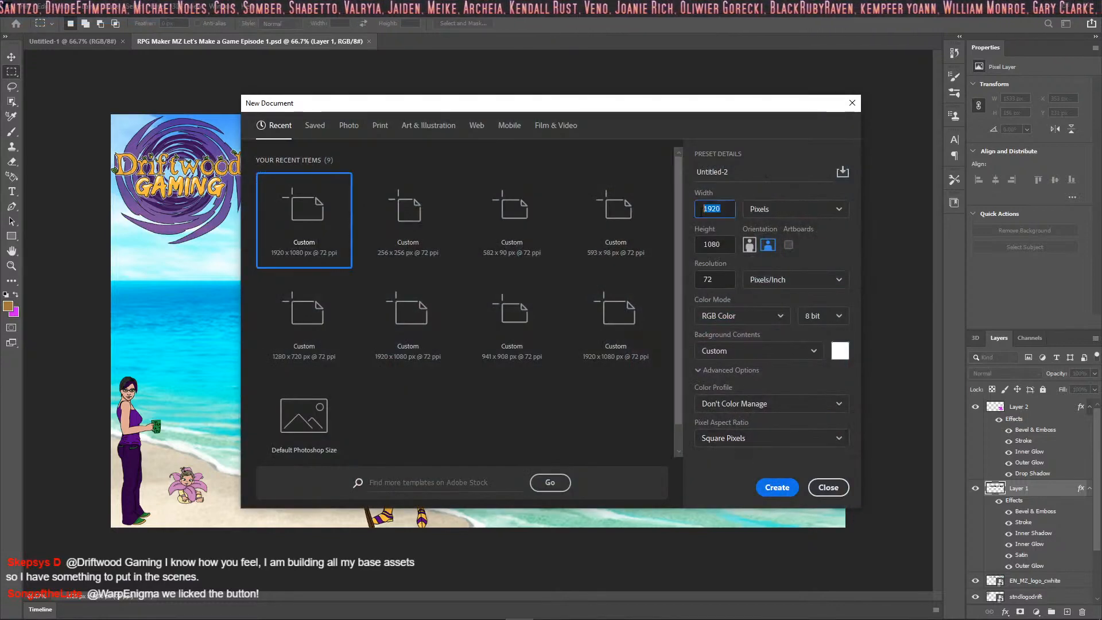
{"action": "type", "text": "1280"}
{"action": "key", "text": "Tab"}
{"action": "type", "text": "720"}
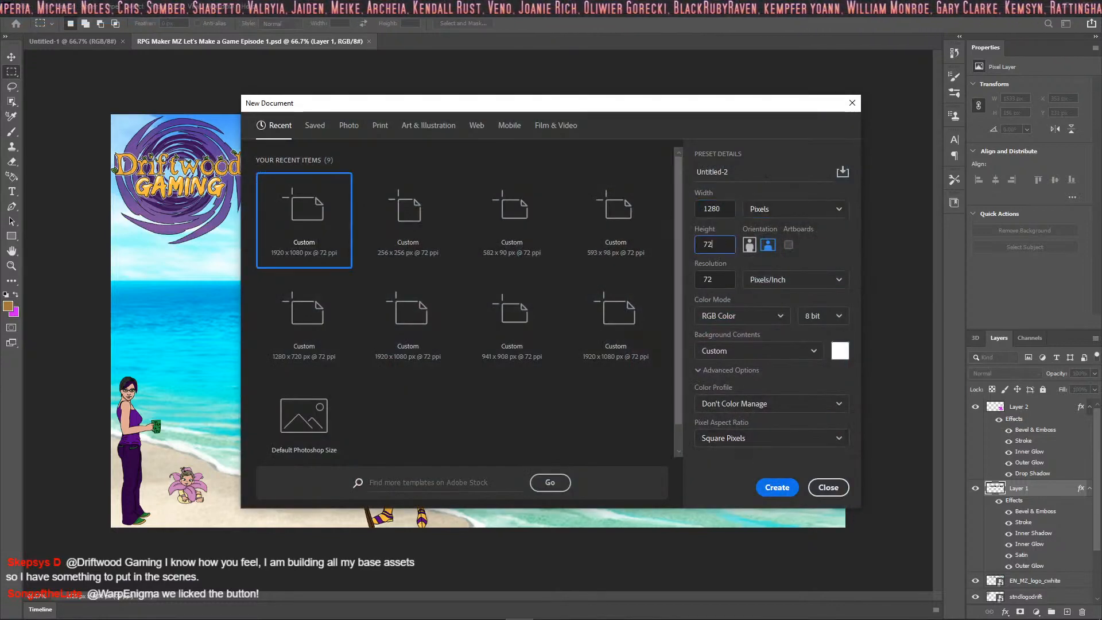
{"action": "key", "text": "Return"}
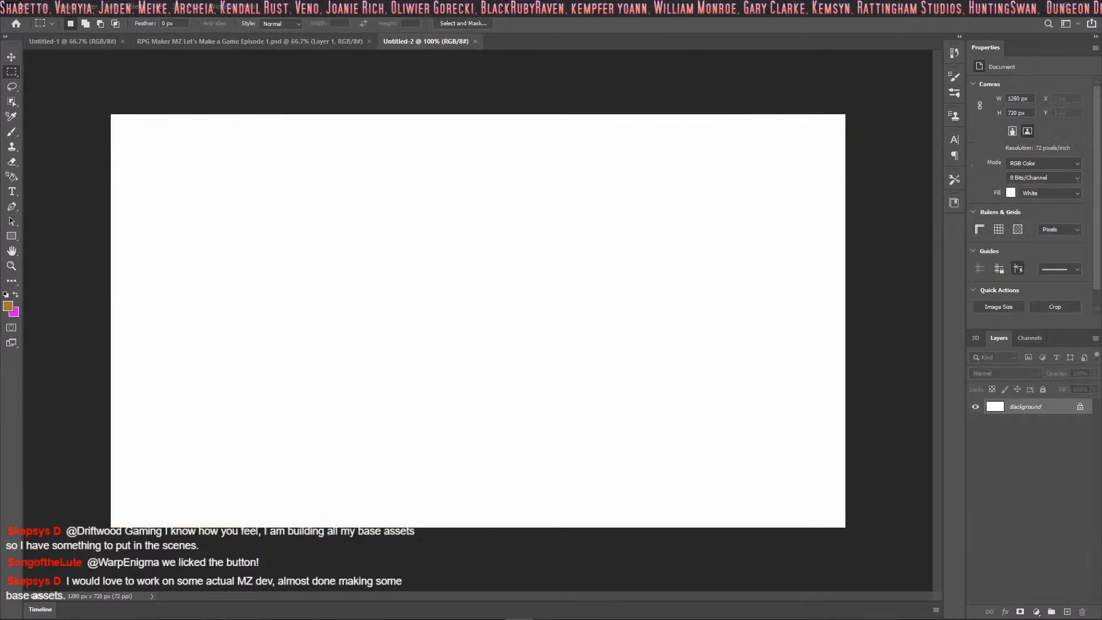
Start placing an embedded image and browse drive F: to RPG Maker MZ, Drift Clicker RPG, img, battlebacks1
{"action": "left_click", "coordinate": [26, 7]}
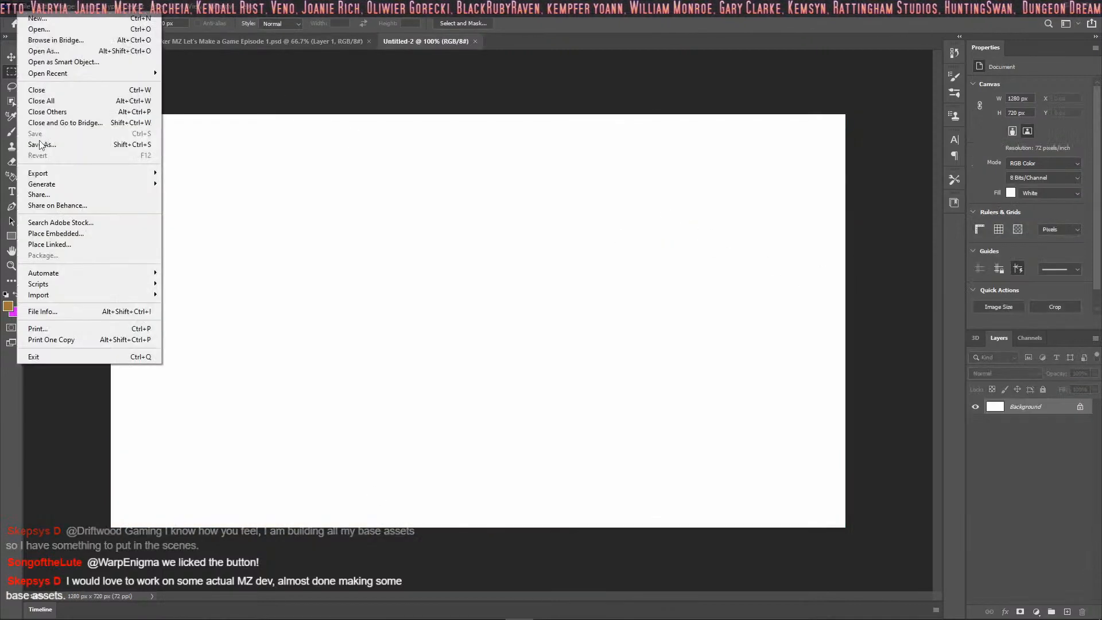
{"action": "left_click", "coordinate": [75, 235]}
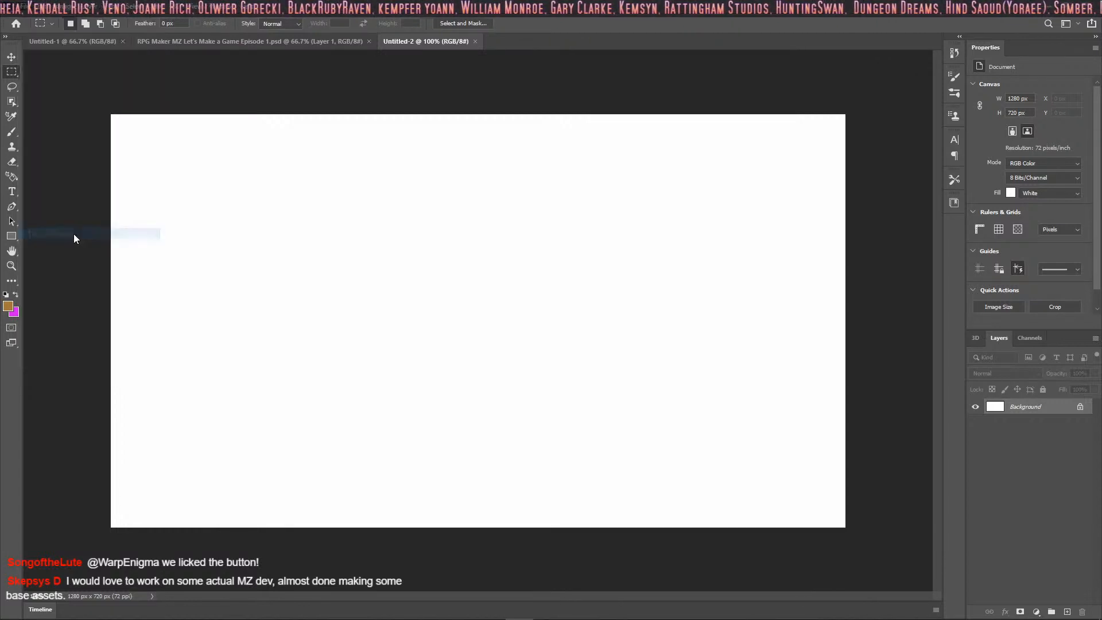
{"action": "left_click", "coordinate": [282, 248]}
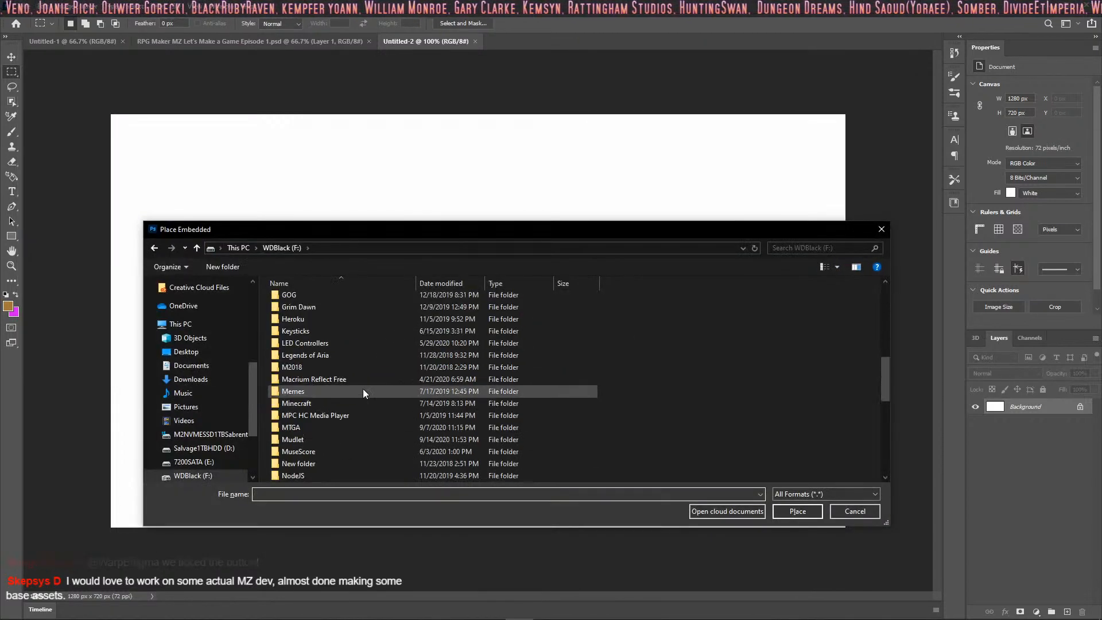
{"action": "scroll", "coordinate": [353, 385], "scroll_direction": "down", "scroll_amount": 15}
{"action": "scroll", "coordinate": [338, 364], "scroll_direction": "up", "scroll_amount": 3}
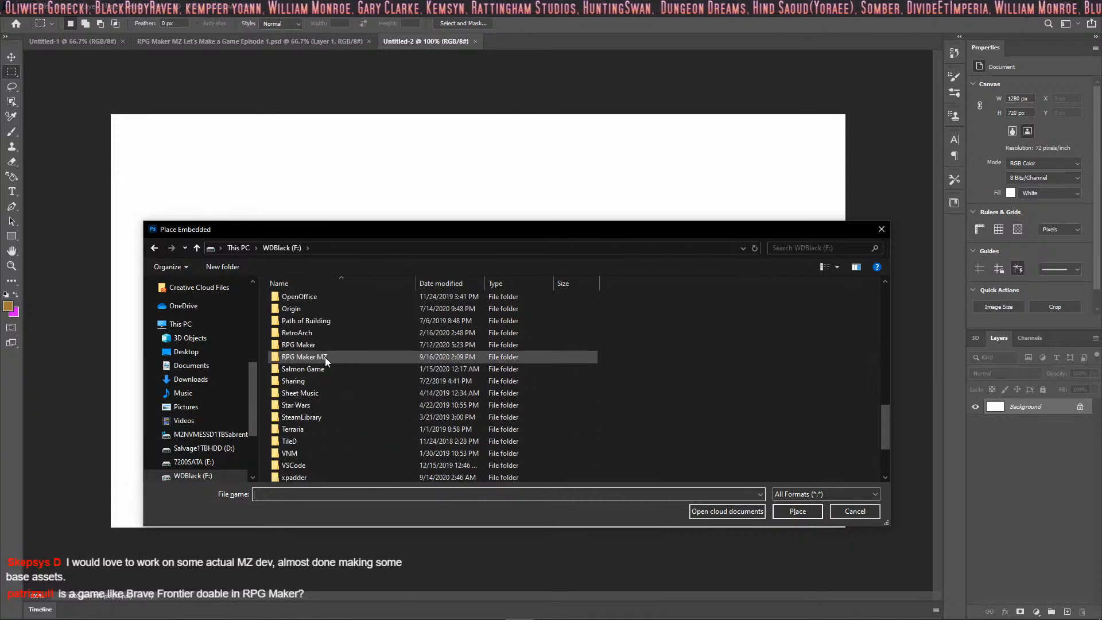
{"action": "double_click", "coordinate": [326, 357]}
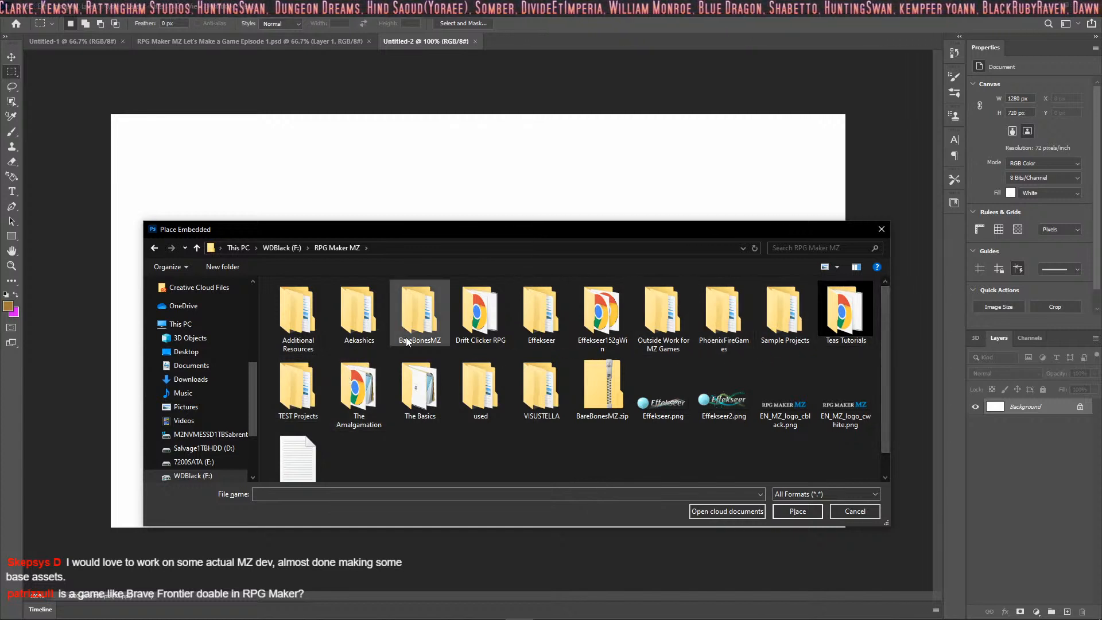
{"action": "double_click", "coordinate": [480, 319]}
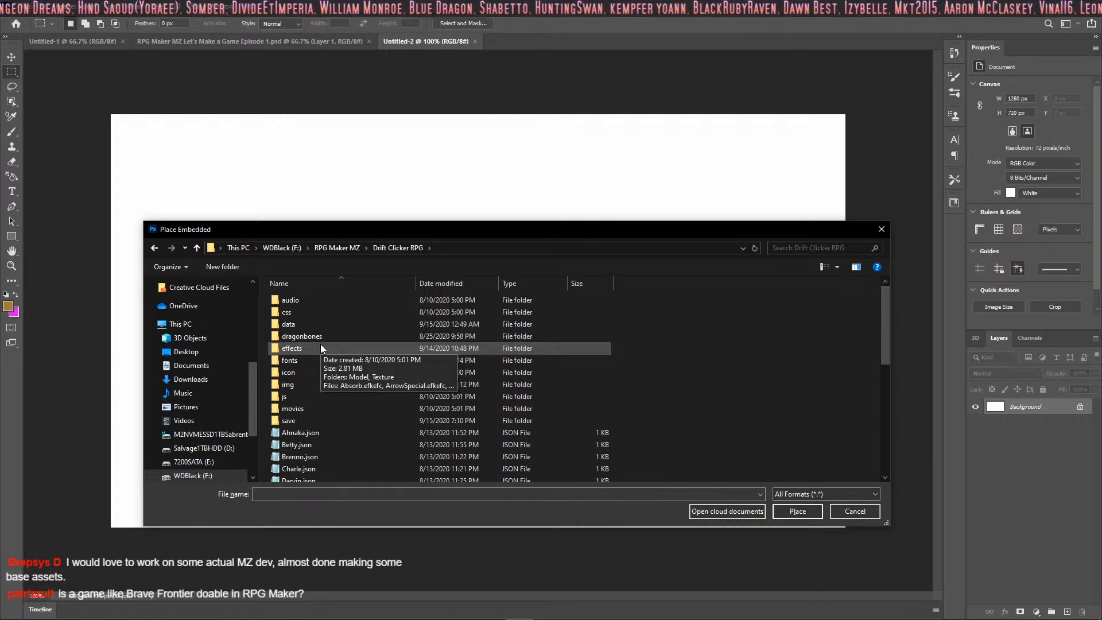
{"action": "double_click", "coordinate": [298, 384]}
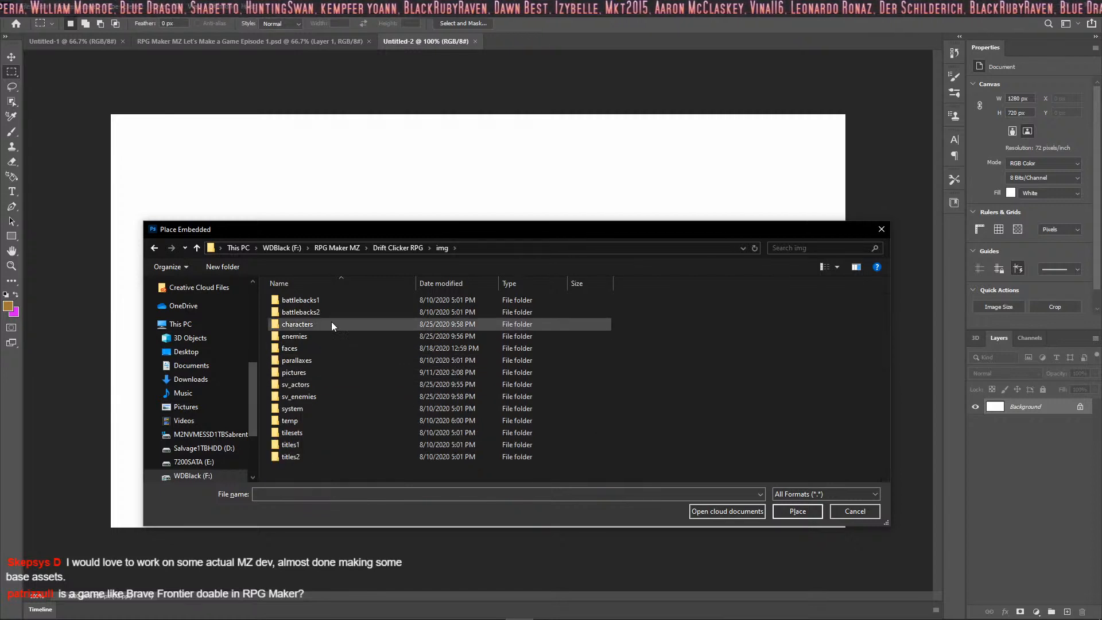
{"action": "double_click", "coordinate": [330, 299]}
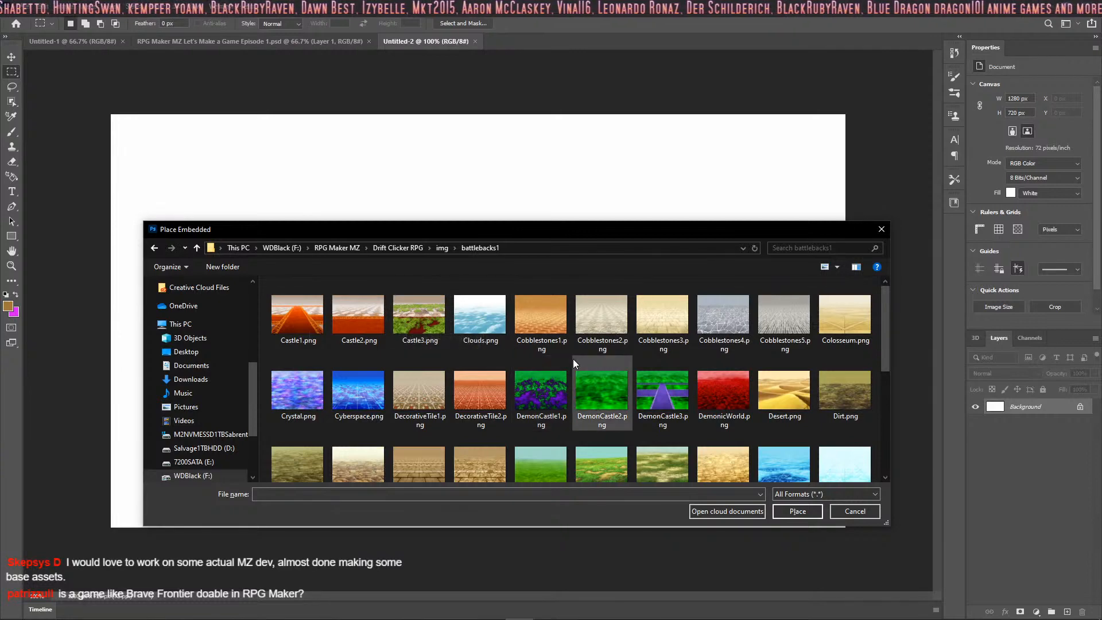
Look through the battlebacks1 backgrounds and place Grassland.png in the new document
{"action": "scroll", "coordinate": [574, 368], "scroll_direction": "down", "scroll_amount": 2}
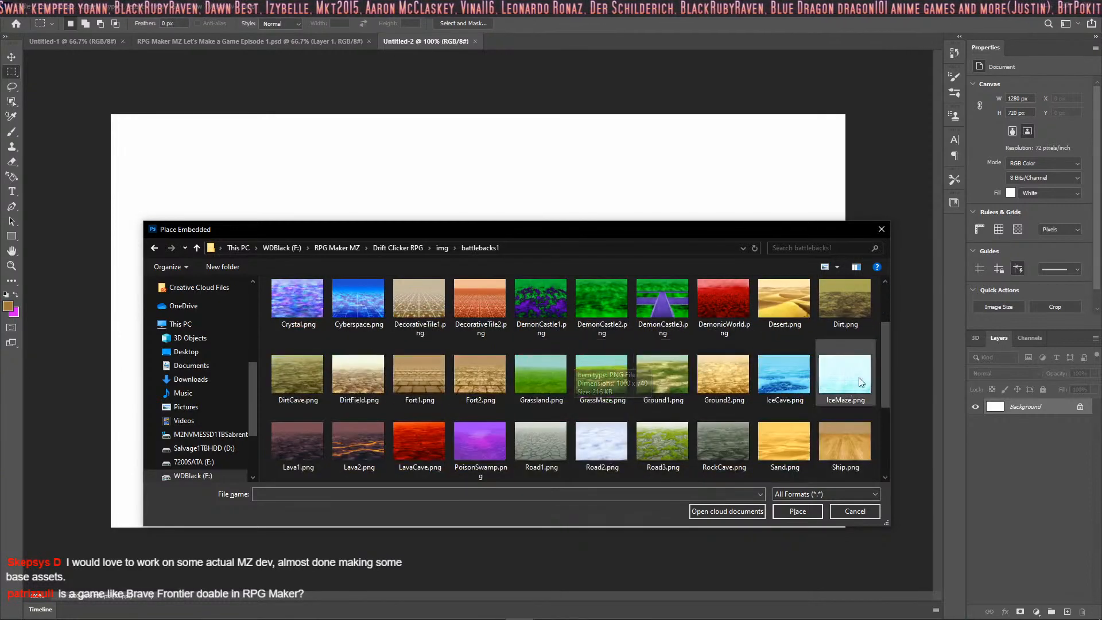
{"action": "scroll", "coordinate": [642, 395], "scroll_direction": "down", "scroll_amount": 2}
{"action": "scroll", "coordinate": [670, 384], "scroll_direction": "down", "scroll_amount": 2}
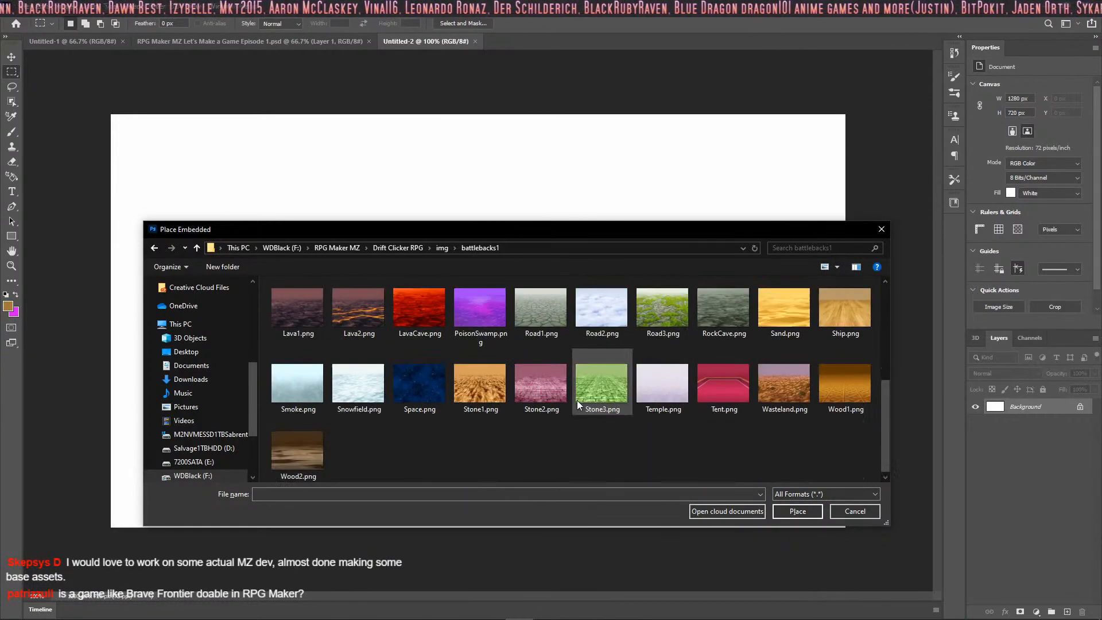
{"action": "scroll", "coordinate": [603, 400], "scroll_direction": "up", "scroll_amount": 5}
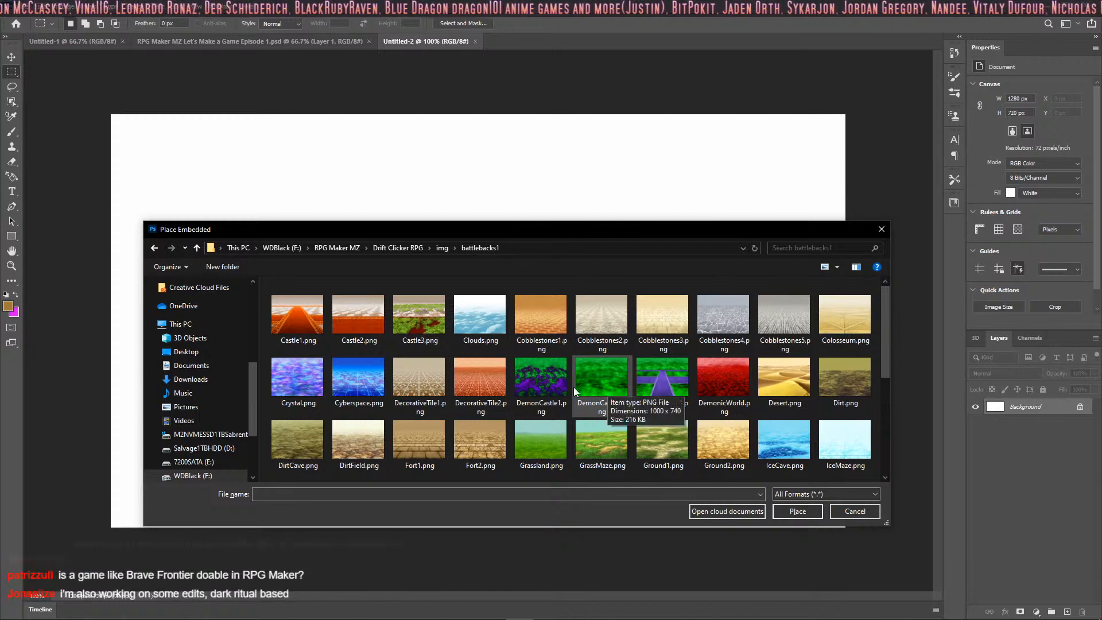
{"action": "scroll", "coordinate": [404, 373], "scroll_direction": "down", "scroll_amount": 3}
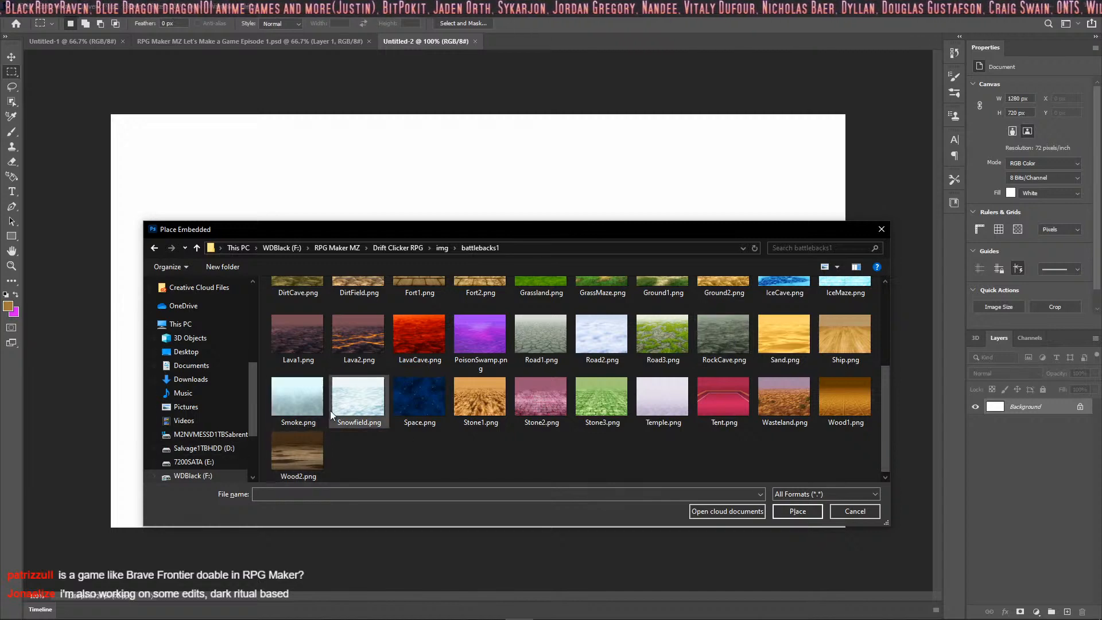
{"action": "scroll", "coordinate": [372, 404], "scroll_direction": "up", "scroll_amount": 2}
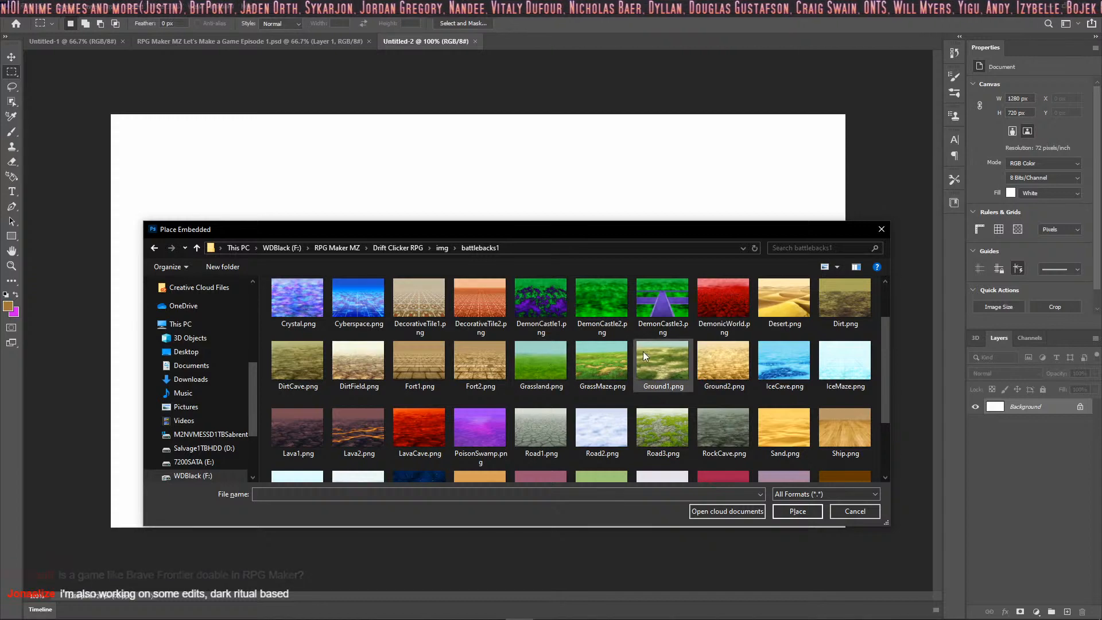
{"action": "scroll", "coordinate": [400, 373], "scroll_direction": "up", "scroll_amount": 2}
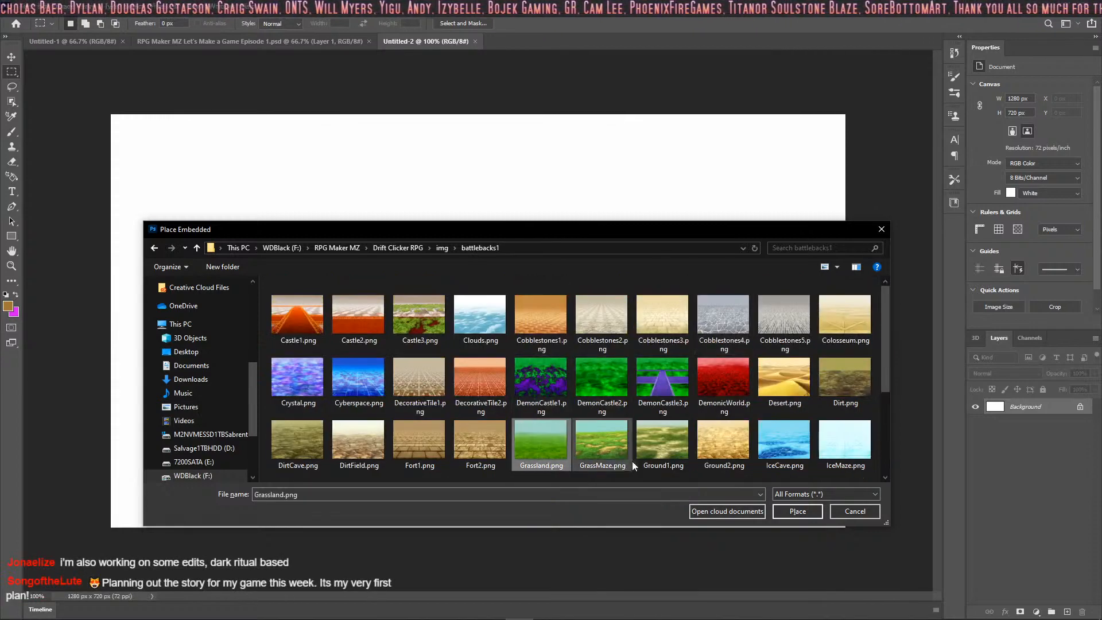
{"action": "scroll", "coordinate": [632, 460], "scroll_direction": "down", "scroll_amount": 3}
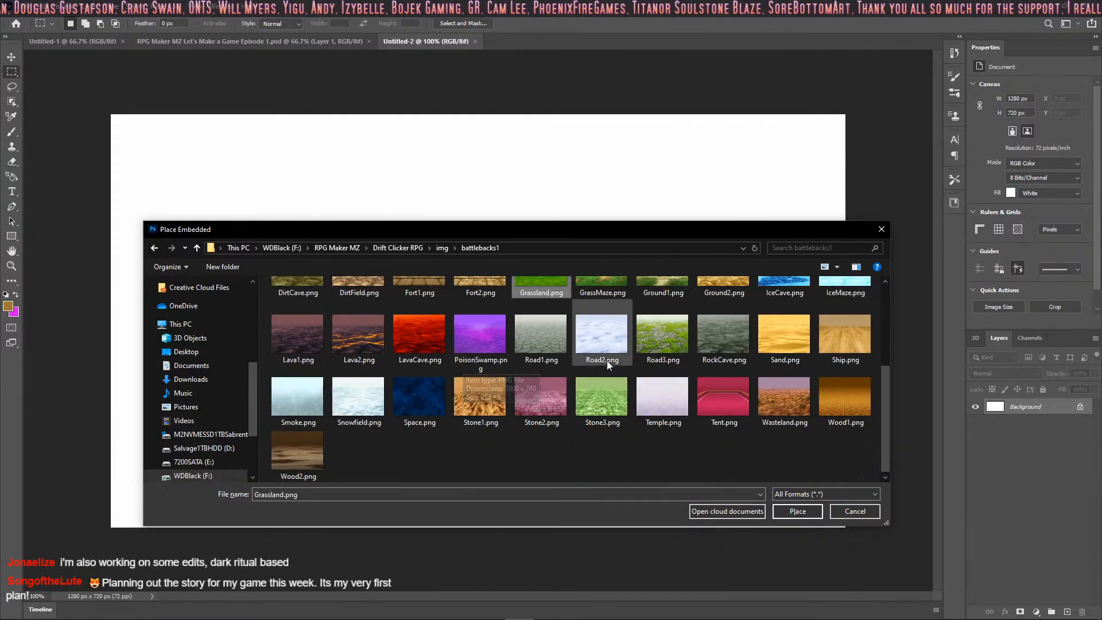
{"action": "scroll", "coordinate": [671, 453], "scroll_direction": "up", "scroll_amount": 2}
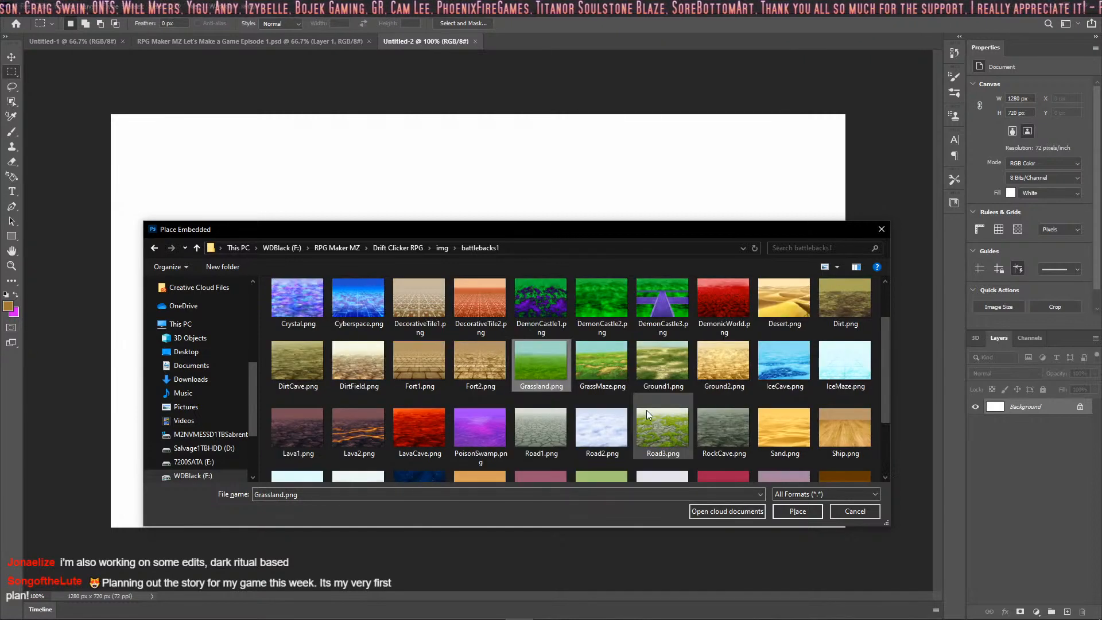
{"action": "scroll", "coordinate": [646, 409], "scroll_direction": "up", "scroll_amount": 1}
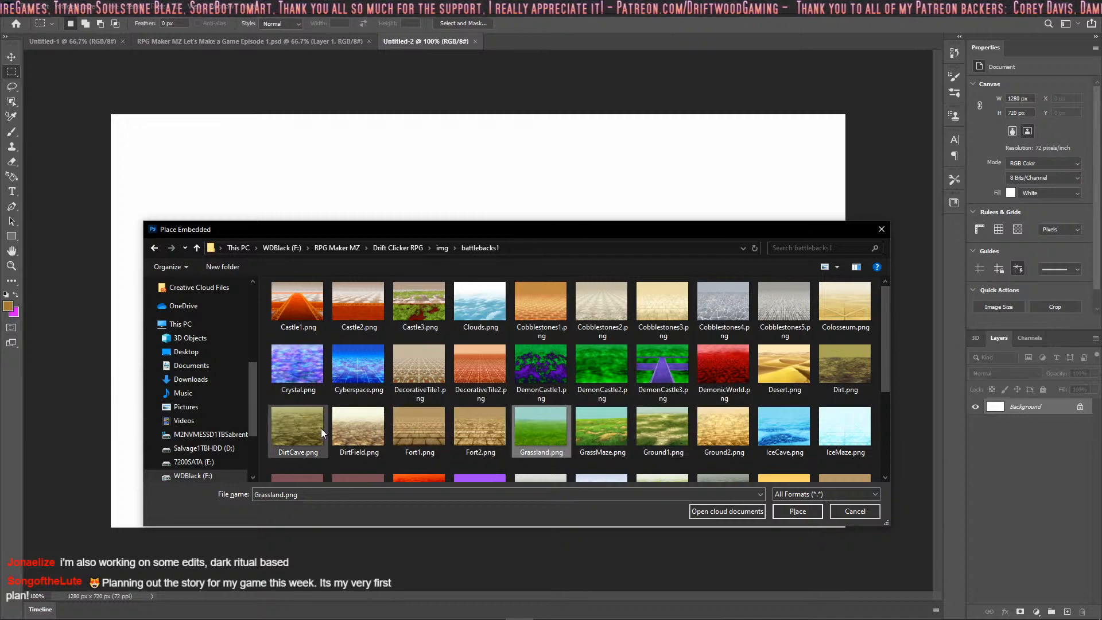
{"action": "scroll", "coordinate": [368, 419], "scroll_direction": "down", "scroll_amount": 2}
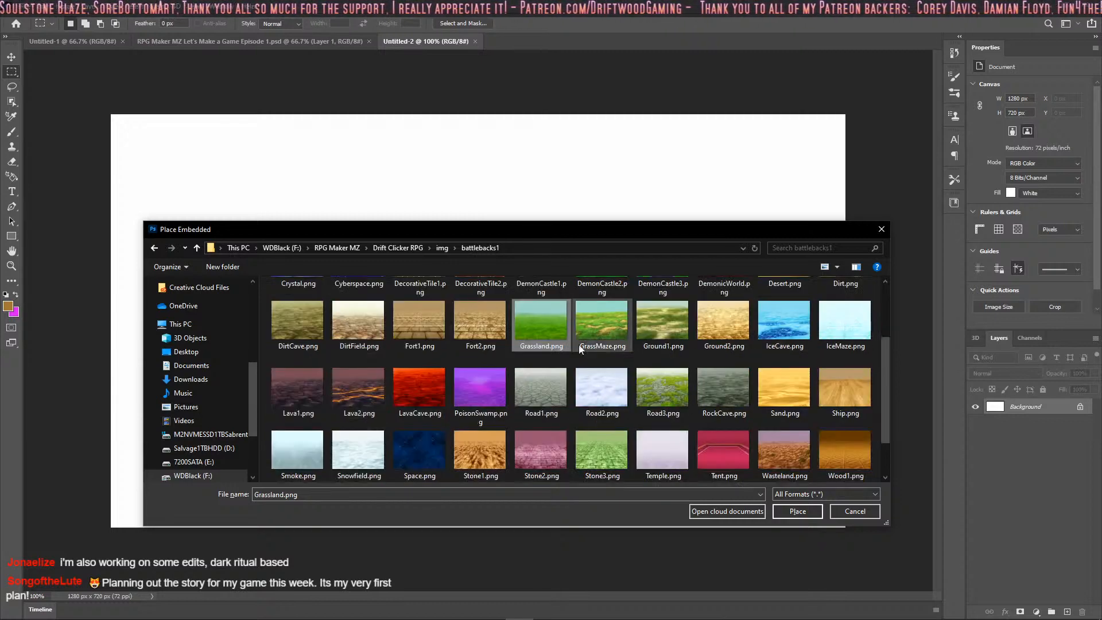
{"action": "scroll", "coordinate": [740, 322], "scroll_direction": "down", "scroll_amount": 1}
{"action": "scroll", "coordinate": [650, 373], "scroll_direction": "up", "scroll_amount": 2}
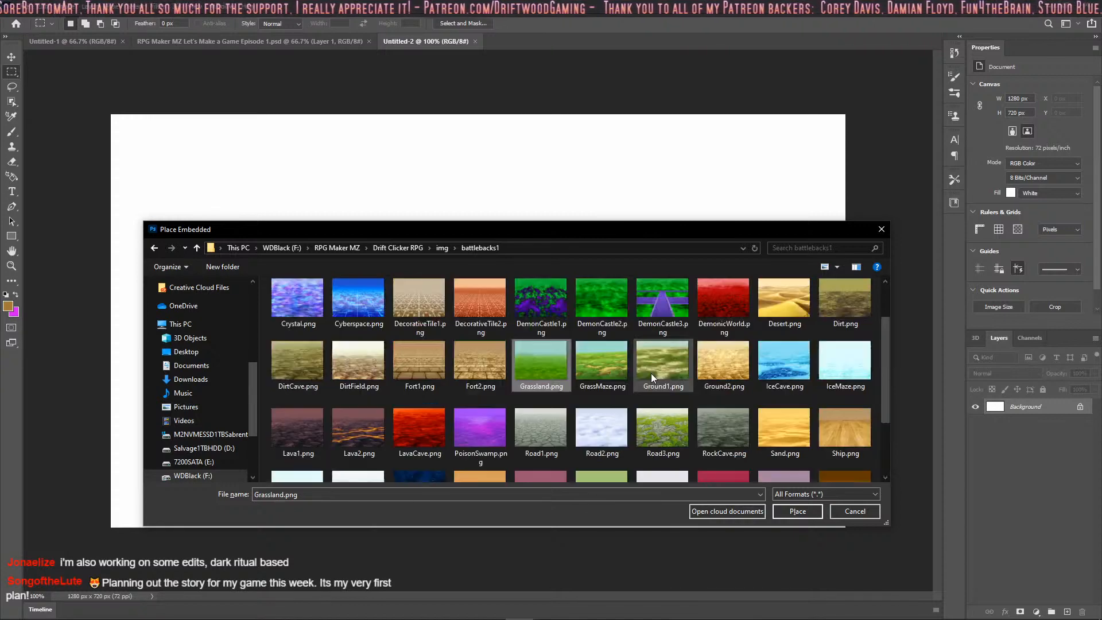
{"action": "scroll", "coordinate": [651, 373], "scroll_direction": "up", "scroll_amount": 1}
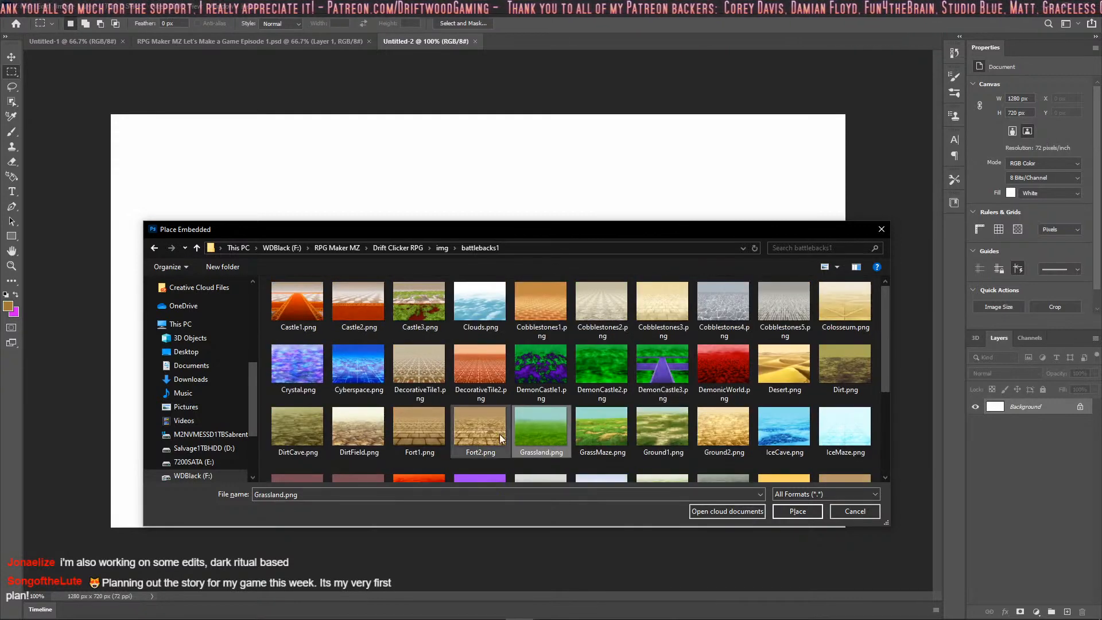
{"action": "left_click", "coordinate": [790, 511]}
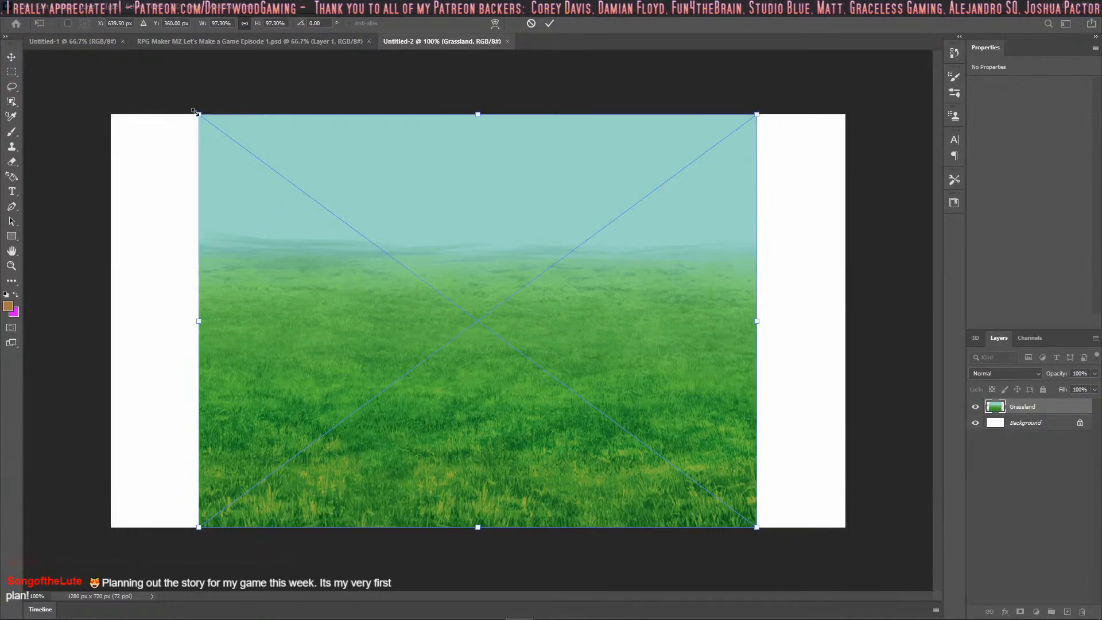
Enlarge the Grassland image to about 134% so it covers the whole canvas, and delete the white Background layer
{"action": "left_click_drag", "start_coordinate": [196, 112], "coordinate": [98, 41]}
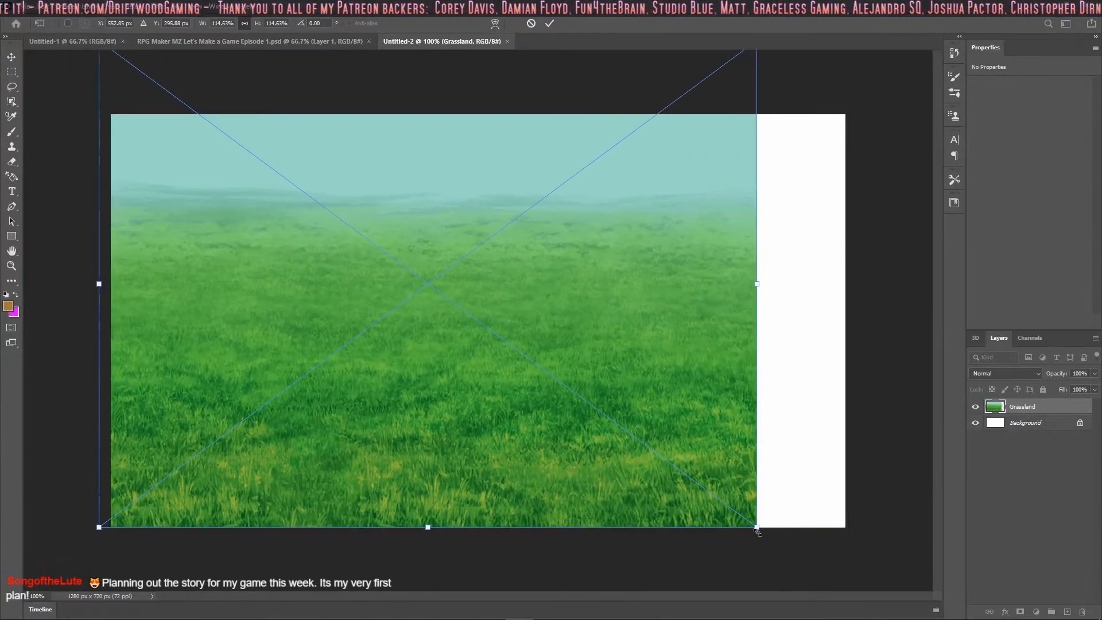
{"action": "left_click_drag", "start_coordinate": [756, 527], "coordinate": [870, 599]}
{"action": "left_click_drag", "start_coordinate": [589, 400], "coordinate": [584, 366]}
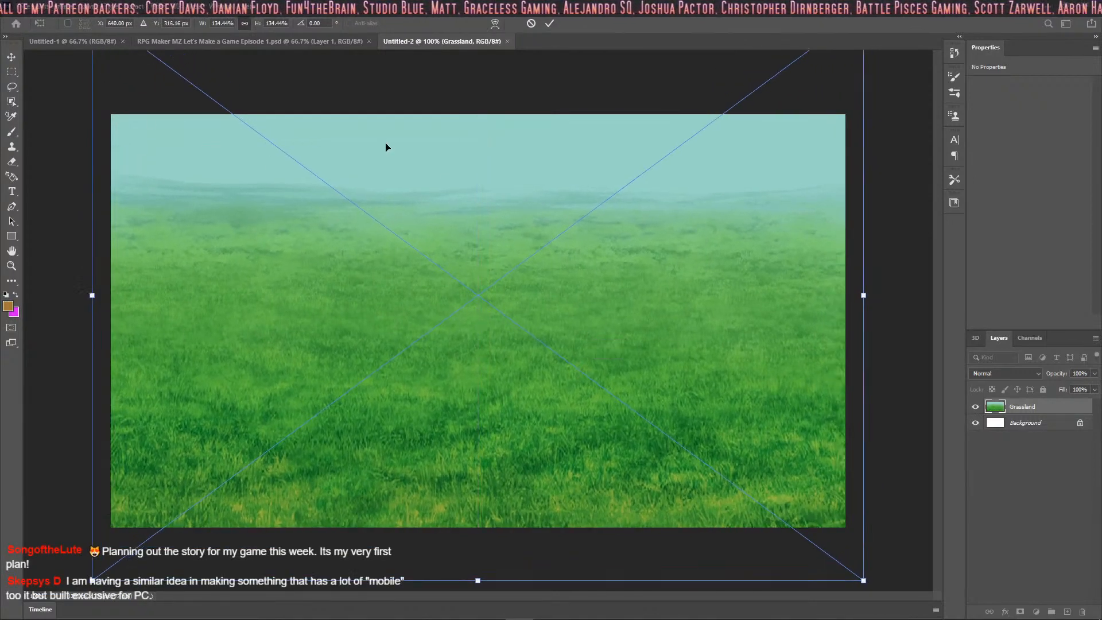
{"action": "left_click", "coordinate": [549, 23]}
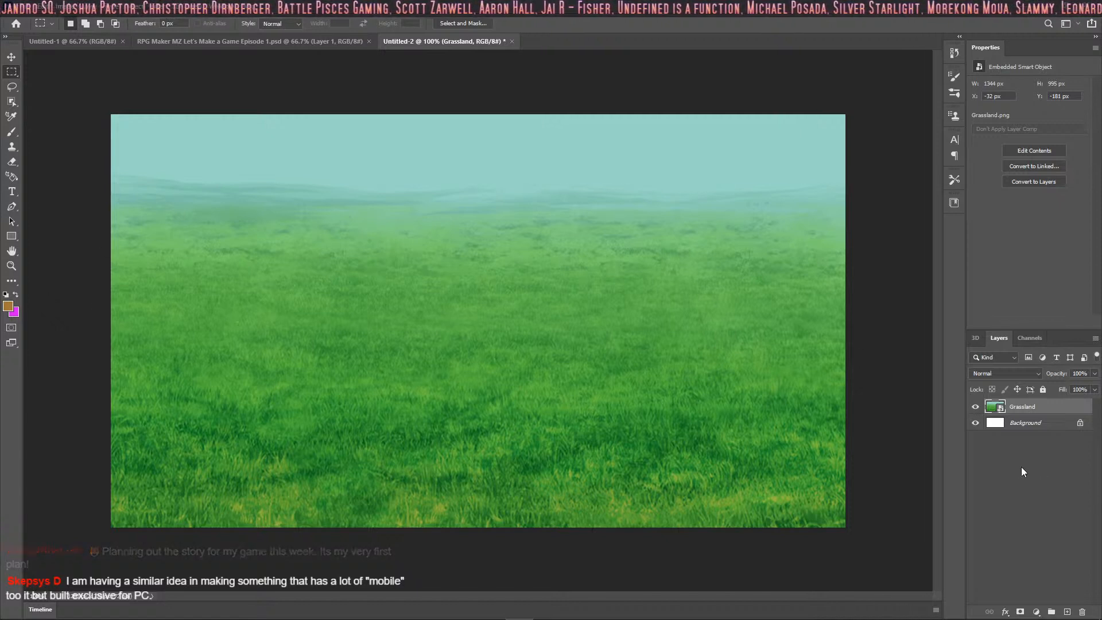
{"action": "left_click", "coordinate": [1024, 422]}
{"action": "key", "text": "Delete"}
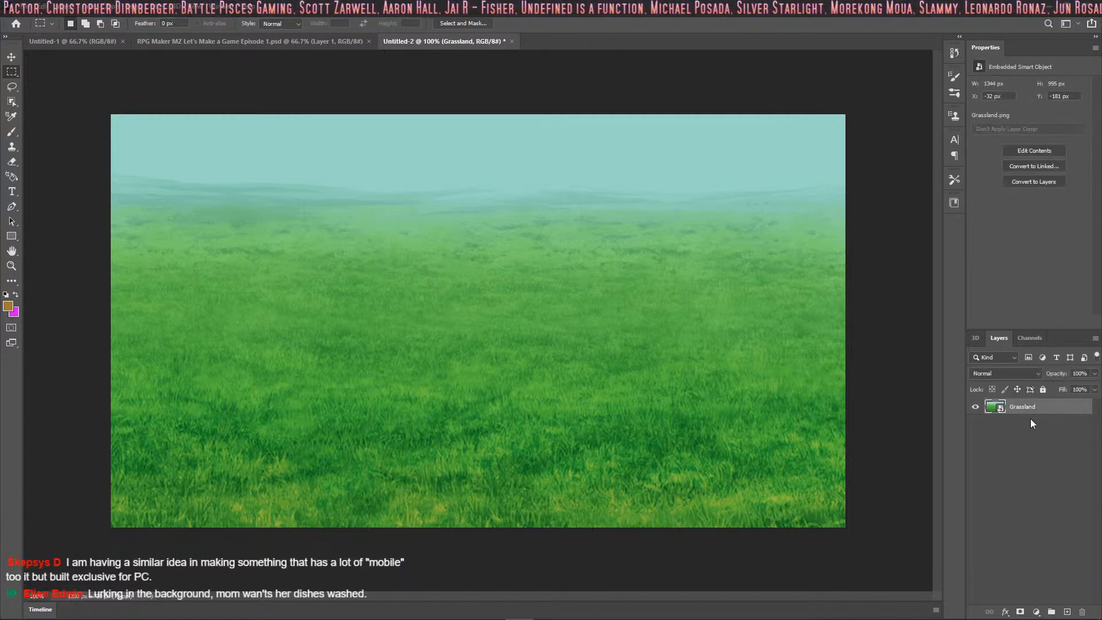
Start saving the grassland document on the computer and browse to the img > parallaxes folder of Drift Clicker RPG
{"action": "left_click", "coordinate": [21, 7]}
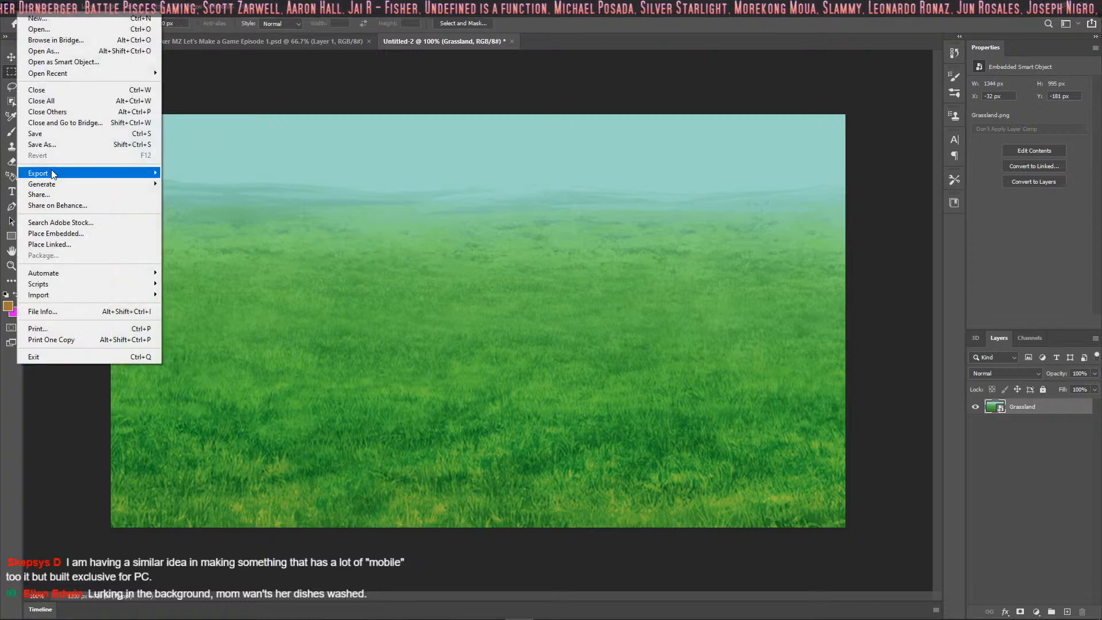
{"action": "left_click", "coordinate": [76, 145]}
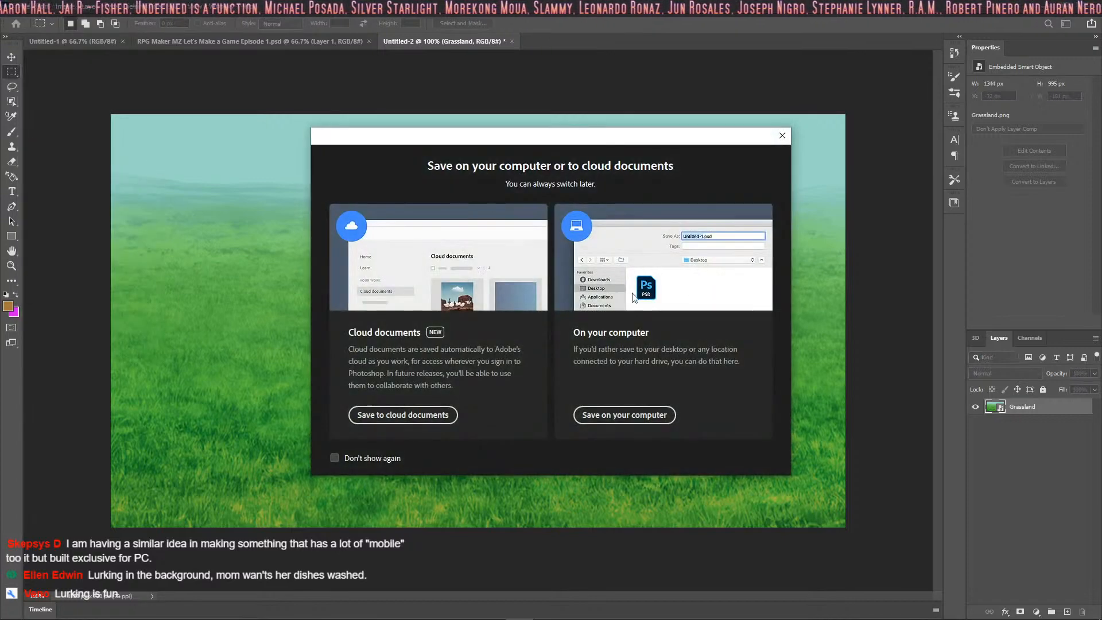
{"action": "left_click", "coordinate": [624, 413]}
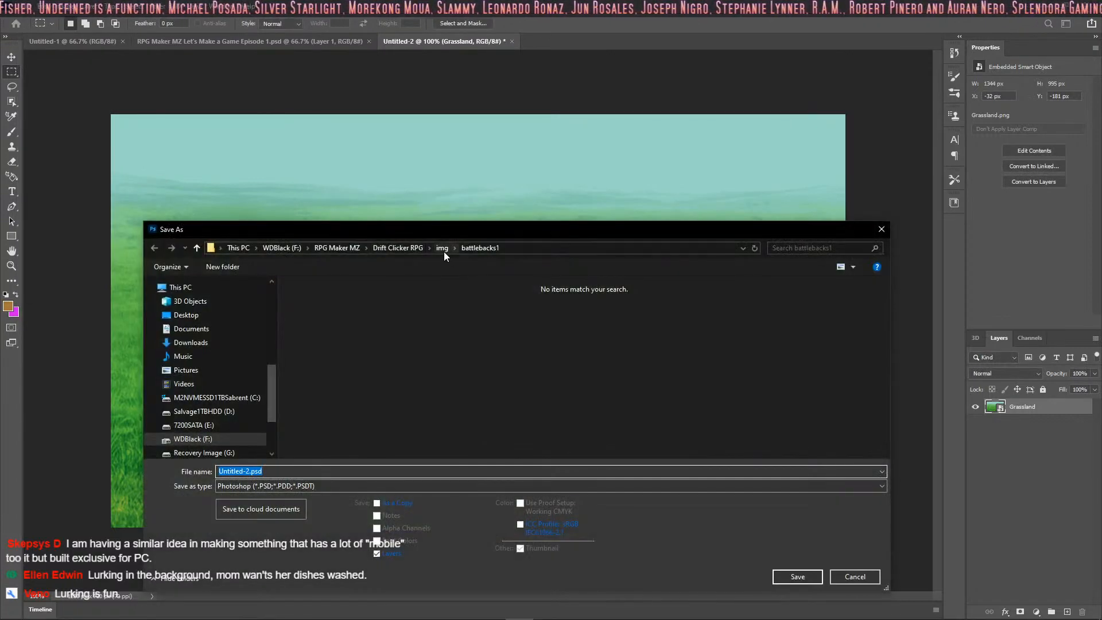
{"action": "left_click", "coordinate": [443, 250]}
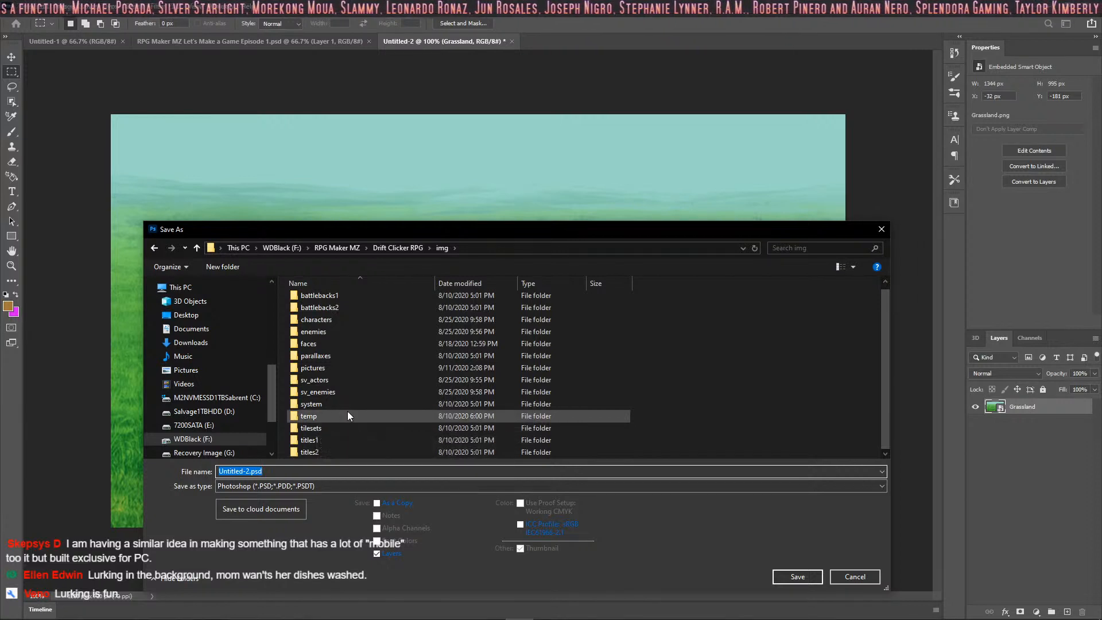
{"action": "double_click", "coordinate": [335, 357]}
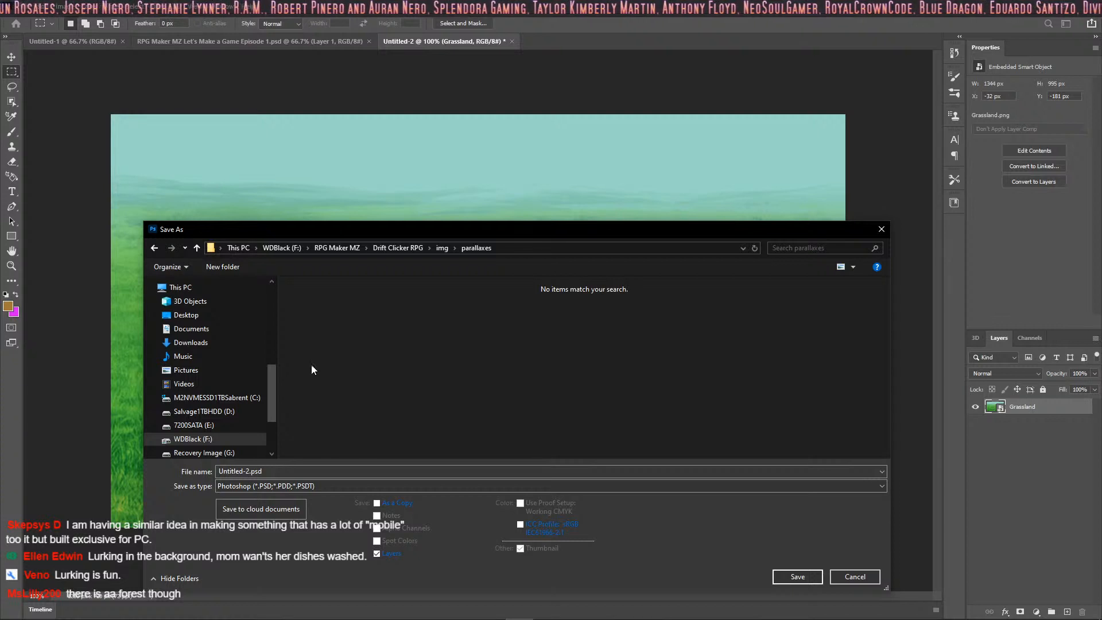
Save the image in PNG format as Backdrop_GrassField.png with the smallest file size option
{"action": "left_click", "coordinate": [336, 486]}
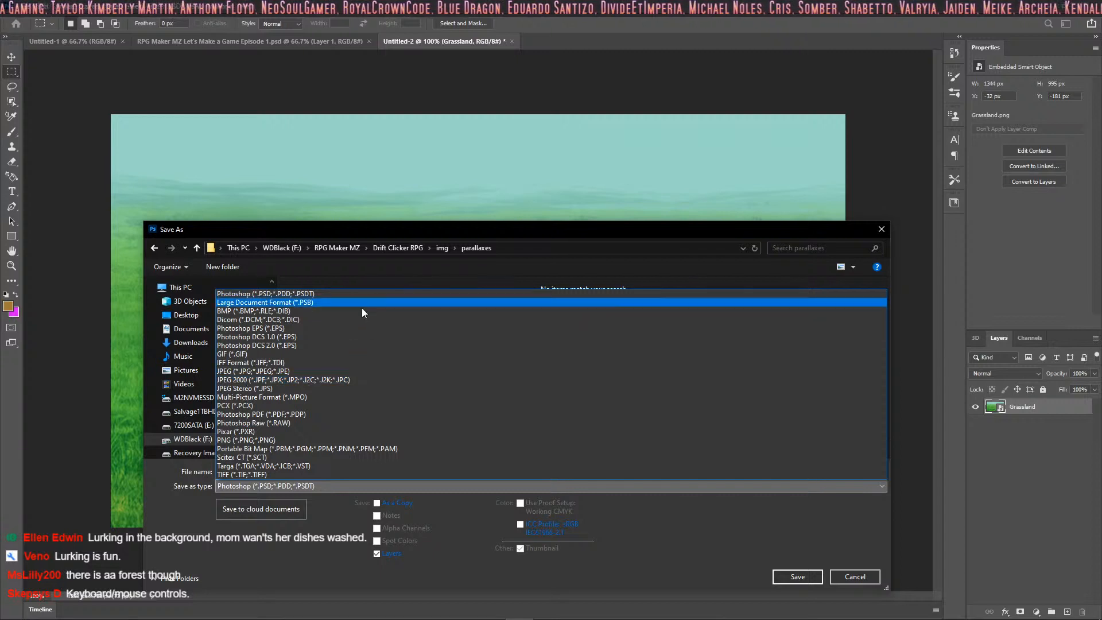
{"action": "left_click", "coordinate": [347, 438]}
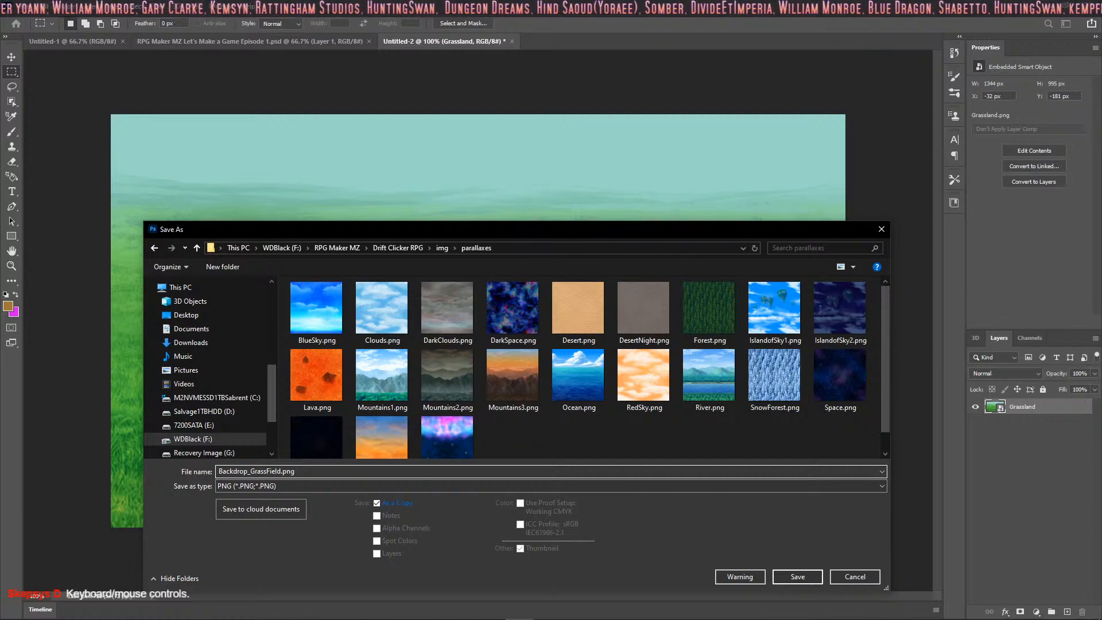
{"action": "key", "text": "Return"}
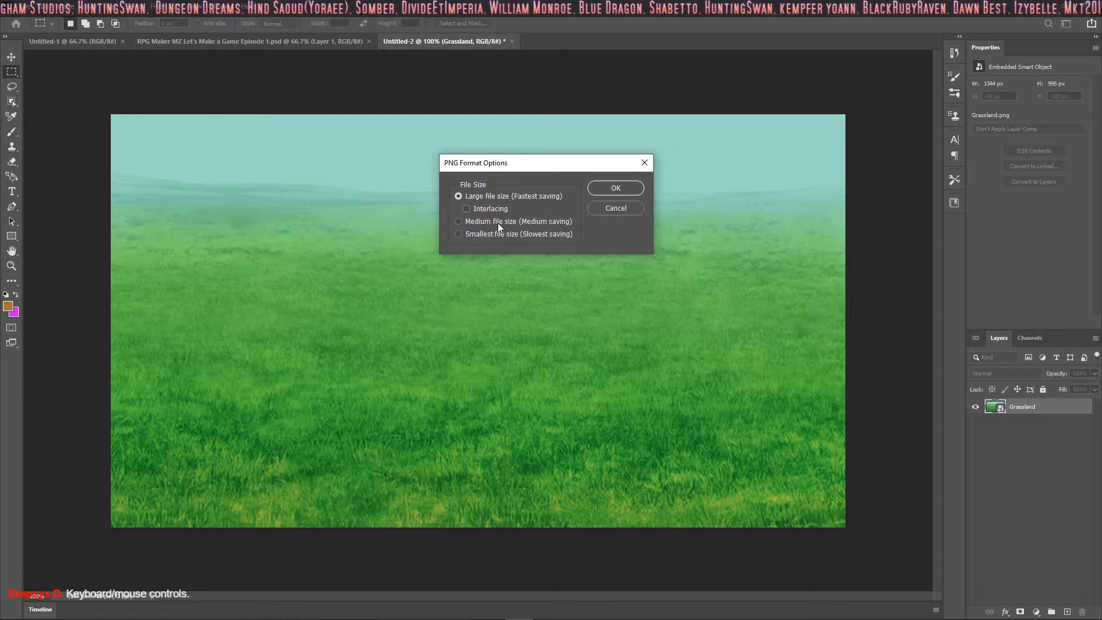
{"action": "left_click", "coordinate": [508, 234]}
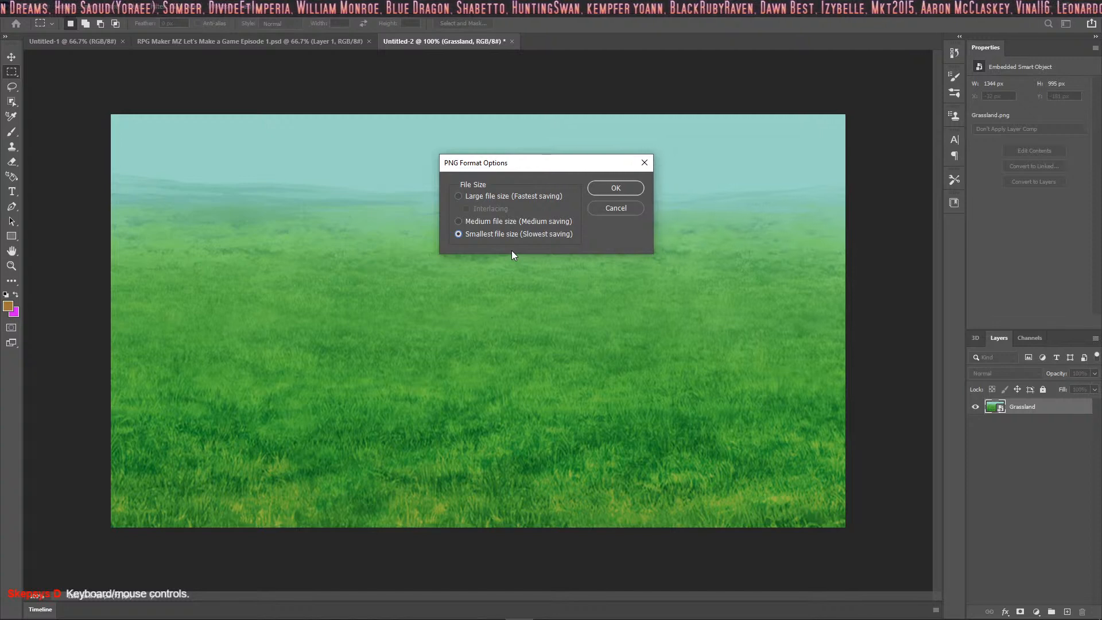
{"action": "left_click", "coordinate": [615, 188]}
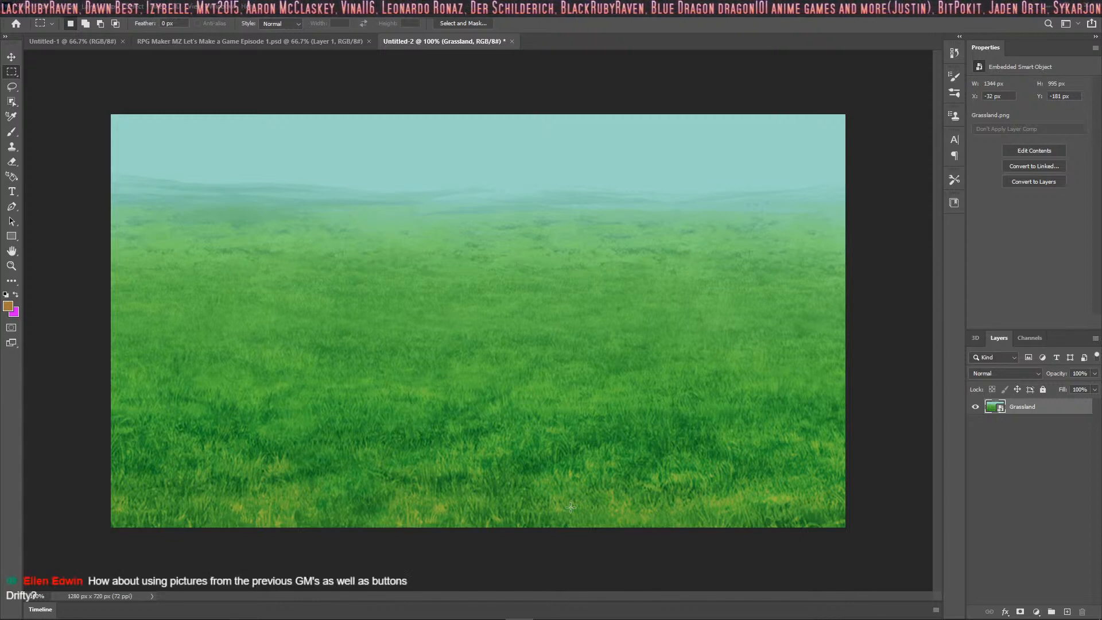
Switch to RPG Maker MZ and start a new map under Drift Clicker RPG, named GrassField with display name Open Field
{"action": "mouse_move", "coordinate": [881, 617]}
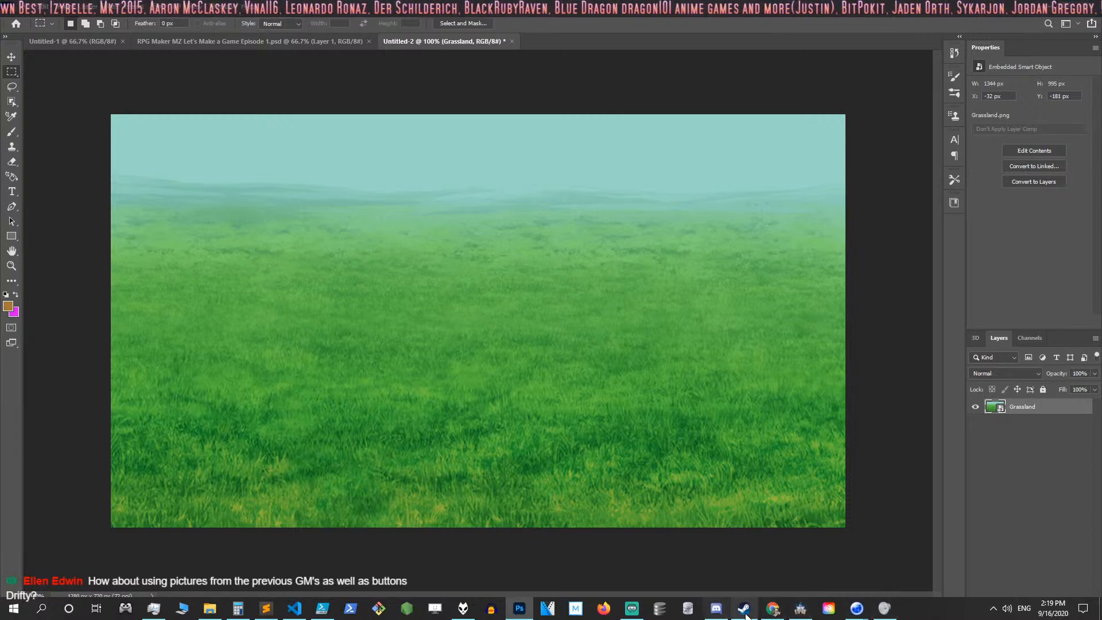
{"action": "left_click", "coordinate": [801, 613]}
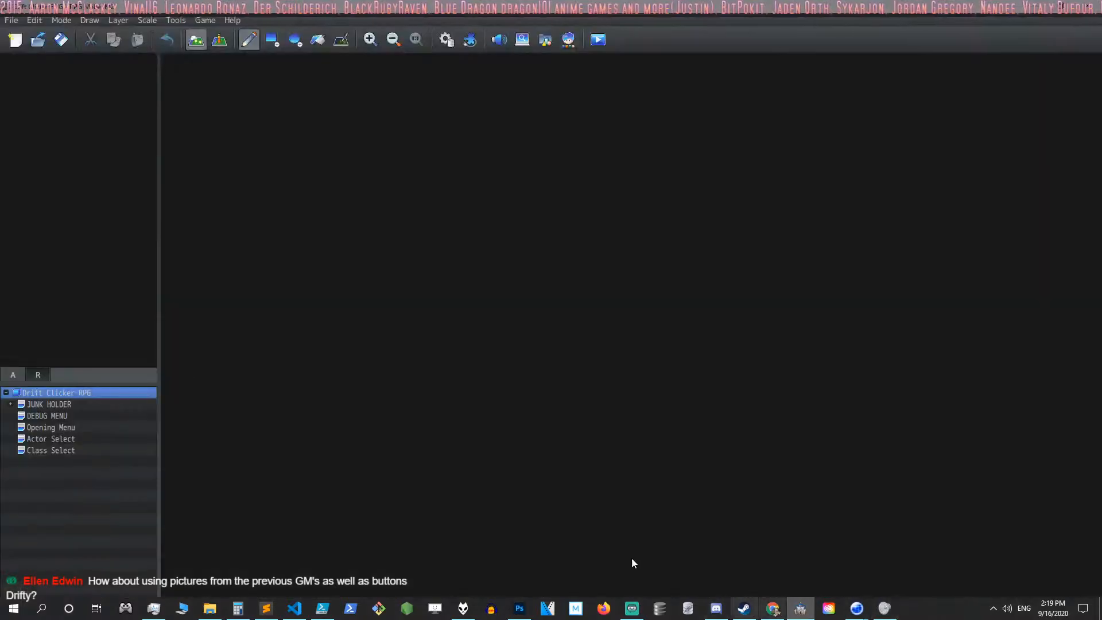
{"action": "right_click", "coordinate": [76, 393]}
{"action": "left_click", "coordinate": [120, 415]}
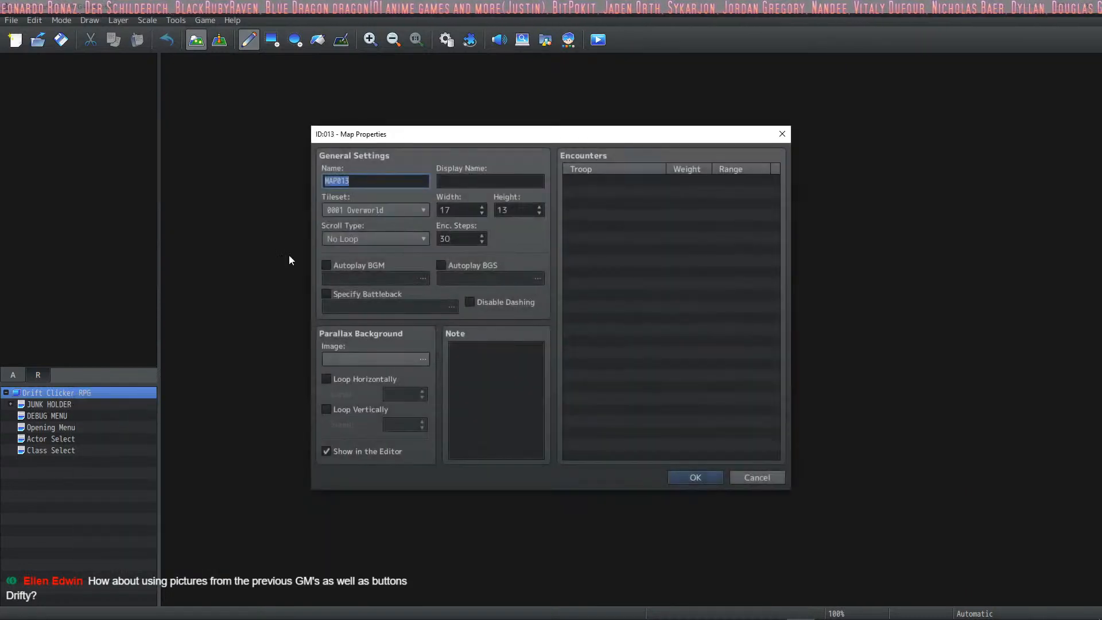
{"action": "type", "text": "Grass"}
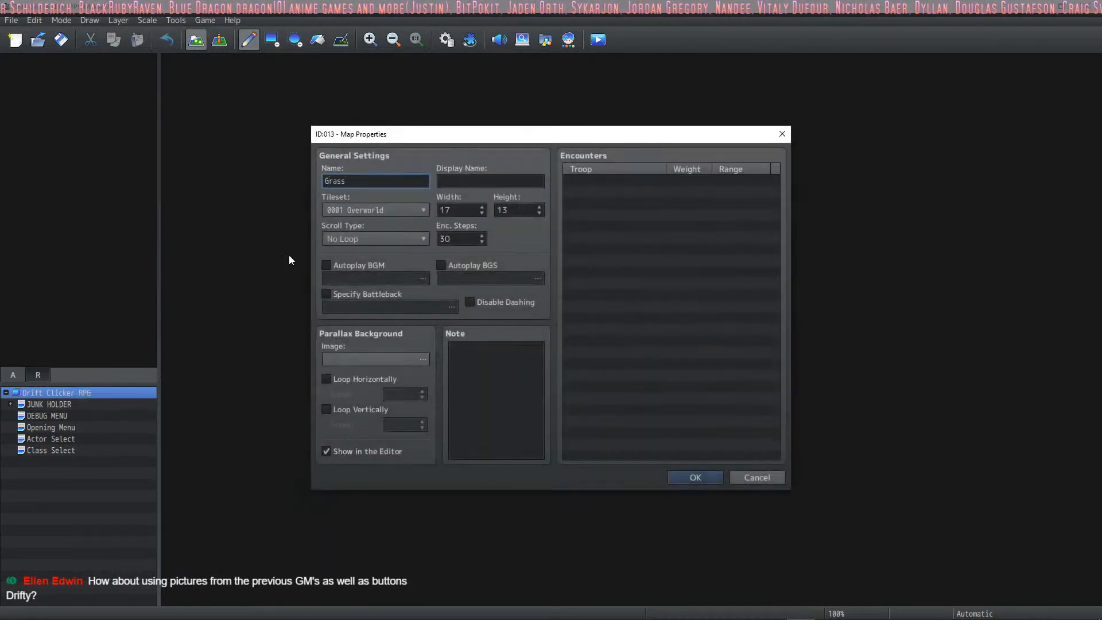
{"action": "type", "text": "Field"}
{"action": "key", "text": "Tab"}
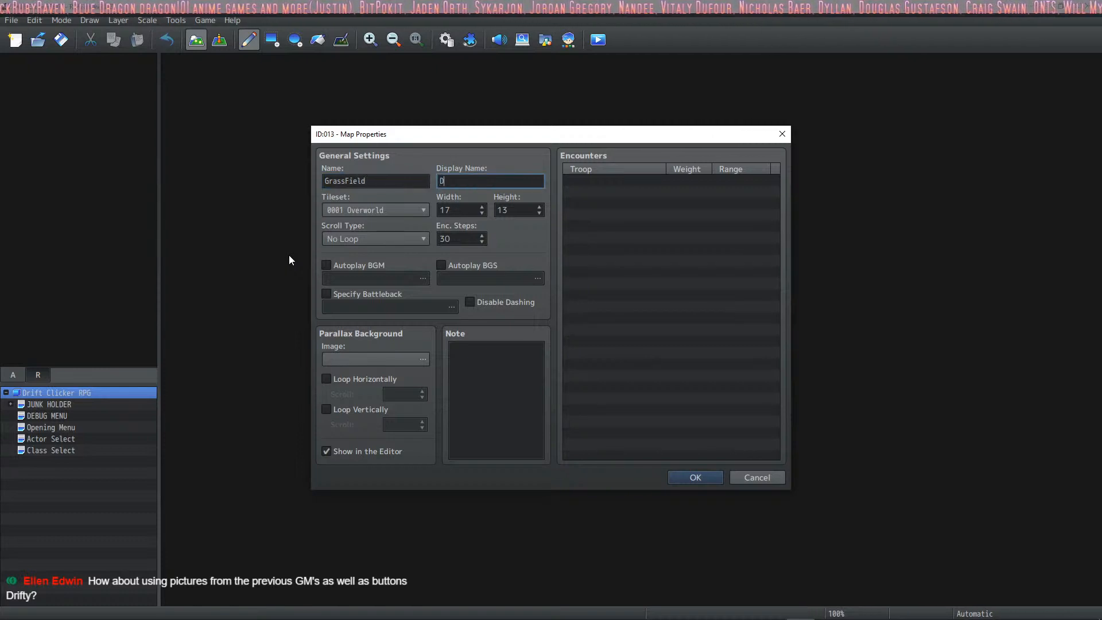
{"action": "type", "text": "Open "}
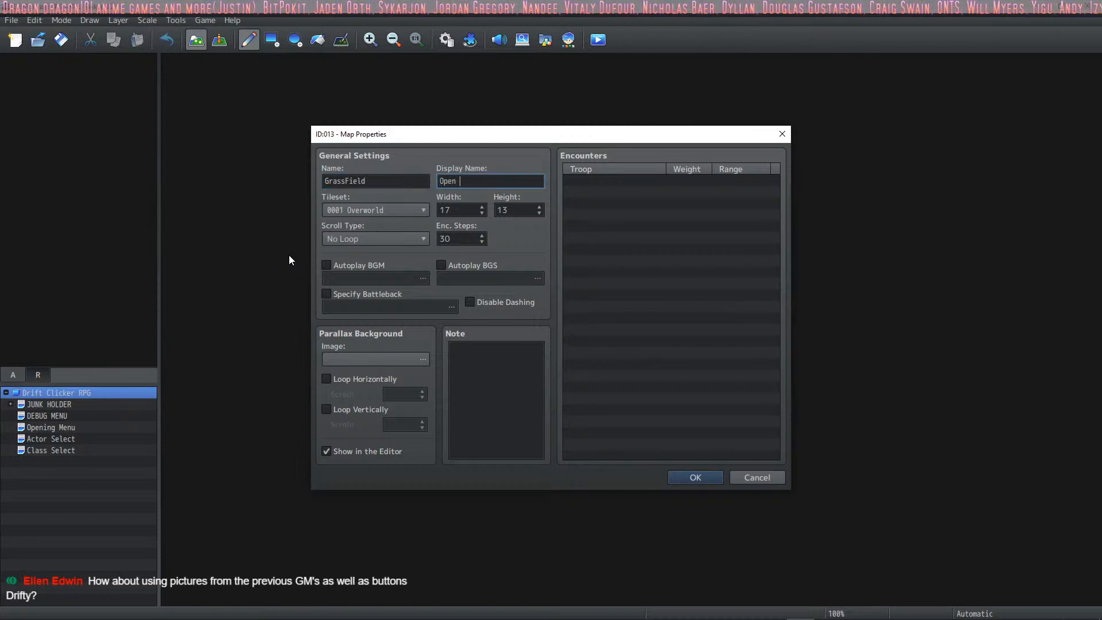
{"action": "type", "text": "Field"}
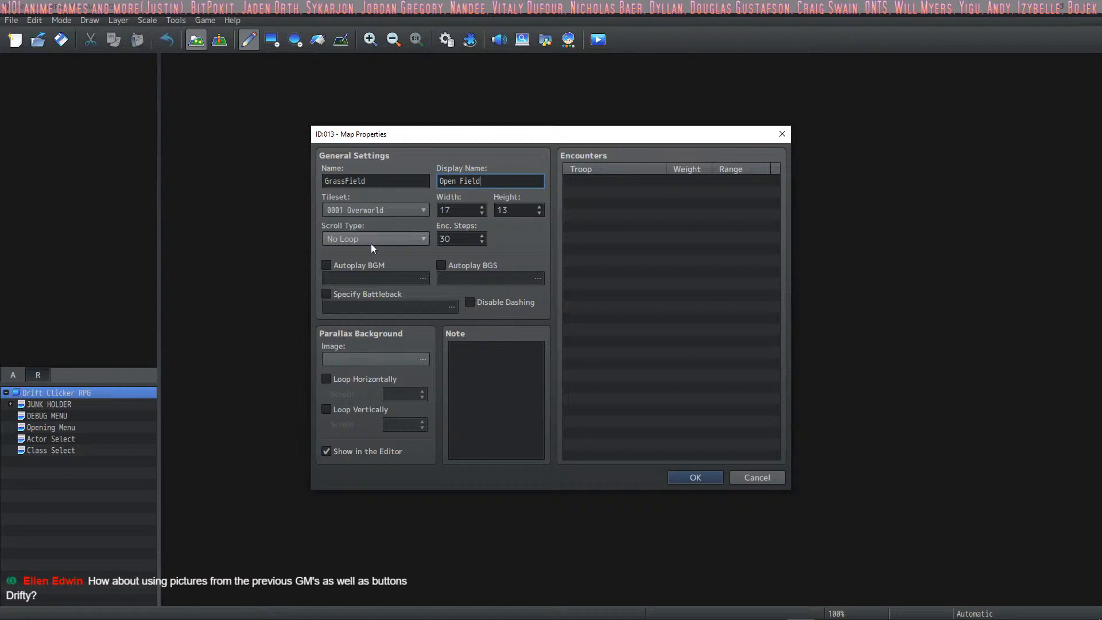
Set the new map's width to 28 and height to 15
{"action": "double_click", "coordinate": [458, 208]}
{"action": "type", "text": "28"}
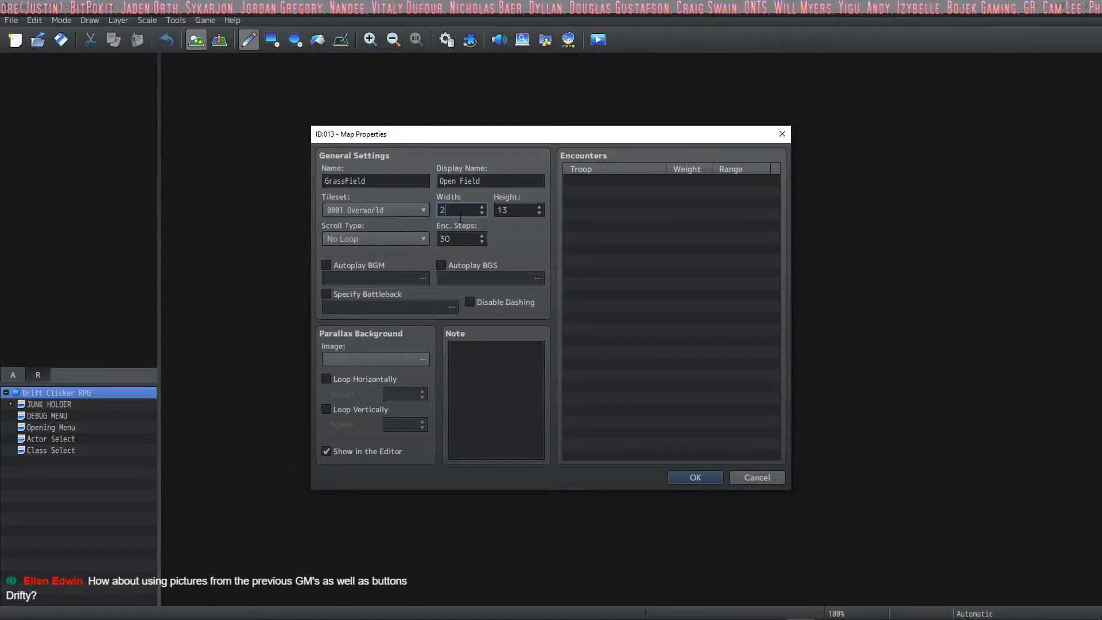
{"action": "key", "text": "Tab"}
{"action": "type", "text": "15"}
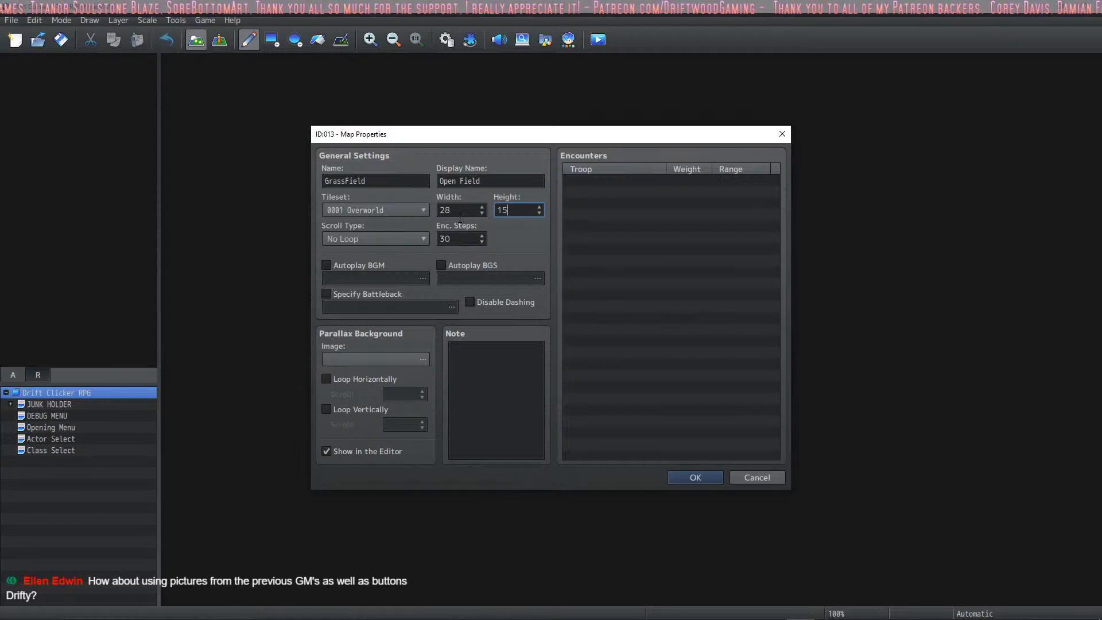
{"action": "key", "text": "shift+Tab"}
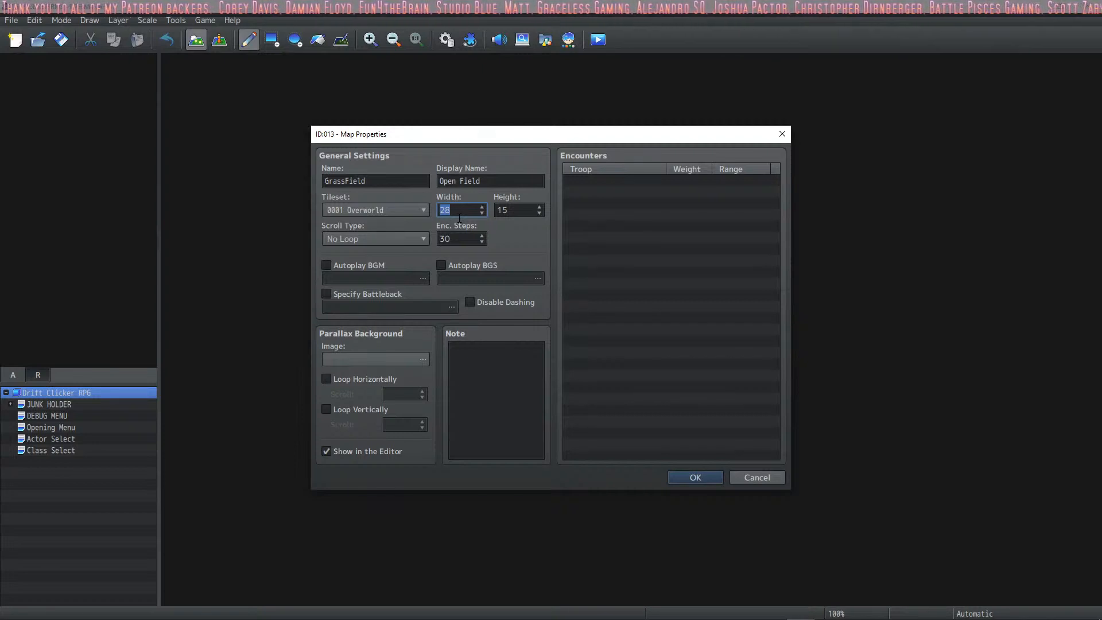
{"action": "left_click", "coordinate": [580, 211]}
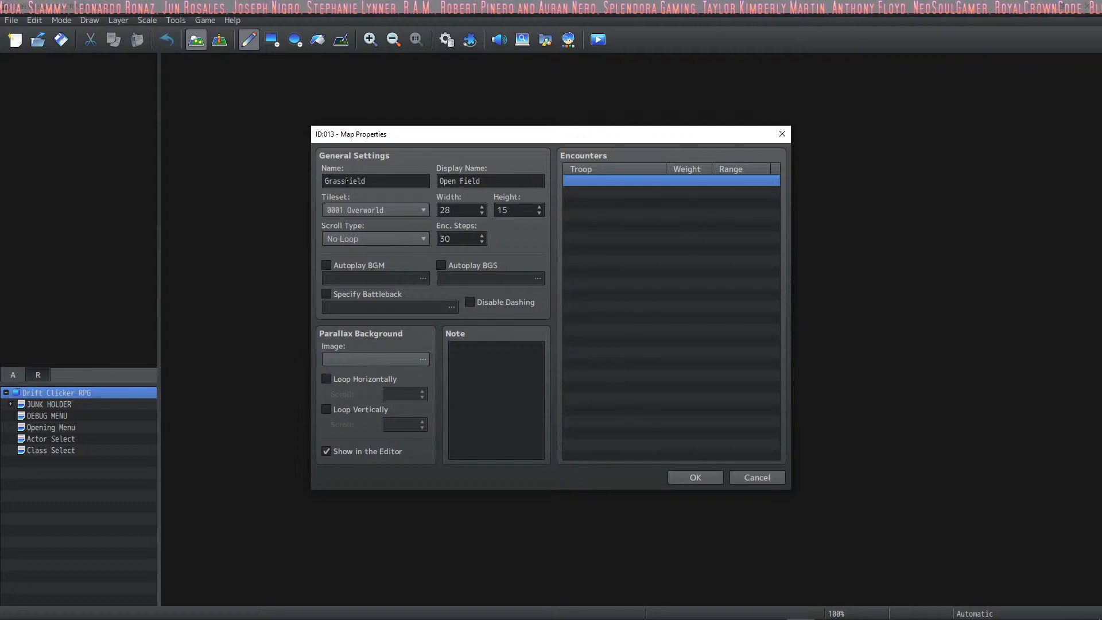
Assign Backdrop_GrassField as the map's parallax background and create the map
{"action": "left_click", "coordinate": [386, 360]}
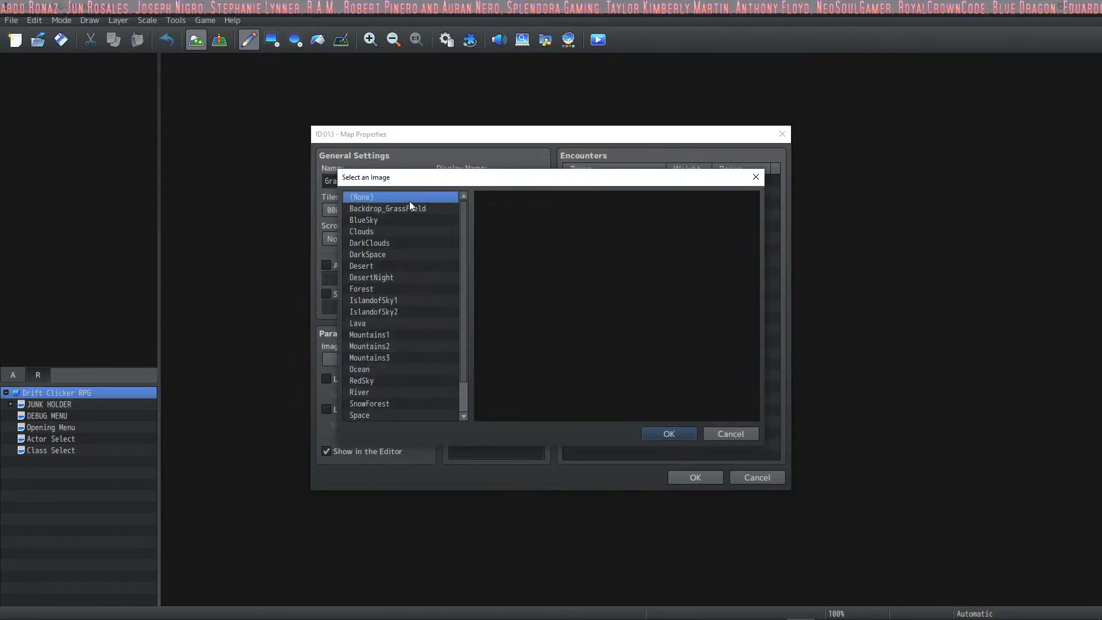
{"action": "left_click", "coordinate": [411, 208]}
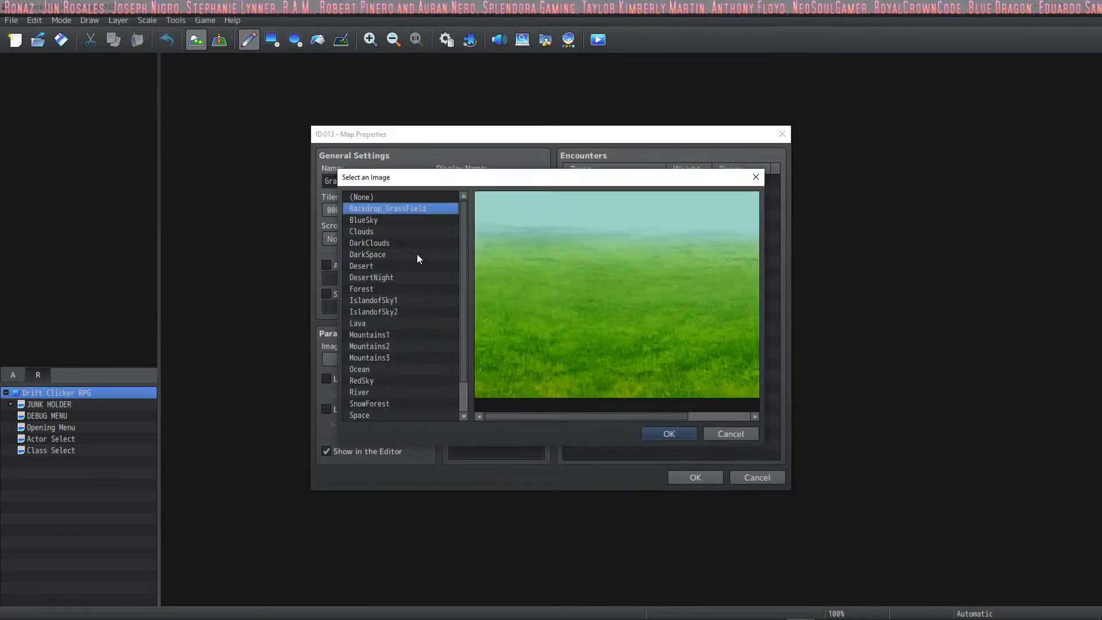
{"action": "left_click", "coordinate": [671, 435]}
{"action": "left_click", "coordinate": [678, 476]}
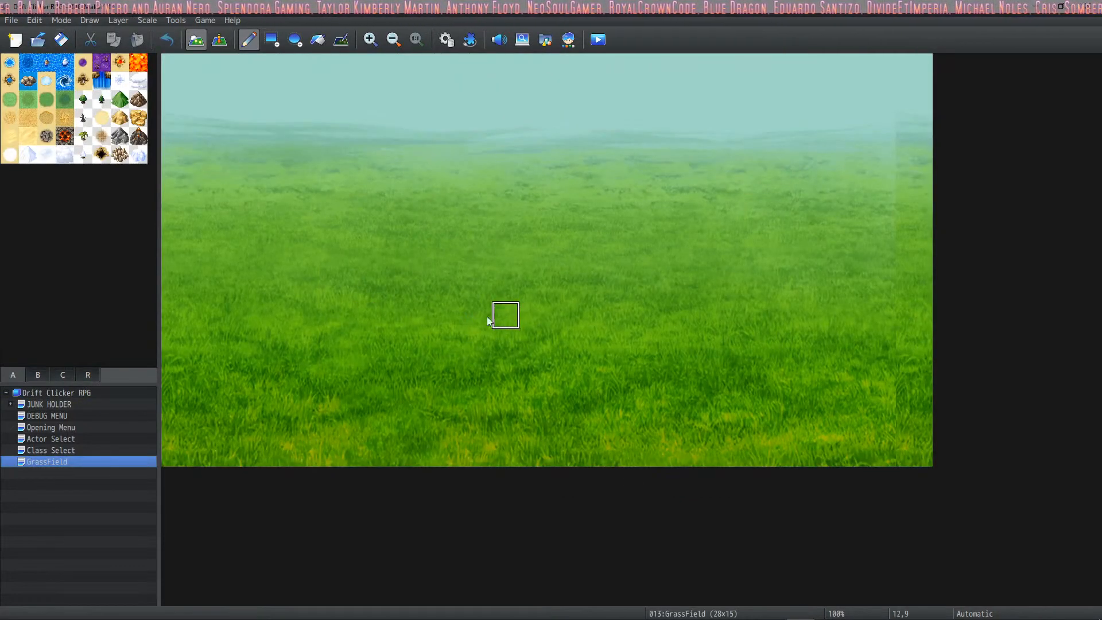
Switch to event editing and set the player's starting position at tile 11,8 of the GrassField map
{"action": "left_click", "coordinate": [219, 40]}
{"action": "right_click", "coordinate": [474, 278]}
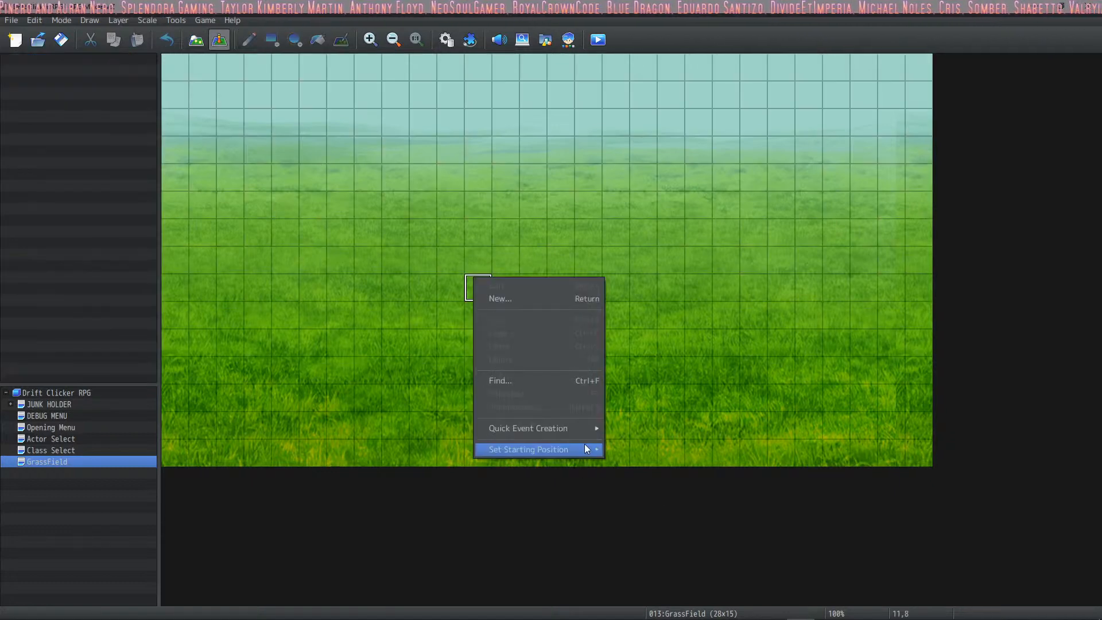
{"action": "left_click", "coordinate": [618, 446]}
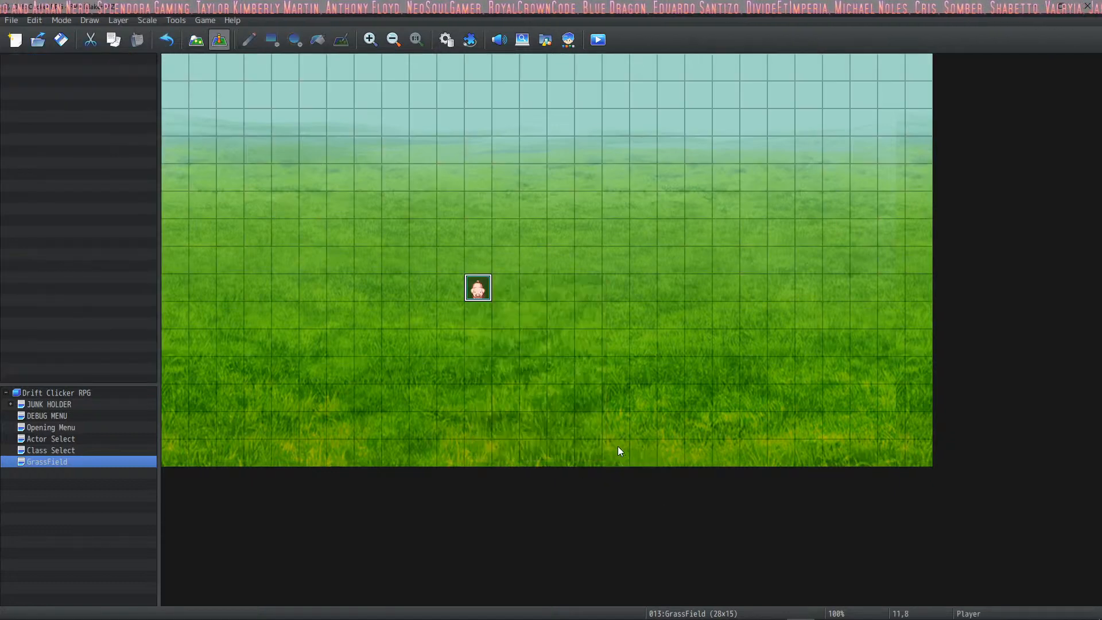
Playtest the game on the GrassField map, try moving the character left and up, and close the test window
{"action": "left_click", "coordinate": [597, 40]}
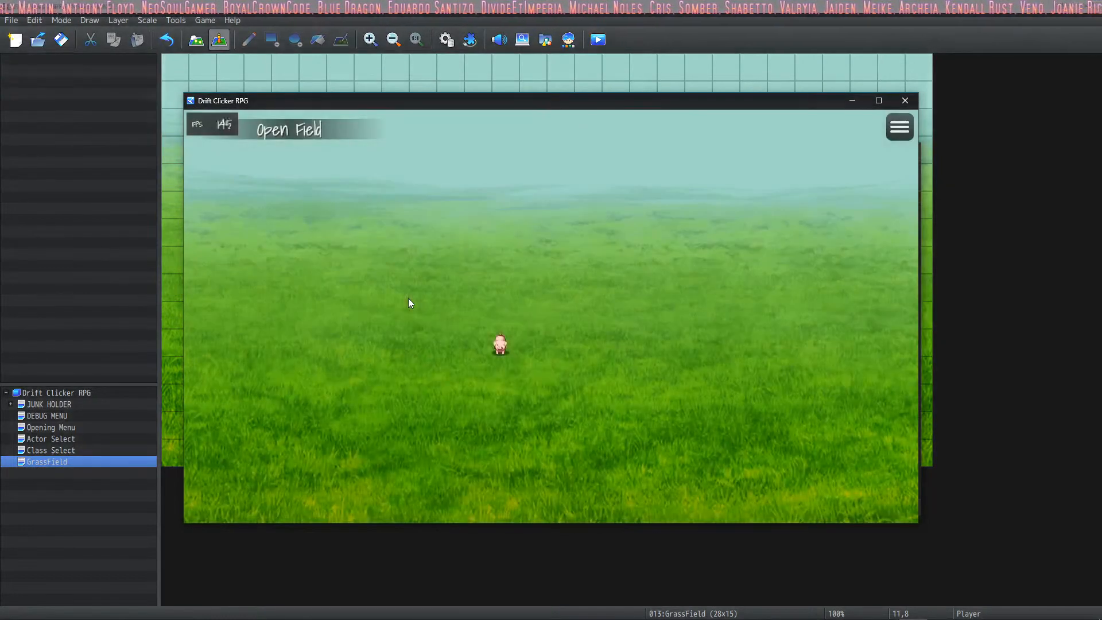
{"action": "key", "text": "Left"}
{"action": "key", "text": "Up"}
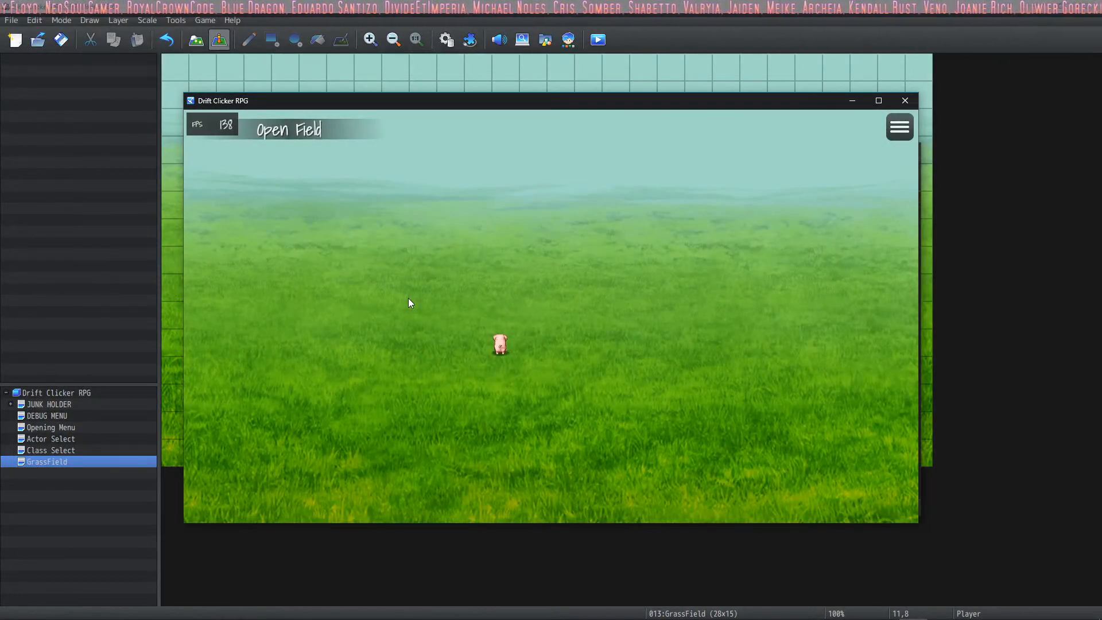
{"action": "key", "text": "Left"}
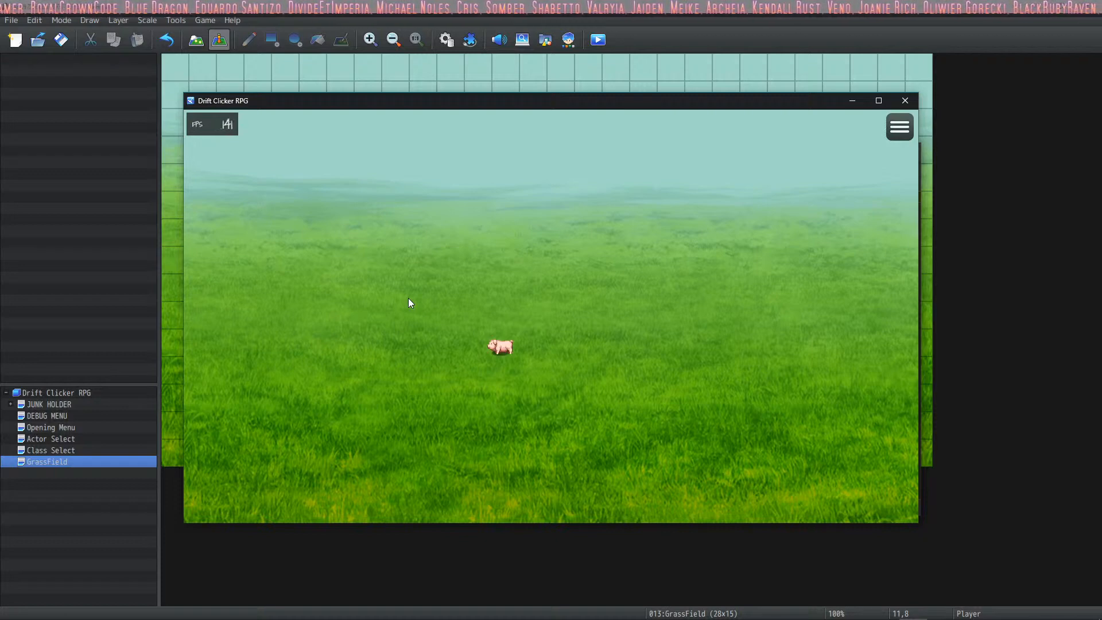
{"action": "left_click", "coordinate": [905, 101]}
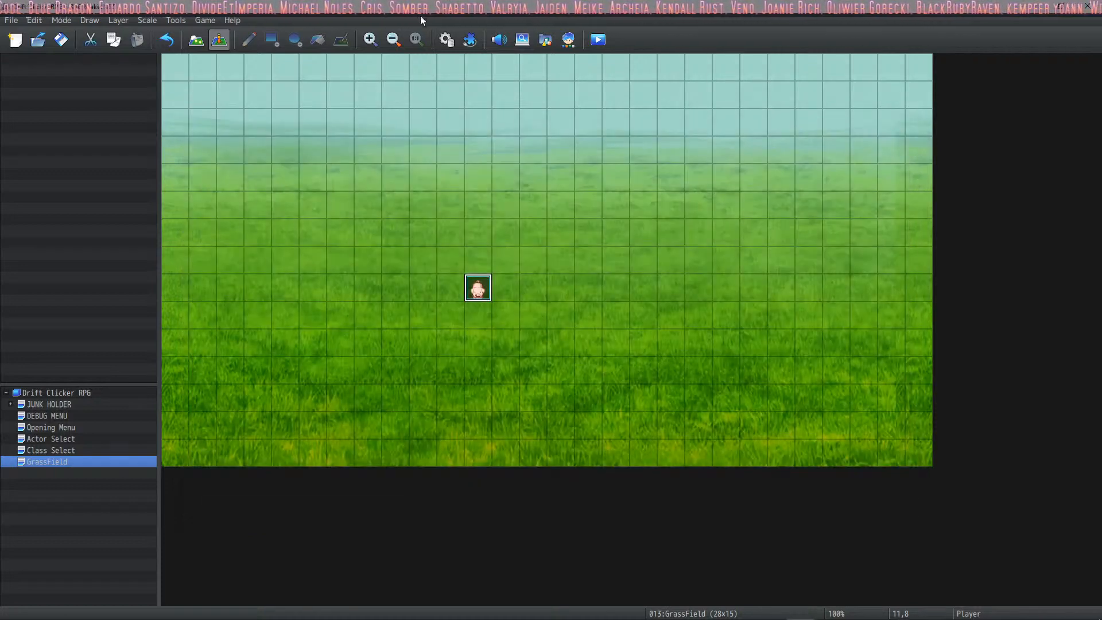
Open the plugin list and bring up the settings of the VisuMZ_0_CoreEngine plugin
{"action": "left_click", "coordinate": [446, 40]}
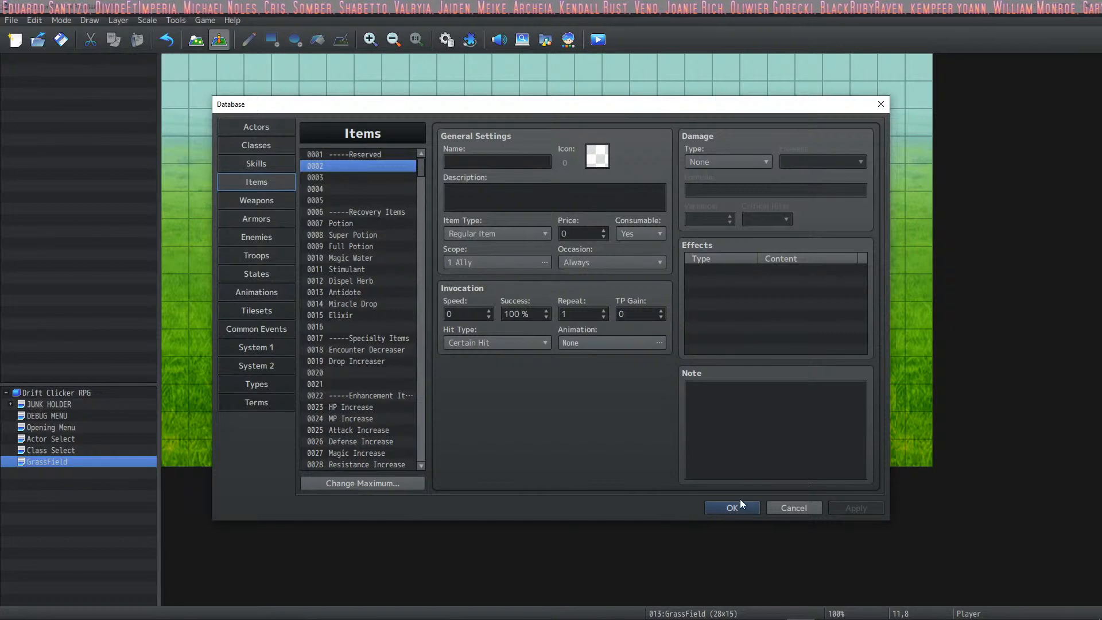
{"action": "left_click", "coordinate": [732, 508]}
{"action": "left_click", "coordinate": [470, 39]}
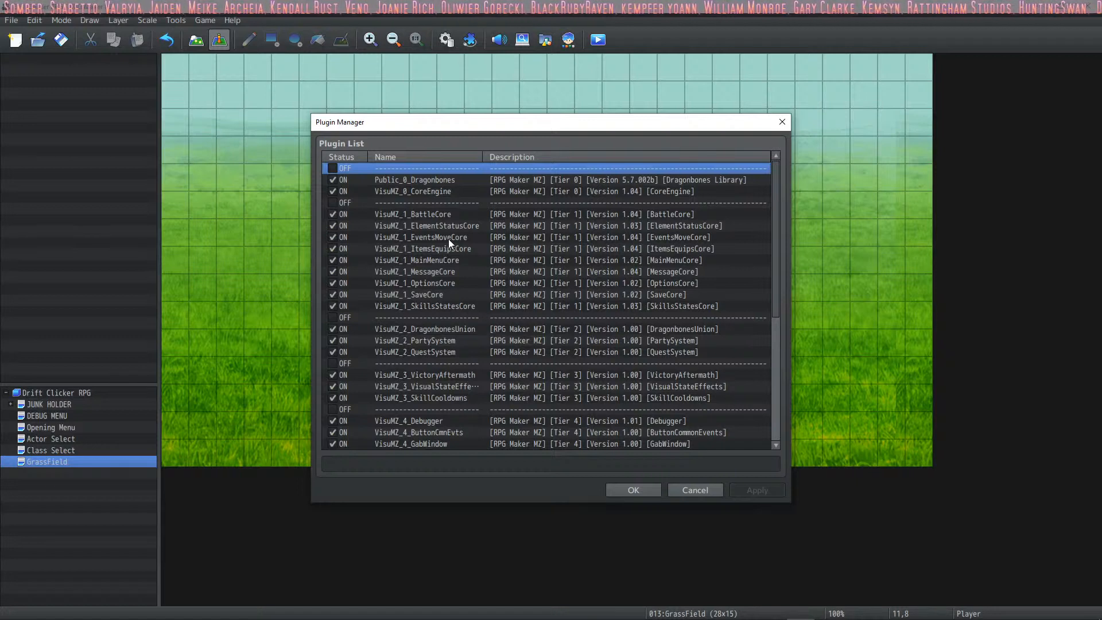
{"action": "scroll", "coordinate": [450, 208], "scroll_direction": "down", "scroll_amount": 1}
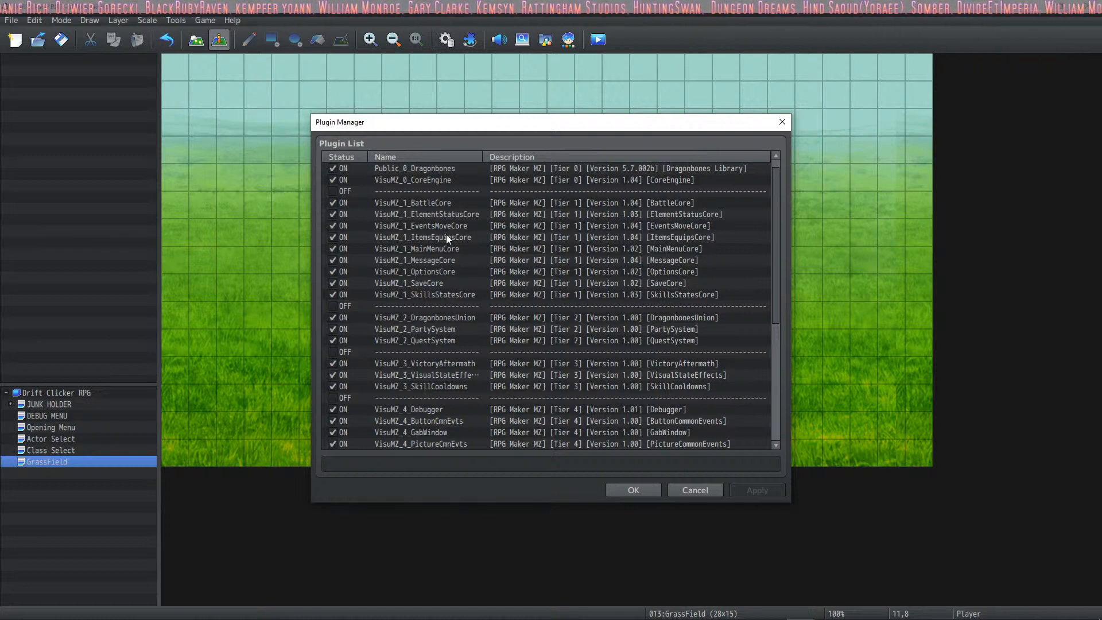
{"action": "scroll", "coordinate": [450, 206], "scroll_direction": "up", "scroll_amount": 1}
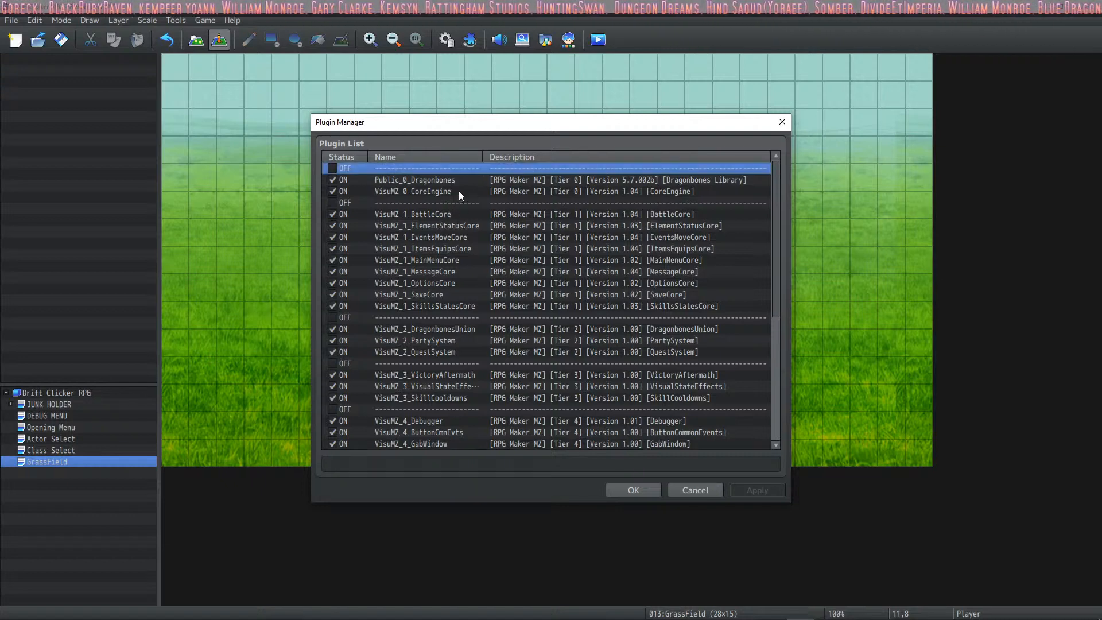
{"action": "double_click", "coordinate": [459, 190]}
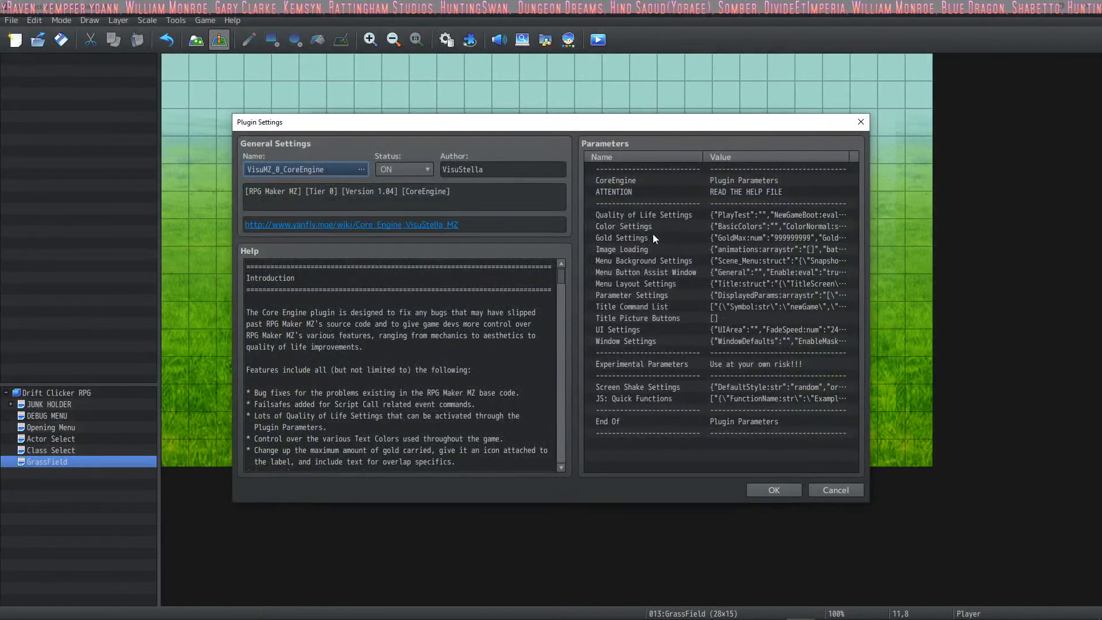
Read the CoreEngine help text, close its settings, and look through the VisuMZ plugins in the plugin list
{"action": "scroll", "coordinate": [400, 365], "scroll_direction": "down", "scroll_amount": 4}
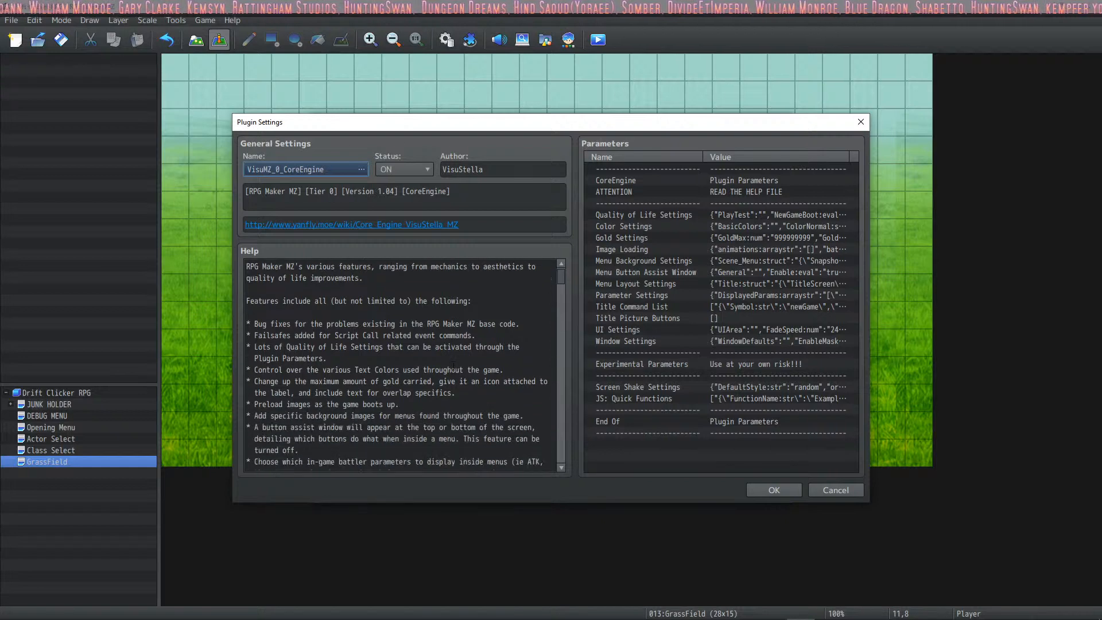
{"action": "left_click", "coordinate": [818, 487]}
{"action": "scroll", "coordinate": [479, 315], "scroll_direction": "down", "scroll_amount": 4}
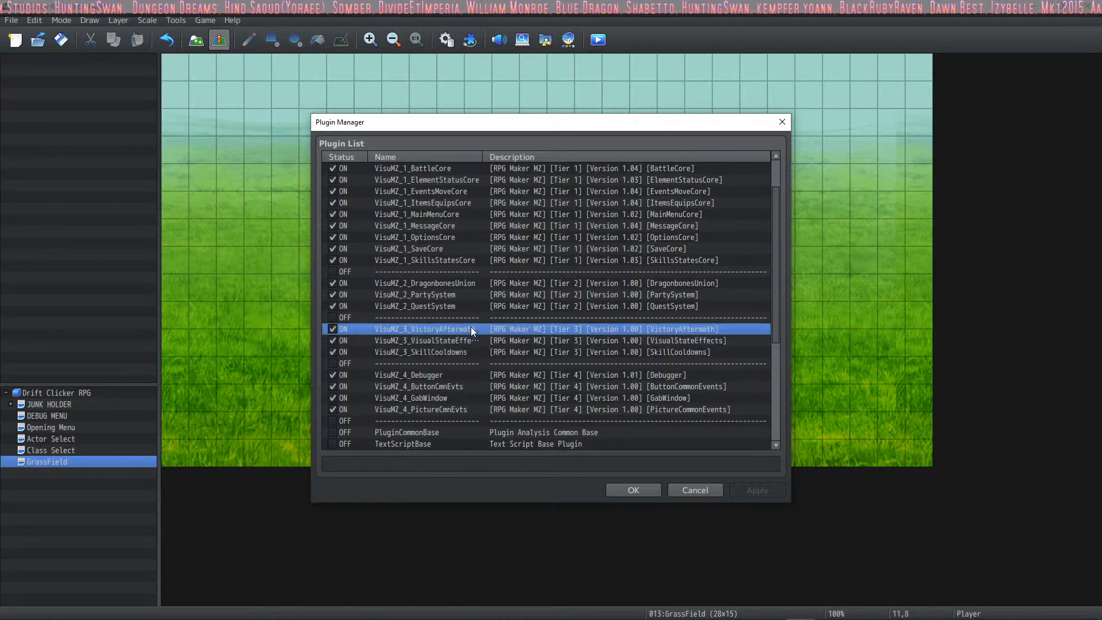
{"action": "scroll", "coordinate": [463, 289], "scroll_direction": "up", "scroll_amount": 2}
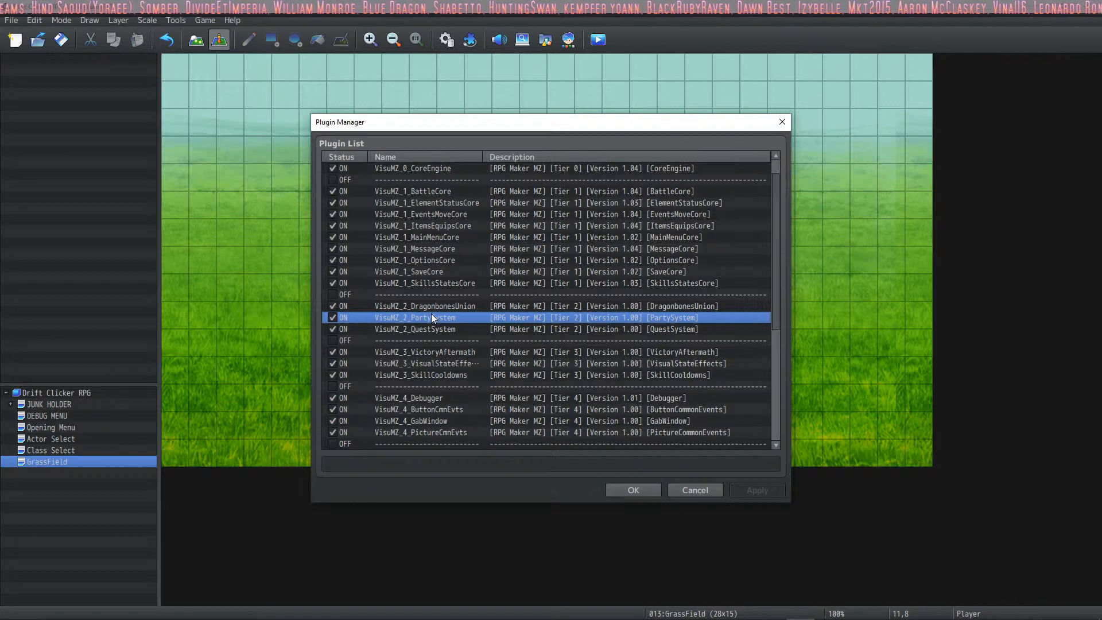
{"action": "scroll", "coordinate": [440, 284], "scroll_direction": "up", "scroll_amount": 2}
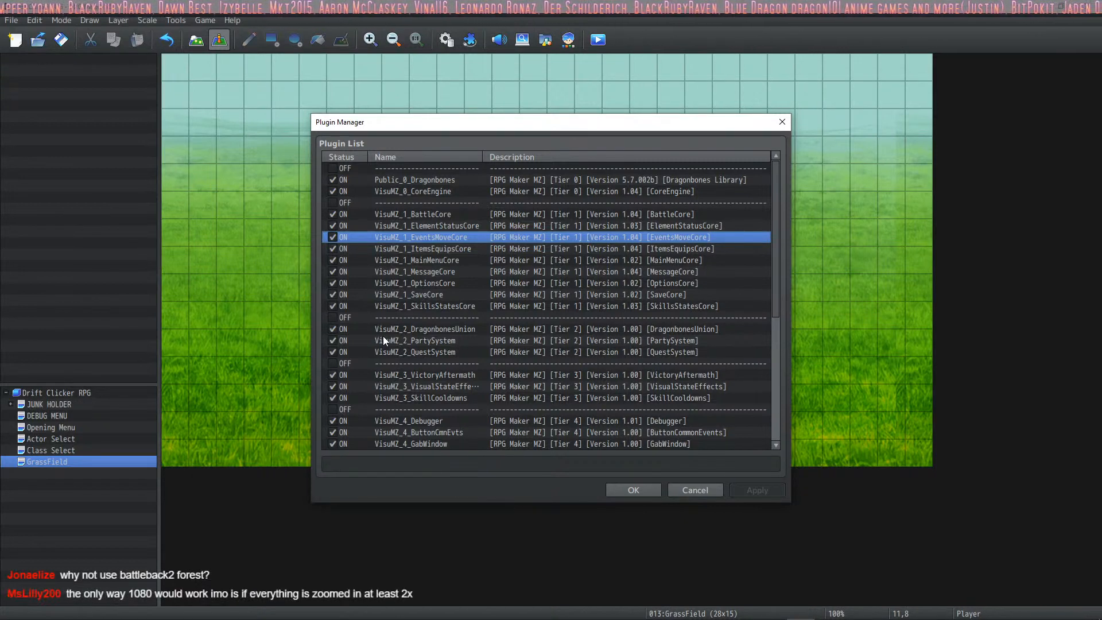
{"action": "left_click", "coordinate": [458, 224]}
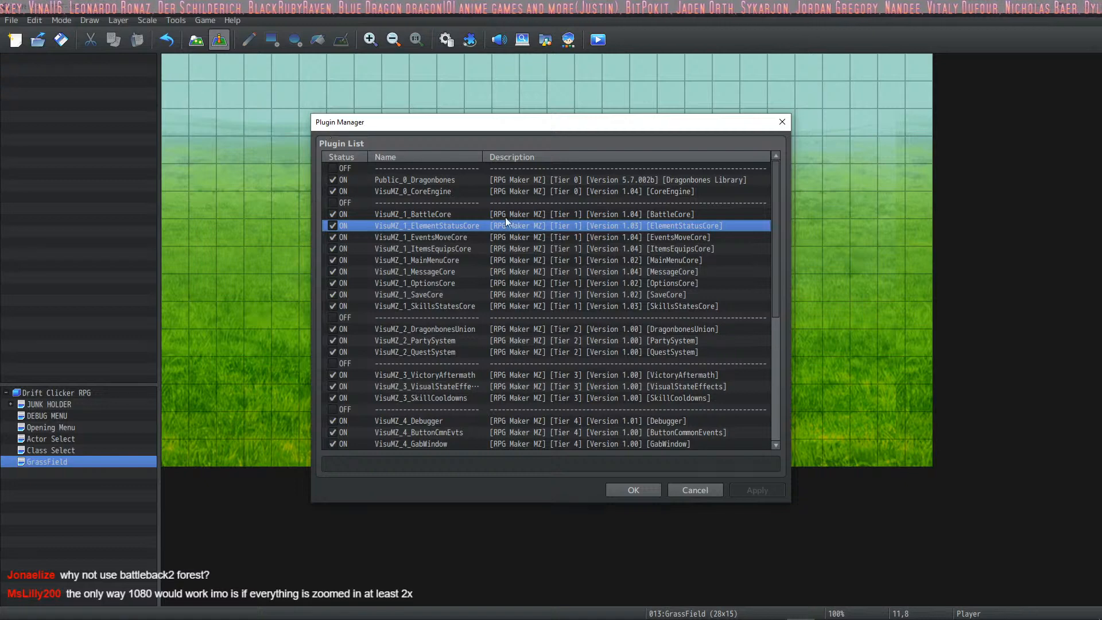
{"action": "left_click", "coordinate": [454, 215]}
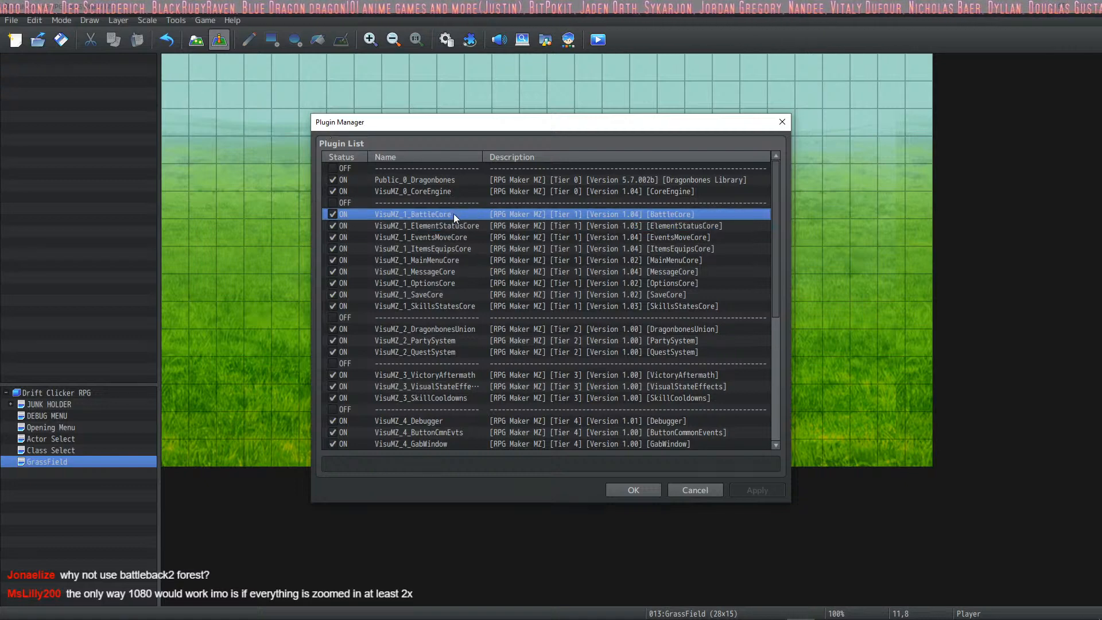
Reopen the VisuMZ_0_CoreEngine settings and review its Quality of Life Settings through the Misc section without changing them
{"action": "double_click", "coordinate": [459, 189]}
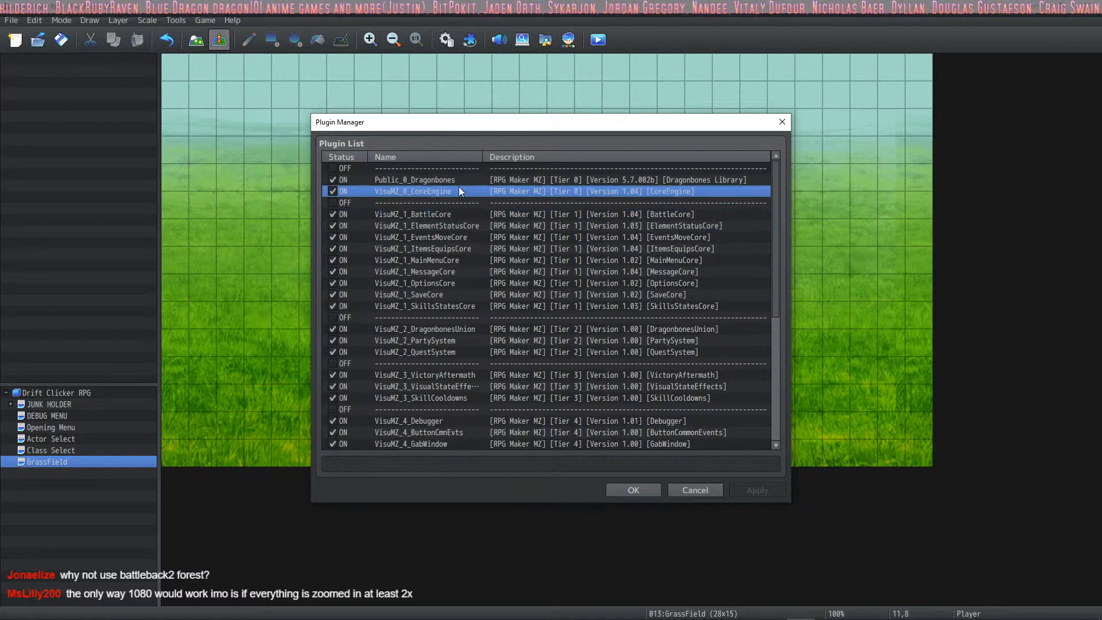
{"action": "double_click", "coordinate": [674, 216]}
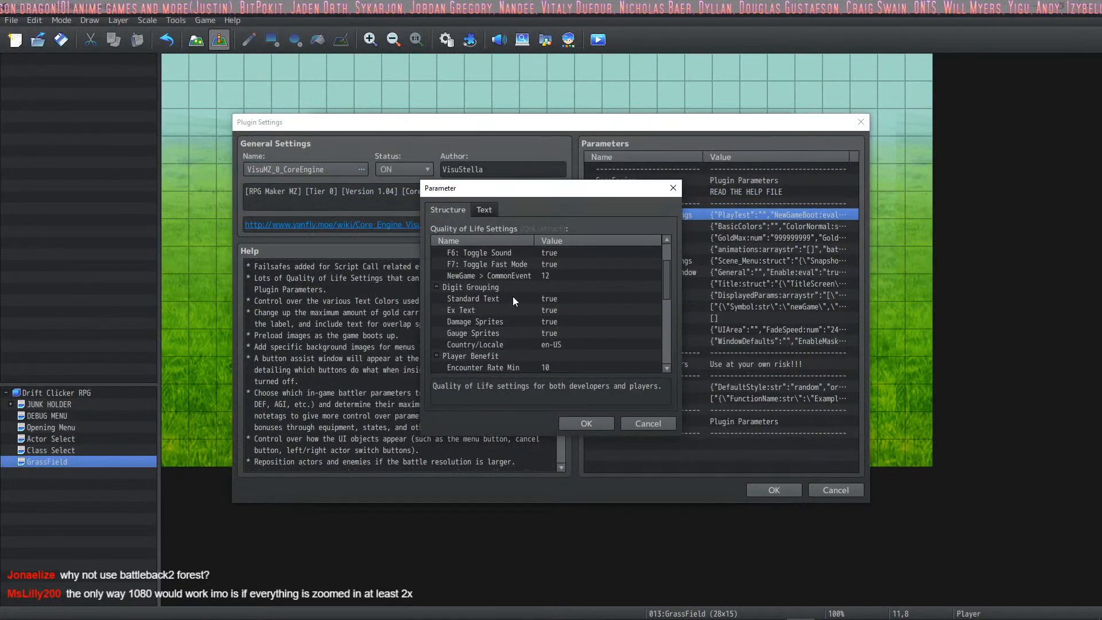
{"action": "scroll", "coordinate": [512, 296], "scroll_direction": "down", "scroll_amount": 4}
{"action": "scroll", "coordinate": [509, 300], "scroll_direction": "down", "scroll_amount": 3}
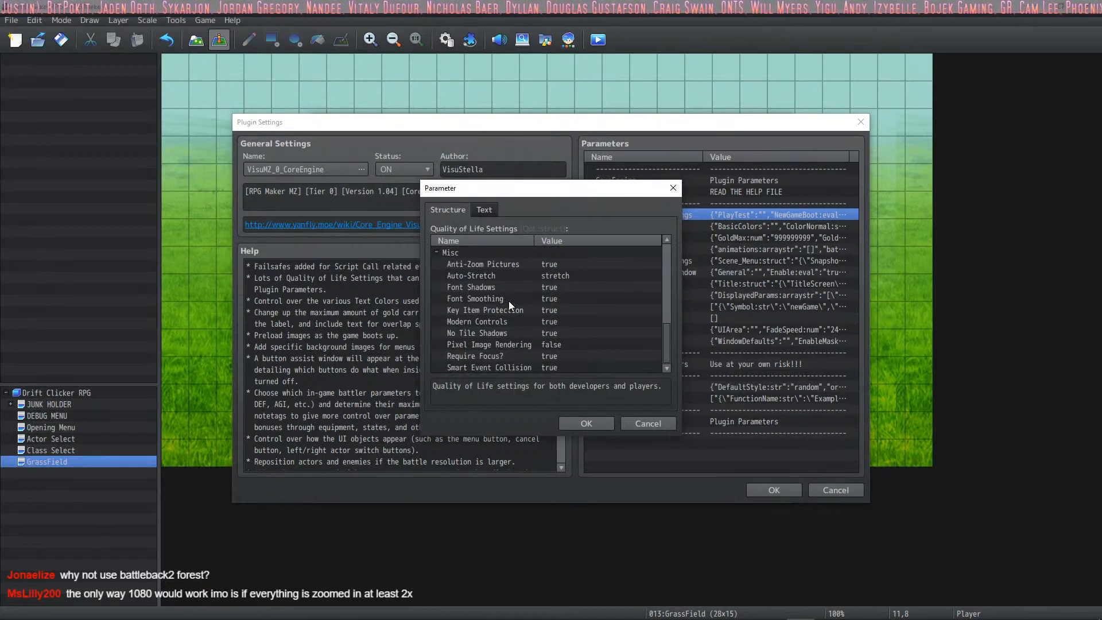
{"action": "left_click", "coordinate": [641, 423]}
Look through the remaining CoreEngine parameters, from Color Settings through JS: Quick Functions, for an option that controls screen scaling or resolution
{"action": "left_click", "coordinate": [674, 227]}
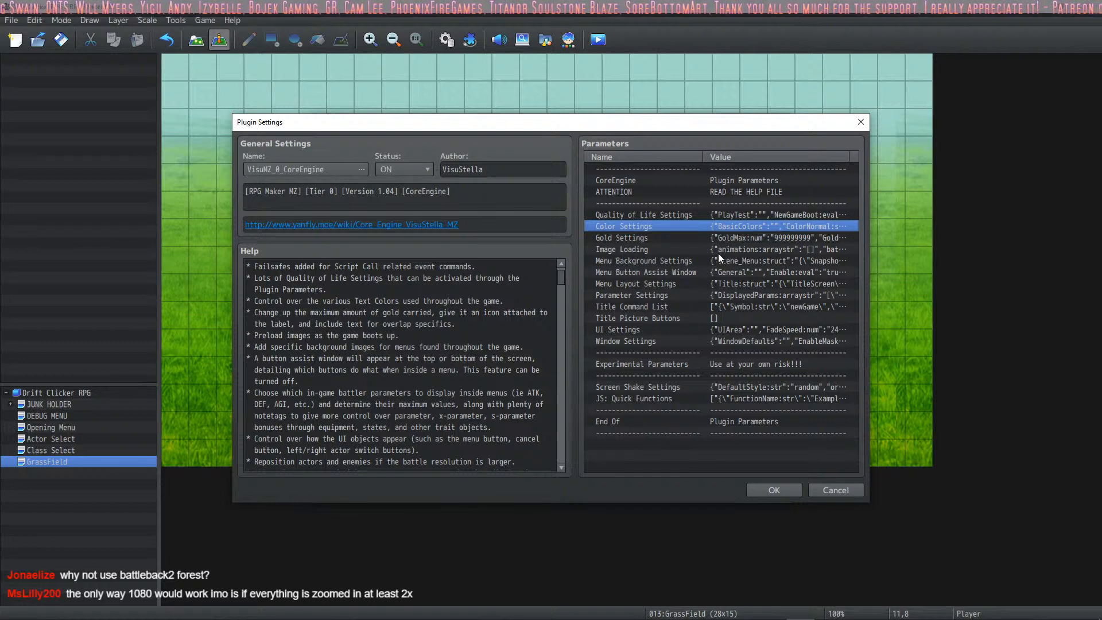
{"action": "left_click", "coordinate": [676, 262]}
{"action": "left_click", "coordinate": [676, 273]}
{"action": "left_click", "coordinate": [674, 292]}
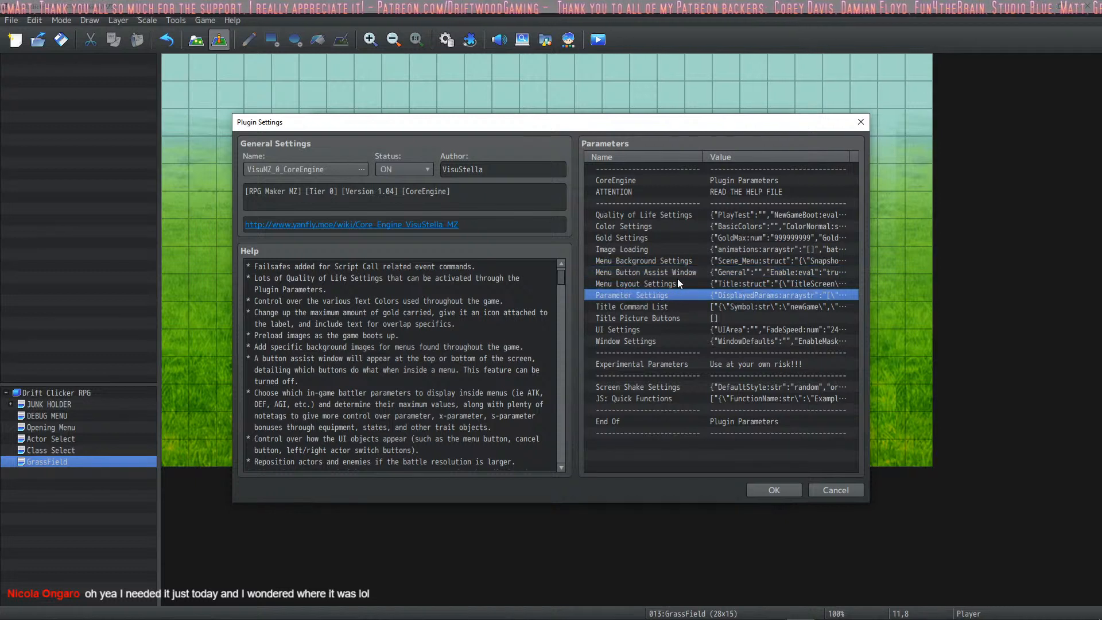
{"action": "left_click", "coordinate": [673, 284]}
{"action": "left_click", "coordinate": [668, 295]}
{"action": "left_click", "coordinate": [669, 307]}
{"action": "left_click", "coordinate": [667, 319]}
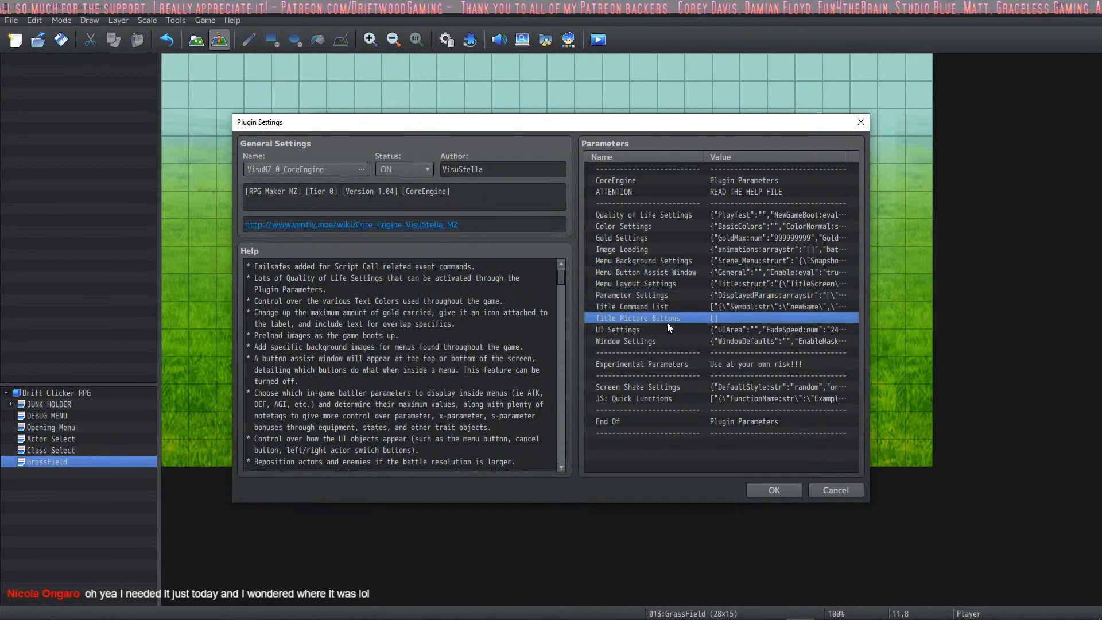
{"action": "left_click", "coordinate": [665, 329]}
{"action": "left_click", "coordinate": [663, 342]}
{"action": "left_click", "coordinate": [656, 355]}
{"action": "left_click", "coordinate": [655, 364]}
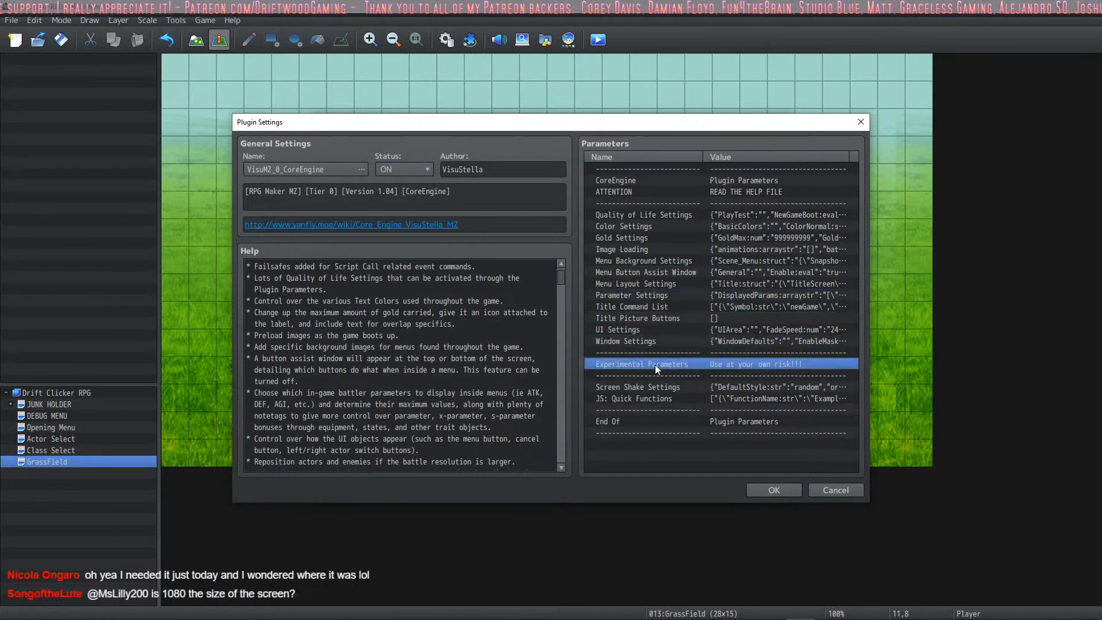
{"action": "left_click", "coordinate": [647, 387]}
{"action": "left_click", "coordinate": [642, 399]}
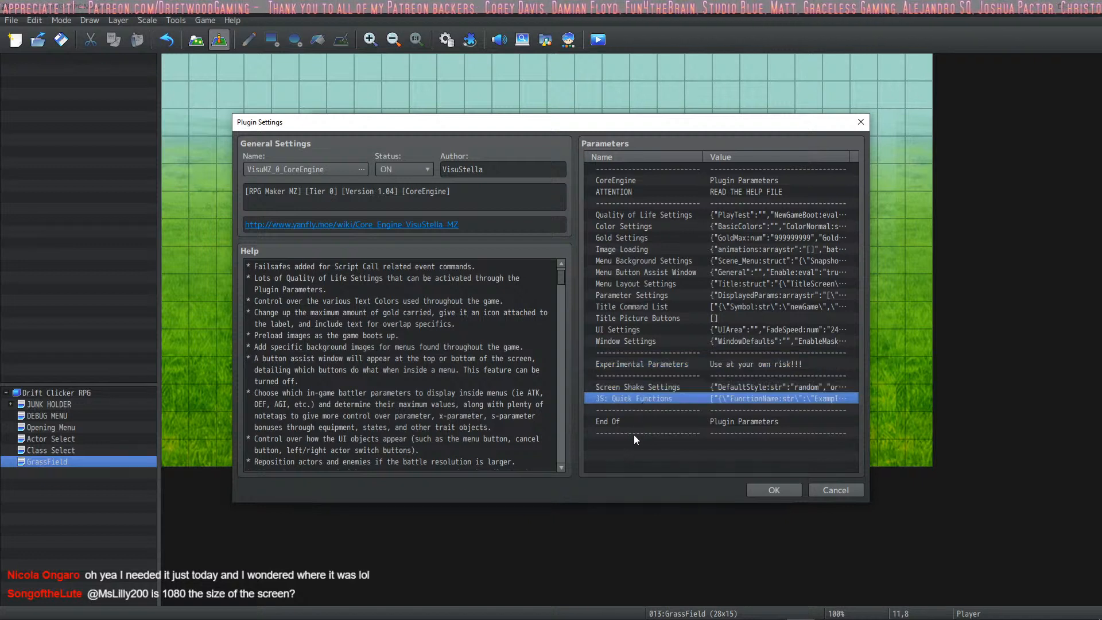
{"action": "left_click", "coordinate": [637, 422]}
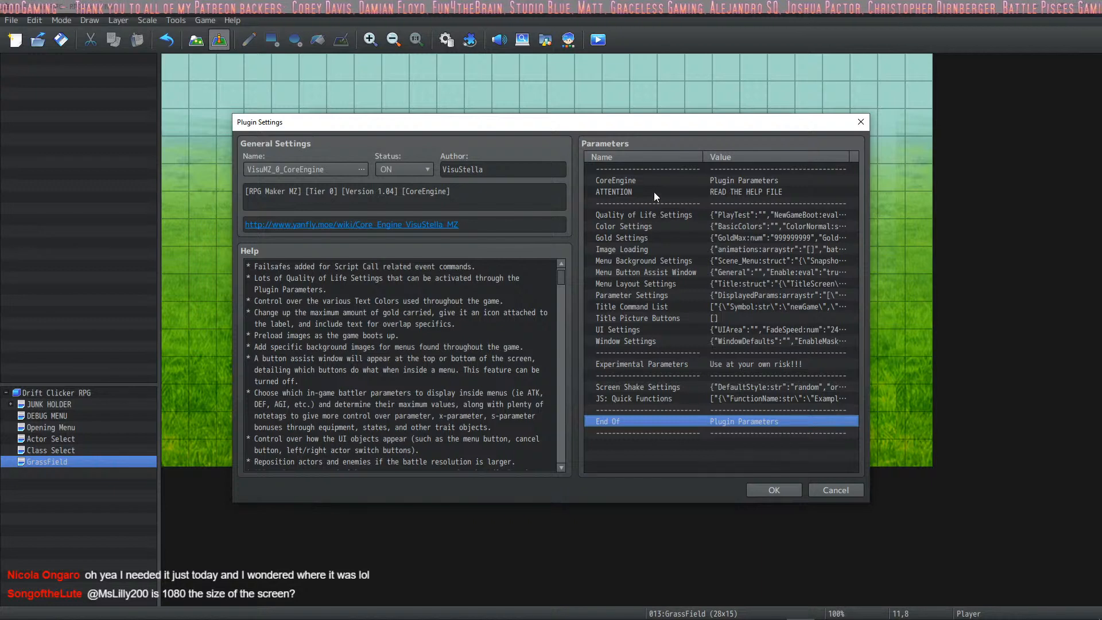
{"action": "double_click", "coordinate": [658, 174]}
{"action": "left_click", "coordinate": [670, 363]}
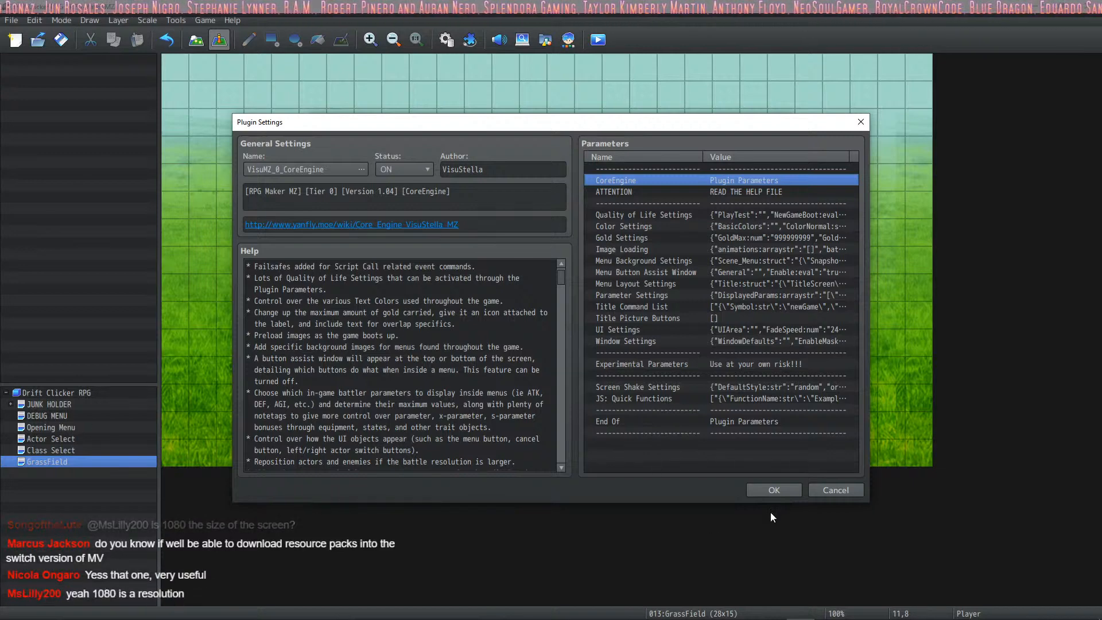
Accept the CoreEngine settings and close the plugin list
{"action": "left_click", "coordinate": [773, 490]}
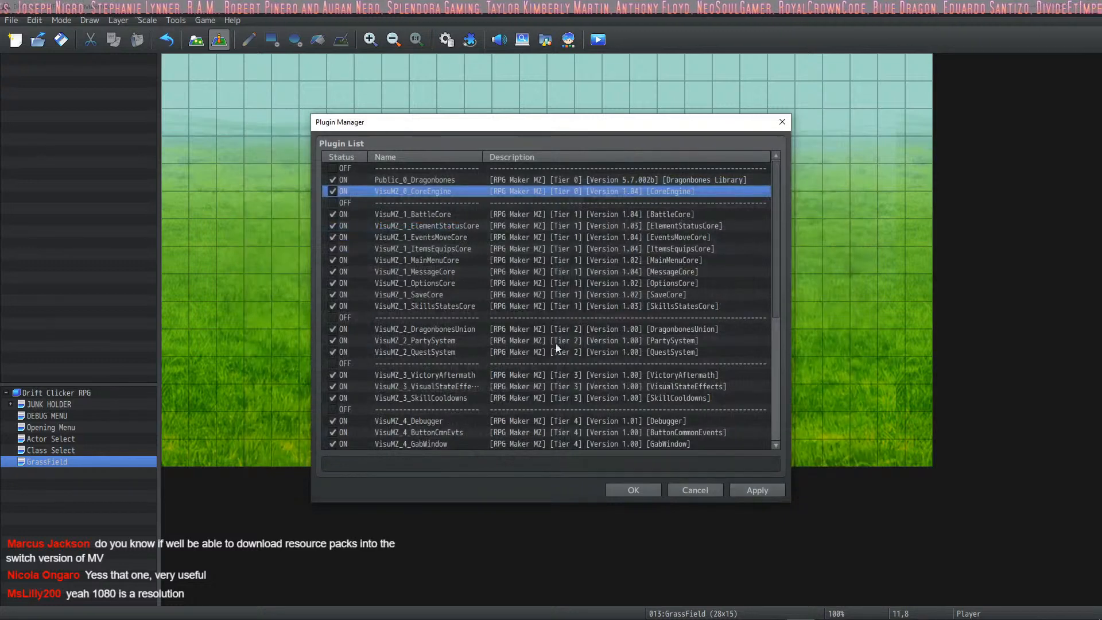
{"action": "double_click", "coordinate": [414, 189]}
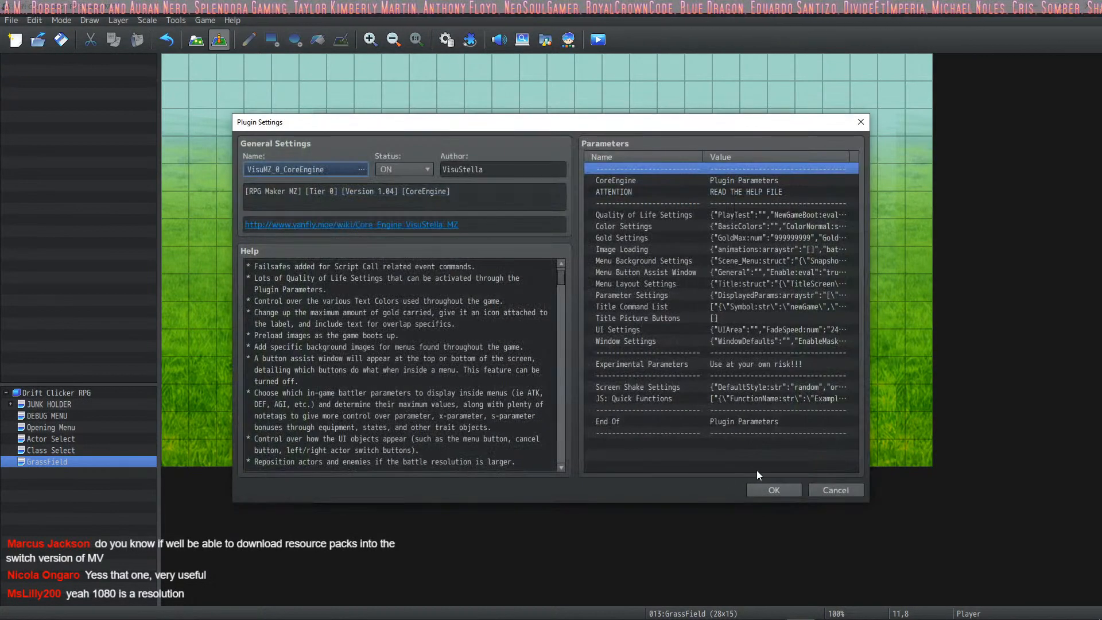
{"action": "left_click", "coordinate": [774, 490]}
{"action": "left_click", "coordinate": [628, 490]}
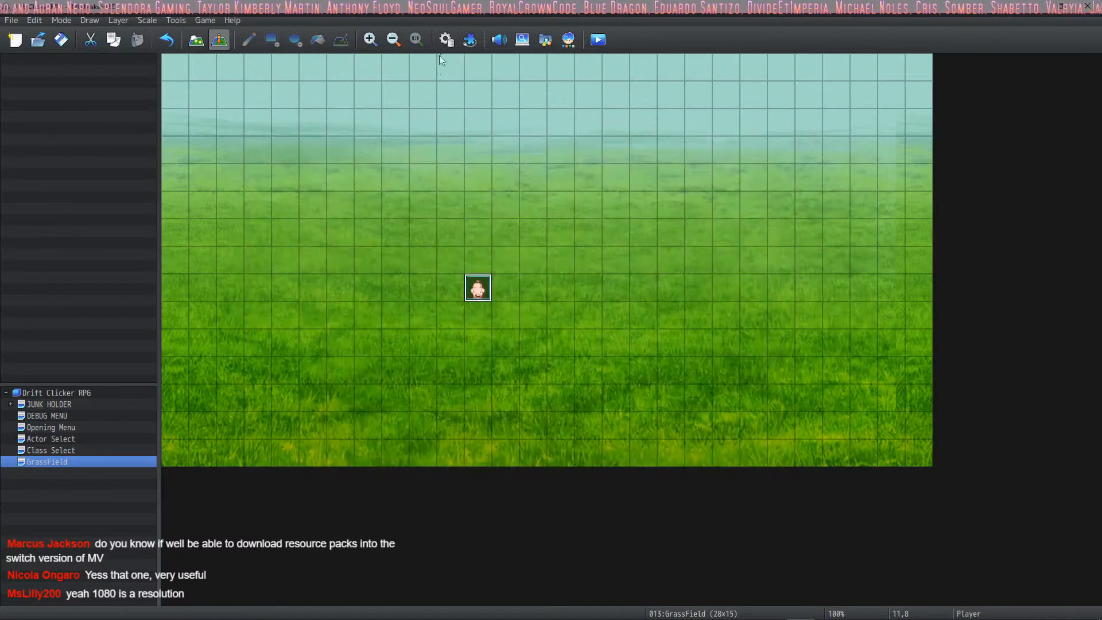
Open the database's System 2 page, compare the screen width and height with the UI area width and height, and close the database
{"action": "left_click", "coordinate": [446, 40]}
{"action": "left_click", "coordinate": [261, 352]}
{"action": "left_click", "coordinate": [256, 365]}
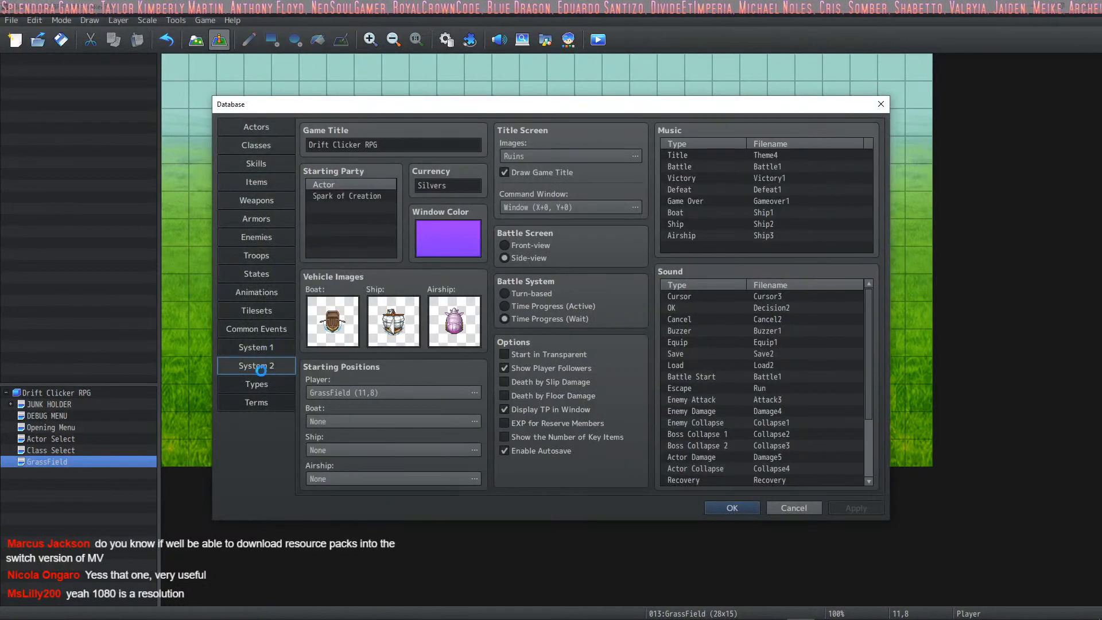
{"action": "left_click", "coordinate": [656, 157]}
{"action": "left_click", "coordinate": [646, 167]}
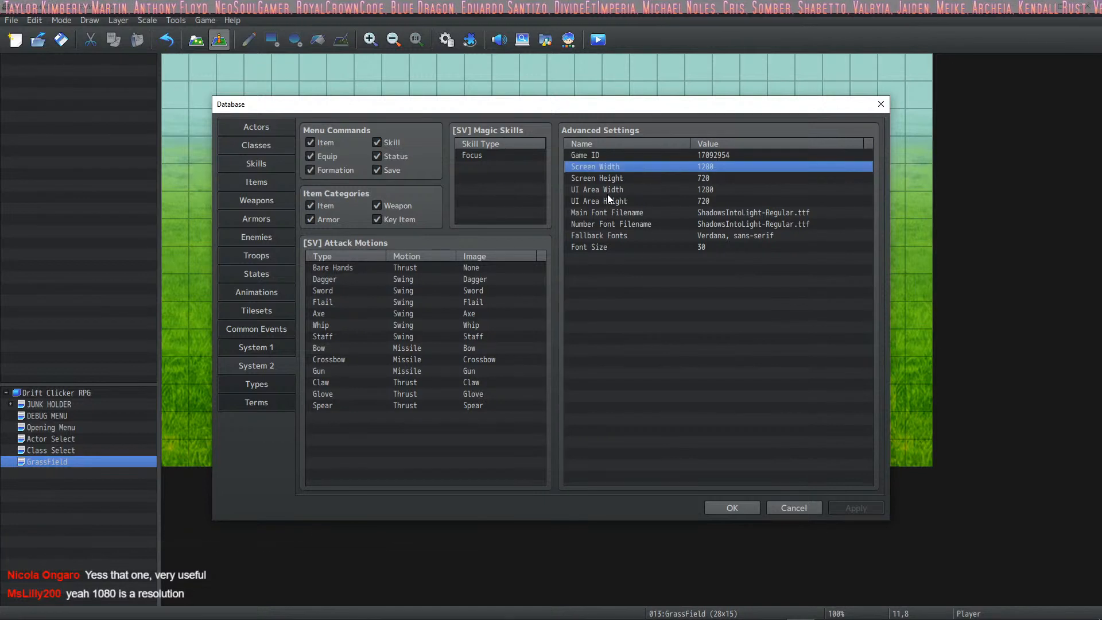
{"action": "left_click", "coordinate": [624, 178]}
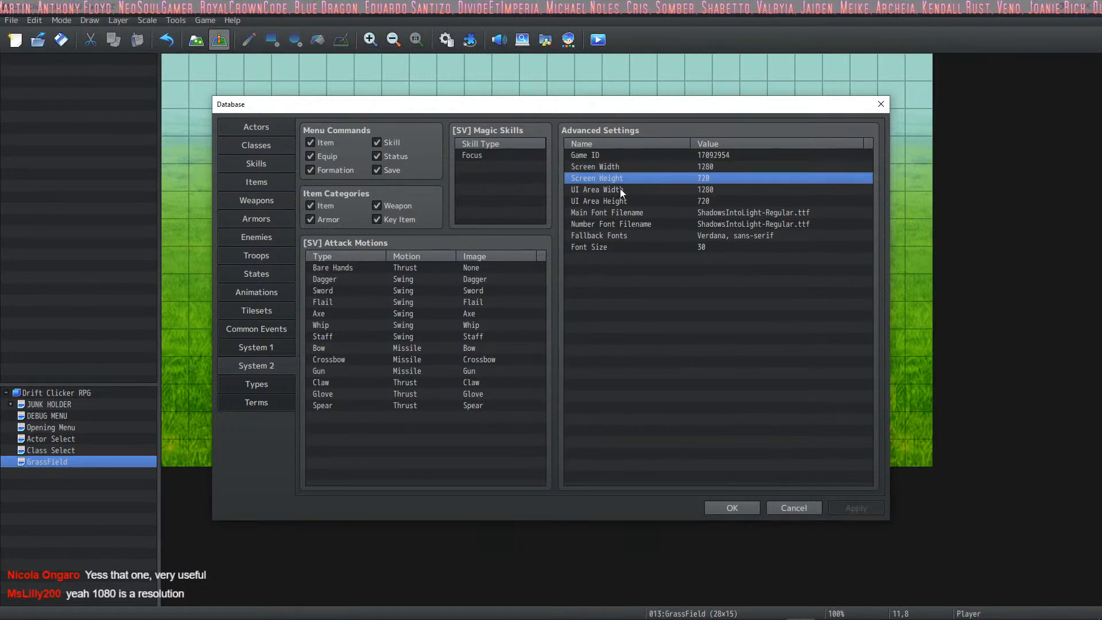
{"action": "left_click", "coordinate": [620, 189]}
{"action": "left_click", "coordinate": [621, 201]}
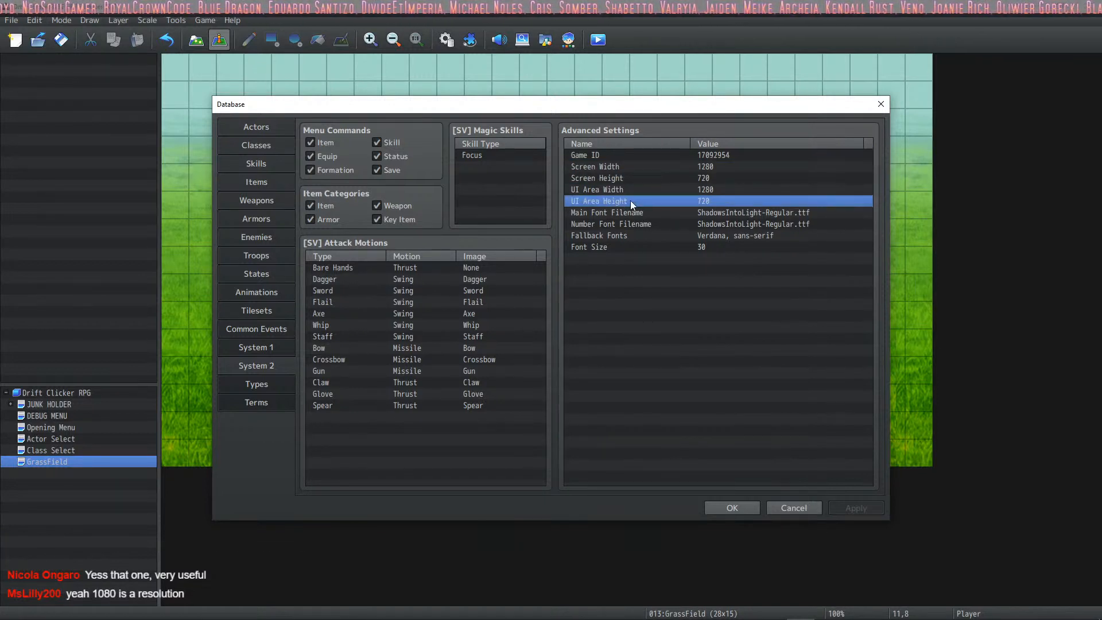
{"action": "left_click", "coordinate": [635, 190]}
{"action": "left_click", "coordinate": [635, 201]}
{"action": "left_click", "coordinate": [639, 191]}
{"action": "left_click", "coordinate": [642, 202]}
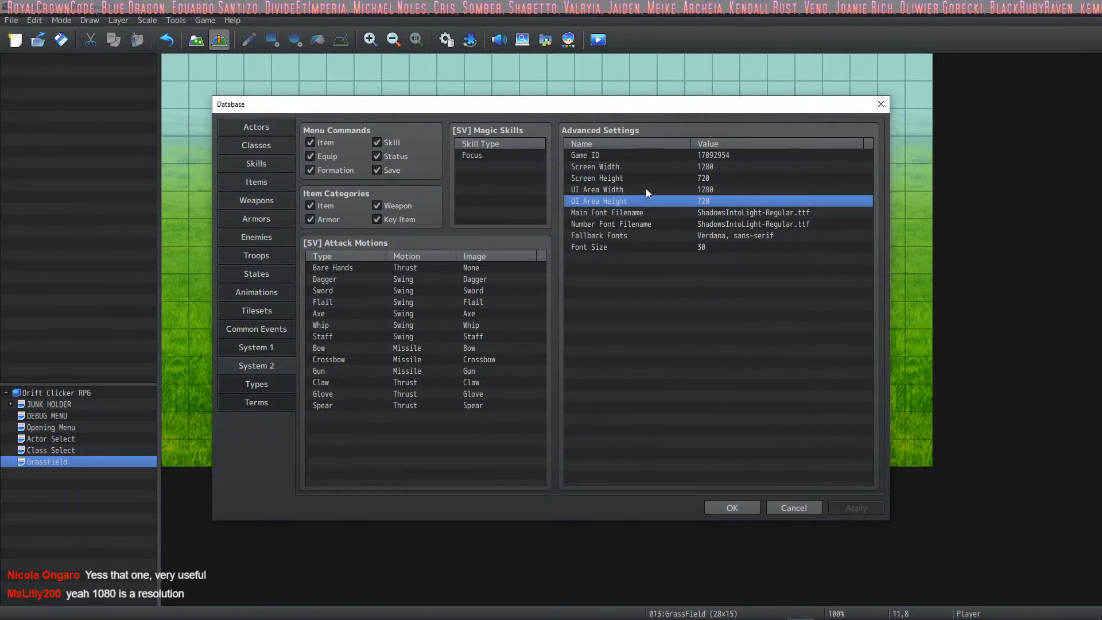
{"action": "left_click", "coordinate": [645, 189]}
{"action": "left_click", "coordinate": [639, 200]}
{"action": "left_click", "coordinate": [638, 192]}
{"action": "left_click", "coordinate": [639, 202]}
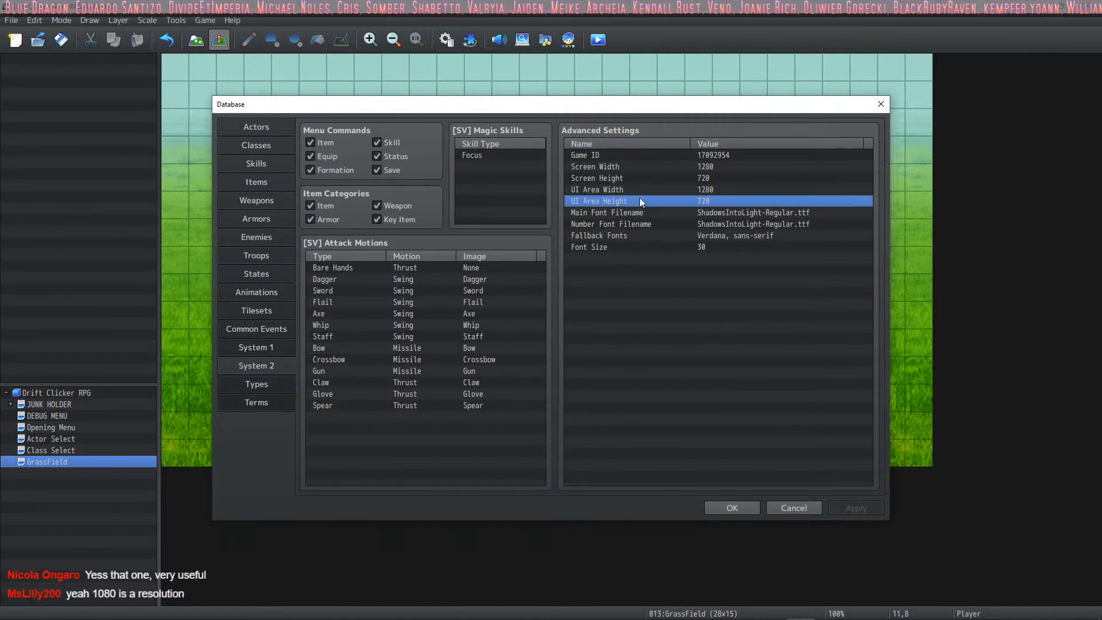
{"action": "left_click", "coordinate": [642, 193]}
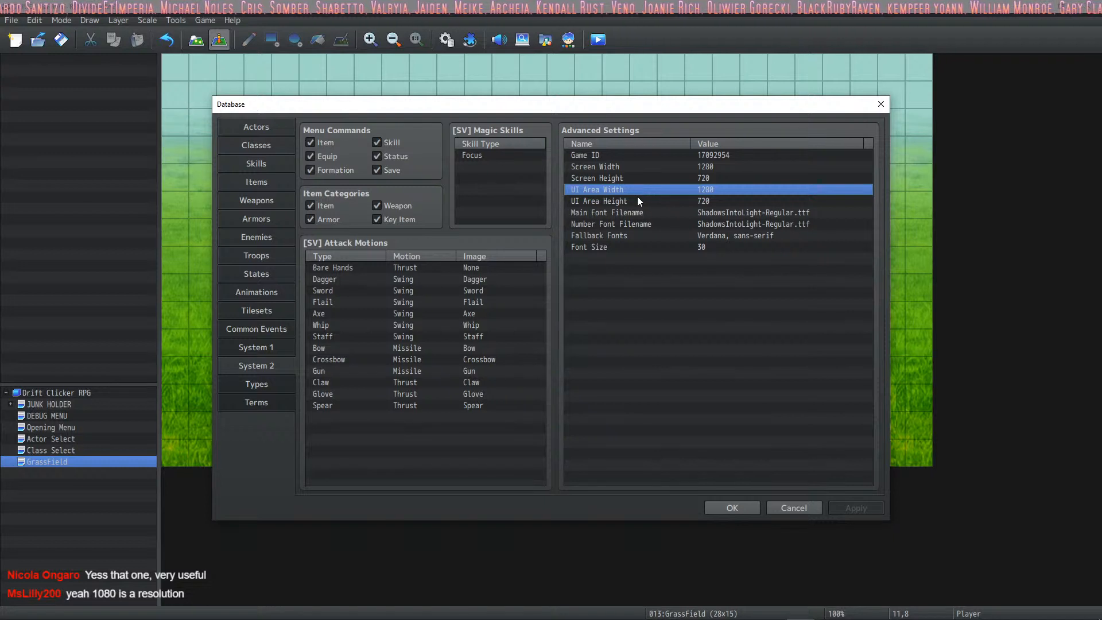
{"action": "left_click", "coordinate": [662, 176]}
{"action": "left_click", "coordinate": [667, 193]}
{"action": "left_click", "coordinate": [671, 175]}
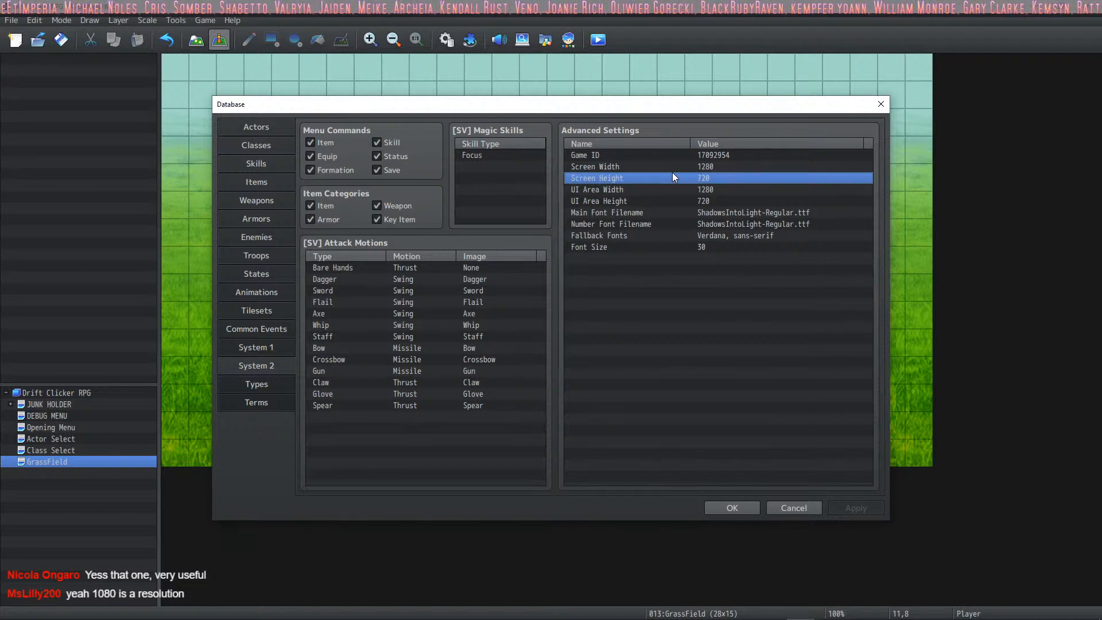
{"action": "left_click", "coordinate": [675, 166]}
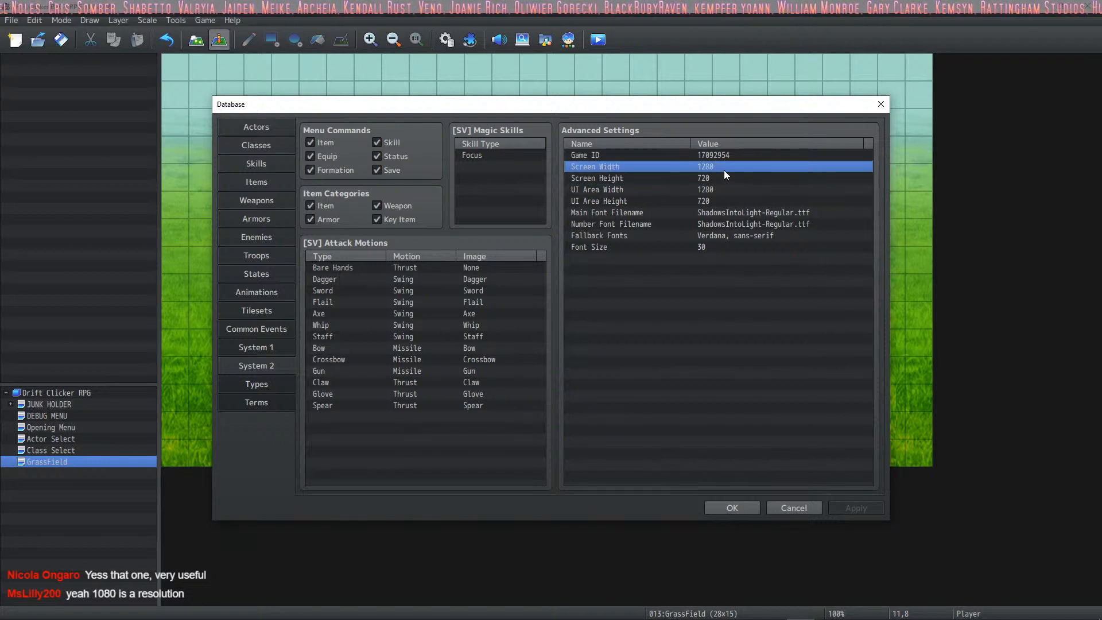
{"action": "left_click", "coordinate": [704, 178]}
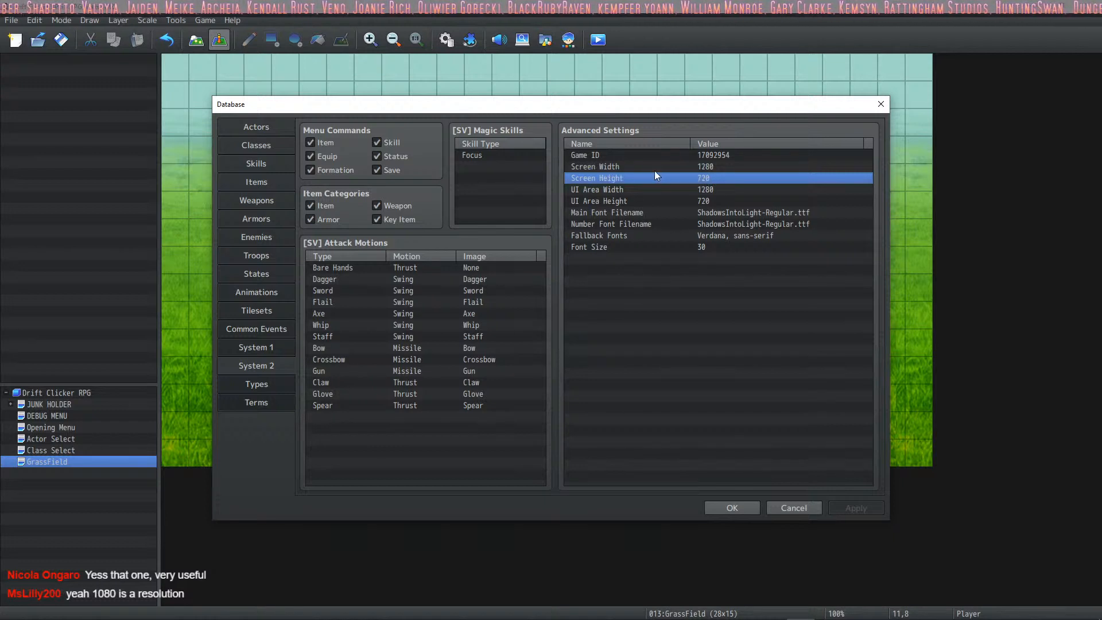
{"action": "left_click", "coordinate": [690, 190]}
{"action": "left_click", "coordinate": [694, 177]}
{"action": "left_click", "coordinate": [688, 187]}
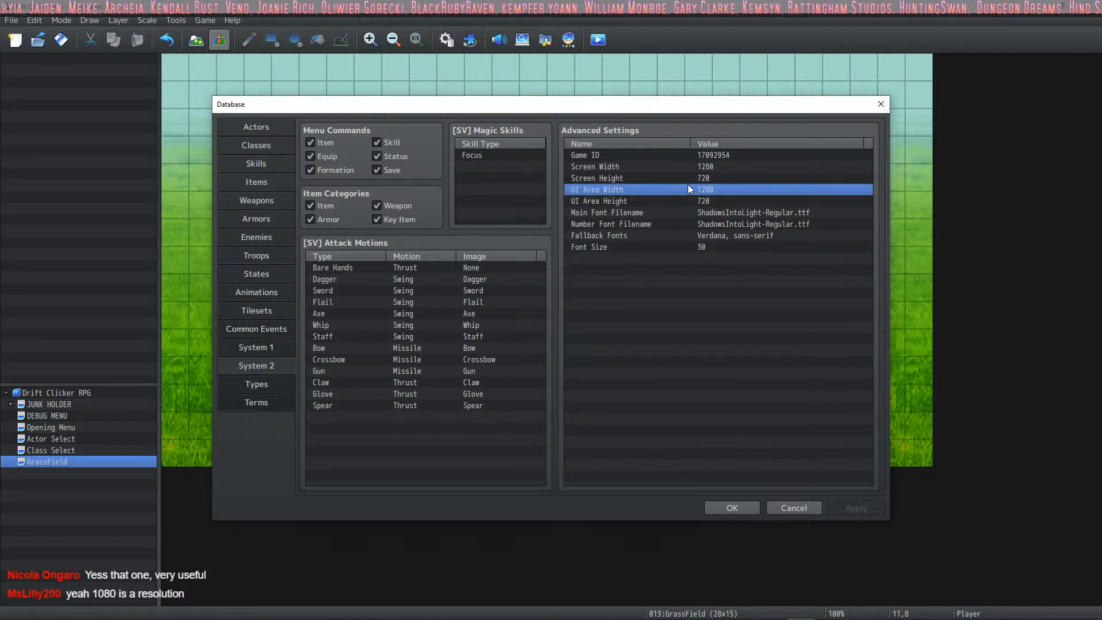
{"action": "left_click", "coordinate": [692, 177]}
{"action": "left_click", "coordinate": [693, 168]}
{"action": "left_click", "coordinate": [688, 179]}
{"action": "left_click", "coordinate": [691, 190]}
{"action": "left_click", "coordinate": [696, 200]}
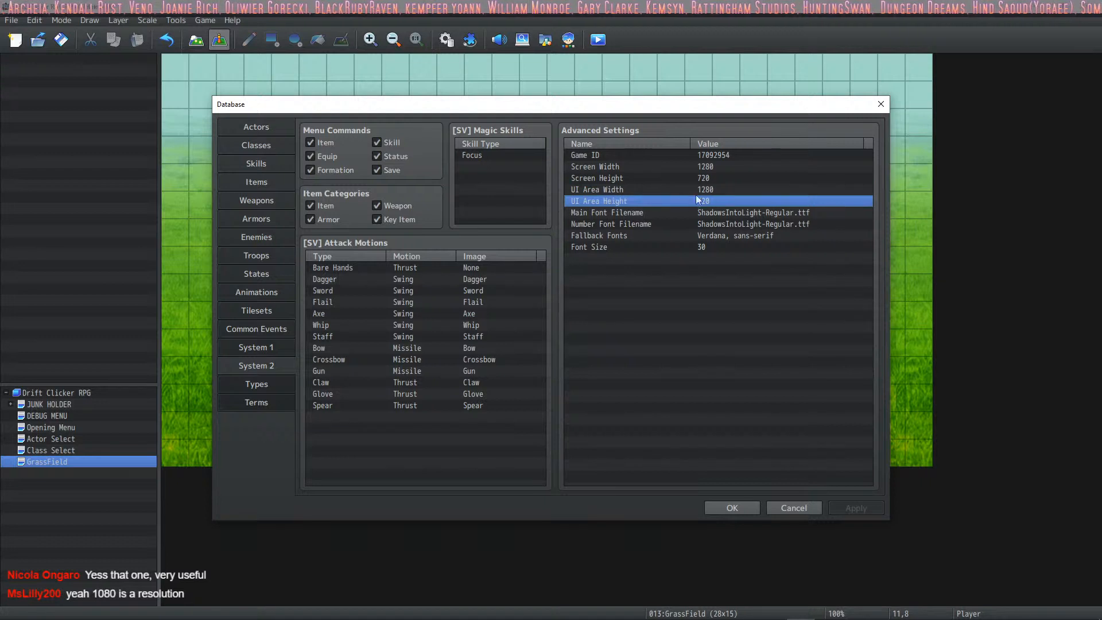
{"action": "left_click", "coordinate": [700, 190]}
{"action": "left_click", "coordinate": [704, 169]}
{"action": "left_click", "coordinate": [702, 179]}
{"action": "left_click", "coordinate": [704, 169]}
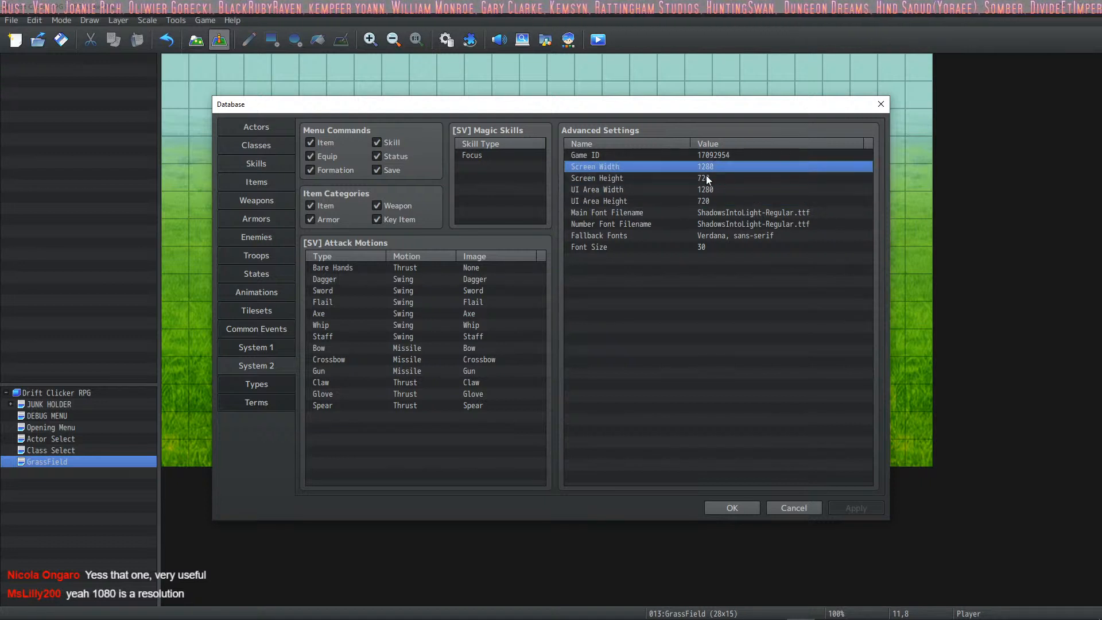
{"action": "left_click", "coordinate": [706, 177]}
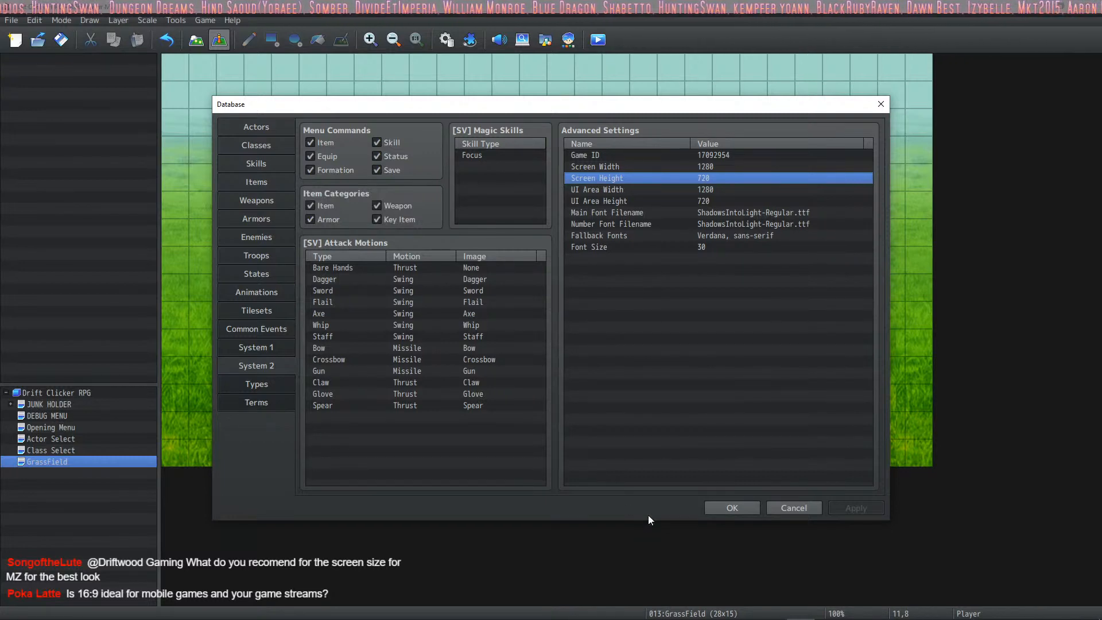
{"action": "left_click", "coordinate": [731, 509]}
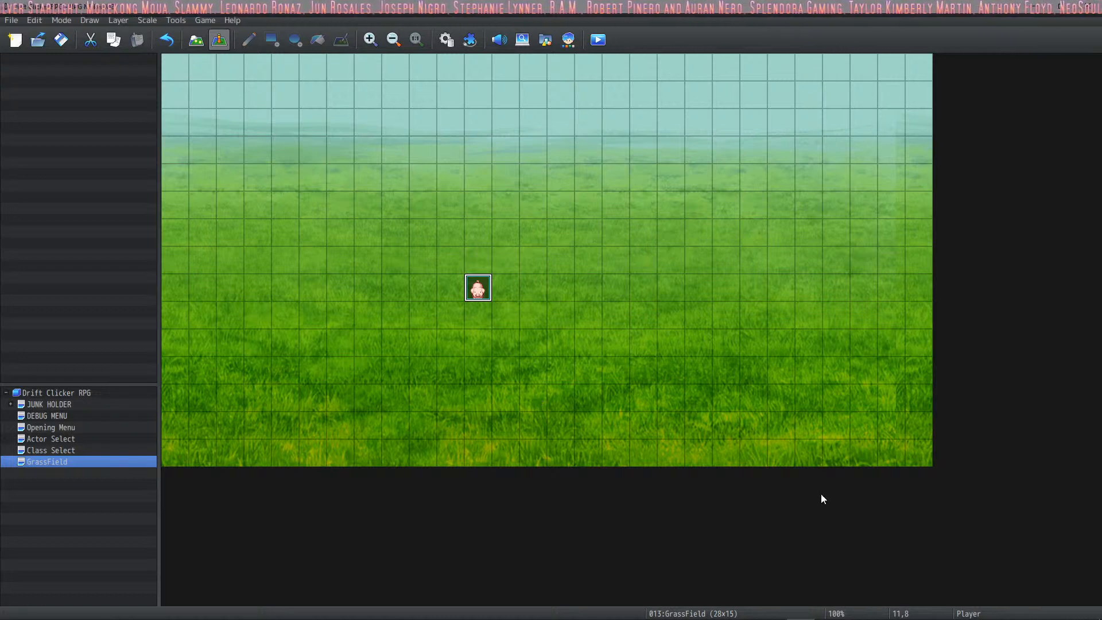
{"action": "mouse_move", "coordinate": [208, 618]}
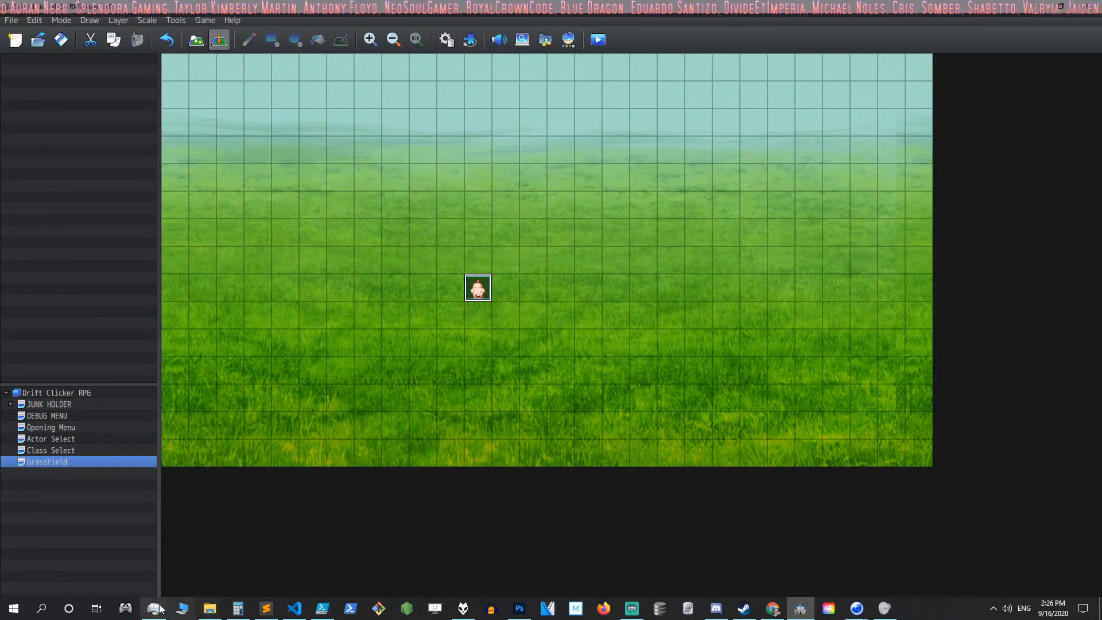
Switch to Calculator, divide the 1280 screen width by 2, clear the entry, and minimize the calculator
{"action": "left_click", "coordinate": [238, 609]}
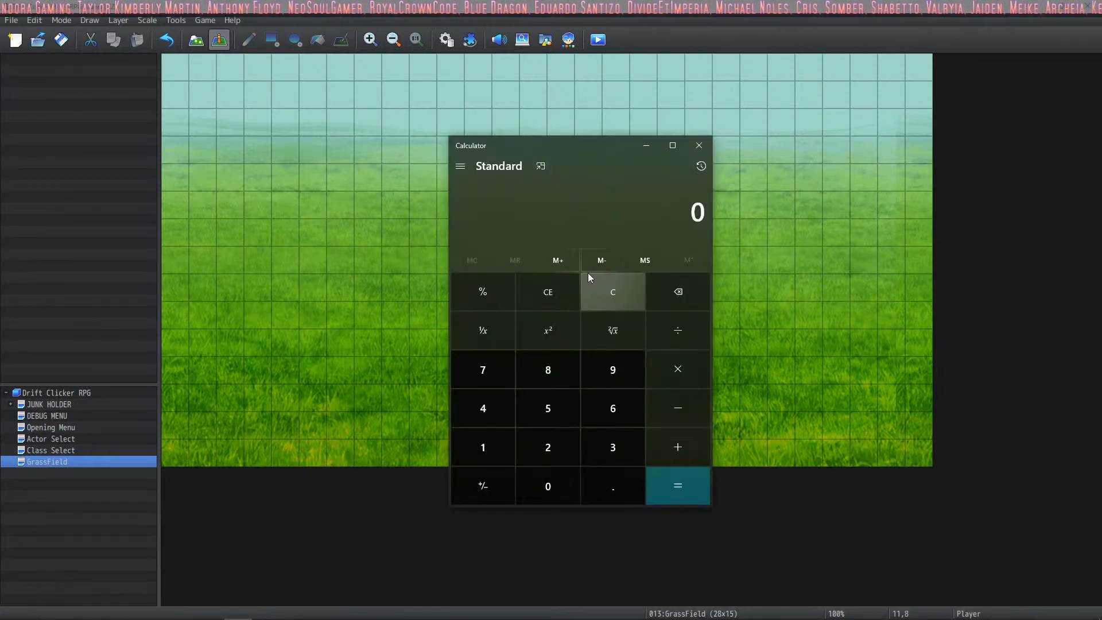
{"action": "type", "text": "1280"}
{"action": "type", "text": "/2"}
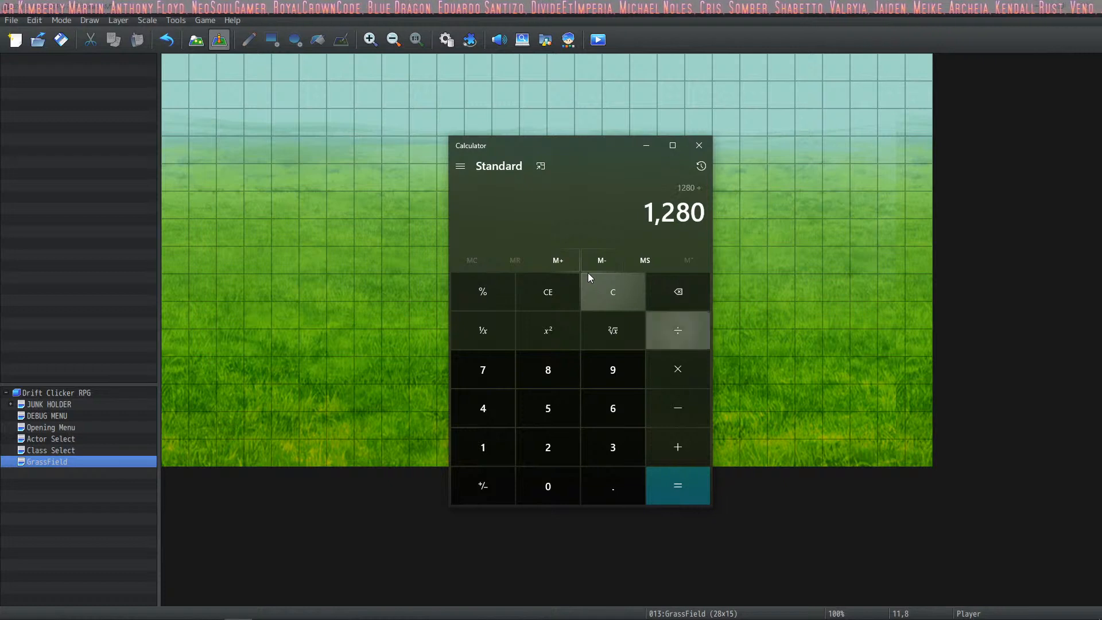
{"action": "key", "text": "Return"}
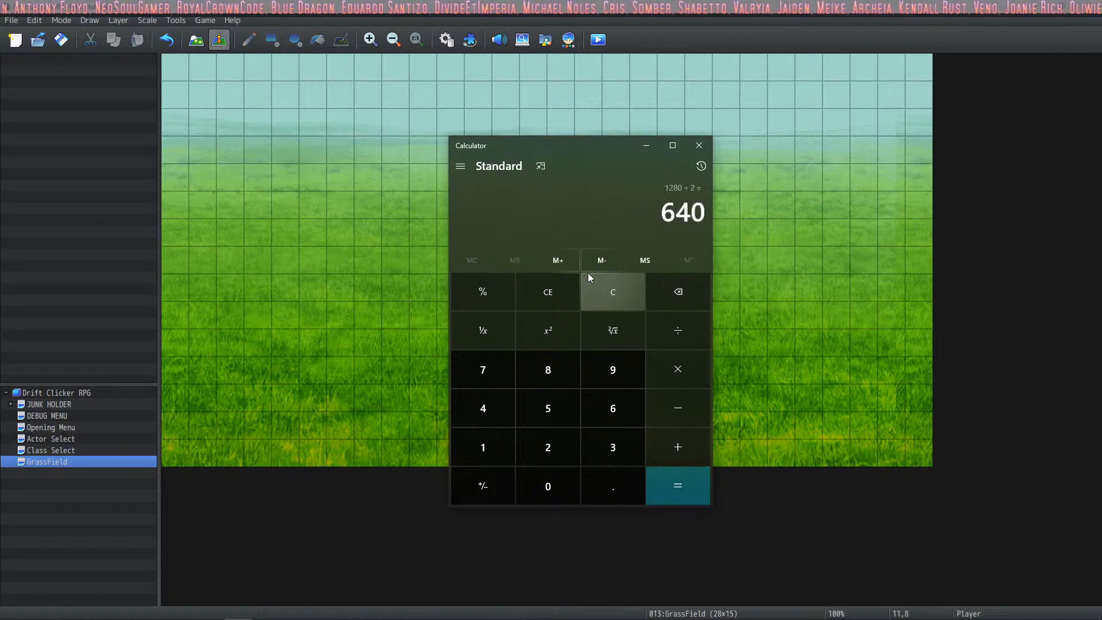
{"action": "left_click", "coordinate": [606, 303]}
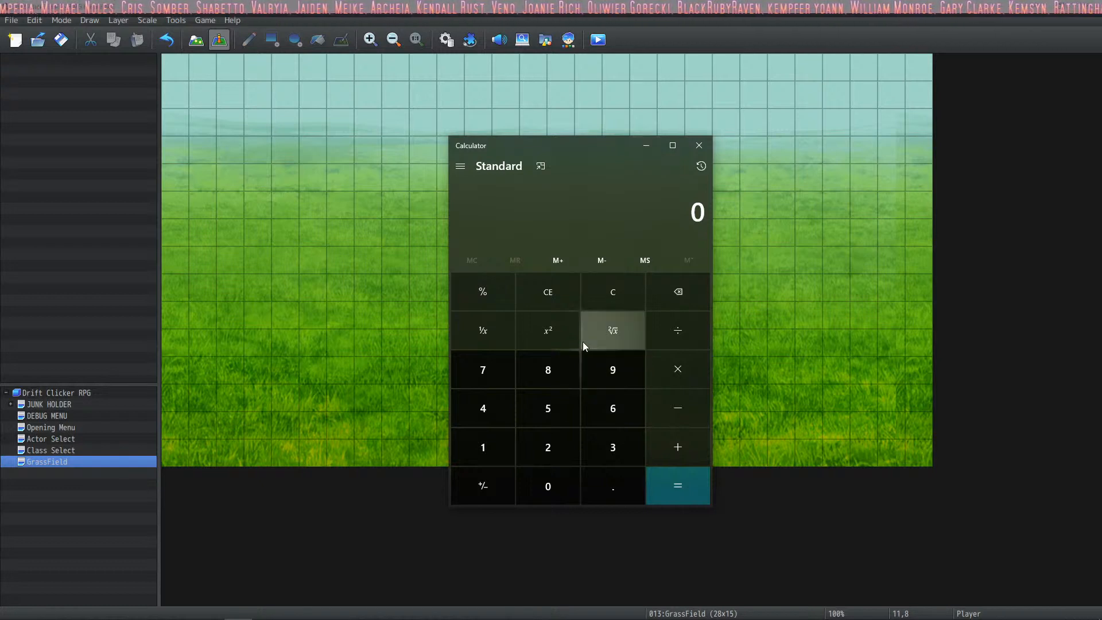
{"action": "left_click", "coordinate": [645, 147]}
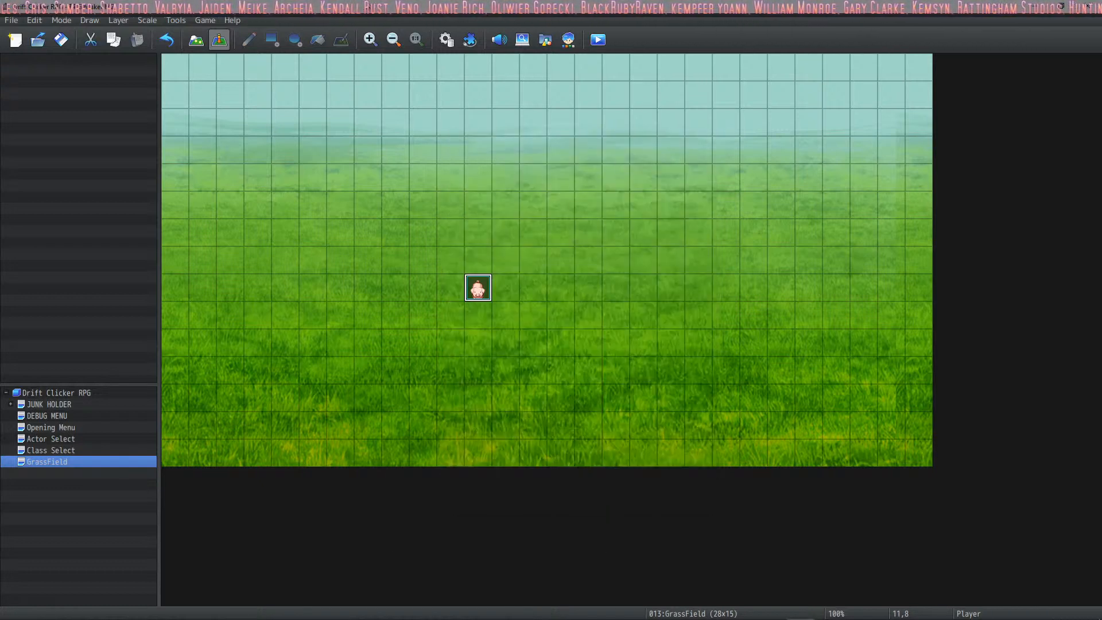
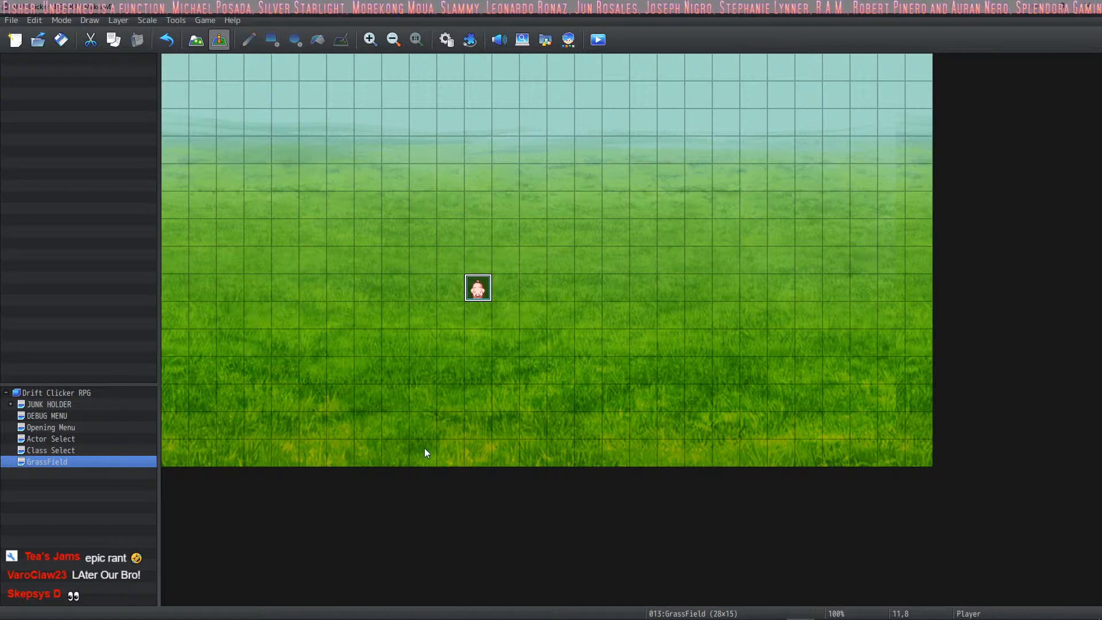
Rename the GrassField map to BD_GrassField in its map properties, keeping the display name Open Field
{"action": "right_click", "coordinate": [69, 461]}
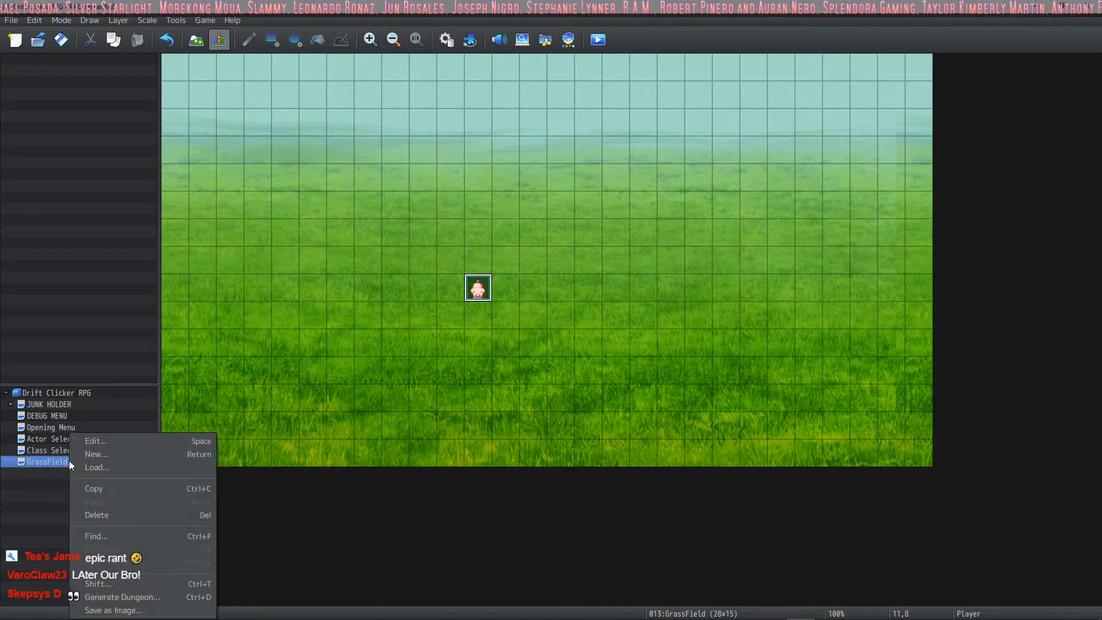
{"action": "left_click", "coordinate": [105, 442]}
{"action": "left_click", "coordinate": [344, 181]}
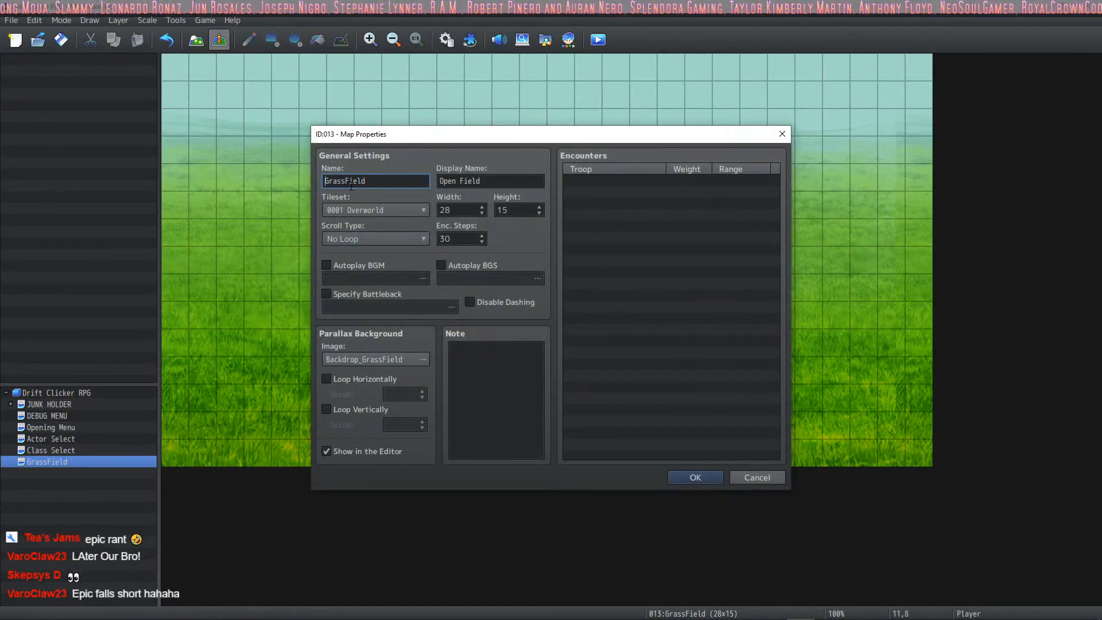
{"action": "key", "text": "Home"}
{"action": "type", "text": "BD_"}
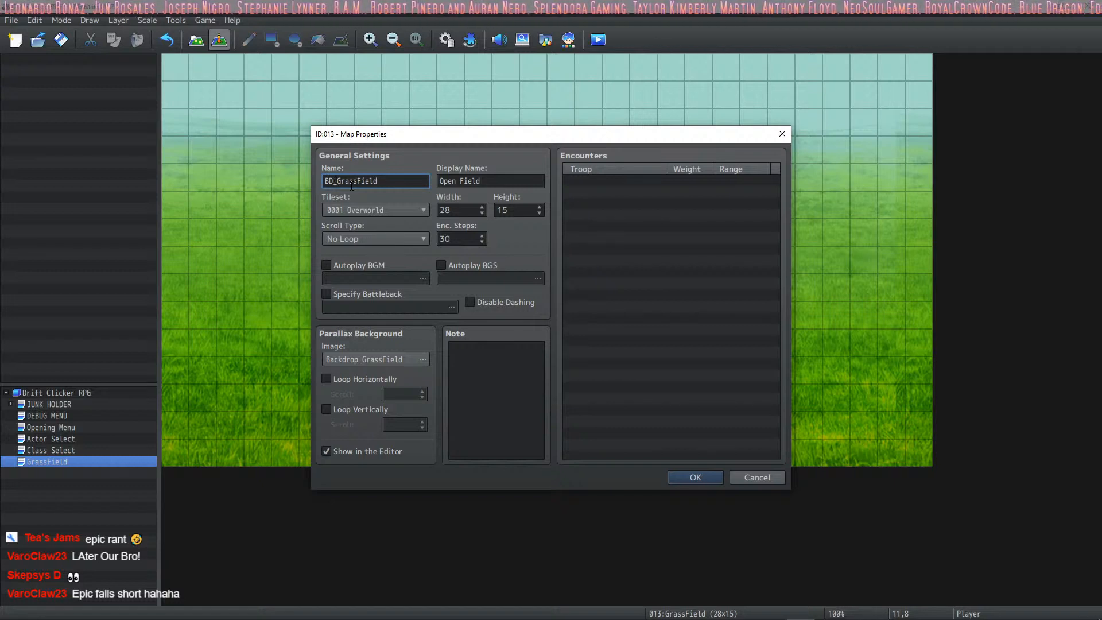
{"action": "key", "text": "Tab"}
{"action": "left_click", "coordinate": [523, 181]}
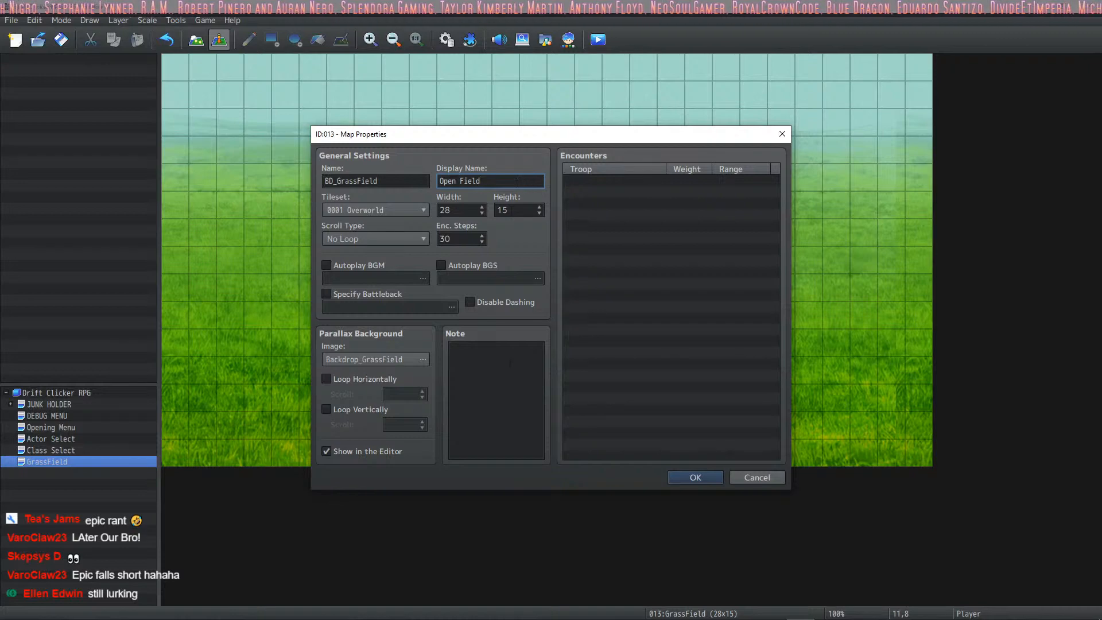
{"action": "left_click", "coordinate": [686, 479]}
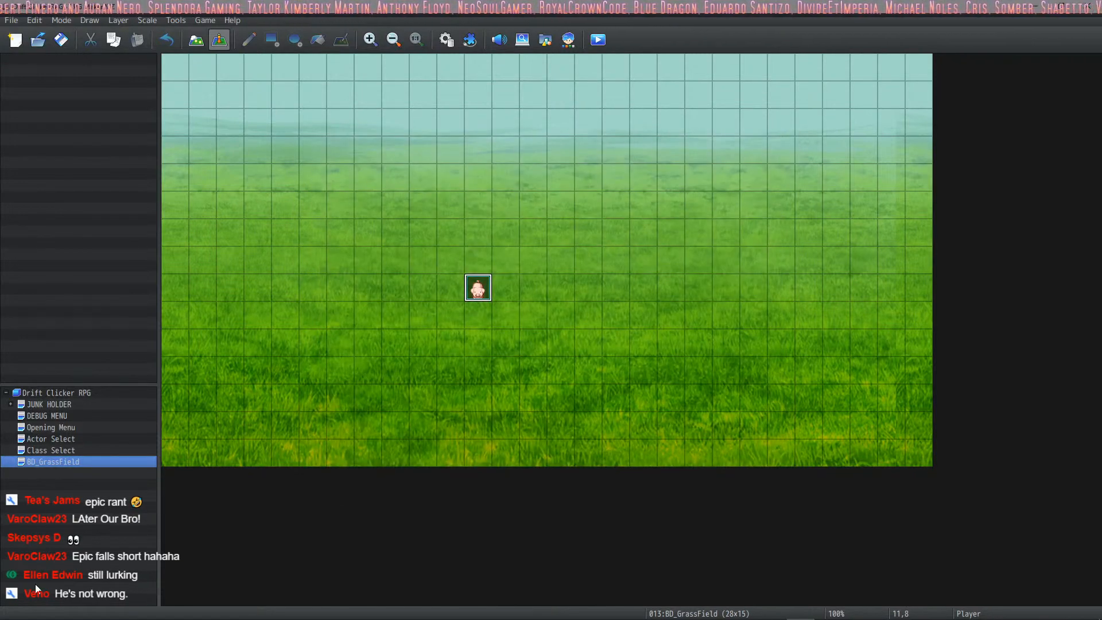
Create a new map named BACKDROPS directly under the Drift Clicker RPG project, with the default size and tileset
{"action": "right_click", "coordinate": [59, 392]}
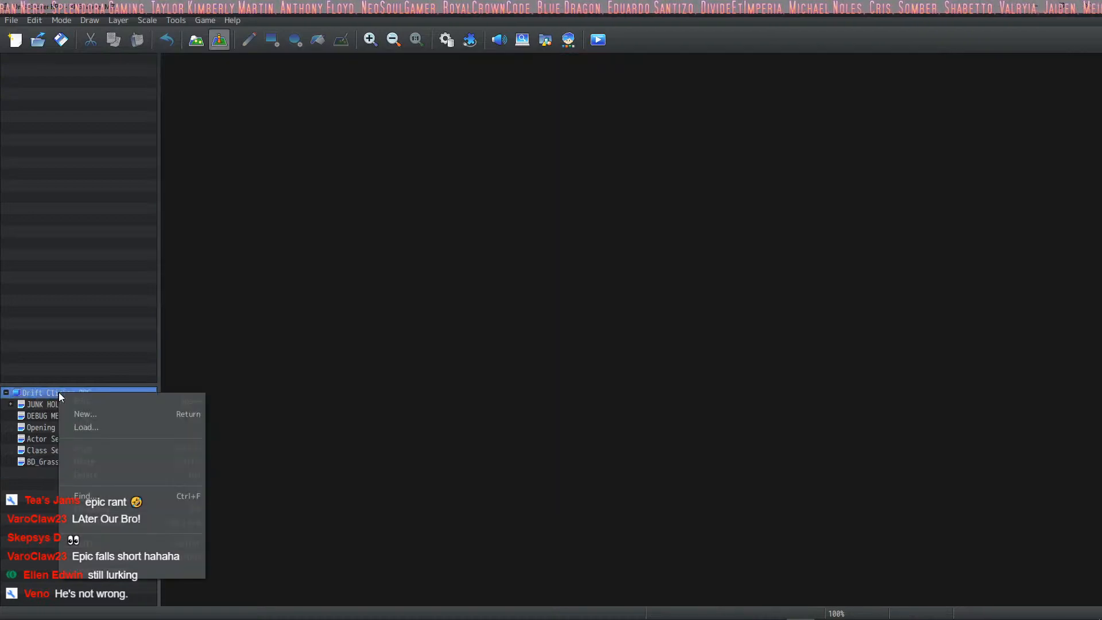
{"action": "left_click", "coordinate": [105, 415]}
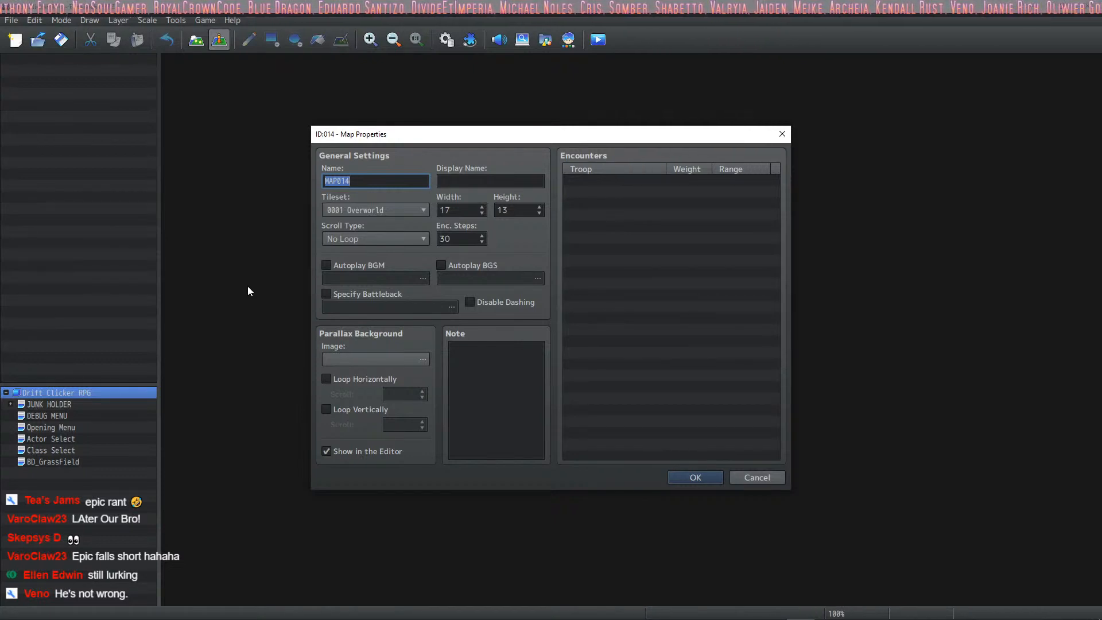
{"action": "type", "text": "BACK"}
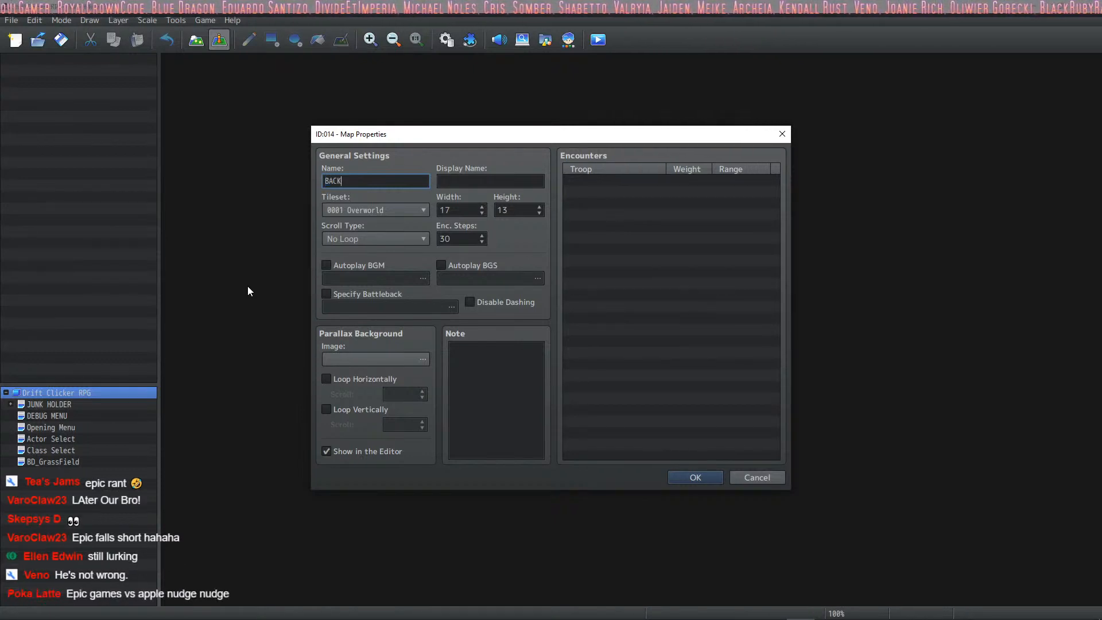
{"action": "type", "text": "DROPS"}
{"action": "key", "text": "Return"}
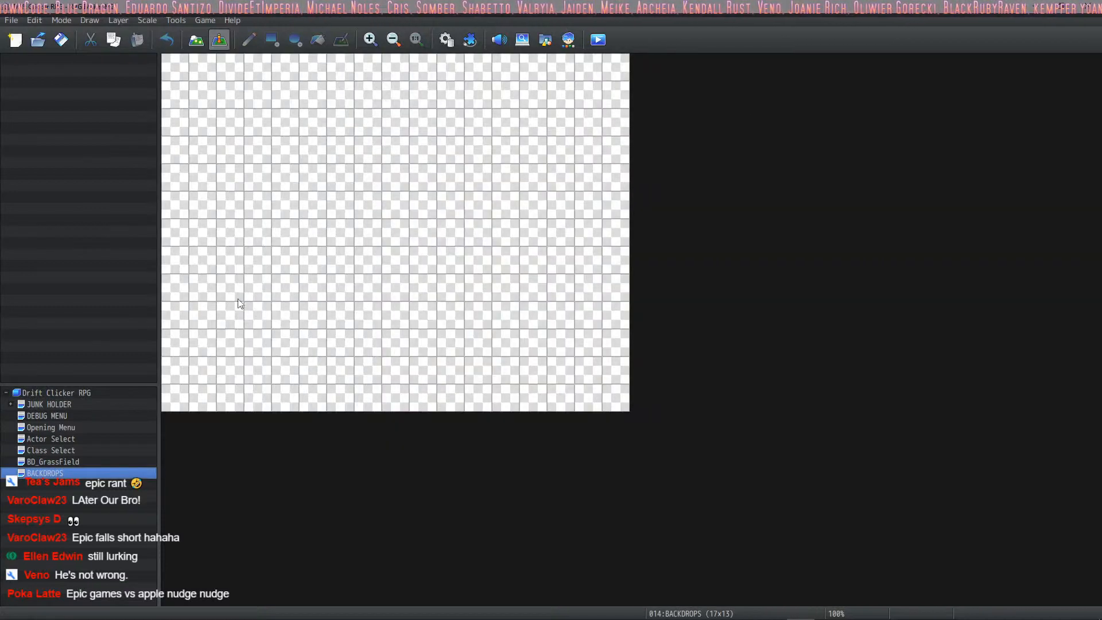
Move Opening Menu, Actor Select and Class Select below BACKDROPS in the map tree, and nest BD_GrassField under BACKDROPS
{"action": "right_click", "coordinate": [50, 473]}
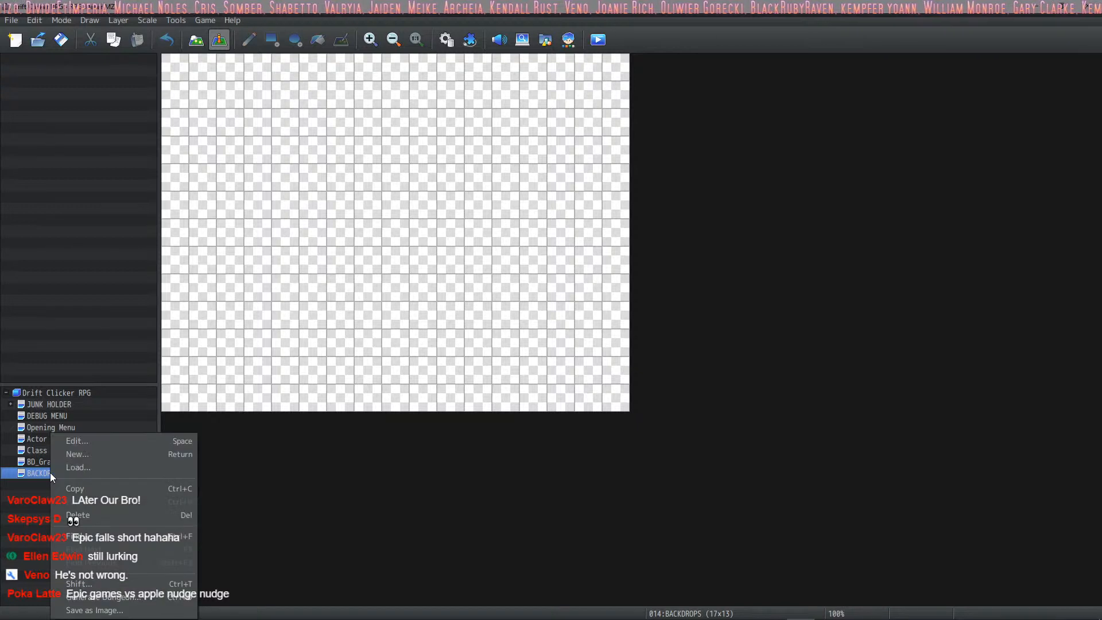
{"action": "left_click", "coordinate": [43, 485]}
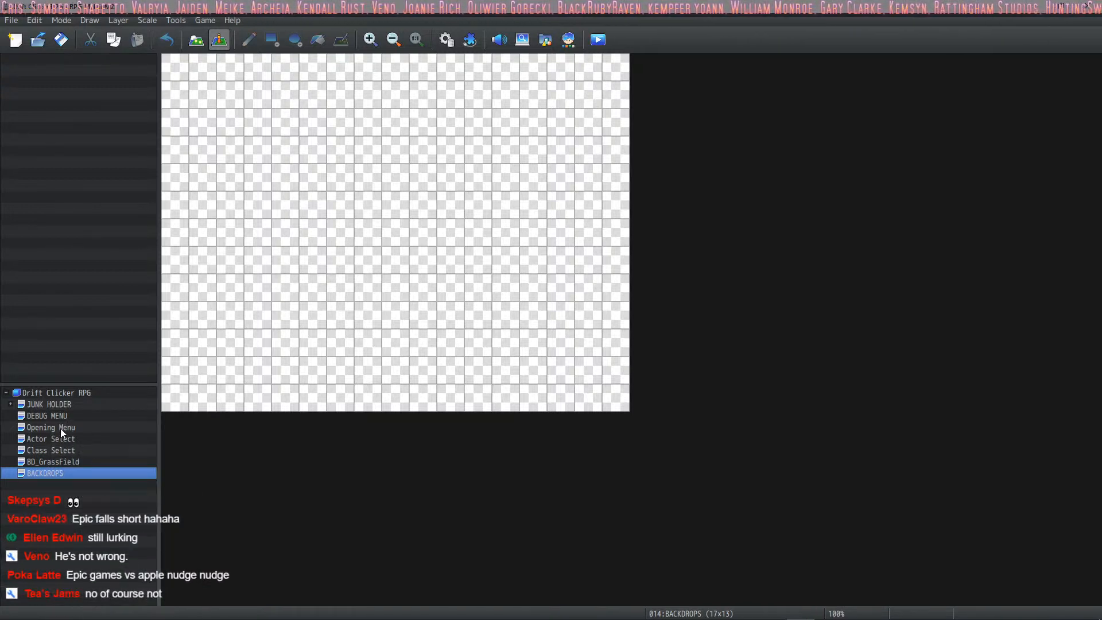
{"action": "left_click_drag", "start_coordinate": [61, 428], "coordinate": [83, 394]}
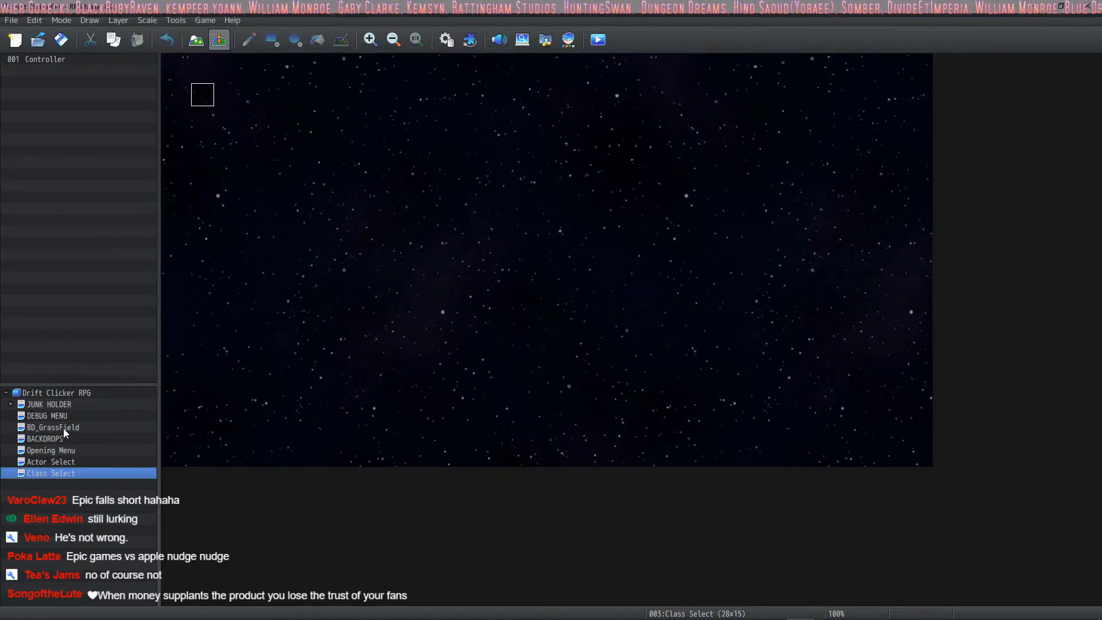
{"action": "mouse_move", "coordinate": [63, 428]}
{"action": "left_mouse_down"}
{"action": "mouse_move", "coordinate": [77, 430]}
{"action": "mouse_move", "coordinate": [52, 437]}
{"action": "left_mouse_up"}
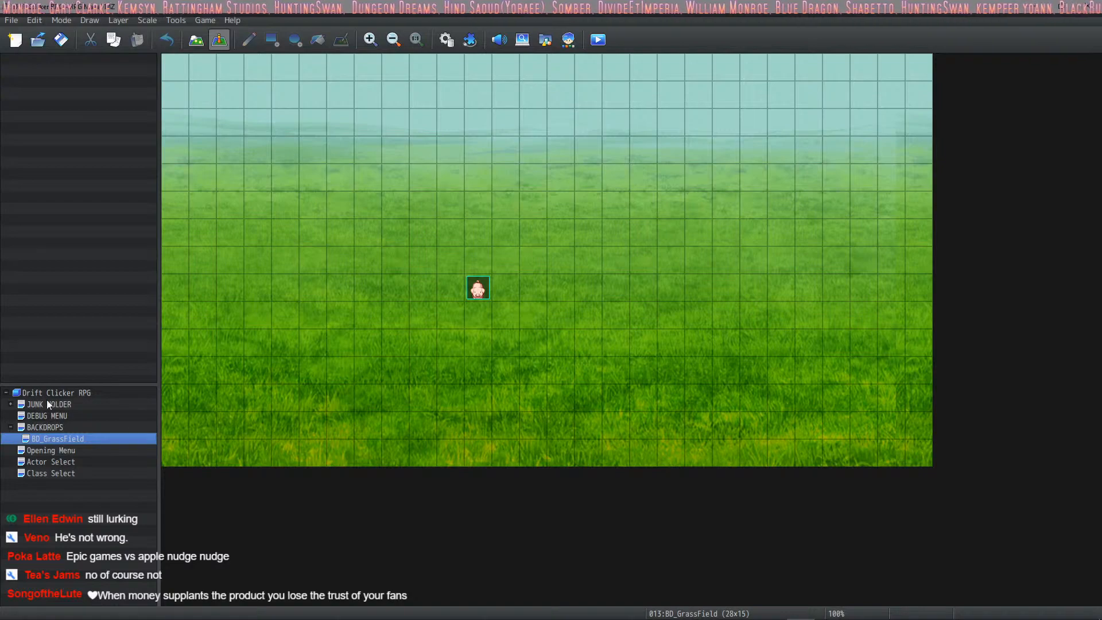
Expand JUNK HOLDER, look through its child maps from Fight Sequence to TestingANims, and collapse it again
{"action": "left_click", "coordinate": [13, 407]}
{"action": "key", "text": "Down"}
{"action": "key", "text": "Down"}
{"action": "key", "text": "Down"}
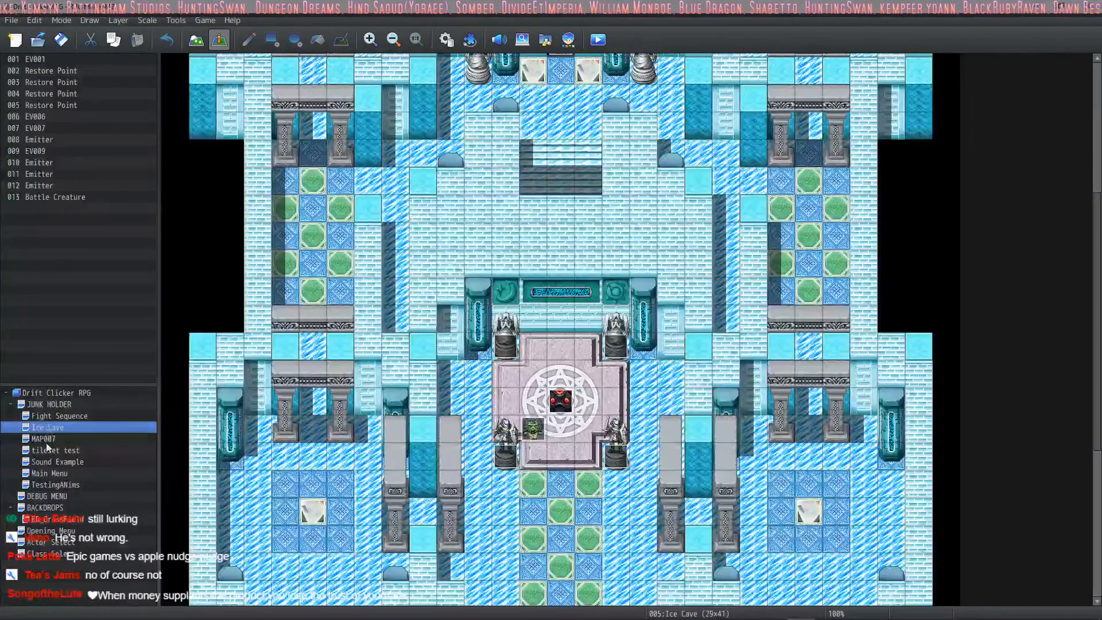
{"action": "key", "text": "Down"}
{"action": "key", "text": "Down"}
{"action": "key", "text": "Down"}
{"action": "key", "text": "Down"}
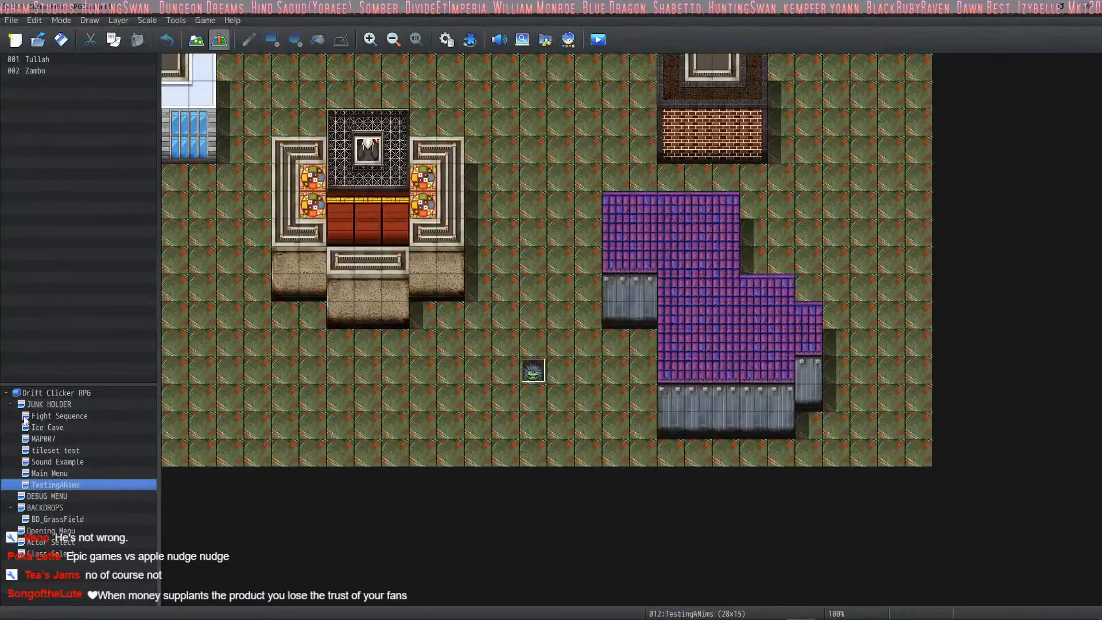
{"action": "left_click", "coordinate": [13, 407]}
{"action": "left_click", "coordinate": [13, 406]}
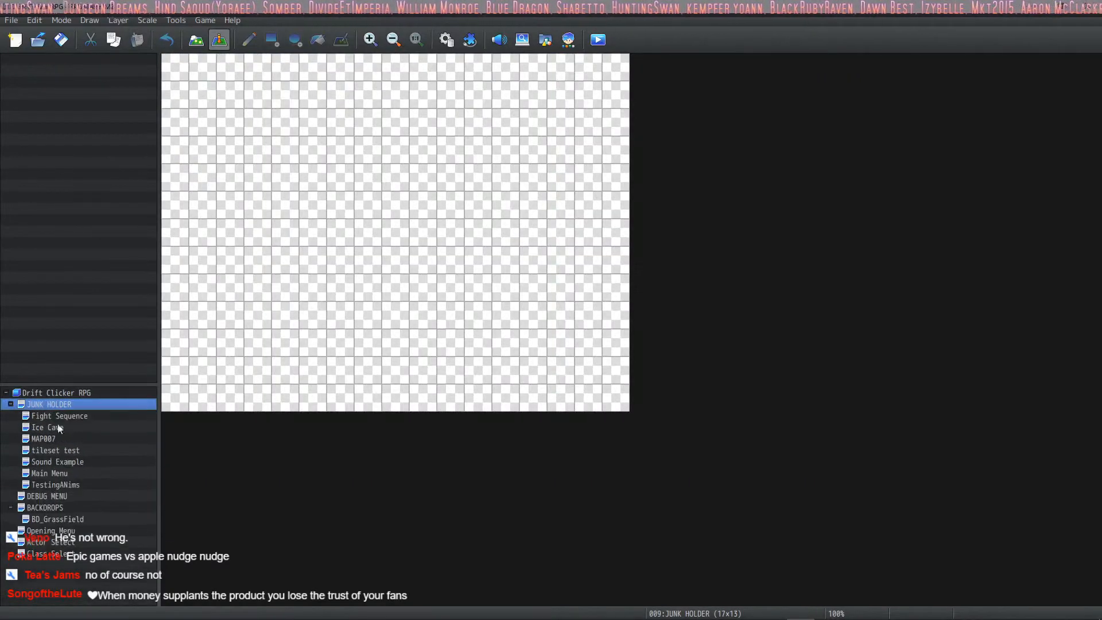
{"action": "left_click", "coordinate": [10, 404]}
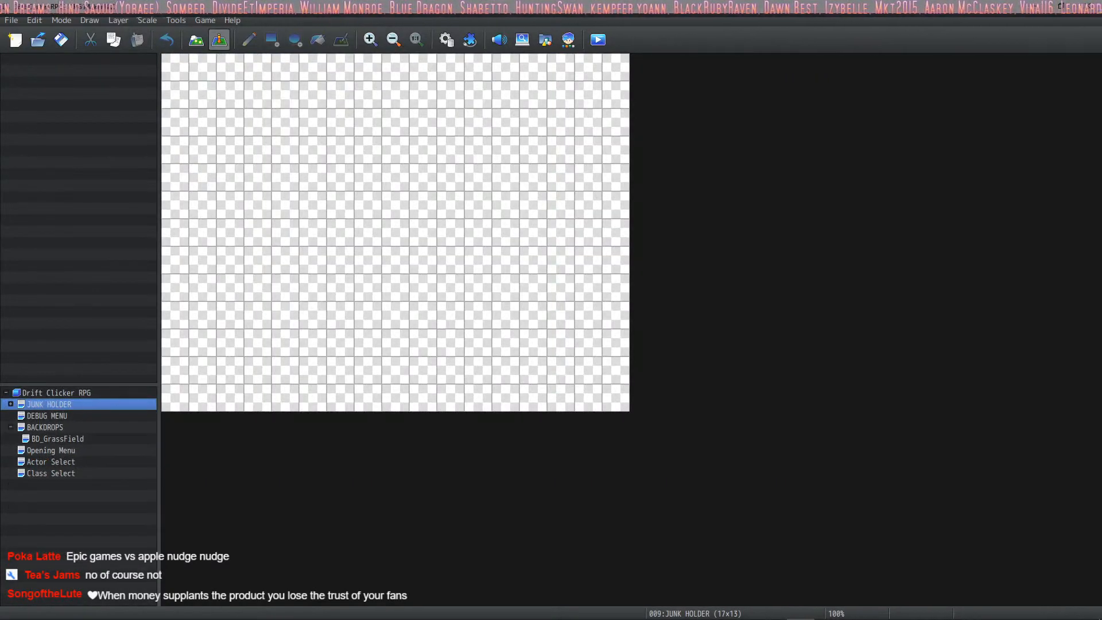
Open the DEBUG MENU map and examine its three events and the empty tiles beside them
{"action": "left_click", "coordinate": [57, 414]}
{"action": "left_click", "coordinate": [203, 95]}
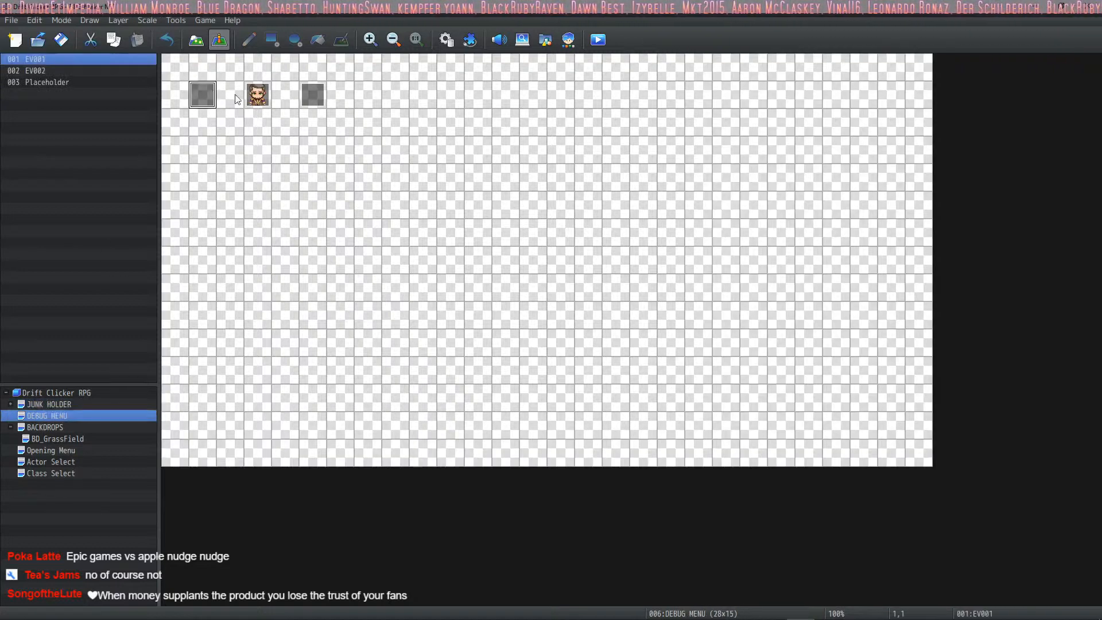
{"action": "left_click", "coordinate": [258, 95]}
{"action": "left_click", "coordinate": [313, 95]}
{"action": "left_click", "coordinate": [368, 94]}
{"action": "left_click", "coordinate": [423, 95]}
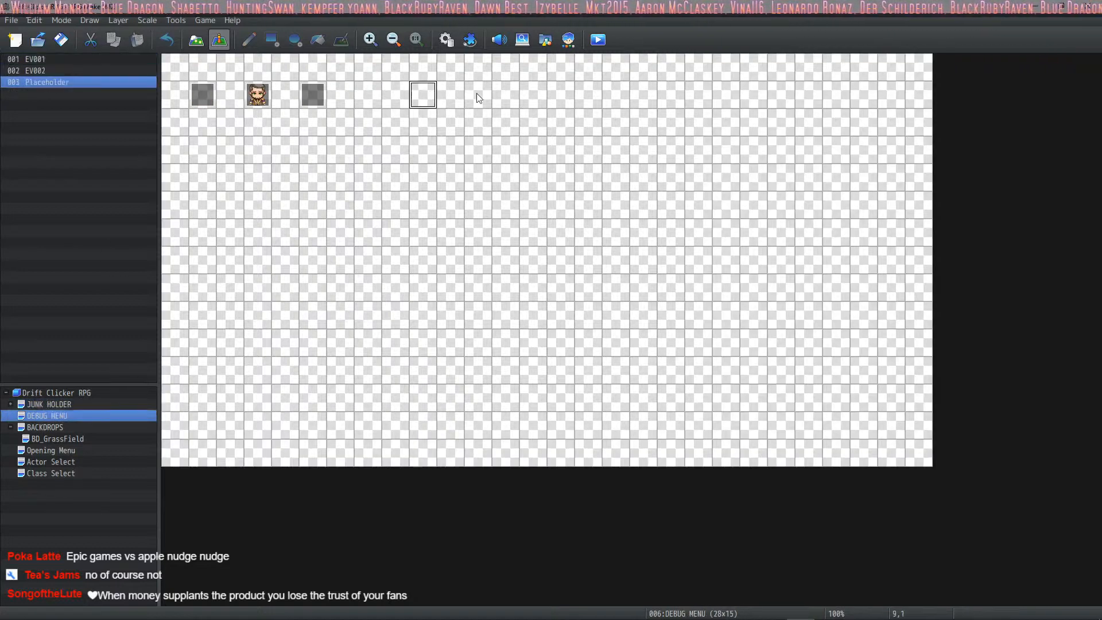
{"action": "left_click", "coordinate": [643, 95]}
{"action": "left_click", "coordinate": [397, 93]}
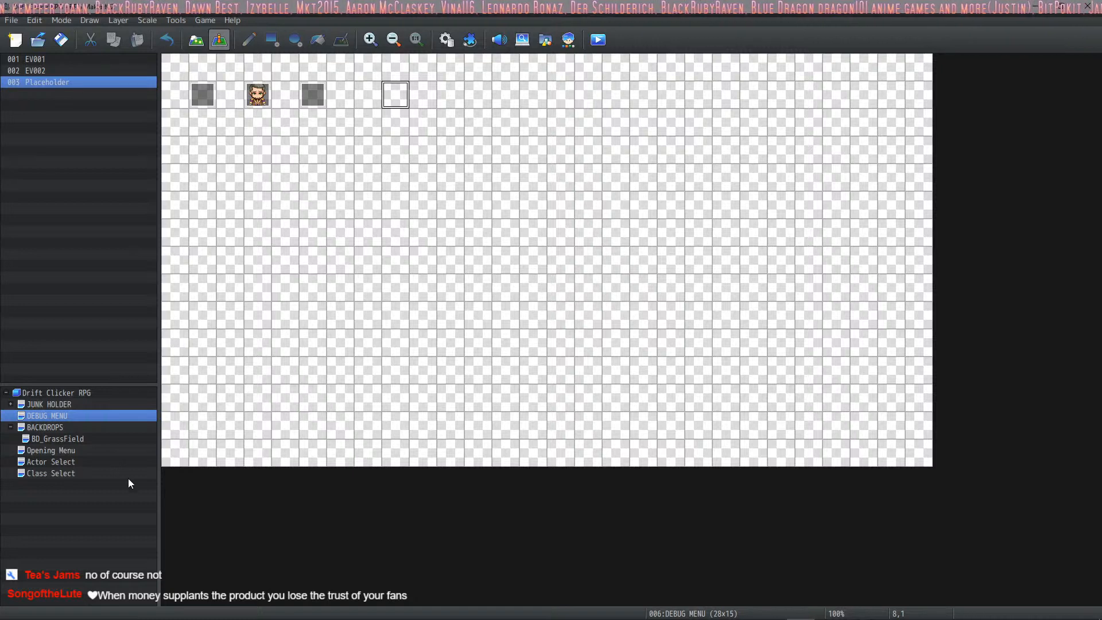
Review the BACKDROPS, Opening Menu, Actor Select and Class Select maps, and return to BD_GrassField
{"action": "left_click", "coordinate": [58, 428]}
{"action": "left_click", "coordinate": [70, 439]}
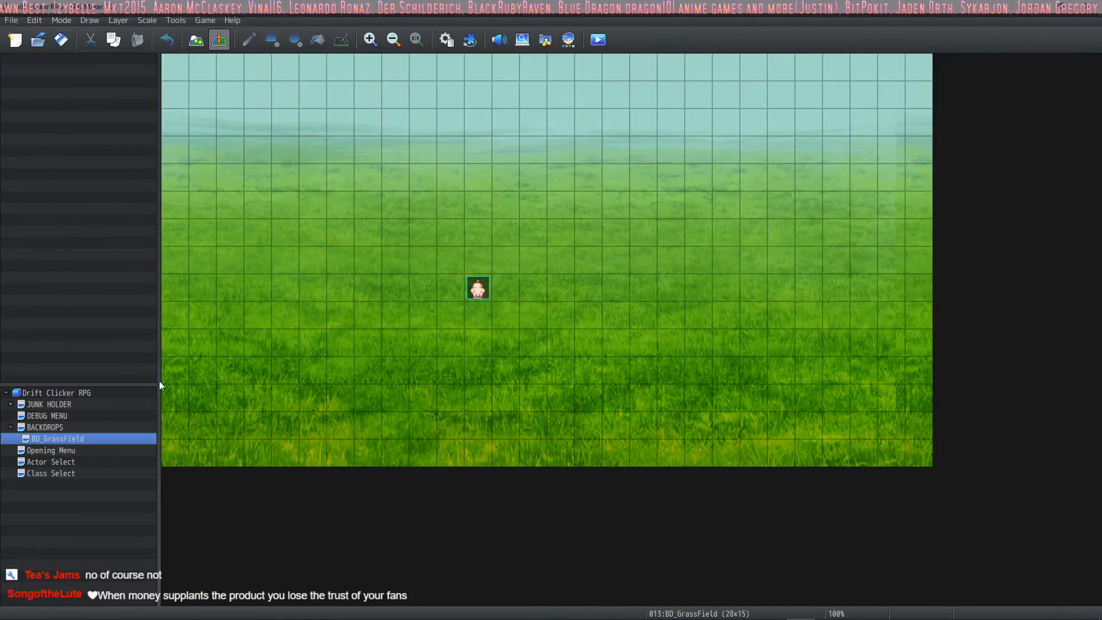
{"action": "left_click", "coordinate": [51, 453]}
{"action": "left_click", "coordinate": [52, 461]}
{"action": "left_click", "coordinate": [50, 471]}
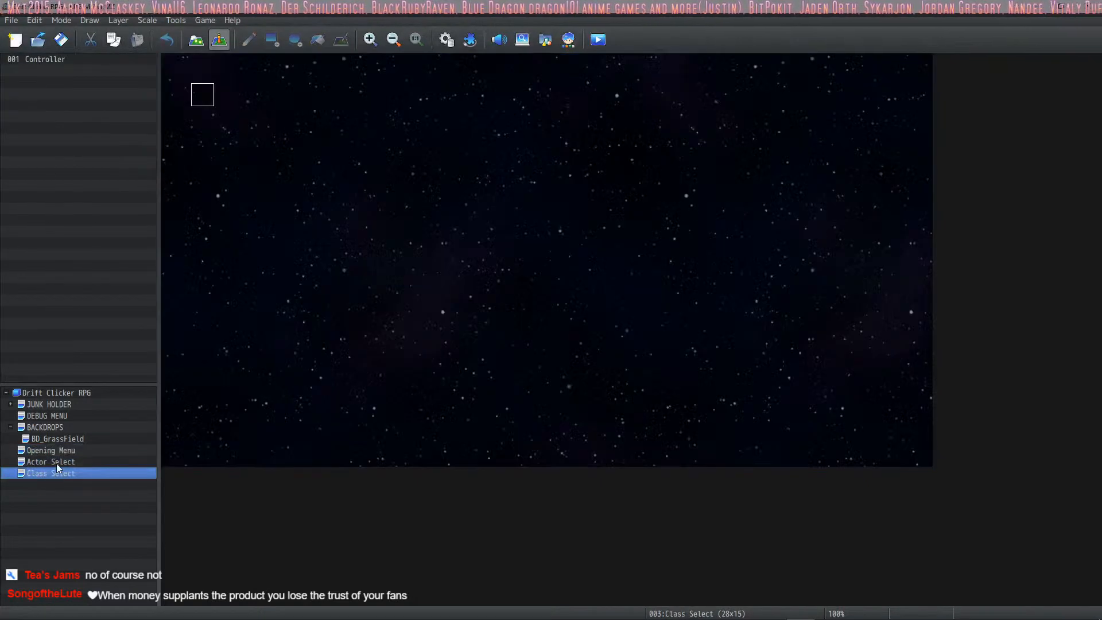
{"action": "left_click", "coordinate": [56, 462]}
{"action": "left_click", "coordinate": [58, 451]}
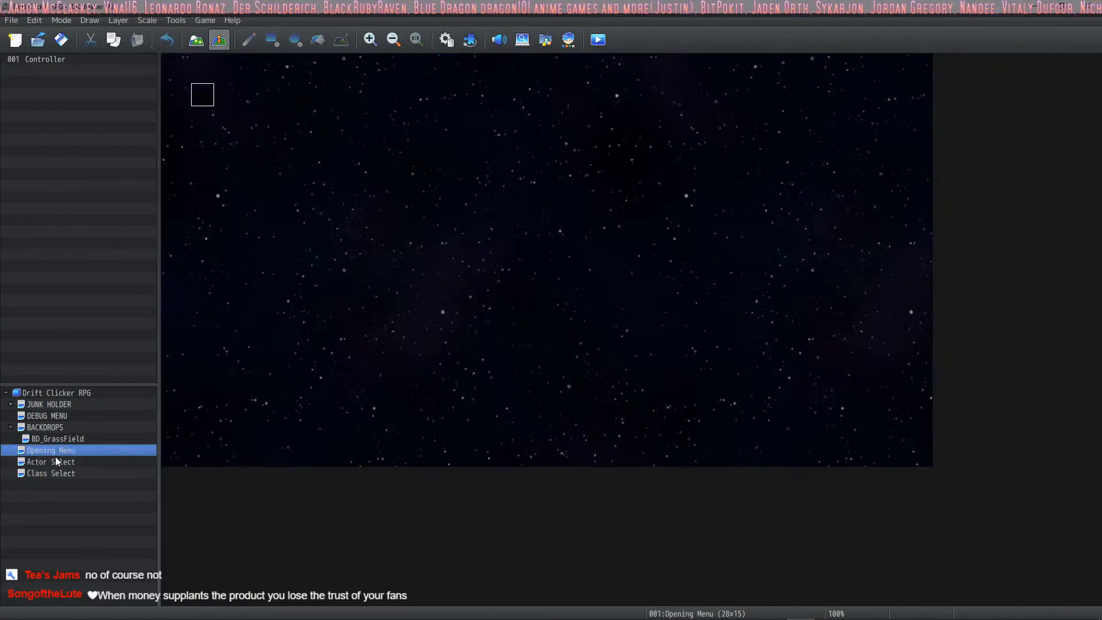
{"action": "left_click", "coordinate": [39, 428]}
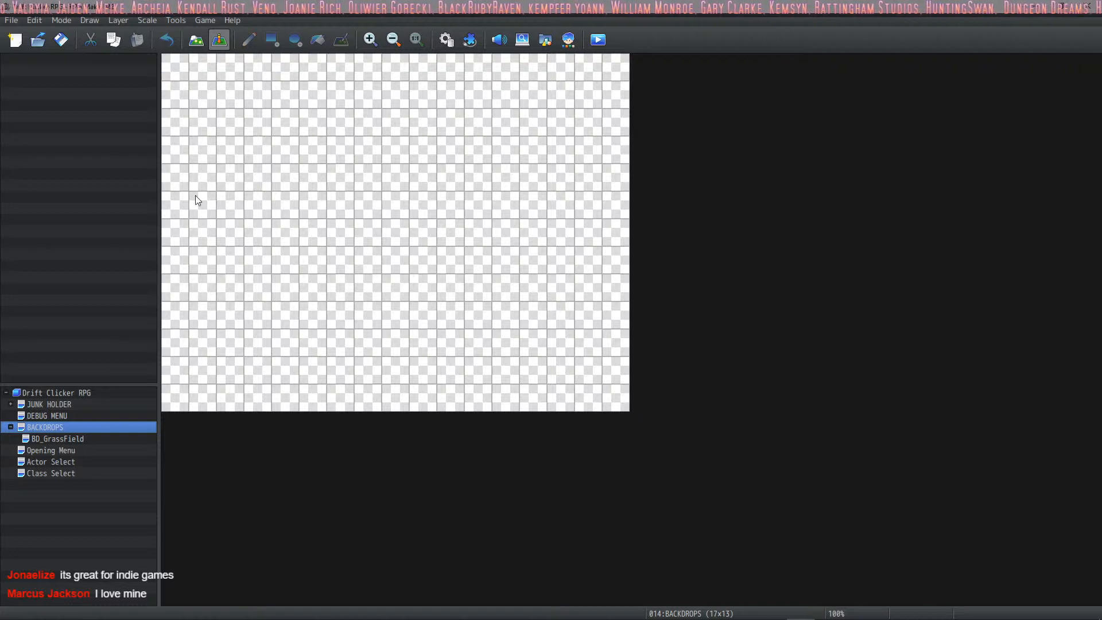
{"action": "left_click", "coordinate": [58, 440]}
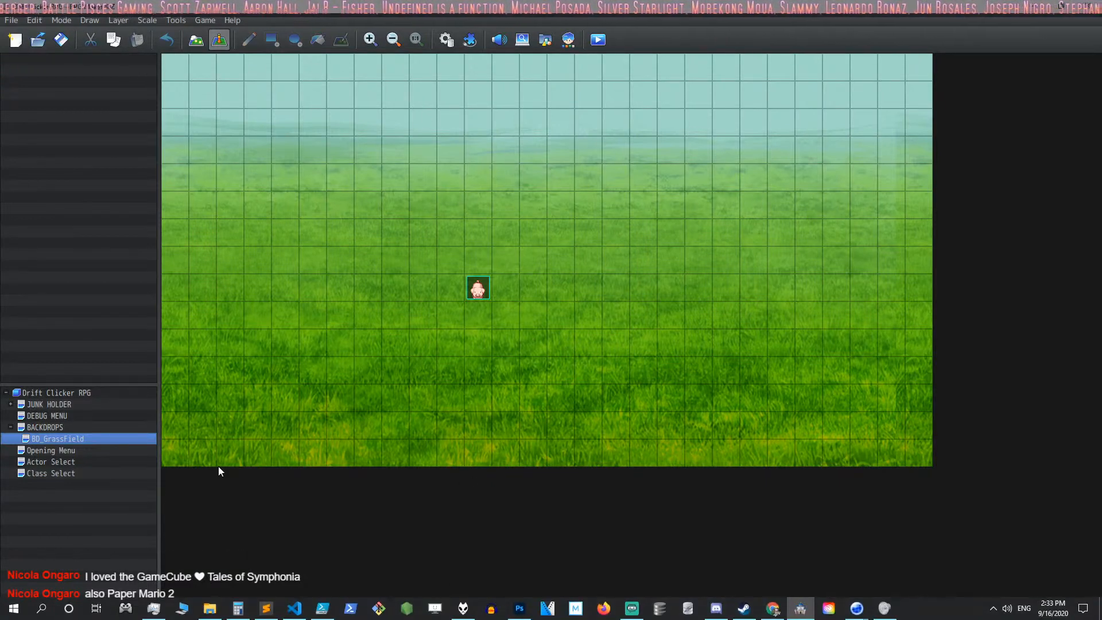
Switch to Photoshop with the Untitled-2 grassland document
{"action": "mouse_move", "coordinate": [810, 616]}
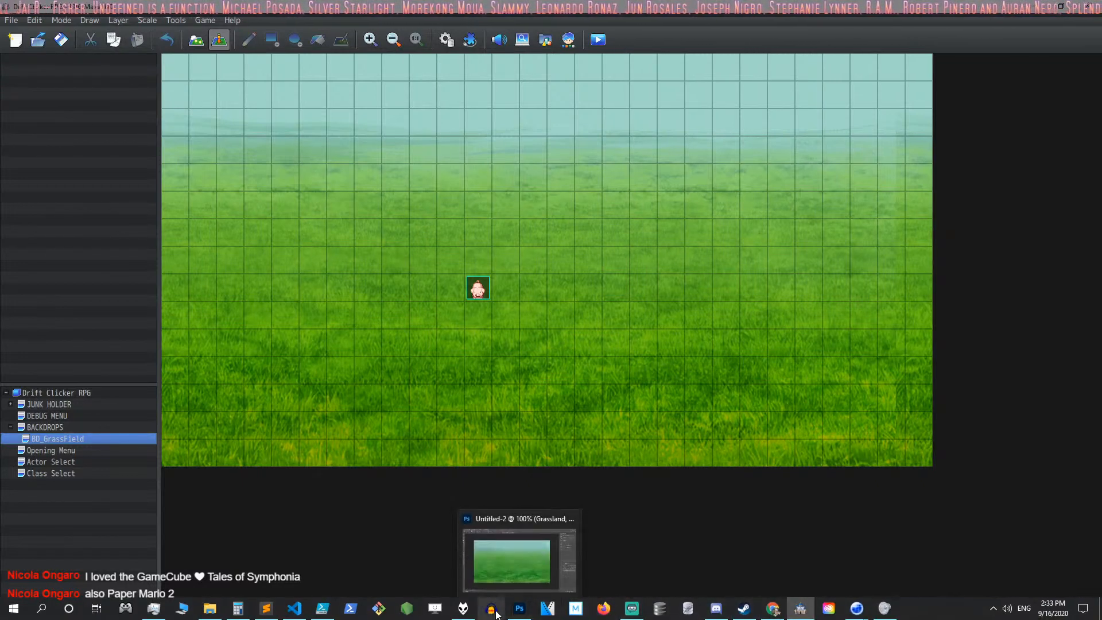
{"action": "left_click", "coordinate": [519, 612]}
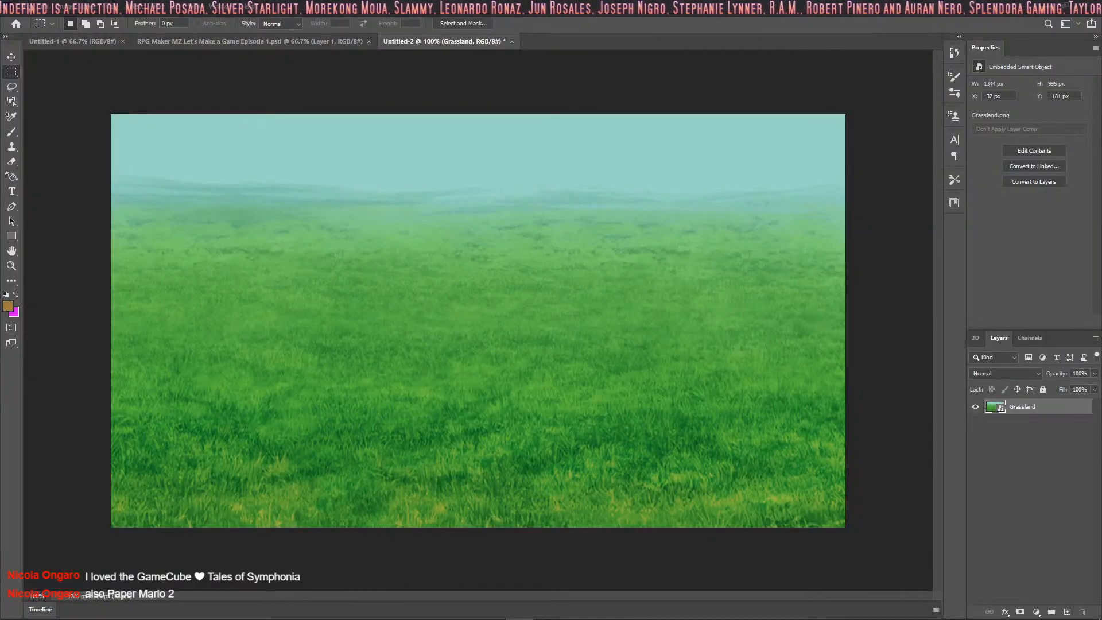
{"action": "left_click", "coordinate": [19, 9]}
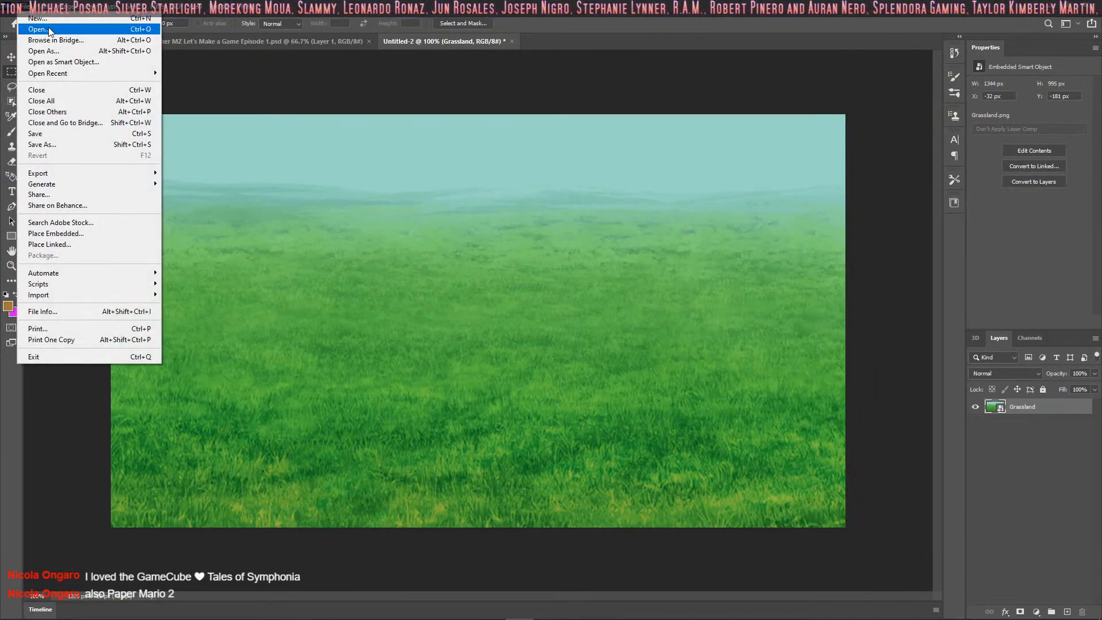
{"action": "left_click", "coordinate": [35, 30]}
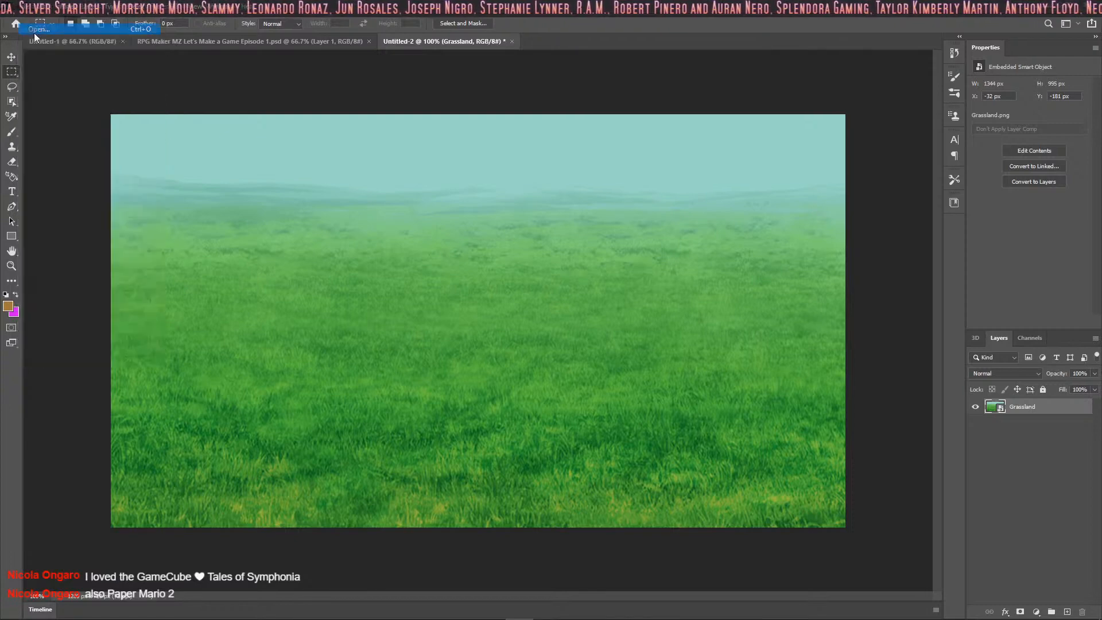
{"action": "left_click", "coordinate": [854, 531]}
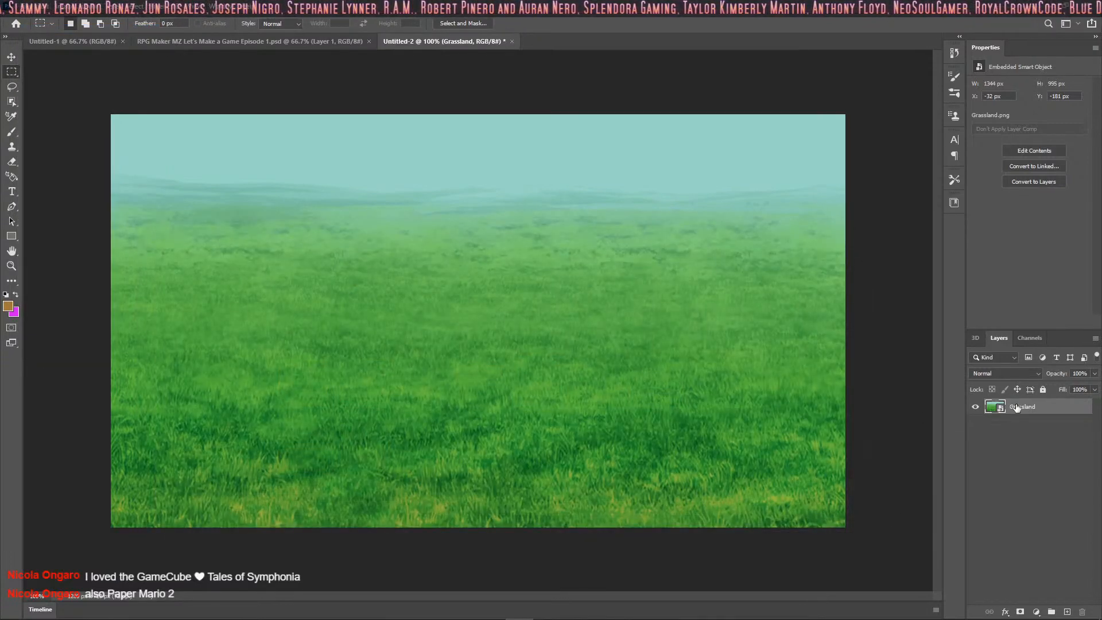
Add a new layer above Grassland and place Forest.png from the project's battlebacks2 folder as an embedded image
{"action": "key", "text": "ctrl+shift+n"}
{"action": "key", "text": "Return"}
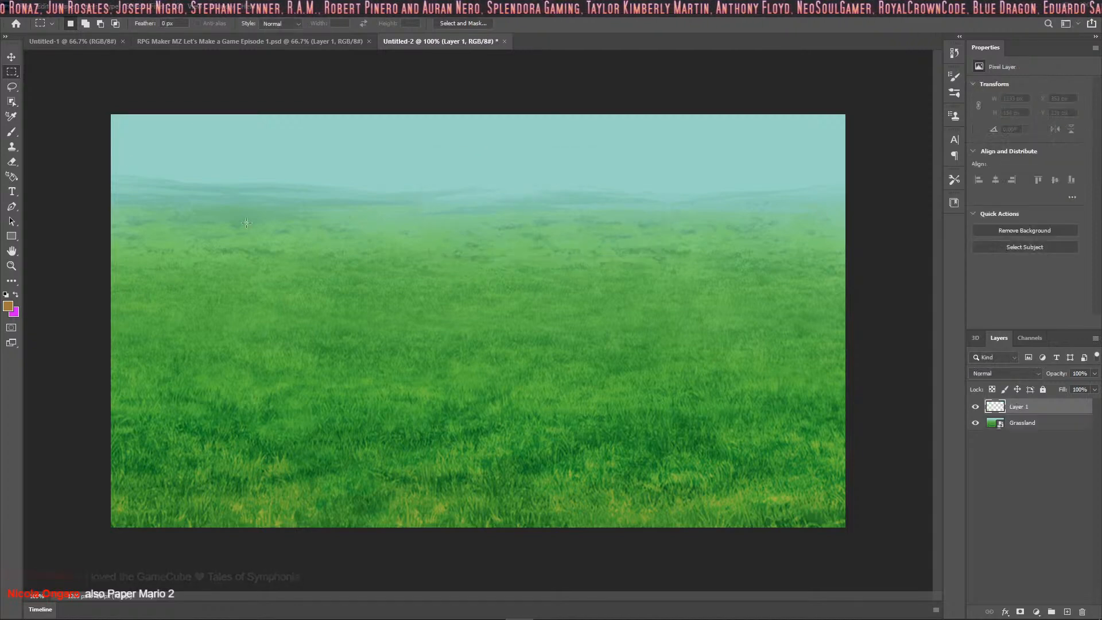
{"action": "left_click", "coordinate": [9, 12]}
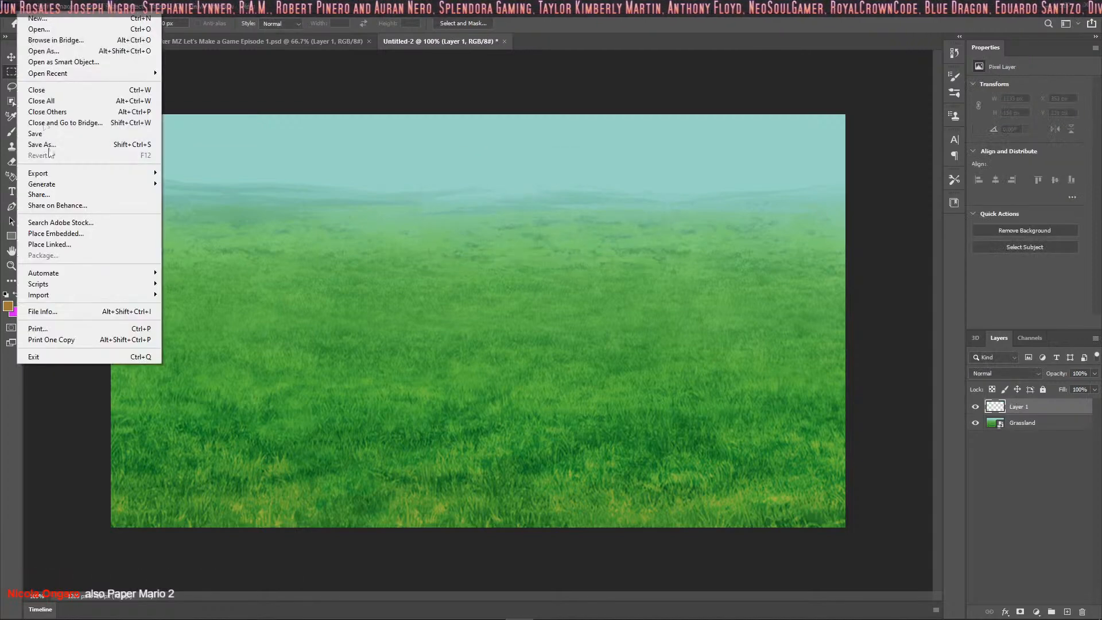
{"action": "left_click", "coordinate": [63, 234]}
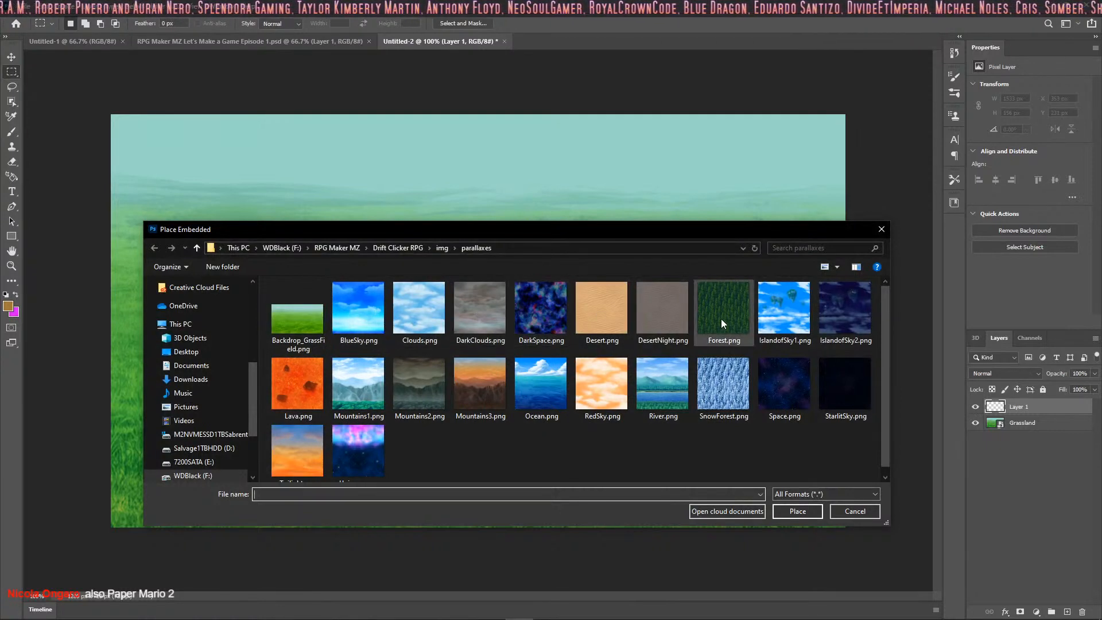
{"action": "left_click", "coordinate": [441, 248]}
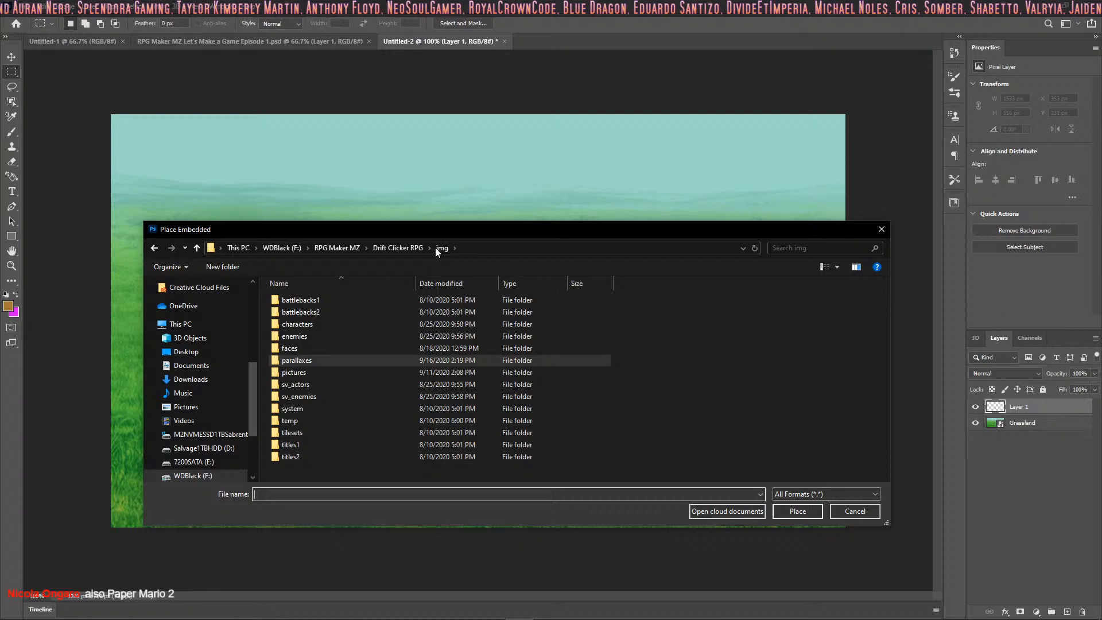
{"action": "double_click", "coordinate": [320, 311]}
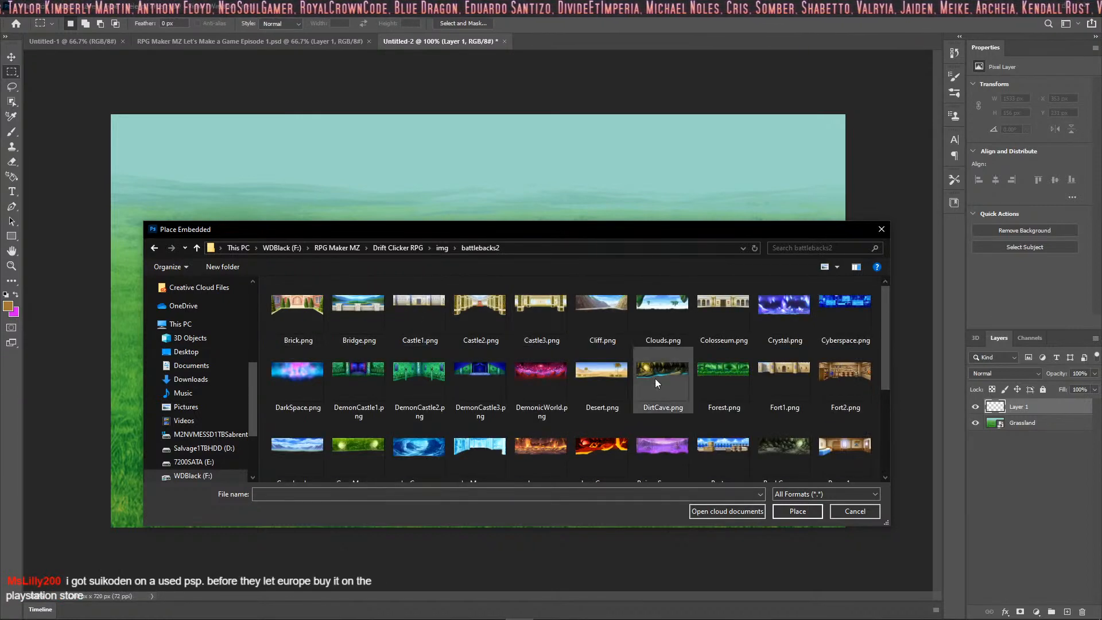
{"action": "left_click", "coordinate": [741, 394]}
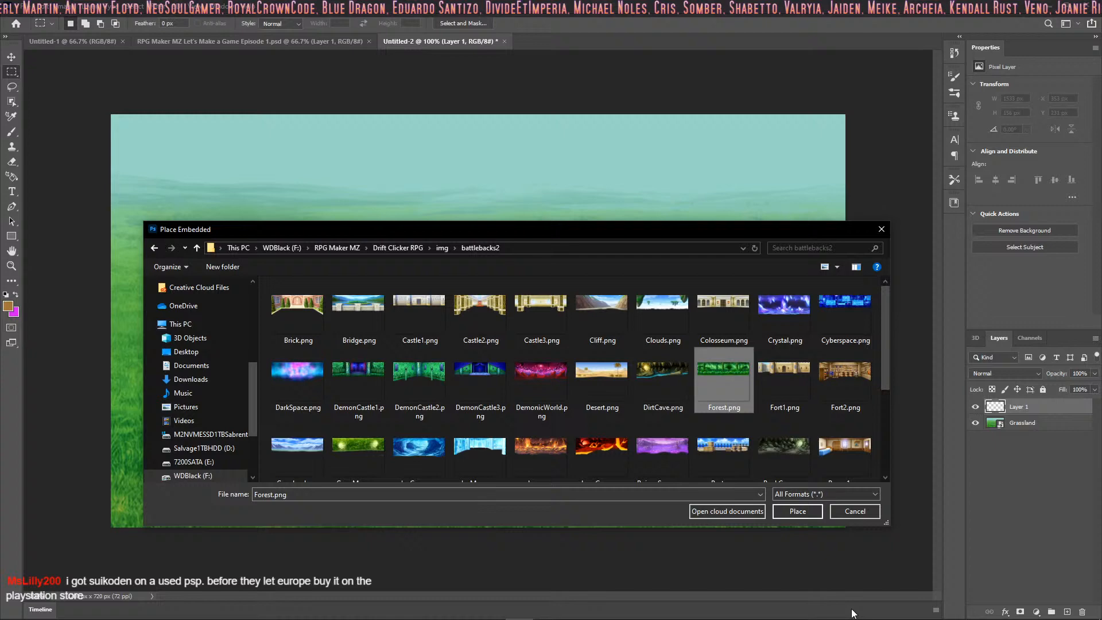
{"action": "left_click", "coordinate": [801, 511]}
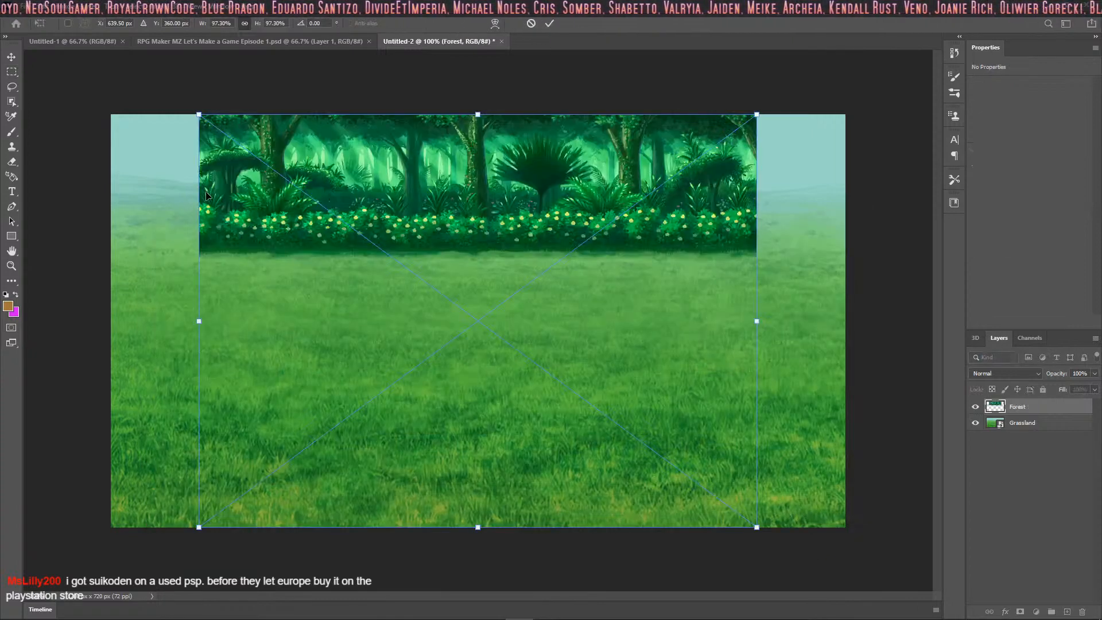
Scale the placed forest image to about 134% so it spans the canvas width, and lower it to about Y 478 px
{"action": "left_click_drag", "start_coordinate": [206, 196], "coordinate": [92, 193]}
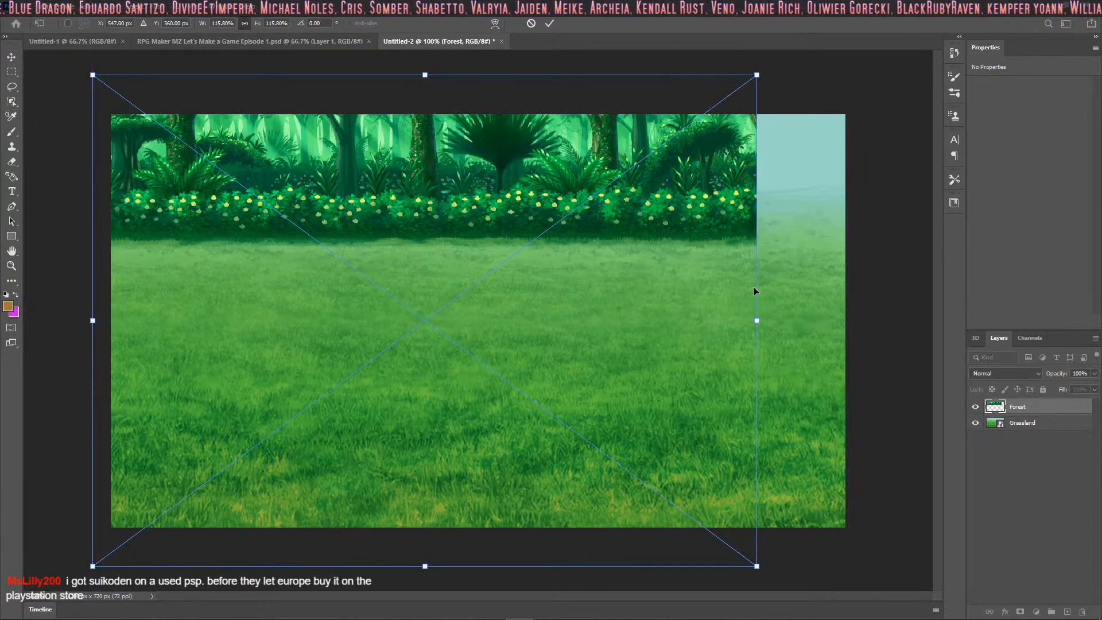
{"action": "left_click_drag", "start_coordinate": [755, 291], "coordinate": [866, 291]}
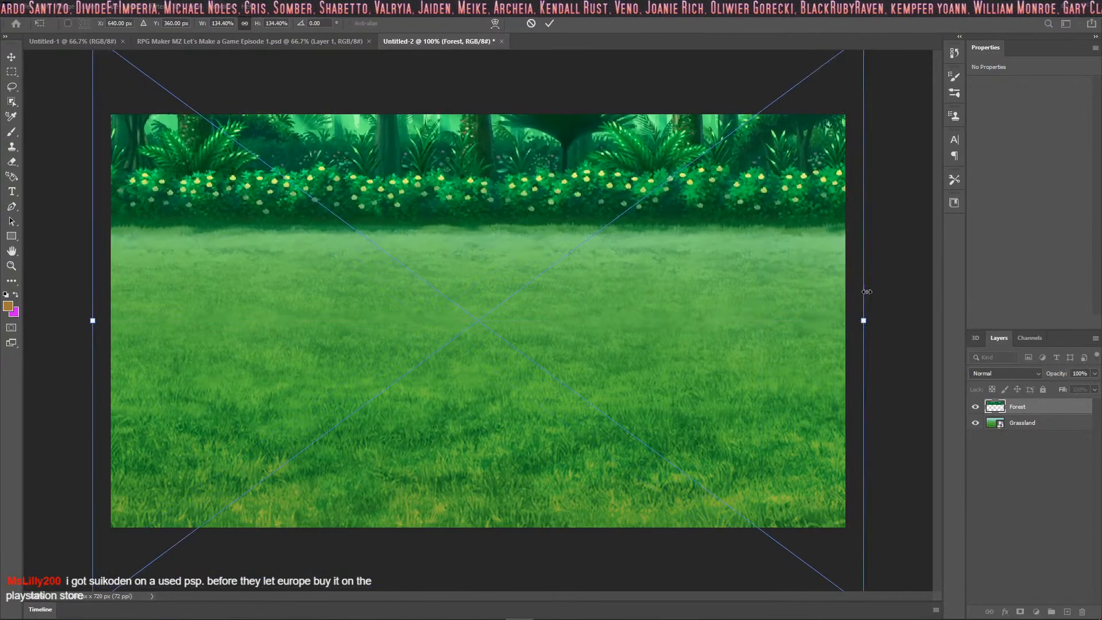
{"action": "left_click_drag", "start_coordinate": [432, 229], "coordinate": [434, 295]}
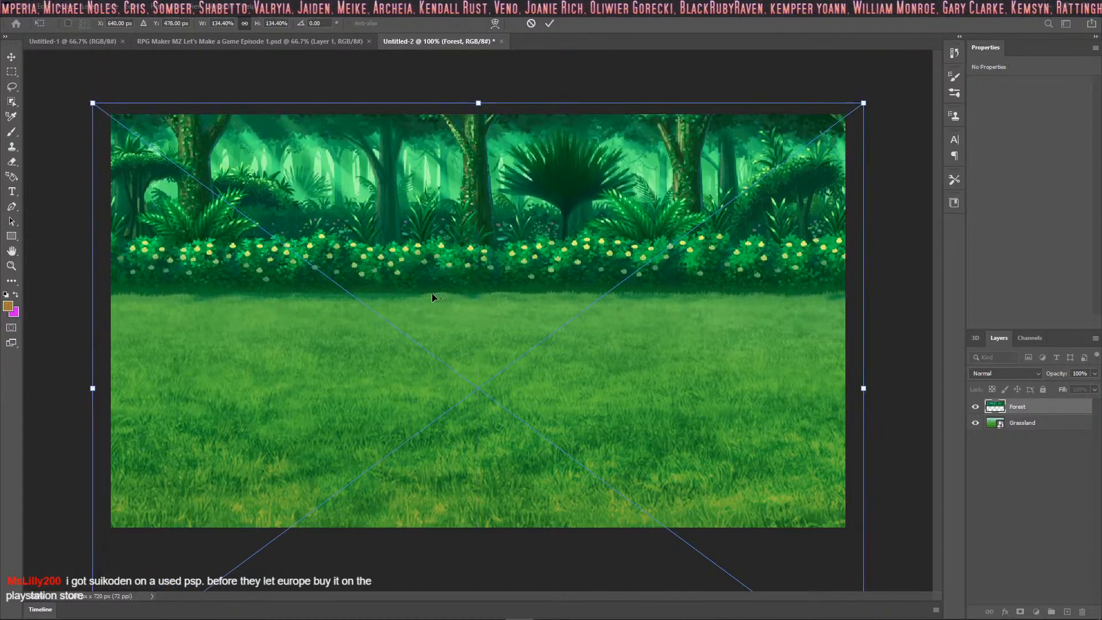
{"action": "left_click", "coordinate": [550, 24]}
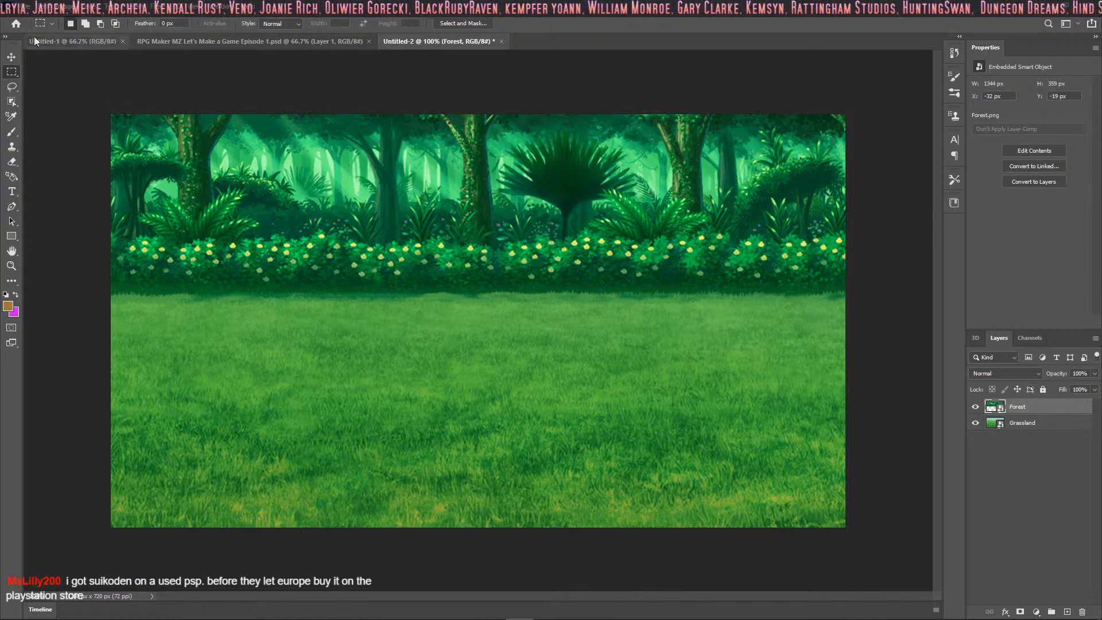
Save the composition on the computer as the PNG file Backdrop_Forest.png in the project's img/parallaxes folder
{"action": "left_click", "coordinate": [24, 7]}
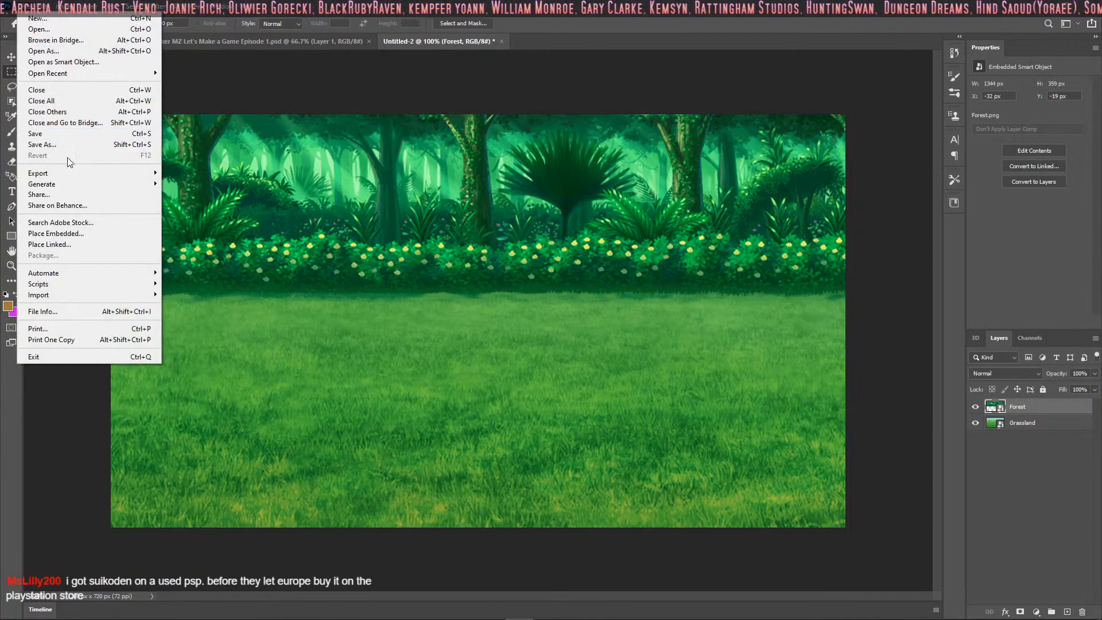
{"action": "left_click", "coordinate": [70, 144]}
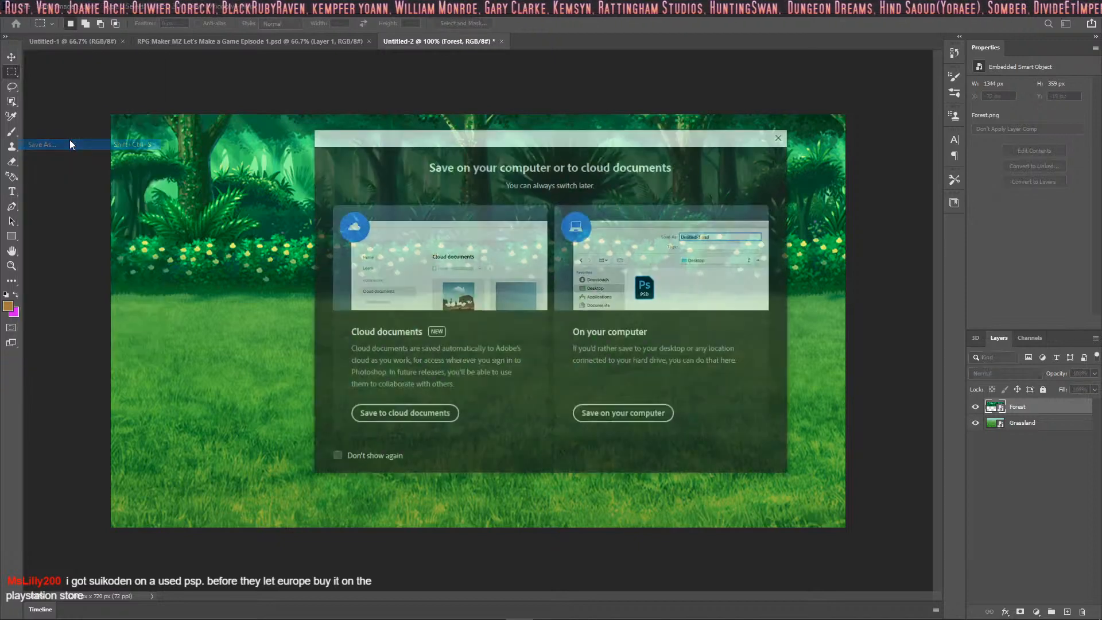
{"action": "left_click", "coordinate": [625, 413]}
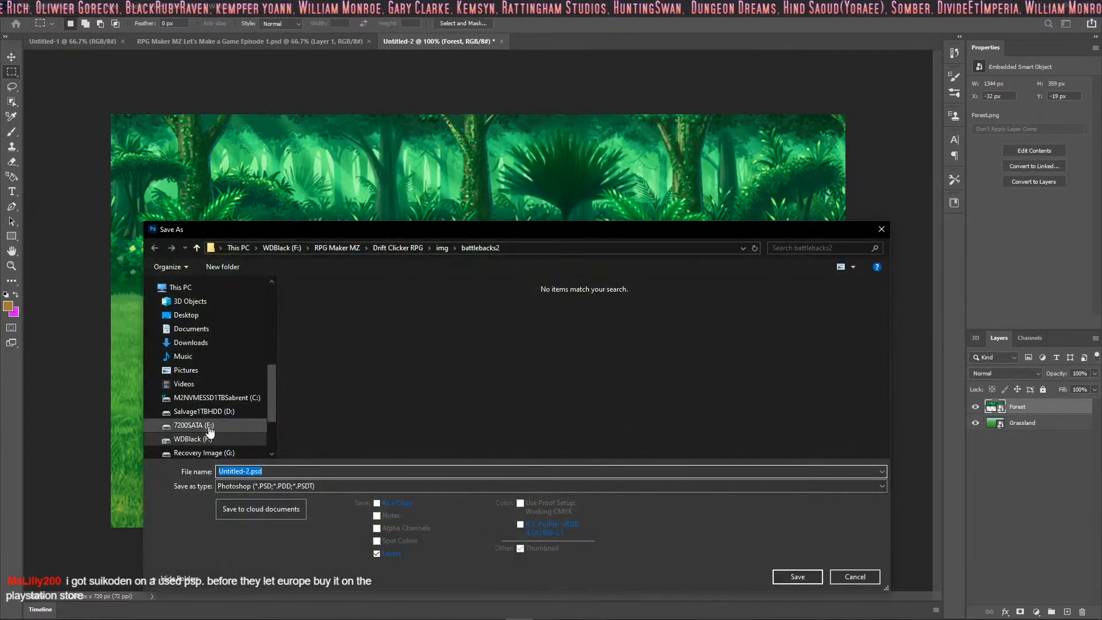
{"action": "left_click", "coordinate": [305, 486]}
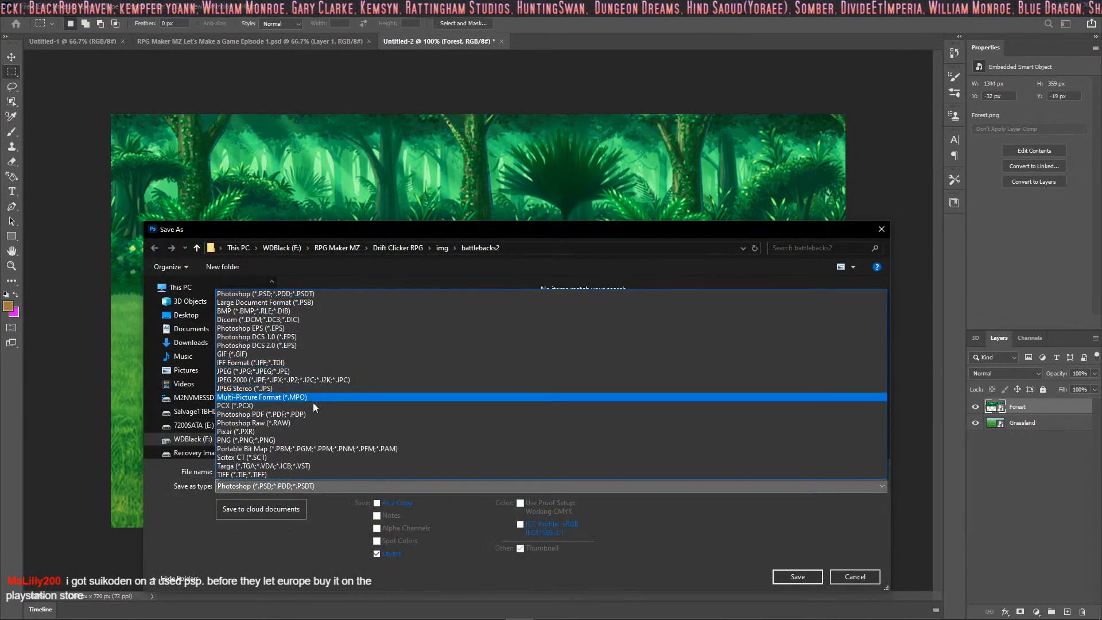
{"action": "left_click", "coordinate": [311, 439]}
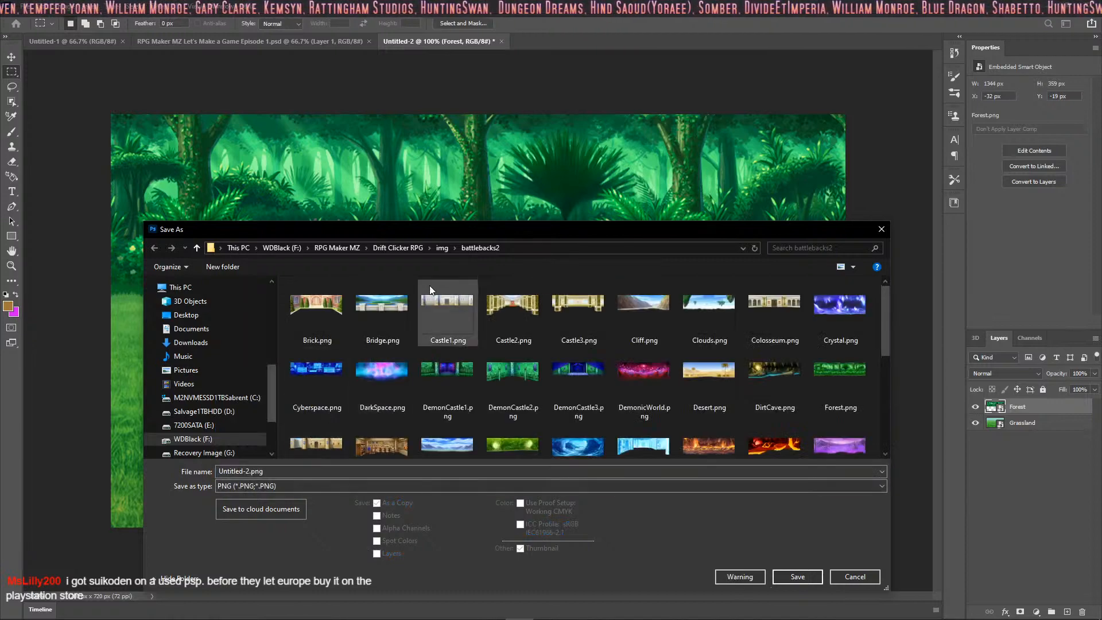
{"action": "left_click", "coordinate": [442, 248]}
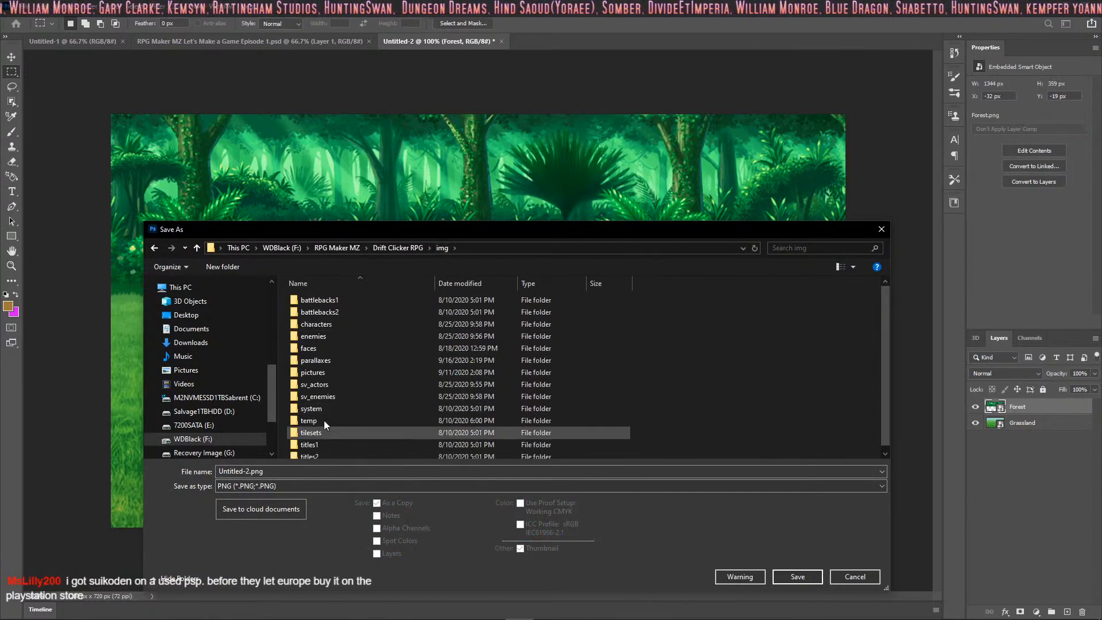
{"action": "double_click", "coordinate": [329, 361]}
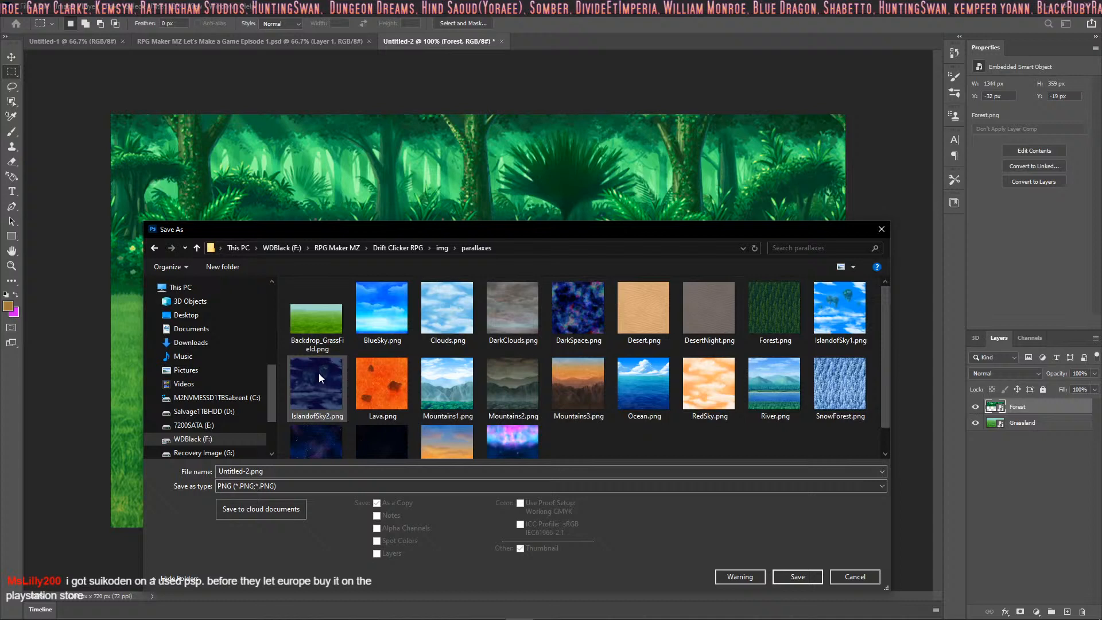
{"action": "double_click", "coordinate": [242, 471]}
{"action": "key", "text": "BackSpace"}
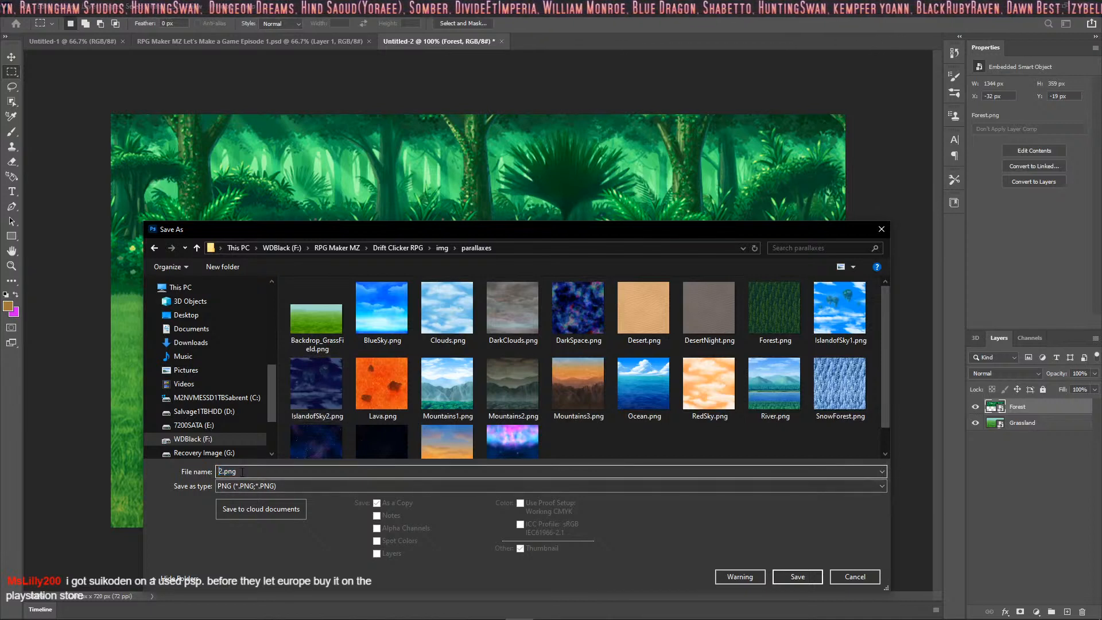
{"action": "key", "text": "Delete"}
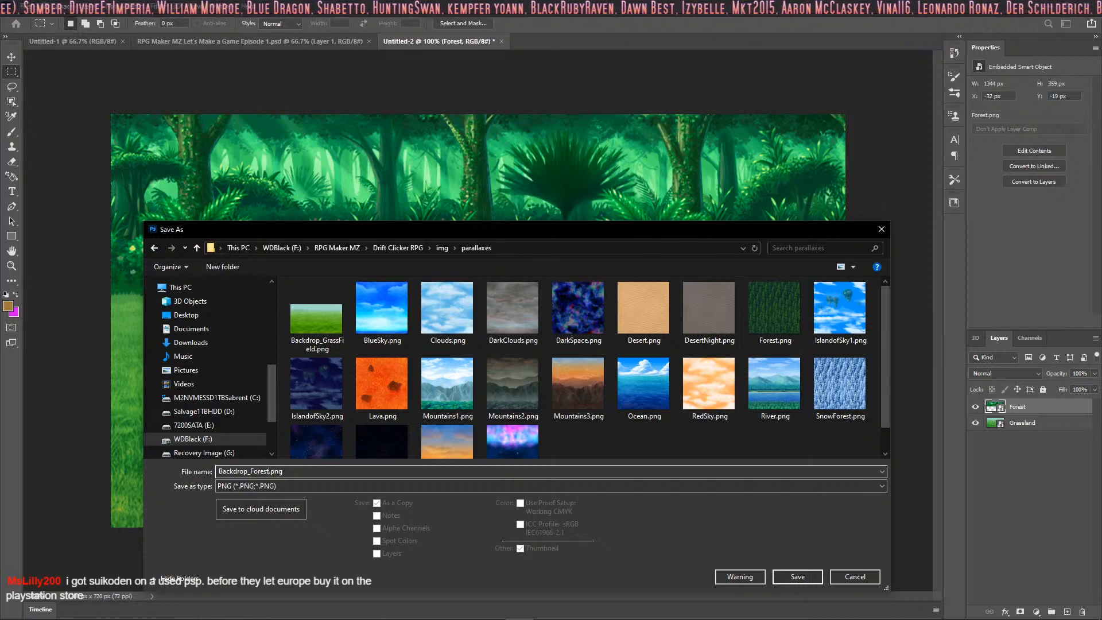
{"action": "key", "text": "Return"}
{"action": "key", "text": "Return"}
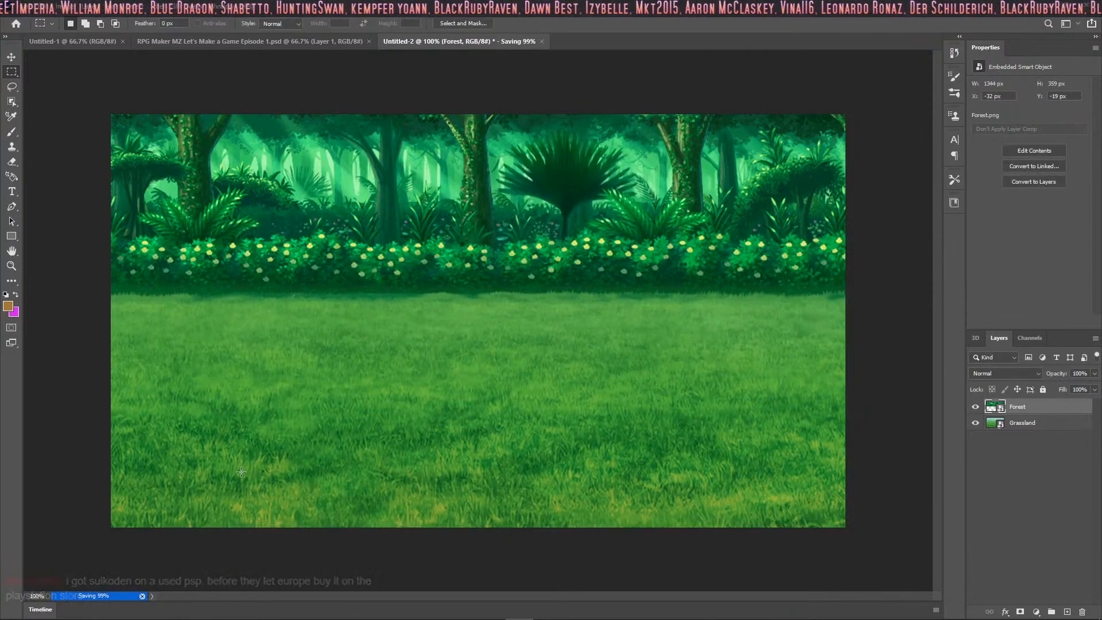
Switch to RPG Maker MZ and edit the BACKDROPS map's properties: name BD_Forest, display name Forest, width 28, height 15
{"action": "mouse_move", "coordinate": [546, 619]}
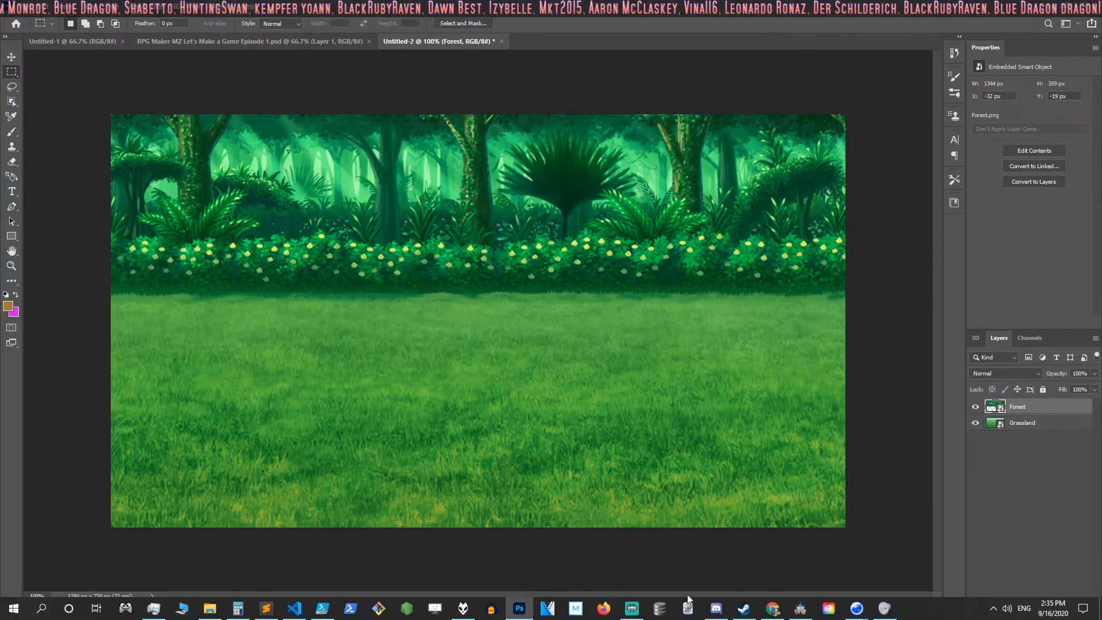
{"action": "left_click", "coordinate": [834, 614]}
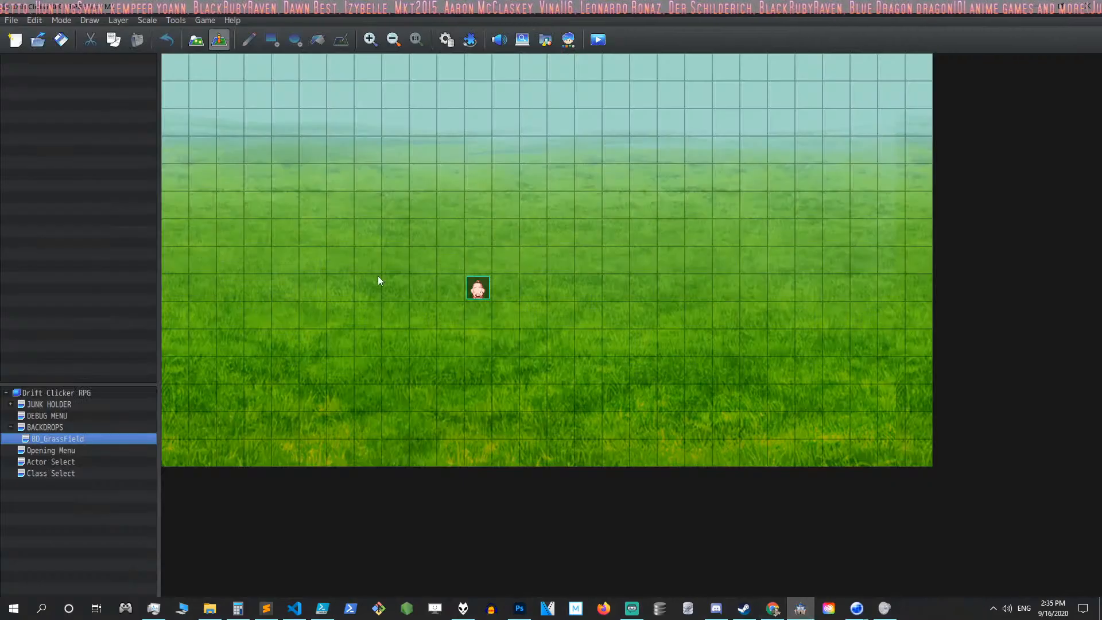
{"action": "right_click", "coordinate": [46, 426]}
{"action": "left_click", "coordinate": [73, 430]}
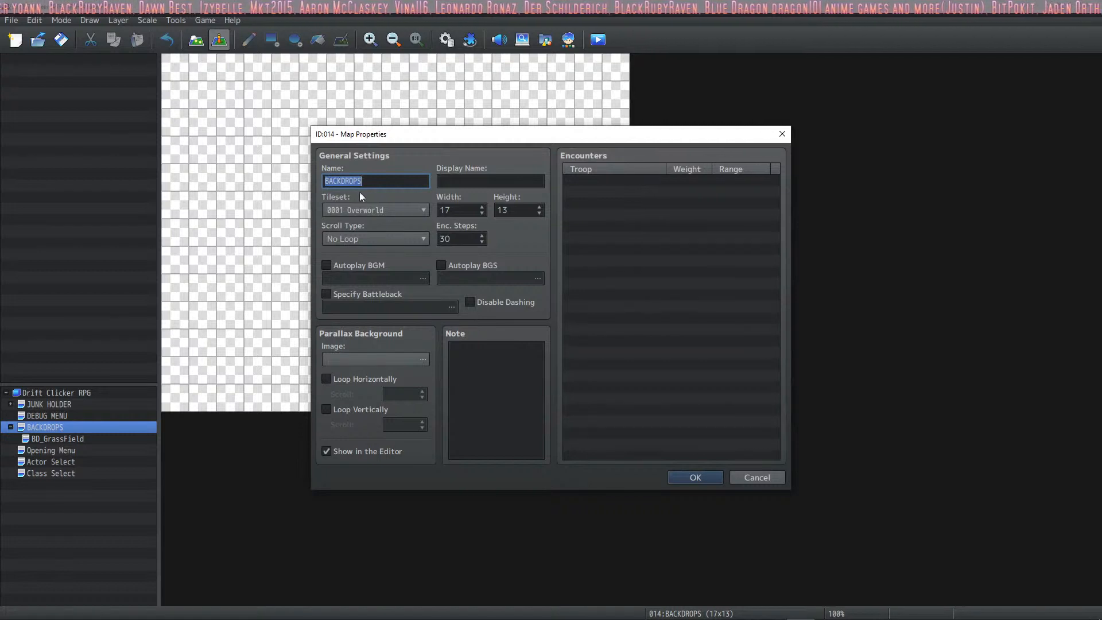
{"action": "type", "text": "BD_Forest"}
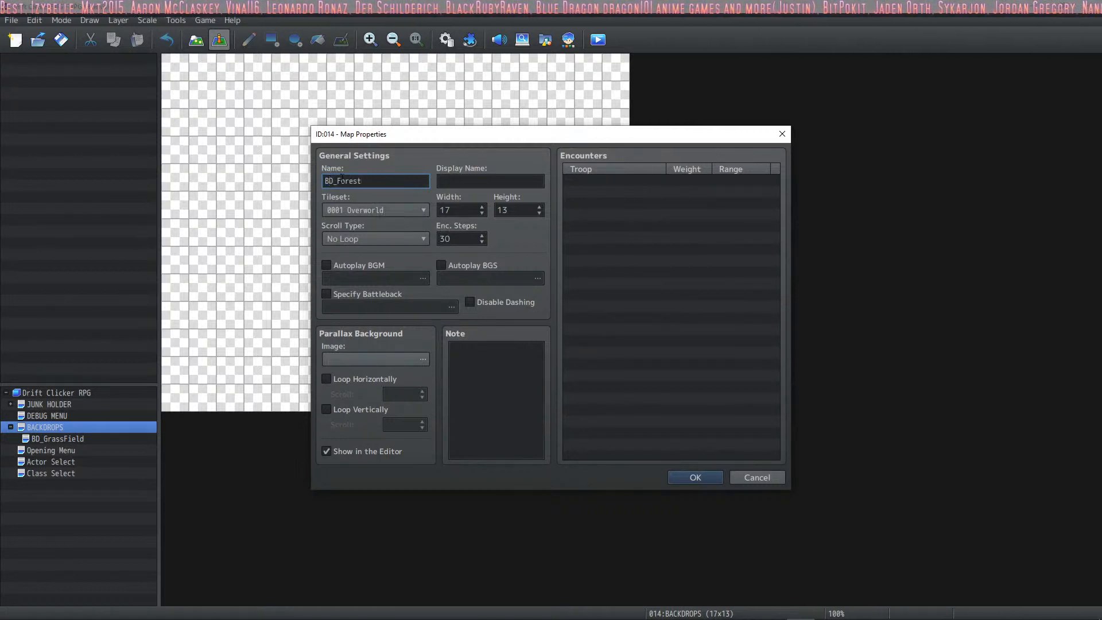
{"action": "left_click", "coordinate": [454, 180]}
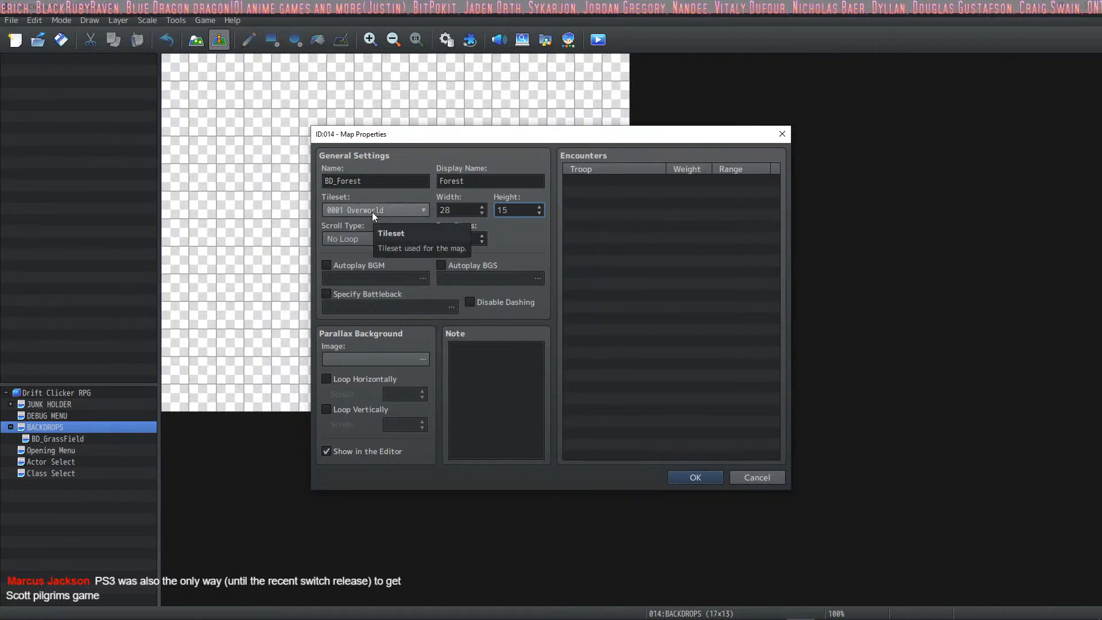
Assign Backdrop_Forest as the map's parallax background image and apply the map properties
{"action": "left_click", "coordinate": [423, 359]}
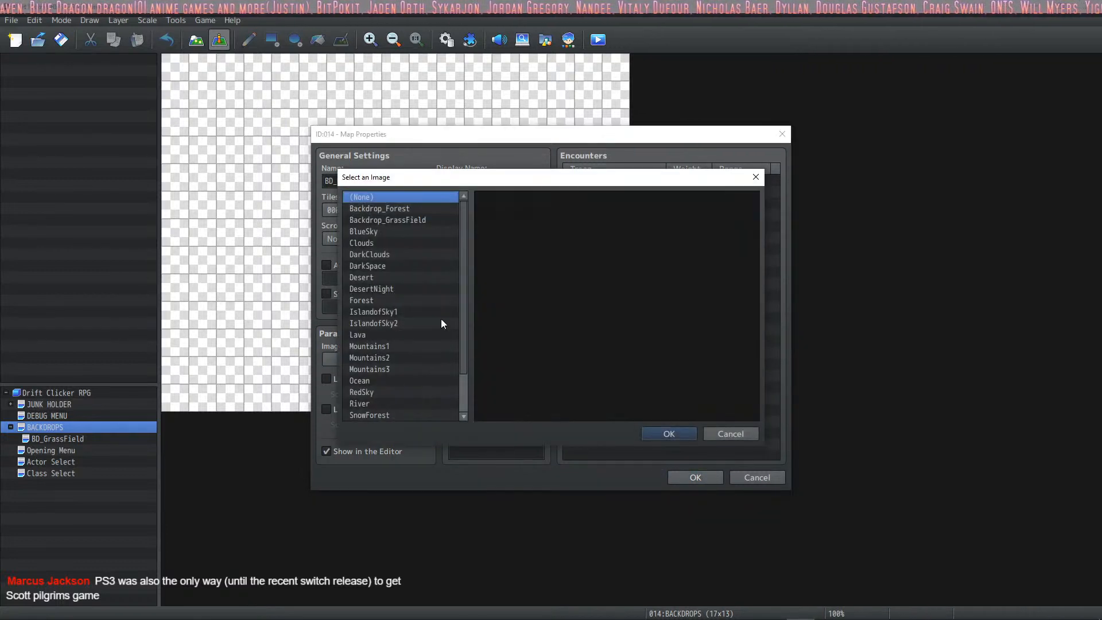
{"action": "left_click", "coordinate": [403, 212]}
{"action": "left_click", "coordinate": [657, 431]}
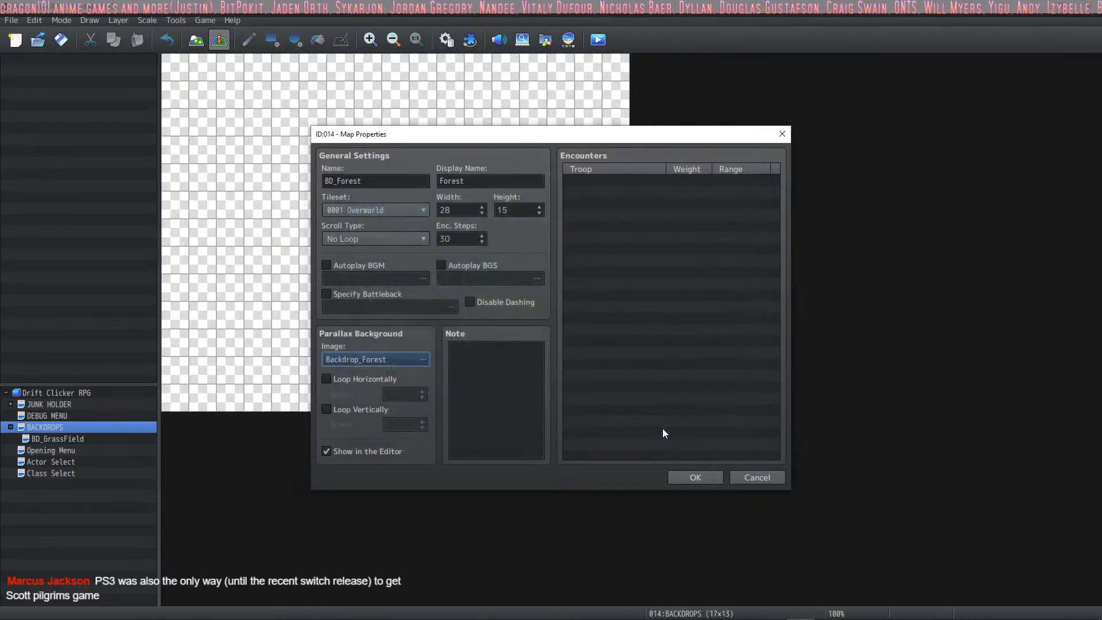
{"action": "left_click", "coordinate": [686, 478]}
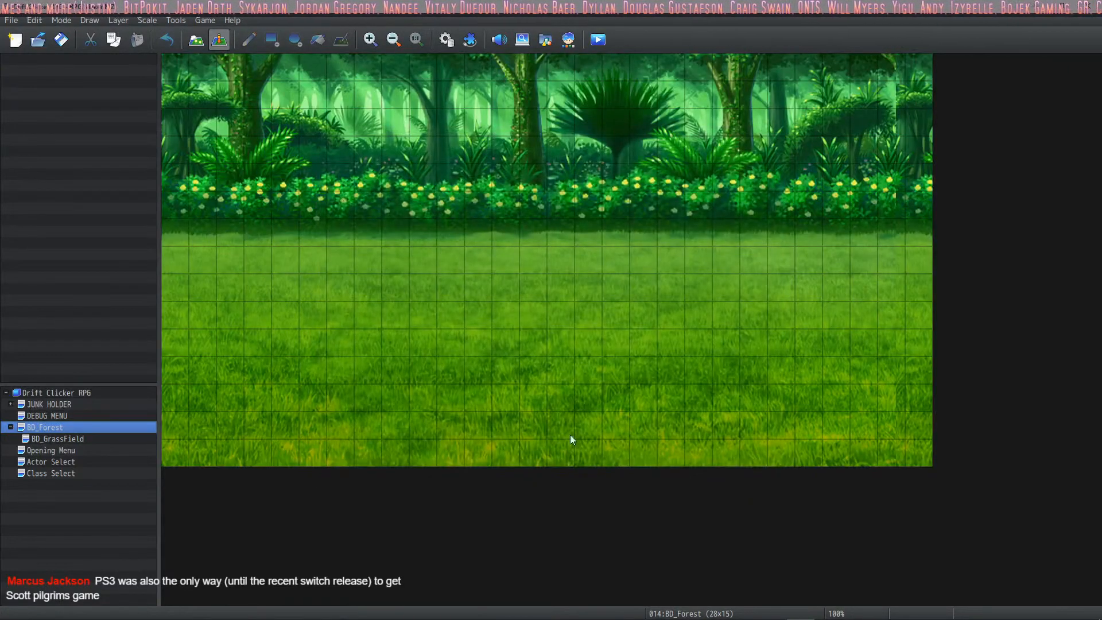
Paste a copy of the BD_Forest map as its own child and select the parent map
{"action": "key", "text": "ctrl+v"}
{"action": "left_click", "coordinate": [54, 431]}
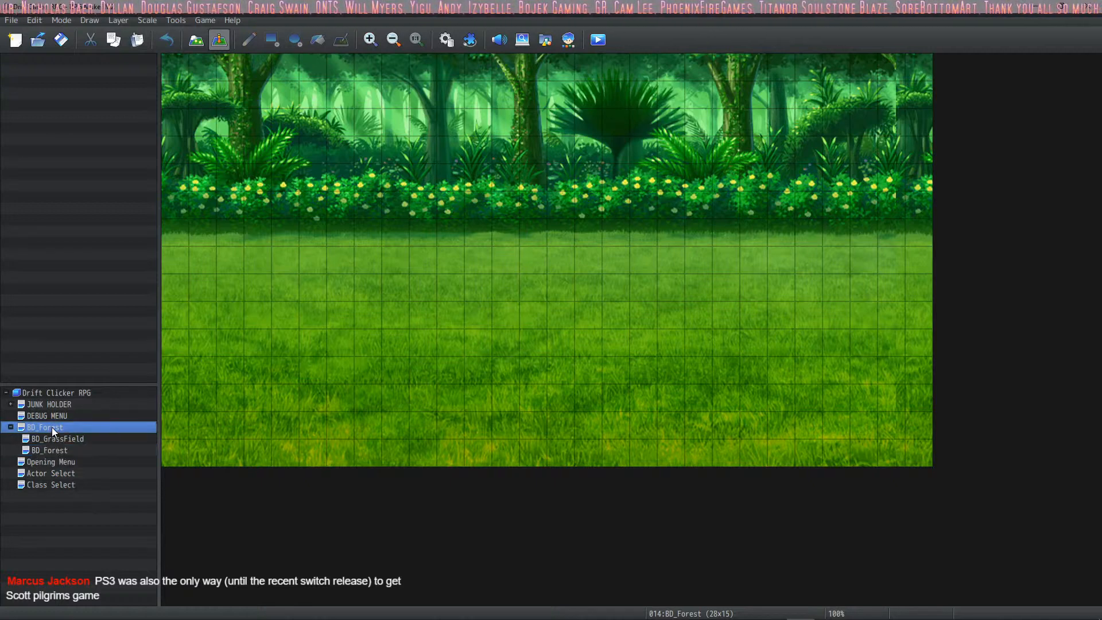
Rename the parent BD_Forest map, setting both its name and display name to BACKDROPS
{"action": "right_click", "coordinate": [54, 431]}
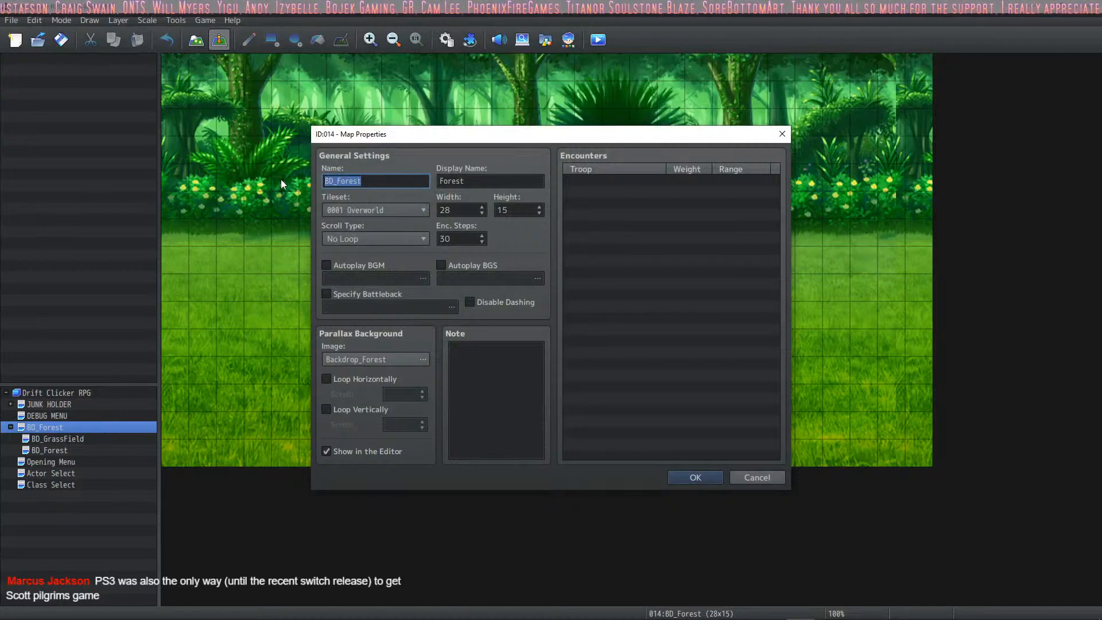
{"action": "type", "text": "BACKDROPS"}
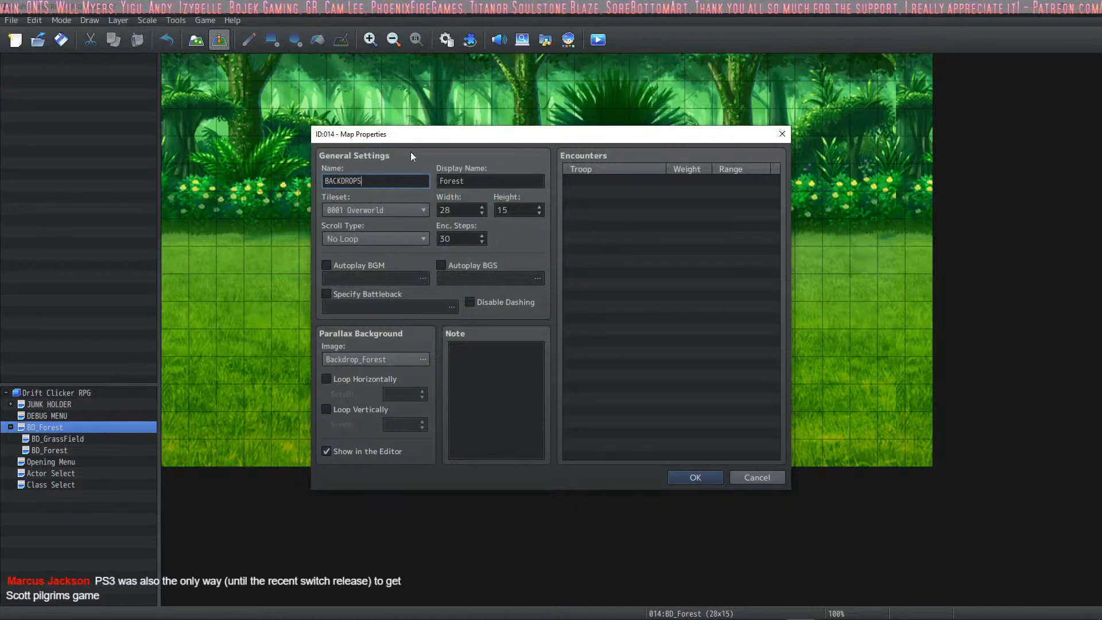
{"action": "key", "text": "Tab"}
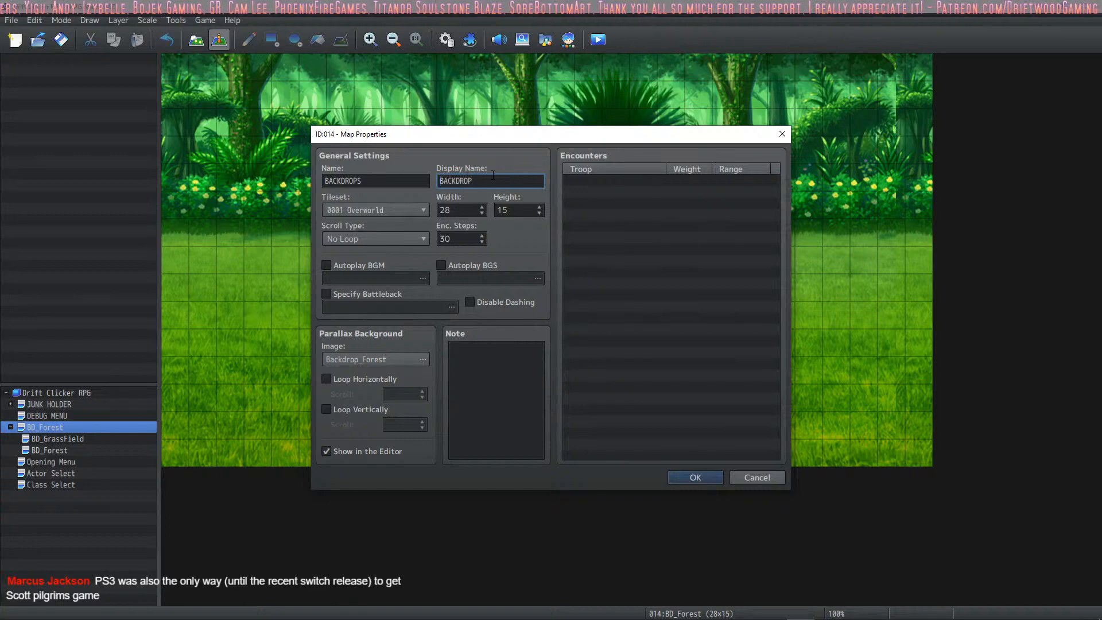
{"action": "left_click", "coordinate": [695, 479]}
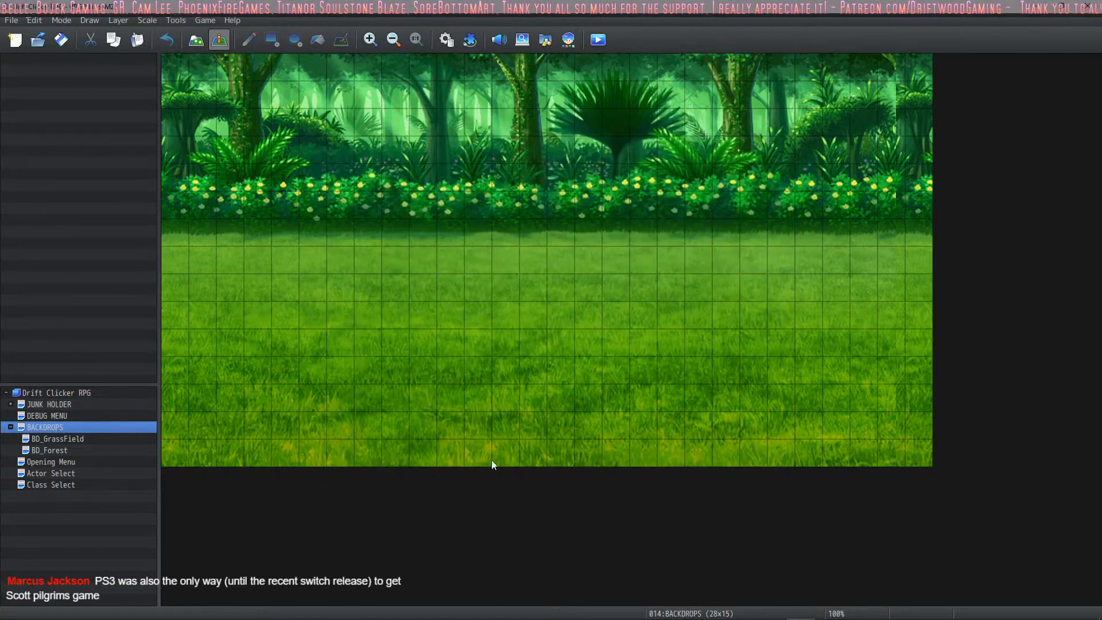
{"action": "right_click", "coordinate": [47, 426]}
{"action": "left_click", "coordinate": [78, 429]}
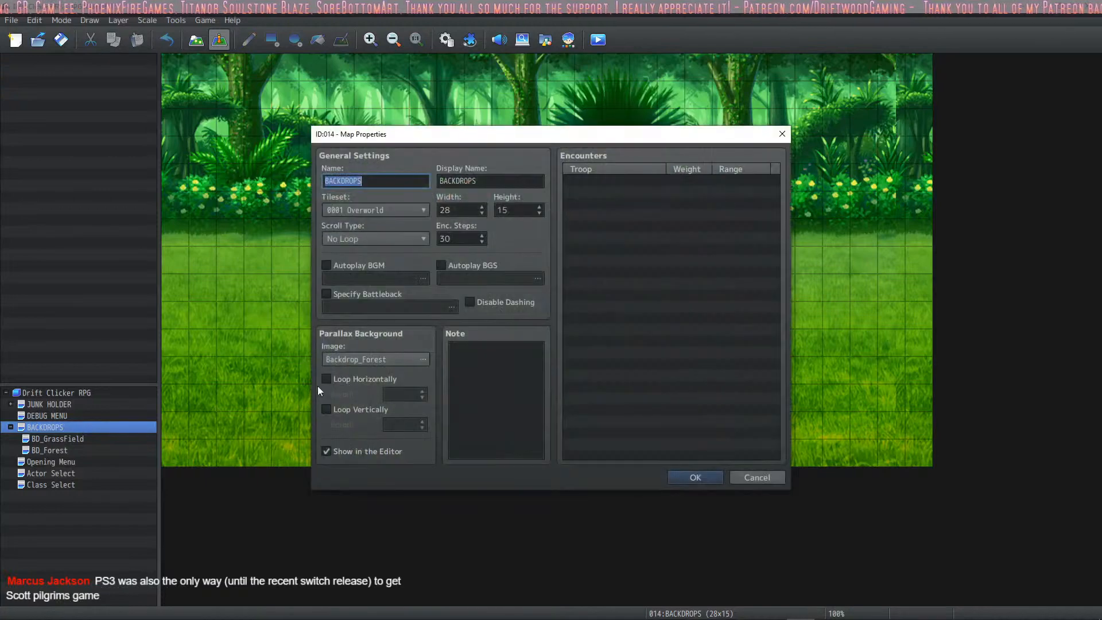
{"action": "left_click", "coordinate": [680, 476]}
Compare the BD_GrassField and BD_Forest child maps and their parent, finishing on BD_Forest
{"action": "left_click", "coordinate": [70, 440]}
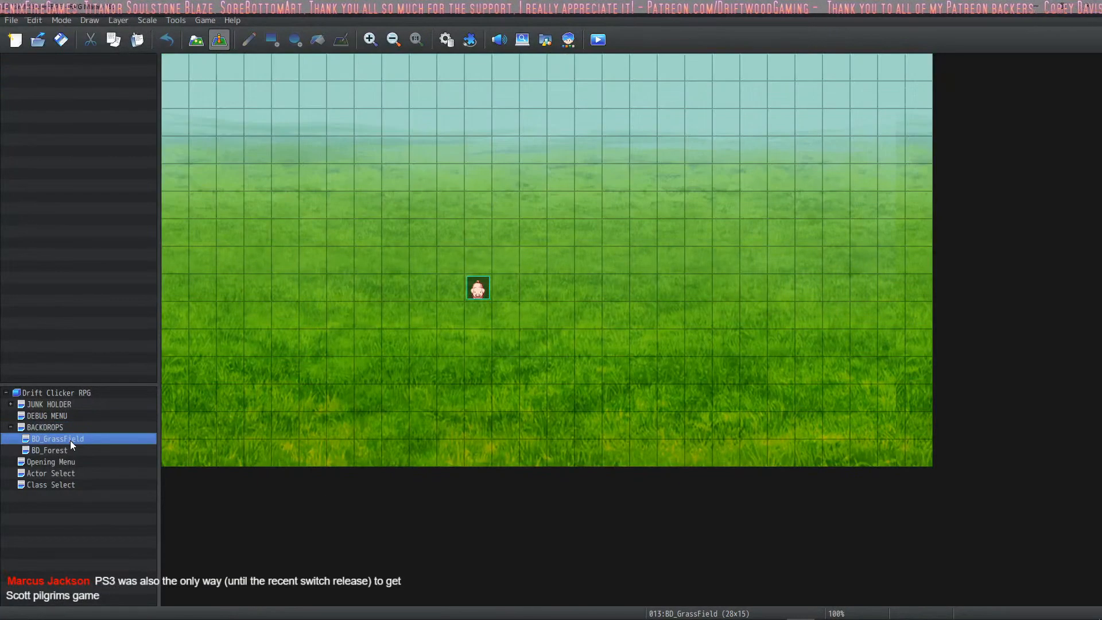
{"action": "left_click", "coordinate": [65, 450]}
{"action": "left_click", "coordinate": [73, 440]}
{"action": "left_click", "coordinate": [75, 431]}
{"action": "left_click", "coordinate": [74, 439]}
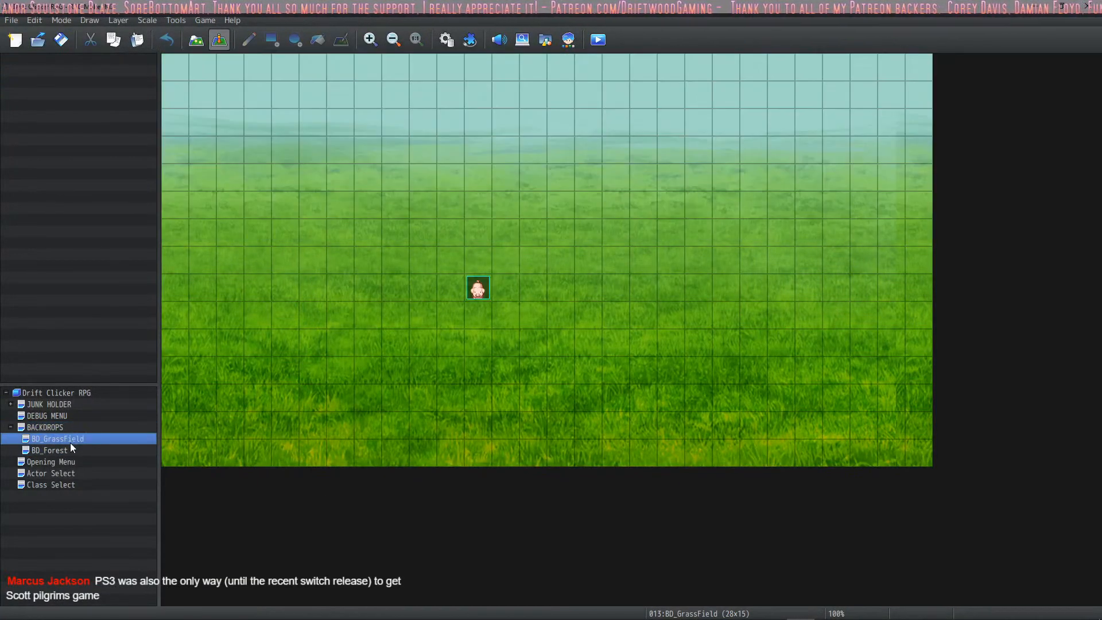
{"action": "left_click", "coordinate": [71, 450]}
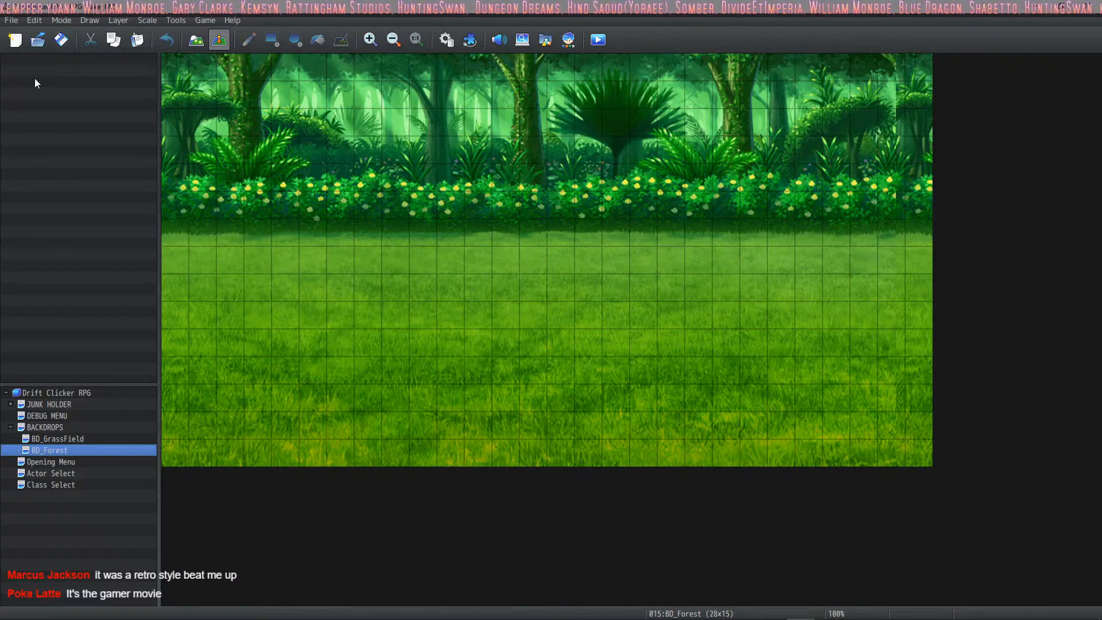
Switch to the Photoshop backdrop composition and add a new empty layer above the Forest layer
{"action": "left_click", "coordinate": [523, 611]}
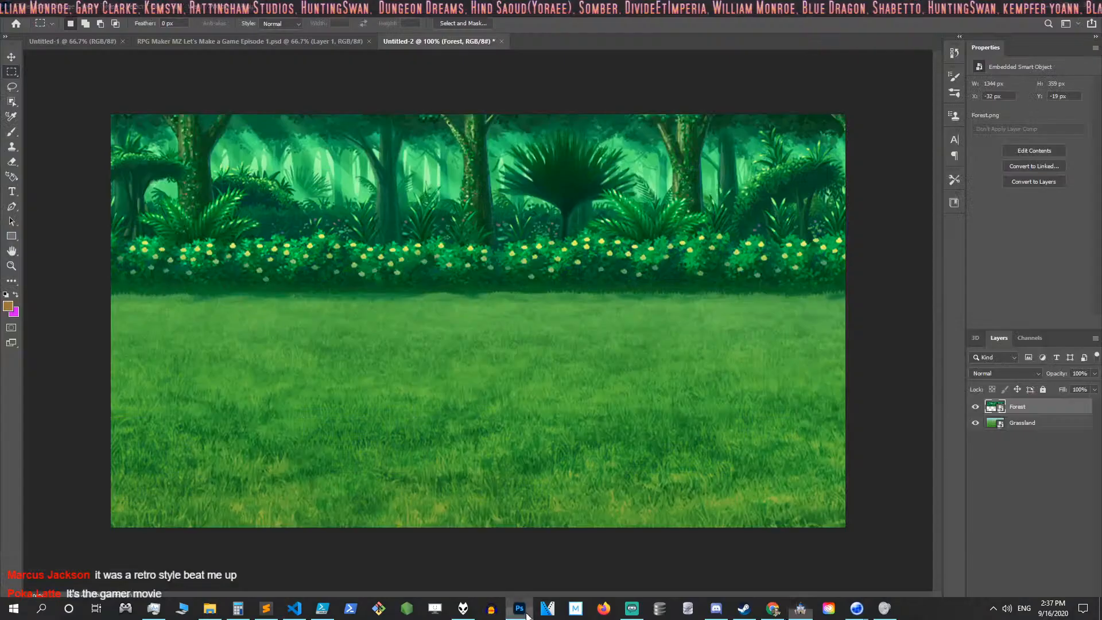
{"action": "left_click", "coordinate": [26, 7]}
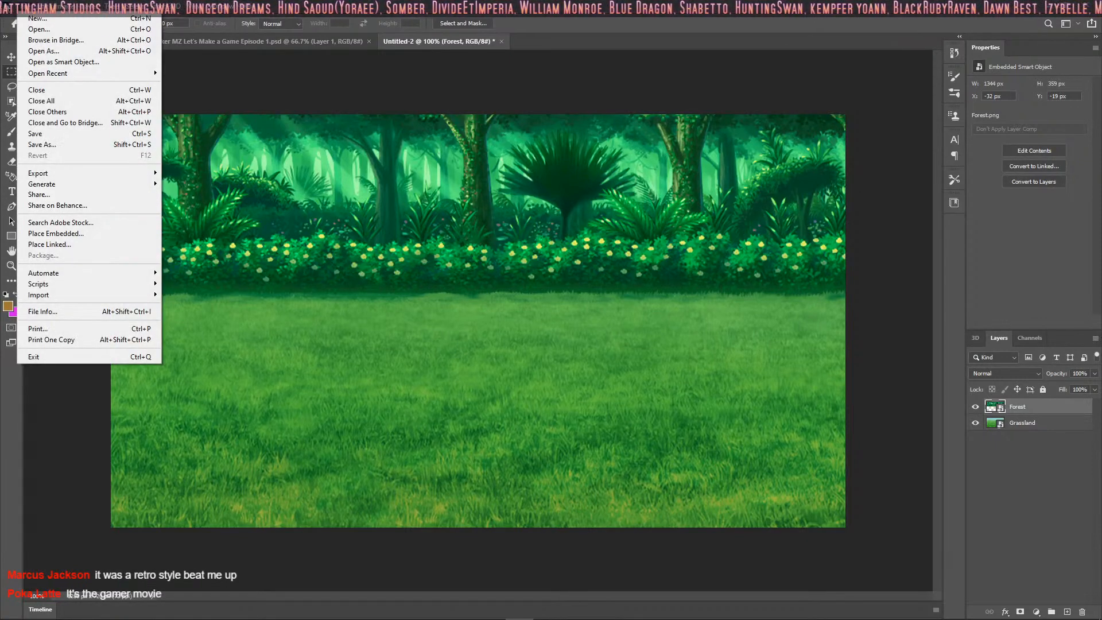
{"action": "left_click", "coordinate": [30, 145]}
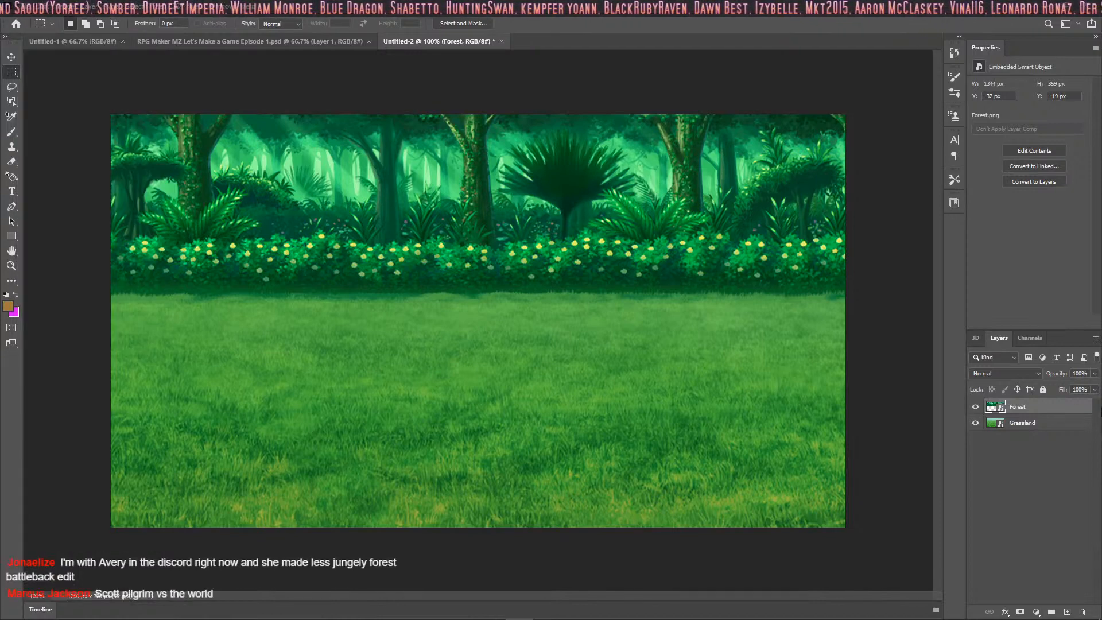
{"action": "left_click", "coordinate": [1019, 410], "text": "ctrl"}
{"action": "left_click", "coordinate": [1022, 409], "text": "ctrl"}
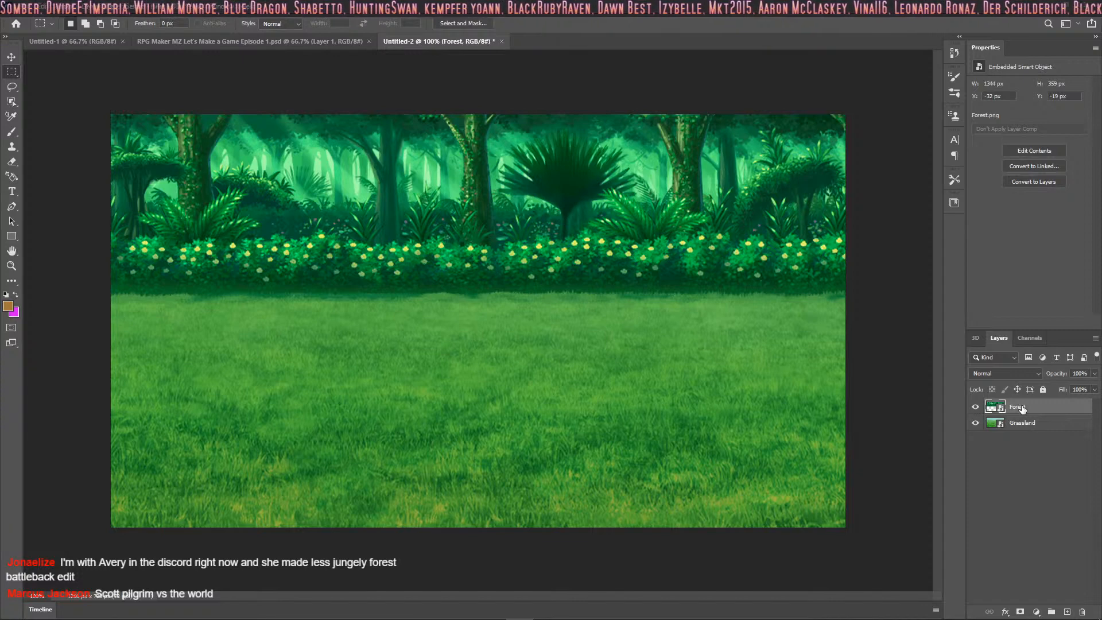
{"action": "key", "text": "ctrl+shift+n"}
{"action": "key", "text": "Return"}
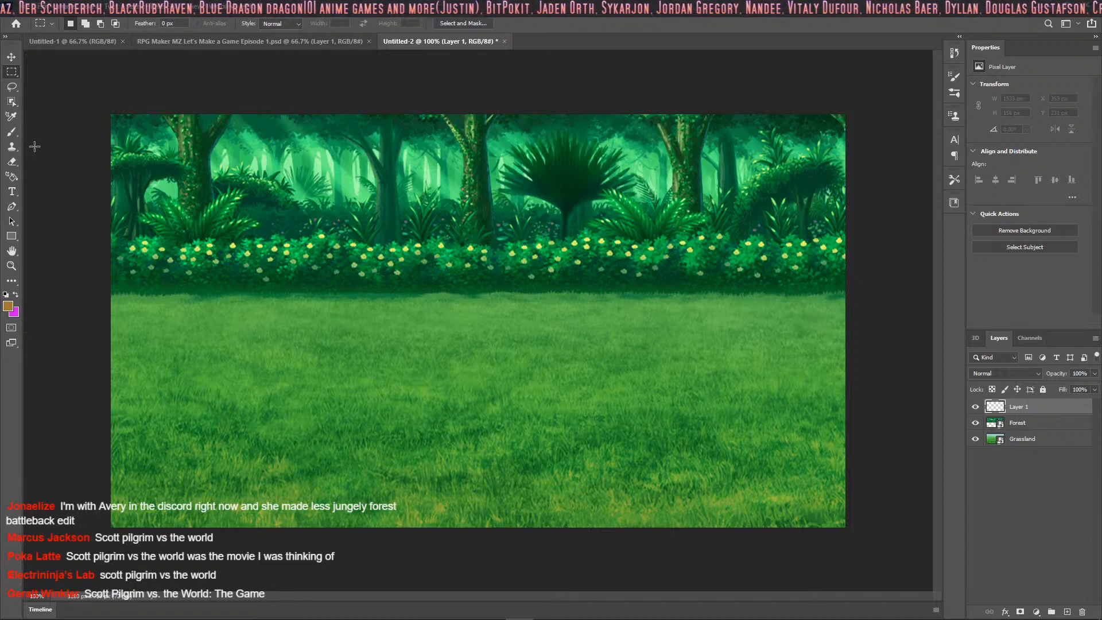
Place the Fort2.png floor image from the project's img/battlebacks1 folder as an embedded object
{"action": "left_click", "coordinate": [10, 7]}
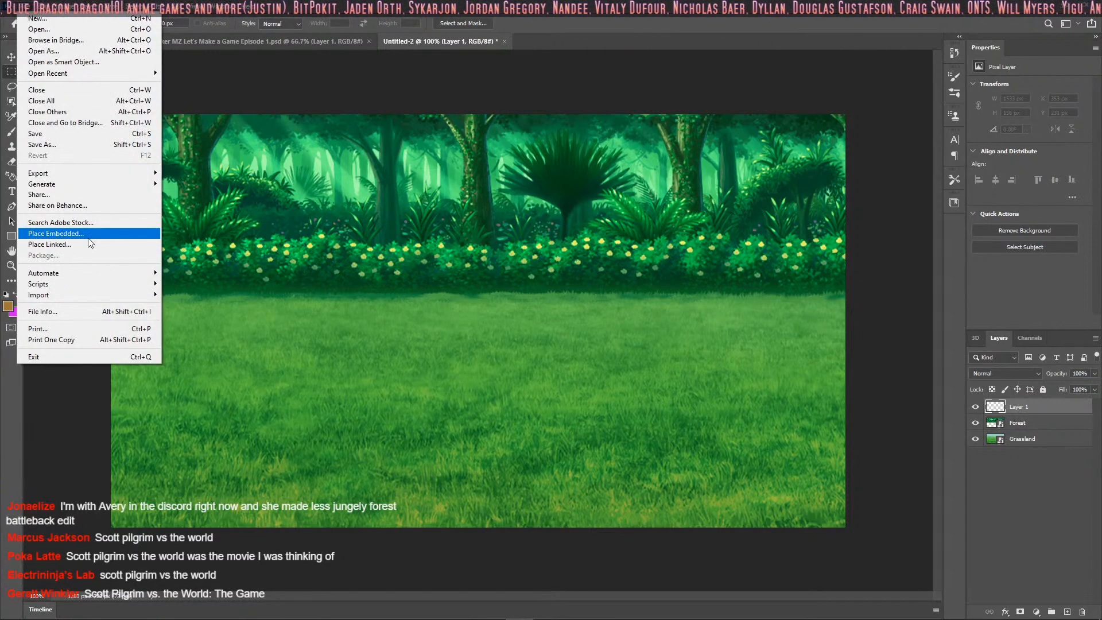
{"action": "left_click", "coordinate": [55, 233]}
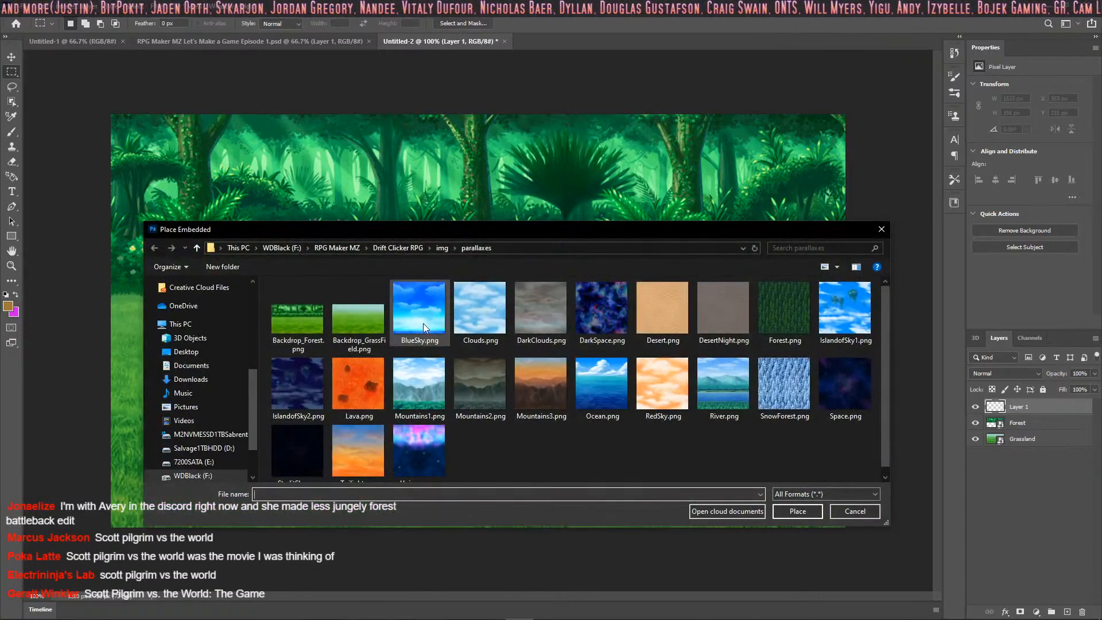
{"action": "left_click", "coordinate": [440, 248]}
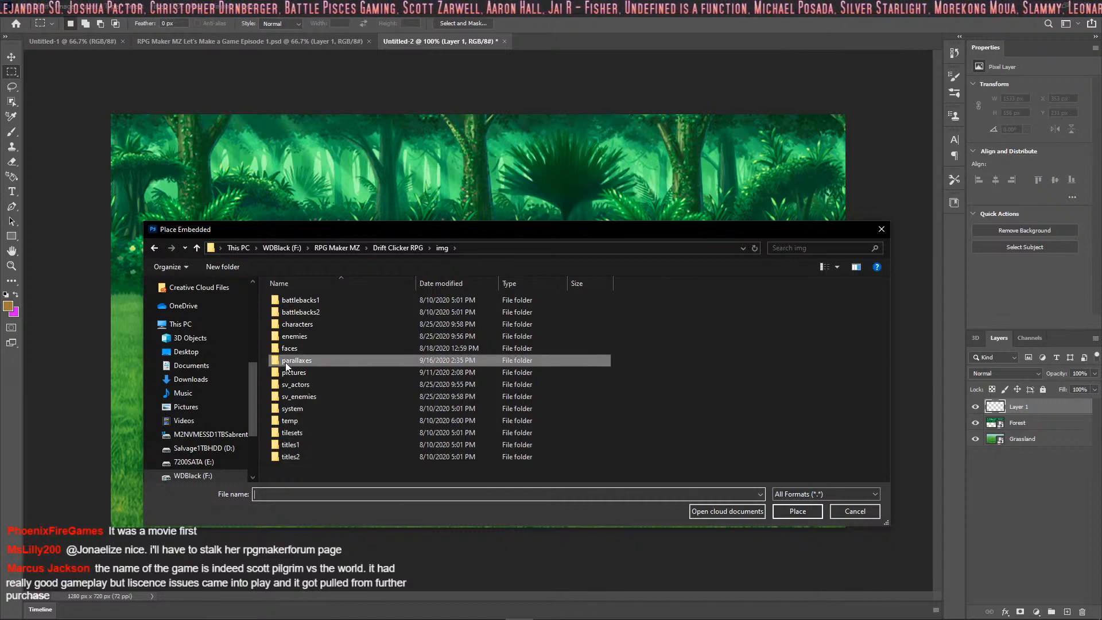
{"action": "double_click", "coordinate": [327, 303]}
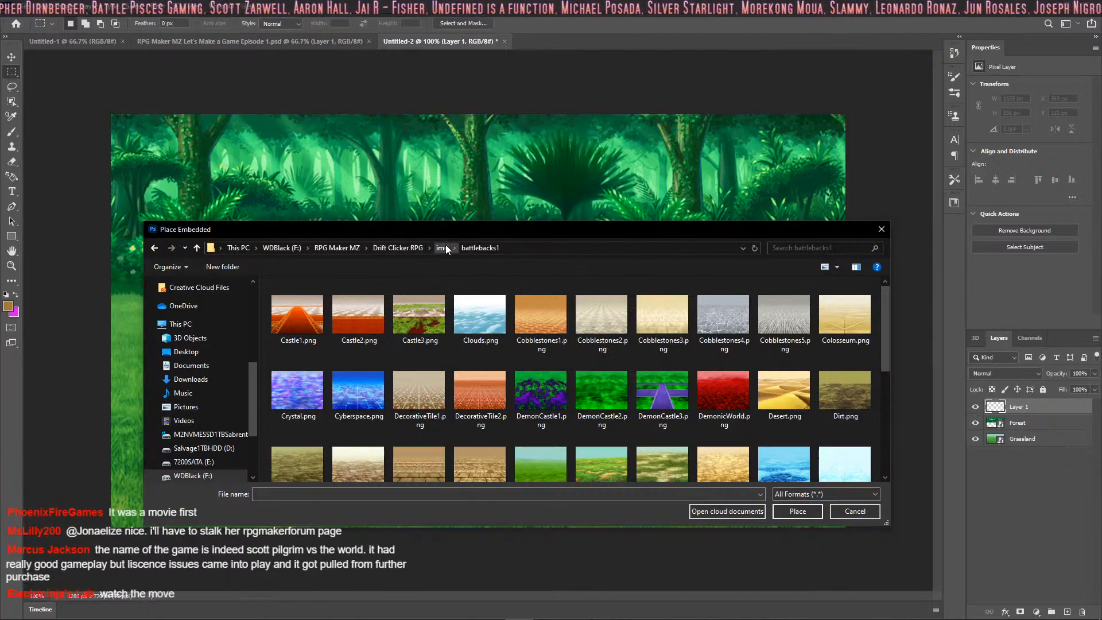
{"action": "scroll", "coordinate": [647, 326], "scroll_direction": "down", "scroll_amount": 2}
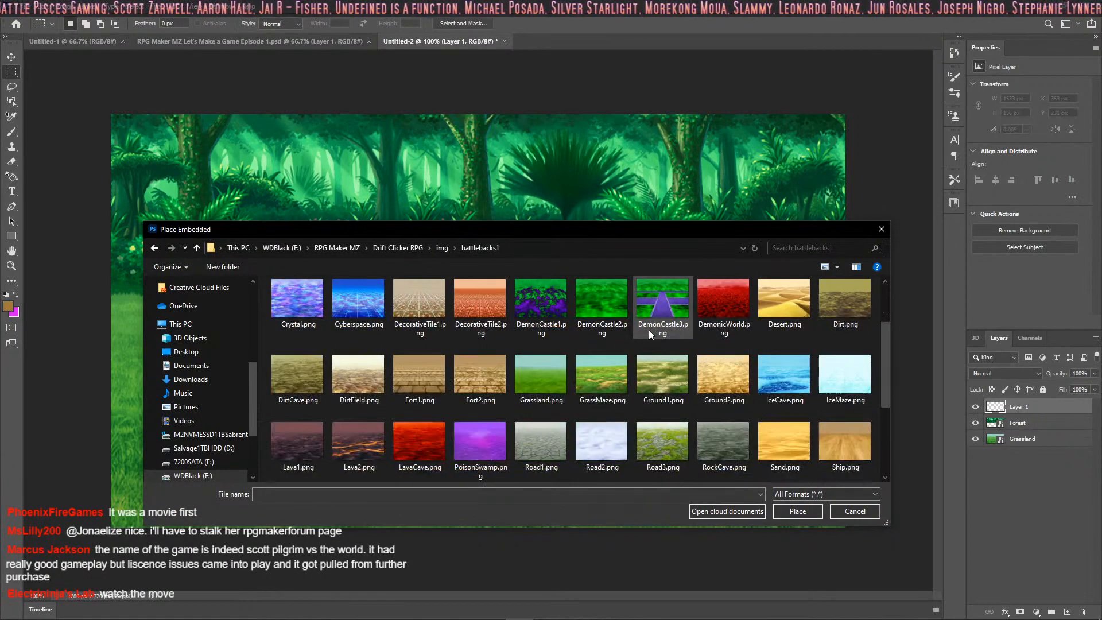
{"action": "scroll", "coordinate": [649, 329], "scroll_direction": "up", "scroll_amount": 2}
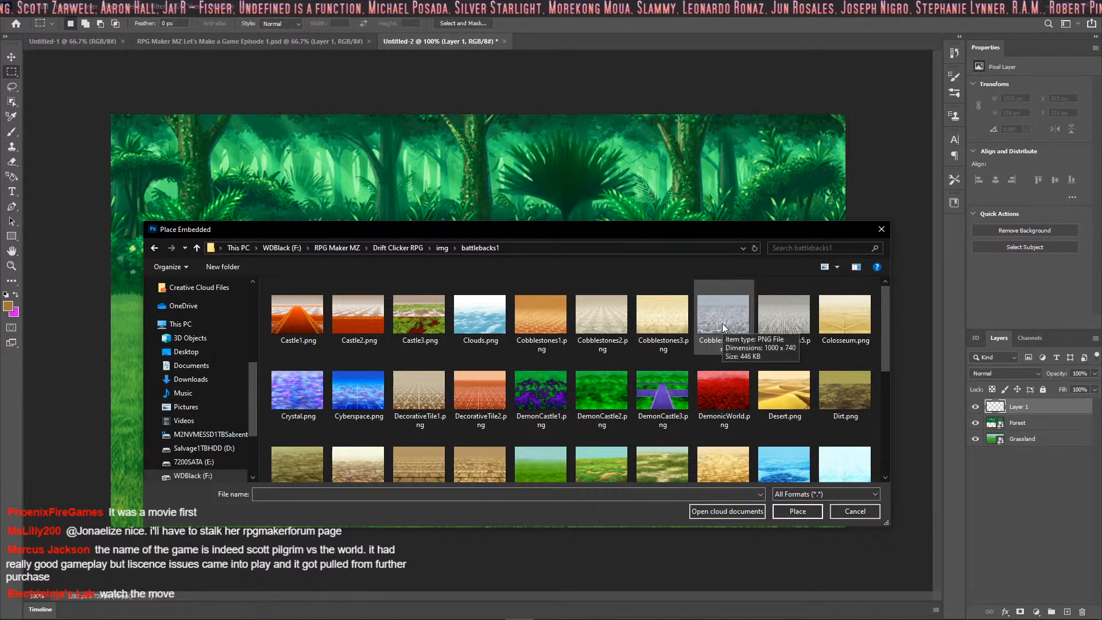
{"action": "scroll", "coordinate": [602, 356], "scroll_direction": "down", "scroll_amount": 2}
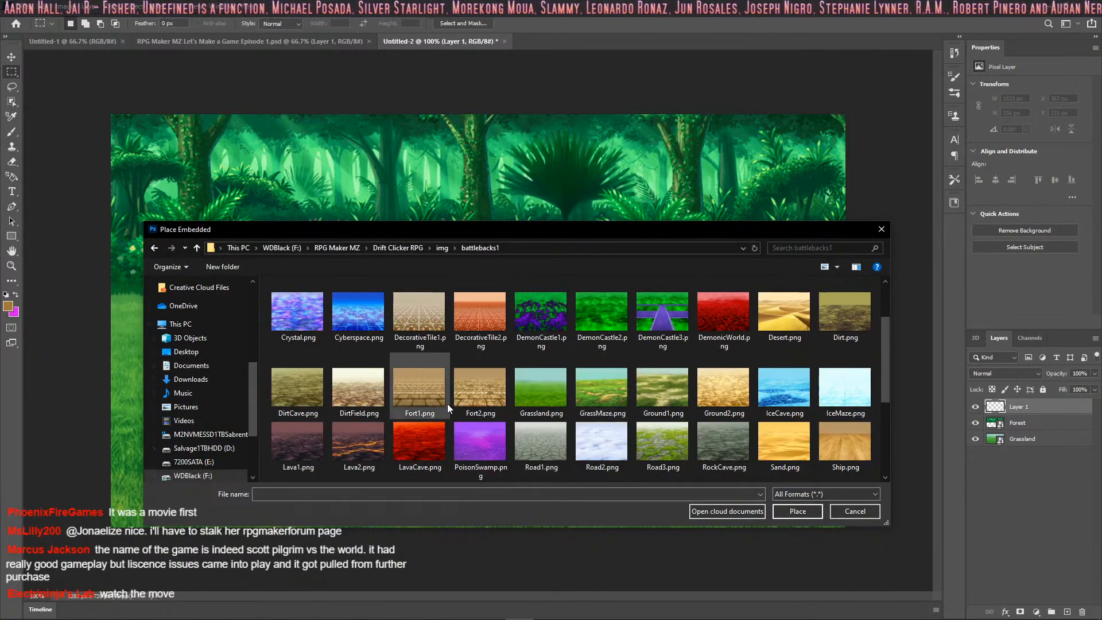
{"action": "left_click", "coordinate": [474, 388]}
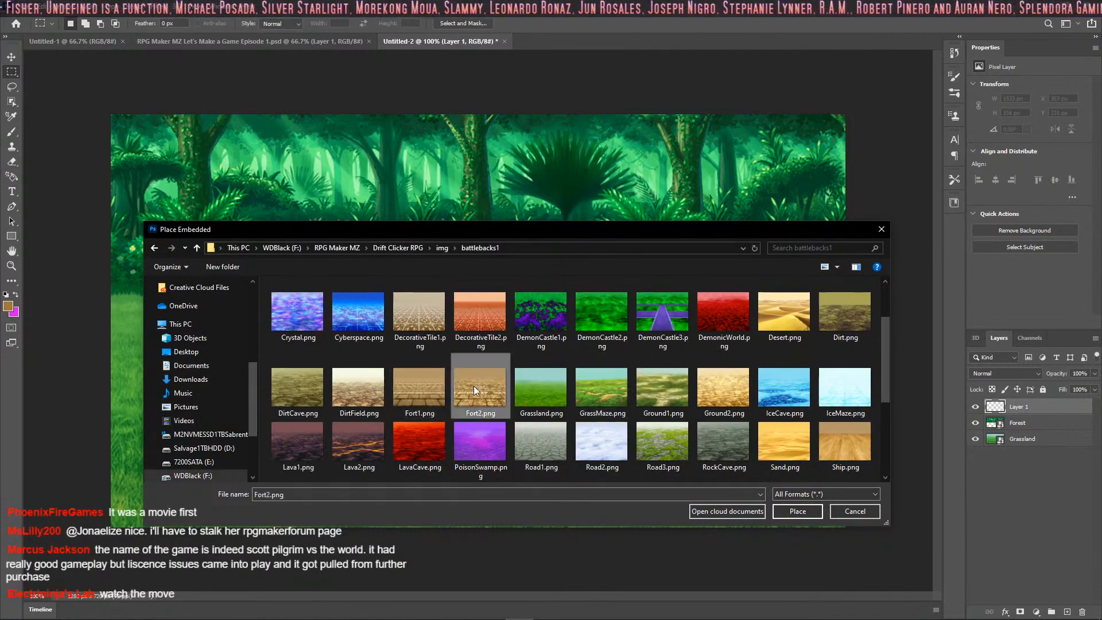
{"action": "scroll", "coordinate": [474, 385], "scroll_direction": "down", "scroll_amount": 3}
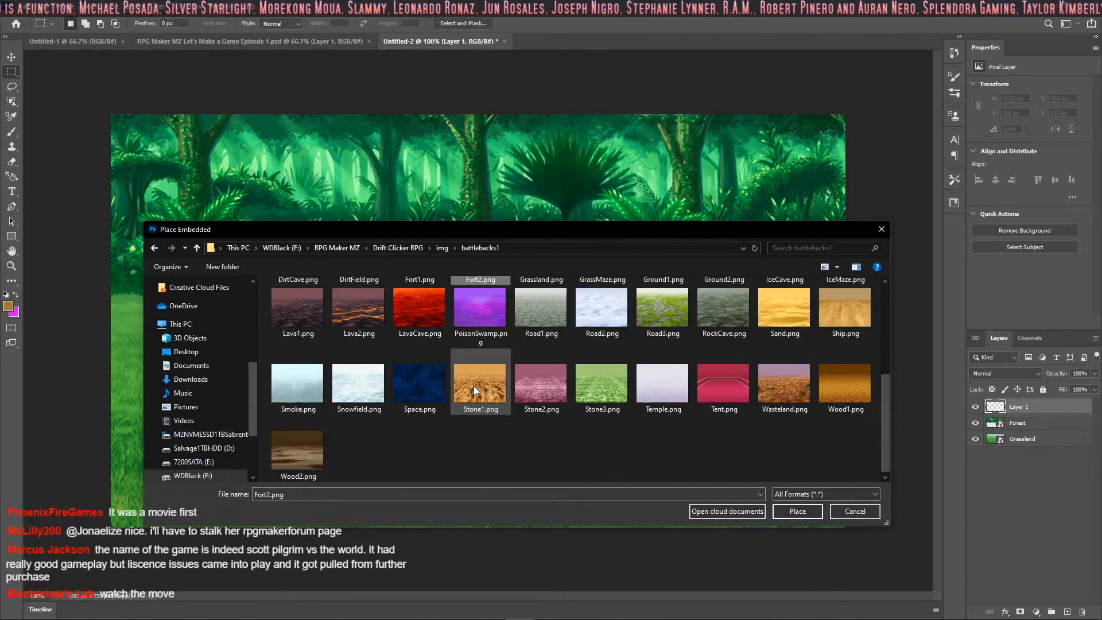
{"action": "scroll", "coordinate": [474, 385], "scroll_direction": "up", "scroll_amount": 3}
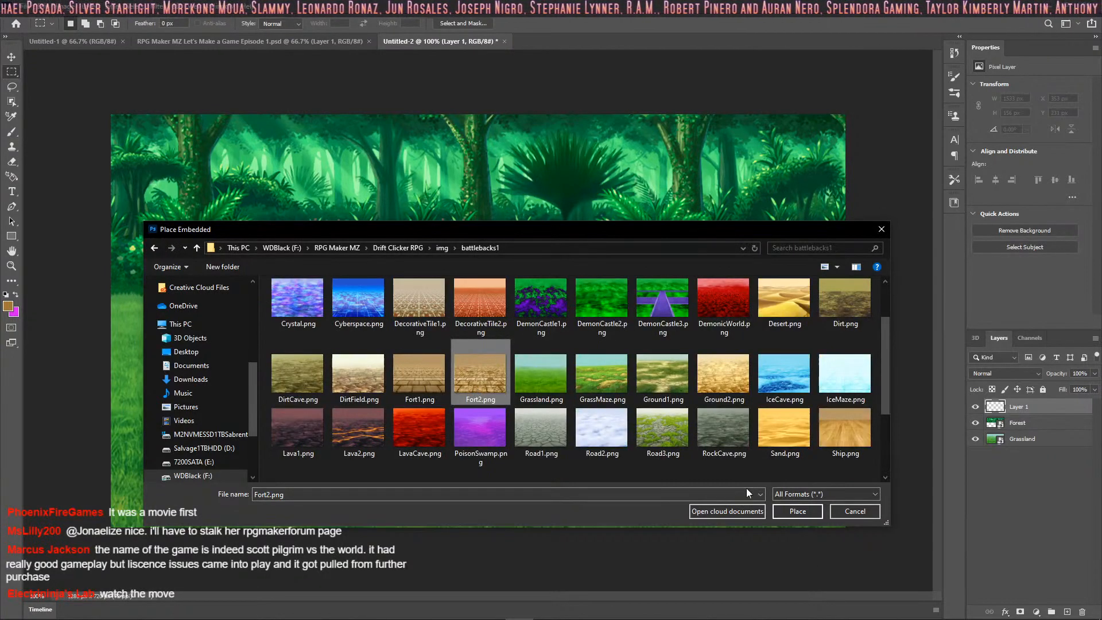
{"action": "left_click", "coordinate": [797, 510]}
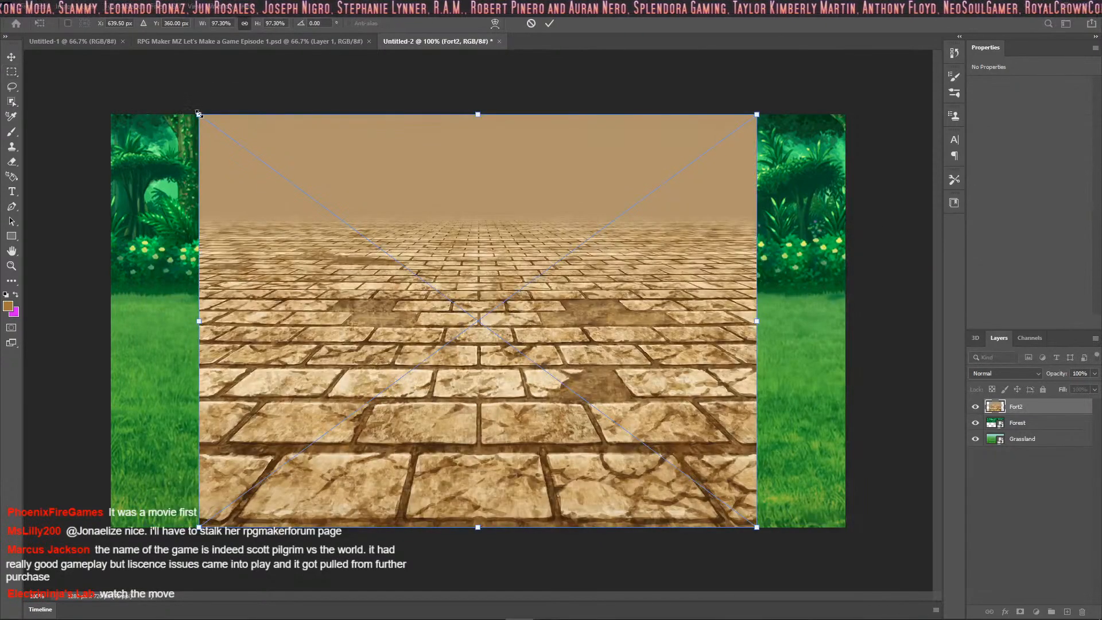
Scale the placed Fort2 image to about 132% so it covers the whole canvas, and commit the transform
{"action": "left_click_drag", "start_coordinate": [208, 113], "coordinate": [113, 48]}
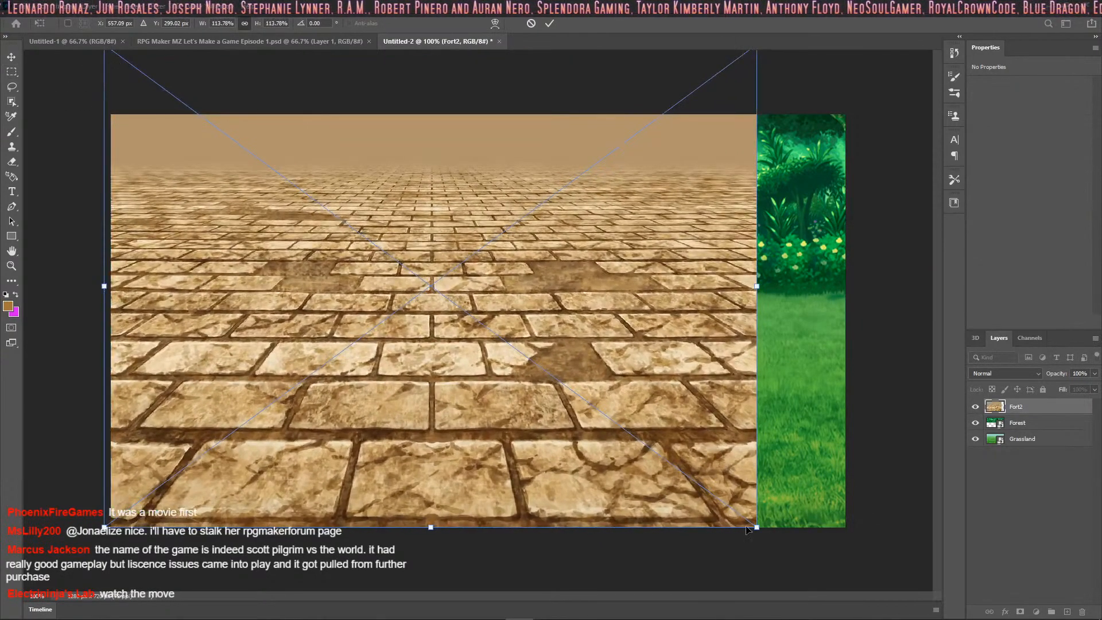
{"action": "left_click_drag", "start_coordinate": [756, 526], "coordinate": [866, 611]}
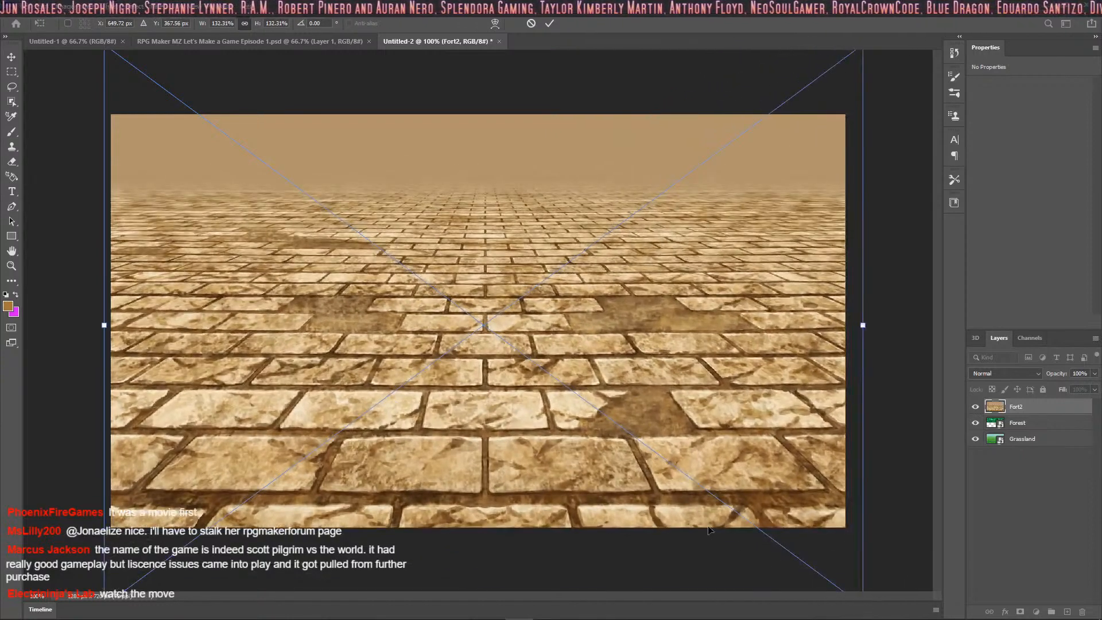
{"action": "left_click", "coordinate": [553, 25]}
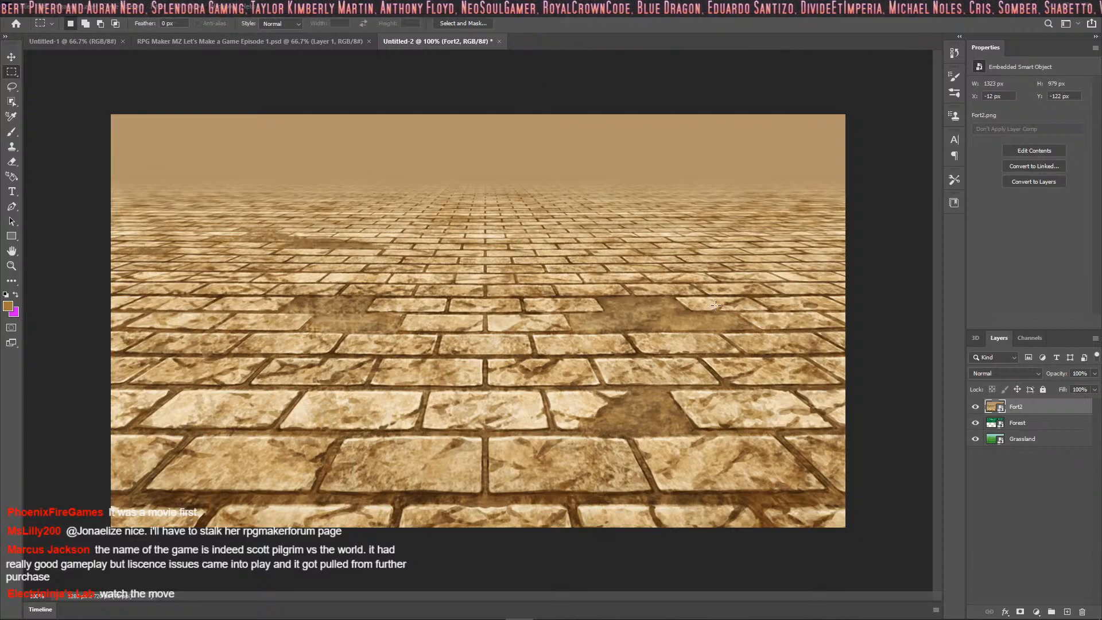
Add a new layer above Fort2 and place the embedded Town1.png image from the project's img/battlebacks2 folder
{"action": "key", "text": "ctrl+shift+n"}
{"action": "key", "text": "Return"}
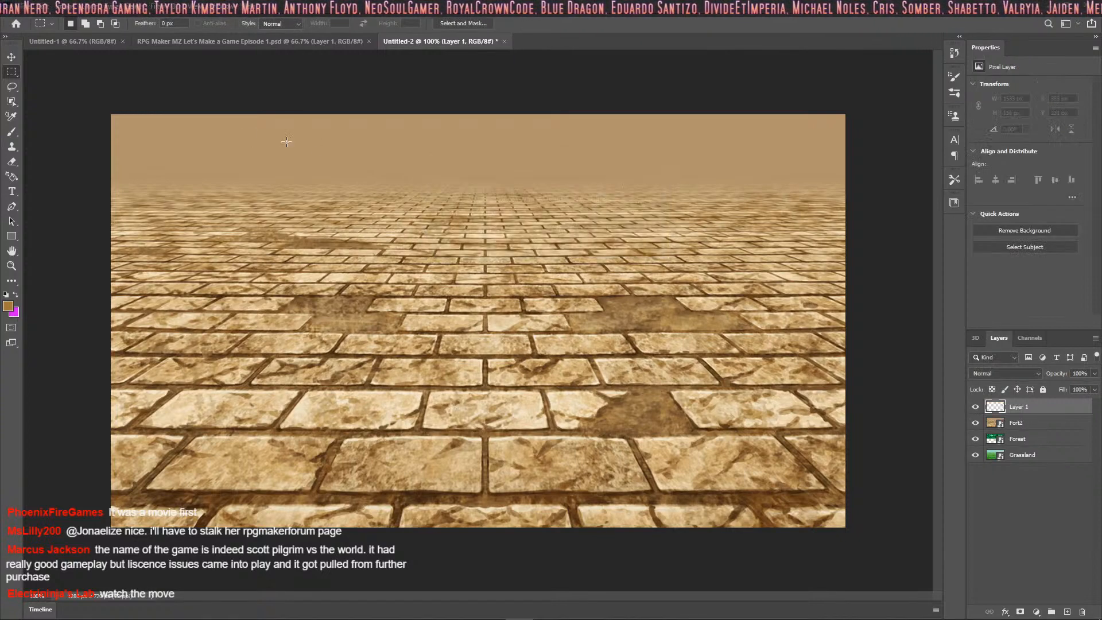
{"action": "left_click", "coordinate": [23, 7]}
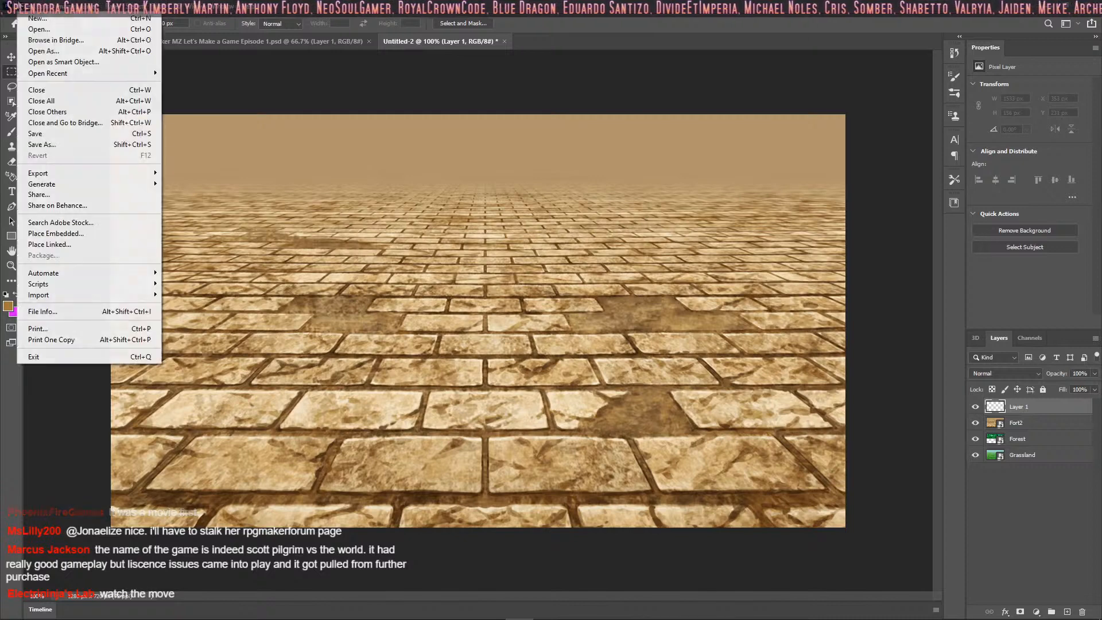
{"action": "left_click", "coordinate": [78, 231]}
{"action": "left_click", "coordinate": [442, 249]}
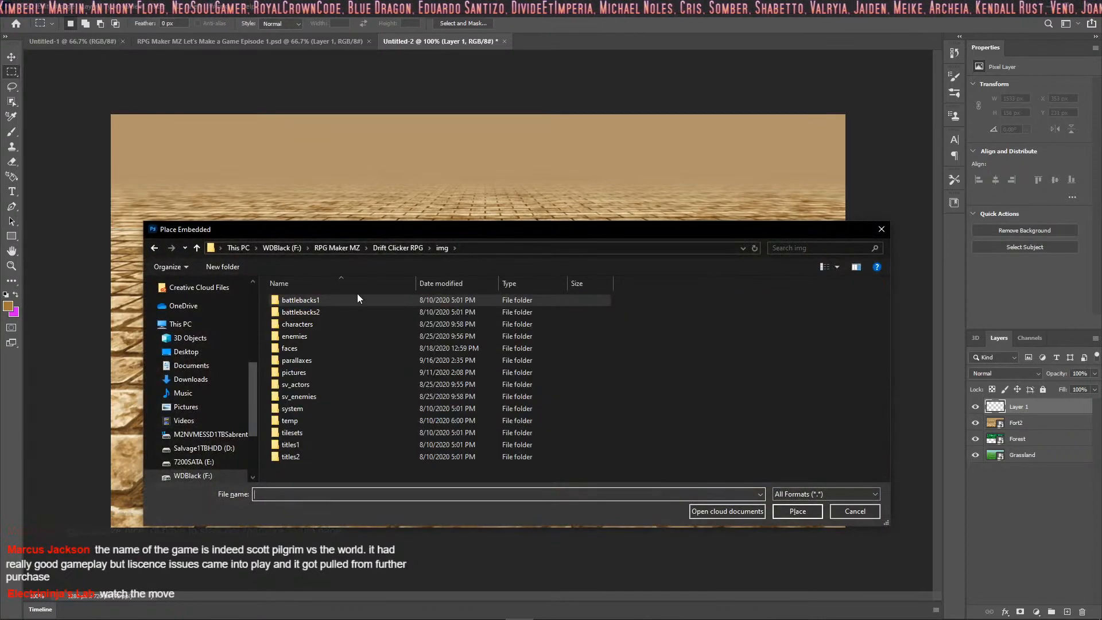
{"action": "double_click", "coordinate": [326, 309]}
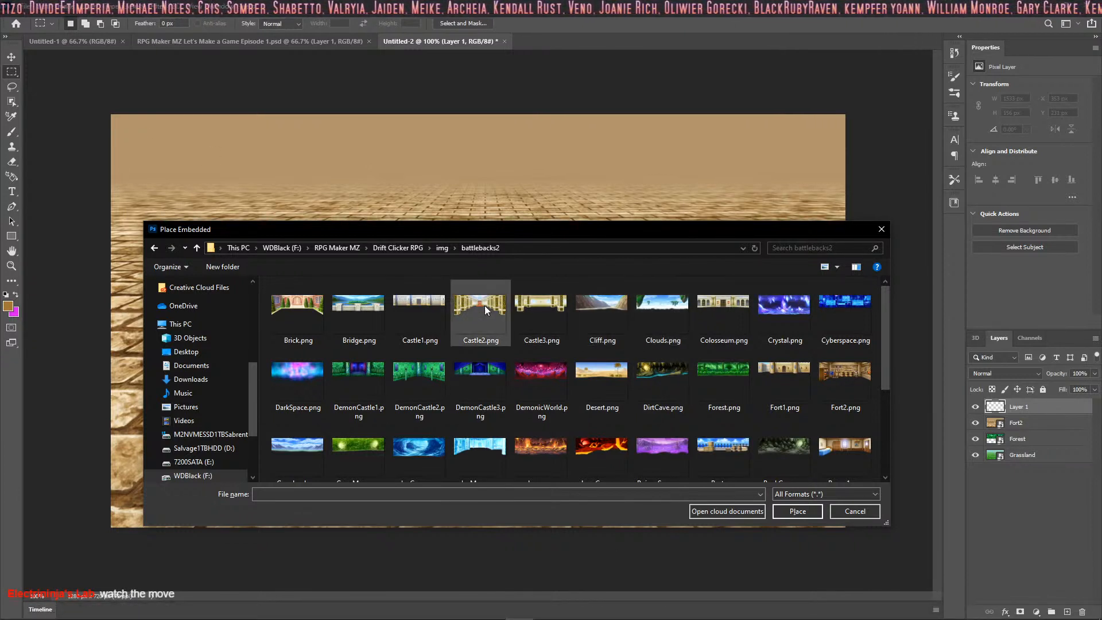
{"action": "scroll", "coordinate": [521, 308], "scroll_direction": "down", "scroll_amount": 2}
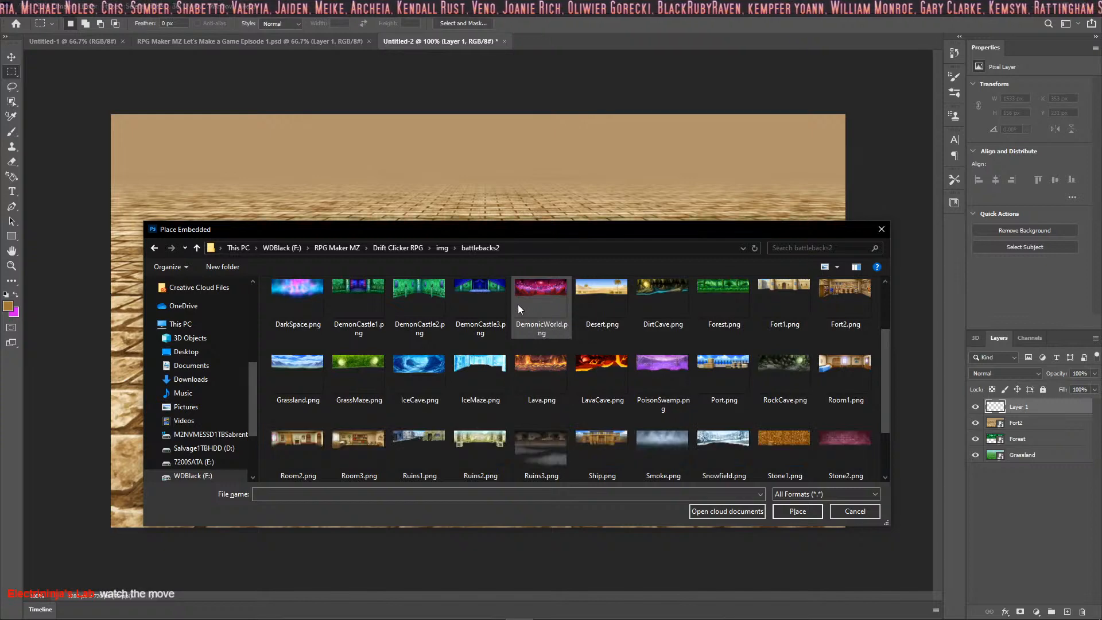
{"action": "scroll", "coordinate": [499, 308], "scroll_direction": "down", "scroll_amount": 2}
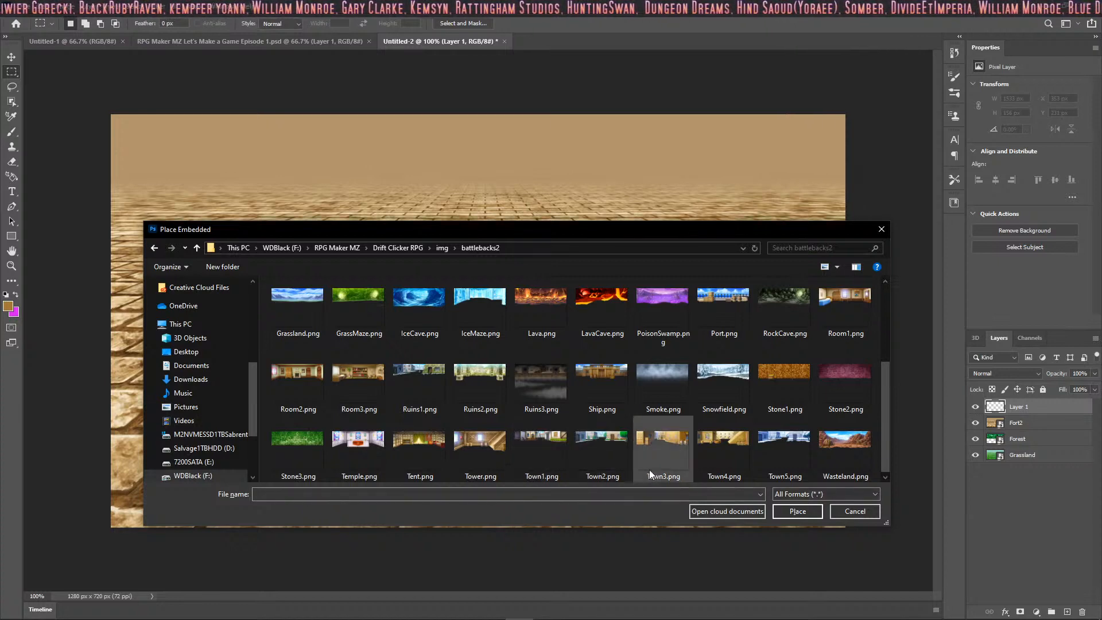
{"action": "left_click", "coordinate": [547, 457]}
{"action": "left_click", "coordinate": [797, 512]}
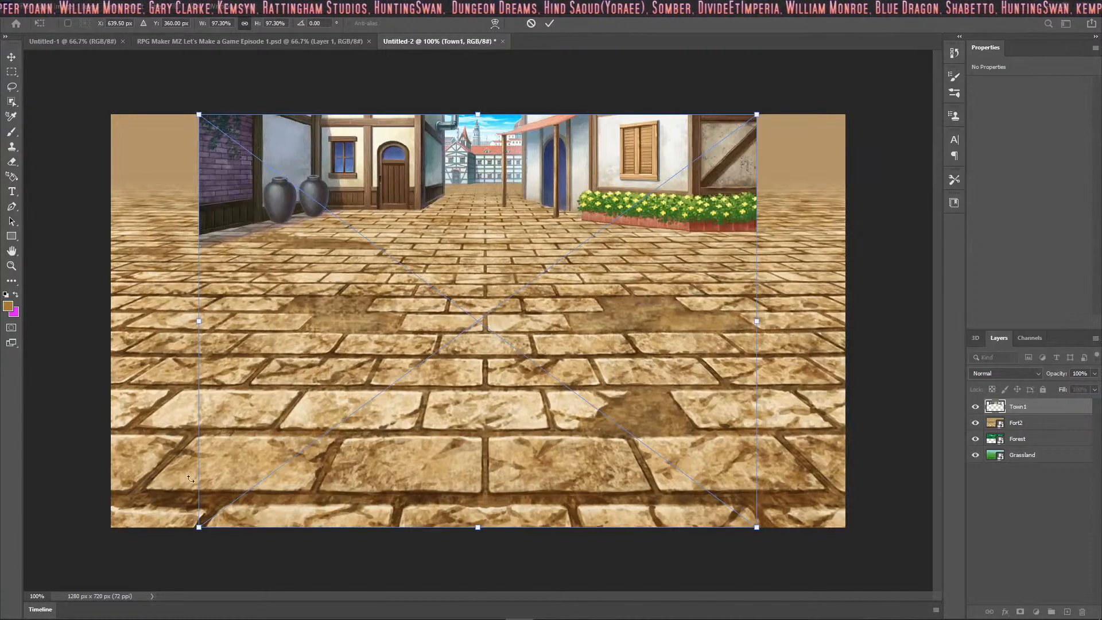
Scale the placed Town1 image to about 134.8% so it spans the canvas width along the upper edge, and commit the transform
{"action": "left_click_drag", "start_coordinate": [198, 527], "coordinate": [97, 603]}
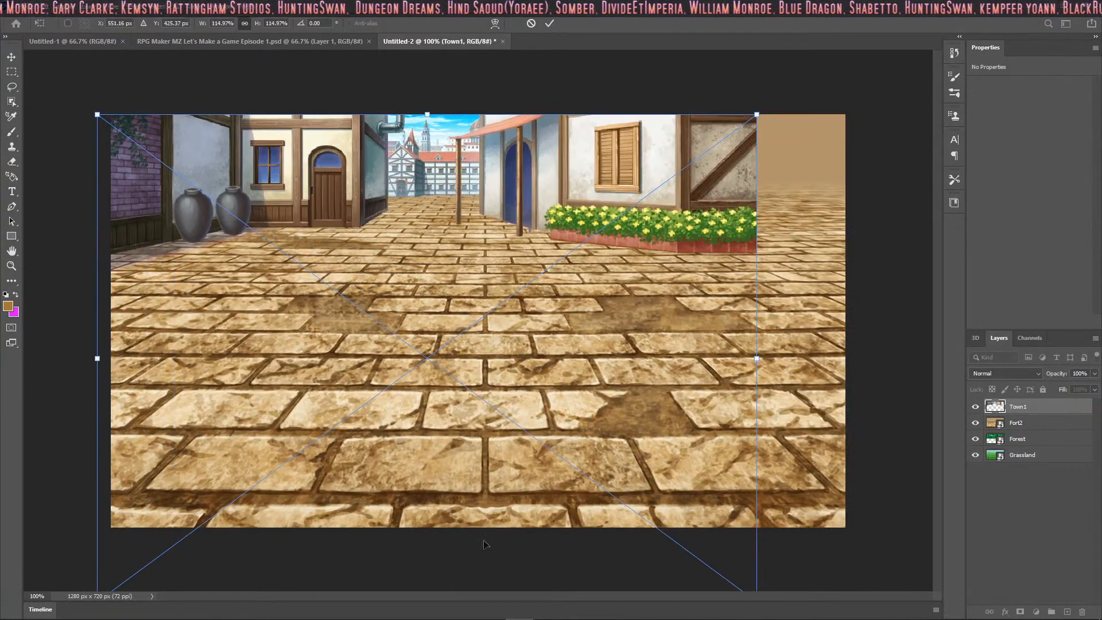
{"action": "left_click_drag", "start_coordinate": [757, 112], "coordinate": [869, 31]}
{"action": "left_click_drag", "start_coordinate": [559, 254], "coordinate": [559, 333]}
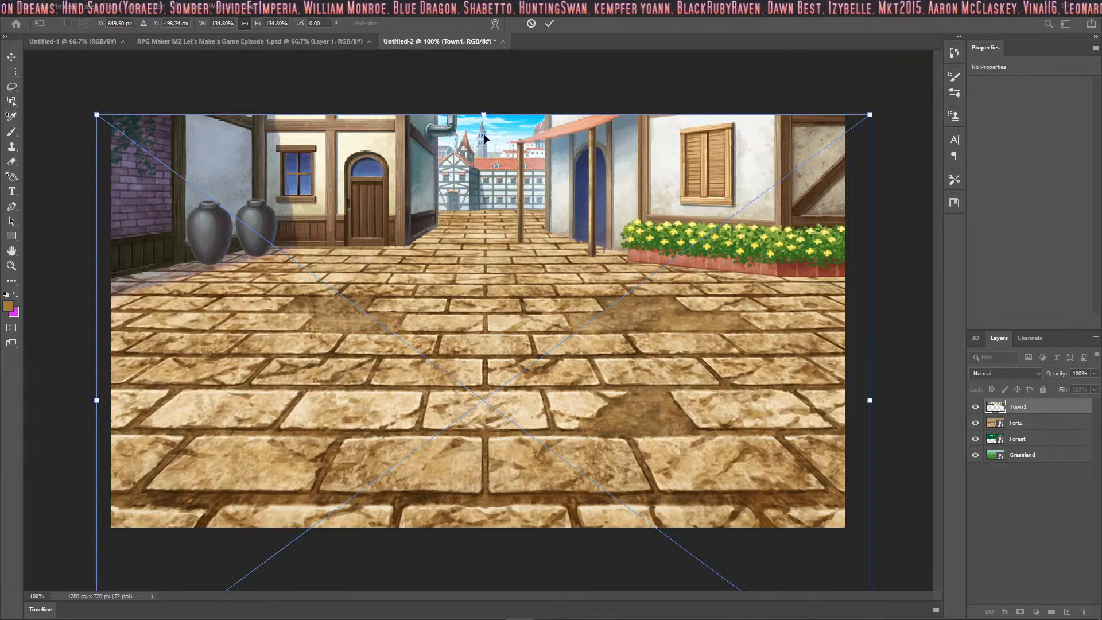
{"action": "left_click", "coordinate": [550, 23]}
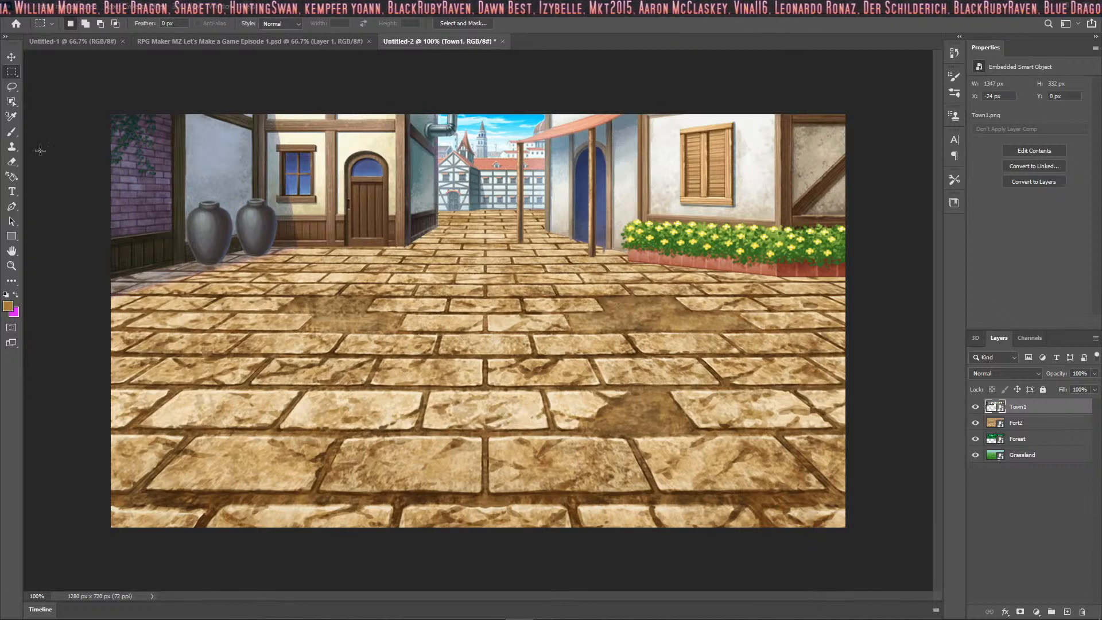
{"action": "left_click", "coordinate": [24, 6]}
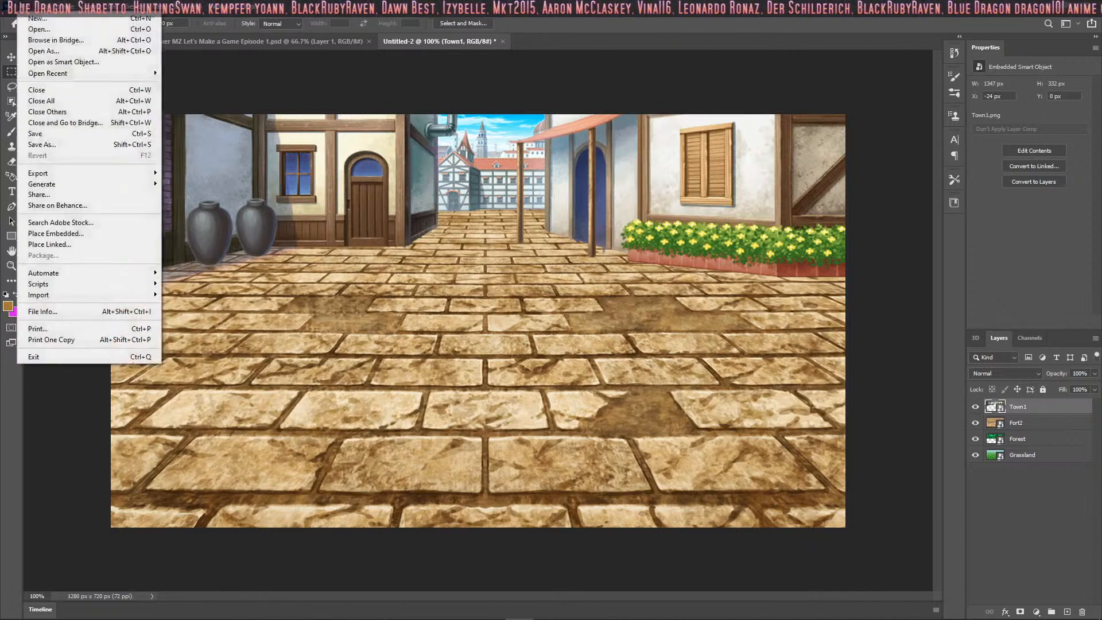
{"action": "left_click", "coordinate": [95, 234]}
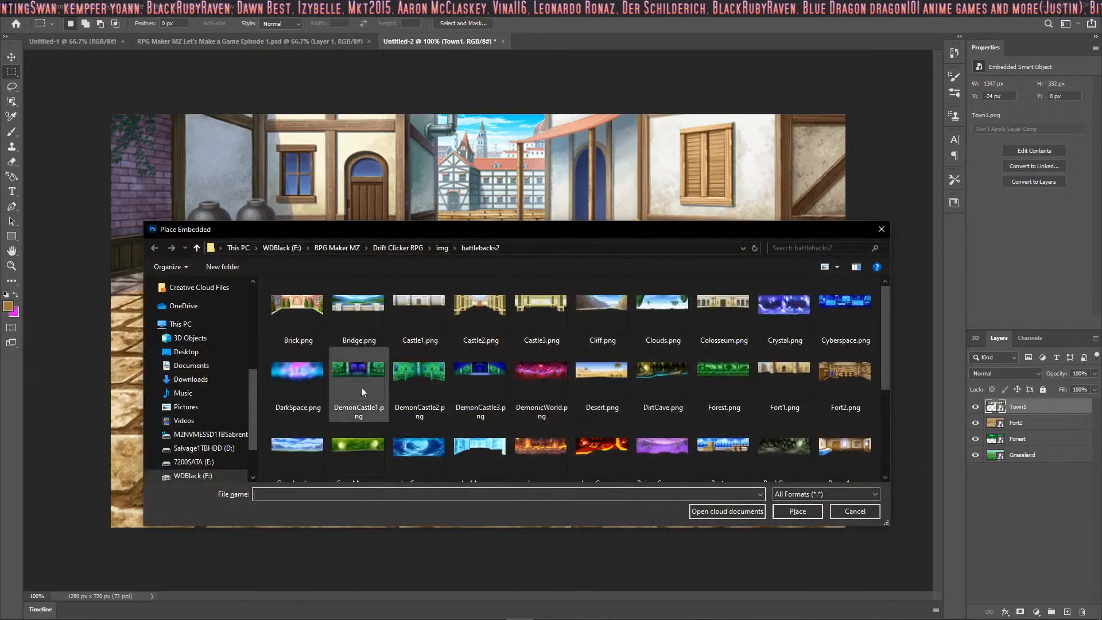
{"action": "left_click", "coordinate": [854, 511]}
Save the composition as BD_Town1.psd in the project's img/parallaxes folder
{"action": "left_click", "coordinate": [24, 6]}
{"action": "left_click", "coordinate": [57, 144]}
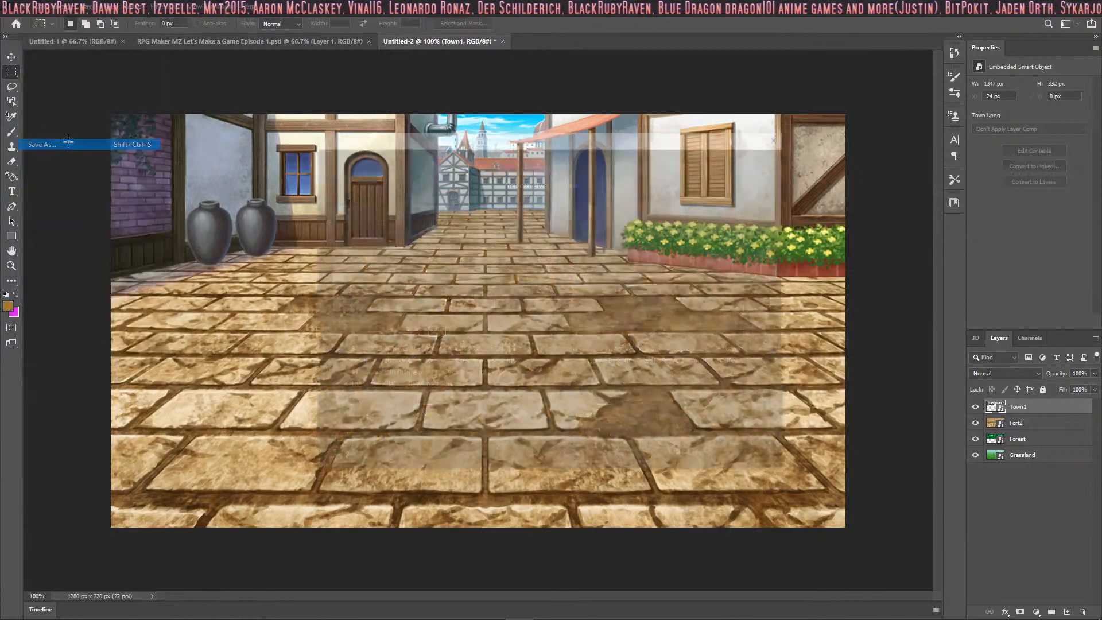
{"action": "left_click", "coordinate": [647, 415]}
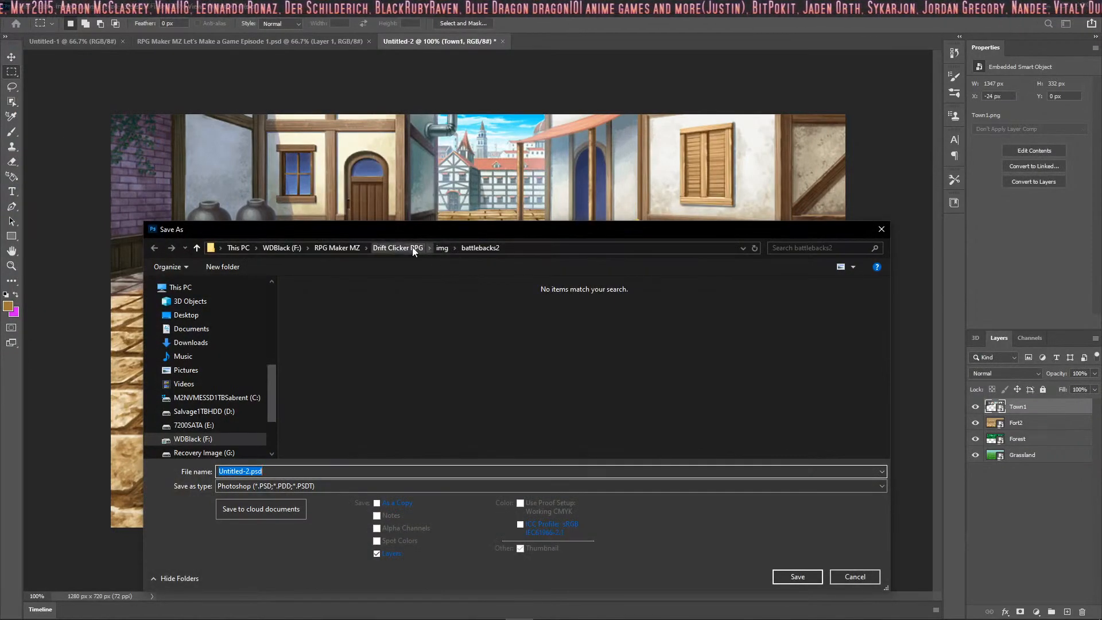
{"action": "left_click", "coordinate": [446, 247]}
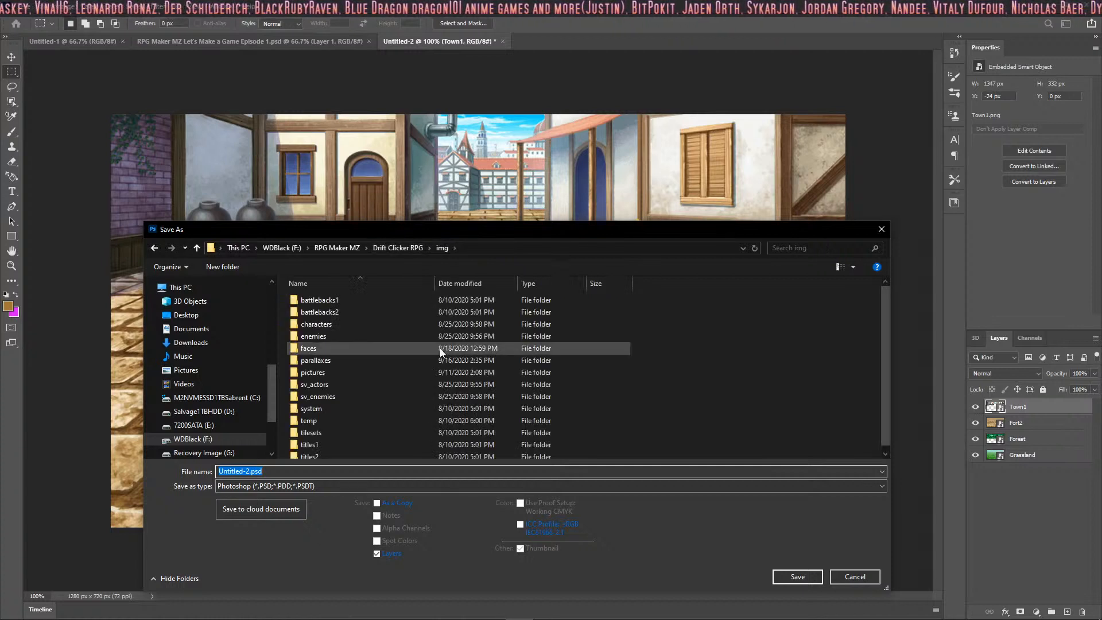
{"action": "double_click", "coordinate": [321, 355]}
{"action": "left_click_drag", "start_coordinate": [218, 471], "coordinate": [239, 474]}
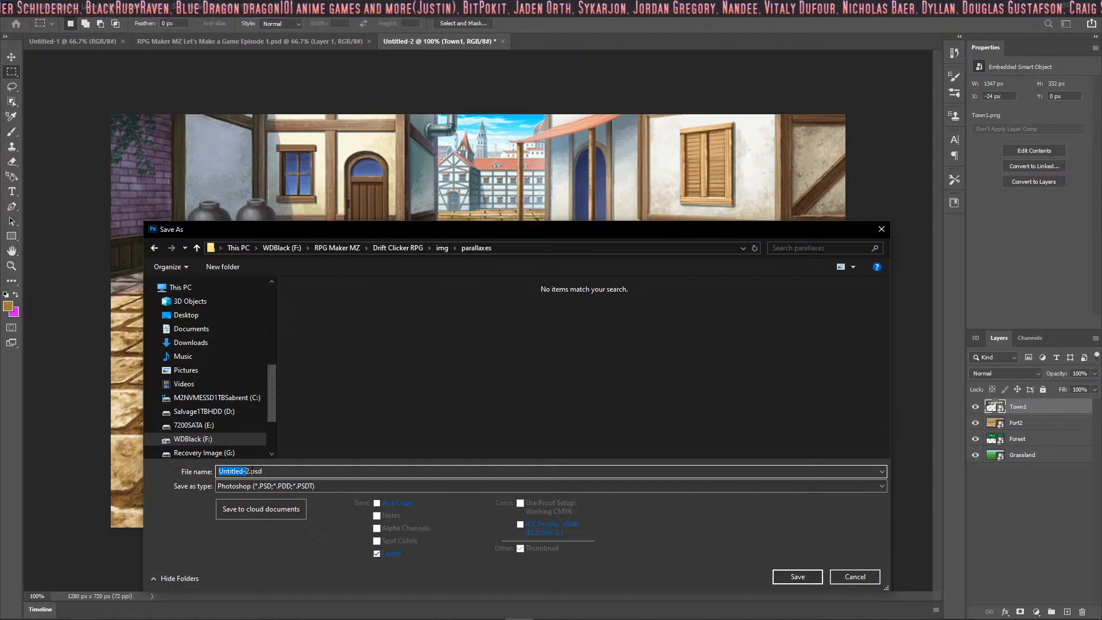
{"action": "type", "text": "Backd"}
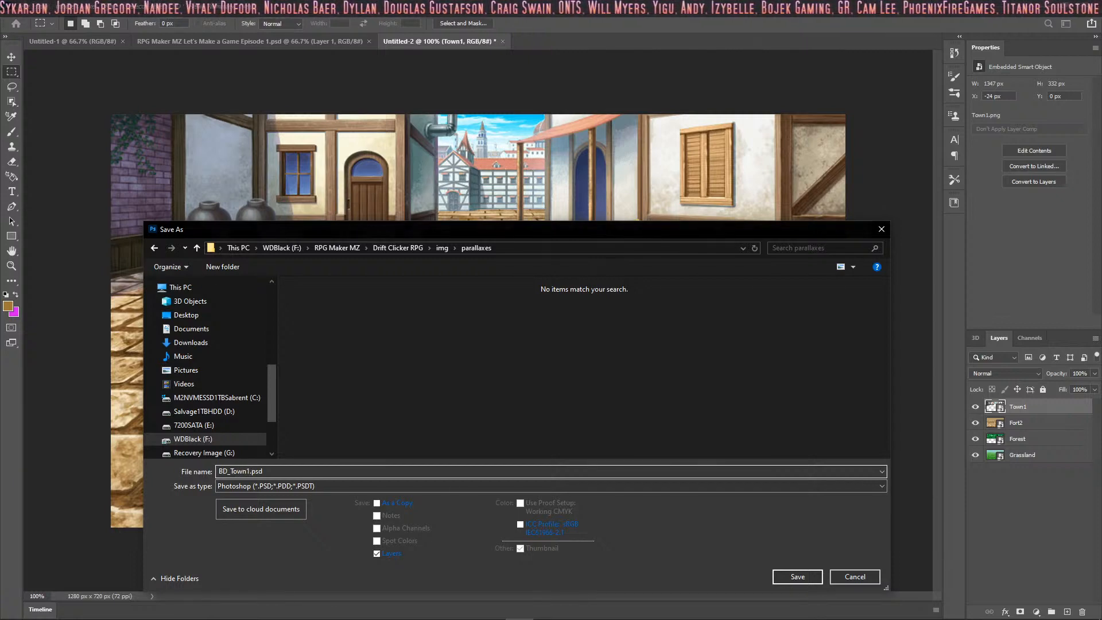
{"action": "key", "text": "Return"}
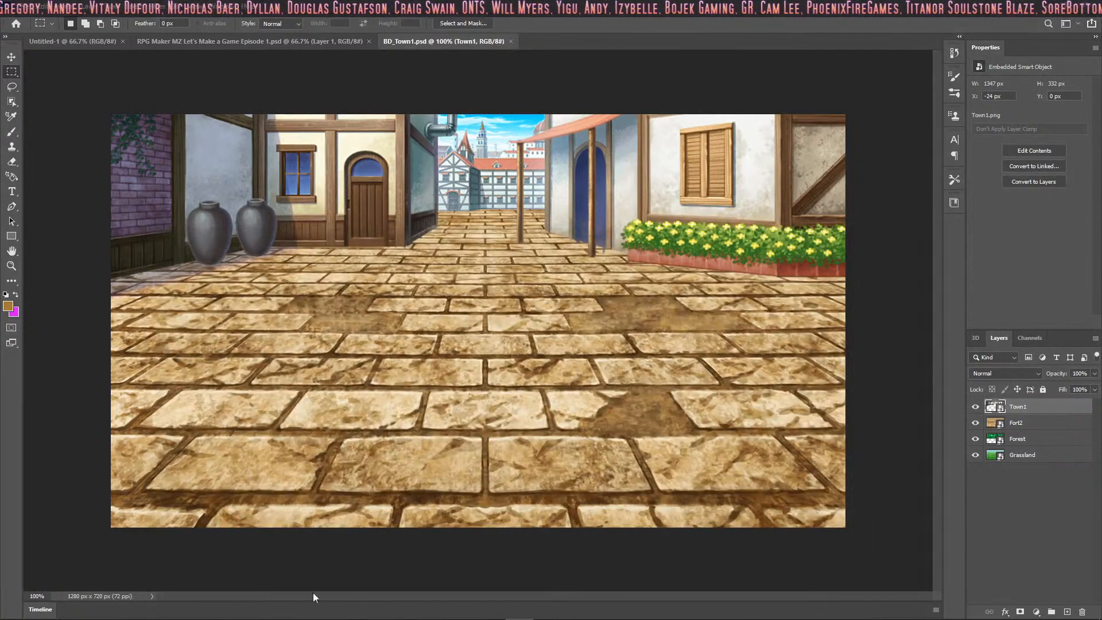
Switch to RPG Maker MZ and view the properties of the BACKDROPS map without changing them
{"action": "left_click", "coordinate": [800, 611]}
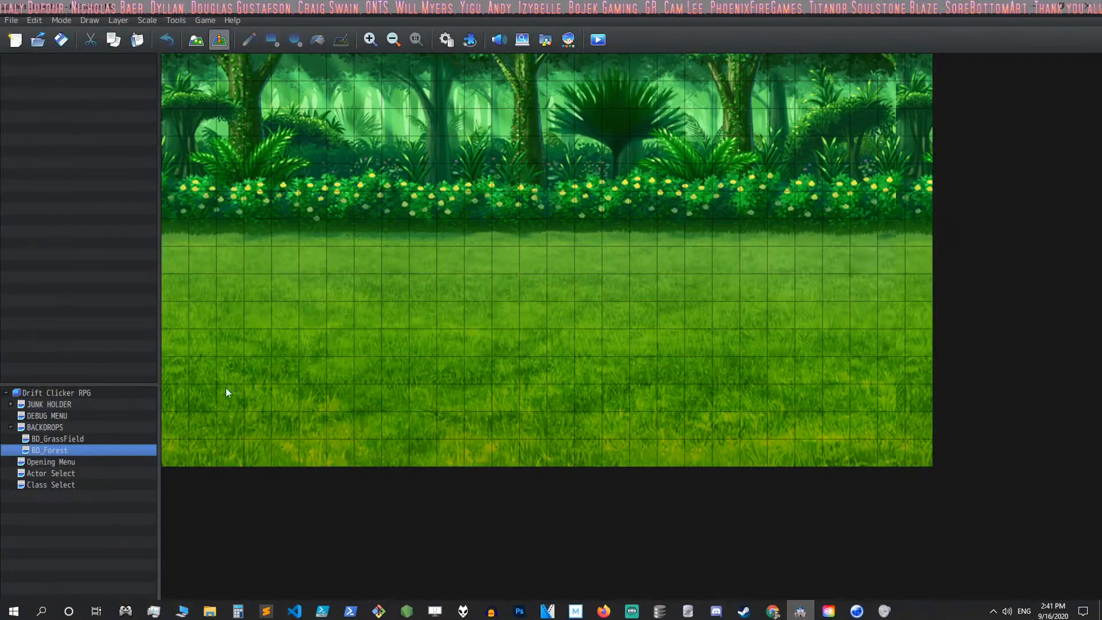
{"action": "right_click", "coordinate": [58, 427]}
{"action": "left_click", "coordinate": [87, 440]}
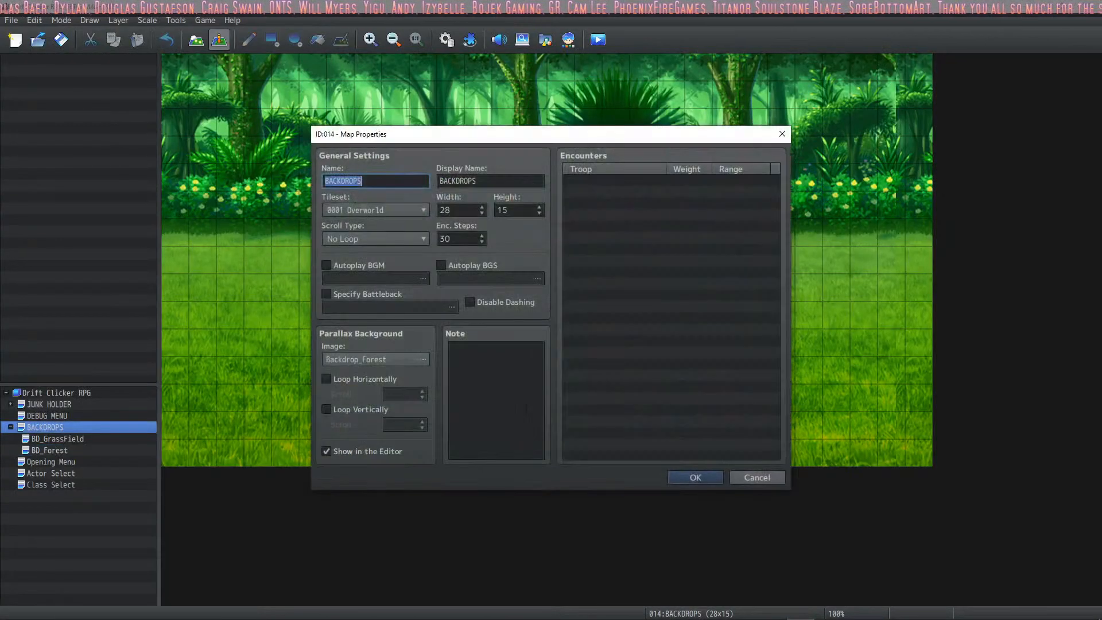
{"action": "left_click", "coordinate": [772, 480]}
Create a map under BACKDROPS named BD_Town1 with display name Town, width 28 and height 15
{"action": "right_click", "coordinate": [67, 425]}
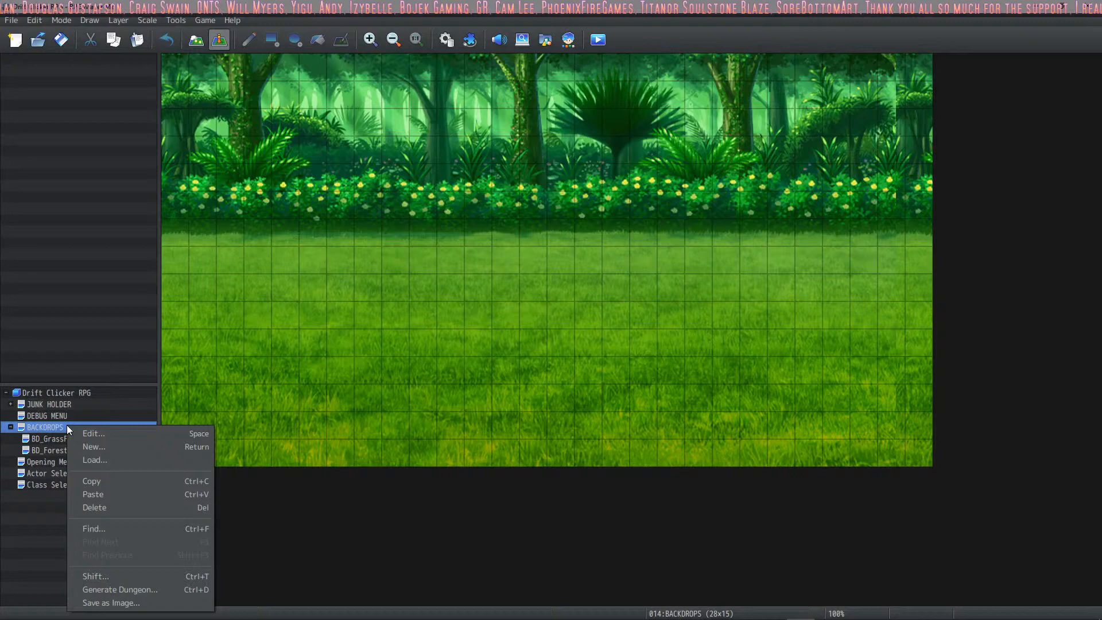
{"action": "left_click", "coordinate": [103, 449]}
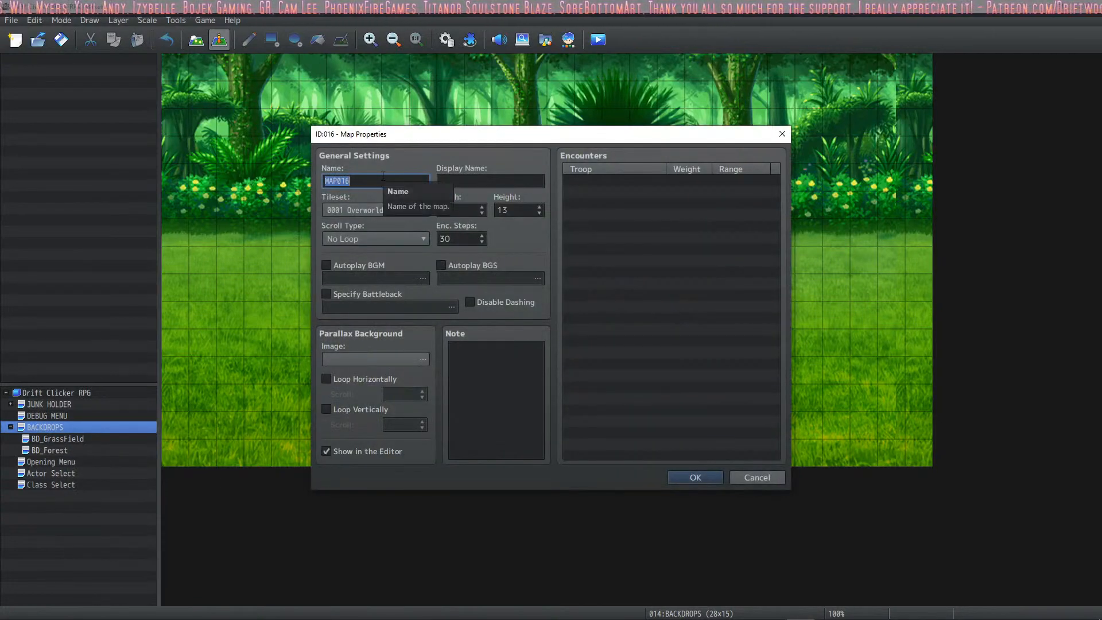
{"action": "type", "text": "BD_Town1"}
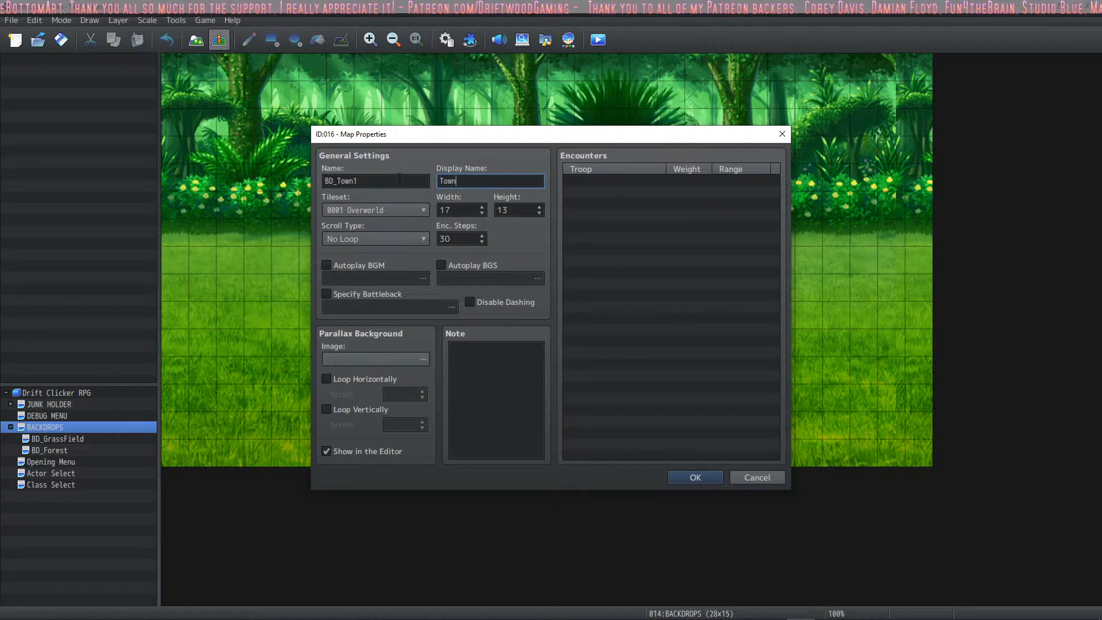
{"action": "type", "text": "28"}
{"action": "key", "text": "Tab"}
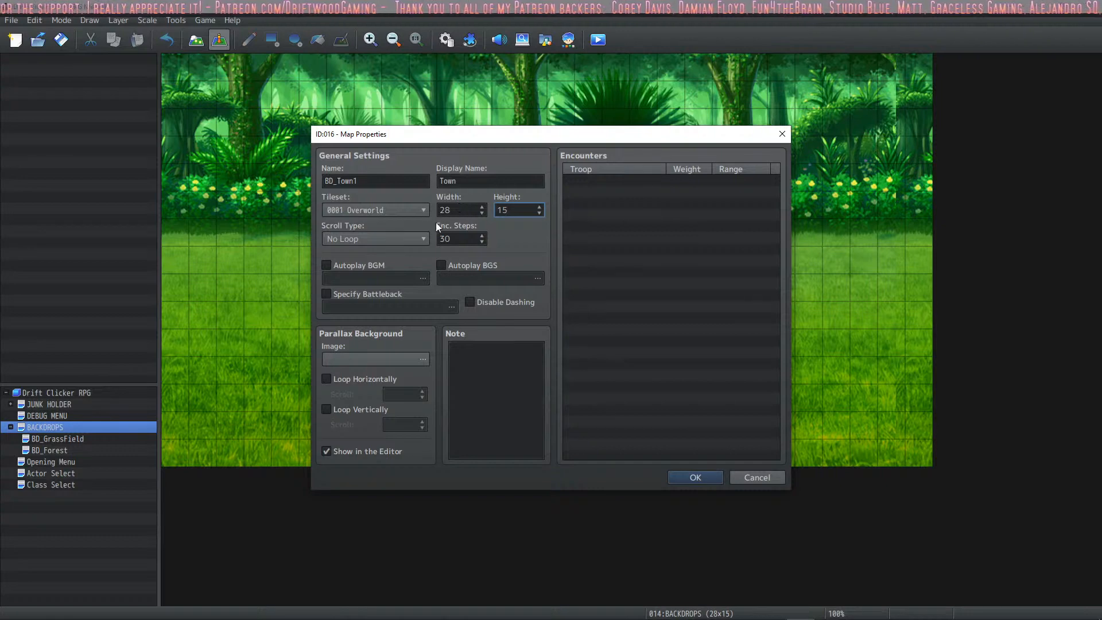
{"action": "left_click", "coordinate": [695, 477]}
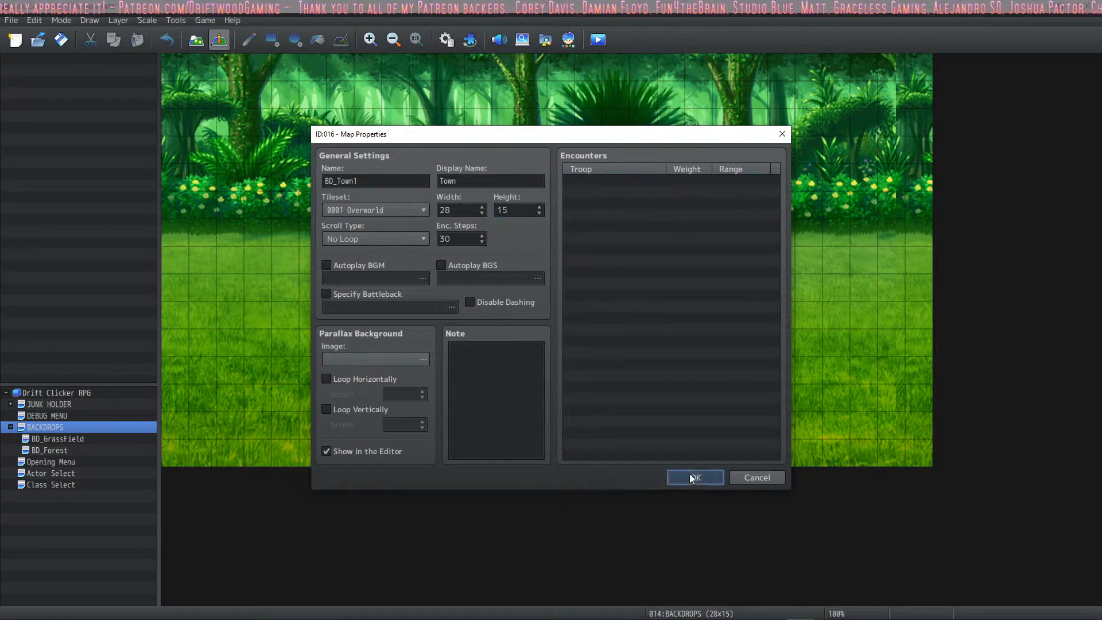
Open the BD_Town1 map's properties, browse the parallax images and set the background to BlueSky
{"action": "right_click", "coordinate": [55, 462]}
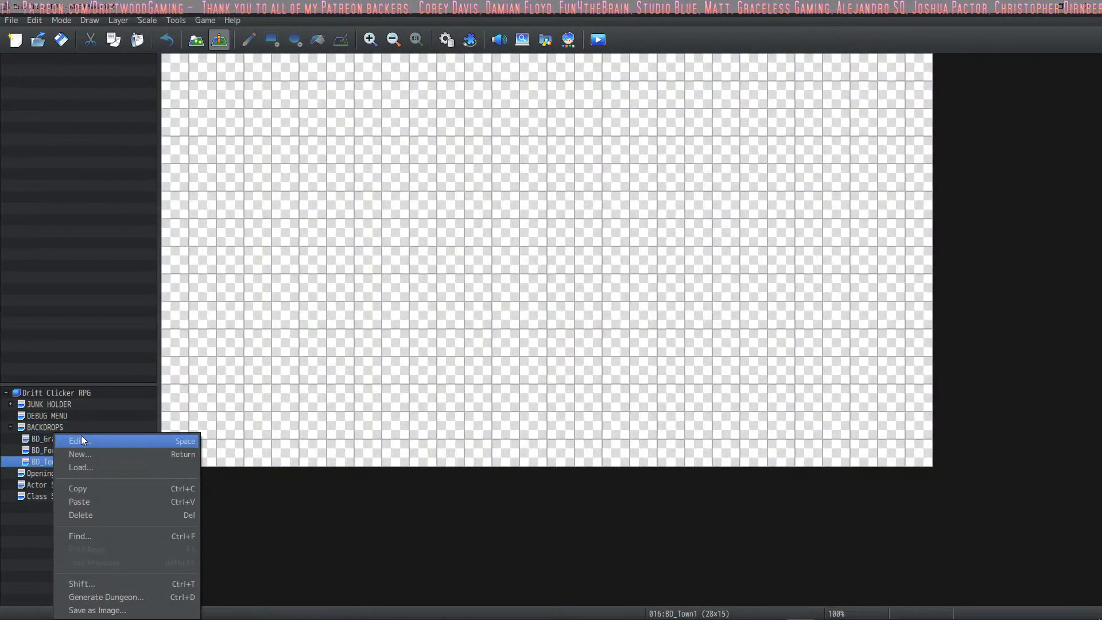
{"action": "left_click", "coordinate": [81, 436]}
{"action": "left_click", "coordinate": [428, 355]}
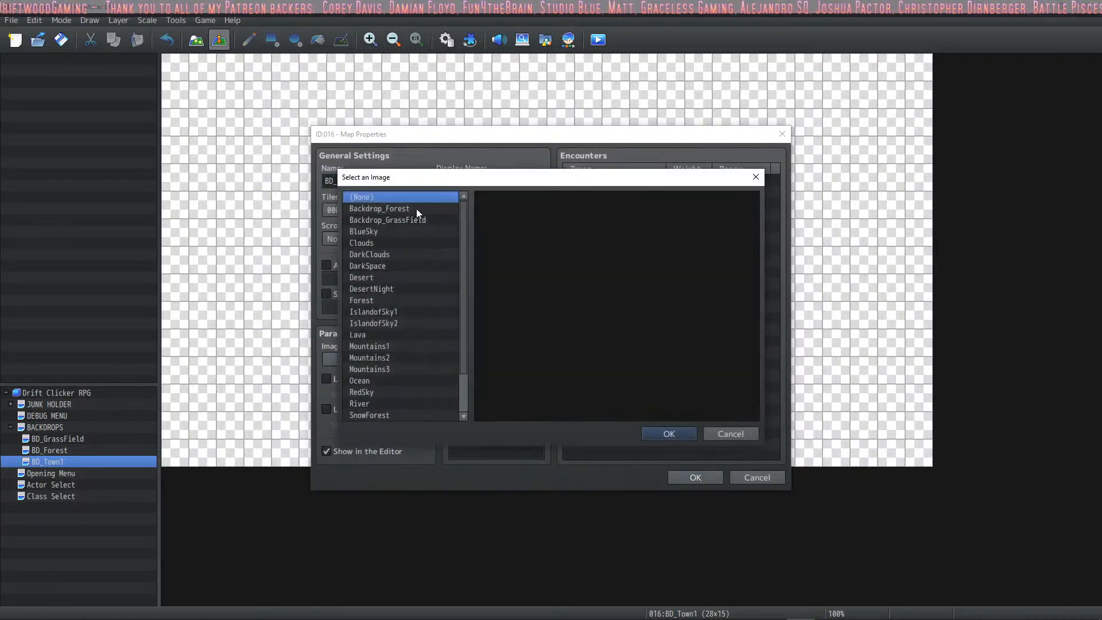
{"action": "left_click_drag", "start_coordinate": [464, 328], "coordinate": [454, 214]}
{"action": "left_click", "coordinate": [400, 210]}
{"action": "left_click", "coordinate": [401, 221]}
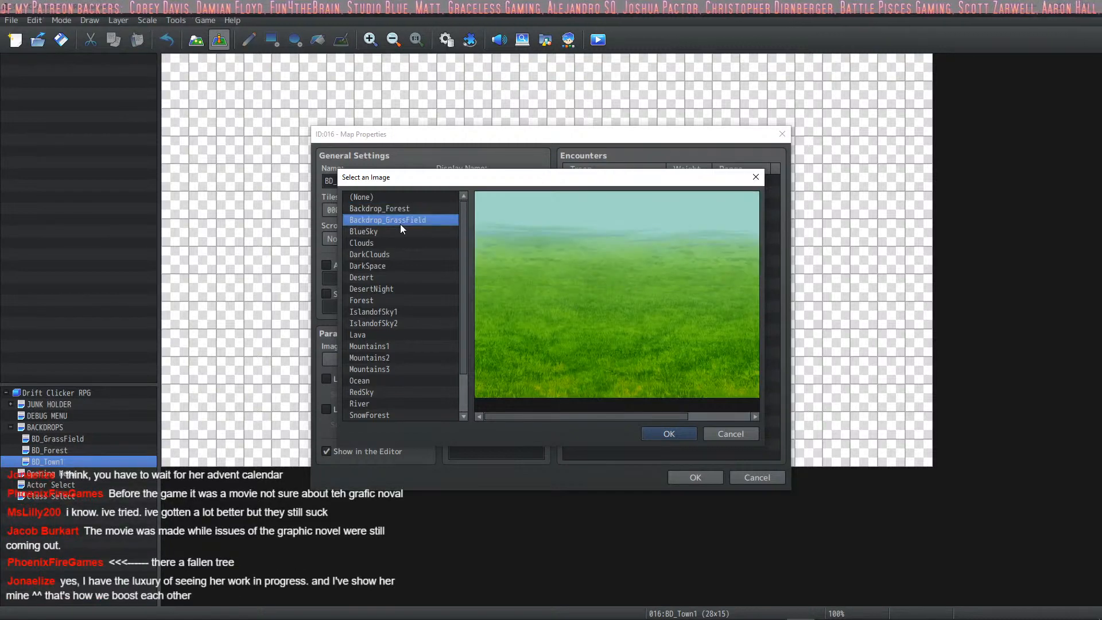
{"action": "left_click", "coordinate": [404, 232]}
Switch to Photoshop and save the town composition as a BD_Town1 PNG in the img/parallaxes folder, using the smallest file size
{"action": "key", "text": "alt+Tab"}
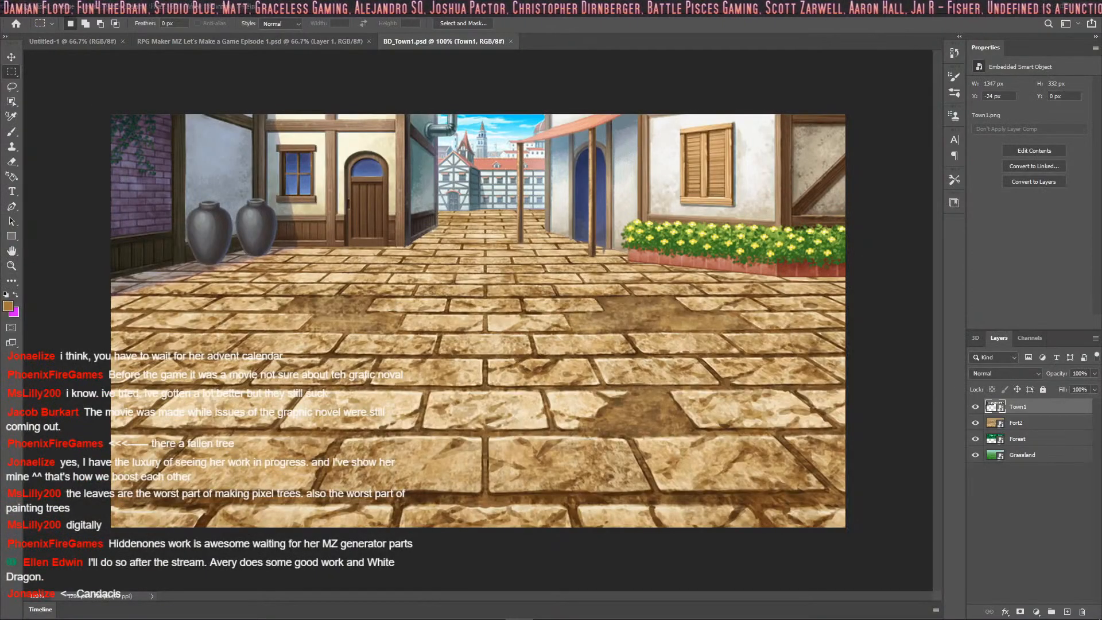
{"action": "left_click", "coordinate": [25, 6]}
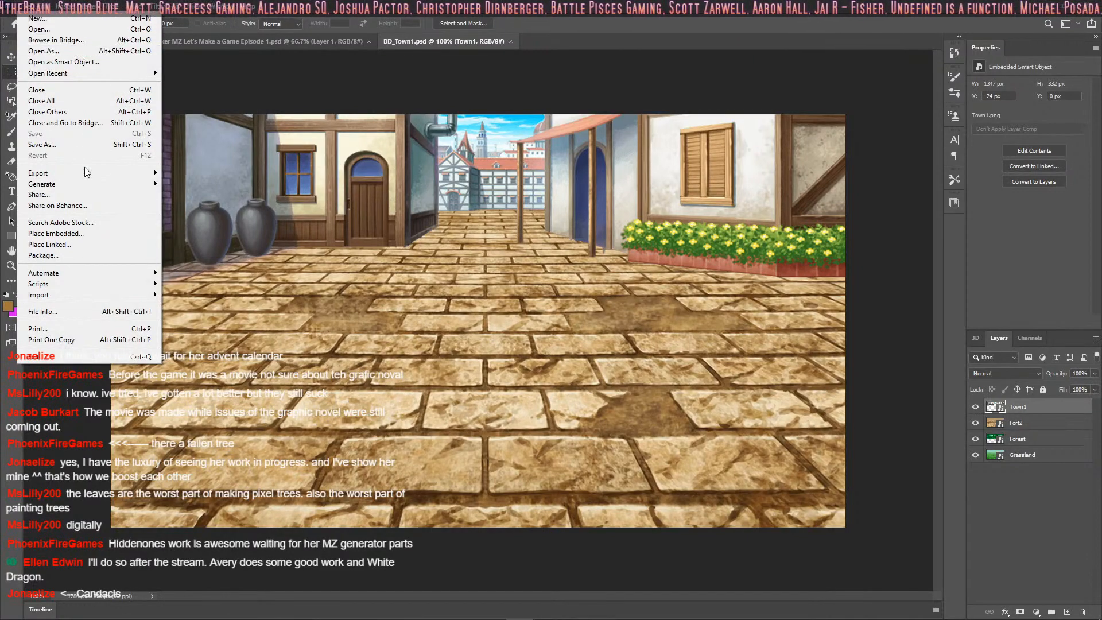
{"action": "left_click", "coordinate": [91, 145]}
{"action": "left_click", "coordinate": [631, 415]}
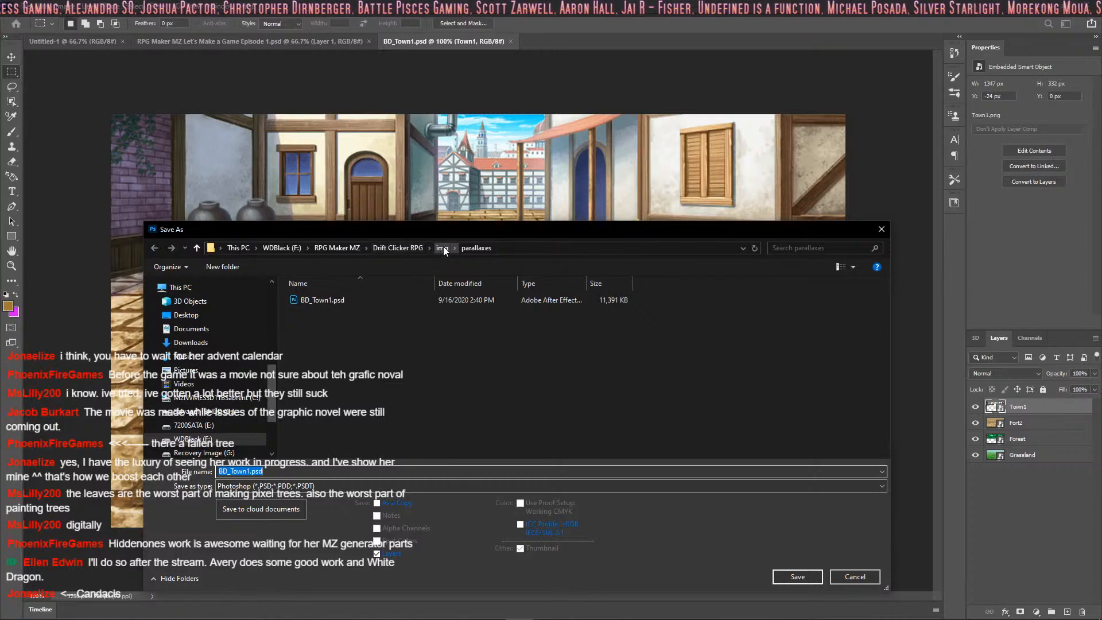
{"action": "left_click", "coordinate": [328, 482]}
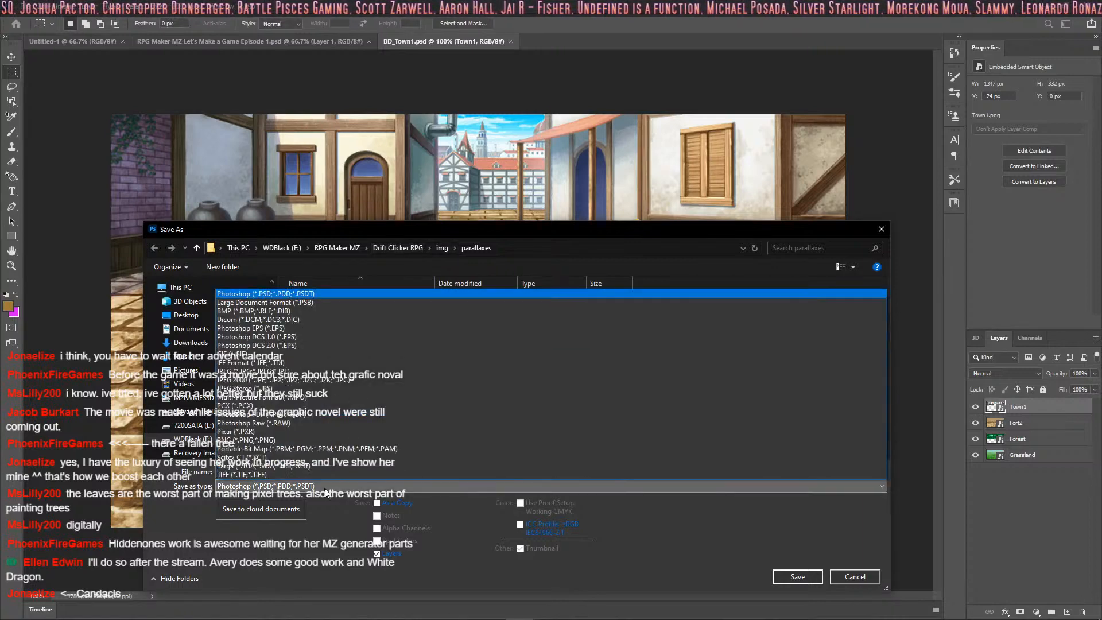
{"action": "left_click", "coordinate": [305, 441]}
{"action": "left_click", "coordinate": [792, 577]}
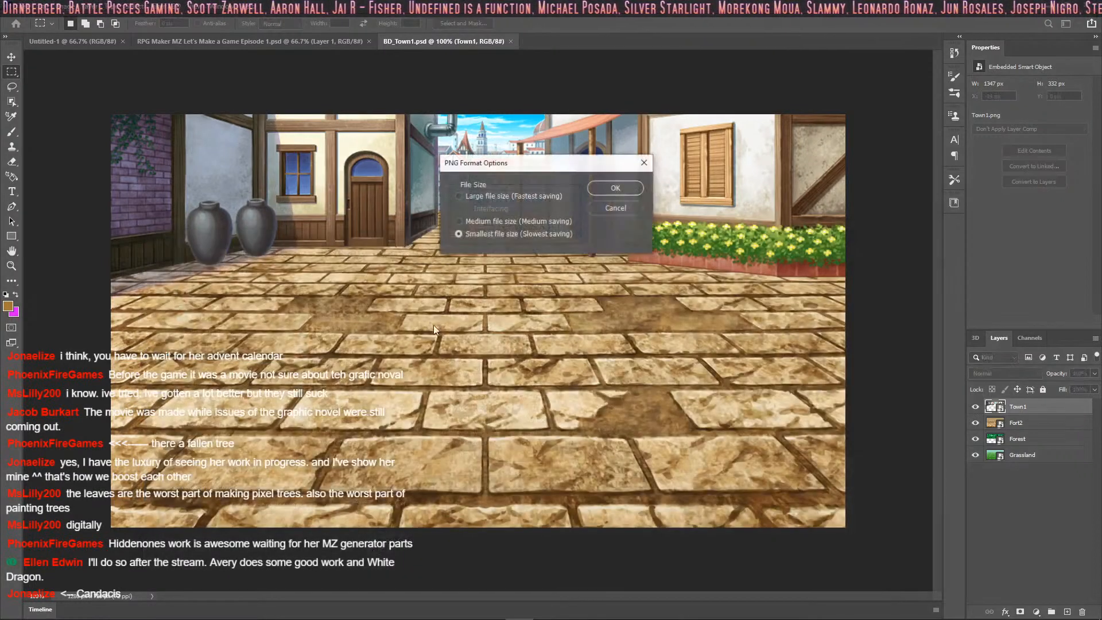
{"action": "left_click", "coordinate": [616, 188]}
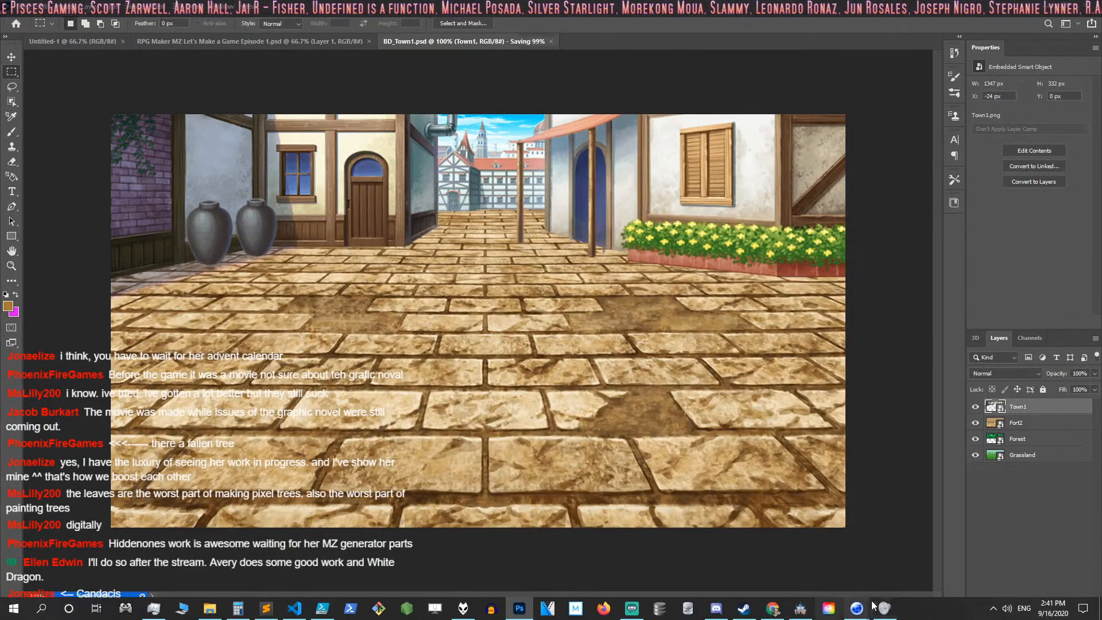
Switch back to RPG Maker MZ and assign BD_Town1 as the parallax background image of the BD_Town1 map
{"action": "left_click", "coordinate": [800, 607]}
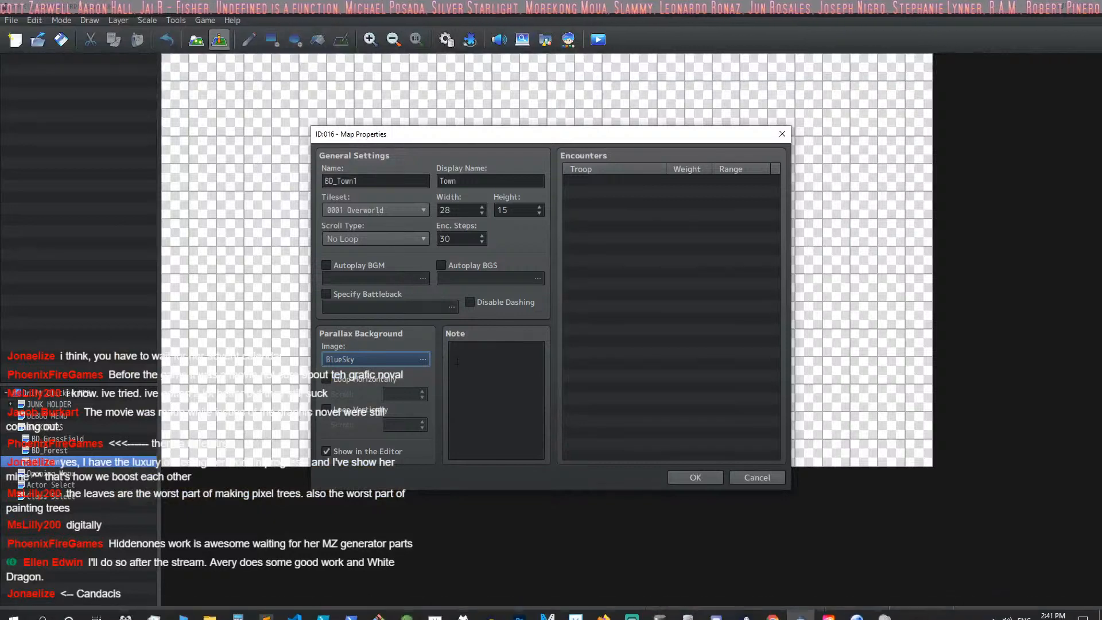
{"action": "left_click", "coordinate": [405, 361]}
{"action": "left_click", "coordinate": [393, 232]}
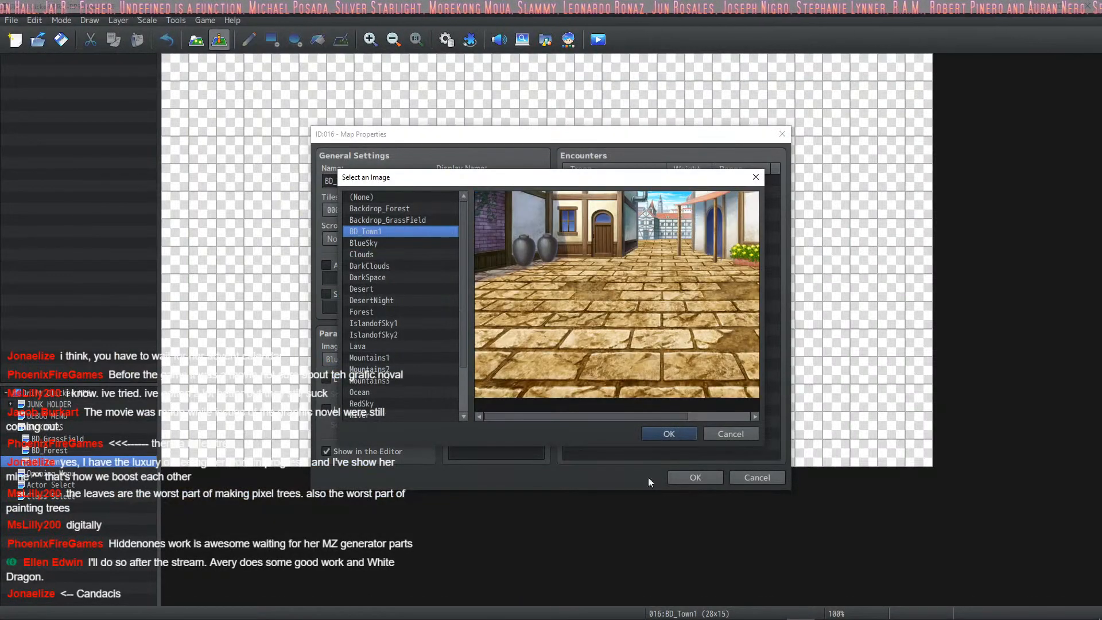
{"action": "left_click", "coordinate": [668, 434]}
{"action": "left_click", "coordinate": [674, 475]}
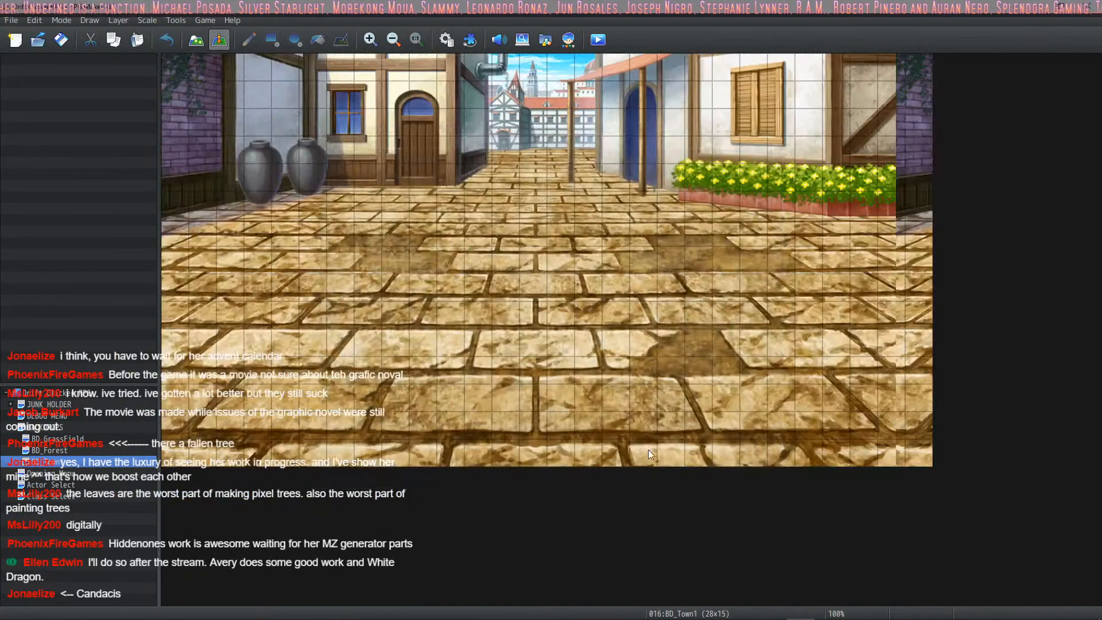
Change to map editing mode and compare the BD_GrassField, BD_Forest and BD_Town1 backdrop maps
{"action": "left_click", "coordinate": [193, 42]}
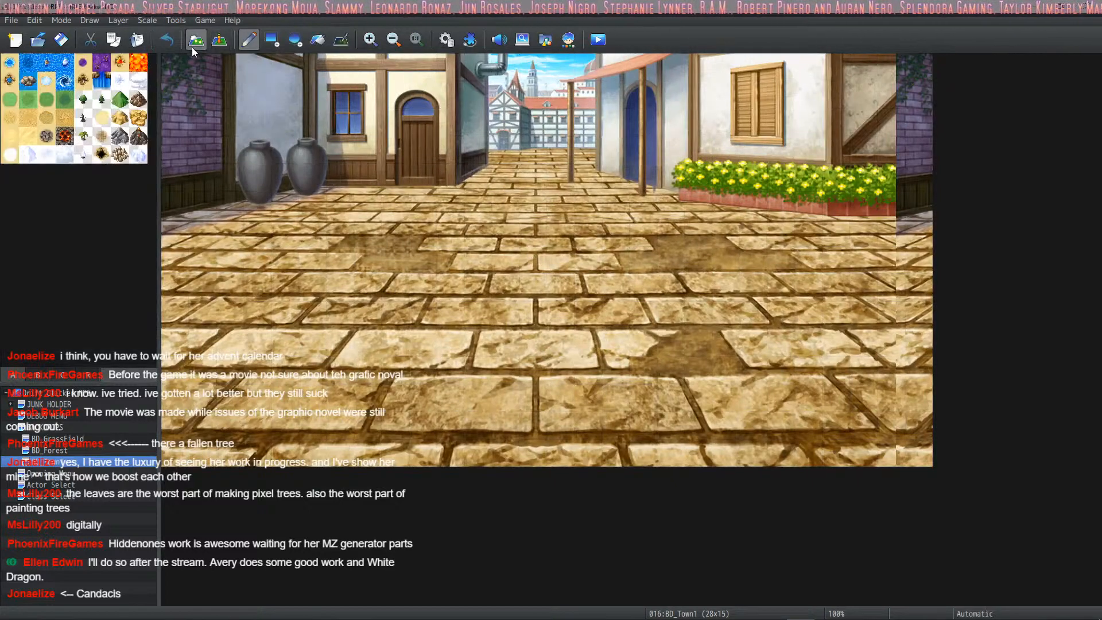
{"action": "left_click", "coordinate": [73, 448]}
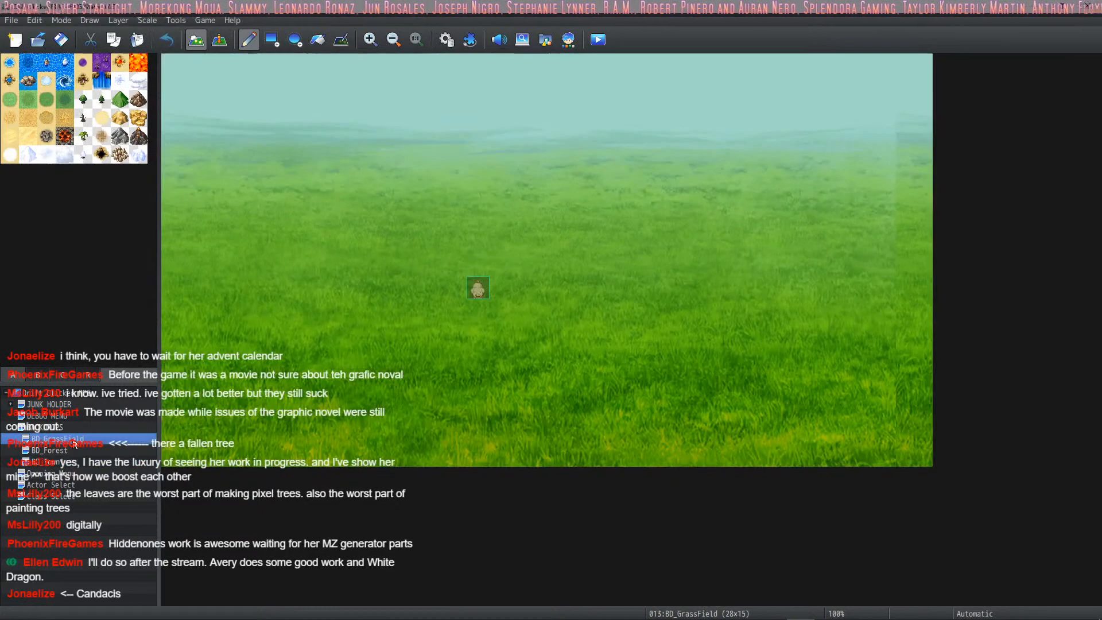
{"action": "left_click", "coordinate": [69, 462]}
{"action": "left_click", "coordinate": [68, 451]}
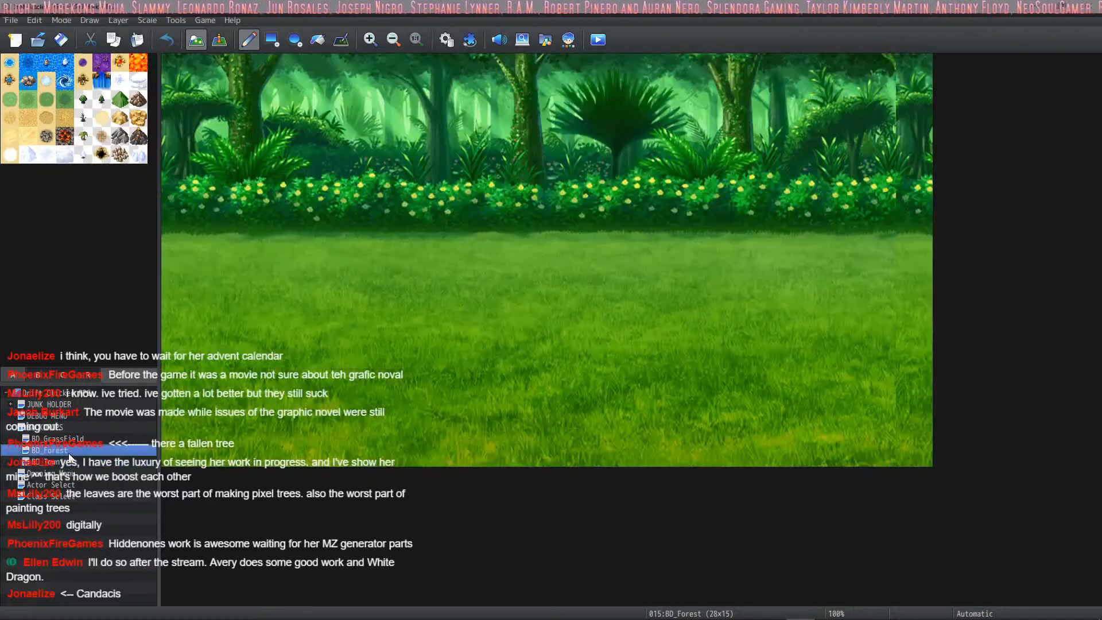
{"action": "left_click", "coordinate": [79, 441]}
{"action": "left_click", "coordinate": [76, 450]}
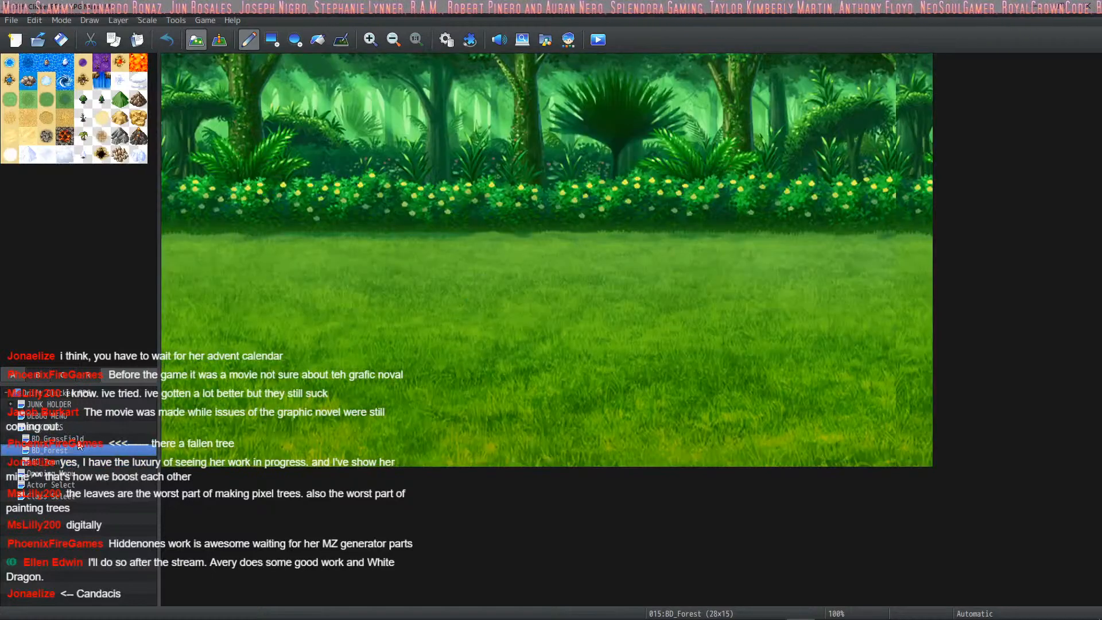
{"action": "left_click", "coordinate": [78, 439]}
{"action": "left_click", "coordinate": [72, 450]}
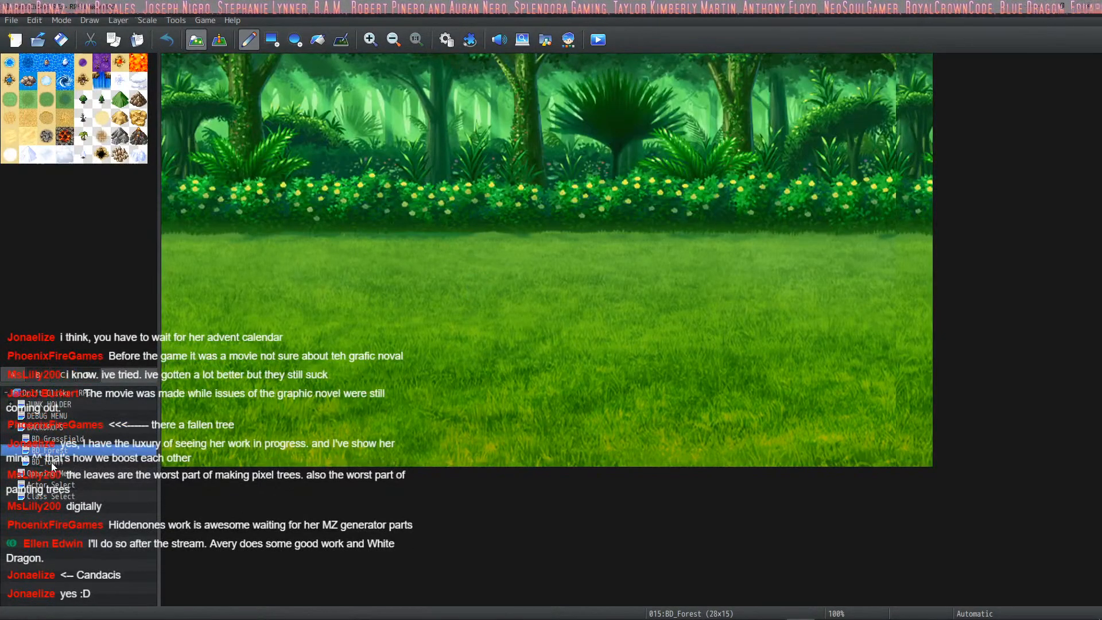
Display the BD_Town1 backdrop map again and switch to the BD_Town1.psd document in Photoshop
{"action": "left_click", "coordinate": [52, 461]}
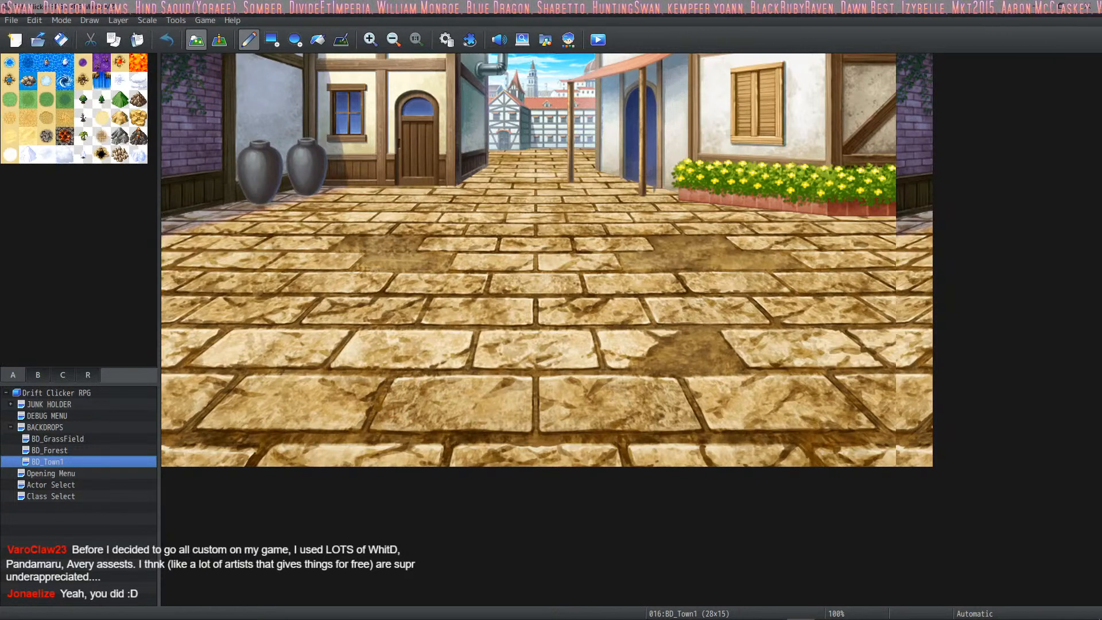
{"action": "mouse_move", "coordinate": [630, 618]}
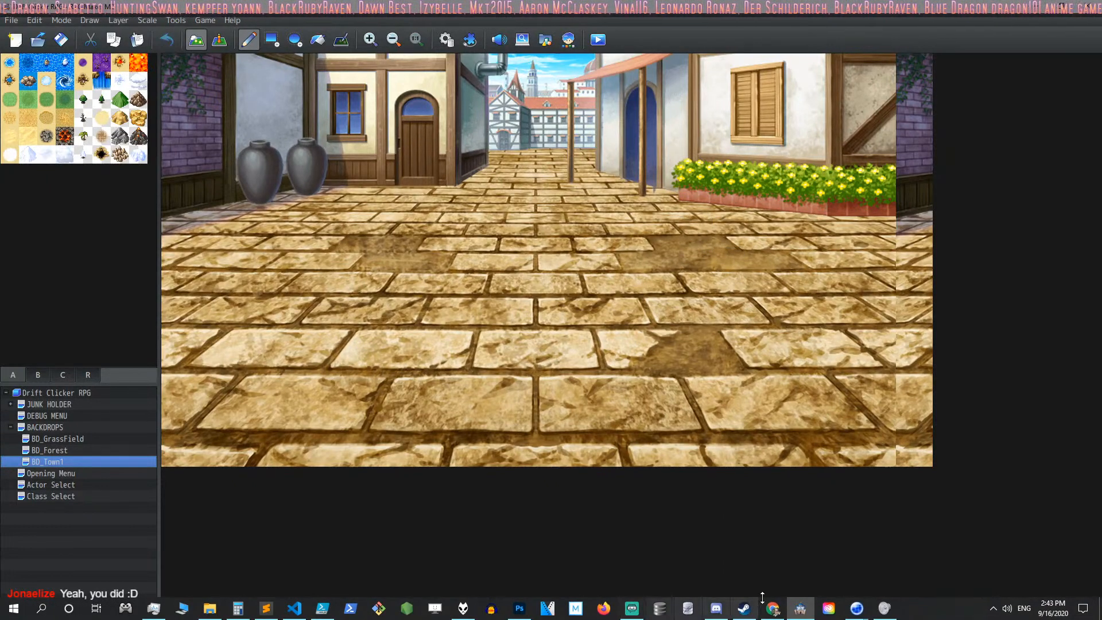
{"action": "left_click", "coordinate": [712, 609]}
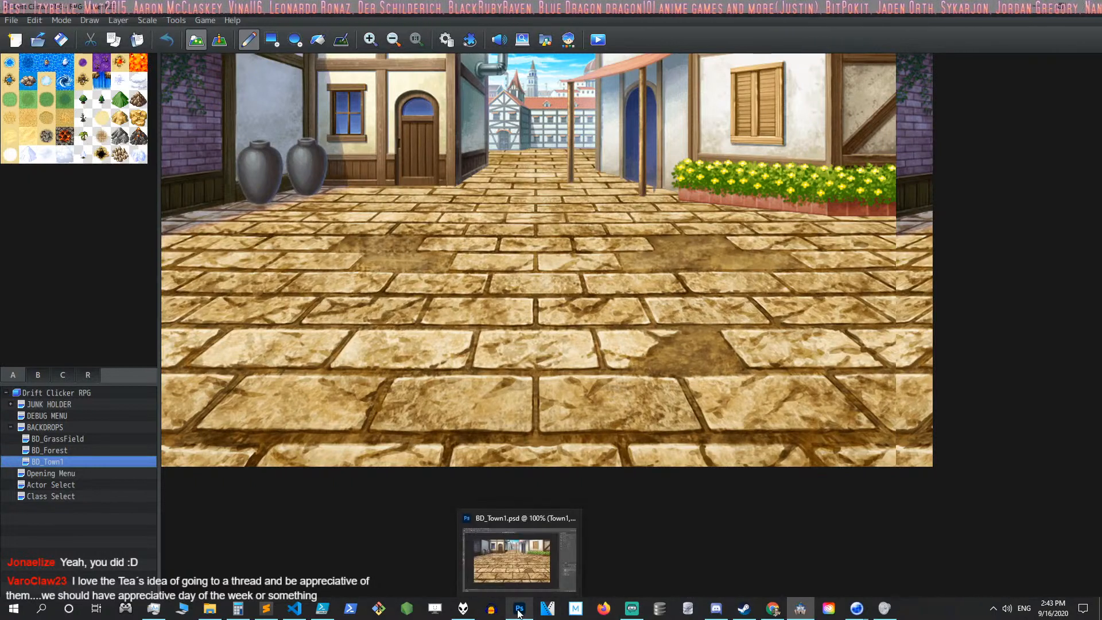
{"action": "left_click", "coordinate": [510, 612]}
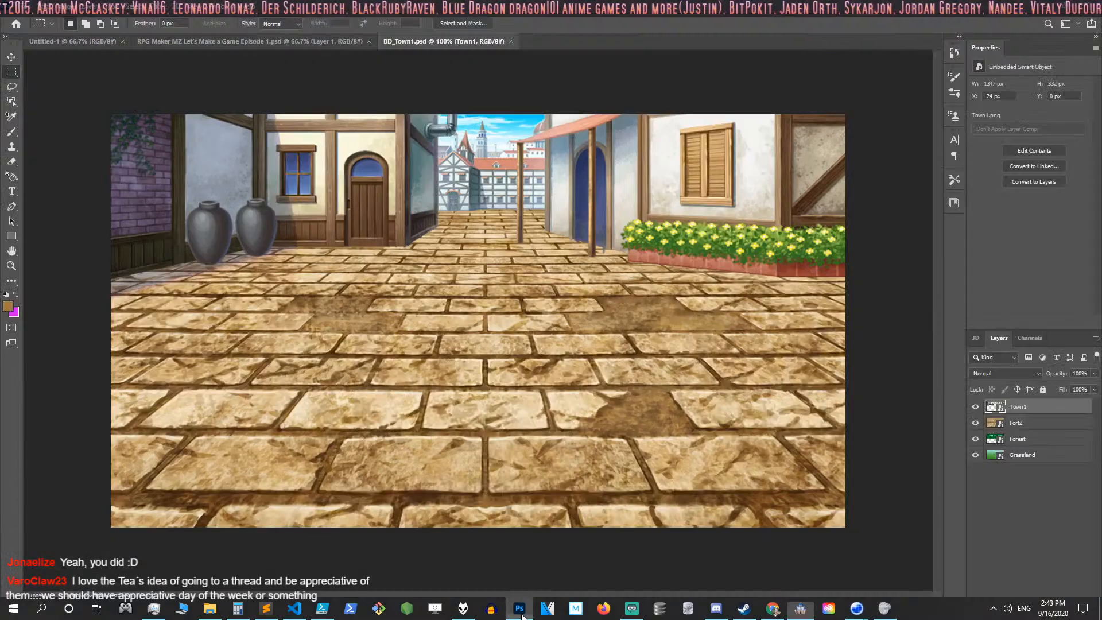
Place RockCave.png from the img/battlebacks1 folder as an embedded image in the composition
{"action": "left_click", "coordinate": [26, 6]}
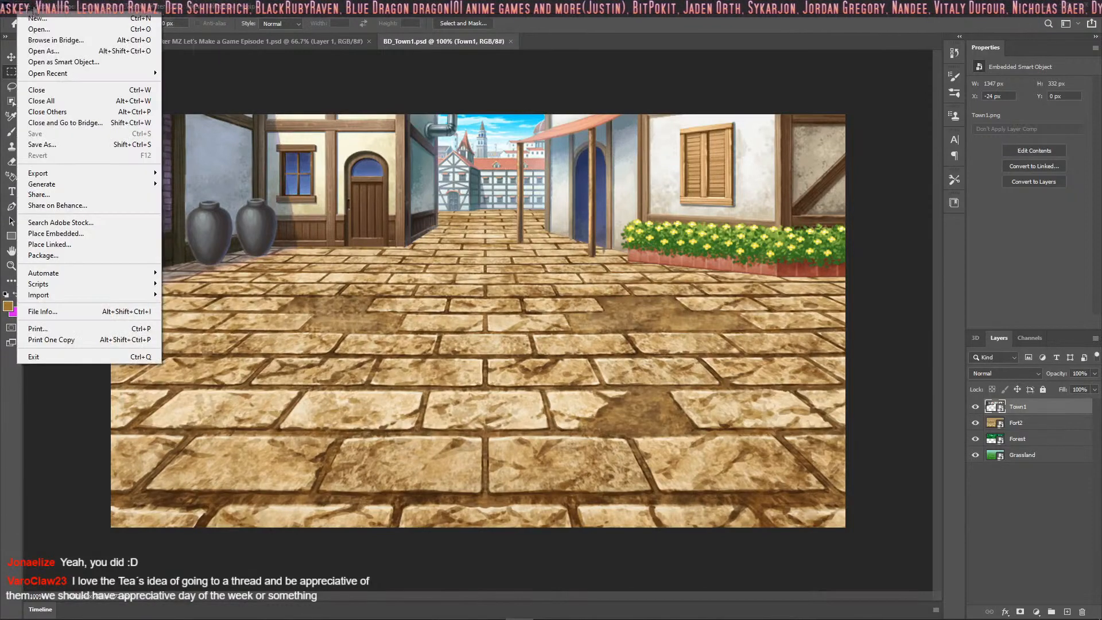
{"action": "key", "text": "Escape"}
{"action": "left_click", "coordinate": [27, 6]}
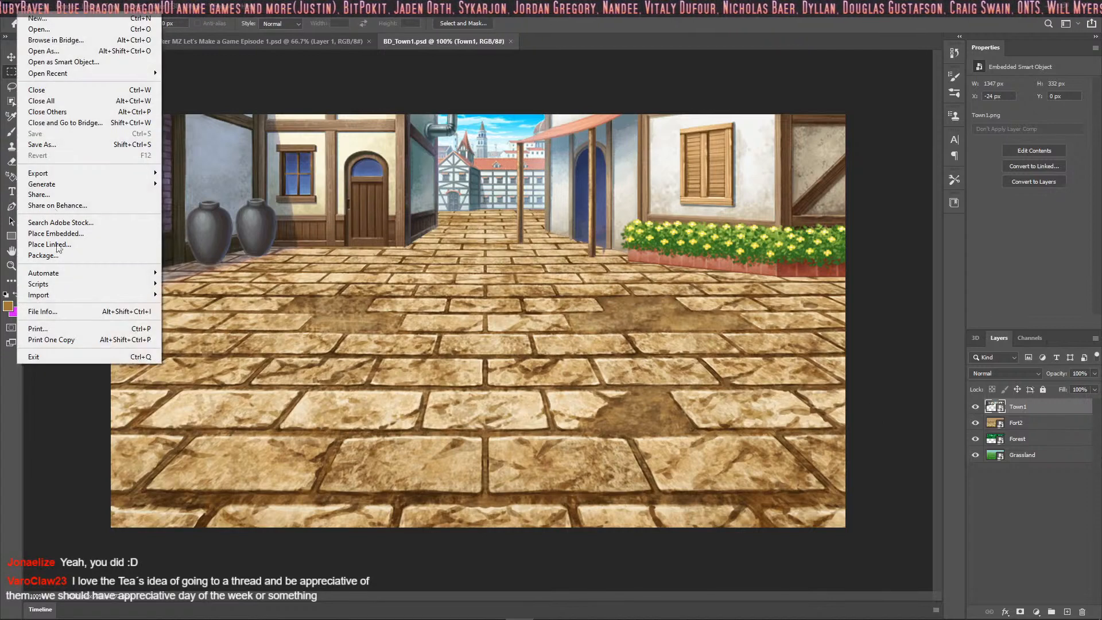
{"action": "left_click", "coordinate": [84, 236]}
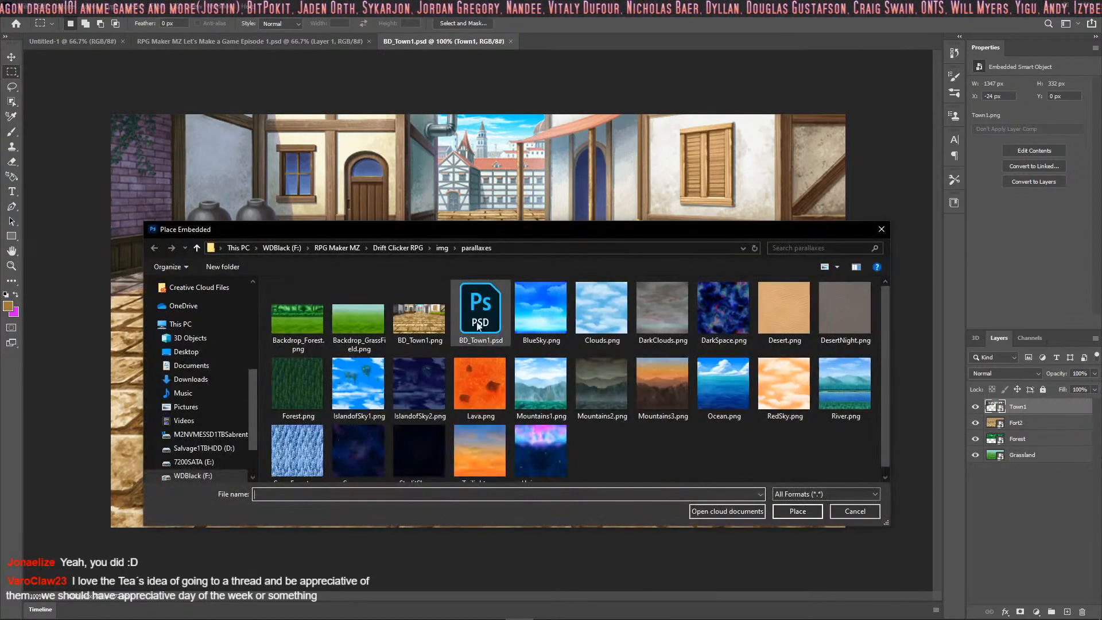
{"action": "left_click", "coordinate": [446, 246]}
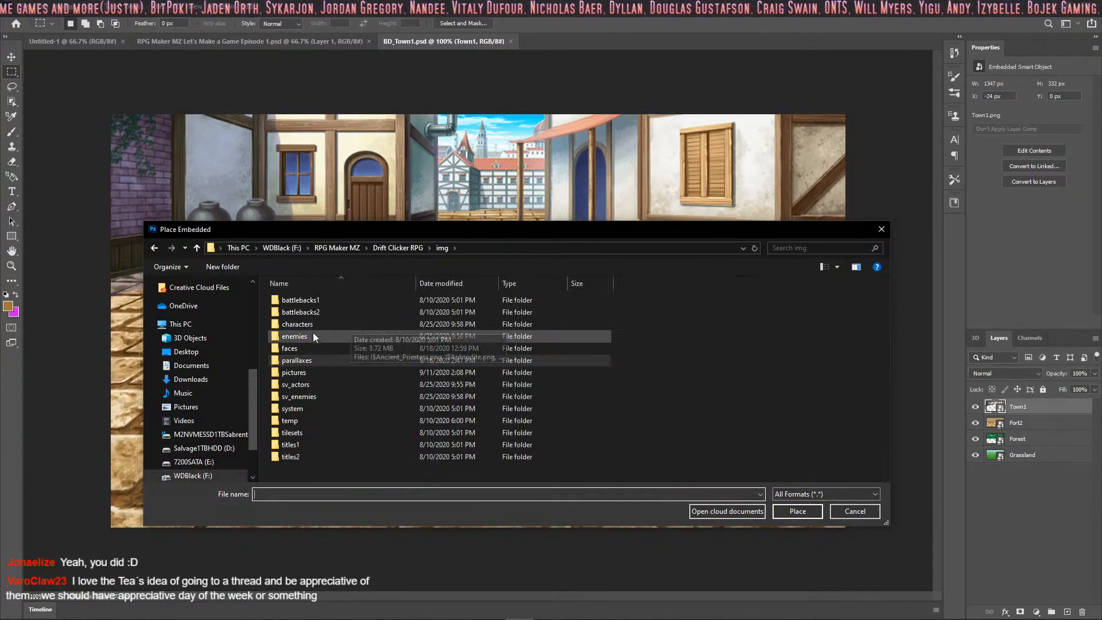
{"action": "double_click", "coordinate": [333, 302]}
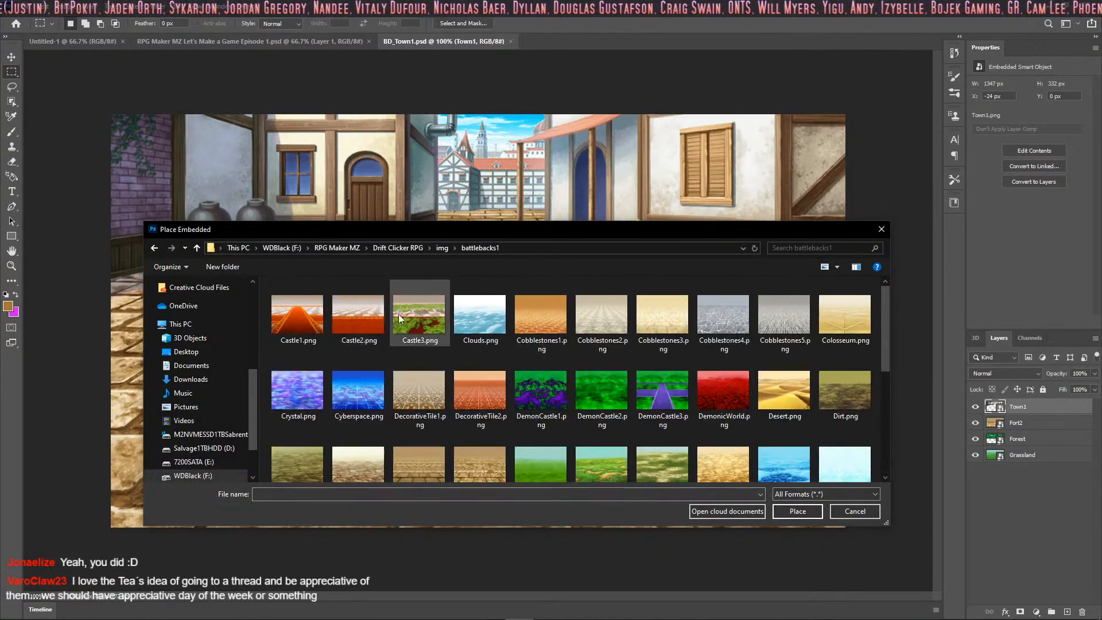
{"action": "scroll", "coordinate": [454, 364], "scroll_direction": "down", "scroll_amount": 3}
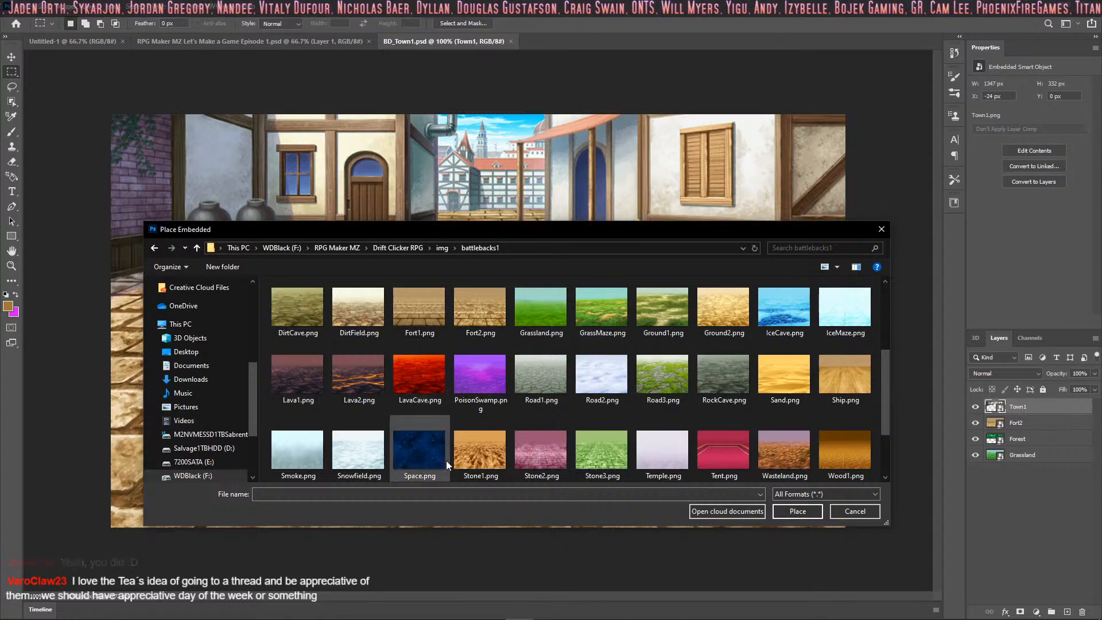
{"action": "left_click", "coordinate": [721, 388]}
{"action": "left_click", "coordinate": [798, 511]}
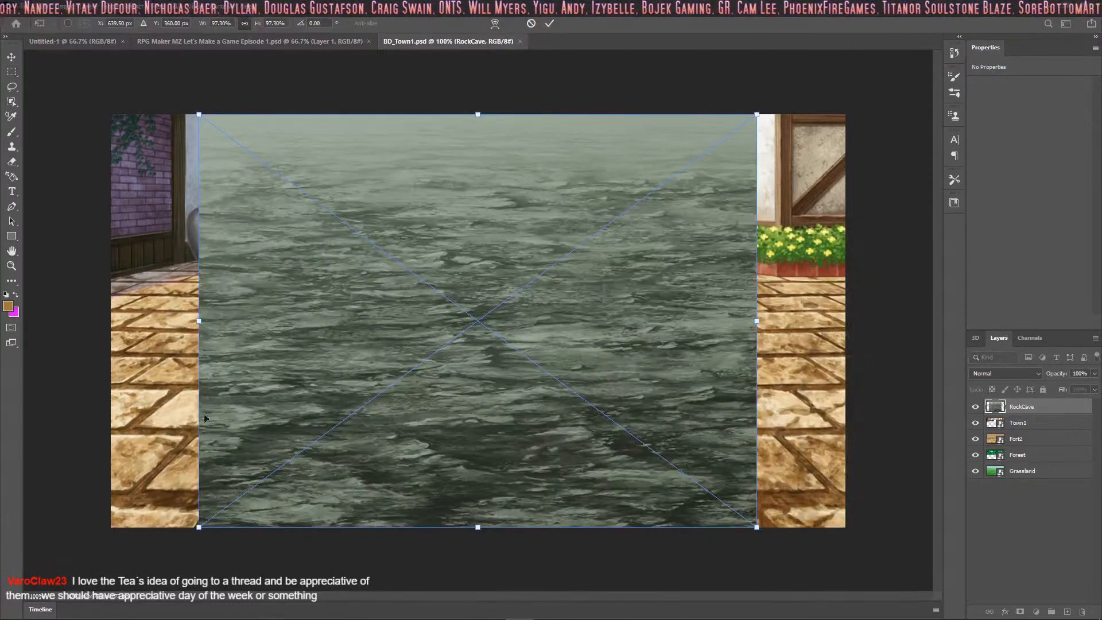
Enlarge the RockCave image to about 132% and shift it down so it covers the whole canvas as cave ground
{"action": "left_click_drag", "start_coordinate": [199, 527], "coordinate": [77, 568]}
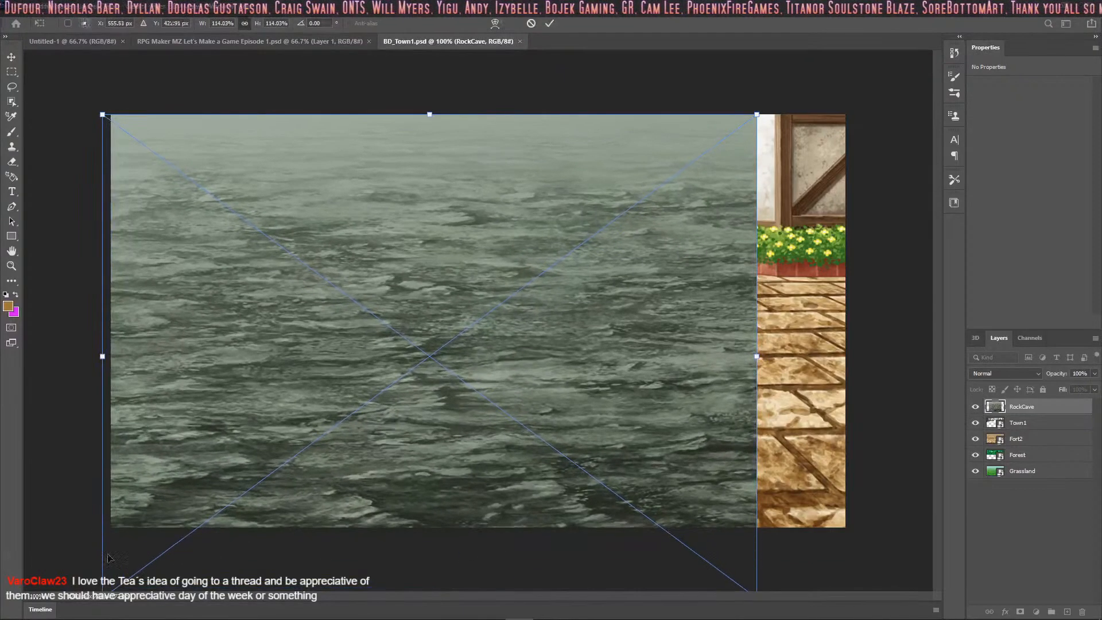
{"action": "left_click_drag", "start_coordinate": [760, 118], "coordinate": [878, 52]}
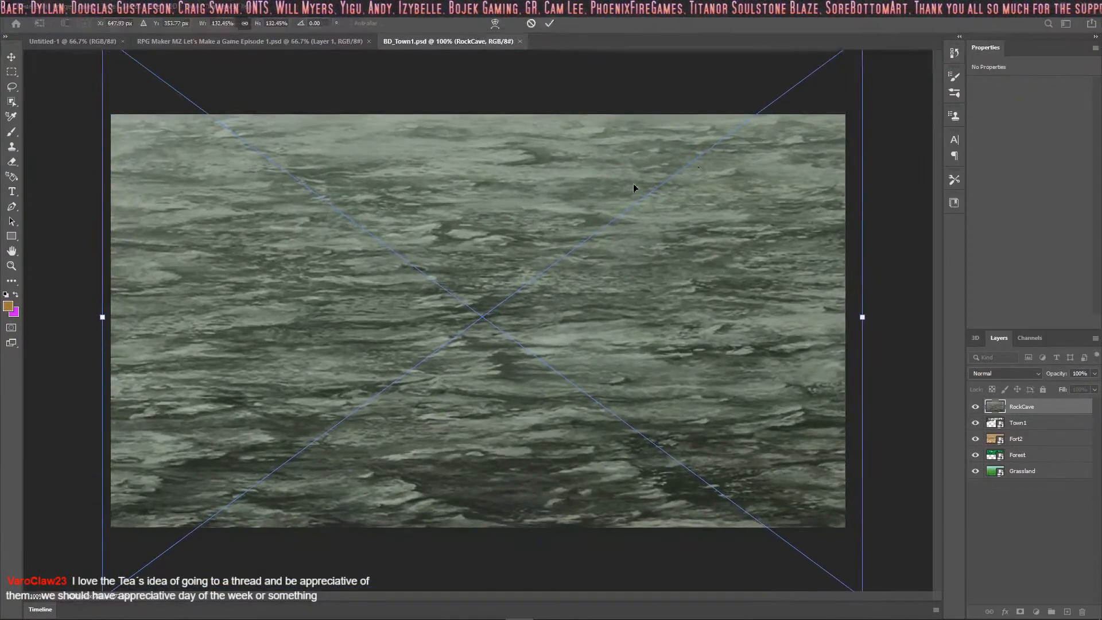
{"action": "left_click_drag", "start_coordinate": [590, 198], "coordinate": [587, 268]}
{"action": "left_click", "coordinate": [549, 23]}
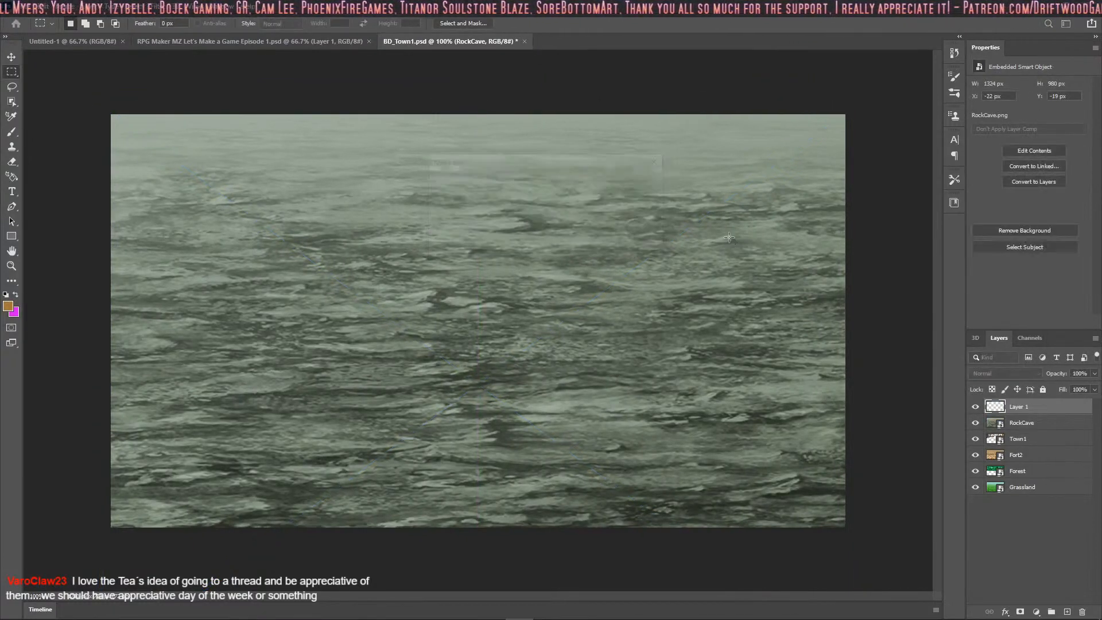
Add a new layer above RockCave and place DirtCave.png from the img/battlebacks2 folder as an embedded image
{"action": "key", "text": "ctrl+shift+alt+n"}
{"action": "left_click", "coordinate": [4, 6]}
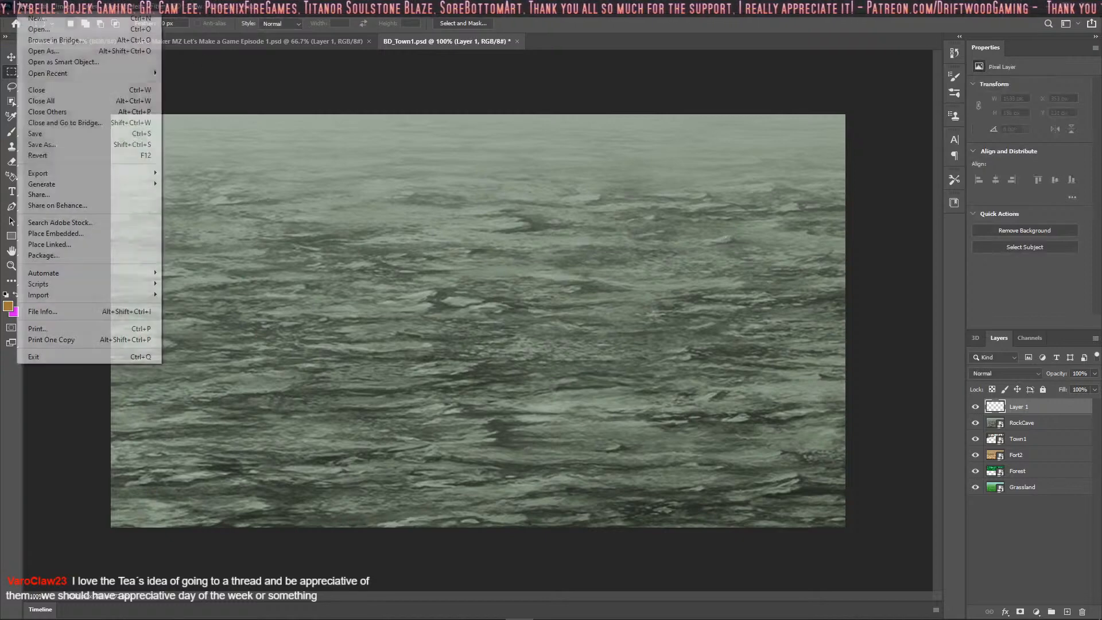
{"action": "left_click", "coordinate": [90, 235]}
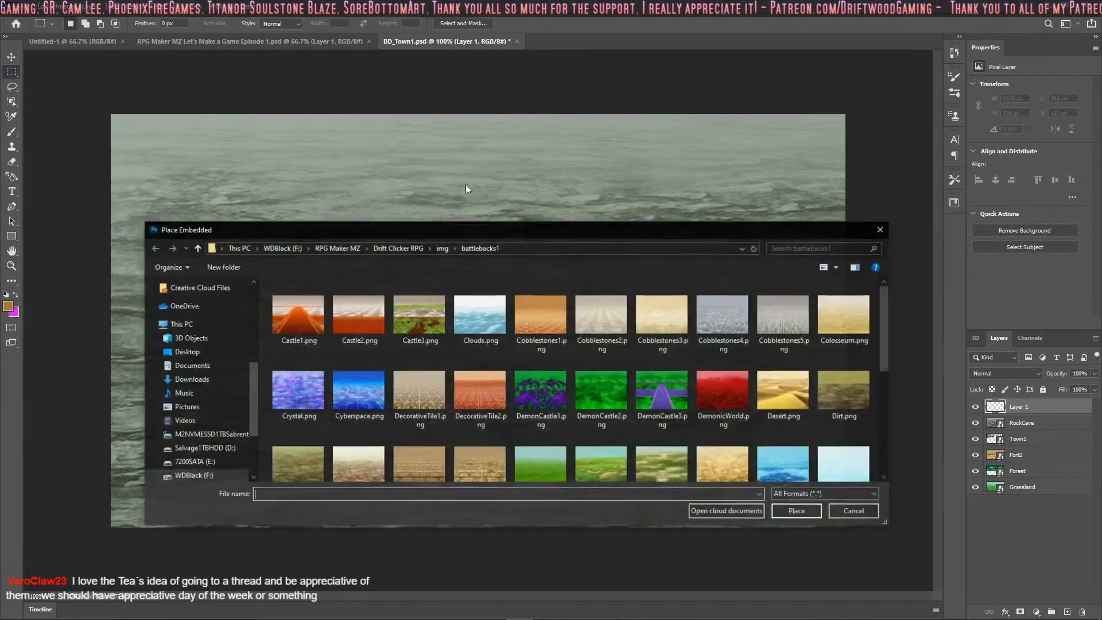
{"action": "left_click", "coordinate": [441, 248]}
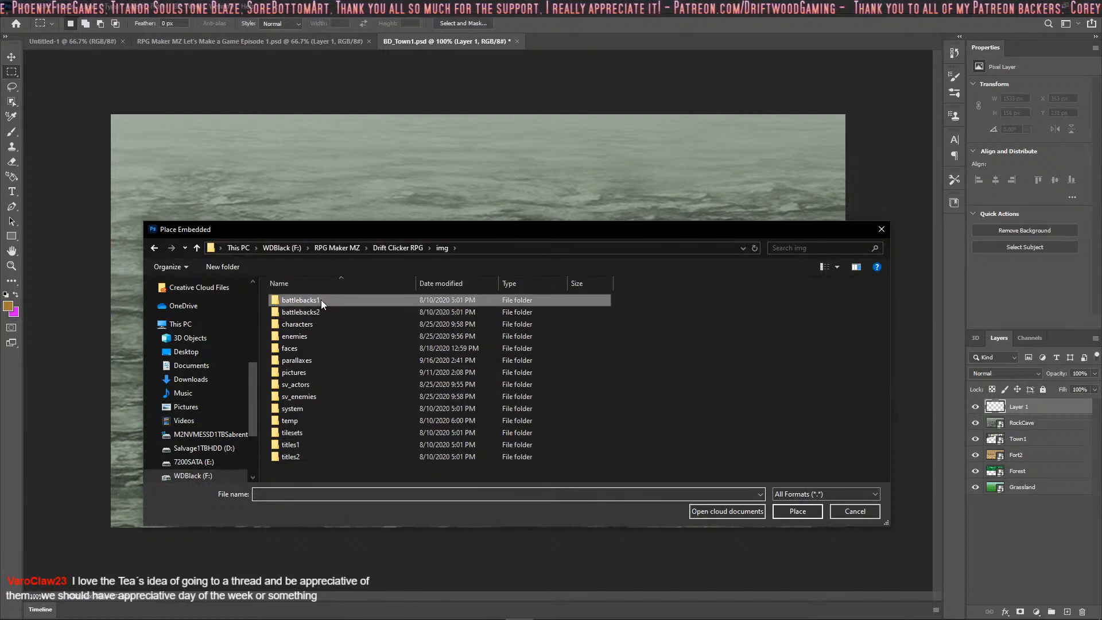
{"action": "double_click", "coordinate": [321, 300]}
{"action": "left_click", "coordinate": [445, 247]}
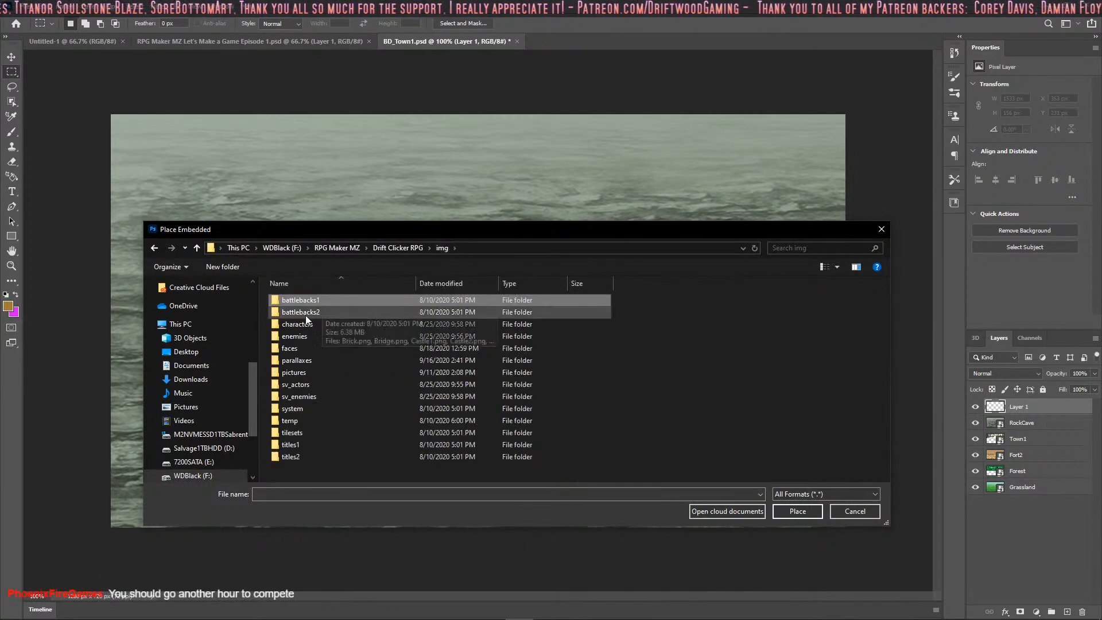
{"action": "double_click", "coordinate": [305, 315]}
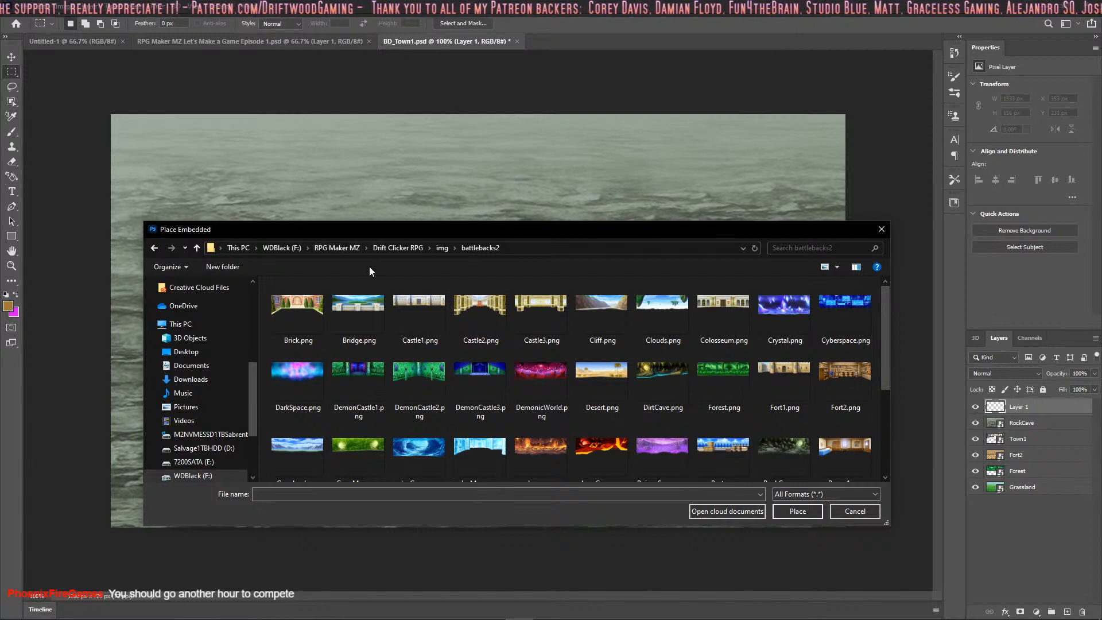
{"action": "scroll", "coordinate": [611, 391], "scroll_direction": "down", "scroll_amount": 1}
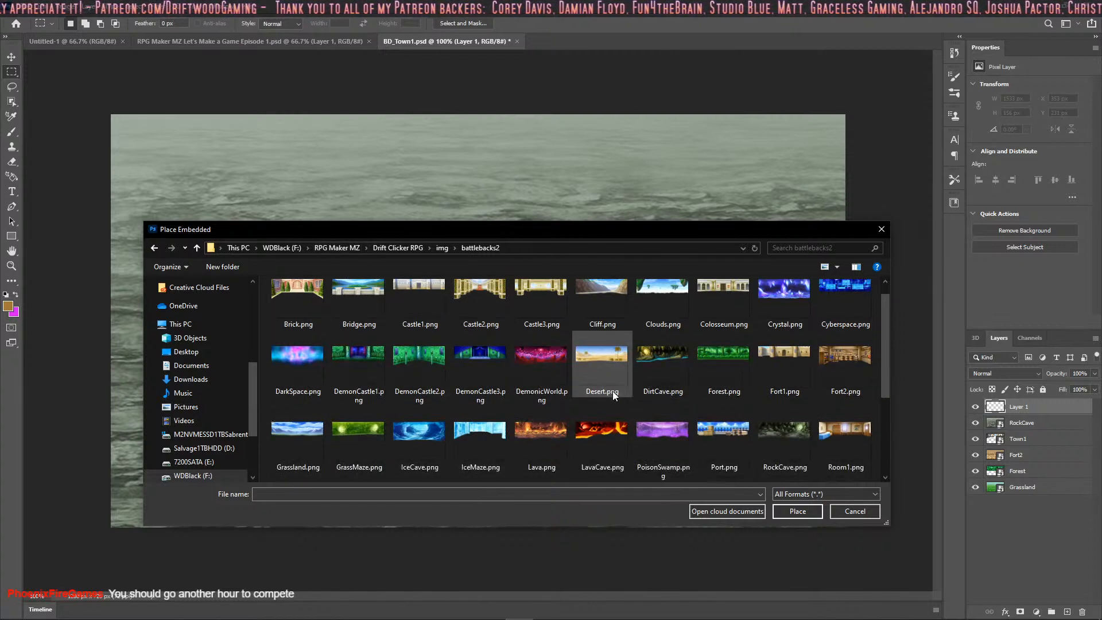
{"action": "left_click", "coordinate": [670, 371]}
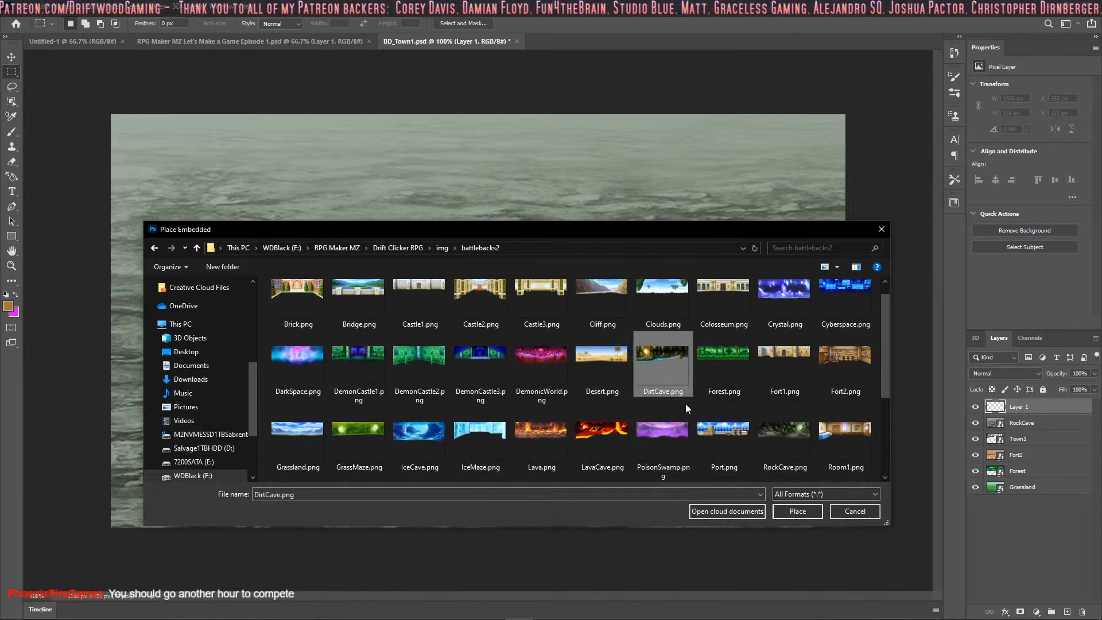
{"action": "left_click", "coordinate": [795, 510]}
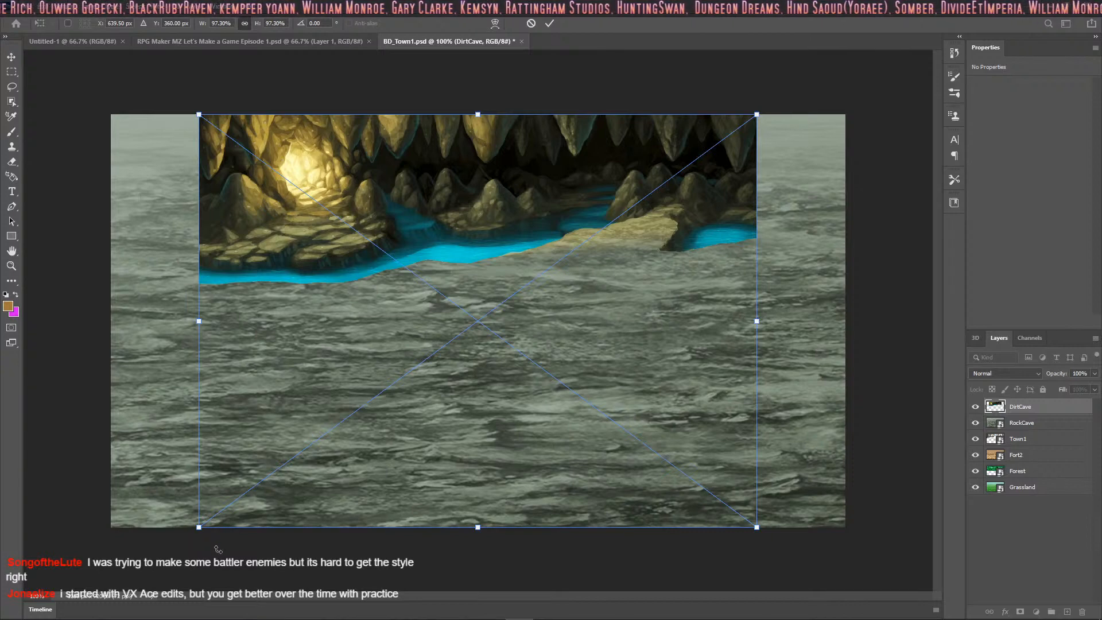
Enlarge the DirtCave image to about 131% to span the canvas width and align it with the canvas's upper edge
{"action": "left_click_drag", "start_coordinate": [198, 528], "coordinate": [101, 598]}
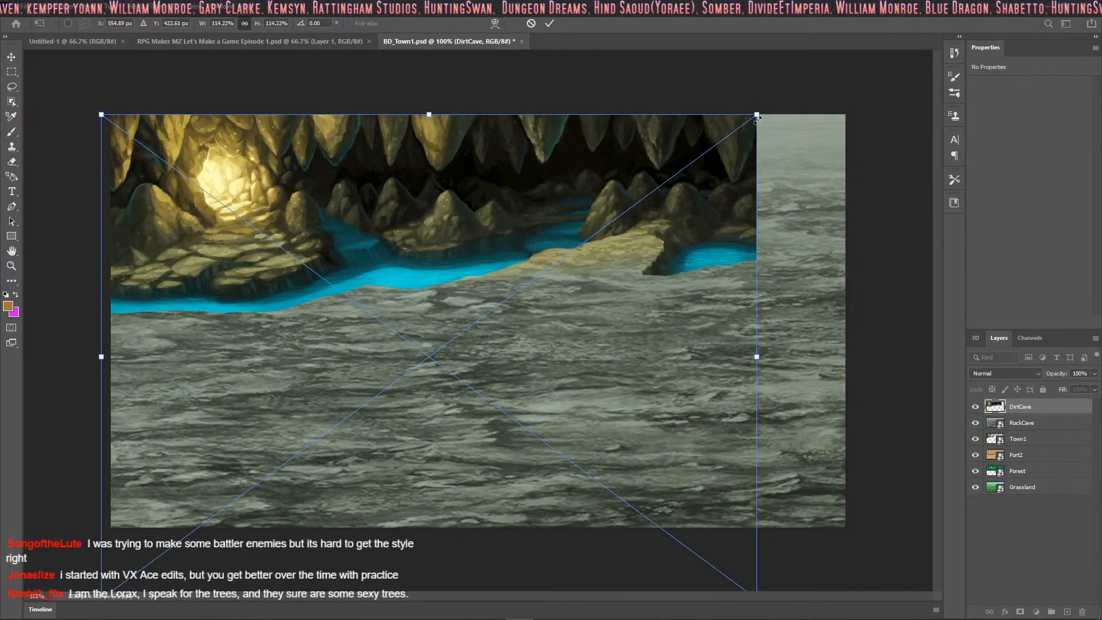
{"action": "left_click_drag", "start_coordinate": [757, 115], "coordinate": [877, 84]}
{"action": "left_click_drag", "start_coordinate": [708, 199], "coordinate": [708, 265]}
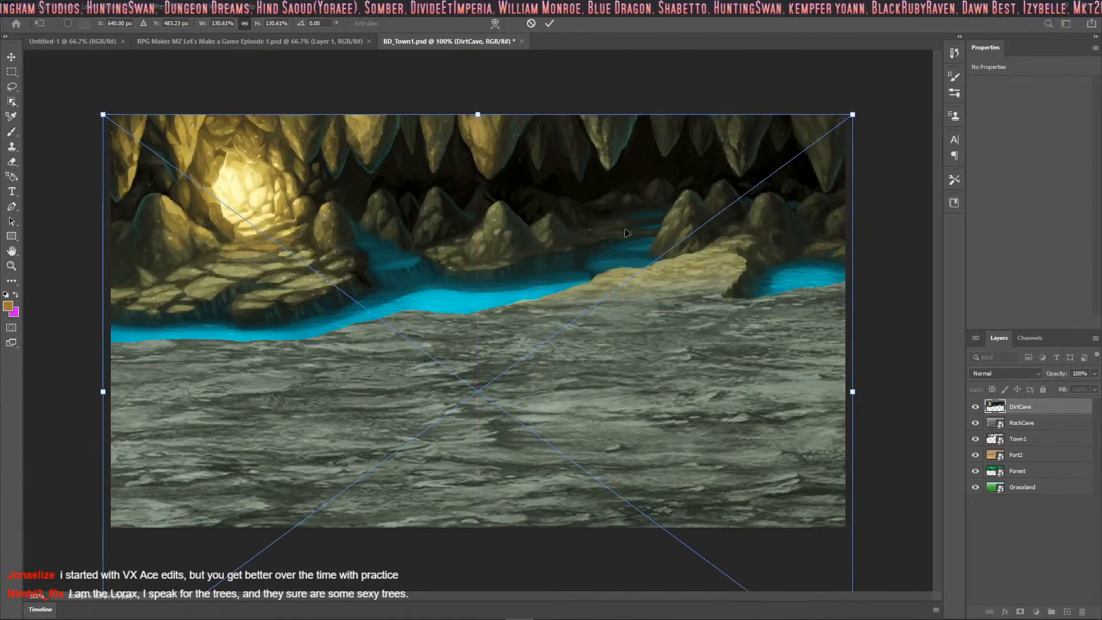
{"action": "left_click", "coordinate": [549, 24]}
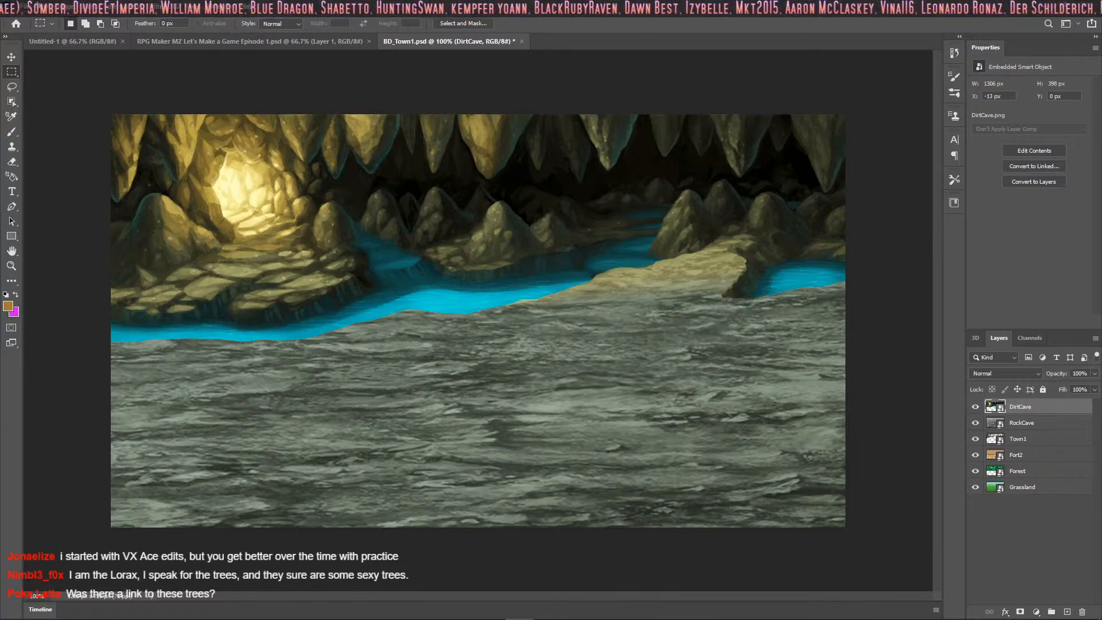
Open the file commands for the cave composition
{"action": "left_click", "coordinate": [12, 7]}
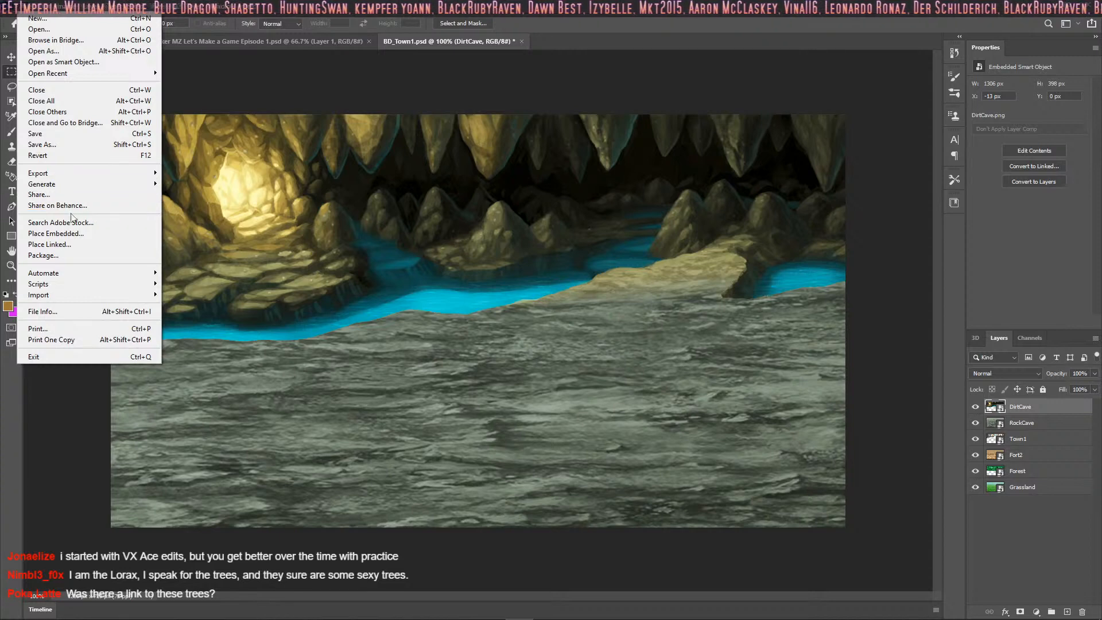
{"action": "left_click", "coordinate": [86, 233]}
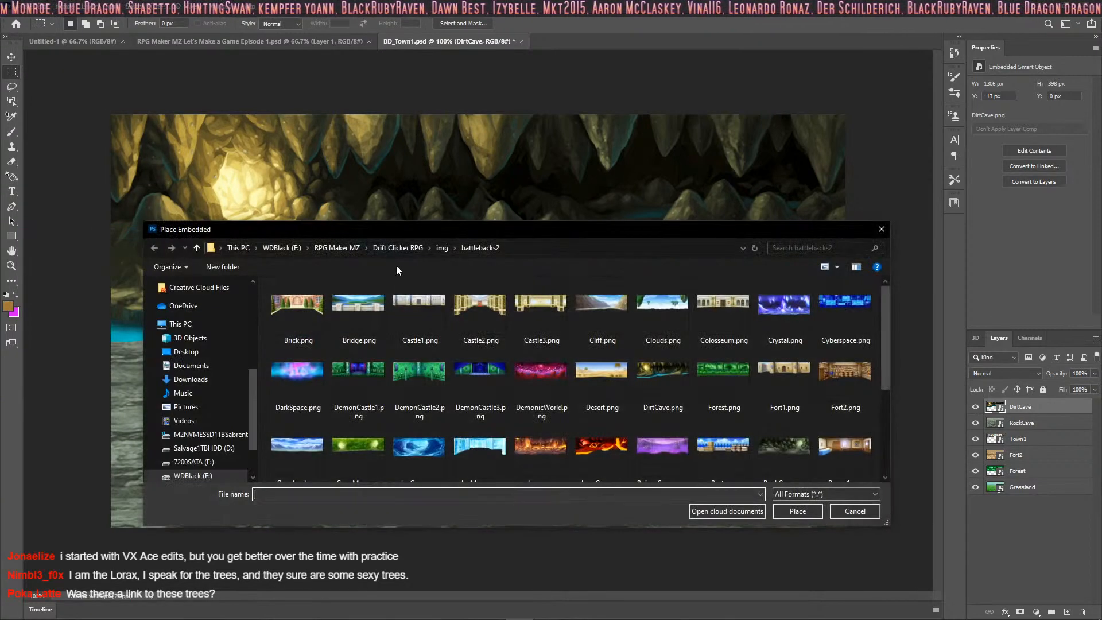
{"action": "left_click", "coordinate": [443, 247]}
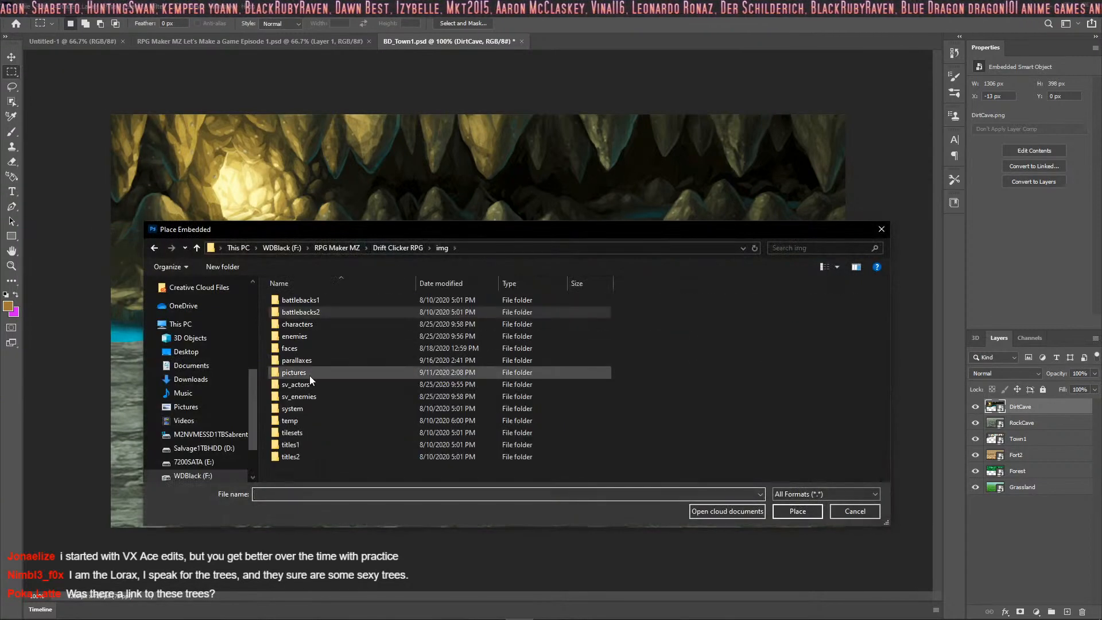
{"action": "double_click", "coordinate": [310, 360]}
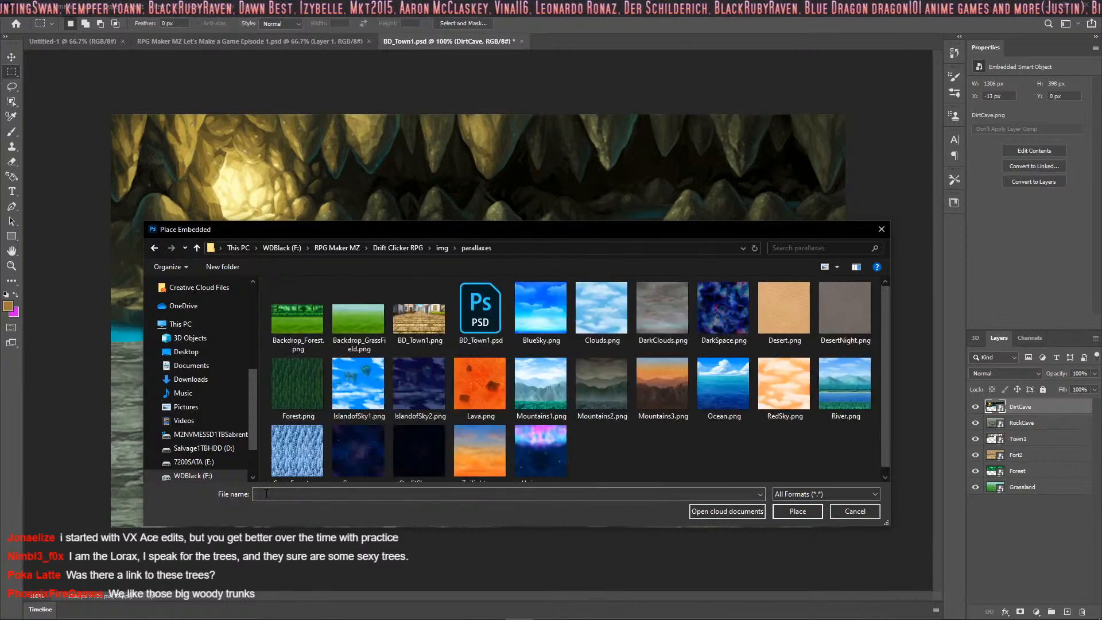
{"action": "type", "text": "Backdrop"}
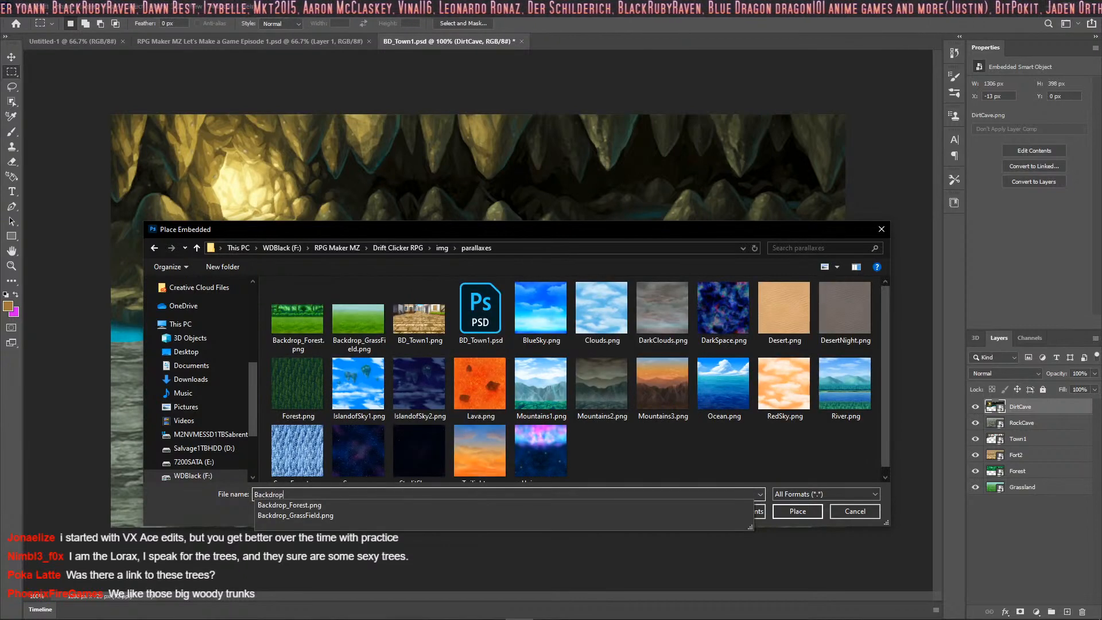
{"action": "type", "text": "_Cave1"}
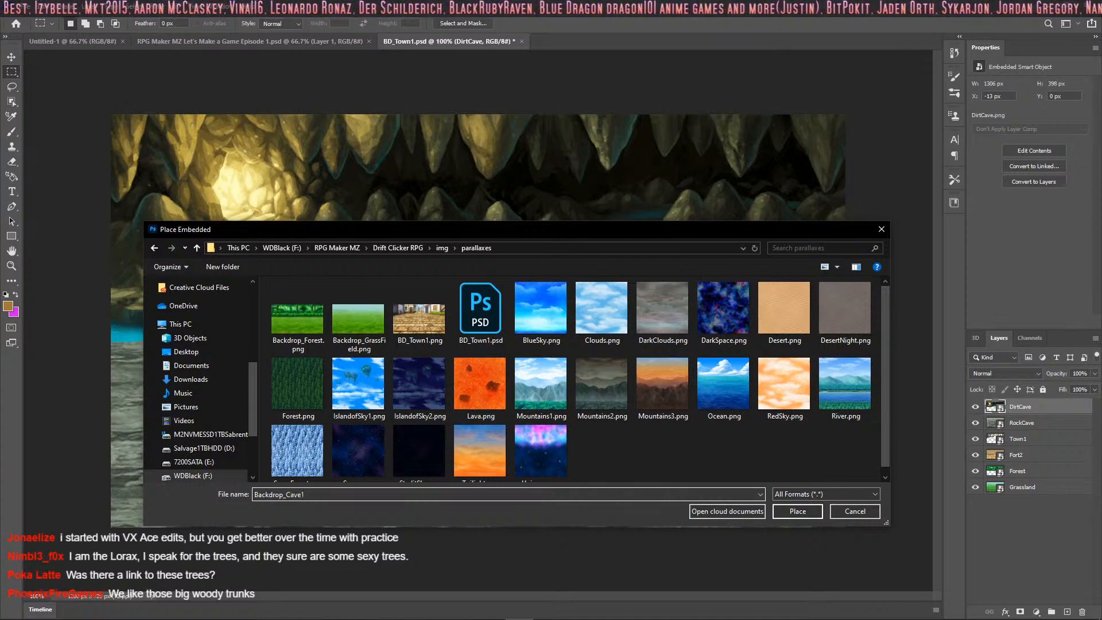
{"action": "key", "text": "Return"}
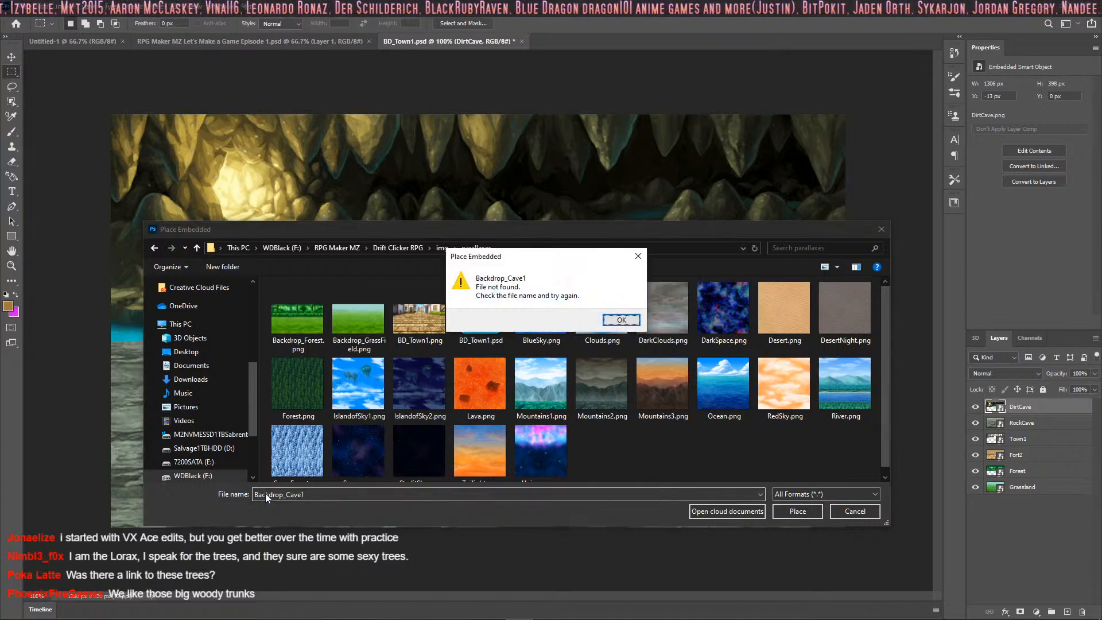
{"action": "left_click", "coordinate": [622, 320]}
{"action": "left_click", "coordinate": [852, 511]}
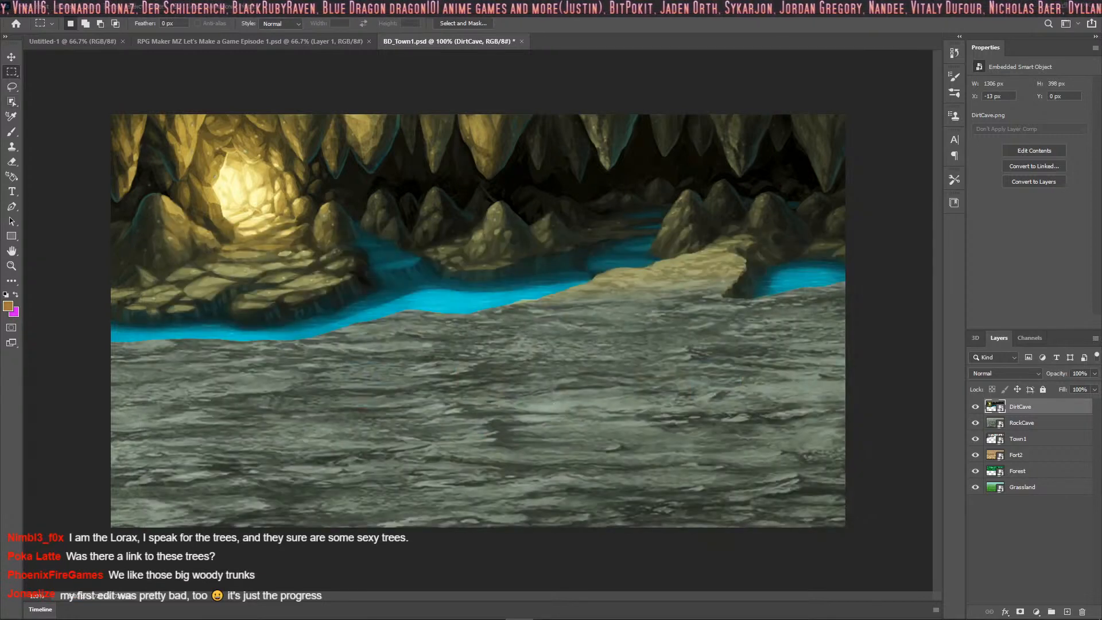
Save a PNG copy of the cave image as Backdrop_Cave.png in the parallaxes folder
{"action": "left_click", "coordinate": [21, 7]}
{"action": "left_click", "coordinate": [36, 144]}
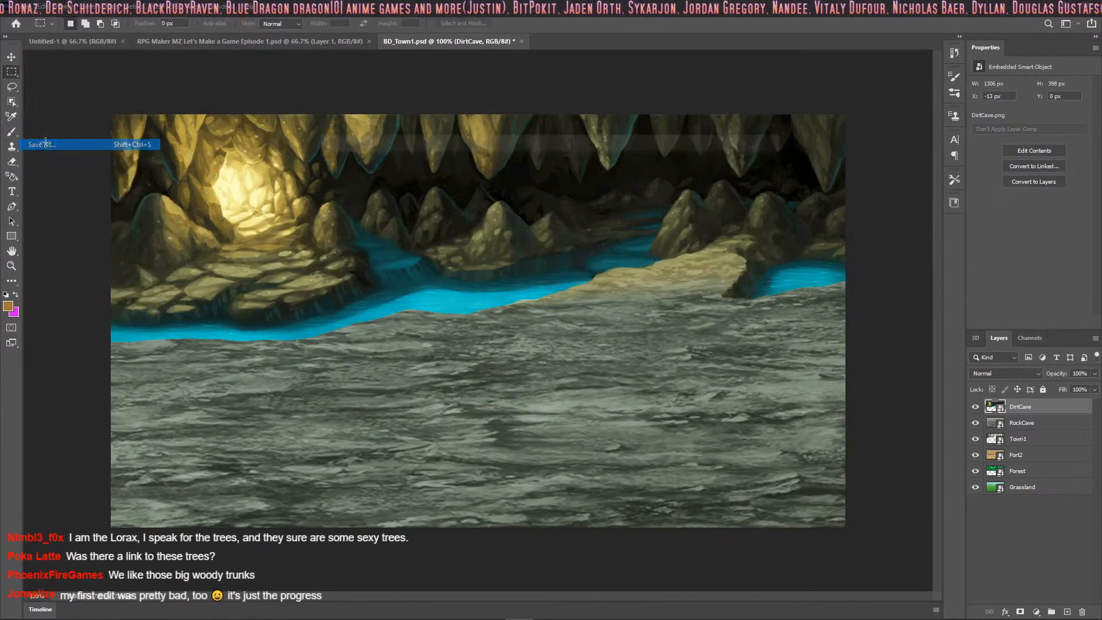
{"action": "left_click", "coordinate": [633, 418]}
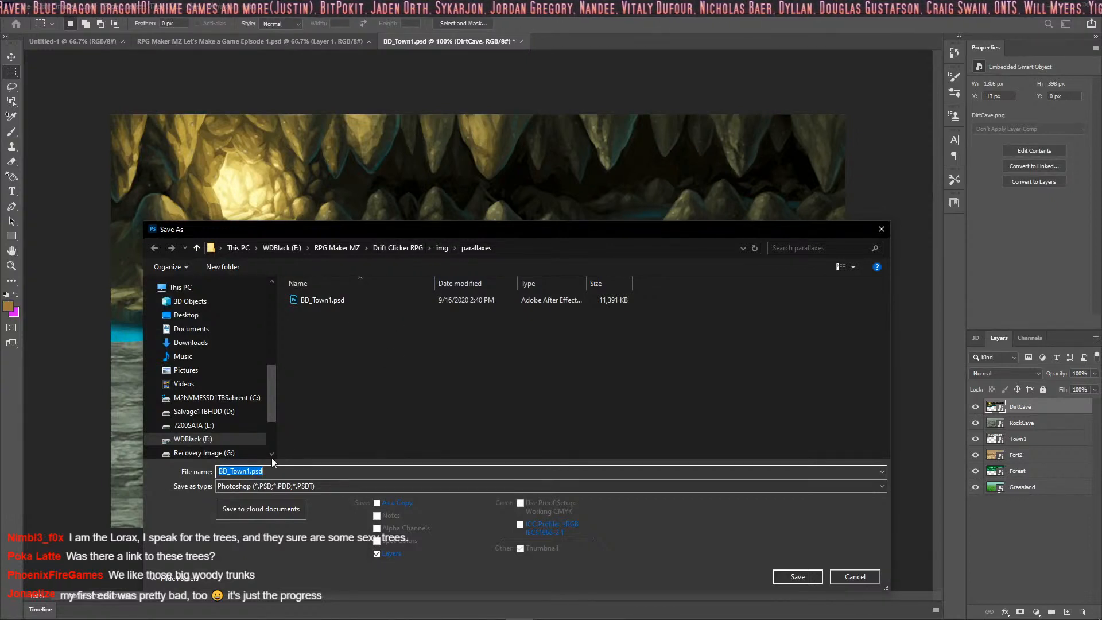
{"action": "left_click", "coordinate": [265, 485]}
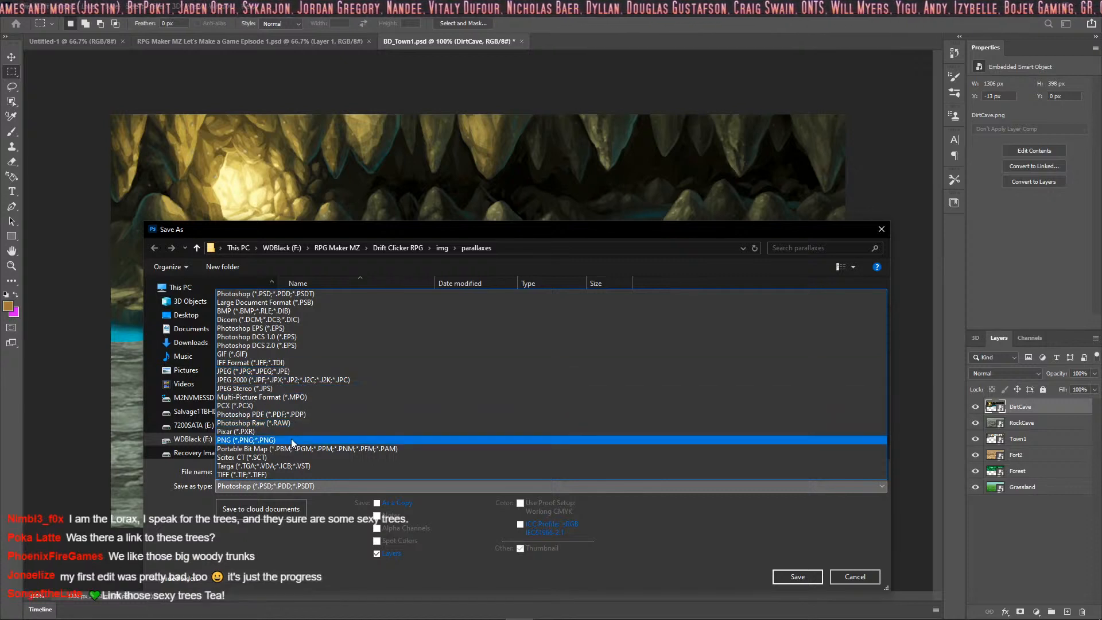
{"action": "left_click", "coordinate": [291, 438]}
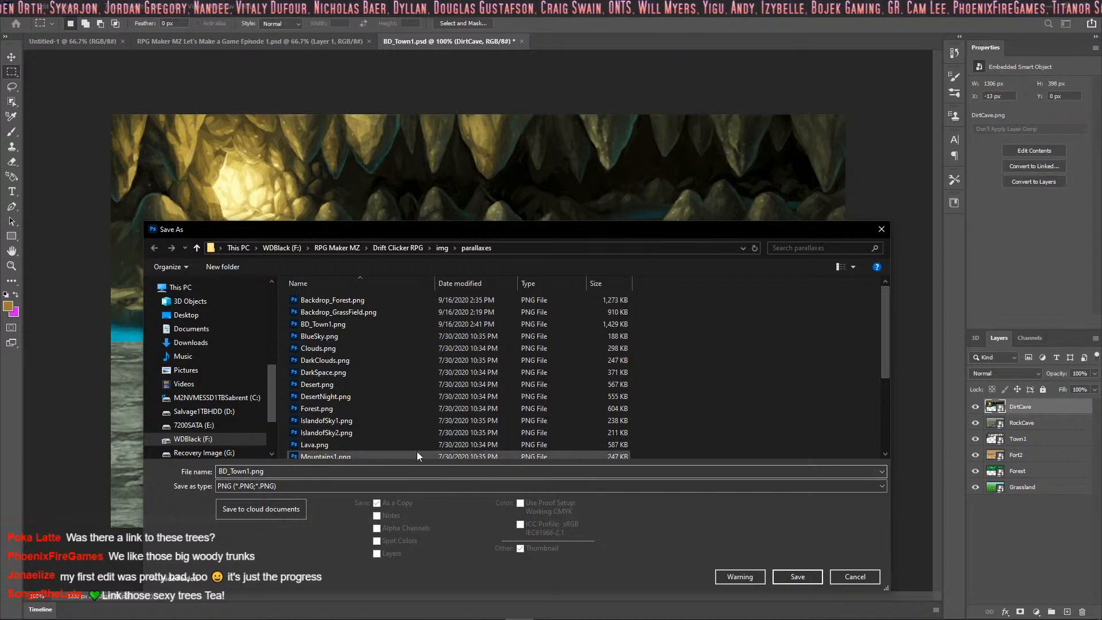
{"action": "double_click", "coordinate": [245, 470]}
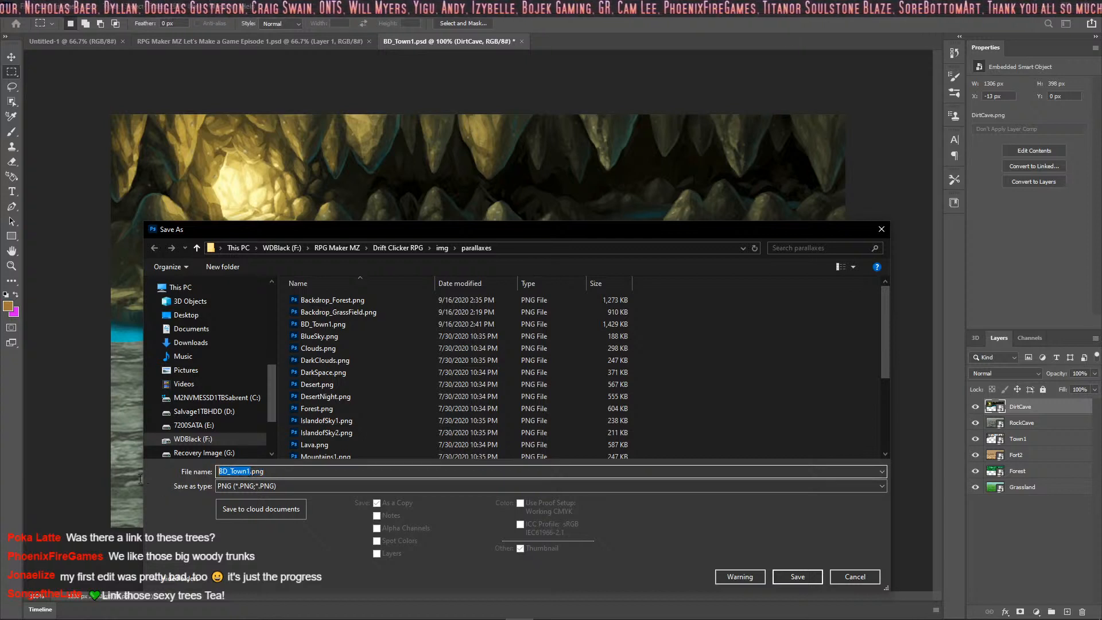
{"action": "type", "text": "Backdrop_"}
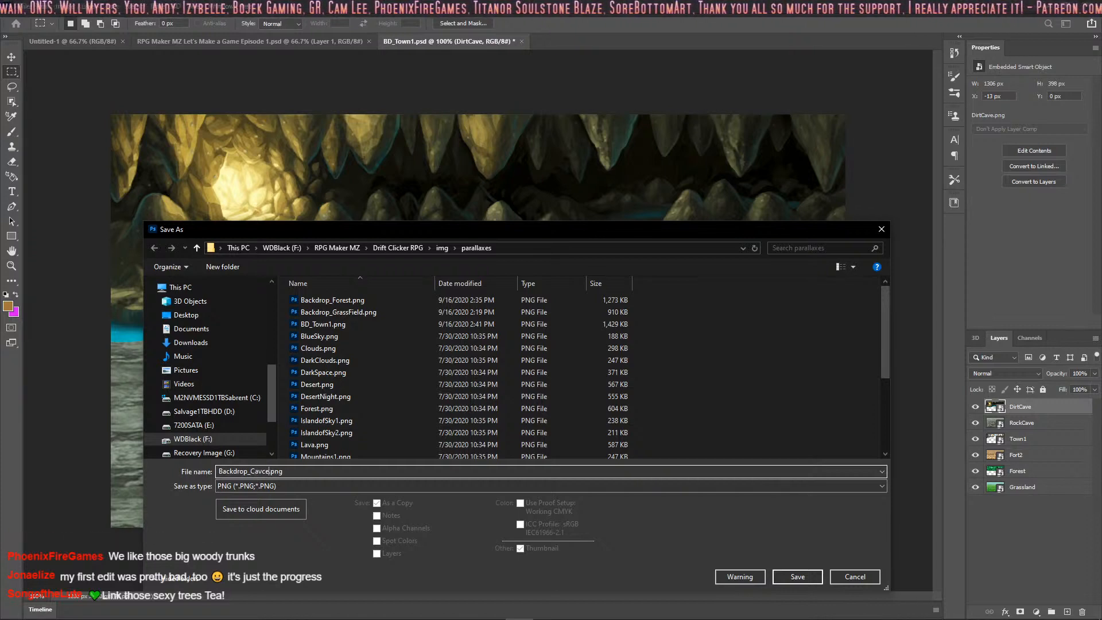
{"action": "key", "text": "Return"}
{"action": "key", "text": "Return"}
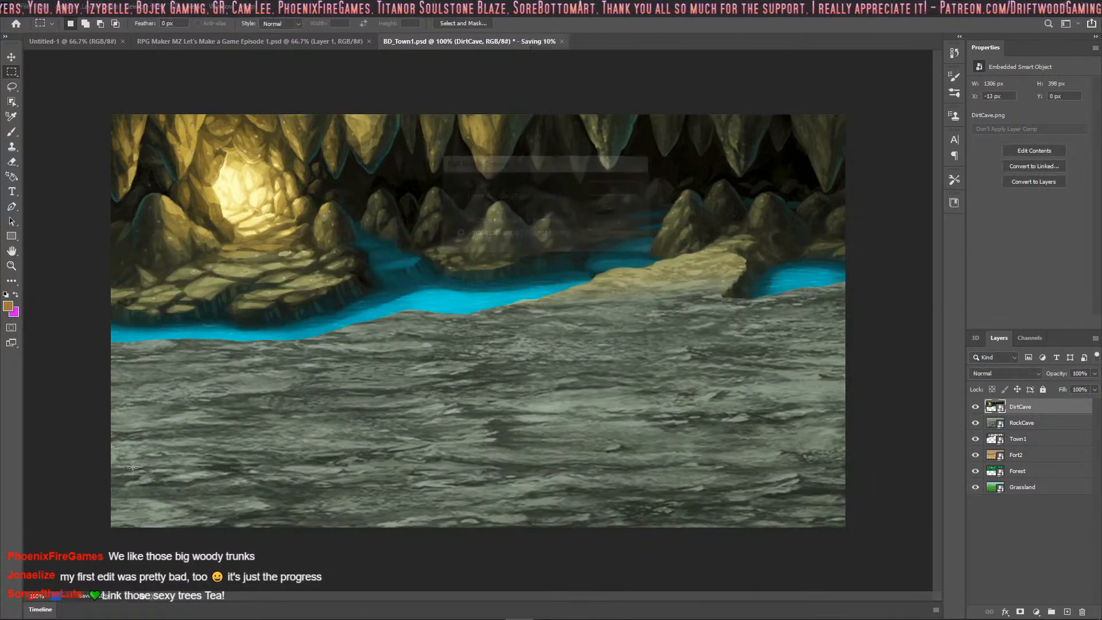
Switch to RPG Maker MZ and start a new 28 by 15 map under BACKDROPS with Backdrop_Cave as its parallax image
{"action": "mouse_move", "coordinate": [732, 611]}
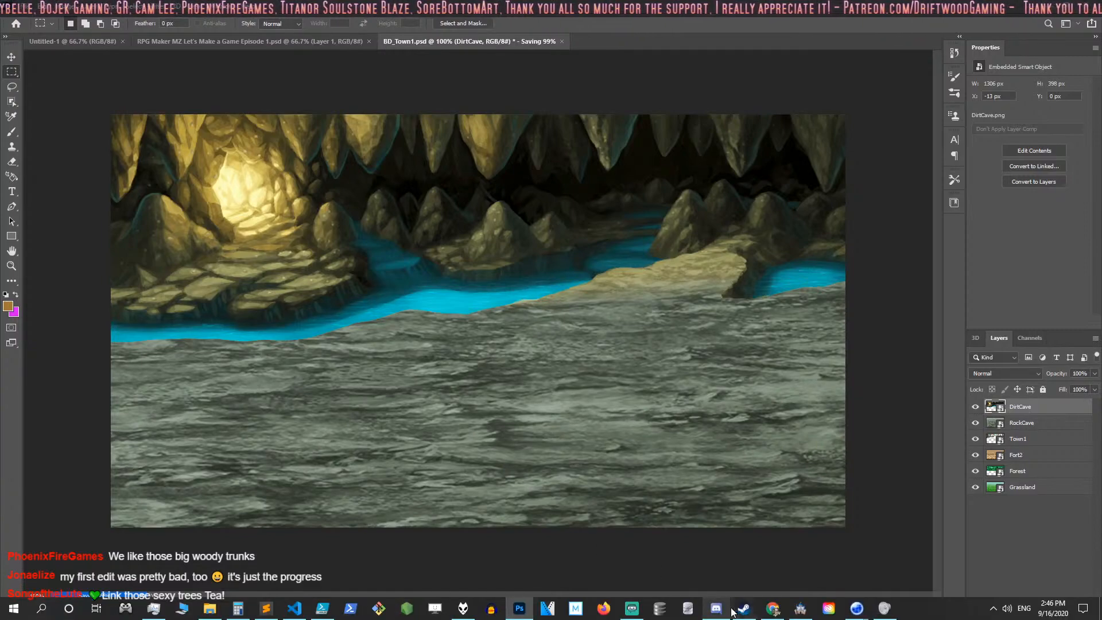
{"action": "left_click", "coordinate": [800, 608]}
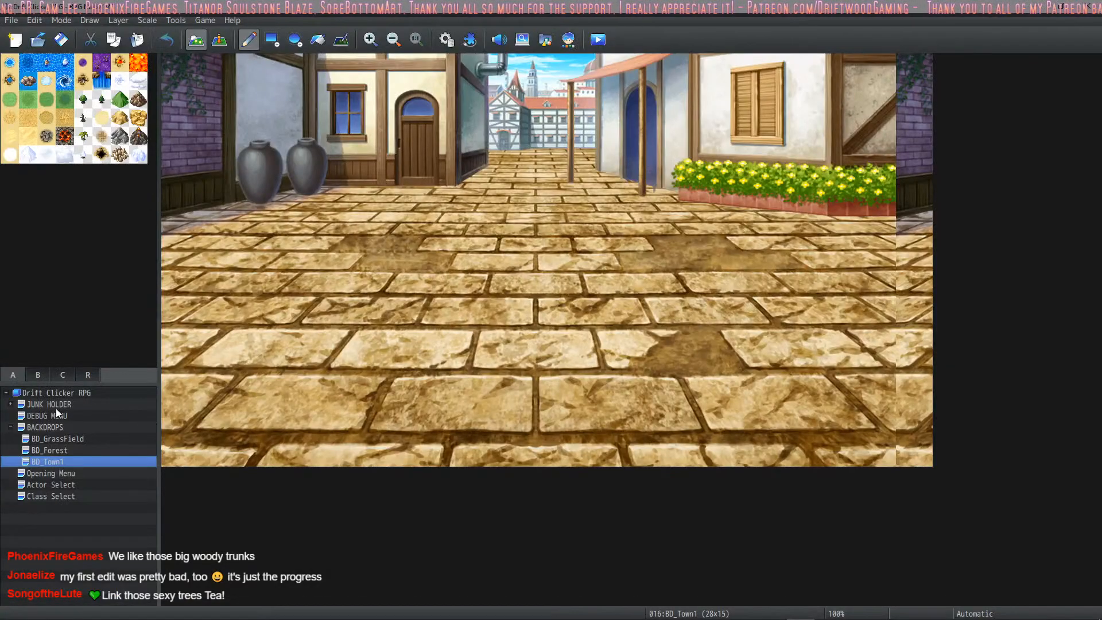
{"action": "right_click", "coordinate": [56, 427]}
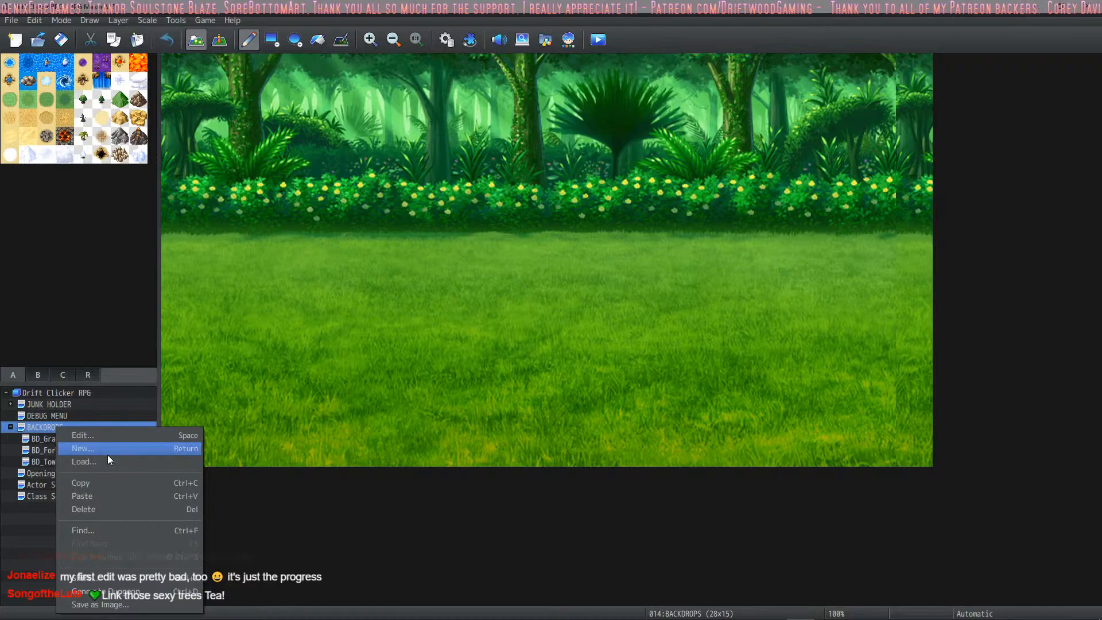
{"action": "left_click", "coordinate": [108, 453]}
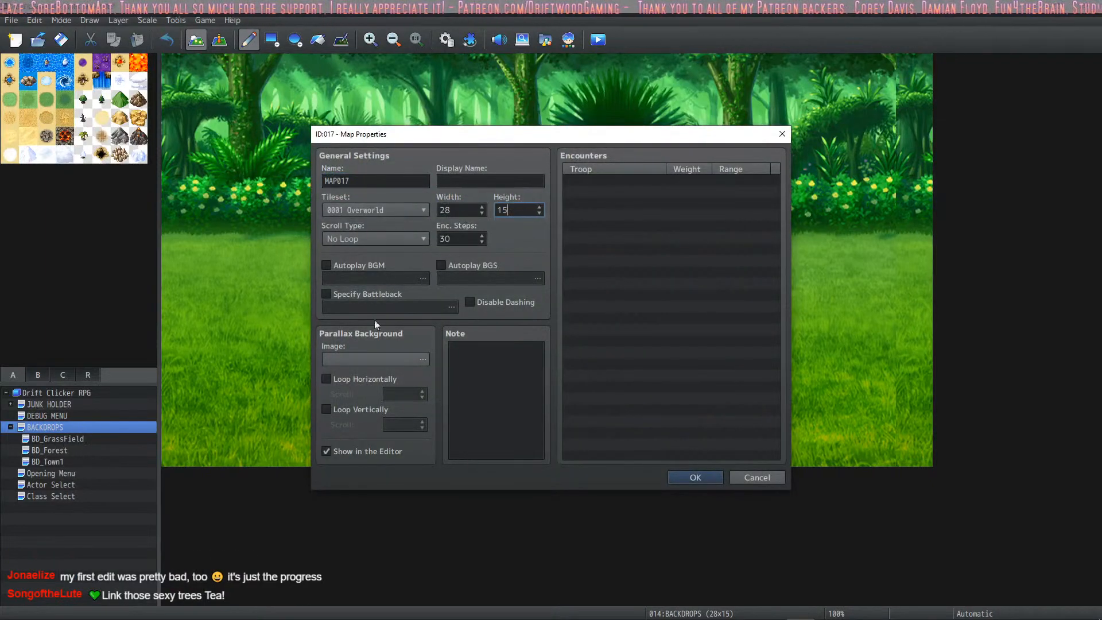
{"action": "left_click", "coordinate": [422, 360]}
{"action": "left_click", "coordinate": [411, 207]}
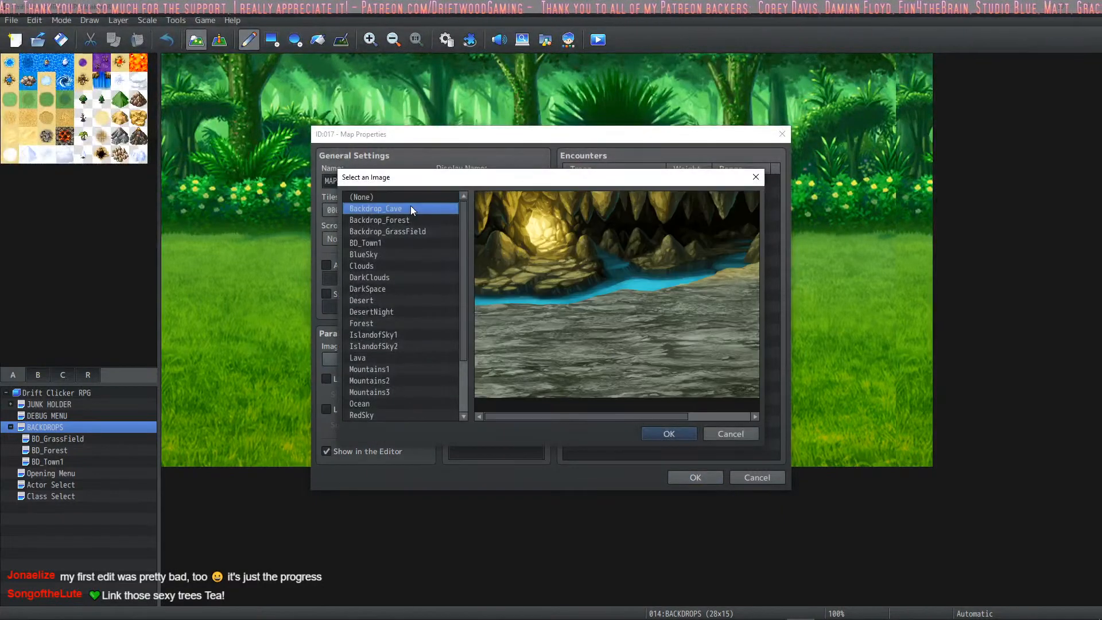
{"action": "left_click", "coordinate": [669, 434]}
Name the new map BD_Cave, give it the display name Cave, and create it
{"action": "double_click", "coordinate": [362, 179]}
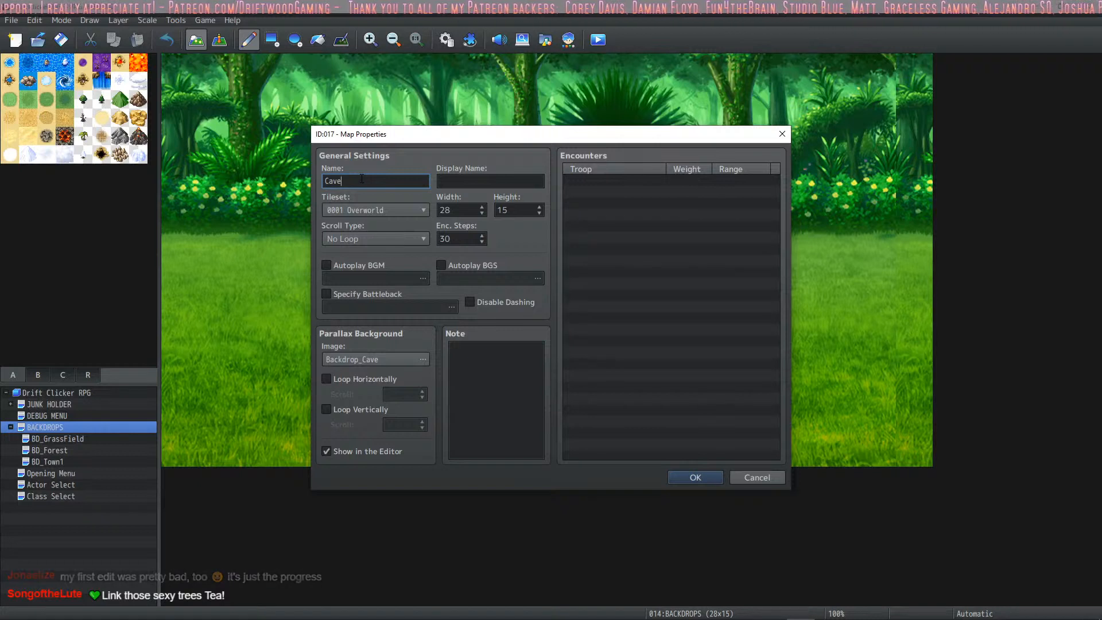
{"action": "key", "text": "BackSpace"}
{"action": "key", "text": "BackSpace"}
{"action": "key", "text": "BackSpace"}
{"action": "key", "text": "BackSpace"}
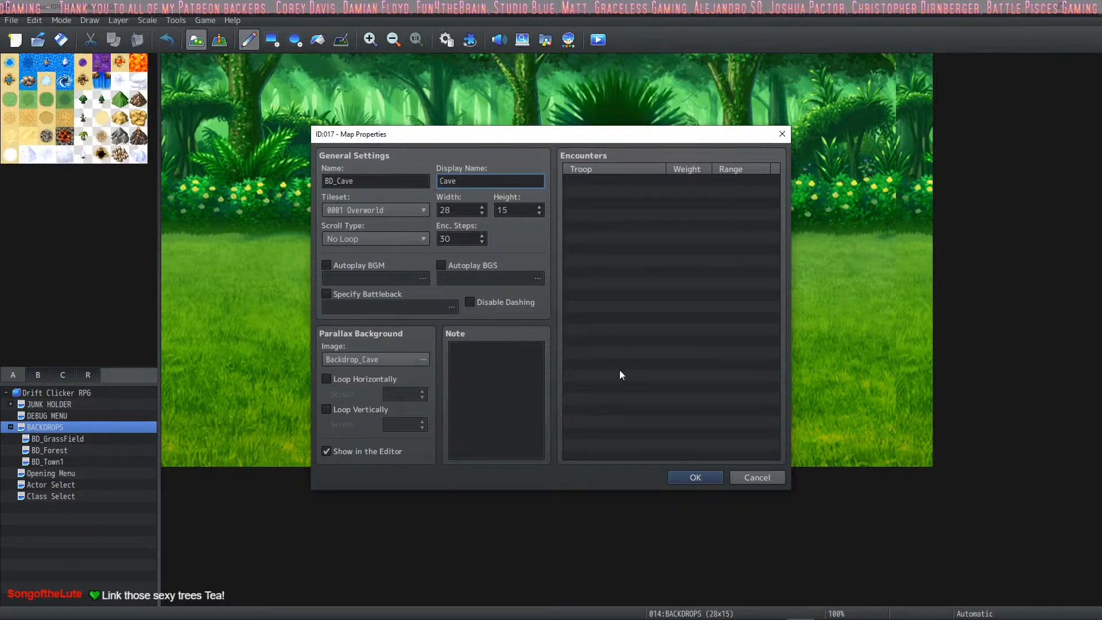
{"action": "left_click", "coordinate": [671, 477]}
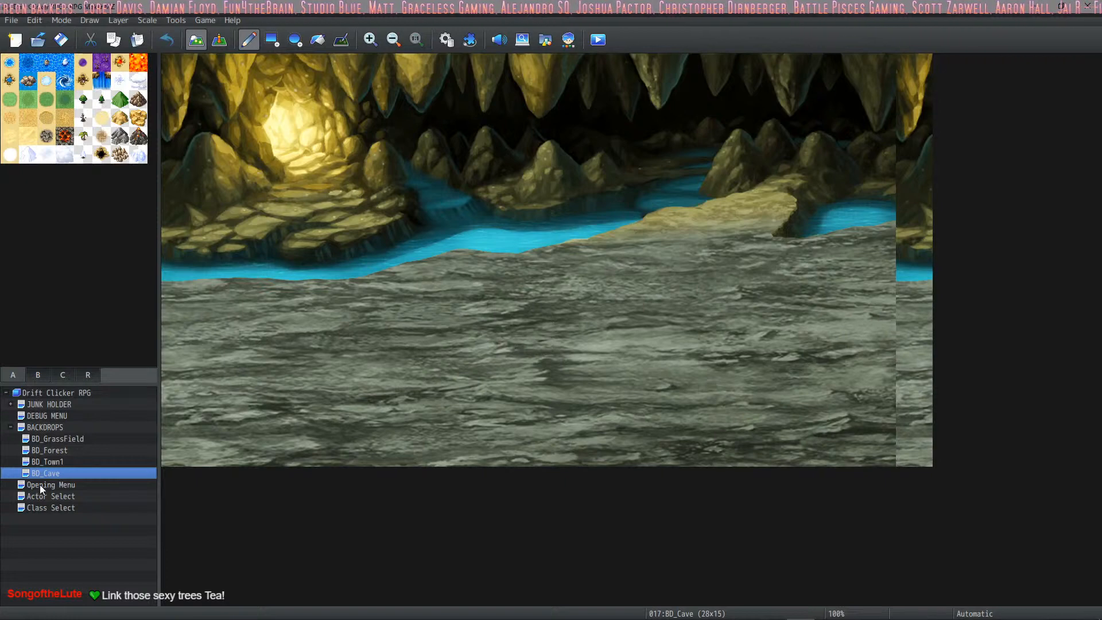
Compare the backdrops of the BD_Town1, BD_Forest, BD_GrassField and BD_Cave maps in the editor
{"action": "left_click", "coordinate": [56, 466]}
{"action": "left_click", "coordinate": [51, 475]}
{"action": "left_click", "coordinate": [54, 466]}
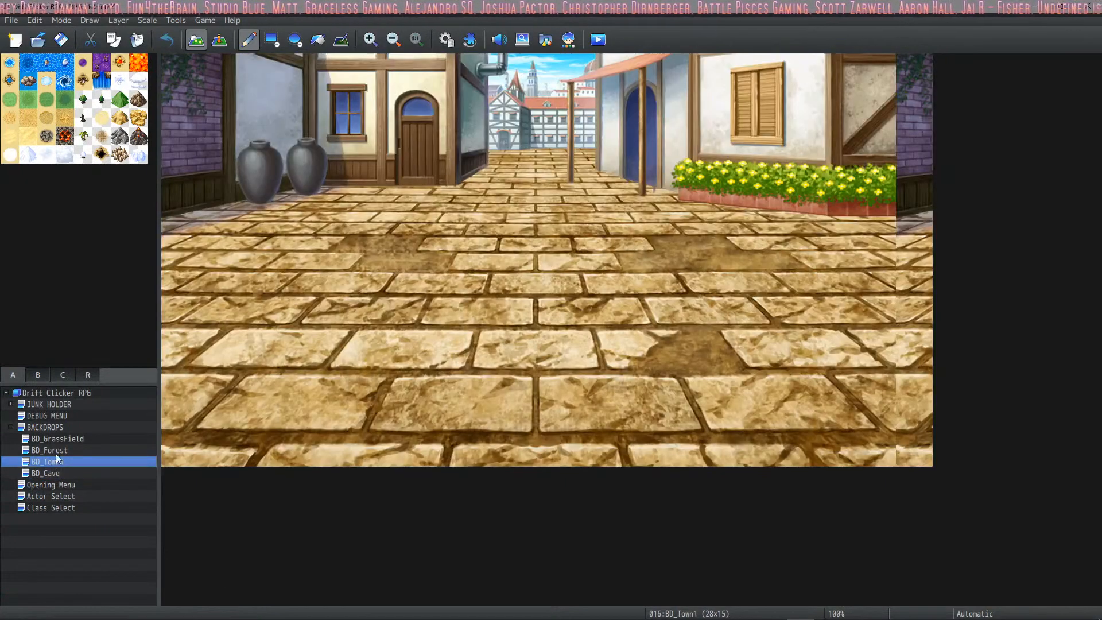
{"action": "left_click", "coordinate": [56, 453]}
{"action": "left_click", "coordinate": [60, 440]}
{"action": "left_click", "coordinate": [57, 454]}
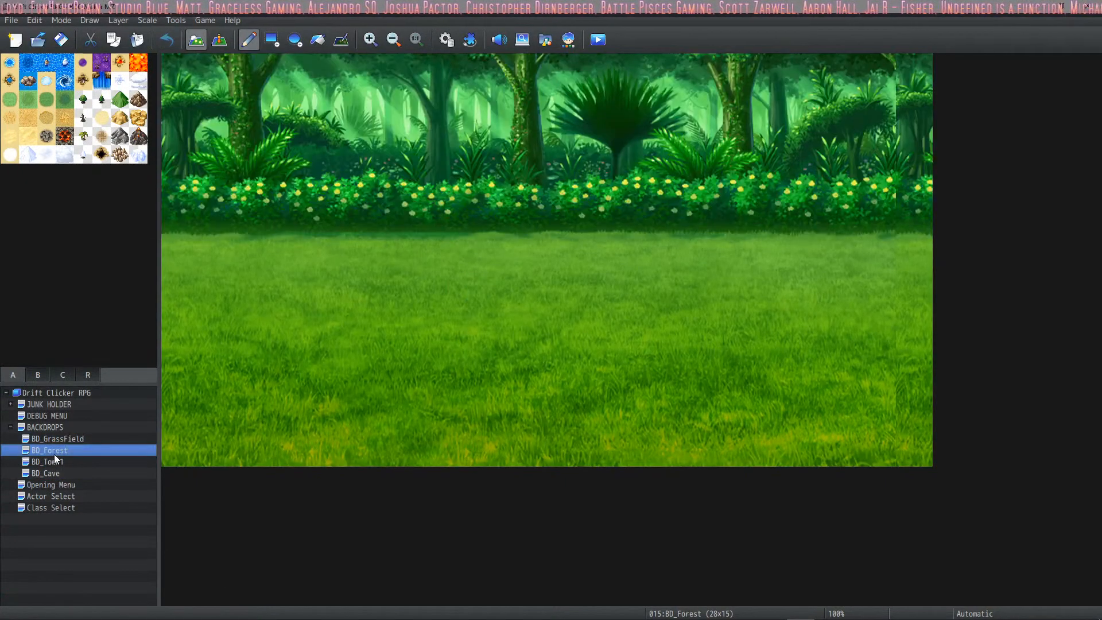
{"action": "left_click", "coordinate": [55, 473]}
{"action": "left_click", "coordinate": [51, 486]}
{"action": "left_click", "coordinate": [56, 474]}
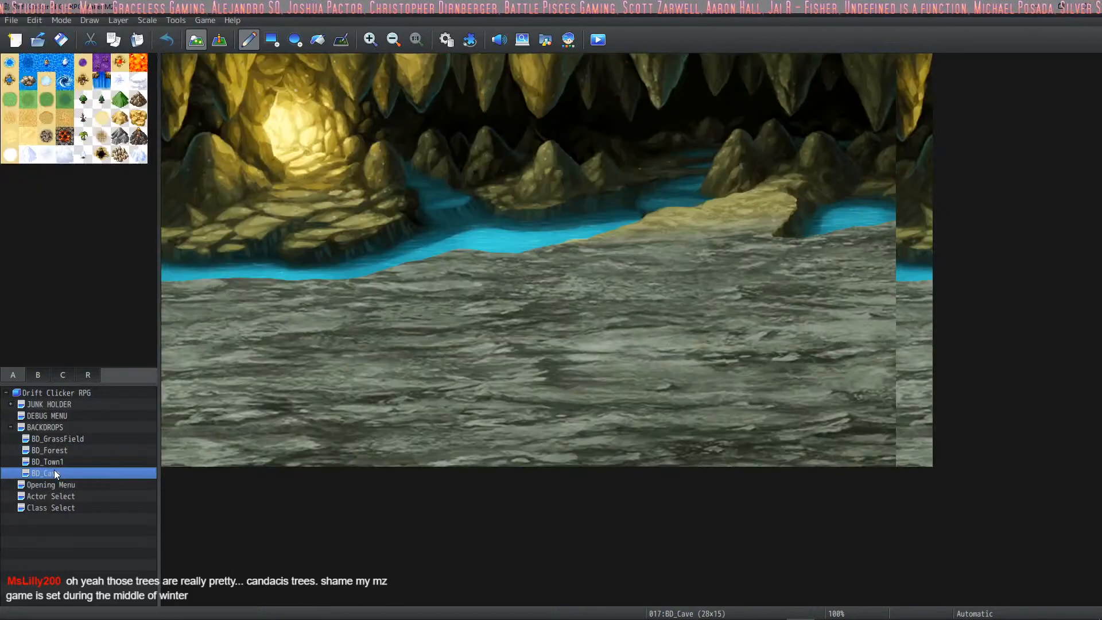
{"action": "left_click", "coordinate": [60, 440]}
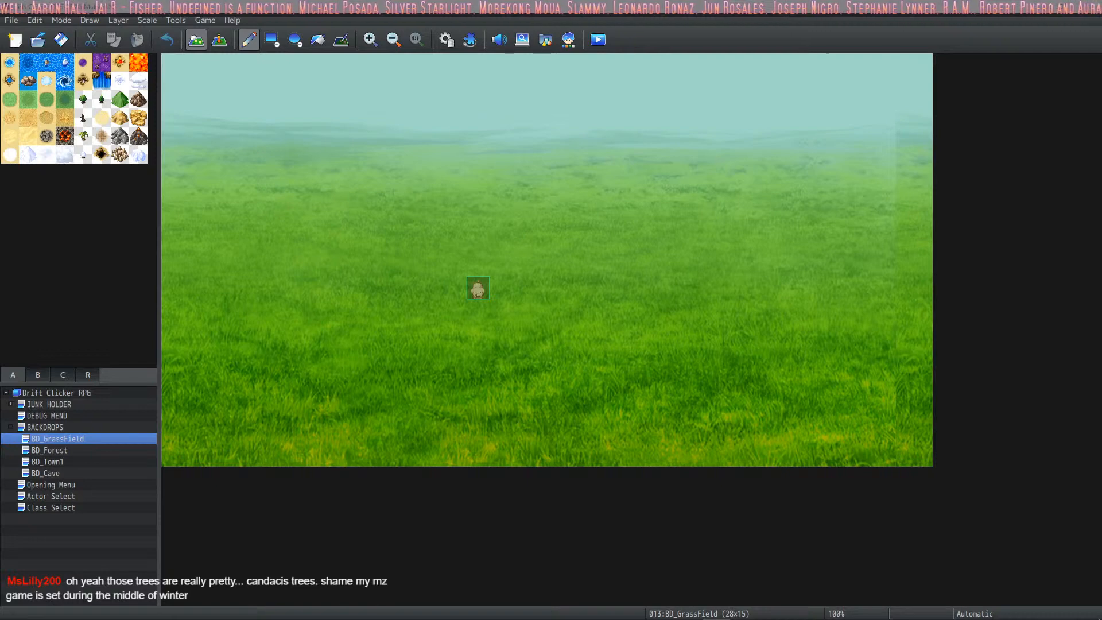
Switch to Discord and view the apple tree image posted in the_amalgamation channel at full size
{"action": "left_click_drag", "start_coordinate": [0, 86], "coordinate": [428, 49]}
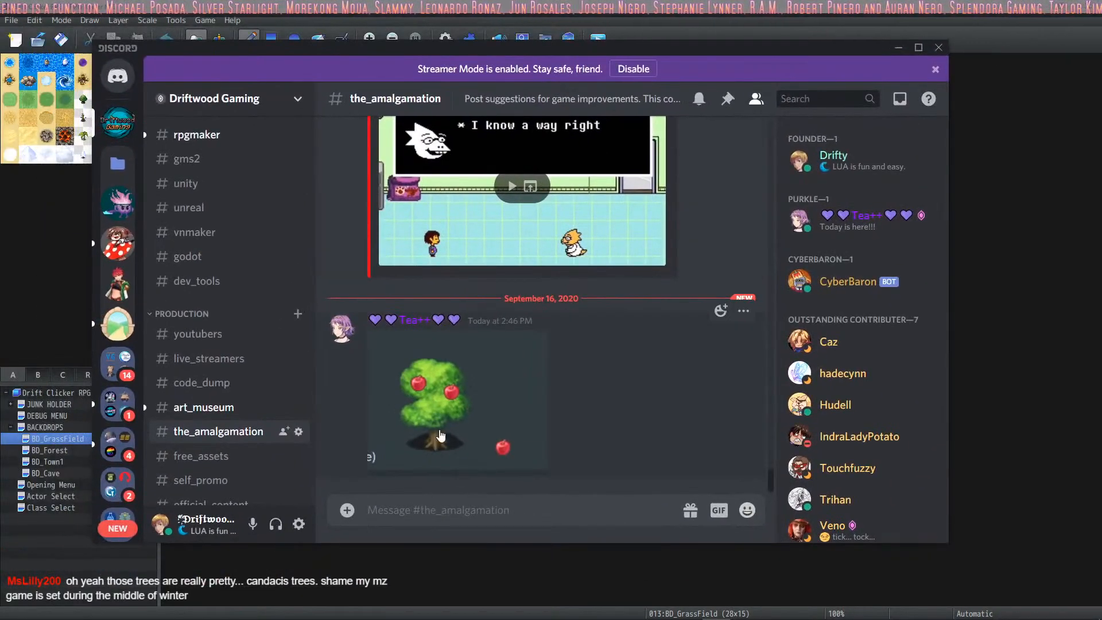
{"action": "left_click", "coordinate": [476, 436]}
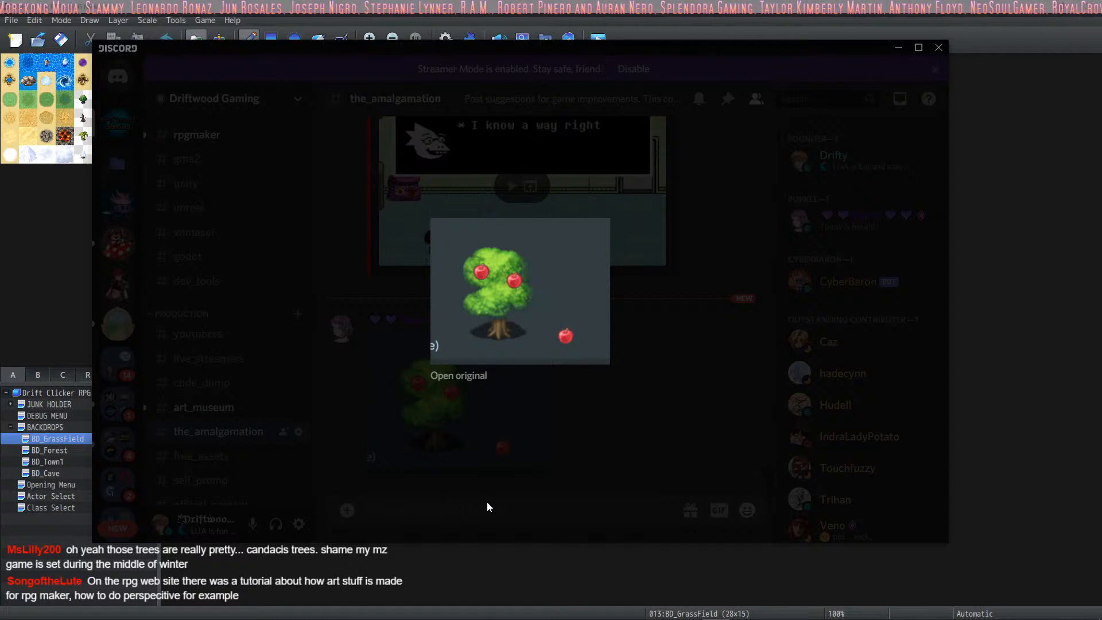
{"action": "left_click", "coordinate": [471, 504]}
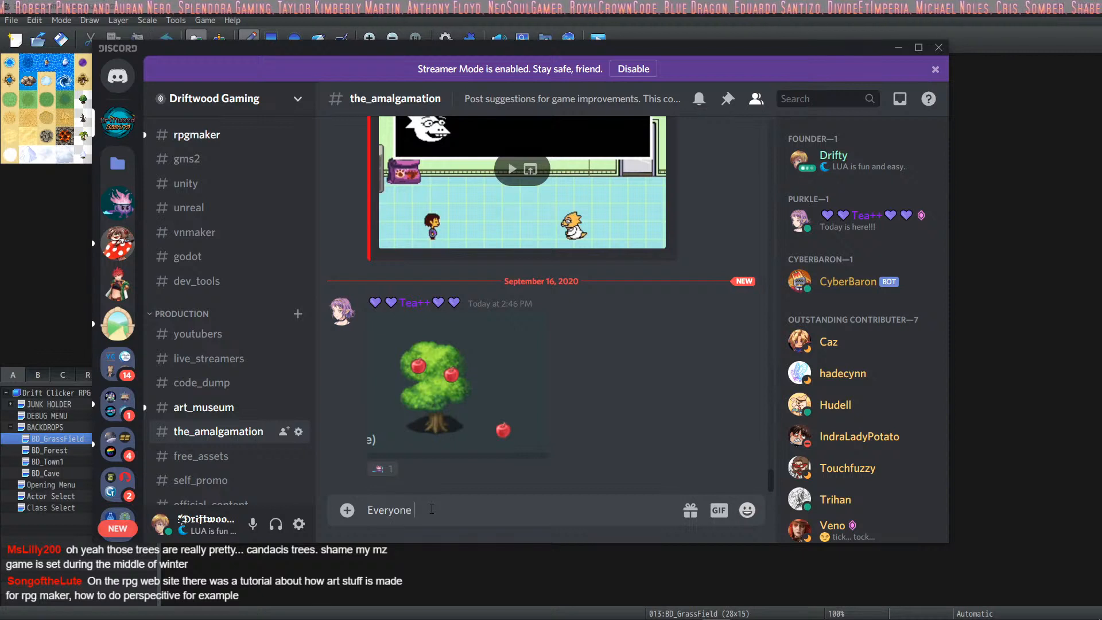
Post the message "Everyone observe in awe! The trapple tree" in the_amalgamation channel
{"action": "type", "text": "erve in awe! The trapple tr"}
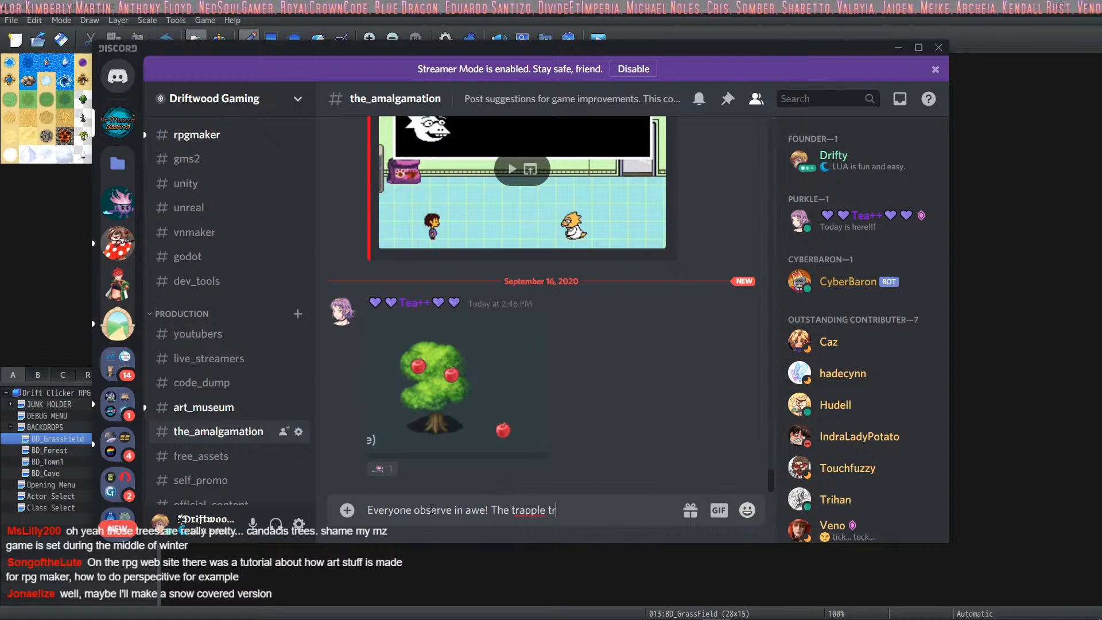
{"action": "type", "text": "ee"}
{"action": "key", "text": "Return"}
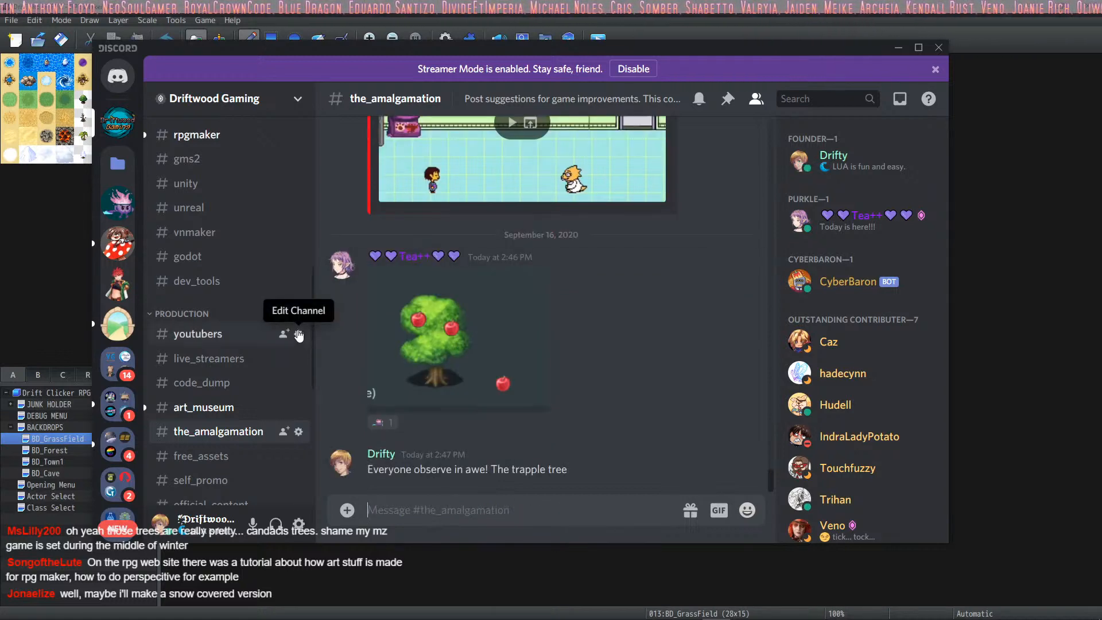
Open the allyourmemesarebelongtous channel and look through its earlier posts
{"action": "scroll", "coordinate": [247, 367], "scroll_direction": "up", "scroll_amount": 10}
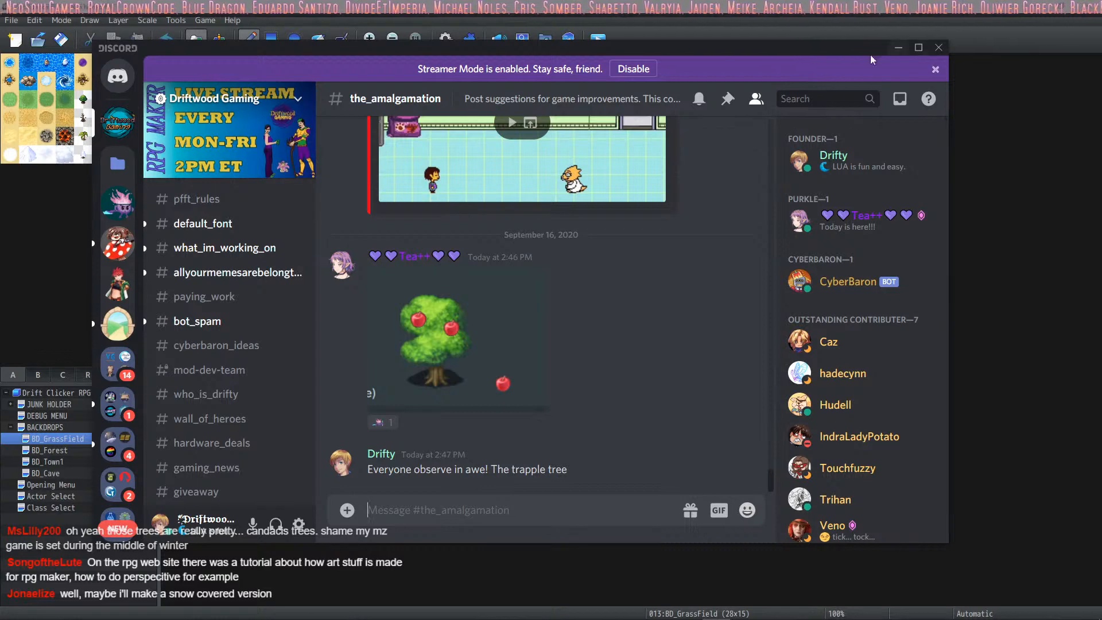
{"action": "left_click", "coordinate": [244, 274]}
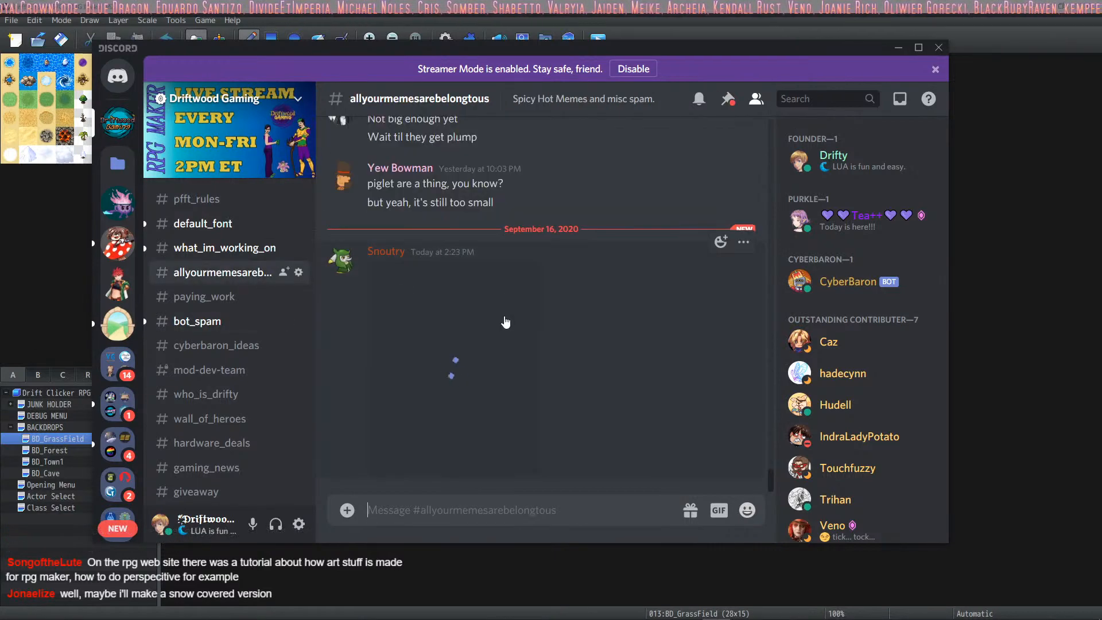
{"action": "scroll", "coordinate": [505, 322], "scroll_direction": "up", "scroll_amount": 15}
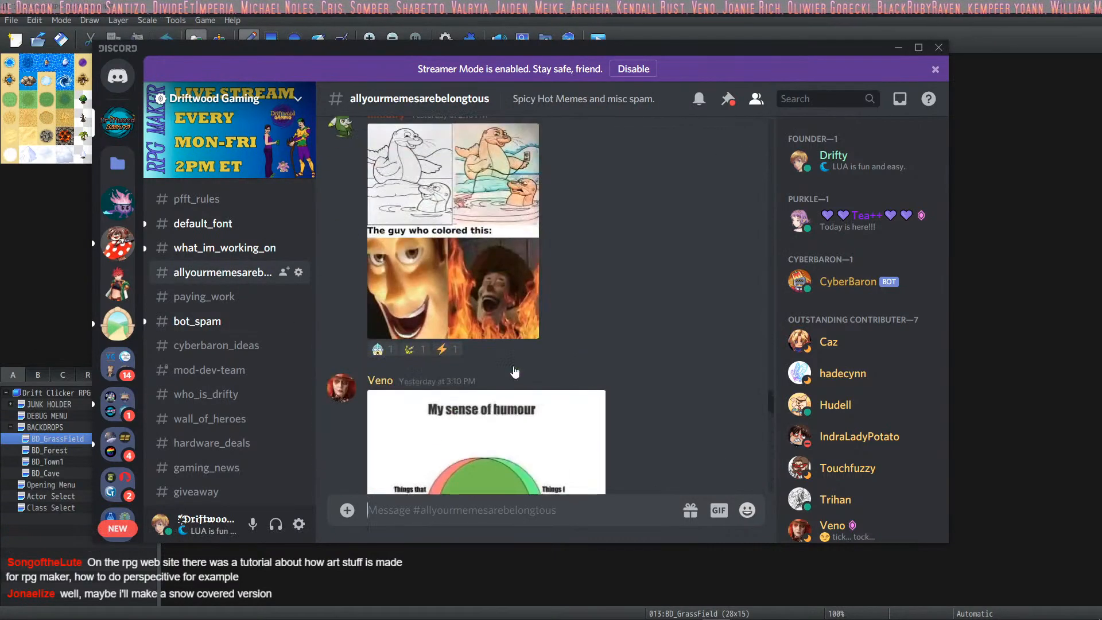
{"action": "scroll", "coordinate": [514, 370], "scroll_direction": "up", "scroll_amount": 15}
{"action": "scroll", "coordinate": [512, 368], "scroll_direction": "down", "scroll_amount": 18}
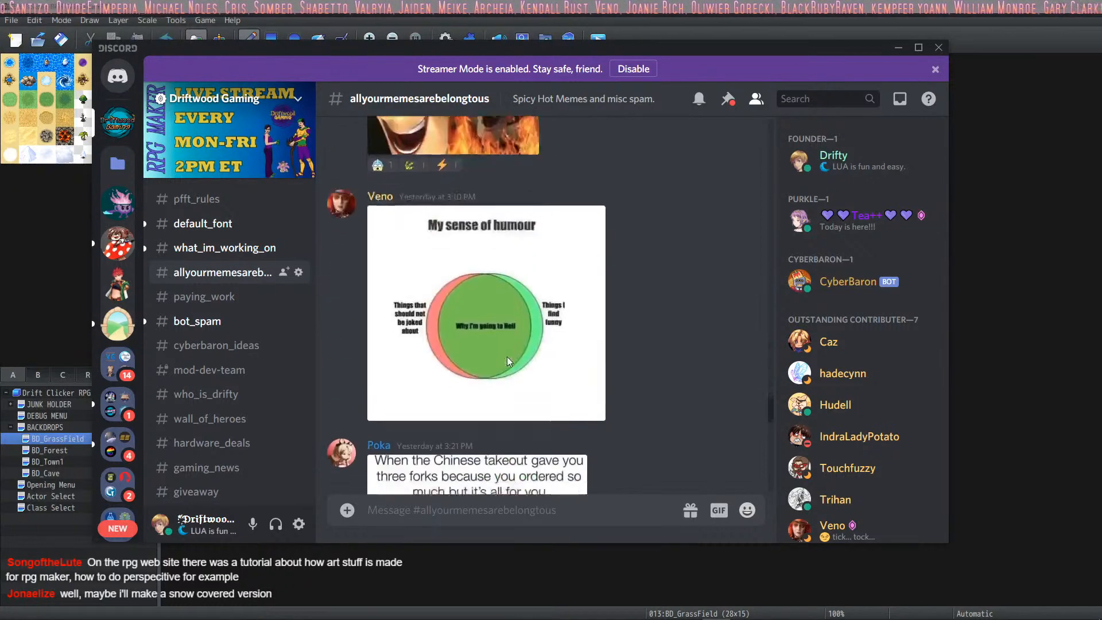
View the newest image in the allyourmemesarebelongtous channel at full size, and close the preview
{"action": "scroll", "coordinate": [508, 359], "scroll_direction": "down", "scroll_amount": 10}
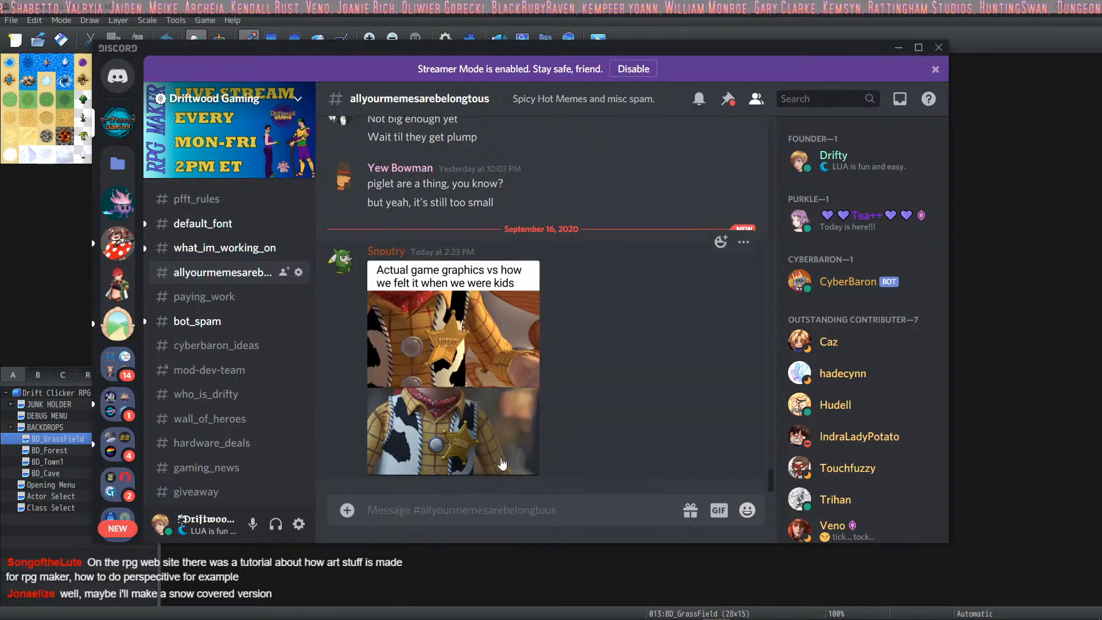
{"action": "left_click", "coordinate": [502, 462]}
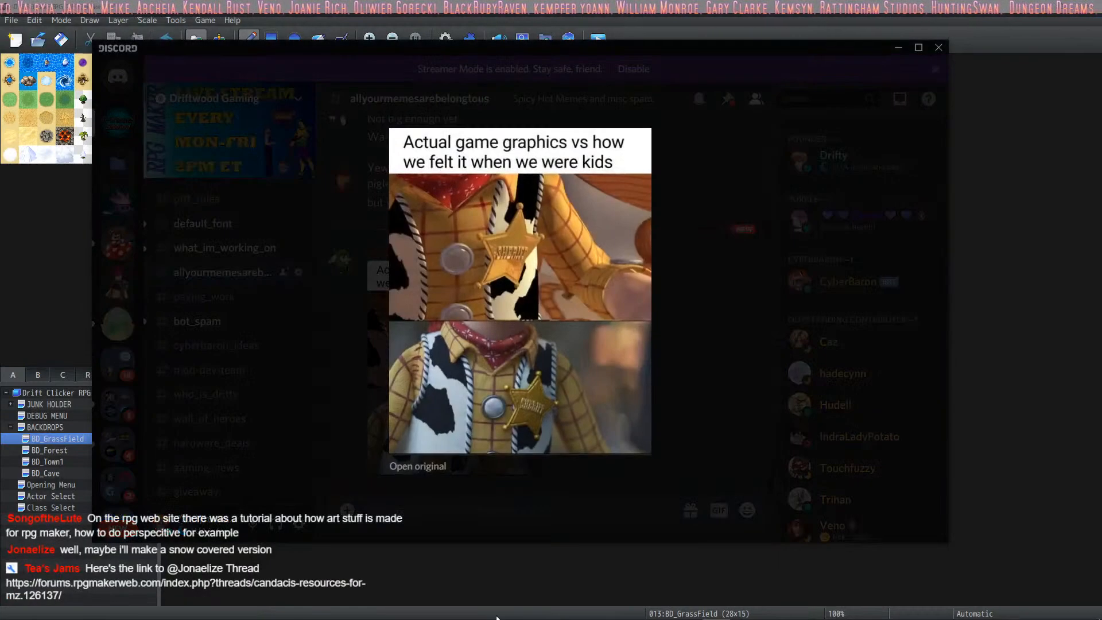
{"action": "left_click", "coordinate": [546, 508]}
Look through the Driftwood Gaming channel list, and minimize Discord to return to the map editor
{"action": "scroll", "coordinate": [244, 304], "scroll_direction": "down", "scroll_amount": 15}
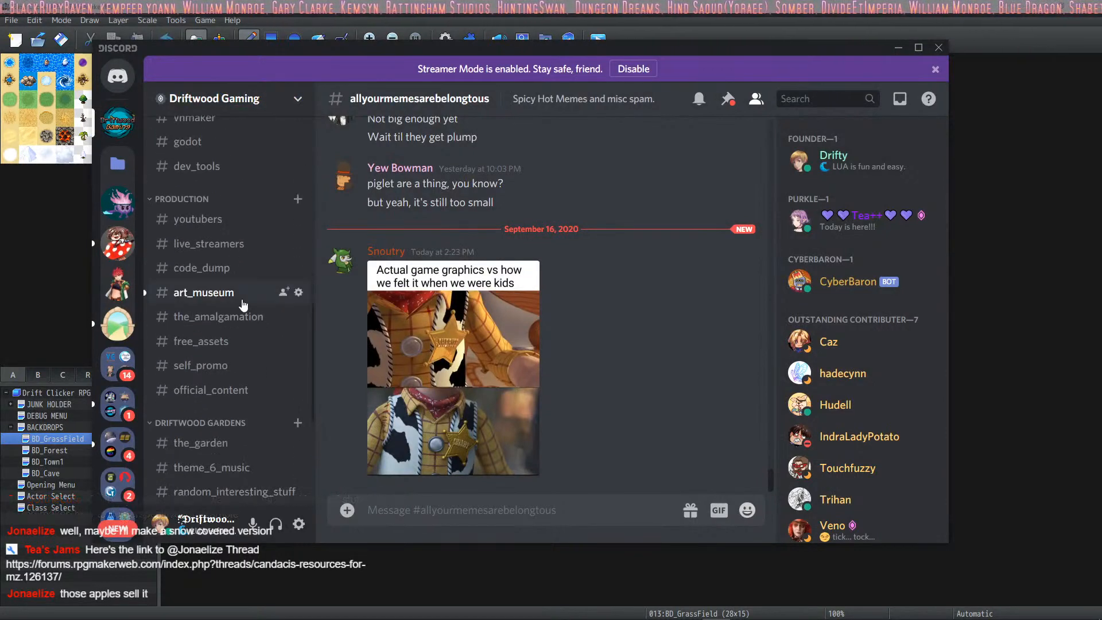
{"action": "scroll", "coordinate": [244, 310], "scroll_direction": "down", "scroll_amount": 5}
{"action": "scroll", "coordinate": [244, 317], "scroll_direction": "up", "scroll_amount": 15}
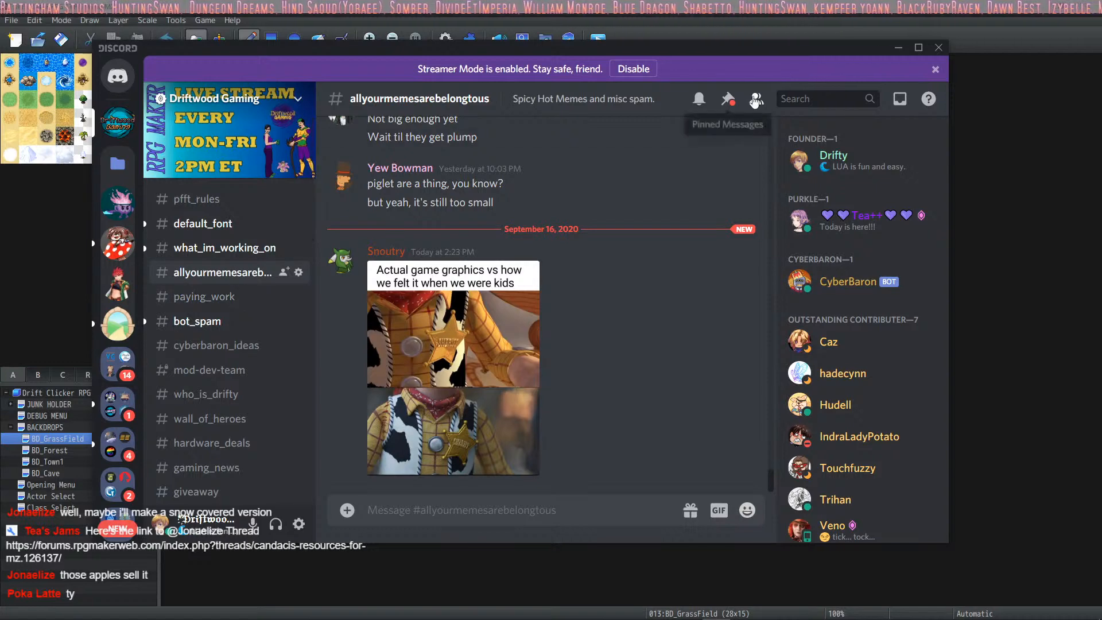
{"action": "left_click", "coordinate": [898, 47]}
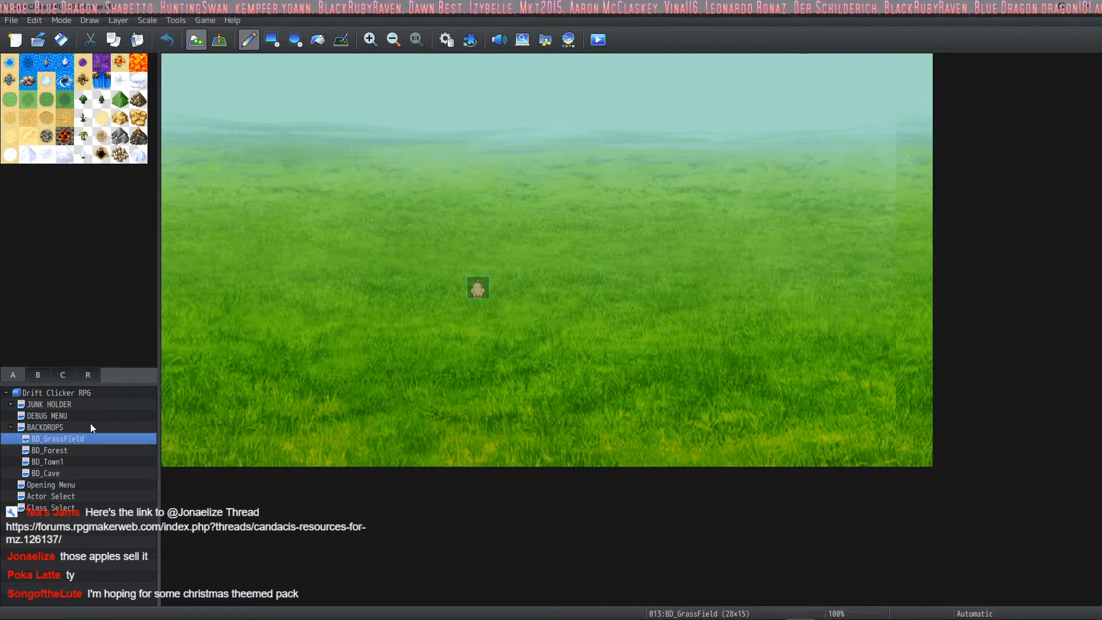
Set the BD_Cave map's width to 27 tiles in its map properties
{"action": "left_click", "coordinate": [54, 452]}
{"action": "left_click", "coordinate": [54, 462]}
{"action": "left_click", "coordinate": [49, 473]}
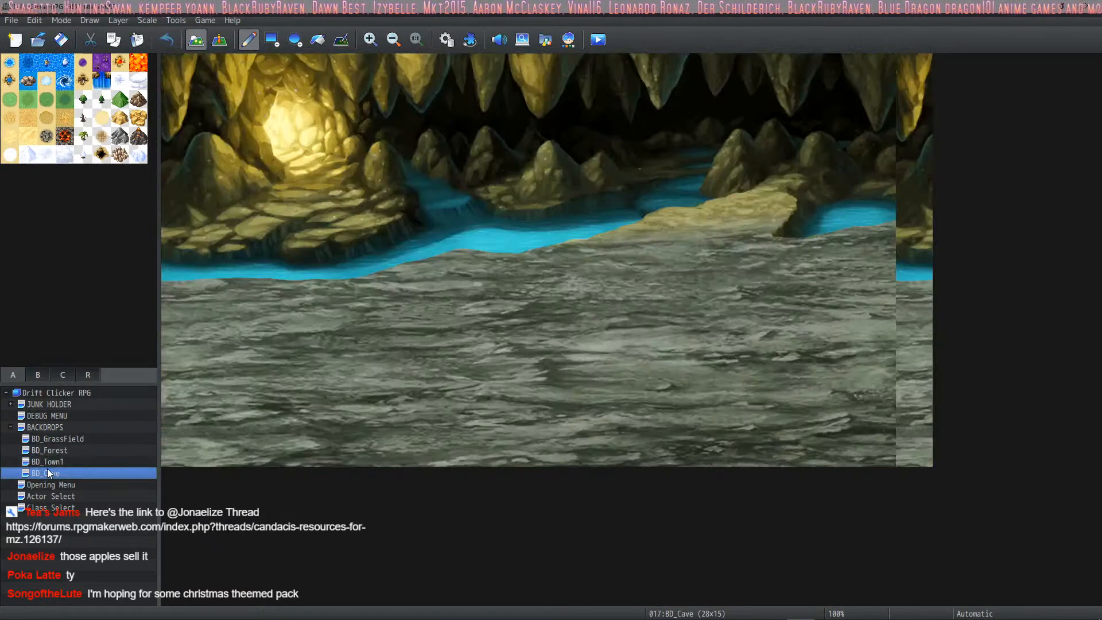
{"action": "right_click", "coordinate": [53, 472]}
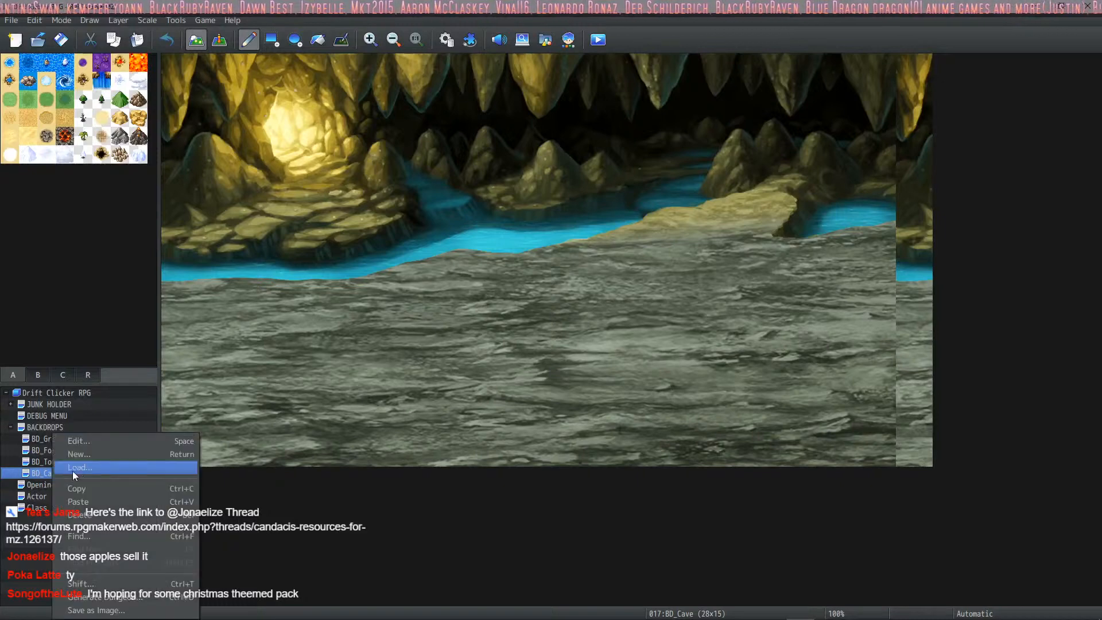
{"action": "left_click", "coordinate": [88, 440]}
{"action": "double_click", "coordinate": [466, 208]}
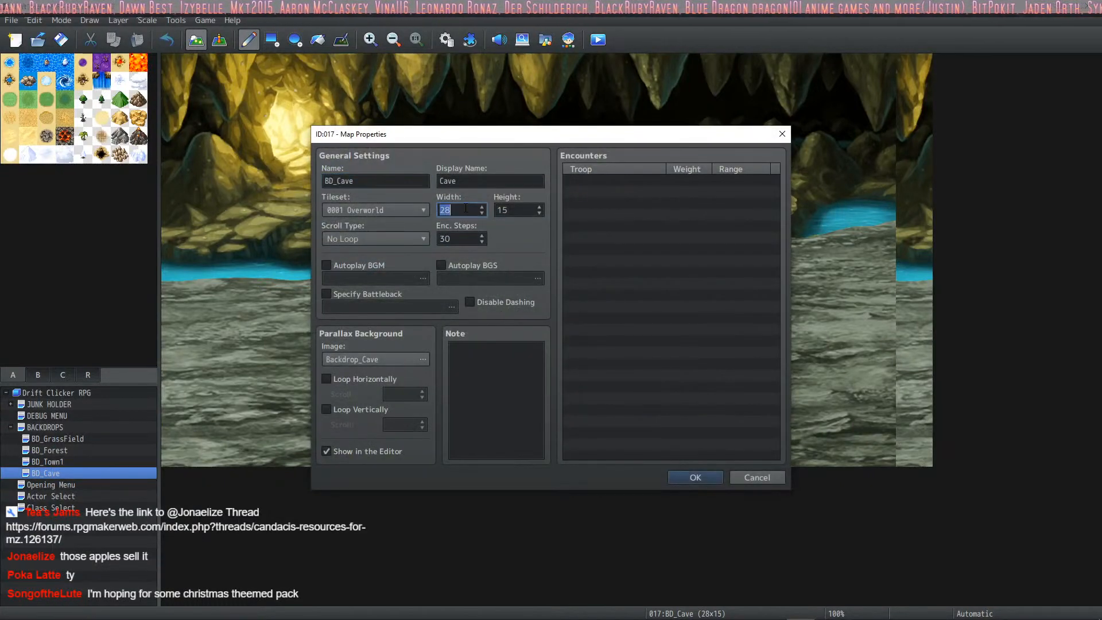
{"action": "type", "text": "27"}
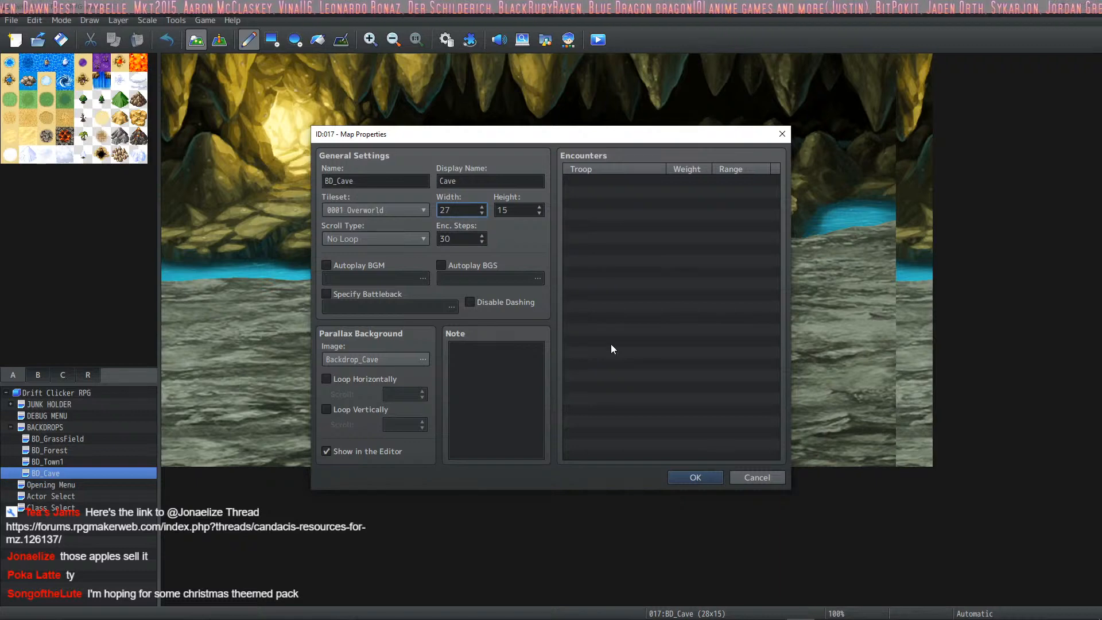
{"action": "left_click", "coordinate": [691, 477]}
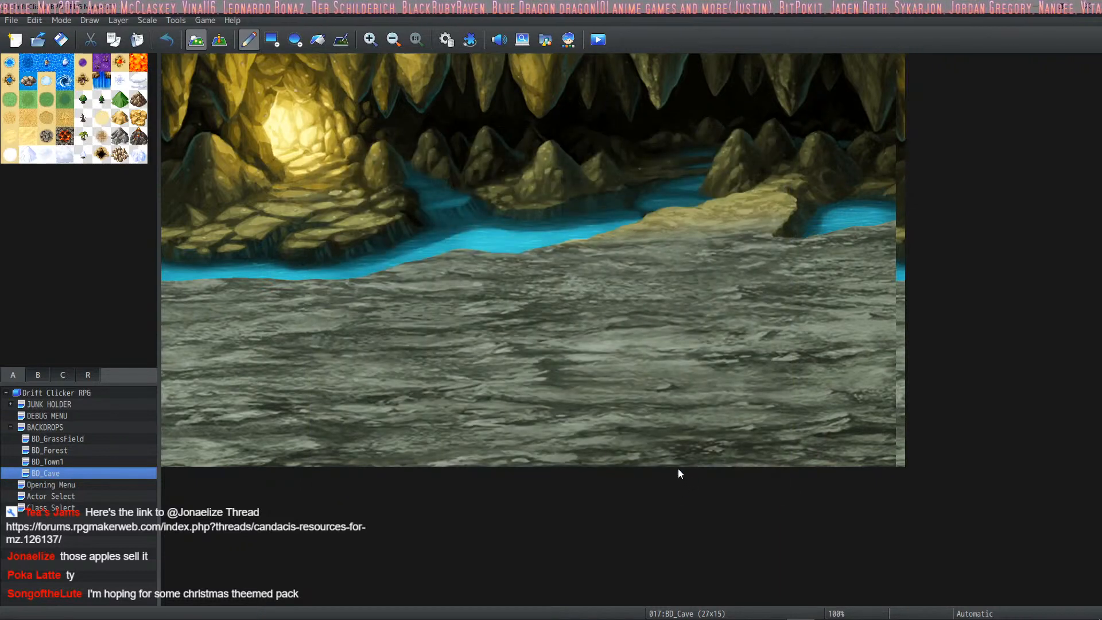
Set the BD_Town1 map's width to 27 tiles in its map properties
{"action": "left_click", "coordinate": [55, 461]}
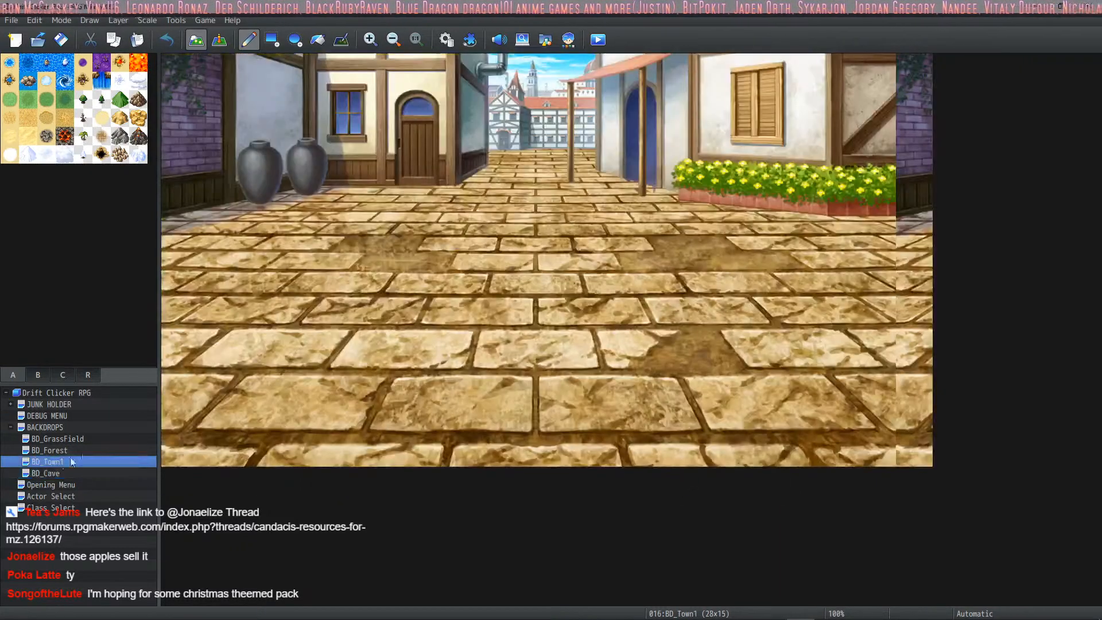
{"action": "right_click", "coordinate": [55, 461]}
{"action": "left_click", "coordinate": [88, 446]}
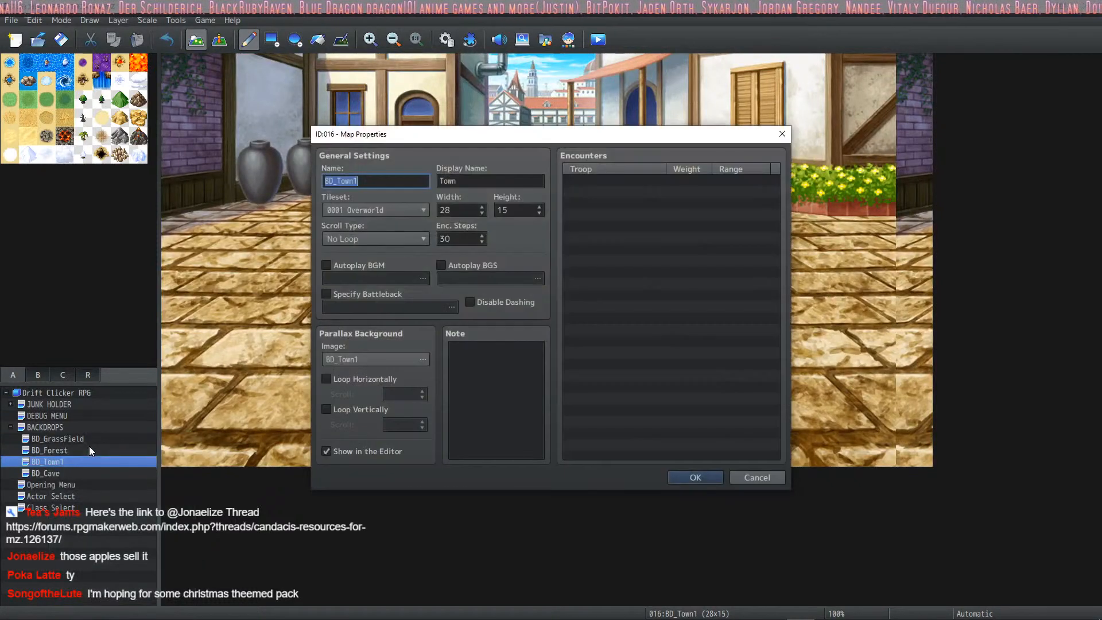
{"action": "double_click", "coordinate": [444, 210]}
{"action": "type", "text": "27"}
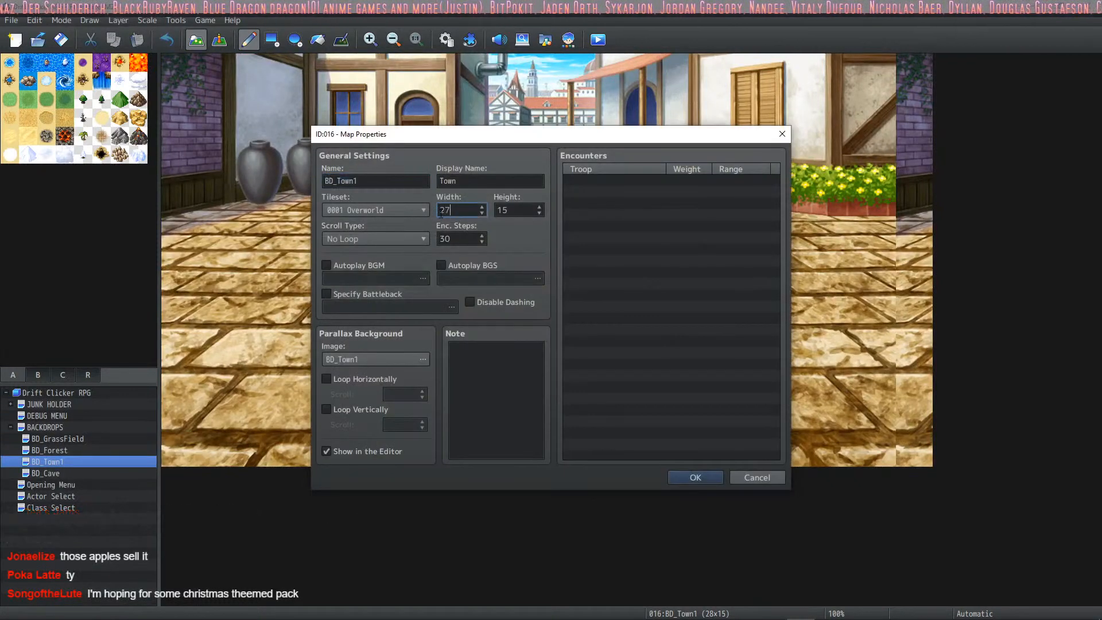
{"action": "key", "text": "Return"}
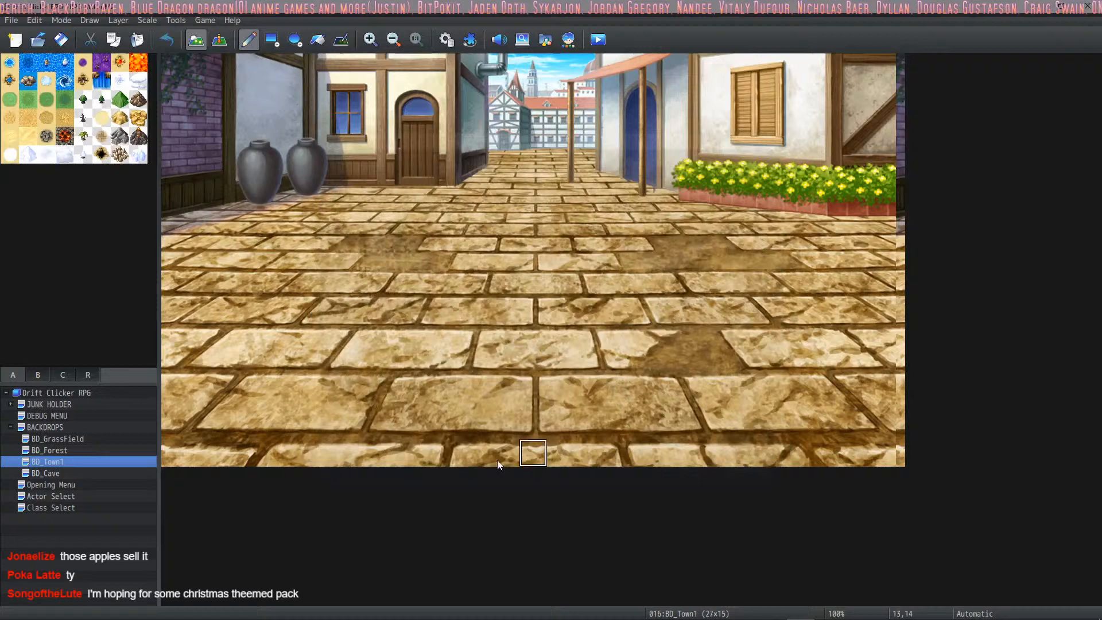
Set the BD_Forest map's width to 27 tiles in its map properties
{"action": "double_click", "coordinate": [56, 450]}
{"action": "double_click", "coordinate": [474, 210]}
{"action": "type", "text": "27"}
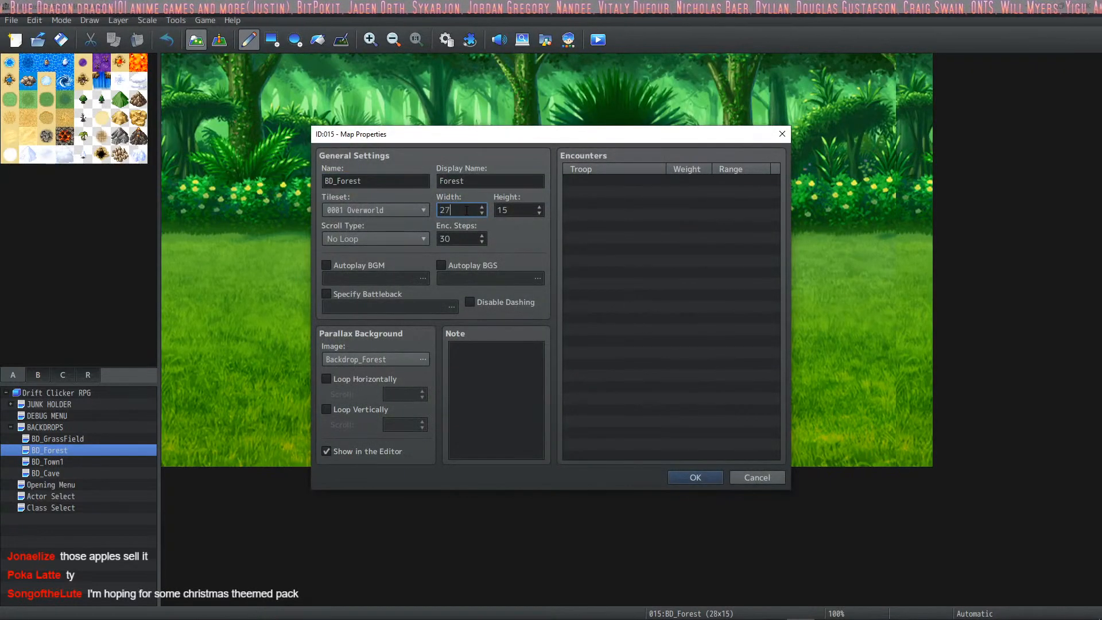
{"action": "left_click", "coordinate": [683, 478]}
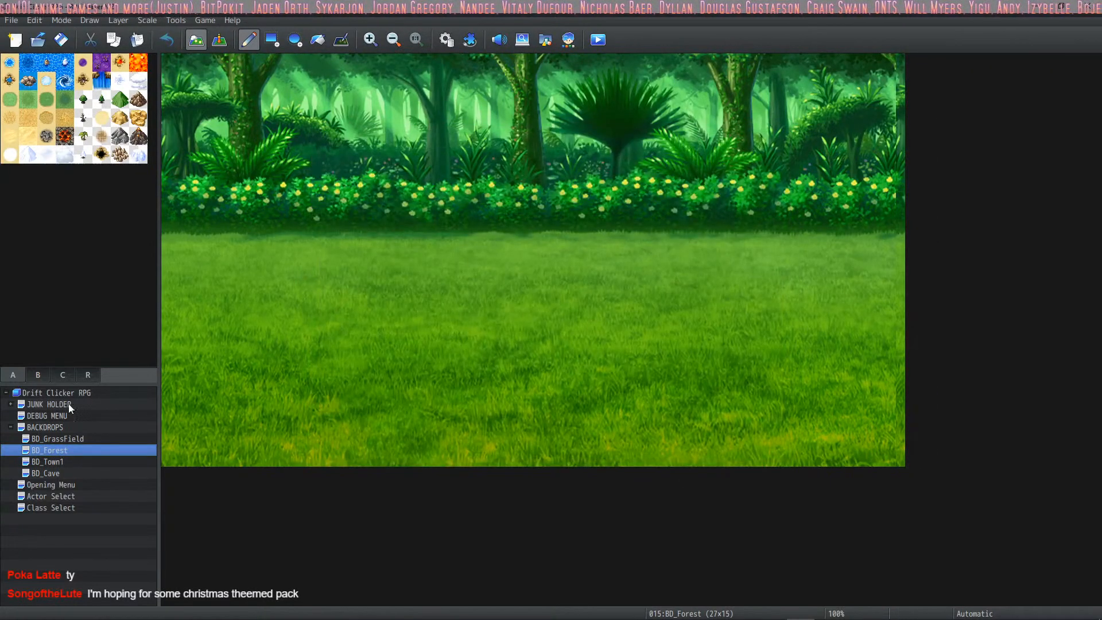
Set the BD_GrassField map's width to 27 tiles in its map properties
{"action": "left_click", "coordinate": [64, 438]}
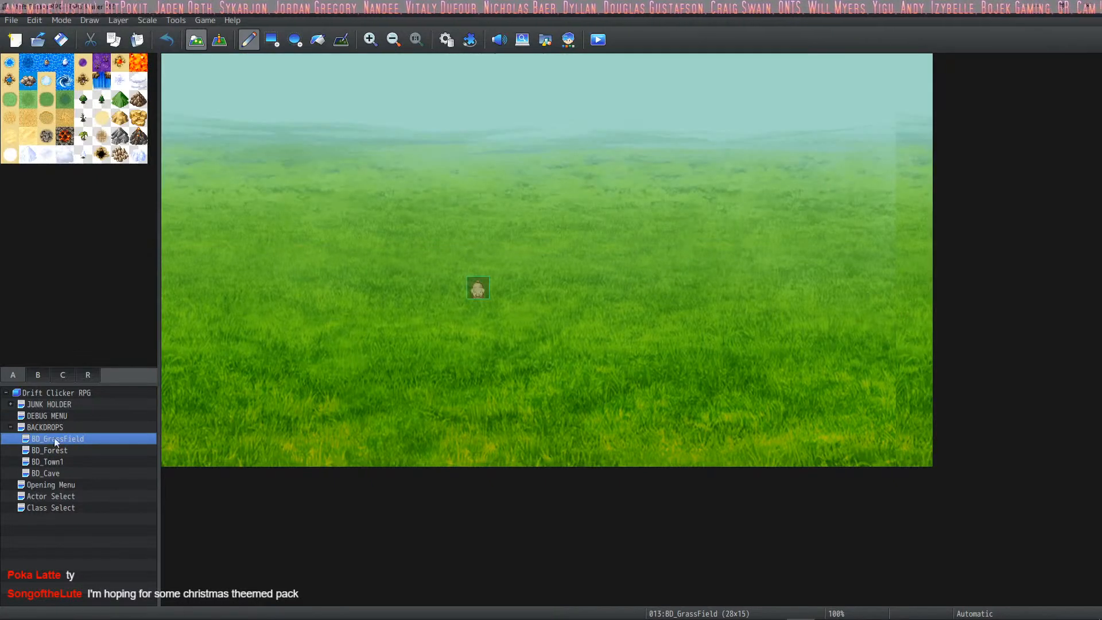
{"action": "left_click", "coordinate": [370, 39]}
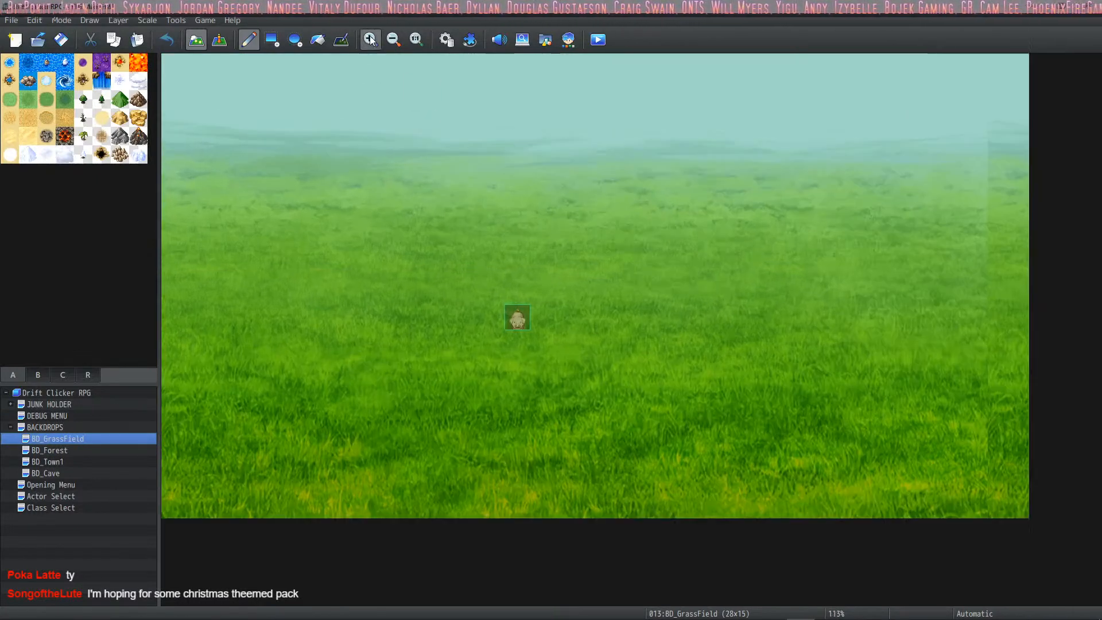
{"action": "left_click", "coordinate": [74, 451]}
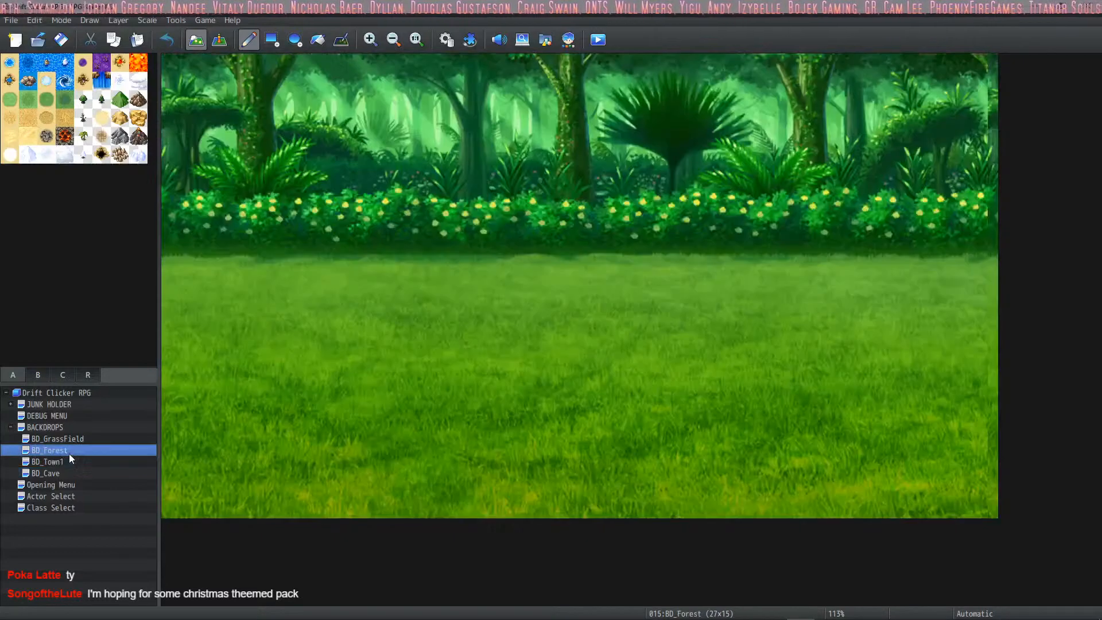
{"action": "left_click", "coordinate": [71, 438]}
{"action": "double_click", "coordinate": [71, 438]}
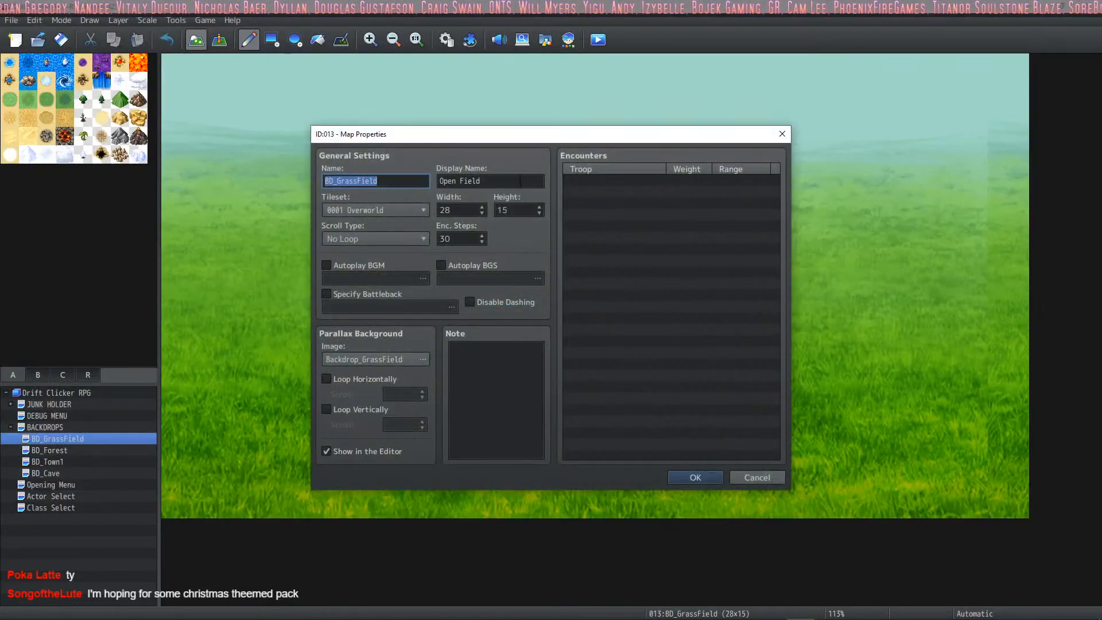
{"action": "left_click", "coordinate": [669, 477]}
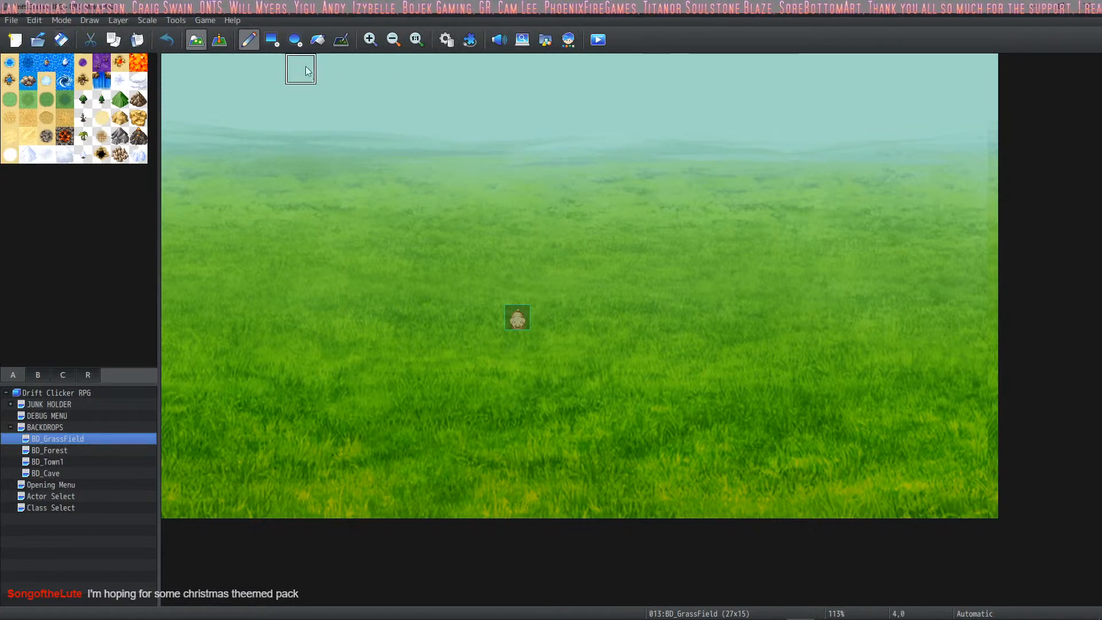
Playtest the game in a maximized window to check how the grass field backdrop fills the screen, and close it
{"action": "left_click", "coordinate": [600, 40]}
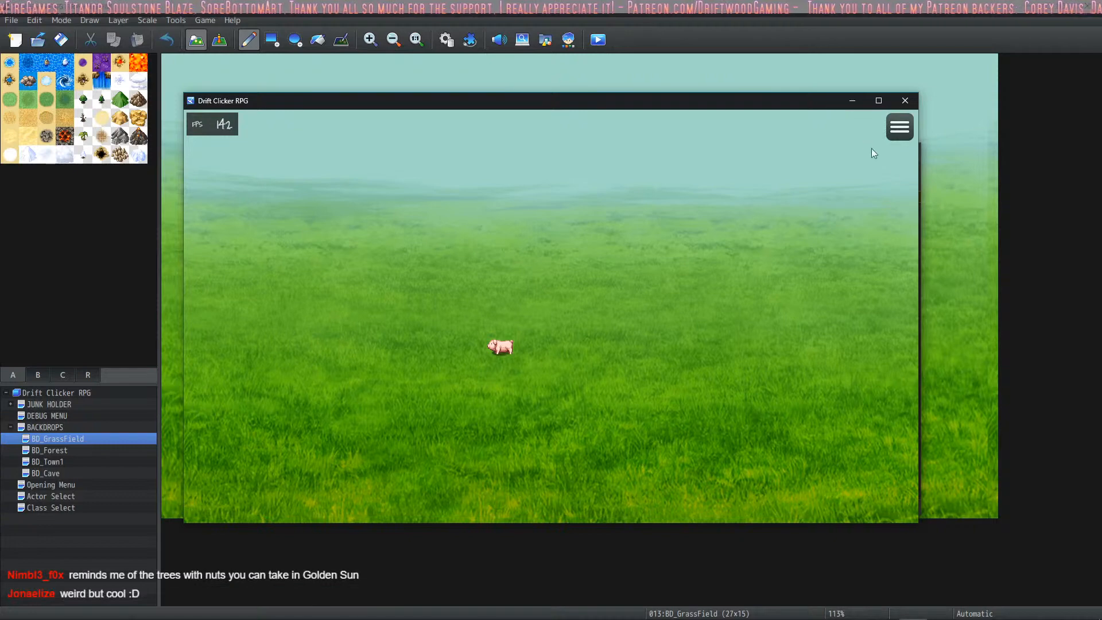
{"action": "left_click", "coordinate": [878, 101]}
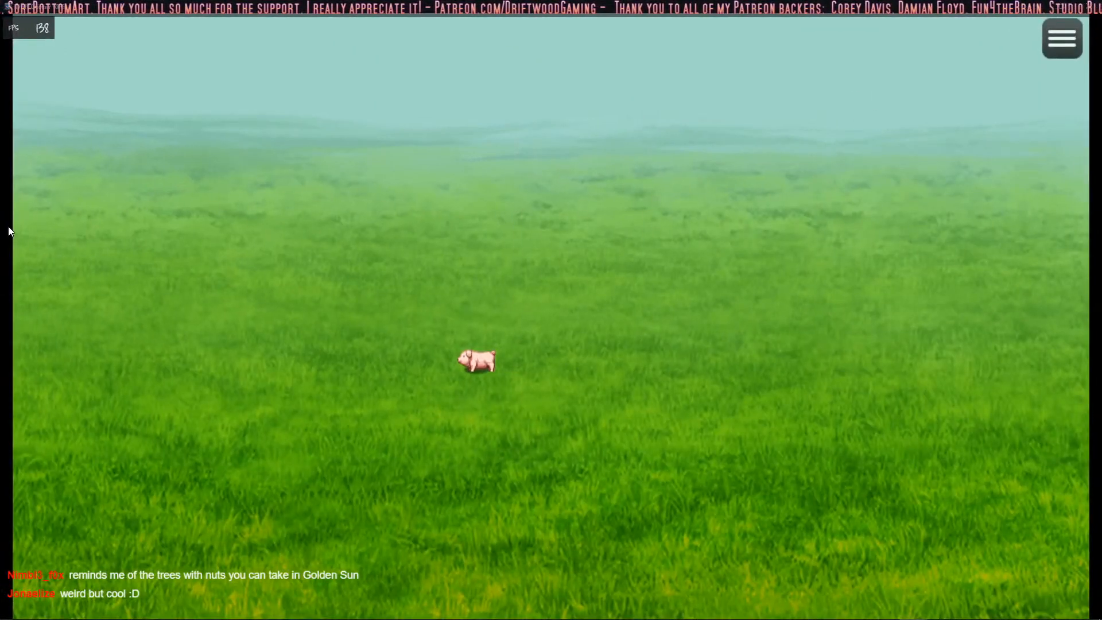
{"action": "left_click", "coordinate": [1089, 5]}
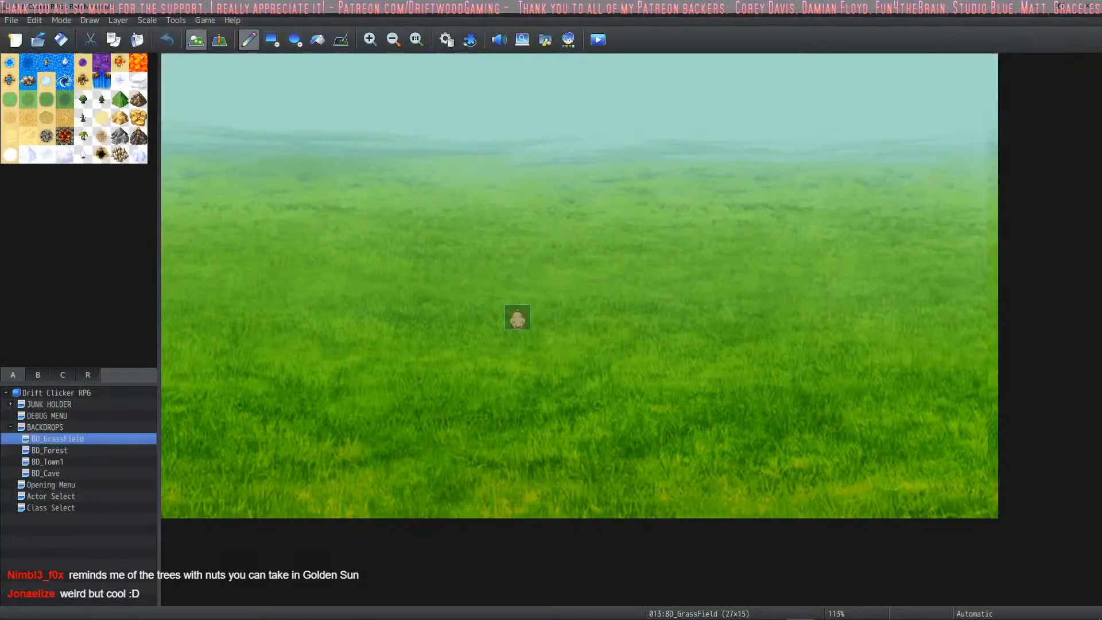
Try a width of 28 tiles for the BD_GrassField map and playtest it in a maximized game window
{"action": "key", "text": "space"}
{"action": "double_click", "coordinate": [451, 210]}
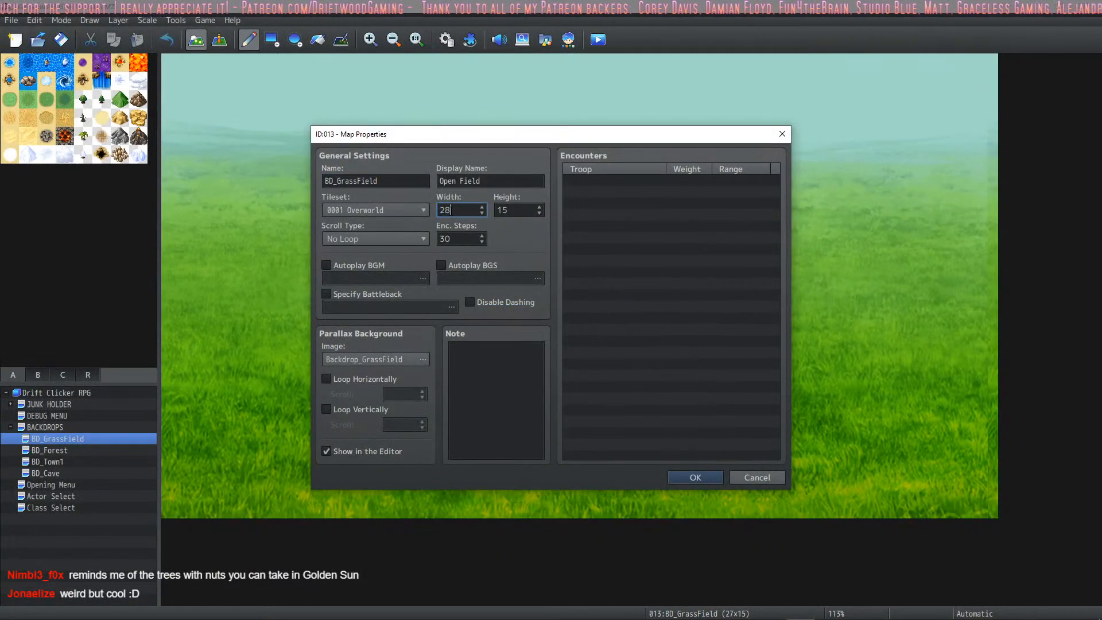
{"action": "left_click", "coordinate": [677, 472]}
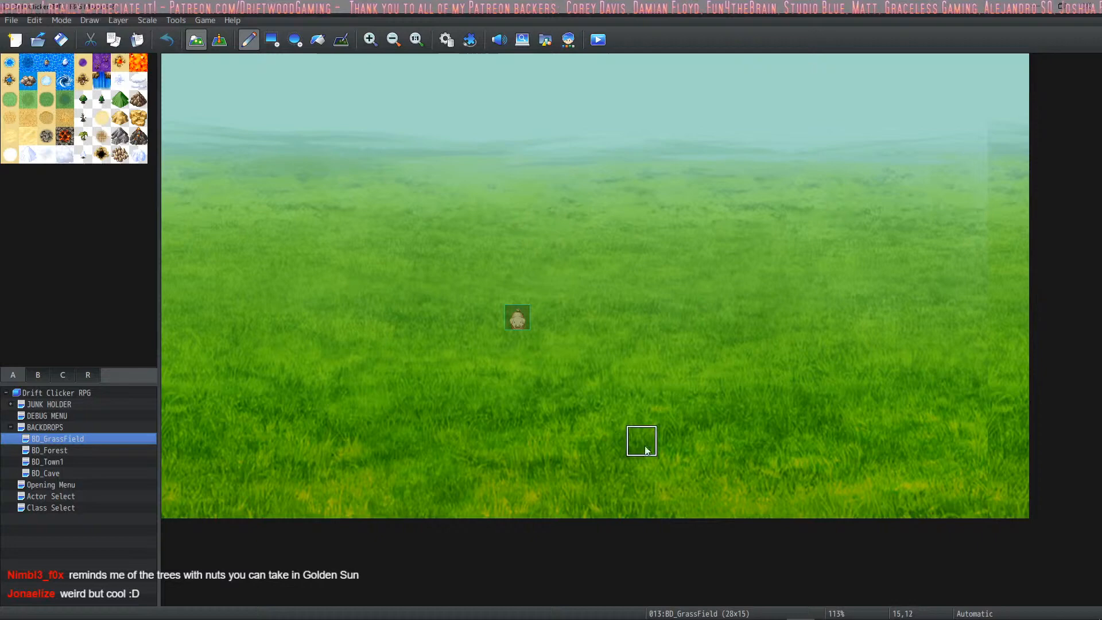
{"action": "left_click", "coordinate": [596, 42]}
{"action": "left_click", "coordinate": [527, 334]}
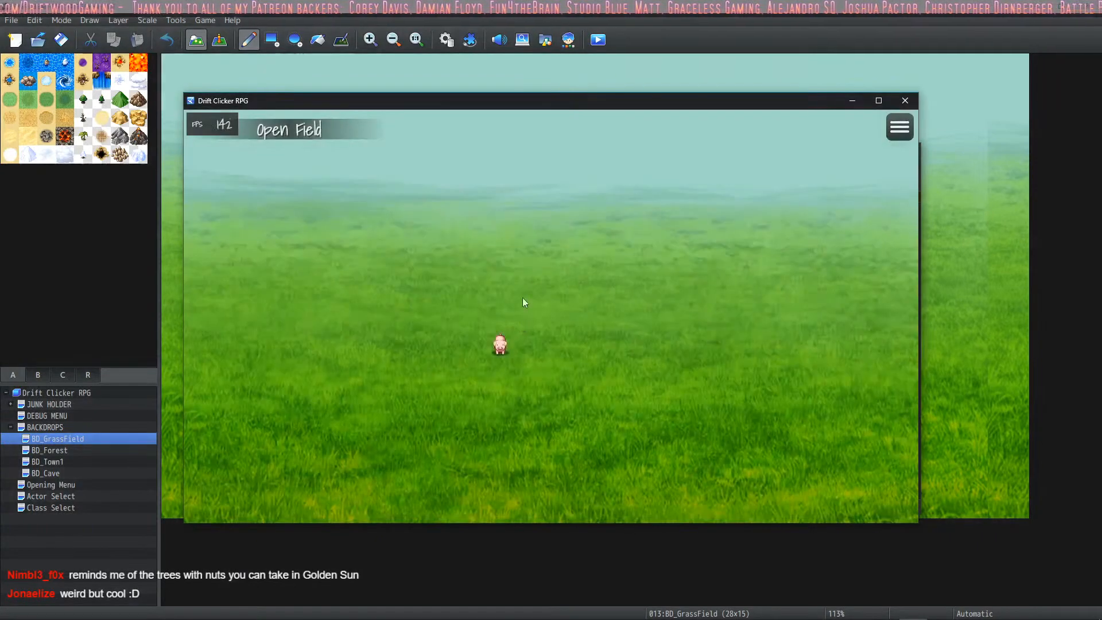
{"action": "left_click", "coordinate": [884, 100]}
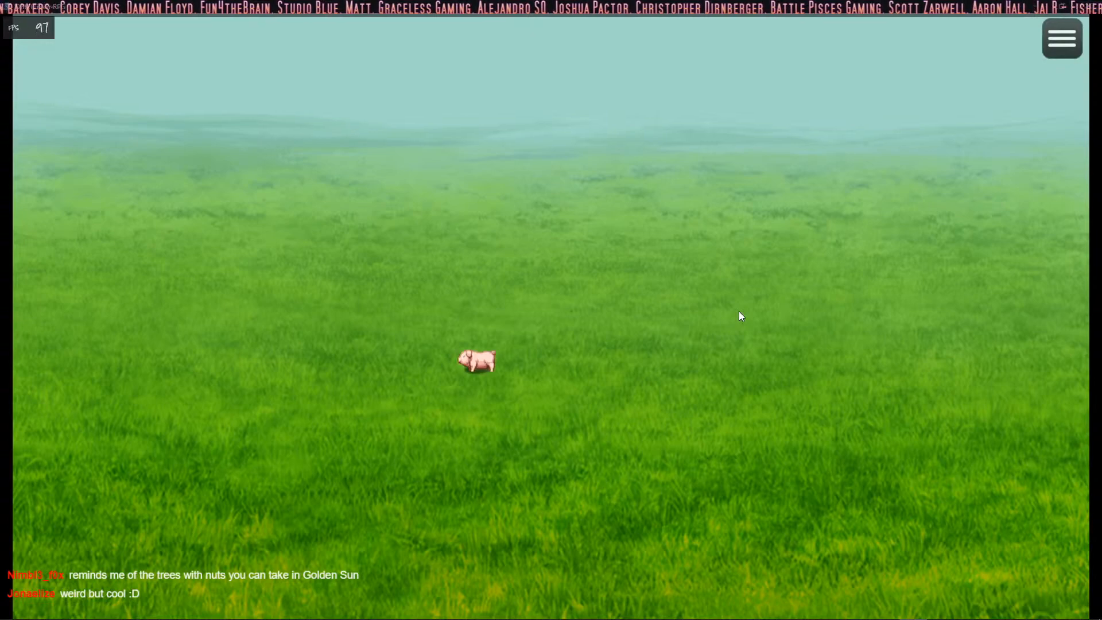
{"action": "left_click", "coordinate": [1080, 5]}
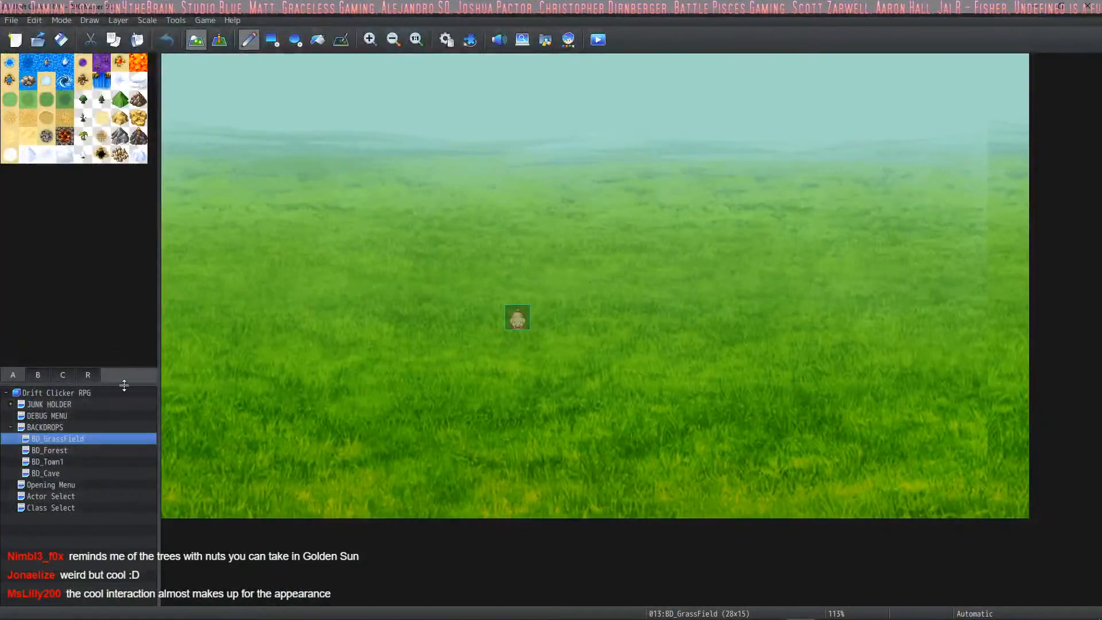
Set the BD_GrassField map's width back to 27 tiles
{"action": "double_click", "coordinate": [12, 440]}
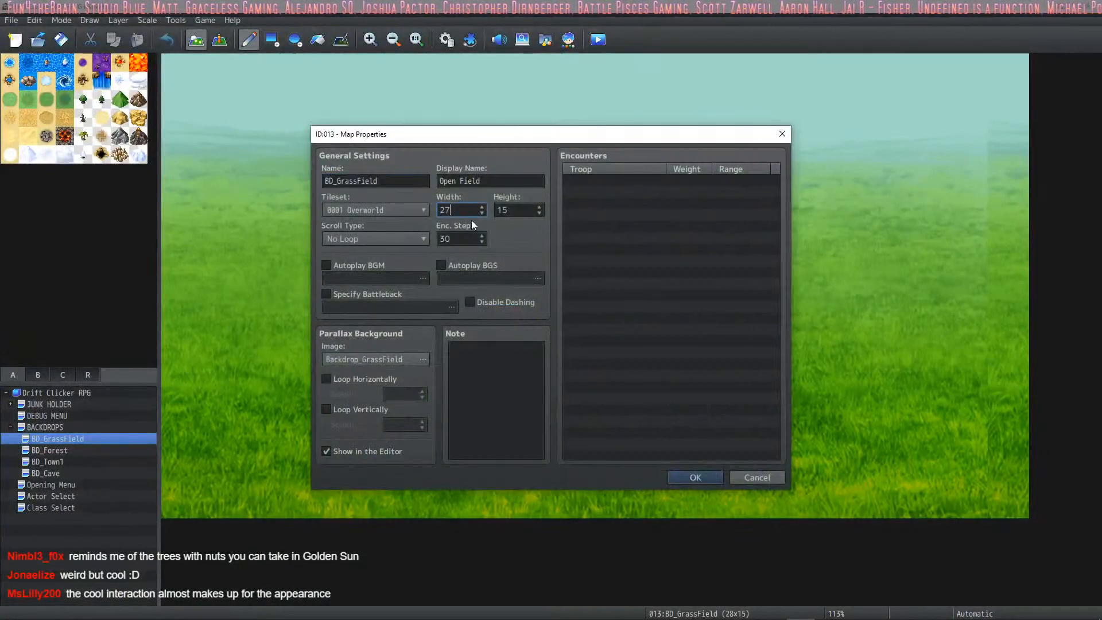
{"action": "left_click", "coordinate": [694, 477]}
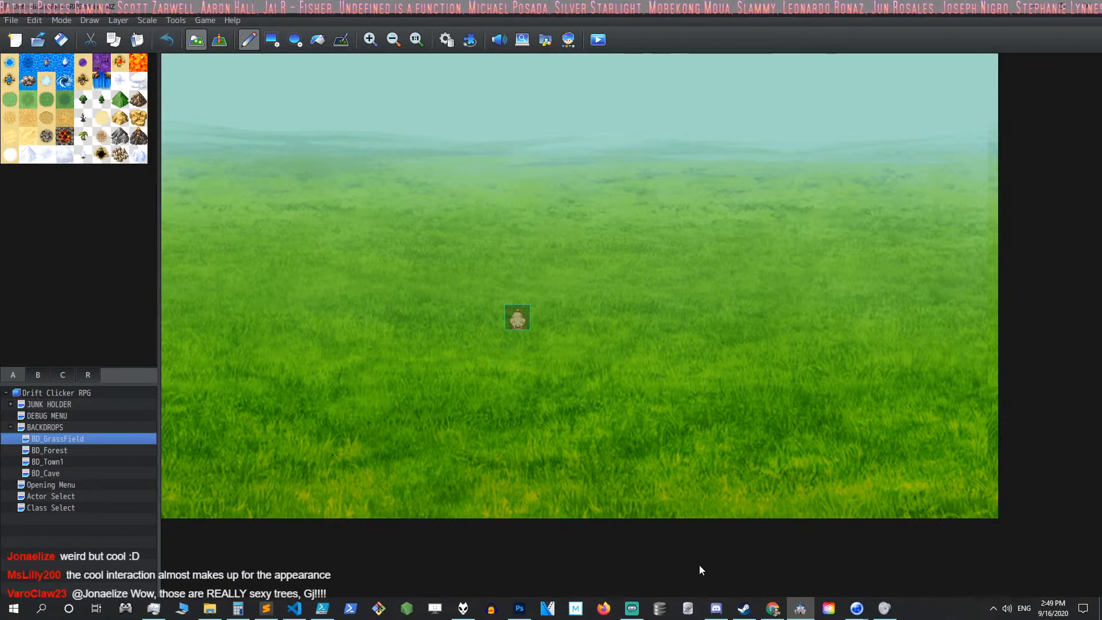
Compare how the backdrops fit the BD_Forest, BD_Cave, BD_Town1 and BD_GrassField maps in the editor
{"action": "left_click", "coordinate": [72, 451]}
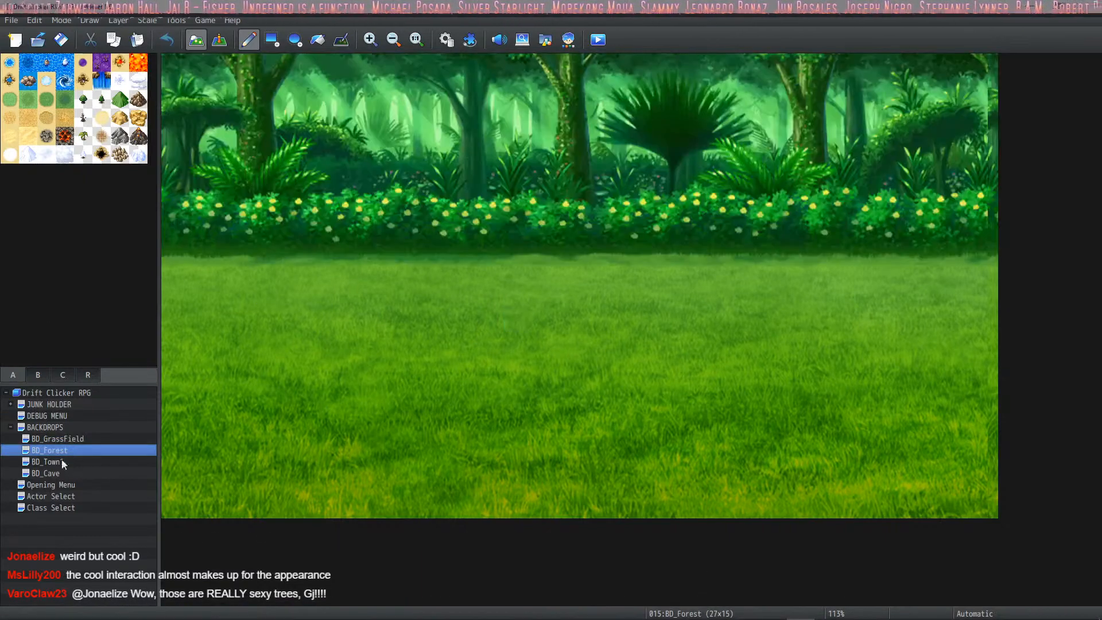
{"action": "left_click", "coordinate": [53, 474]}
{"action": "left_click", "coordinate": [66, 460]}
{"action": "left_click", "coordinate": [71, 453]}
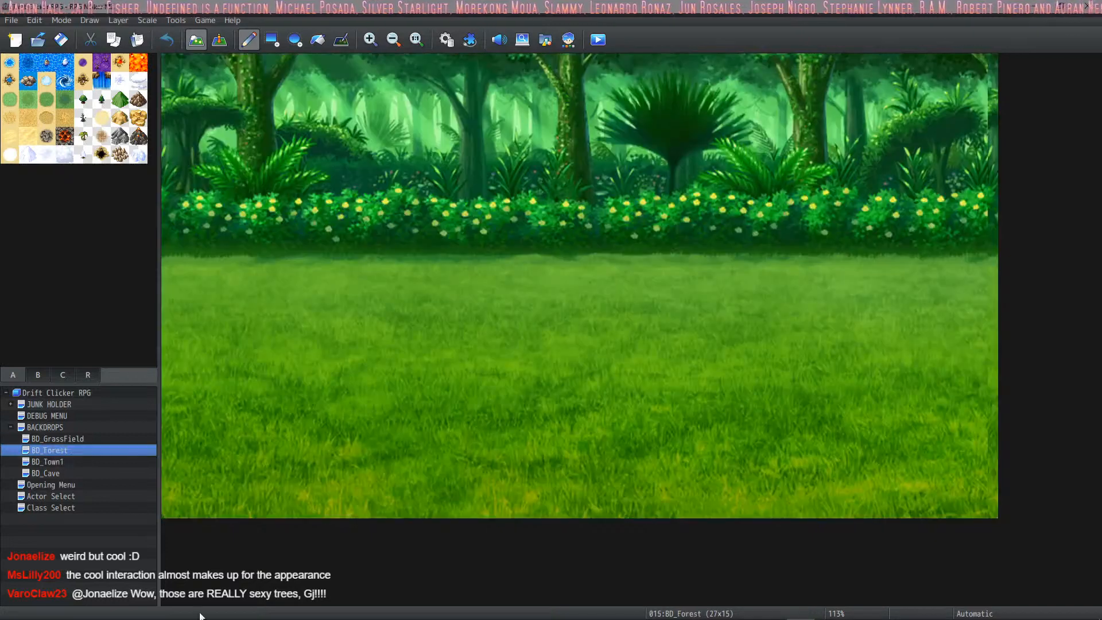
{"action": "left_click", "coordinate": [98, 442]}
{"action": "left_click", "coordinate": [91, 450]}
{"action": "left_click", "coordinate": [79, 461]}
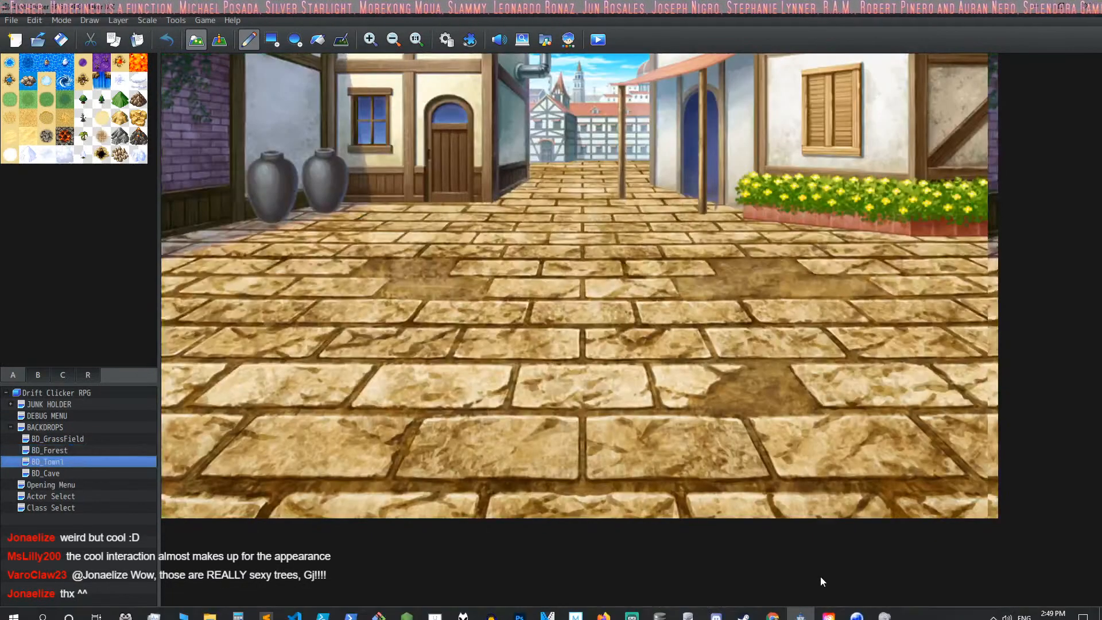
{"action": "mouse_move", "coordinate": [859, 610]}
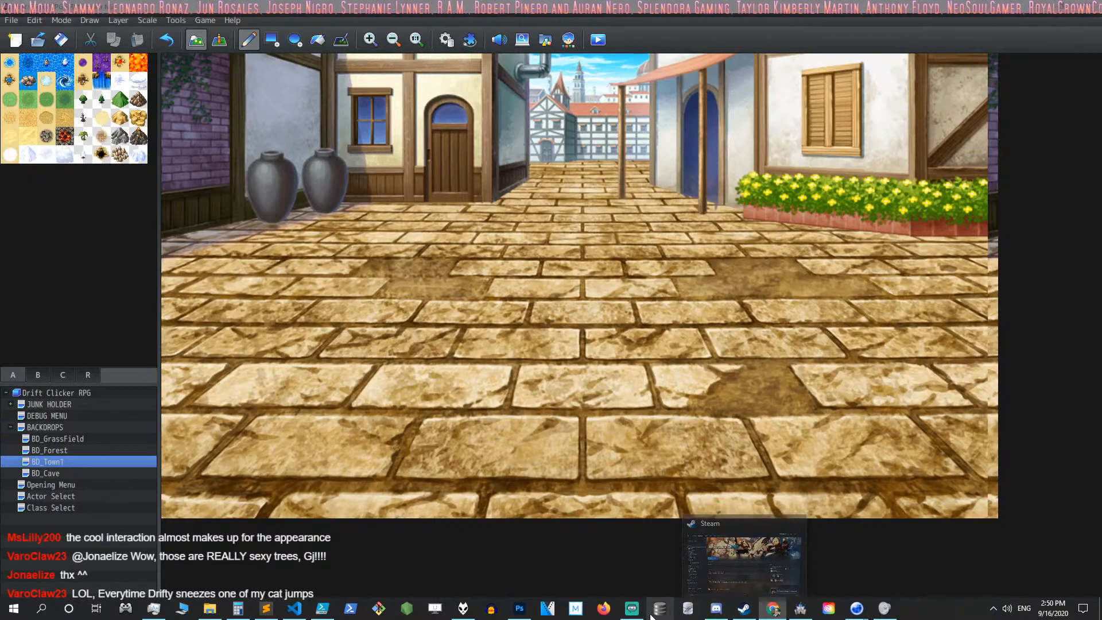
Switch to Photoshop with the BD_Town1.psd backdrop document
{"action": "left_click", "coordinate": [531, 611]}
{"action": "left_click", "coordinate": [530, 608]}
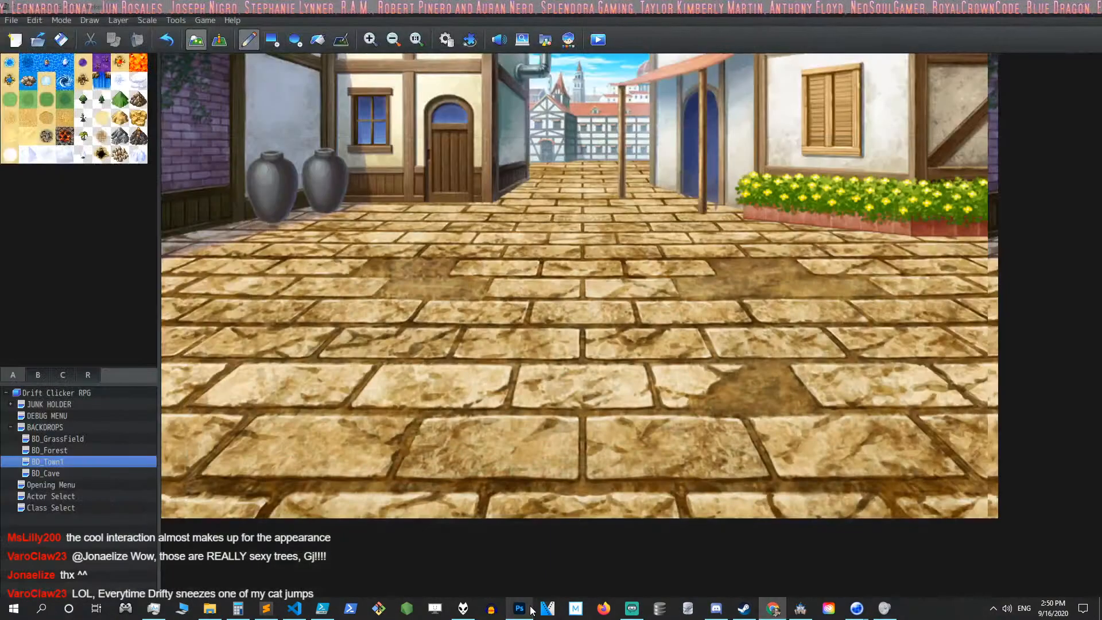
{"action": "left_click", "coordinate": [531, 608]}
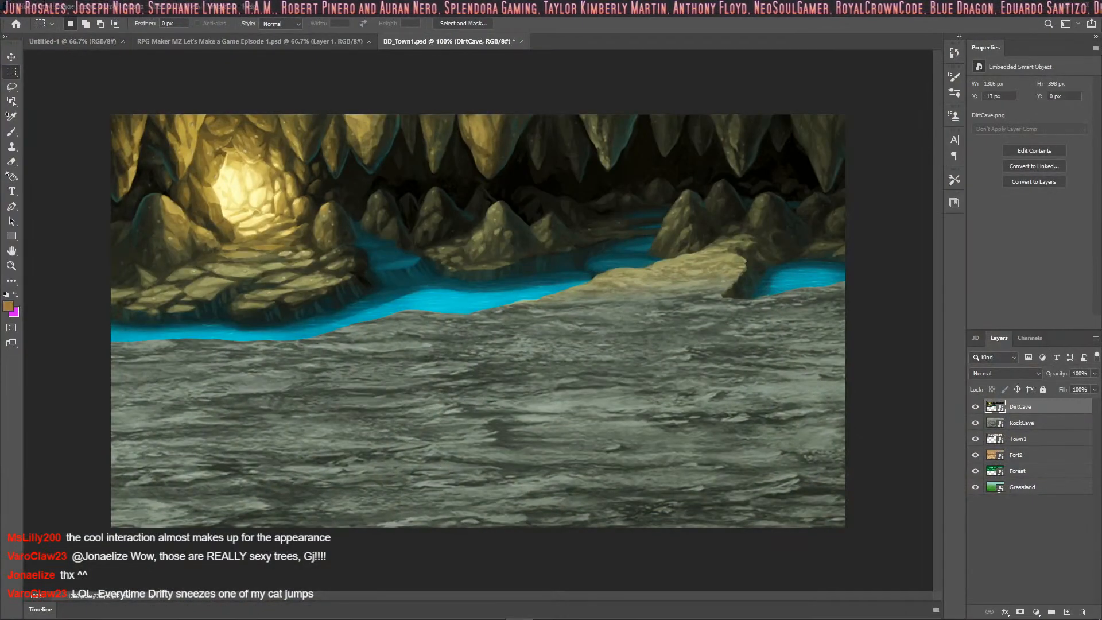
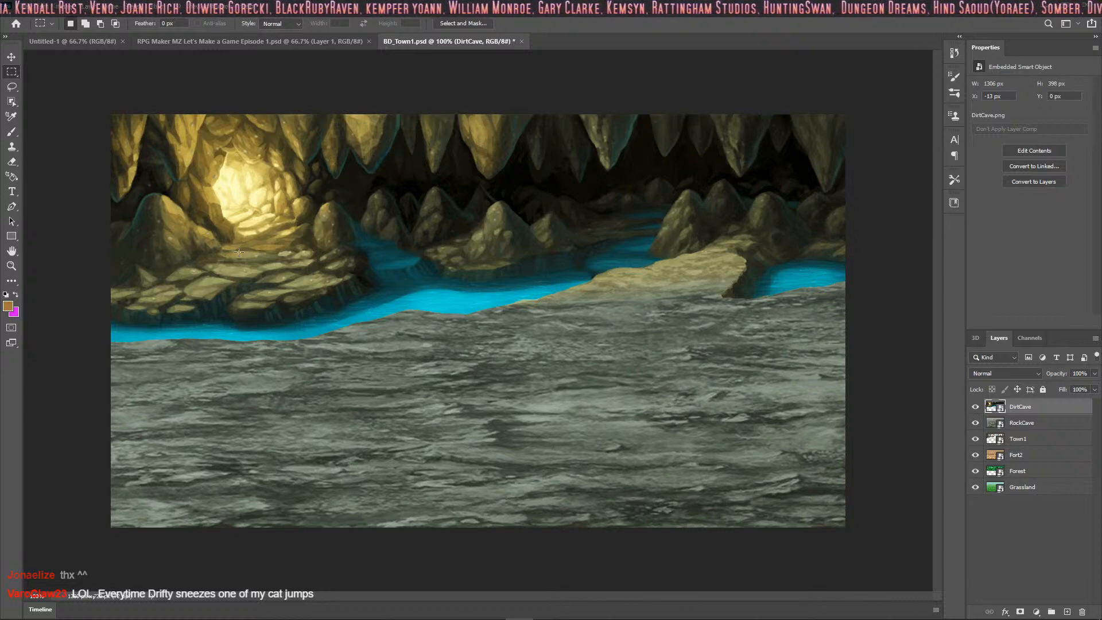
{"action": "left_click", "coordinate": [39, 15]}
{"action": "left_click", "coordinate": [31, 39]}
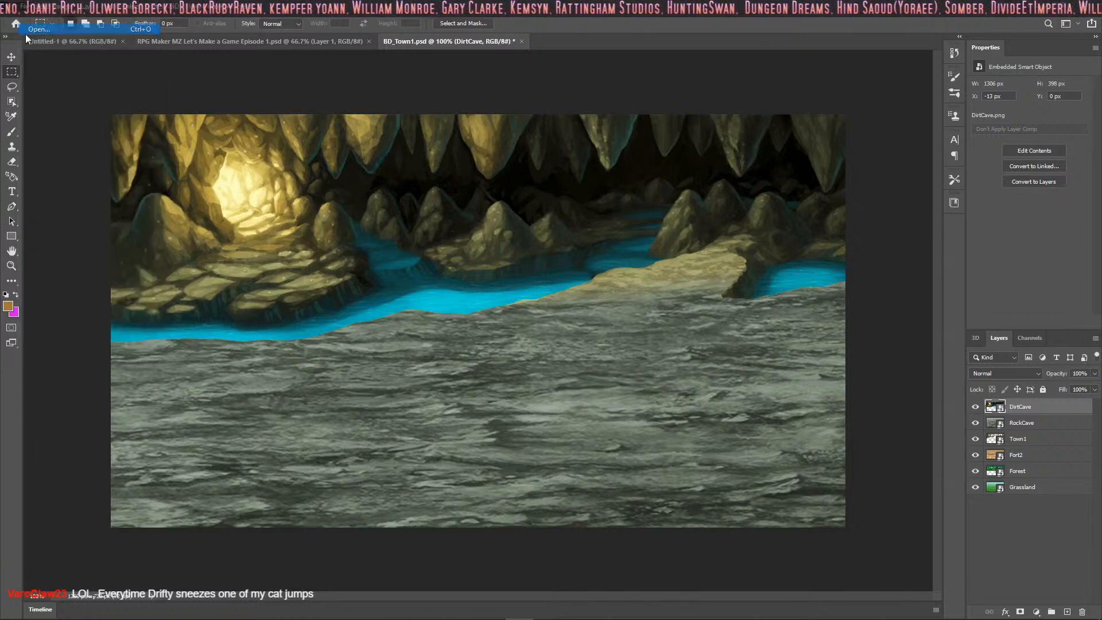
{"action": "left_click", "coordinate": [441, 244]}
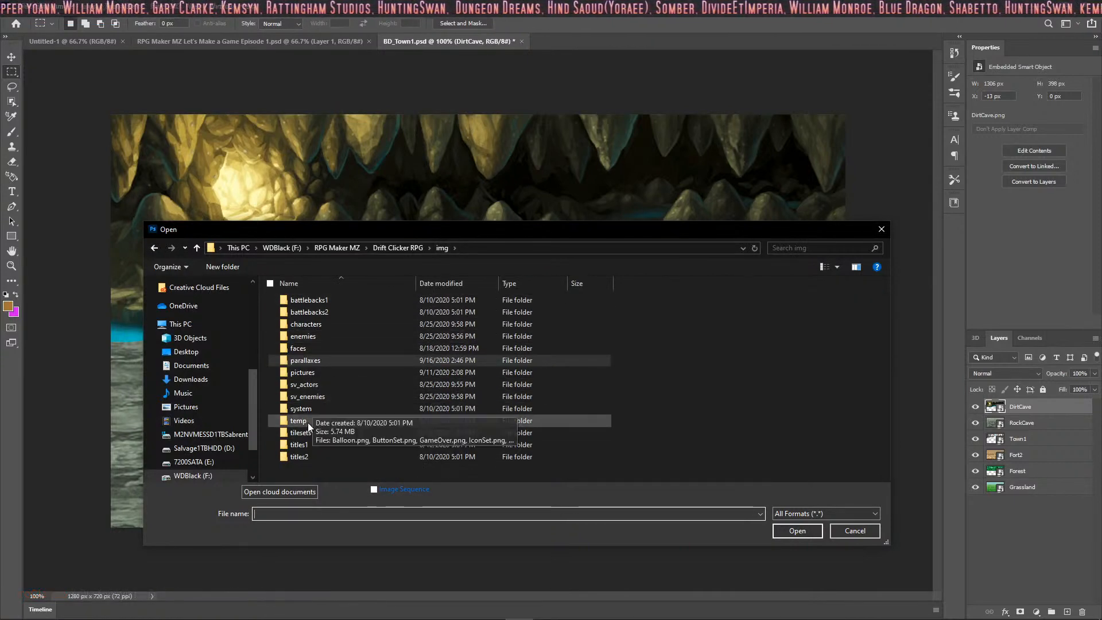
{"action": "double_click", "coordinate": [313, 361]}
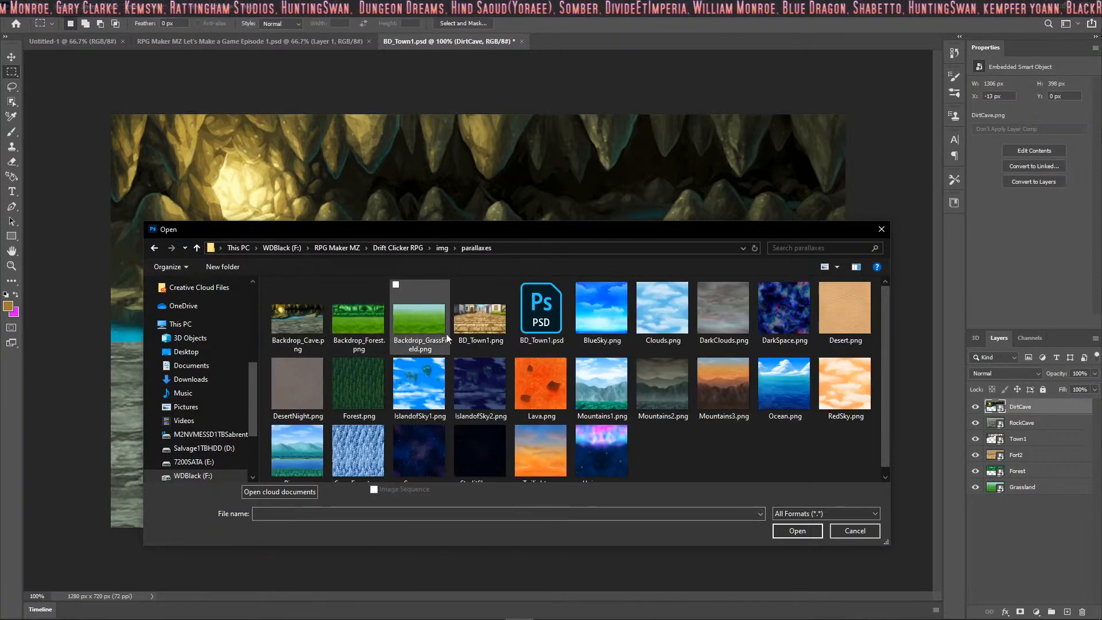
{"action": "scroll", "coordinate": [677, 378], "scroll_direction": "down", "scroll_amount": 1}
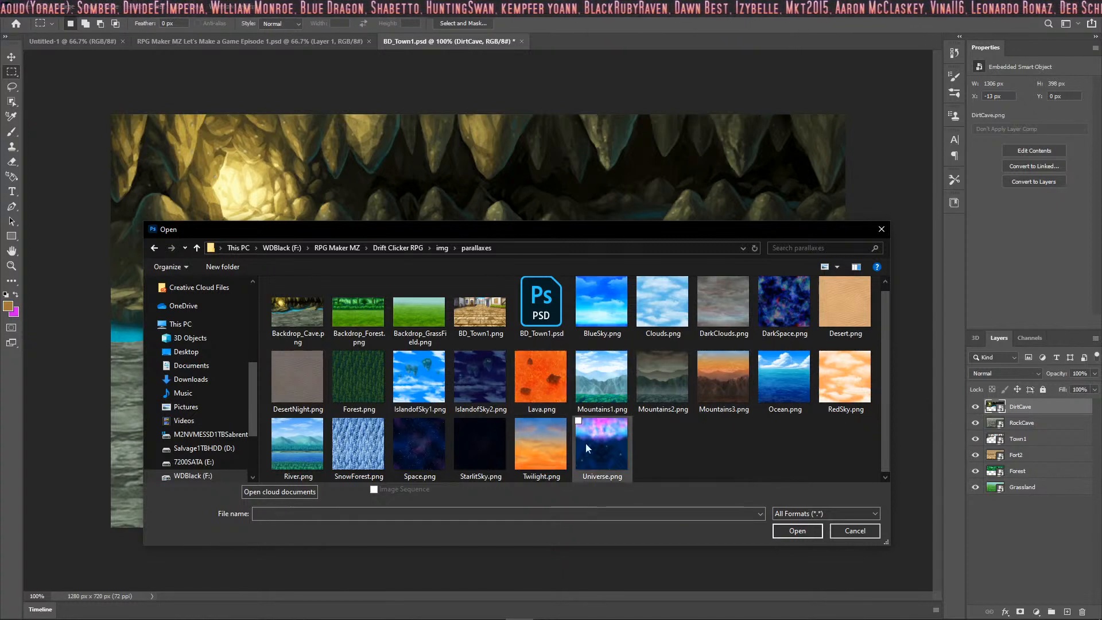
{"action": "scroll", "coordinate": [524, 466], "scroll_direction": "up", "scroll_amount": 1}
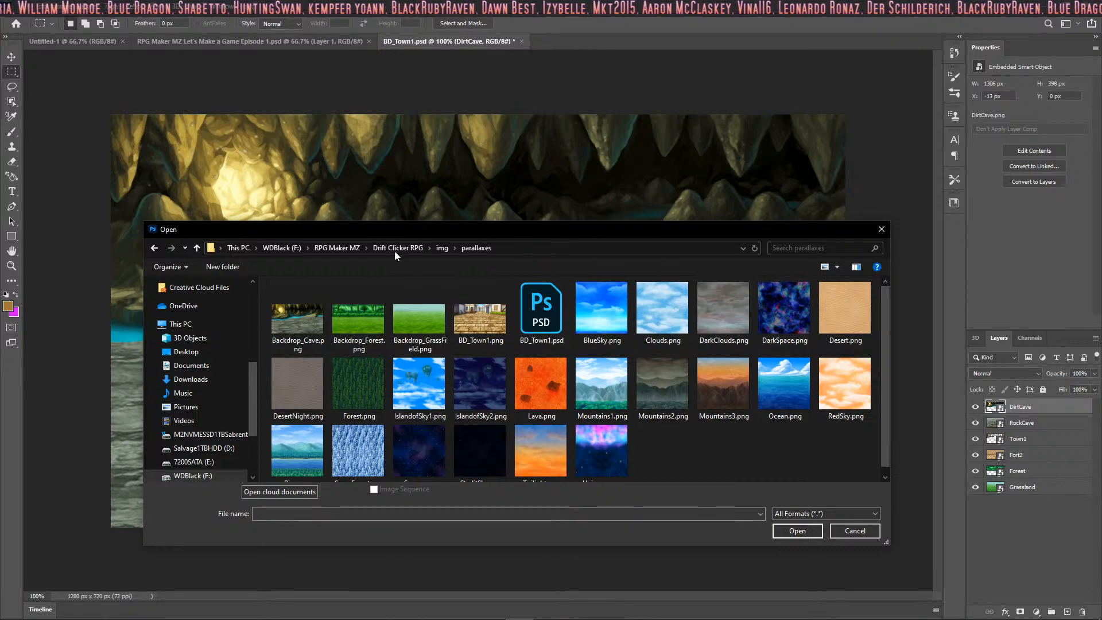
{"action": "left_click", "coordinate": [442, 247]}
{"action": "double_click", "coordinate": [330, 309]}
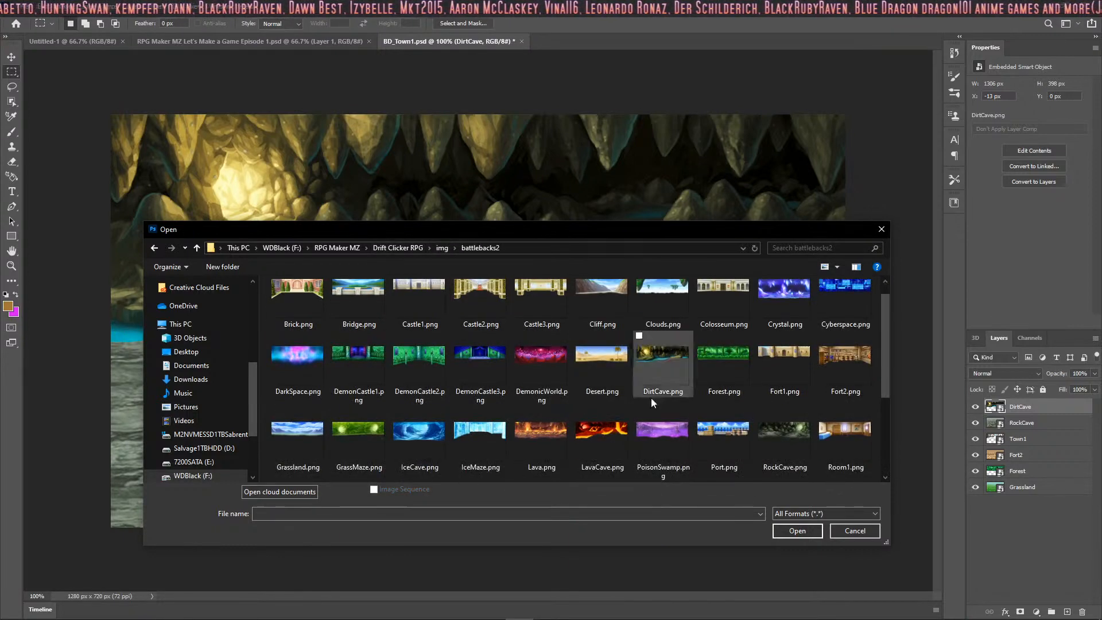
{"action": "scroll", "coordinate": [650, 397], "scroll_direction": "down", "scroll_amount": 2}
{"action": "scroll", "coordinate": [670, 402], "scroll_direction": "up", "scroll_amount": 1}
{"action": "left_click", "coordinate": [594, 303]}
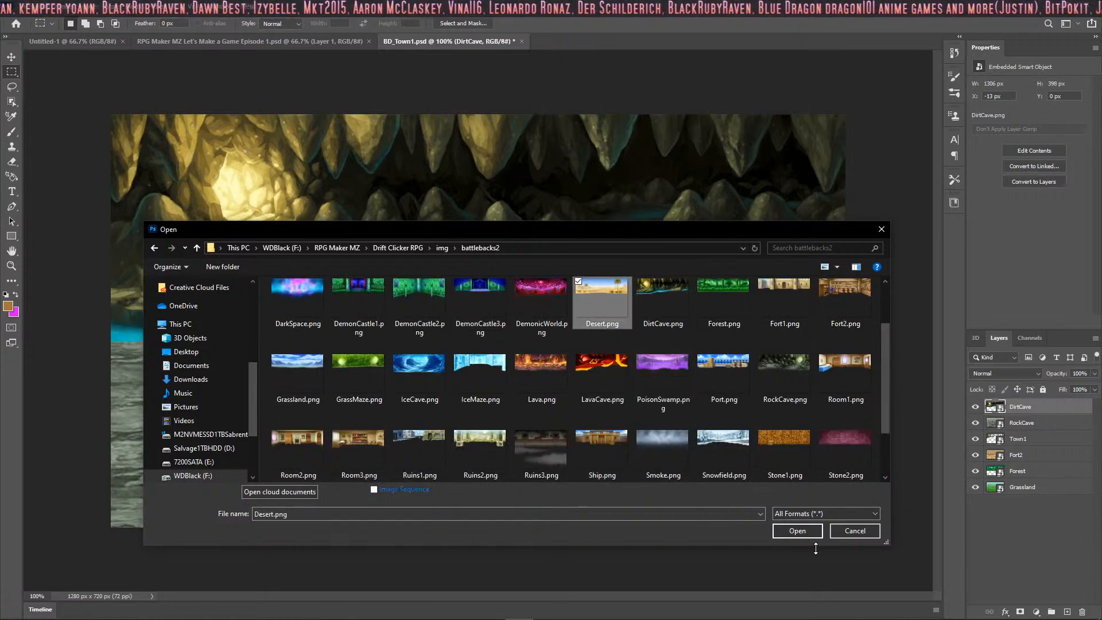
{"action": "left_click", "coordinate": [797, 531]}
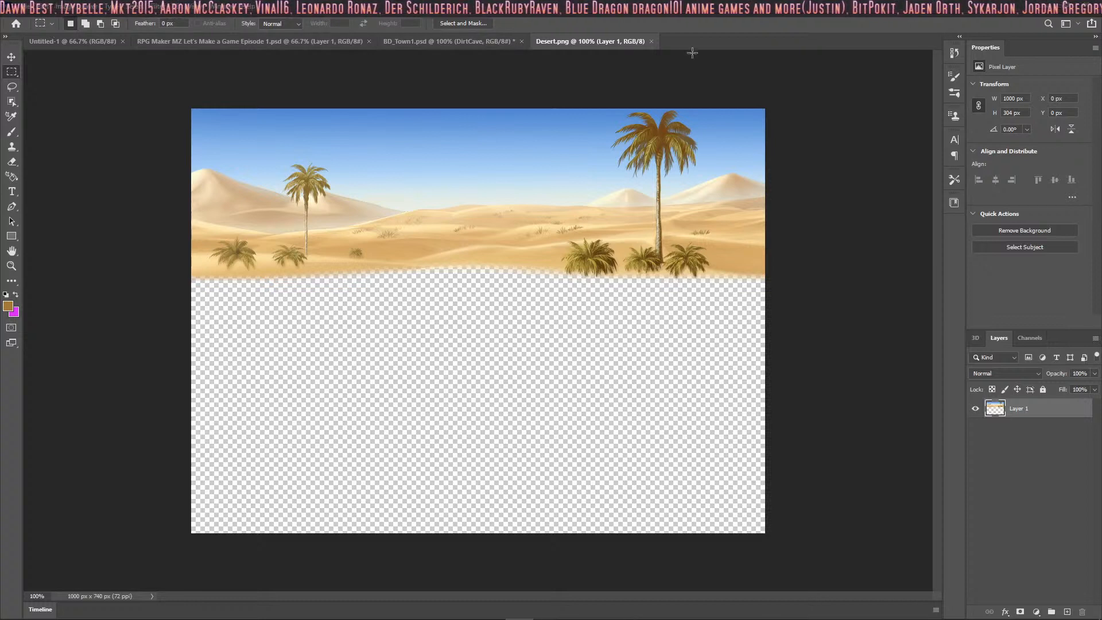
{"action": "left_click", "coordinate": [651, 41]}
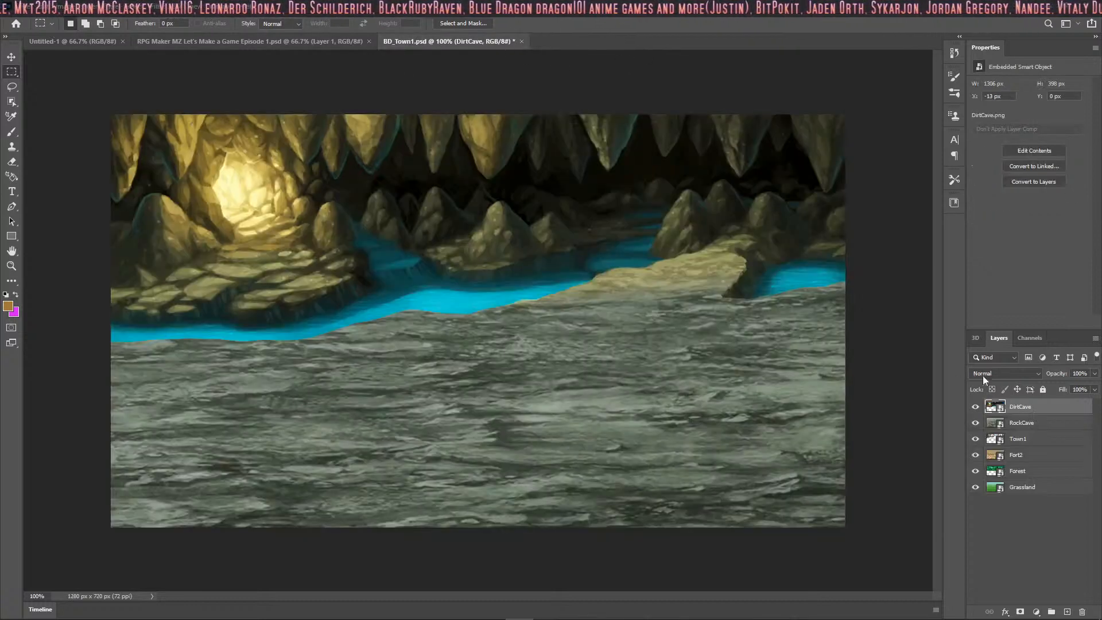
Add a new layer above DirtCave and place Fort1.png from the battlebacks2 folder as an embedded image
{"action": "left_click_drag", "start_coordinate": [1025, 412], "coordinate": [1026, 411]}
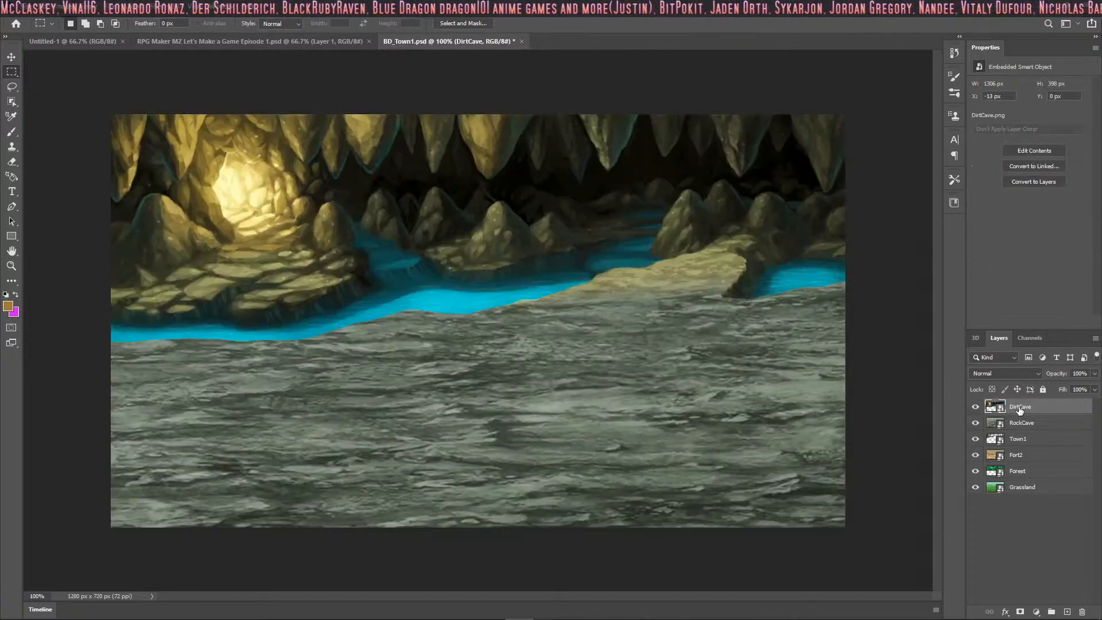
{"action": "key", "text": "ctrl+shift+n"}
{"action": "key", "text": "Return"}
{"action": "left_click", "coordinate": [12, 7]}
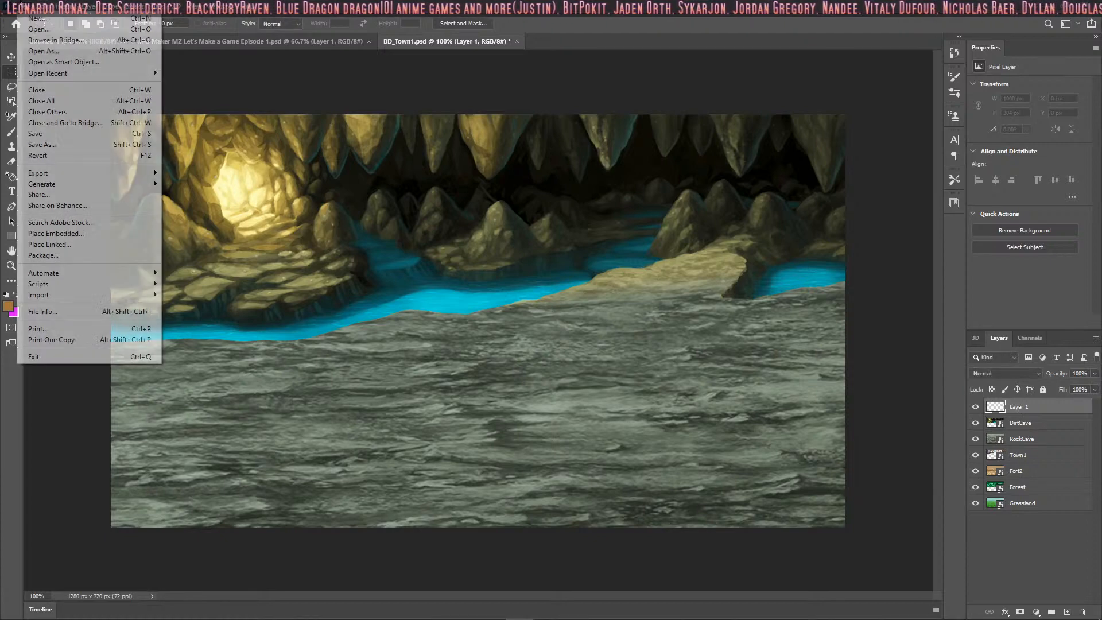
{"action": "left_click", "coordinate": [91, 233]}
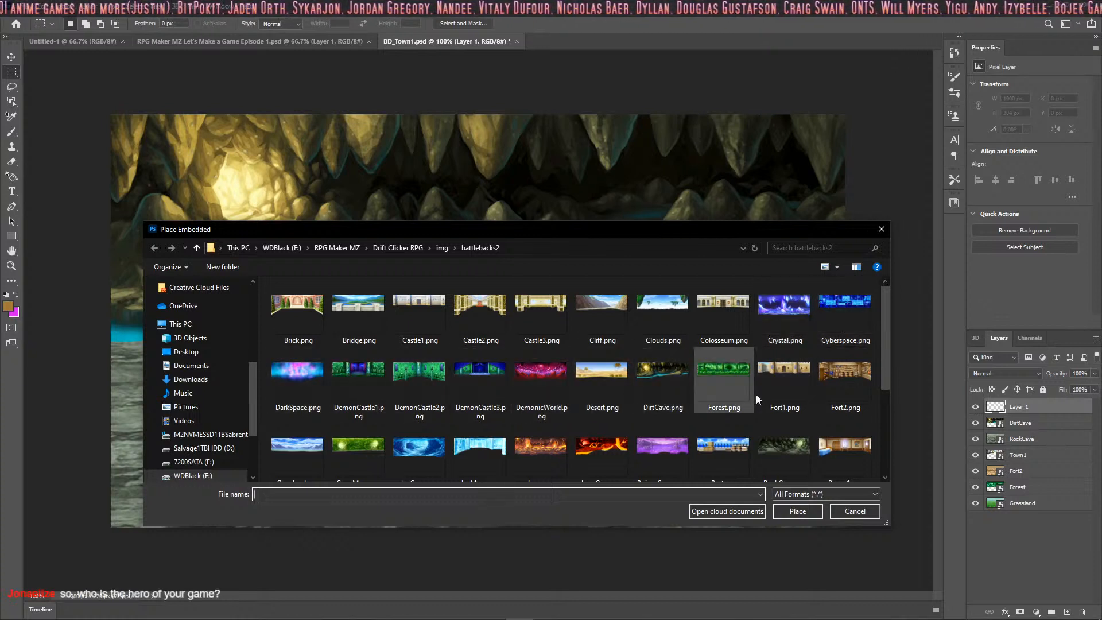
{"action": "left_click", "coordinate": [793, 386]}
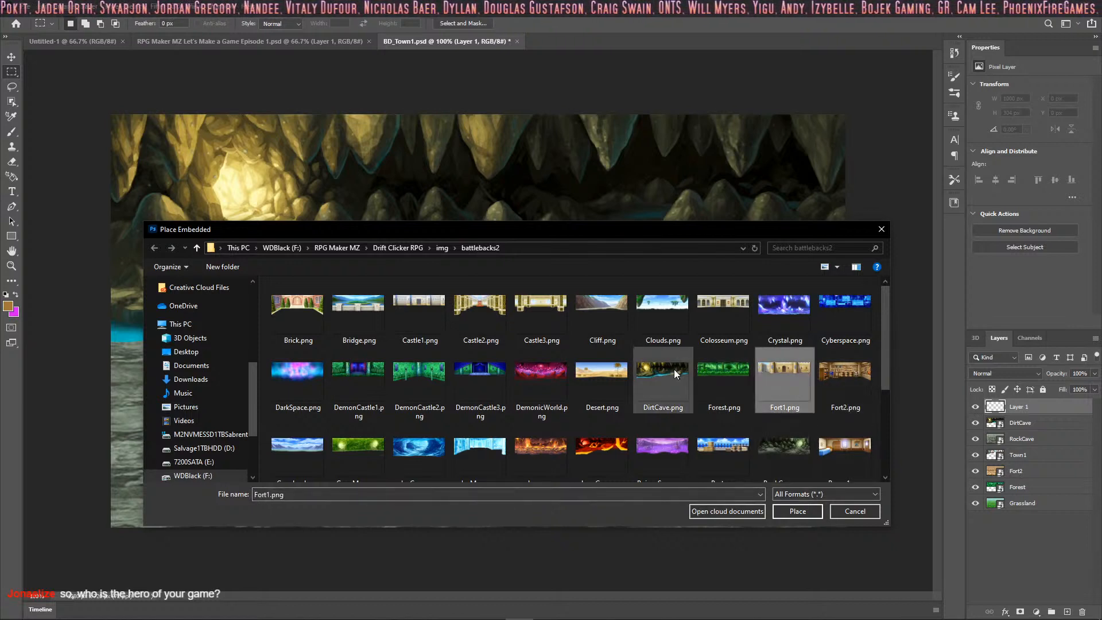
{"action": "scroll", "coordinate": [676, 374], "scroll_direction": "down", "scroll_amount": 1}
{"action": "left_click", "coordinate": [797, 511]}
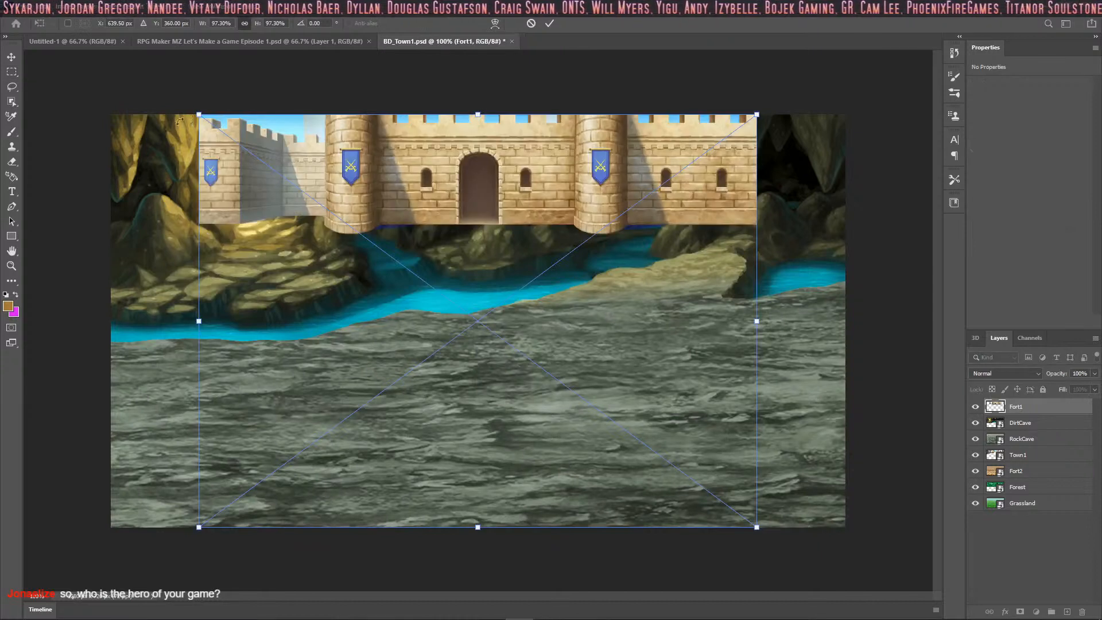
Enlarge the Fort1 image to about 130% to span the canvas width and align it with the canvas's upper edge
{"action": "left_click_drag", "start_coordinate": [199, 113], "coordinate": [110, 51]}
{"action": "left_click_drag", "start_coordinate": [750, 529], "coordinate": [858, 602]}
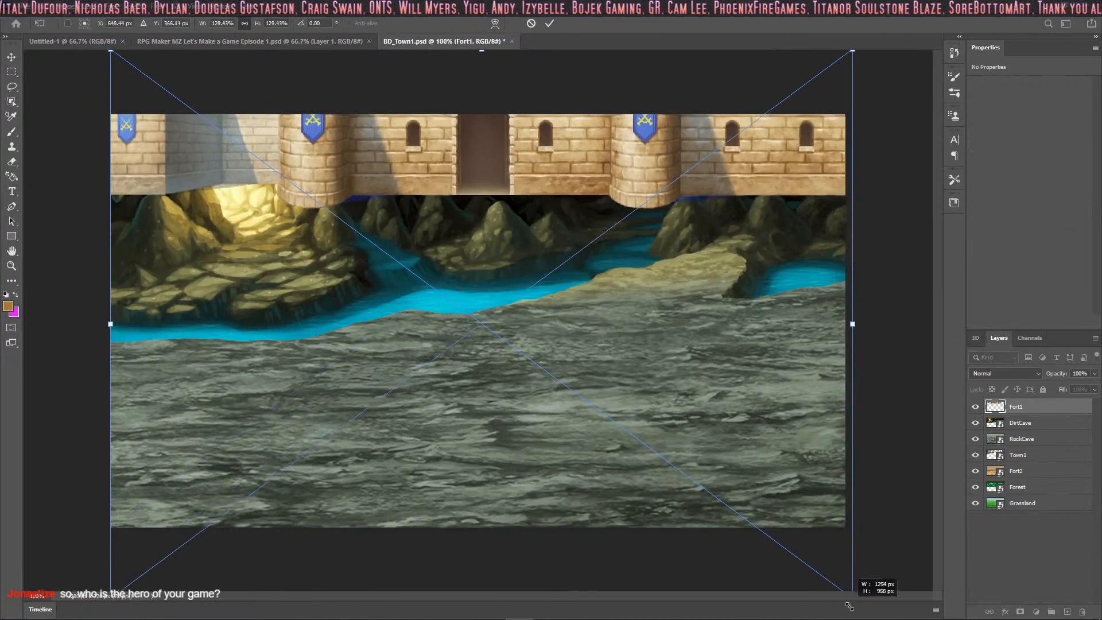
{"action": "left_click_drag", "start_coordinate": [472, 285], "coordinate": [461, 359]}
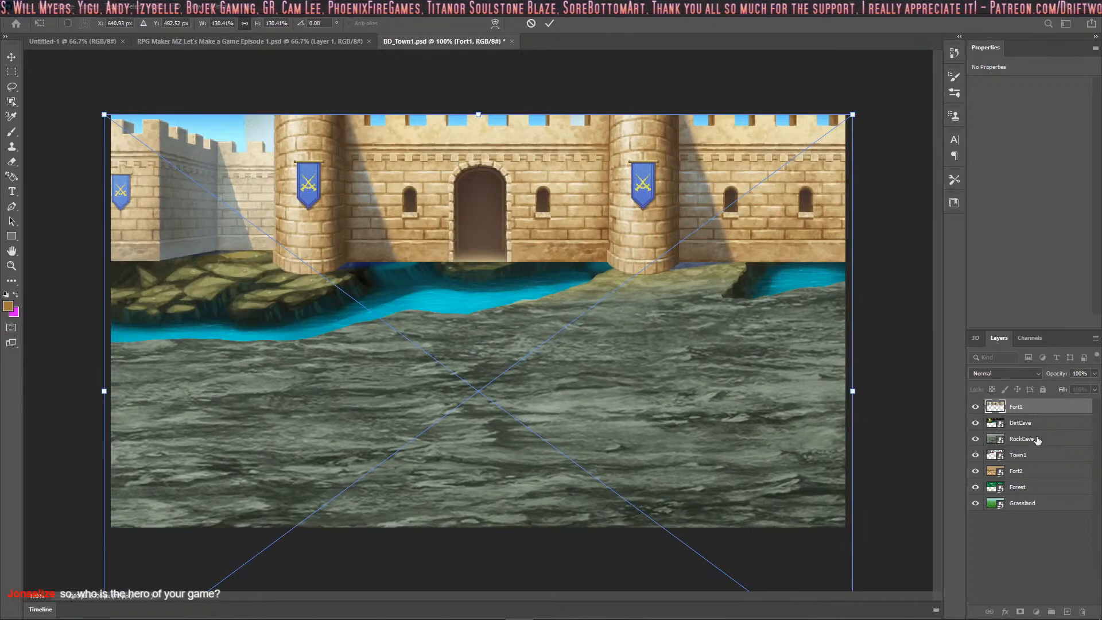
Add a new layer between Fort1 and DirtCave and place Sand.png from the battlebacks1 folder as an embedded image
{"action": "left_click", "coordinate": [1027, 423]}
{"action": "key", "text": "ctrl+shift+alt+n"}
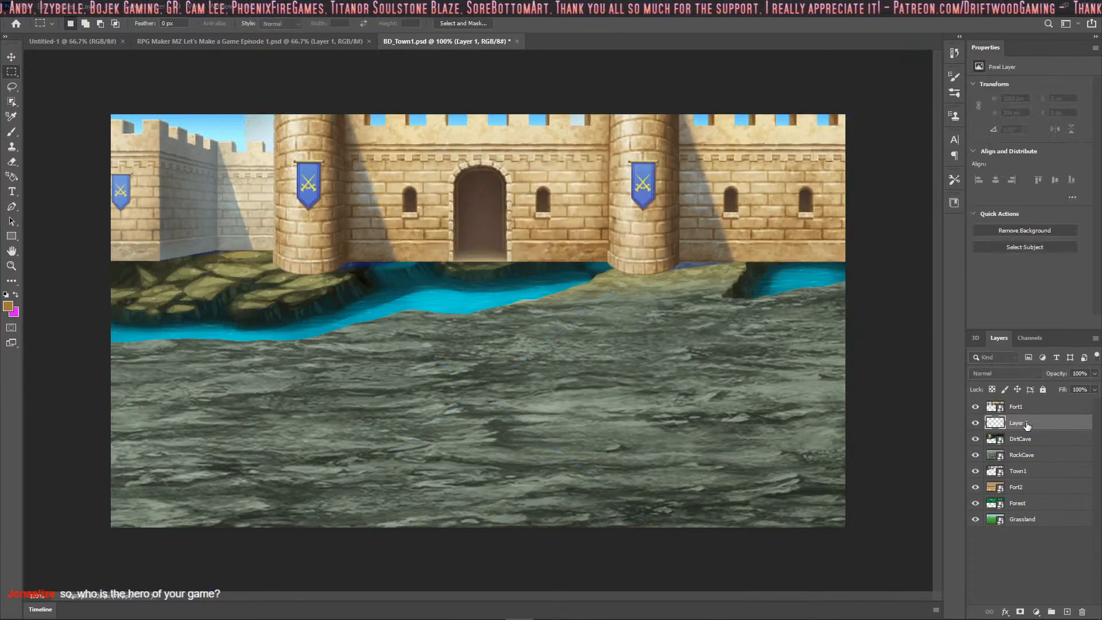
{"action": "left_click", "coordinate": [16, 9]}
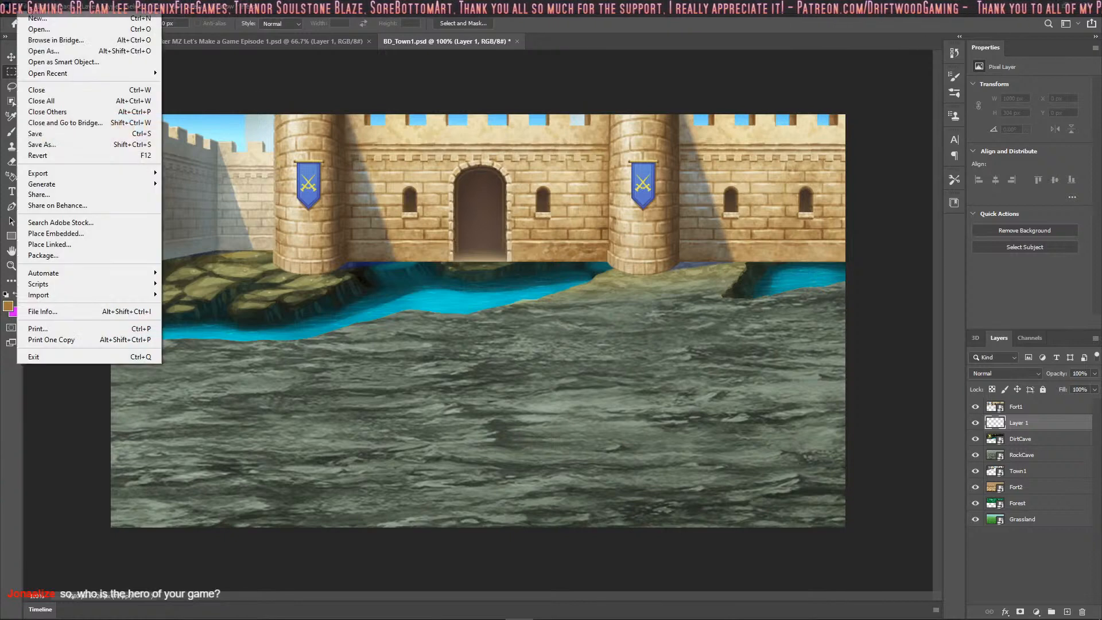
{"action": "left_click", "coordinate": [133, 234]}
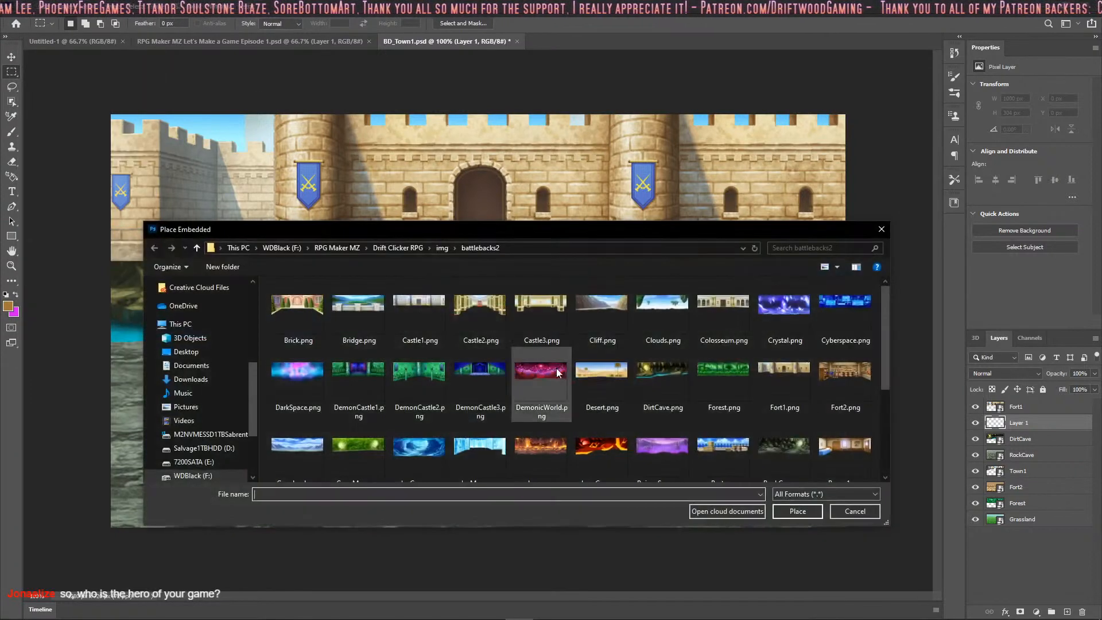
{"action": "scroll", "coordinate": [663, 373], "scroll_direction": "down", "scroll_amount": 2}
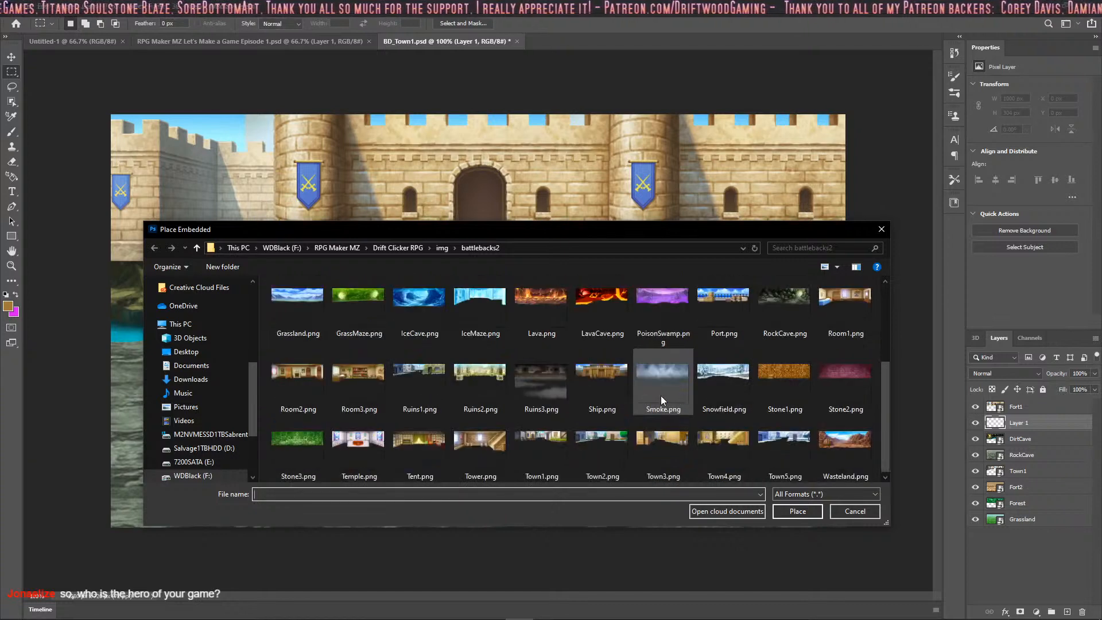
{"action": "left_click", "coordinate": [442, 247]}
{"action": "double_click", "coordinate": [310, 312]}
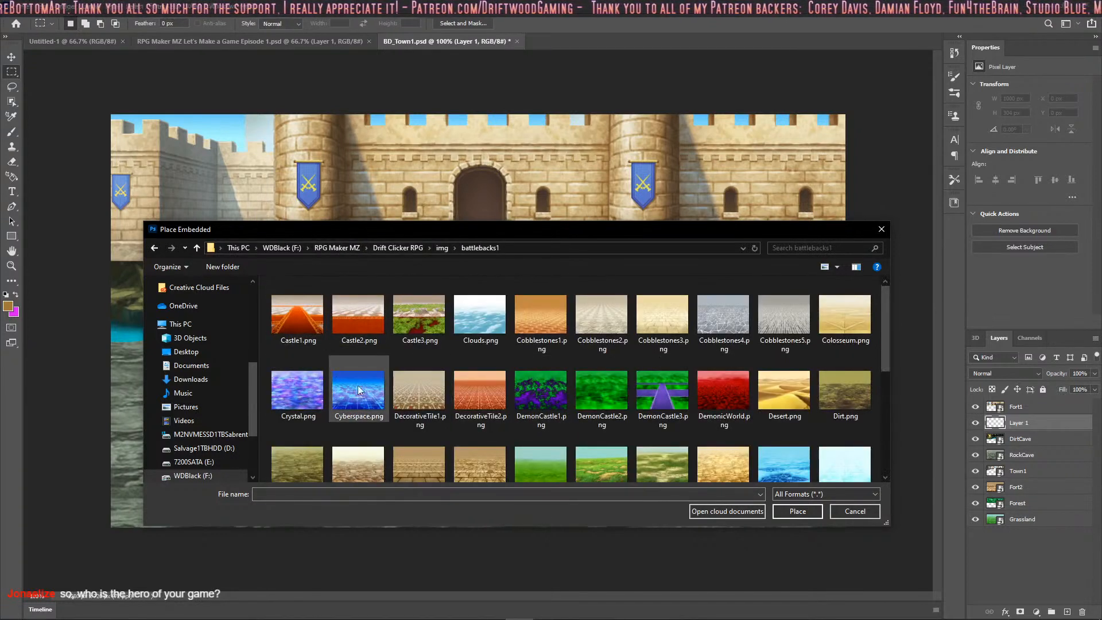
{"action": "scroll", "coordinate": [436, 416], "scroll_direction": "down", "scroll_amount": 1}
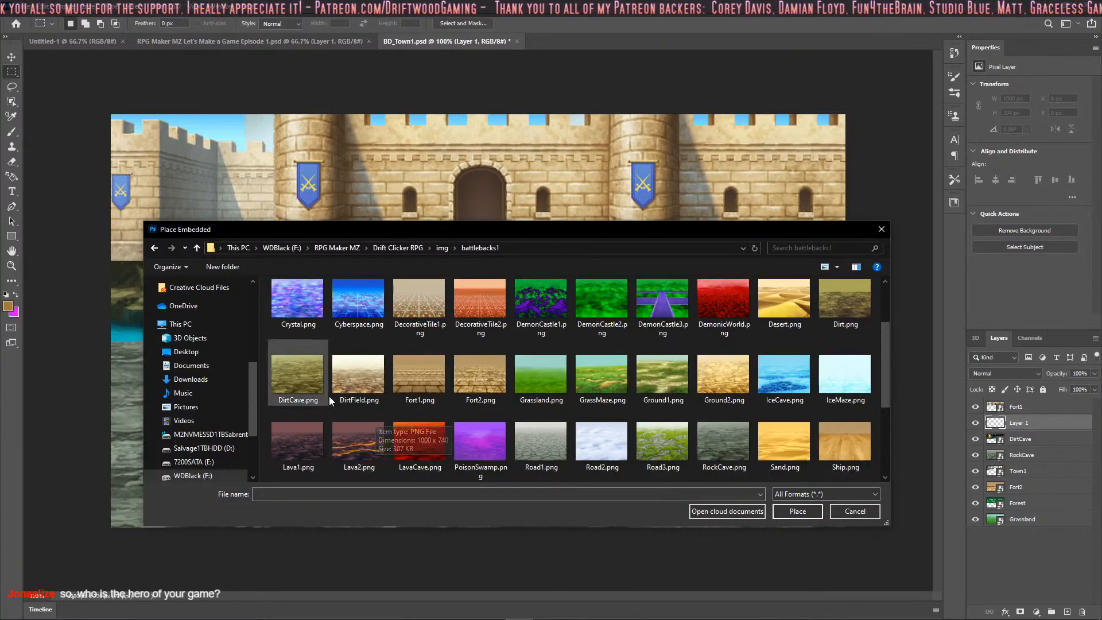
{"action": "scroll", "coordinate": [459, 381], "scroll_direction": "down", "scroll_amount": 1}
{"action": "left_click", "coordinate": [777, 384]}
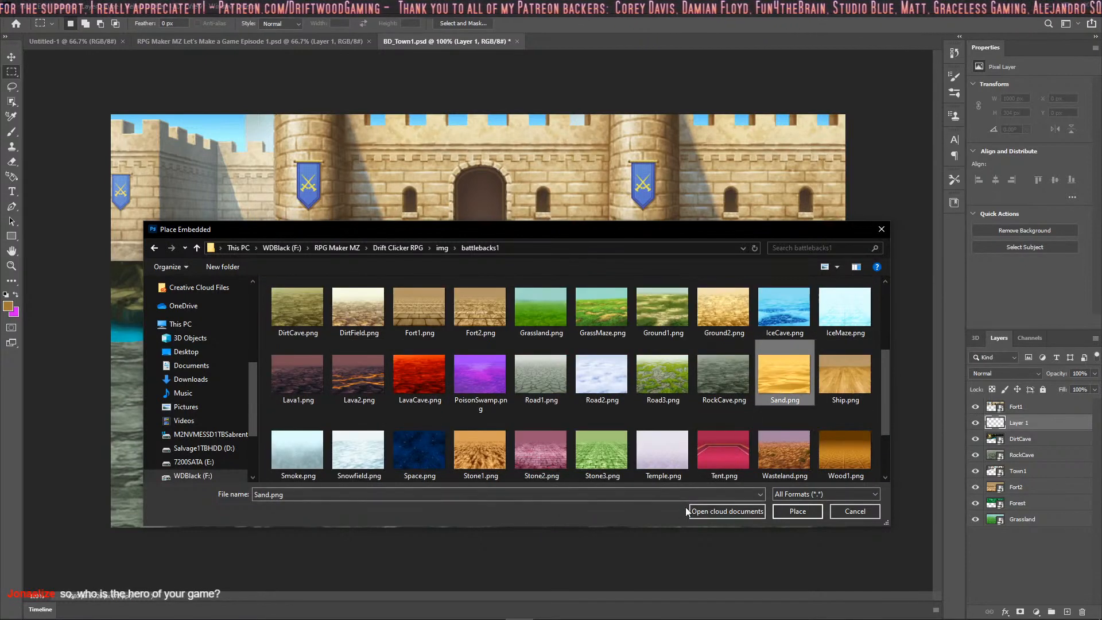
{"action": "left_click", "coordinate": [798, 510]}
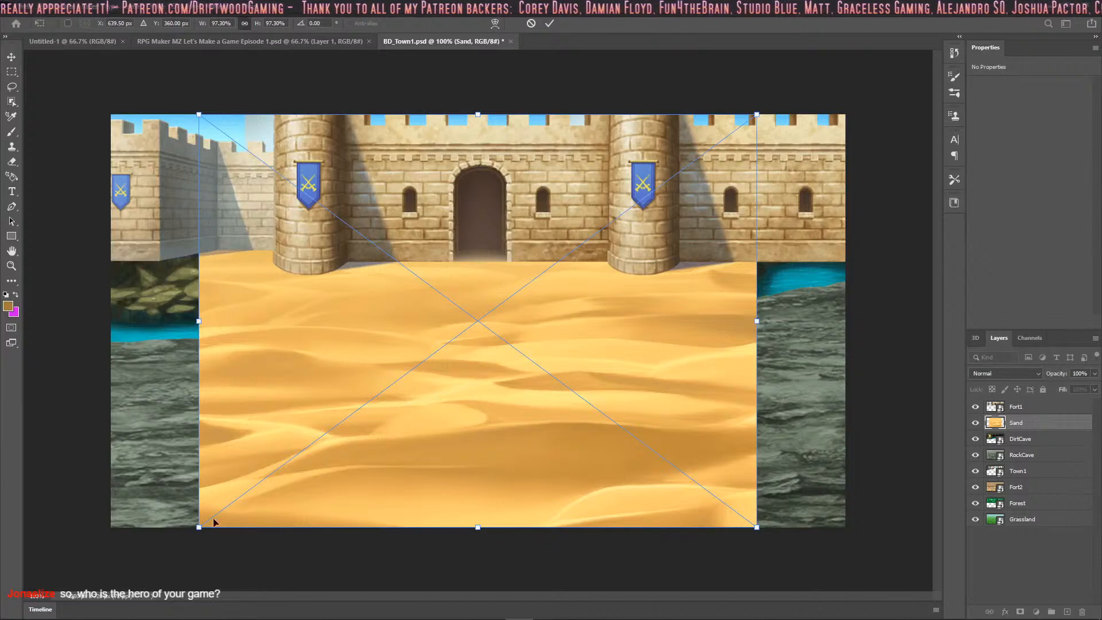
Enlarge the Sand image to about 136% and move it down so it covers the ground below the fort wall
{"action": "left_click_drag", "start_coordinate": [199, 527], "coordinate": [92, 603]}
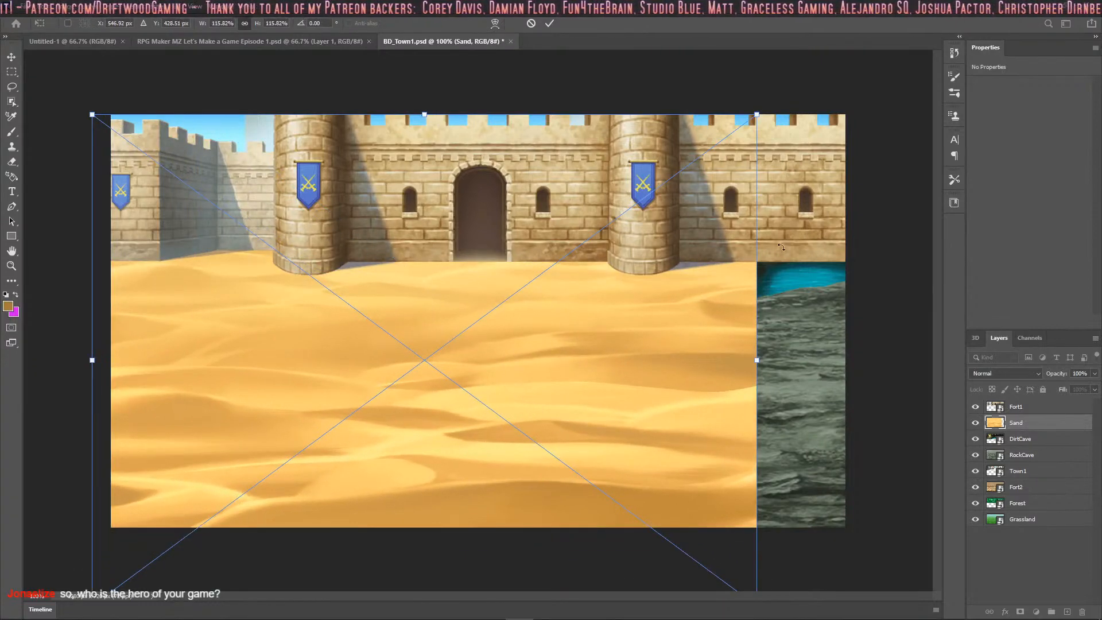
{"action": "left_click_drag", "start_coordinate": [756, 114], "coordinate": [924, 90]}
{"action": "left_click_drag", "start_coordinate": [489, 258], "coordinate": [474, 393]}
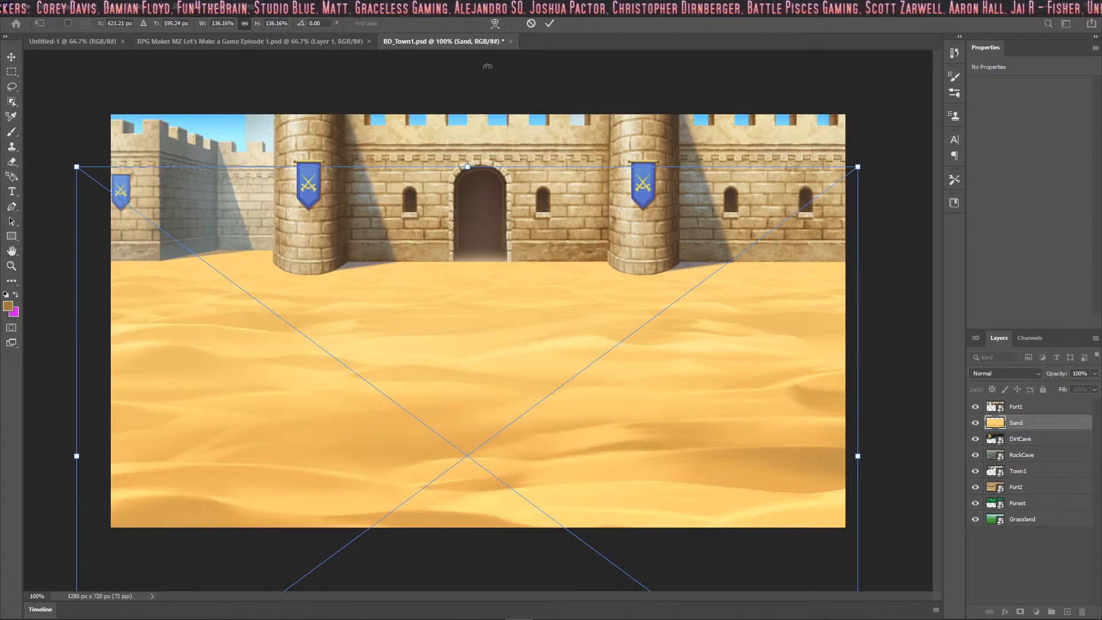
{"action": "left_click", "coordinate": [549, 23]}
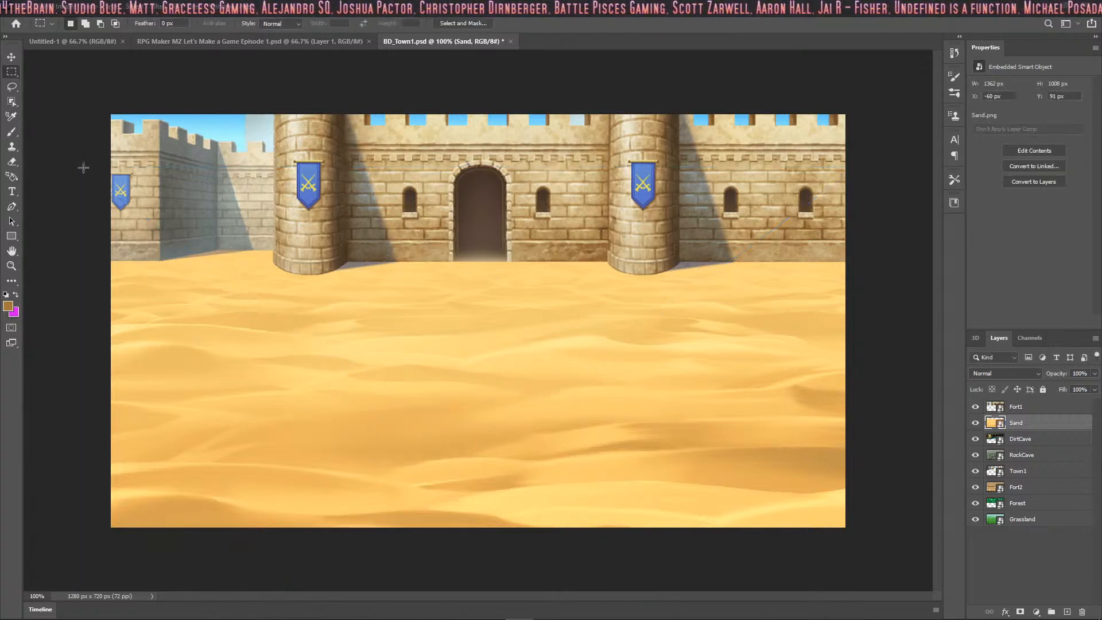
Save a PNG copy of the desert fort image as Backdrop_SandCastle.png in the project's parallaxes folder
{"action": "left_click", "coordinate": [33, 7]}
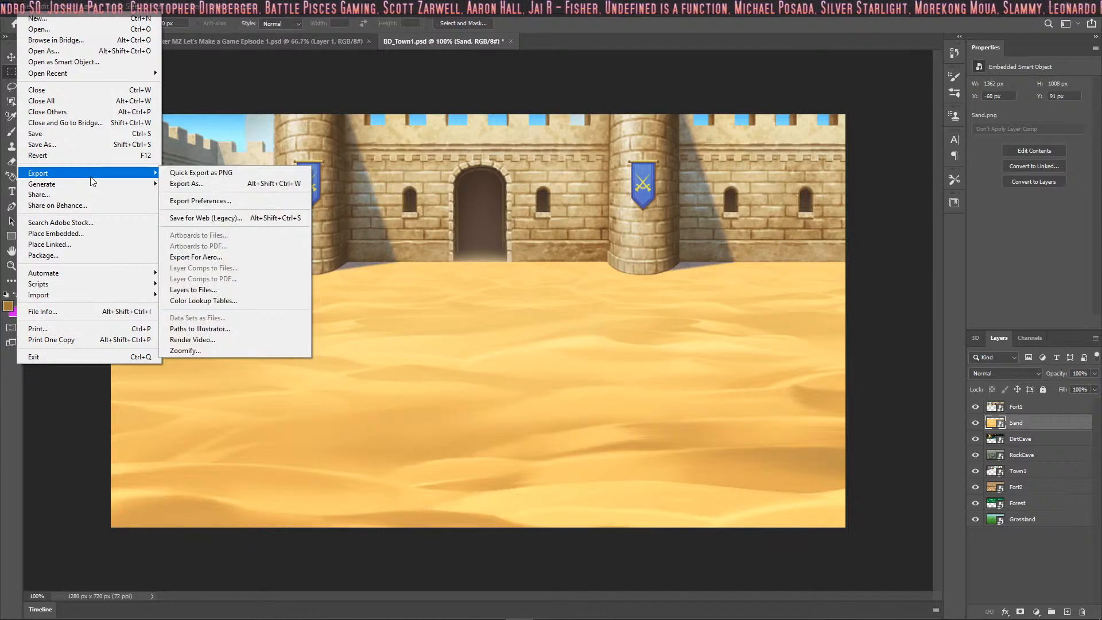
{"action": "left_click", "coordinate": [99, 146]}
{"action": "left_click", "coordinate": [630, 416]}
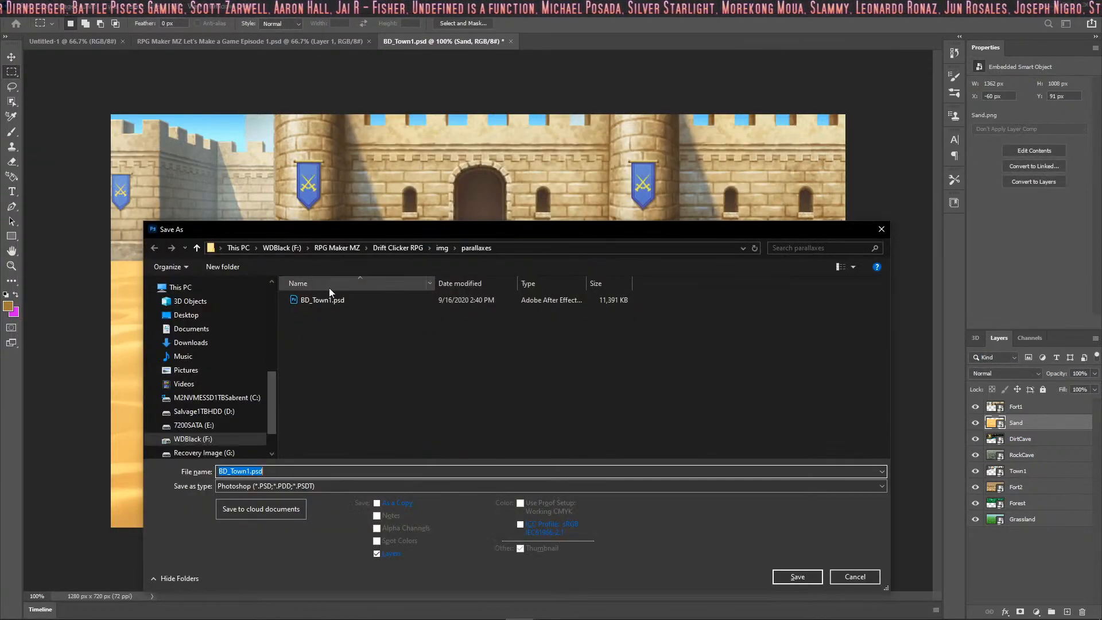
{"action": "left_click", "coordinate": [397, 486]}
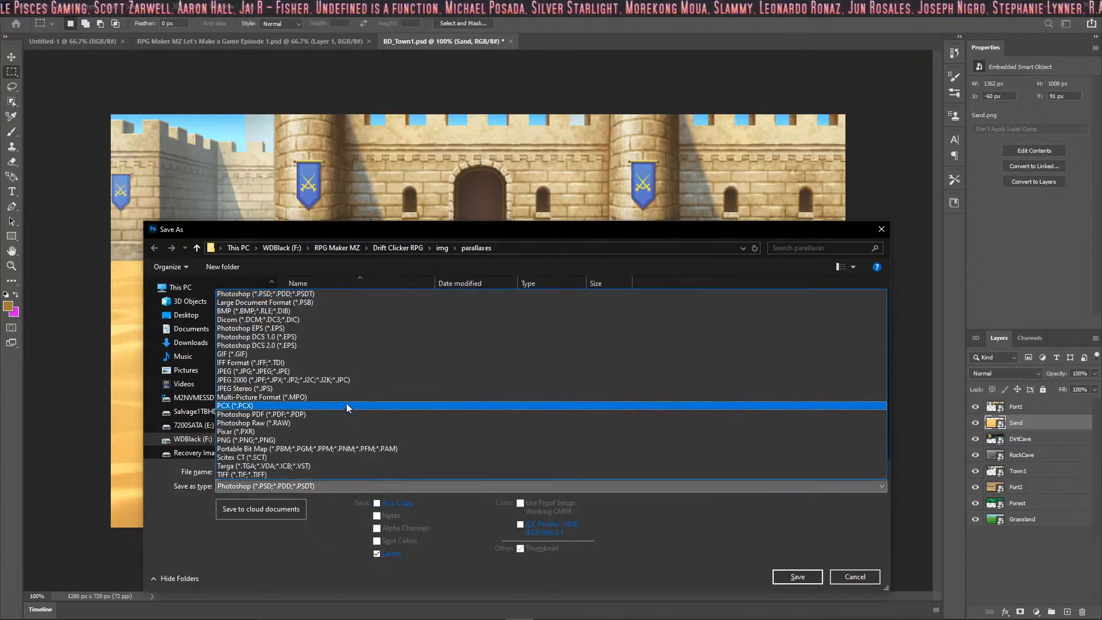
{"action": "left_click", "coordinate": [326, 439]}
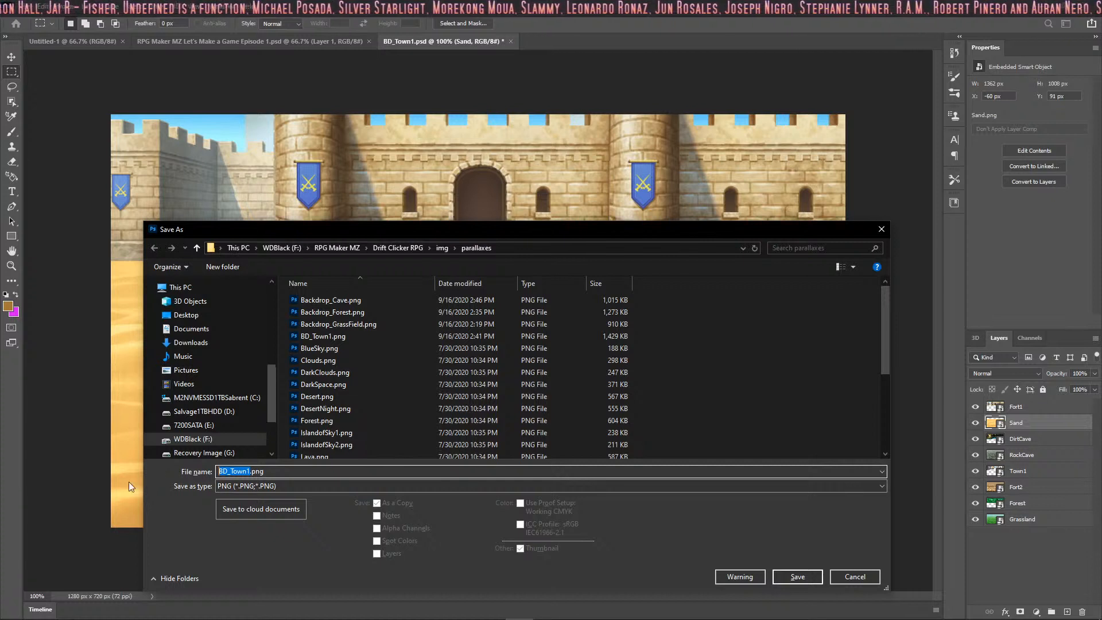
{"action": "type", "text": "B"}
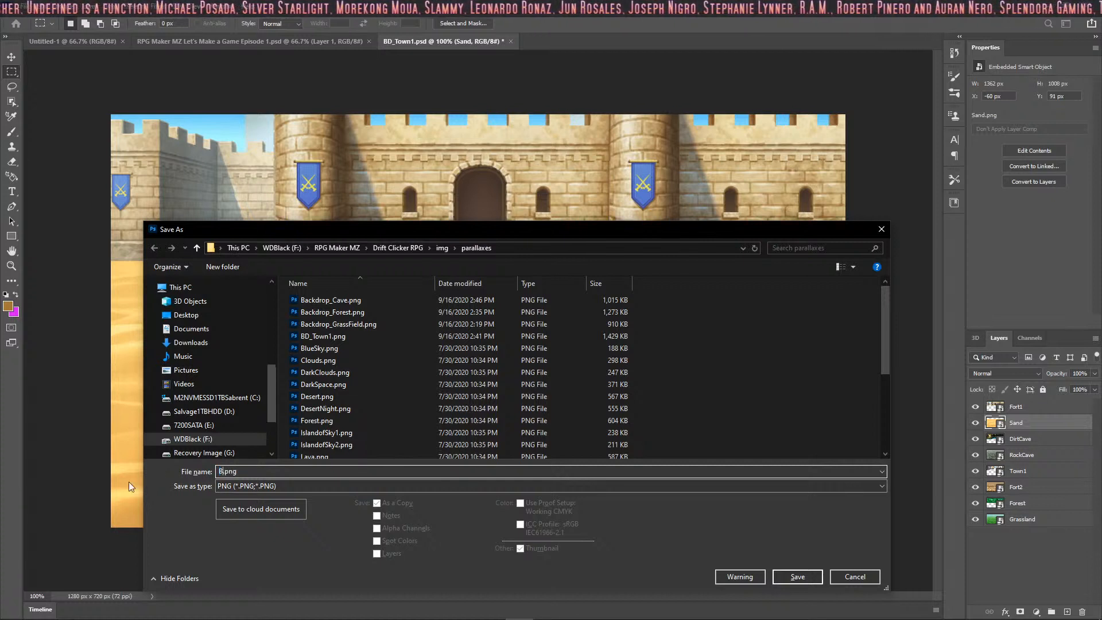
{"action": "type", "text": "ackdrop_SandCastle"}
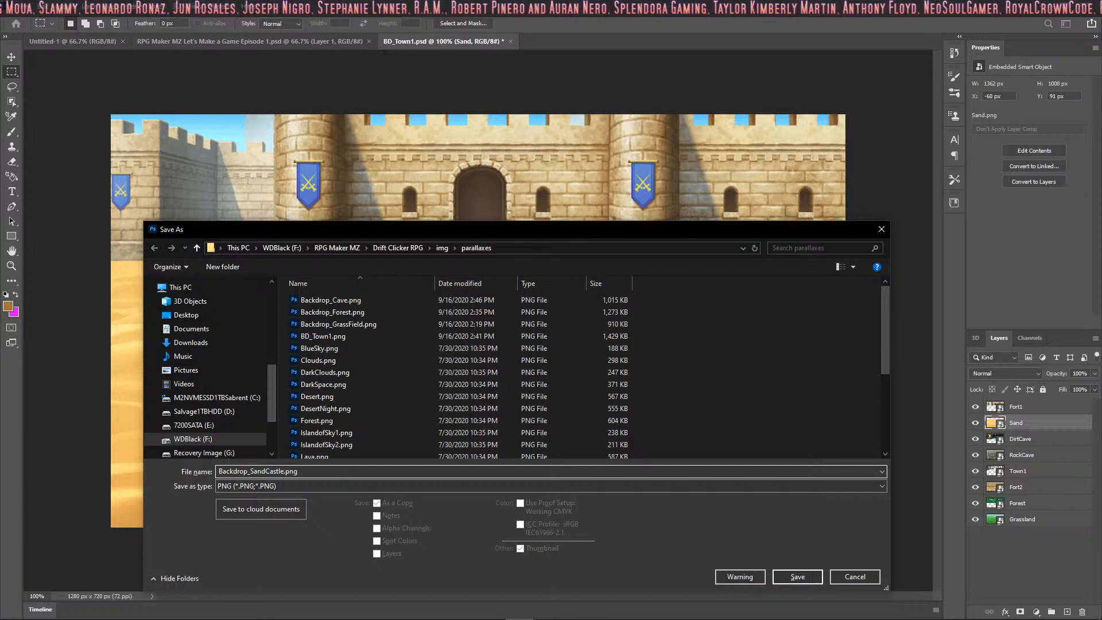
{"action": "left_click", "coordinate": [800, 578]}
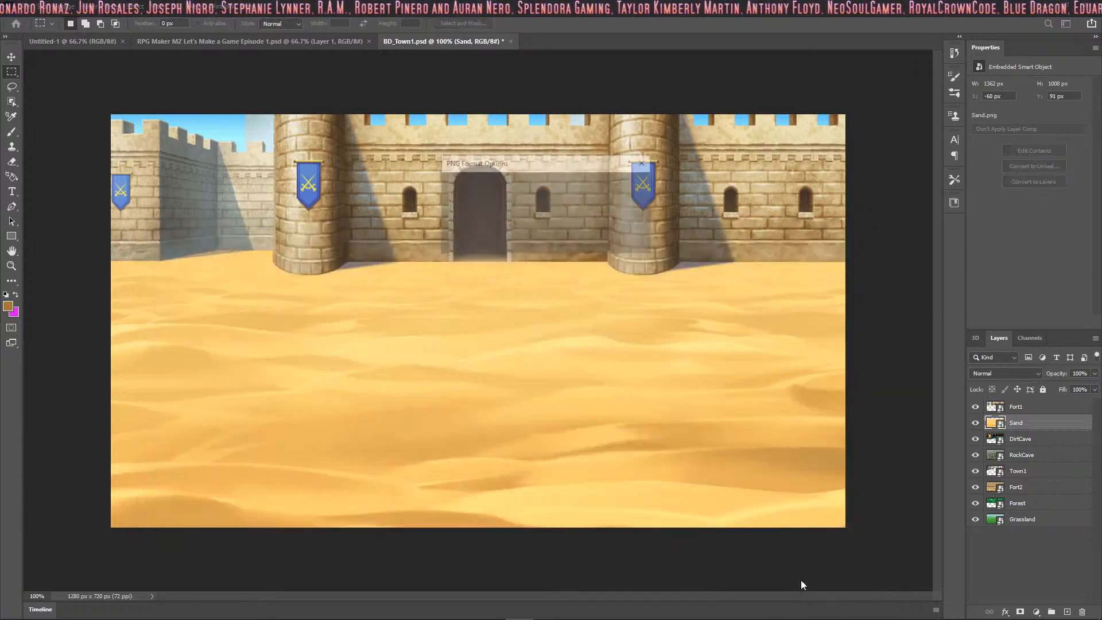
{"action": "left_click", "coordinate": [616, 187]}
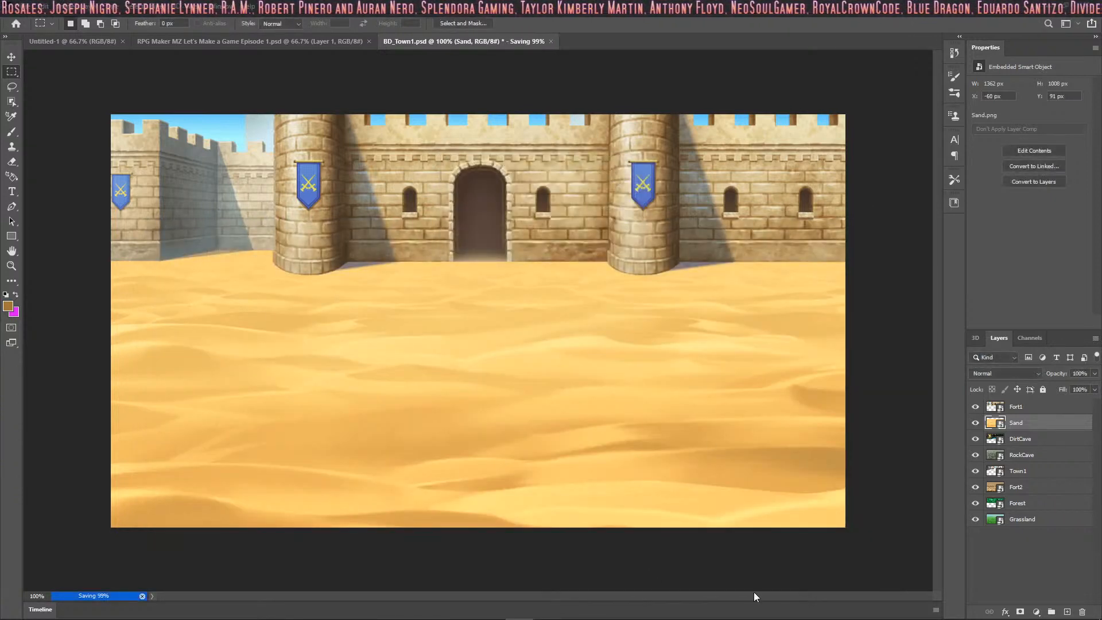
Switch to RPG Maker MZ and start a new map under BACKDROPS named Sand Castle with the display name Castle
{"action": "left_click", "coordinate": [801, 608]}
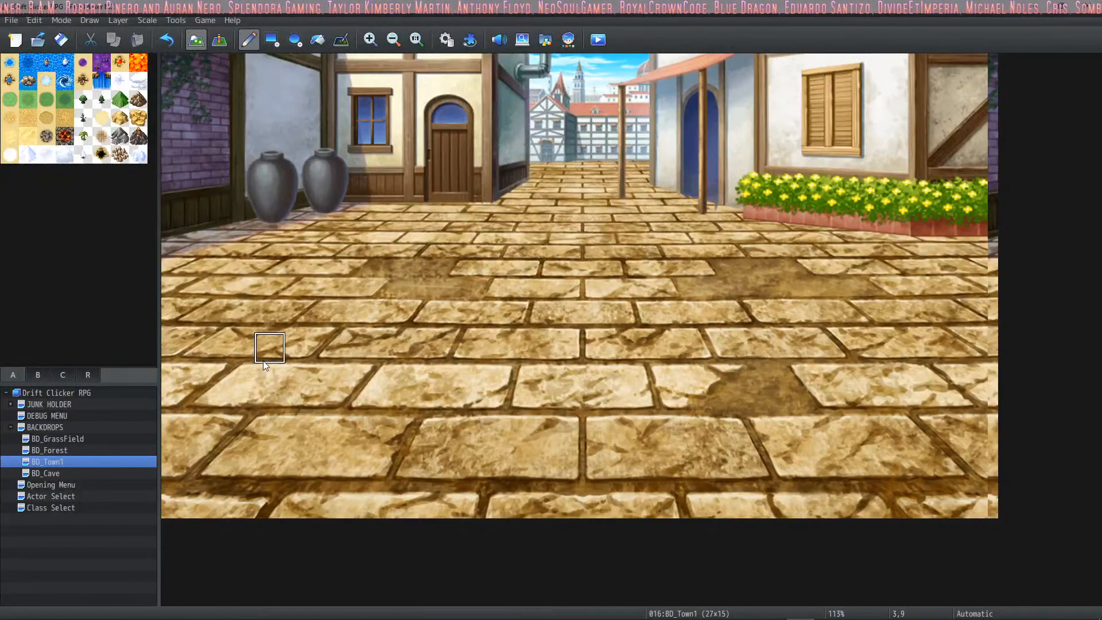
{"action": "left_click", "coordinate": [47, 427]}
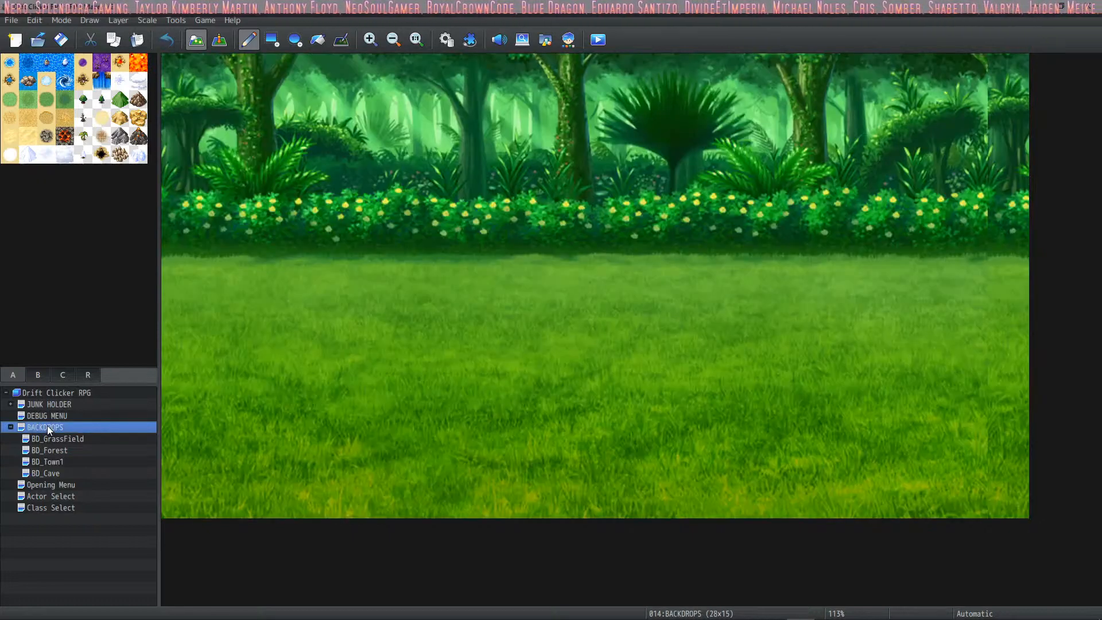
{"action": "right_click", "coordinate": [47, 426]}
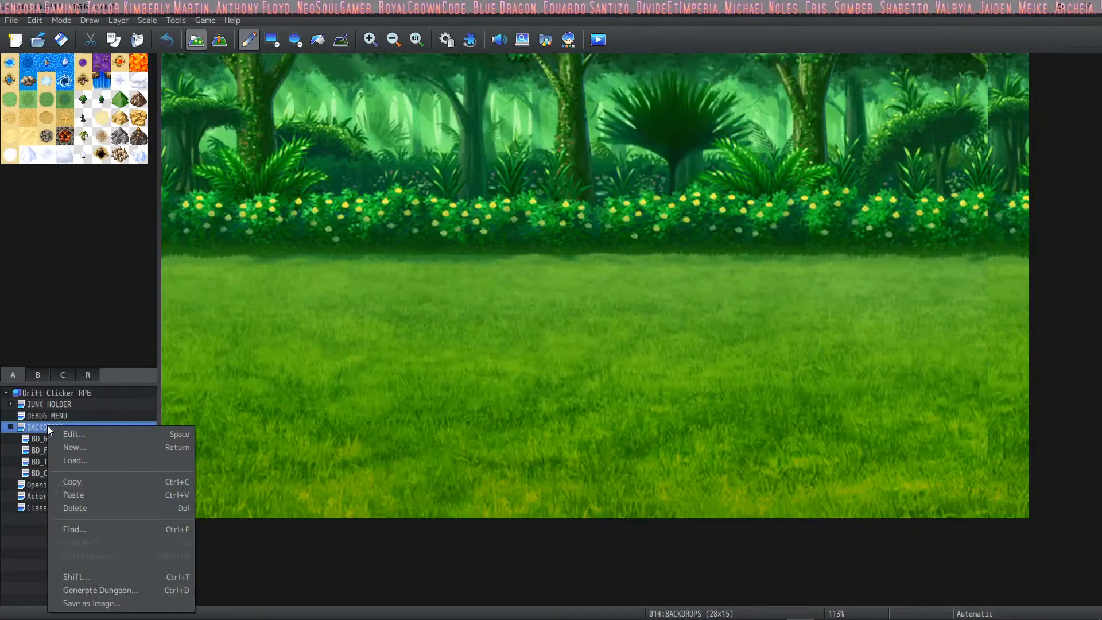
{"action": "left_click", "coordinate": [87, 443]}
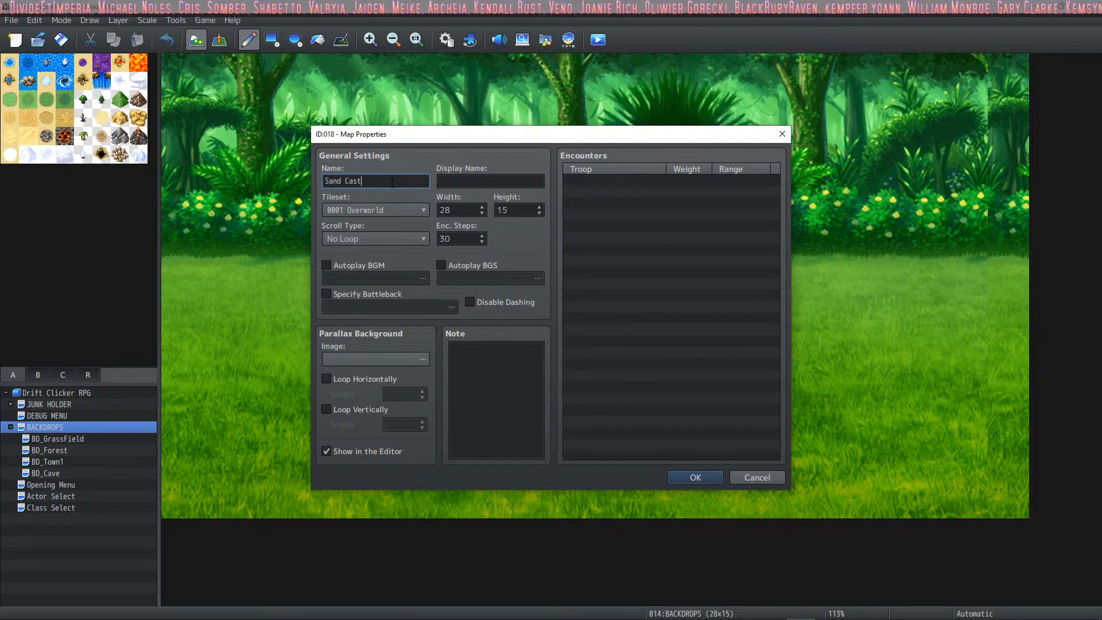
{"action": "left_click", "coordinate": [507, 176]}
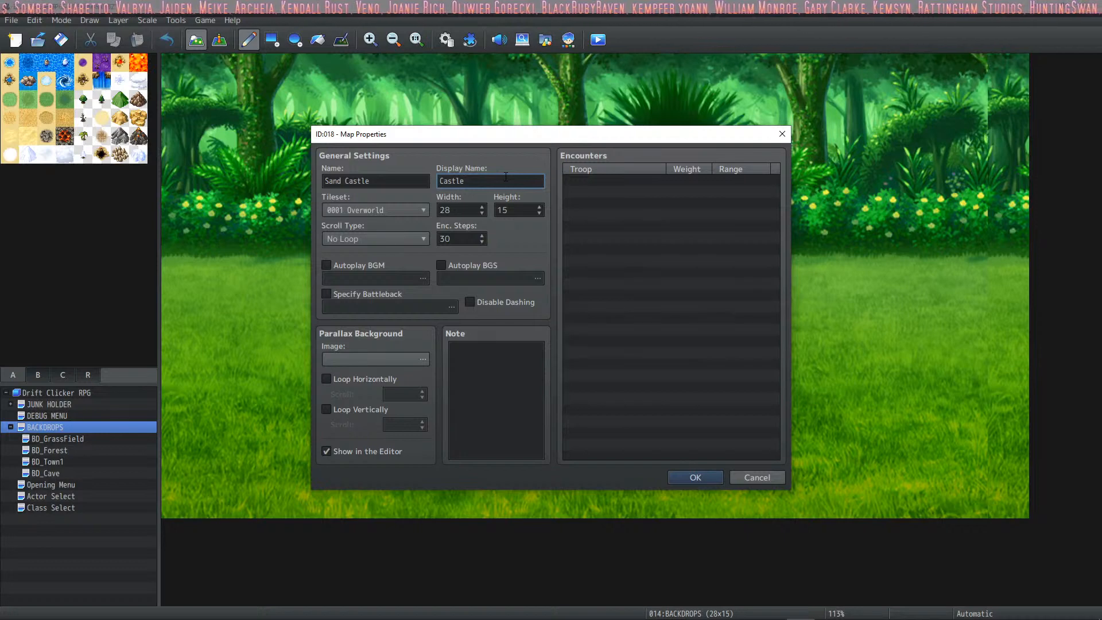
{"action": "left_click", "coordinate": [621, 199]}
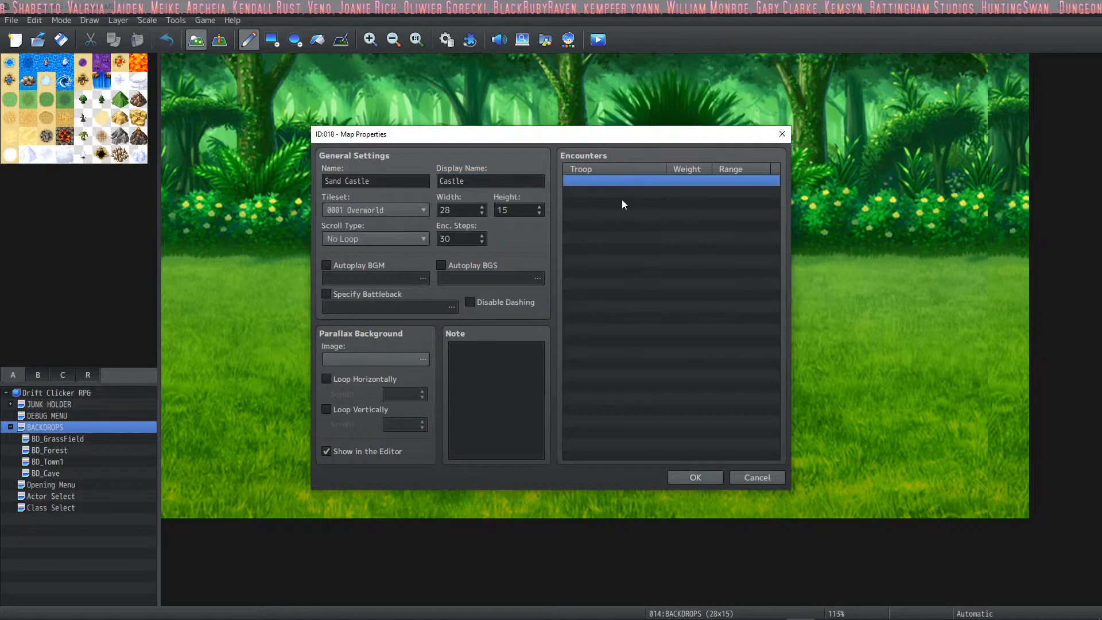
Assign Backdrop_SandCastle as the new map's parallax background and create the map
{"action": "left_click", "coordinate": [390, 359]}
{"action": "left_click", "coordinate": [374, 209]}
{"action": "left_click", "coordinate": [381, 220]}
{"action": "left_click", "coordinate": [388, 232]}
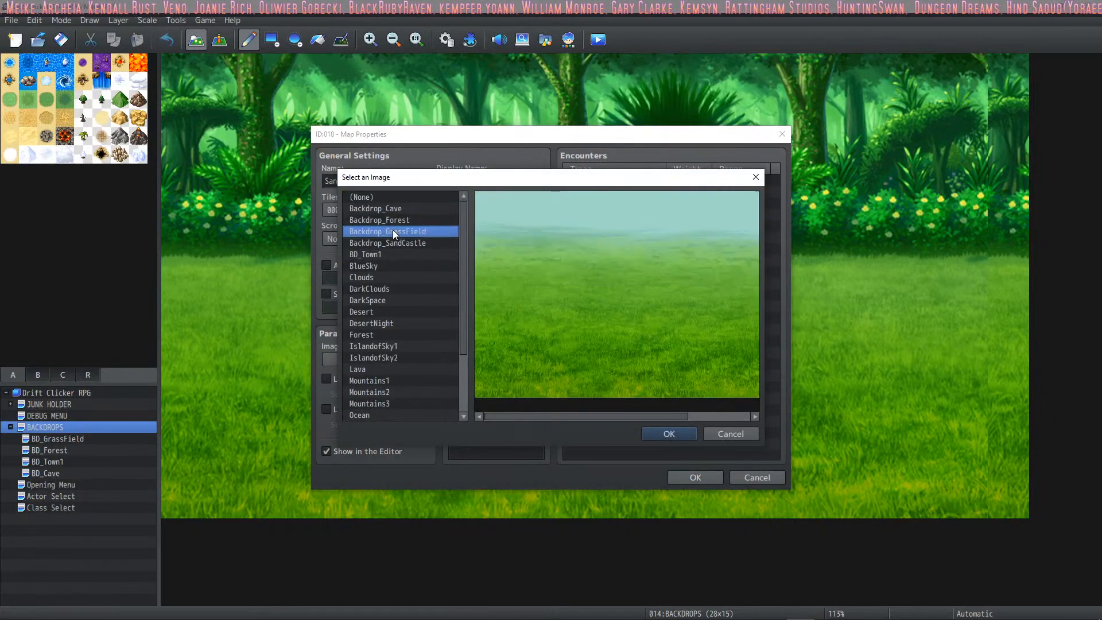
{"action": "left_click", "coordinate": [396, 243]}
{"action": "left_click", "coordinate": [664, 437]}
{"action": "left_click", "coordinate": [673, 478]}
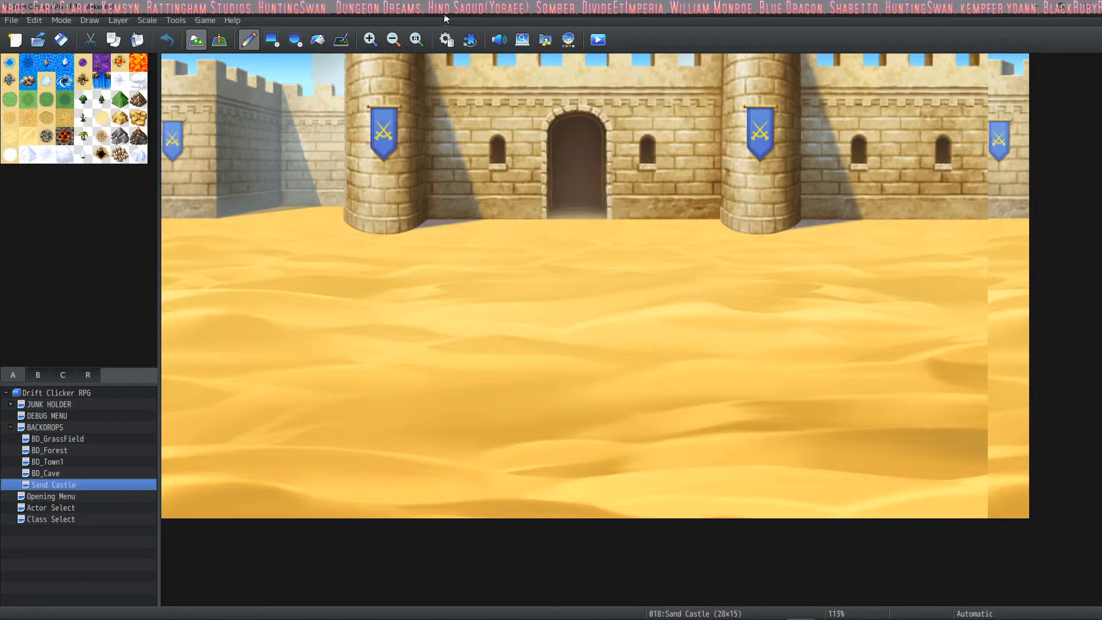
Open the Plugin Manager and look through the list of installed plugins
{"action": "left_click", "coordinate": [469, 39]}
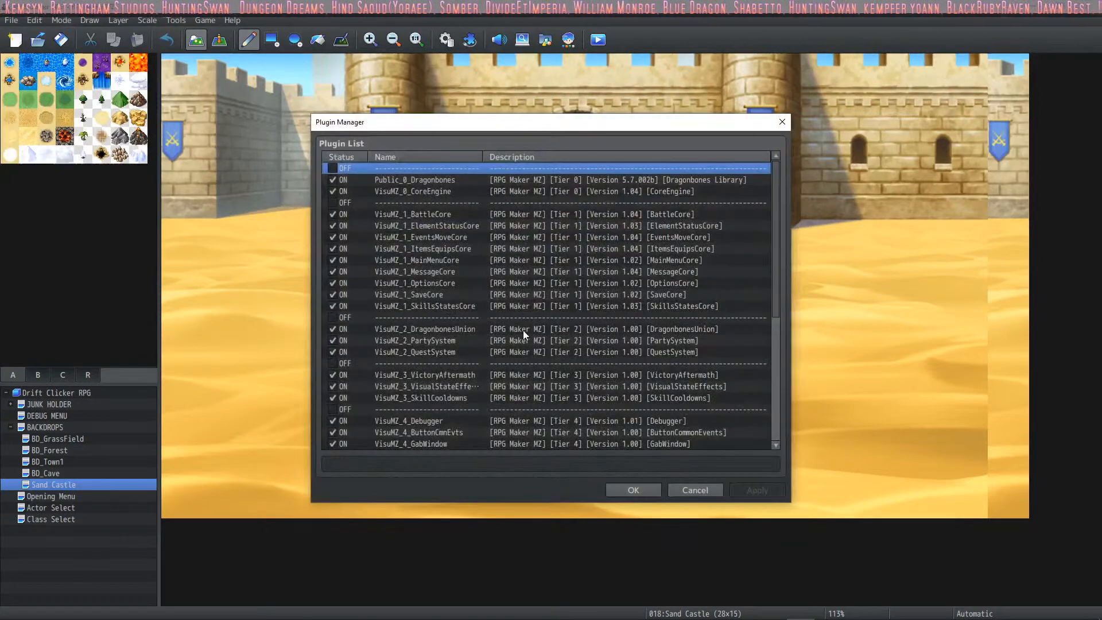
{"action": "scroll", "coordinate": [523, 330], "scroll_direction": "down", "scroll_amount": 5}
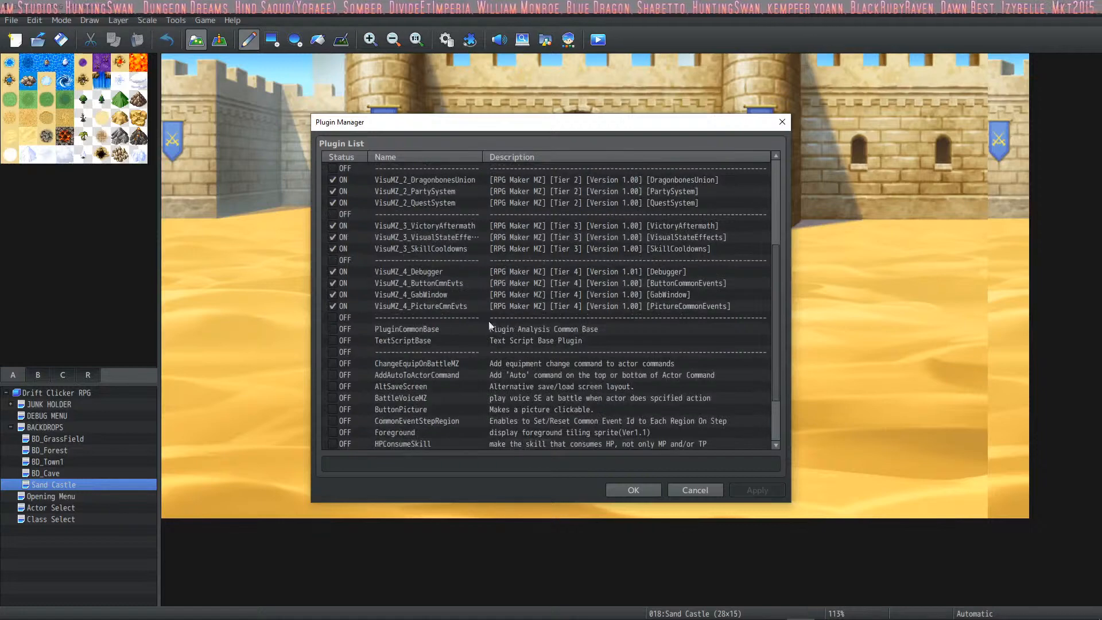
{"action": "scroll", "coordinate": [487, 323], "scroll_direction": "down", "scroll_amount": 1}
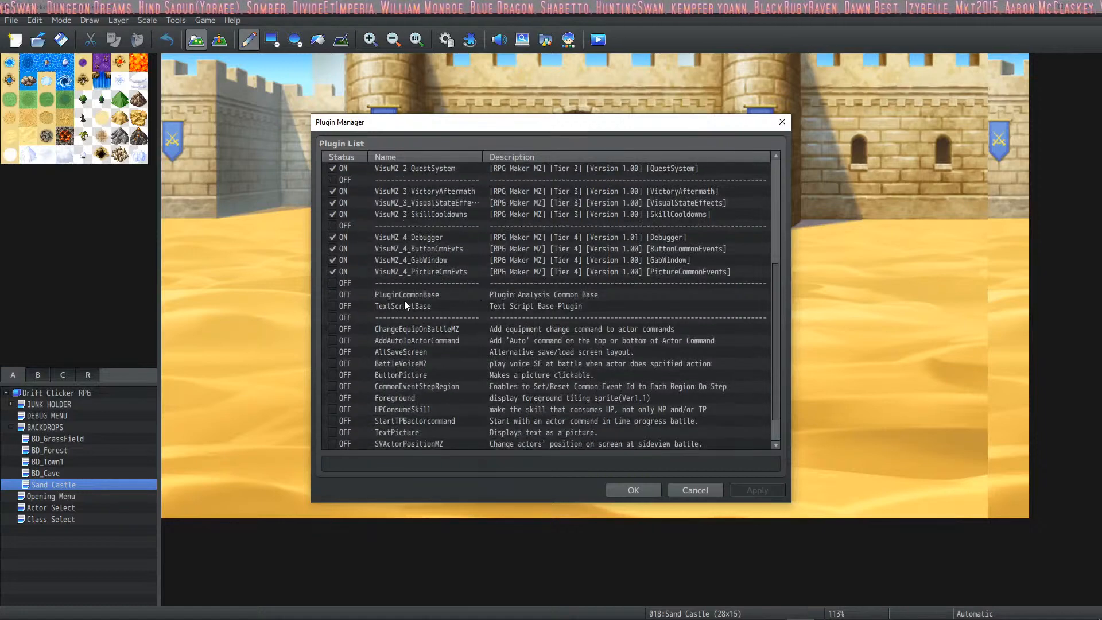
{"action": "scroll", "coordinate": [404, 301], "scroll_direction": "up", "scroll_amount": 1}
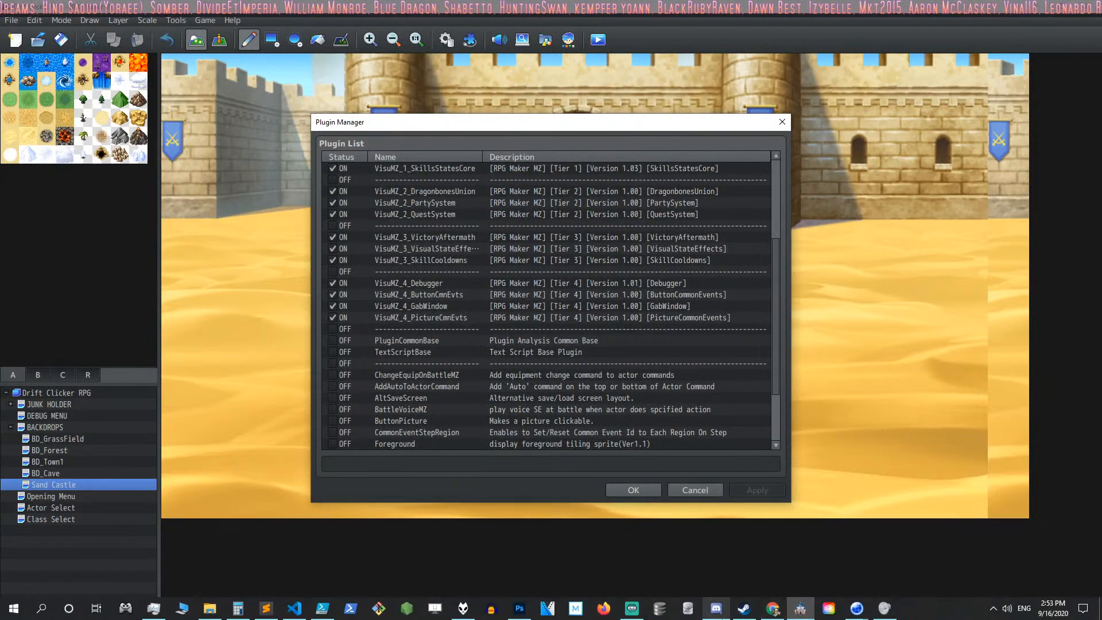
Switch to Discord and play the 2020-09-16_14-52-40.mp4 clip from the the_amalgamation channel in full screen
{"action": "left_click", "coordinate": [715, 608]}
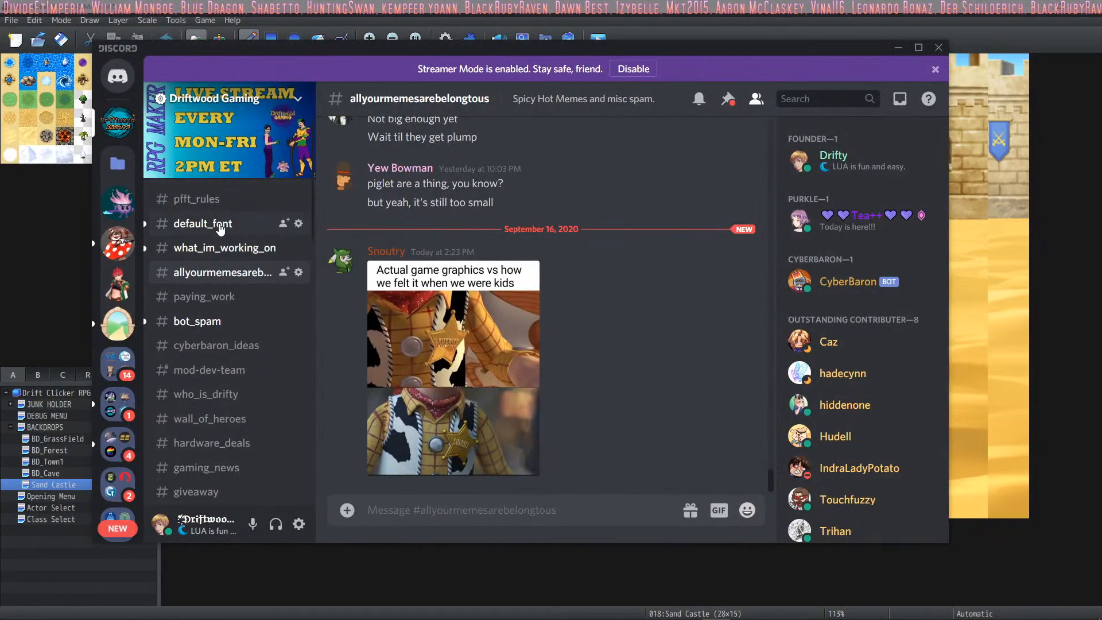
{"action": "scroll", "coordinate": [220, 227], "scroll_direction": "down", "scroll_amount": 10}
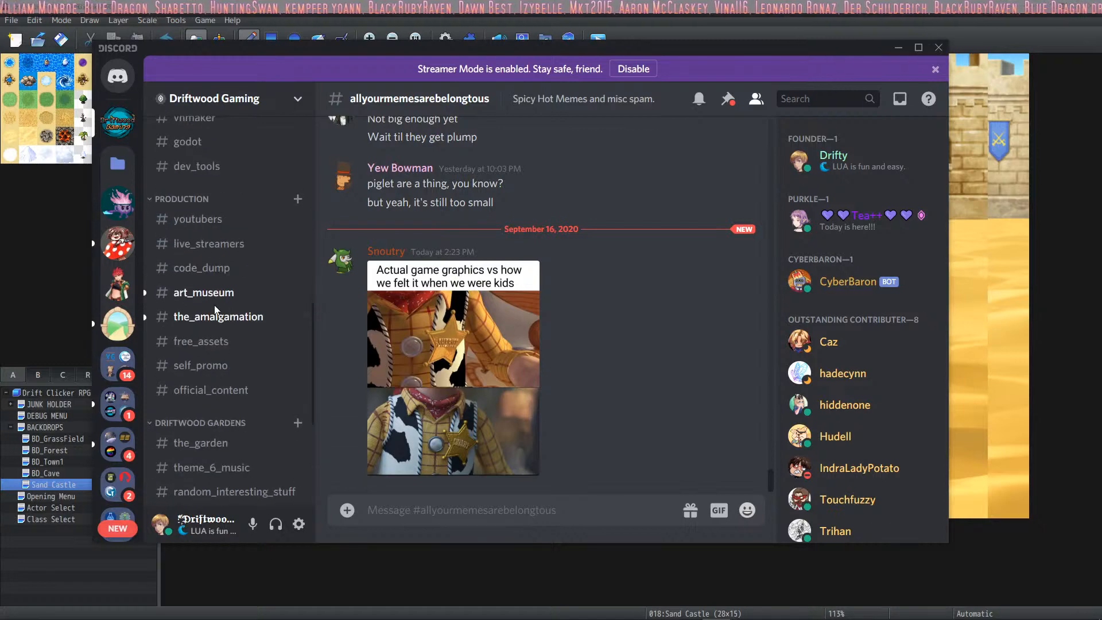
{"action": "left_click", "coordinate": [216, 312]}
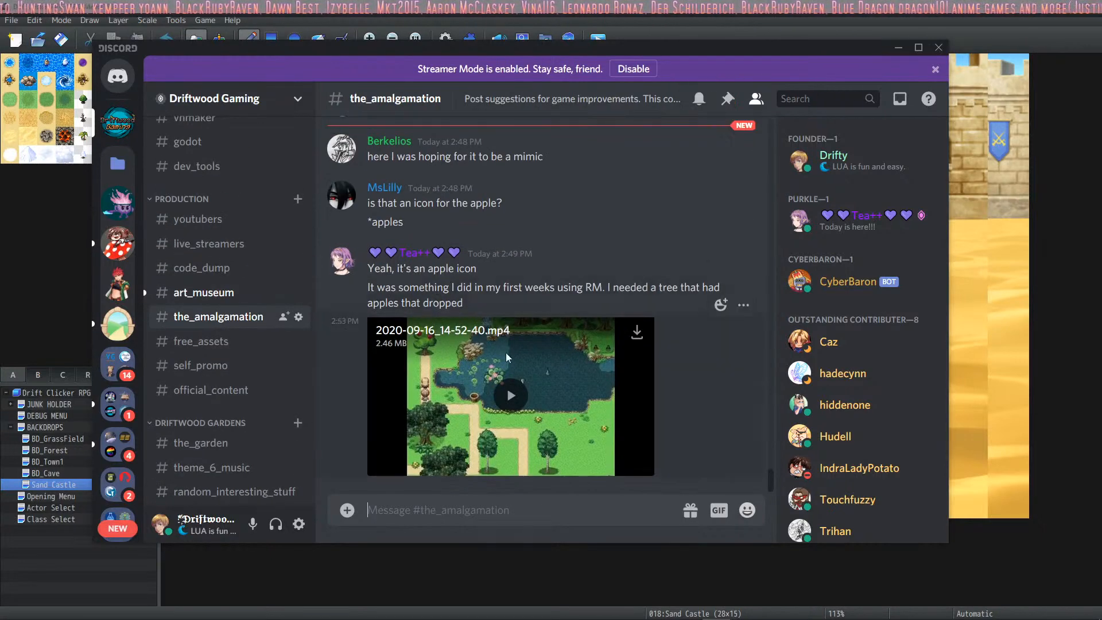
{"action": "left_click", "coordinate": [509, 397]}
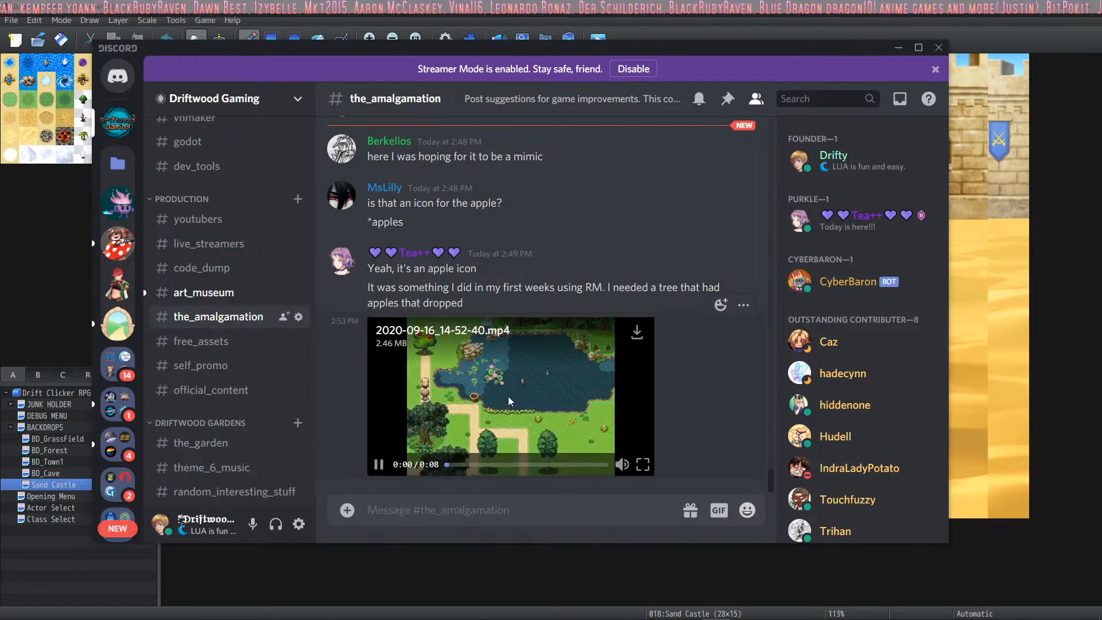
{"action": "left_click", "coordinate": [643, 465]}
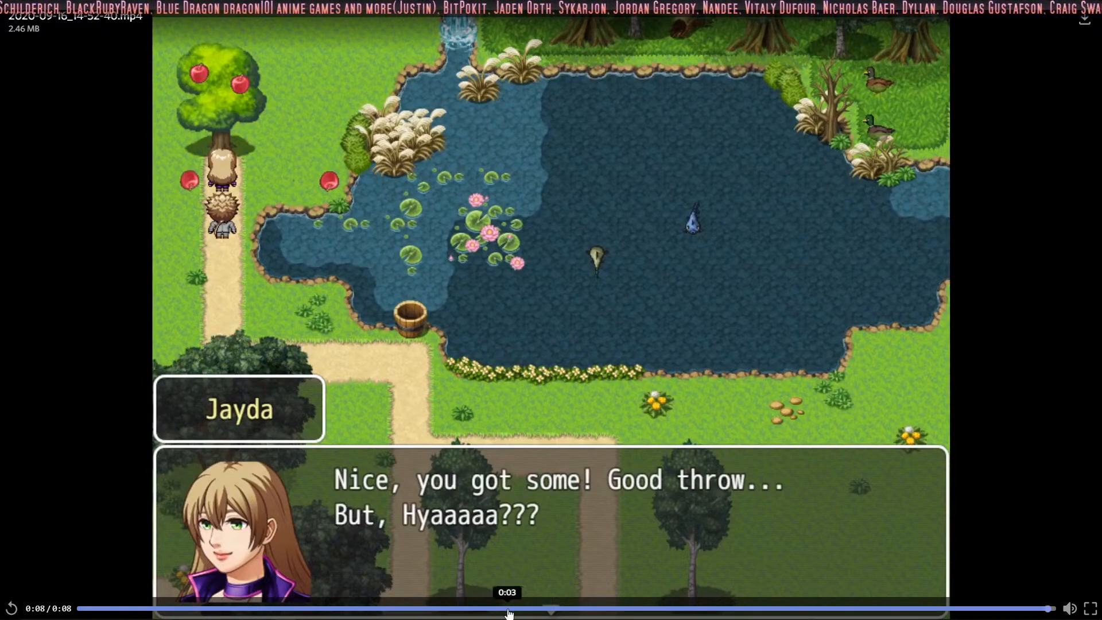
Replay the clip from its beginning, leave full screen and return to RPG Maker MZ's Plugin Manager
{"action": "left_click_drag", "start_coordinate": [508, 609], "coordinate": [100, 609]}
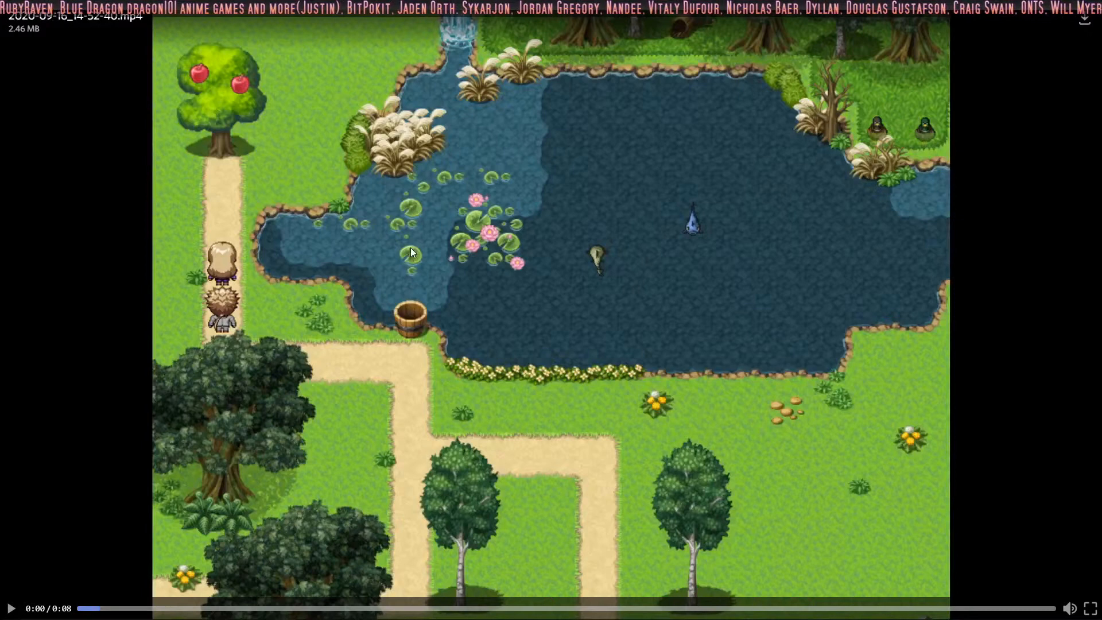
{"action": "left_click", "coordinate": [301, 429]}
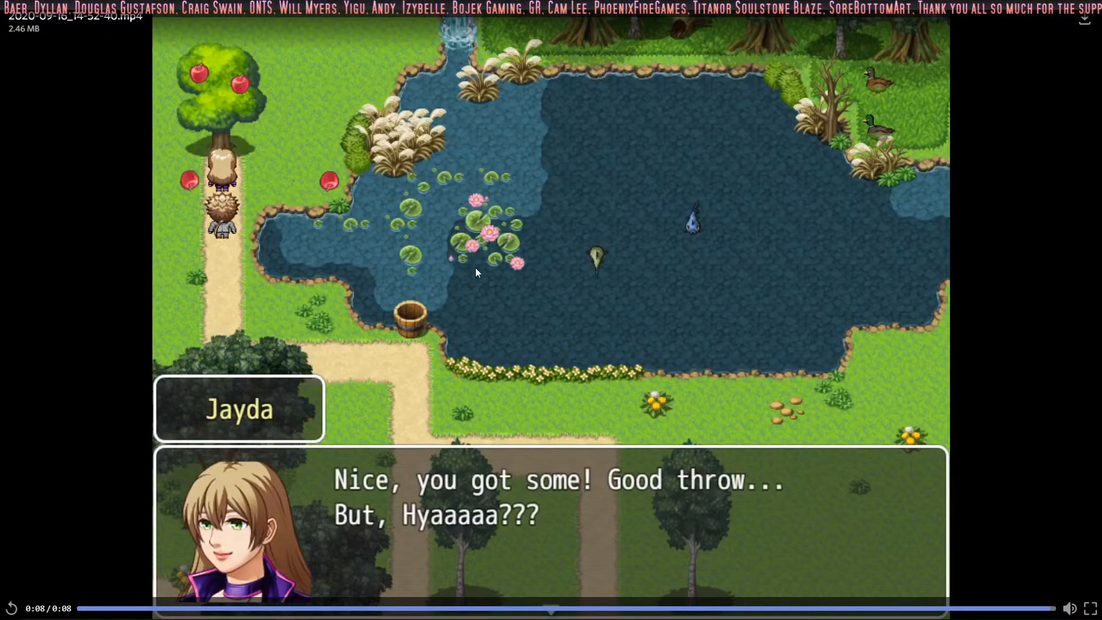
{"action": "left_click", "coordinate": [851, 121]}
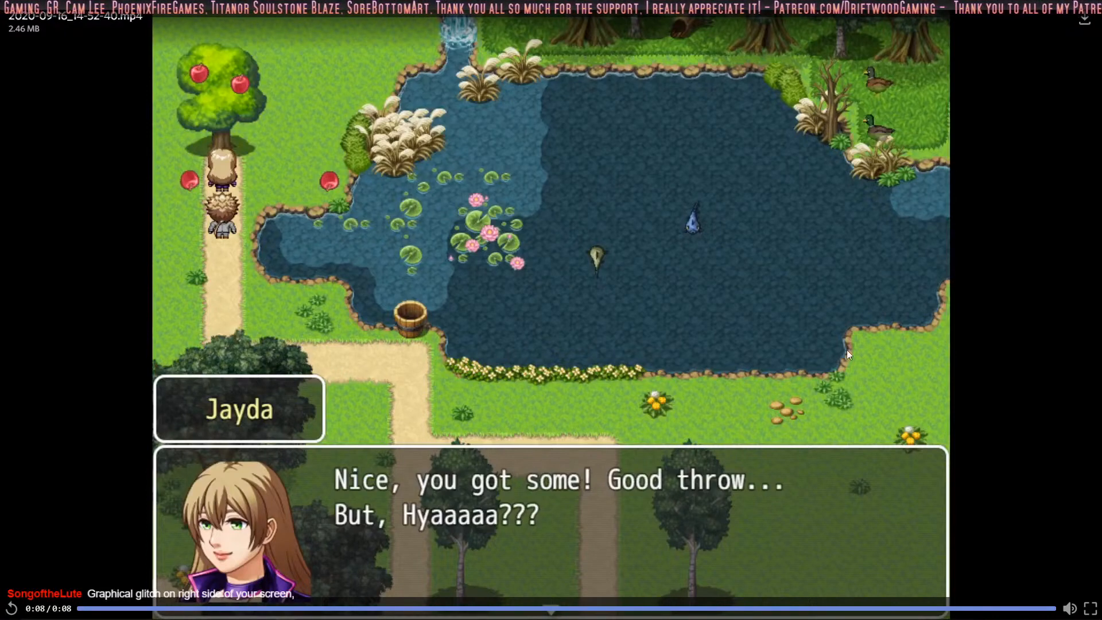
{"action": "mouse_move", "coordinate": [1066, 615]}
{"action": "key", "text": "Escape"}
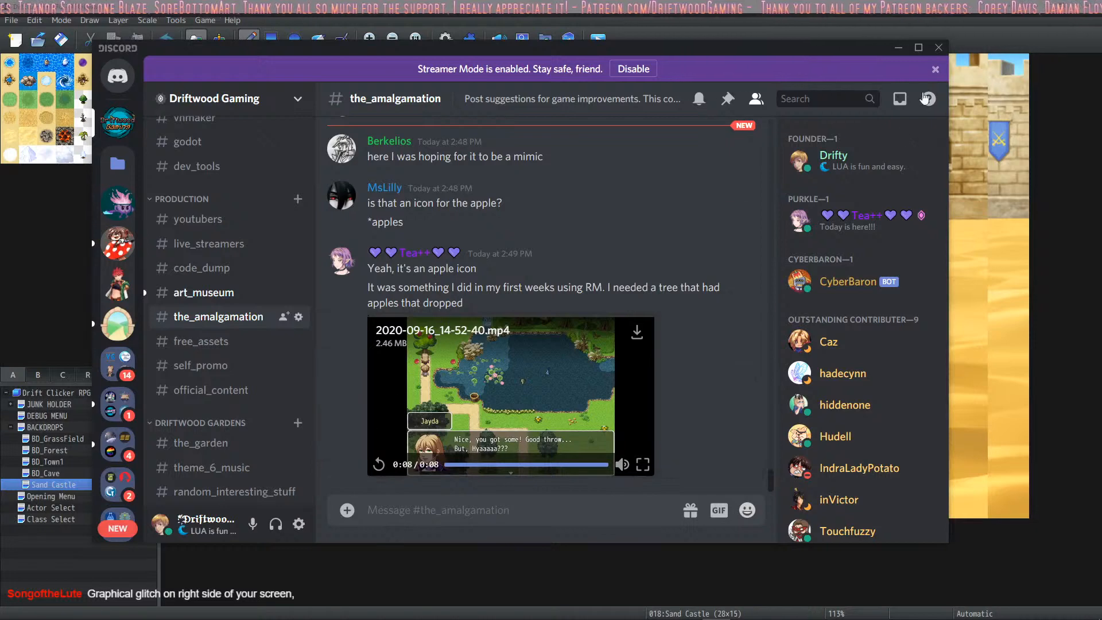
{"action": "left_click", "coordinate": [899, 47]}
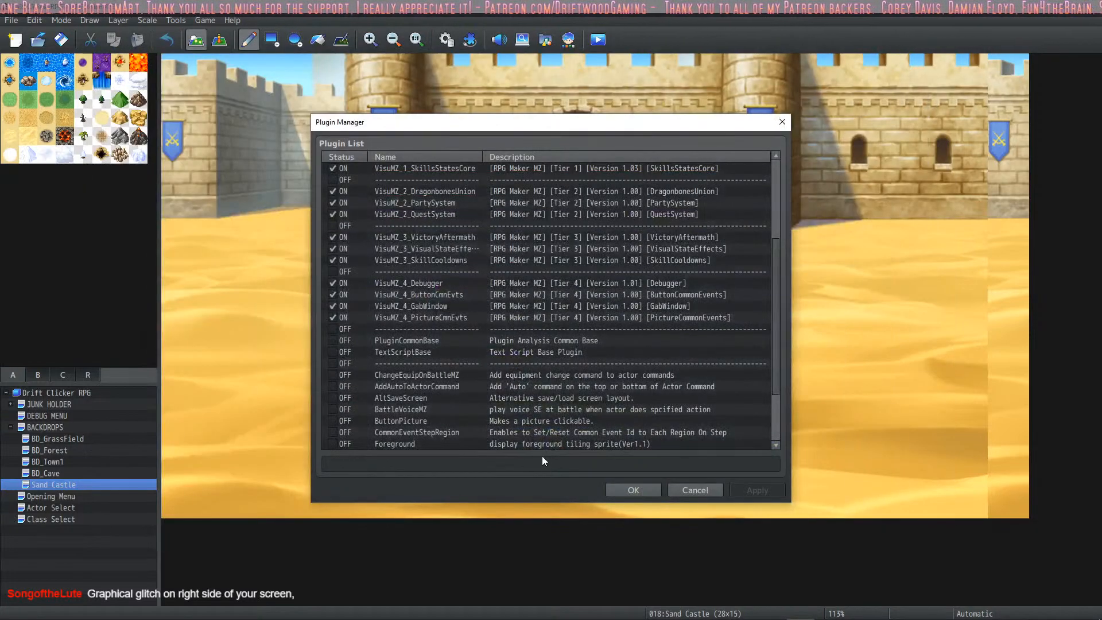
Examine the VisuMZ_0_CoreEngine plugin's parameters, including its Quality of Life Settings, and close its settings
{"action": "scroll", "coordinate": [438, 307], "scroll_direction": "up", "scroll_amount": 4}
{"action": "double_click", "coordinate": [466, 191]}
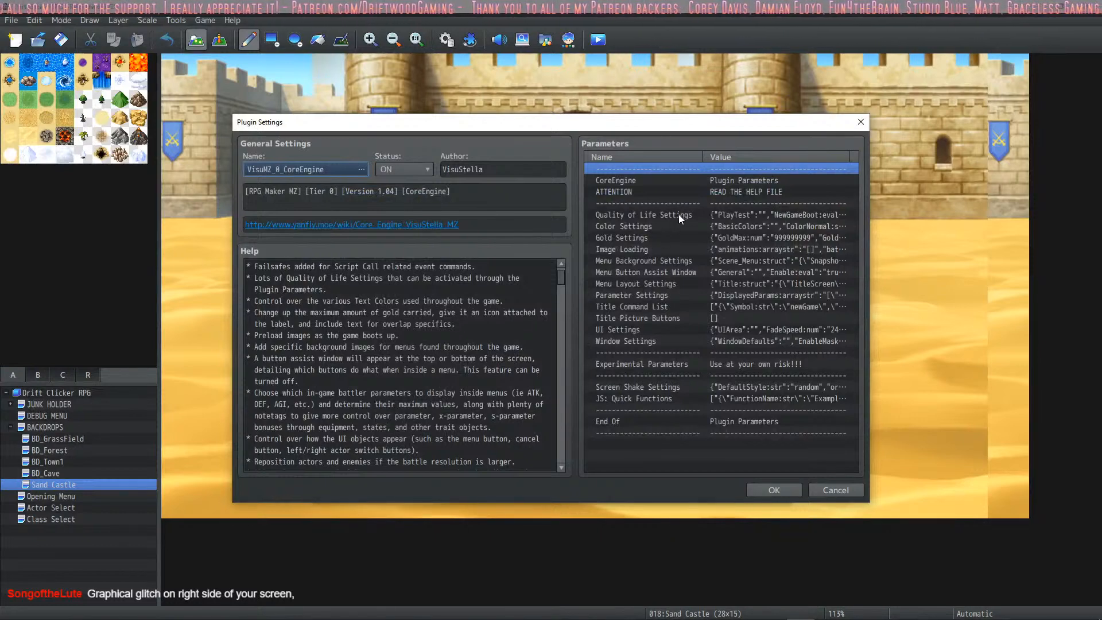
{"action": "left_click_drag", "start_coordinate": [678, 215], "coordinate": [659, 330]}
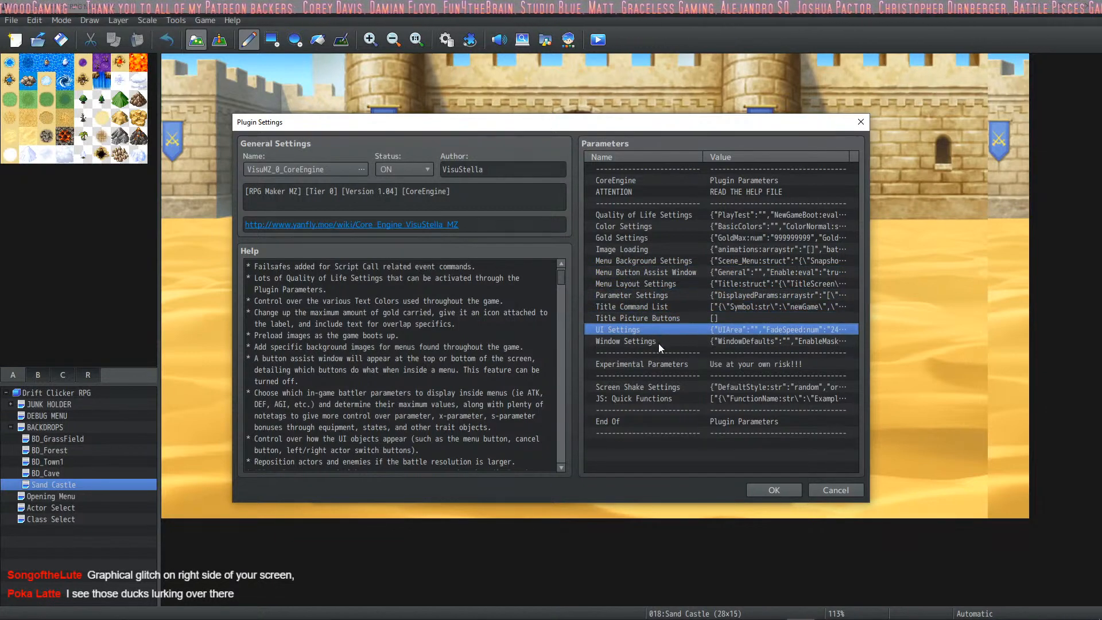
{"action": "double_click", "coordinate": [634, 217]}
{"action": "left_click", "coordinate": [586, 423]}
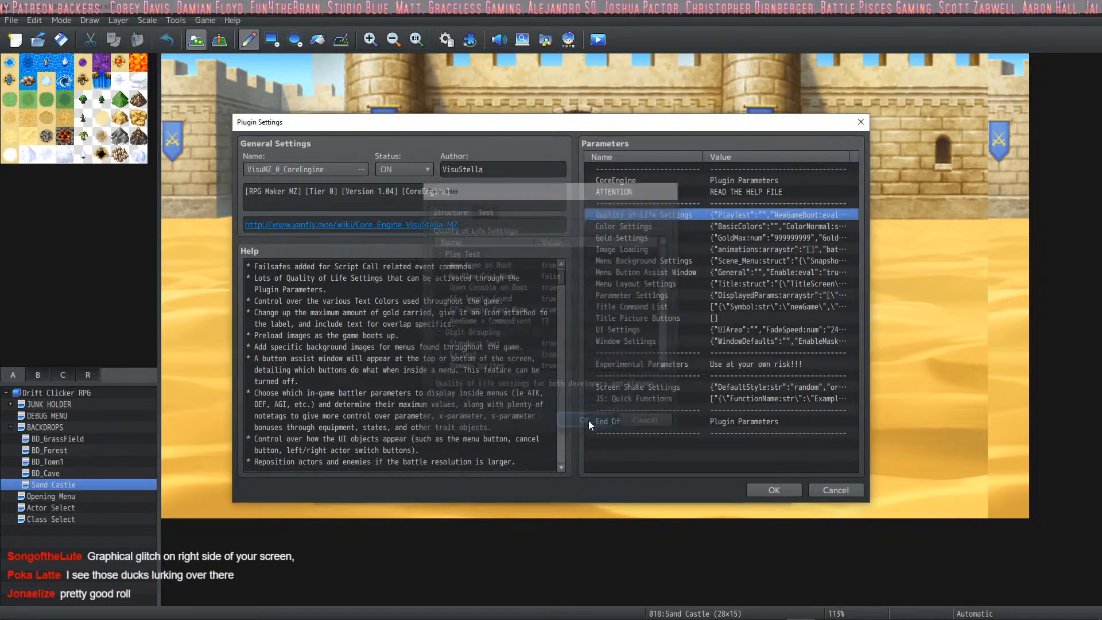
{"action": "left_click", "coordinate": [748, 490]}
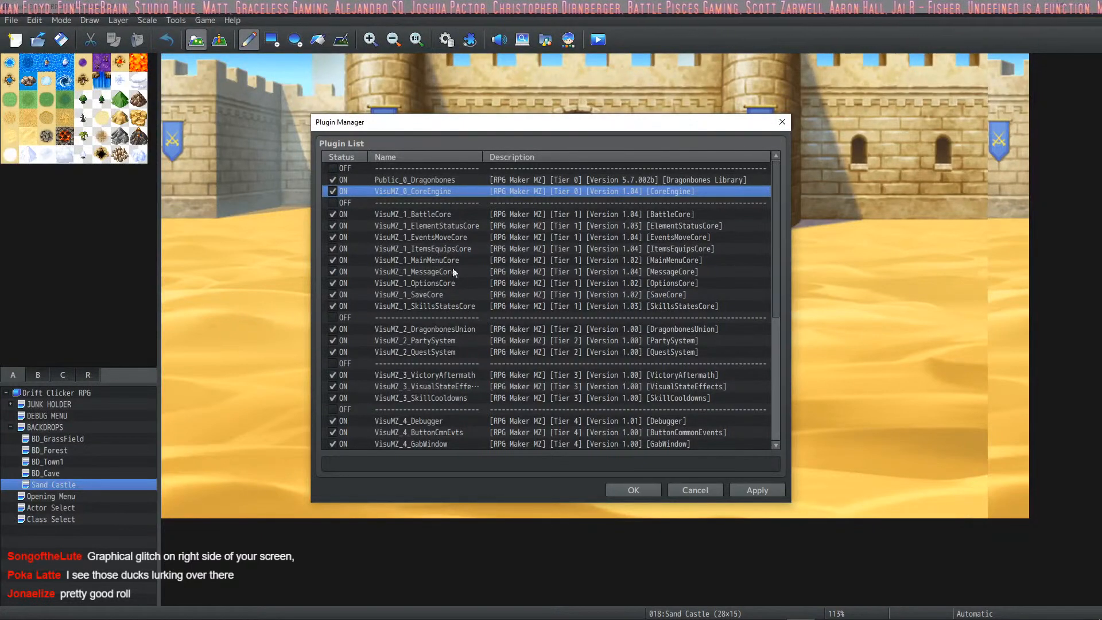
Look over the VisuMZ_1_ElementStatusCore plugin's parameters and close its settings
{"action": "left_click", "coordinate": [459, 226]}
{"action": "left_click_drag", "start_coordinate": [462, 243], "coordinate": [456, 274]}
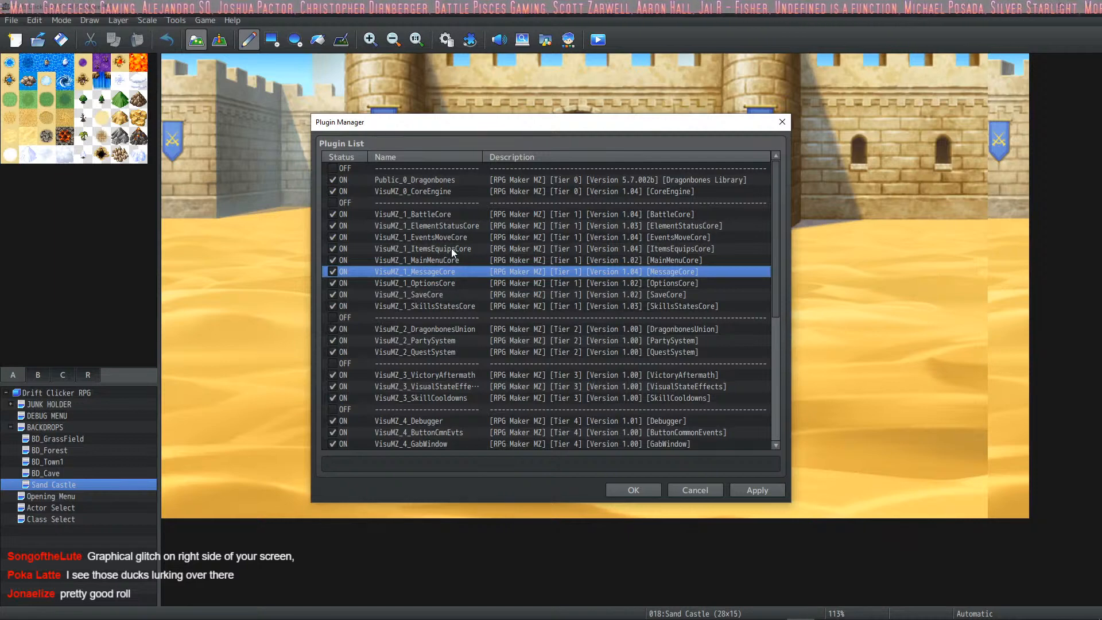
{"action": "double_click", "coordinate": [459, 226]}
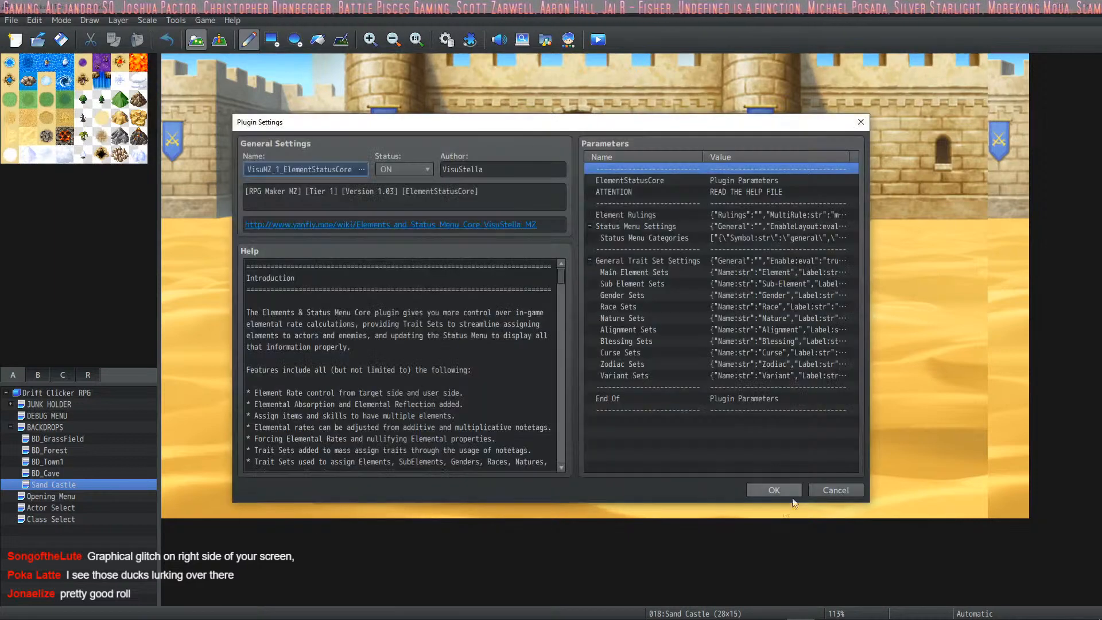
{"action": "left_click", "coordinate": [774, 491]}
Check the All Allow region in the VisuMZ_1_EventsMoveCore plugin's Region Rulings, and close the Plugin Manager
{"action": "double_click", "coordinate": [434, 236]}
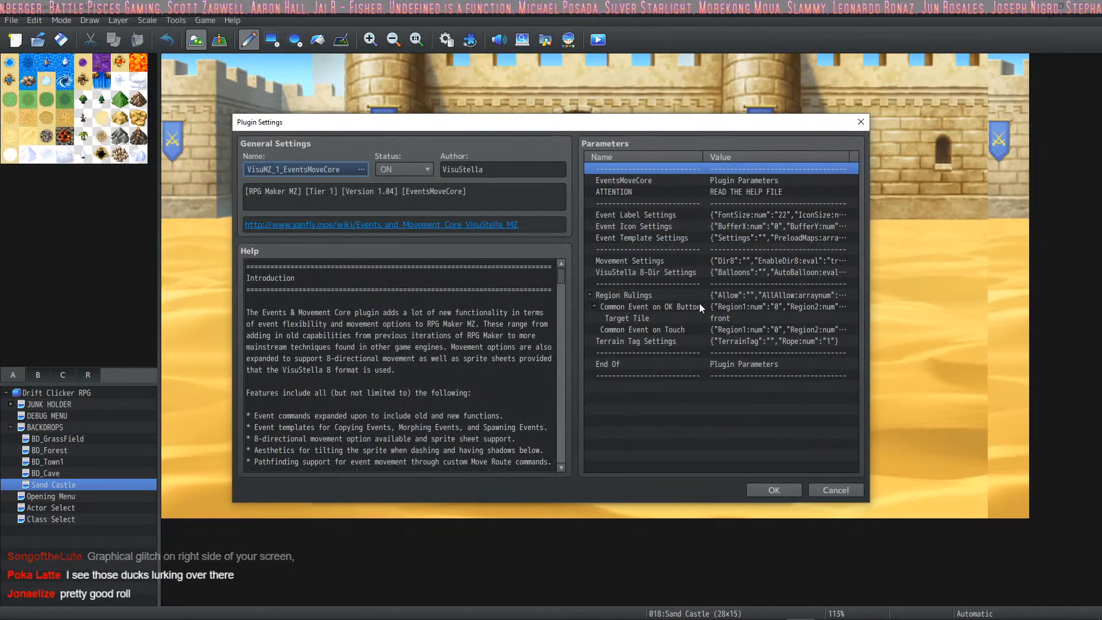
{"action": "double_click", "coordinate": [756, 296]}
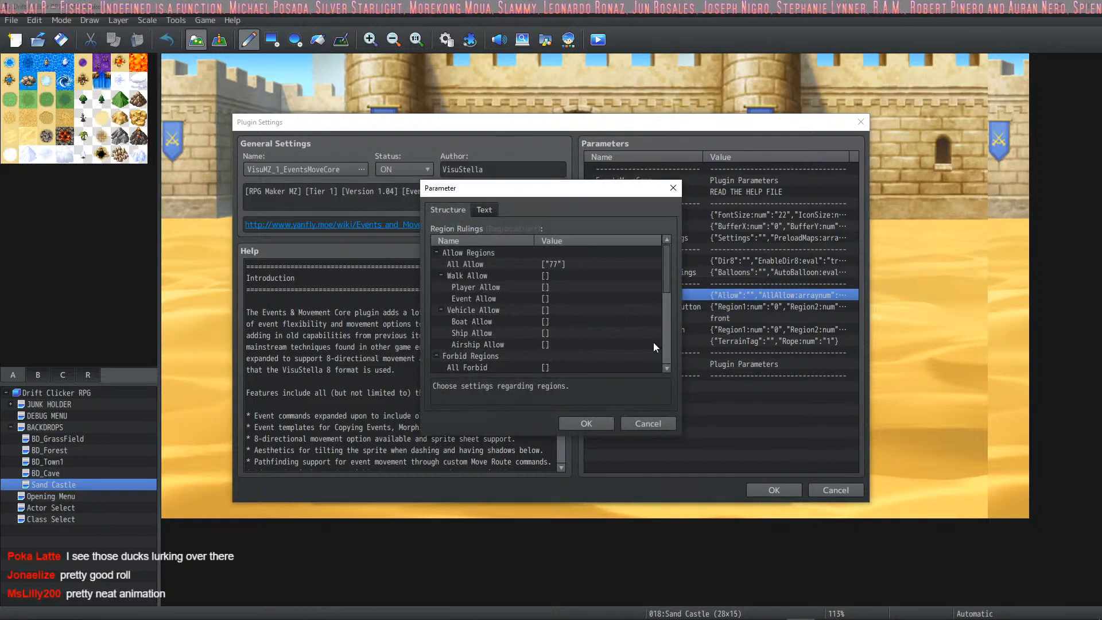
{"action": "left_click", "coordinate": [586, 425]}
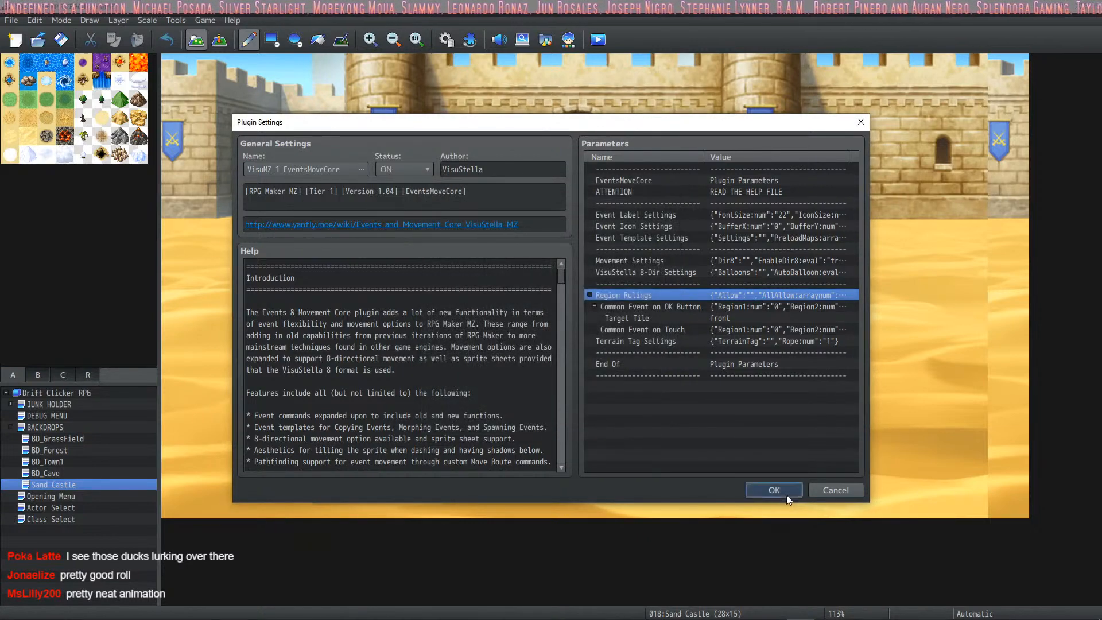
{"action": "left_click", "coordinate": [772, 489]}
{"action": "left_click", "coordinate": [616, 491]}
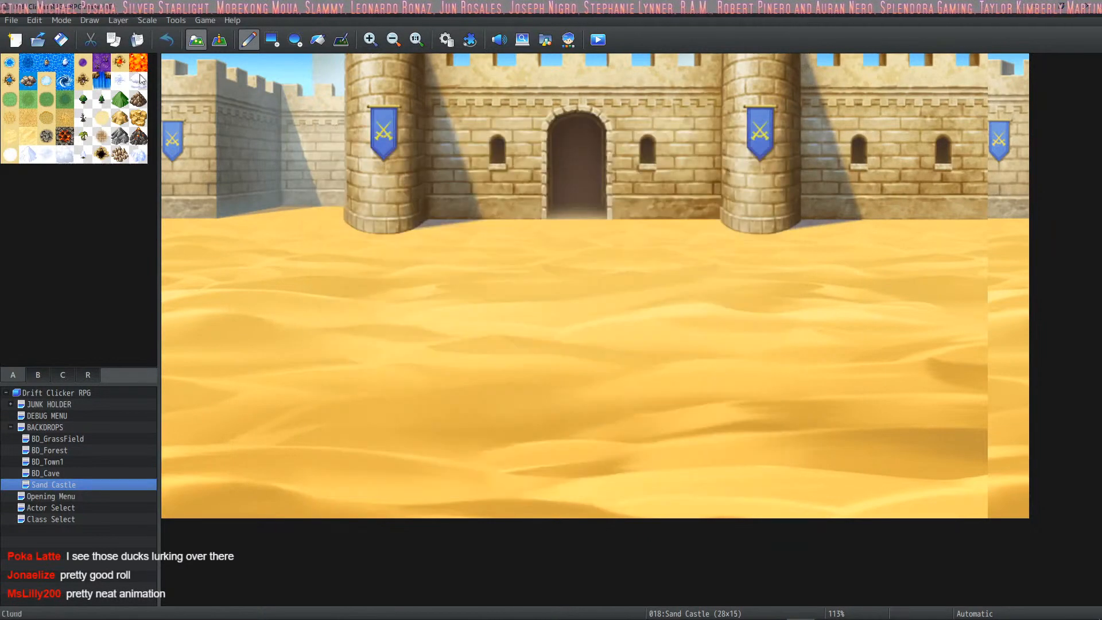
Fill the Sand Castle map's sand area with region ID 77 using rectangles, and mark the doorway tile with region 77
{"action": "left_click", "coordinate": [94, 377]}
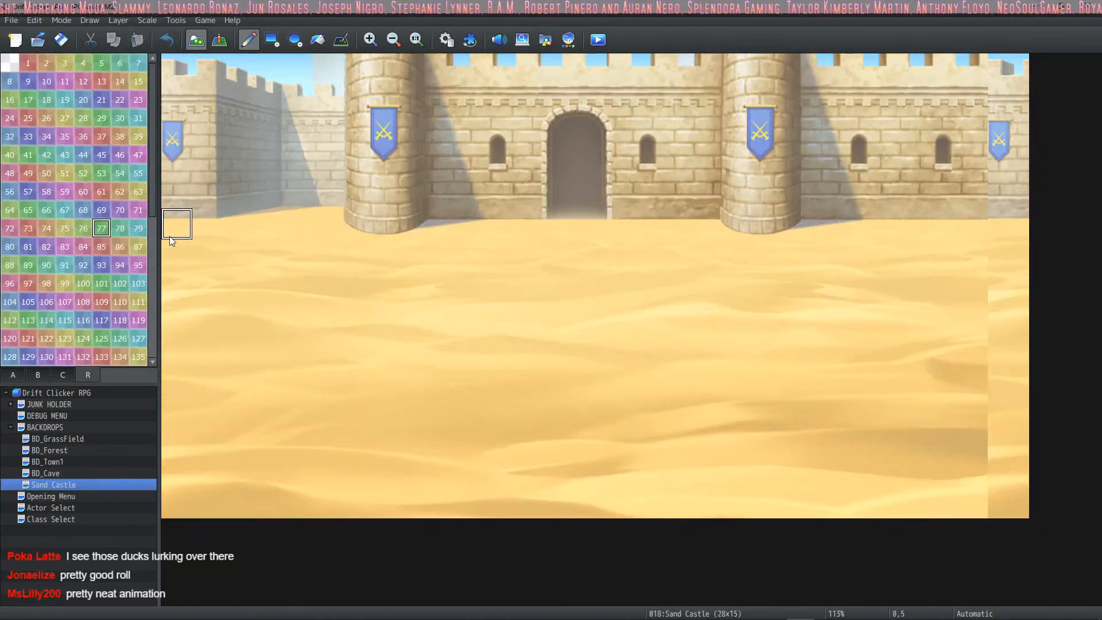
{"action": "mouse_move", "coordinate": [177, 256]}
{"action": "left_mouse_down"}
{"action": "mouse_move", "coordinate": [318, 259]}
{"action": "mouse_move", "coordinate": [363, 317]}
{"action": "left_mouse_up"}
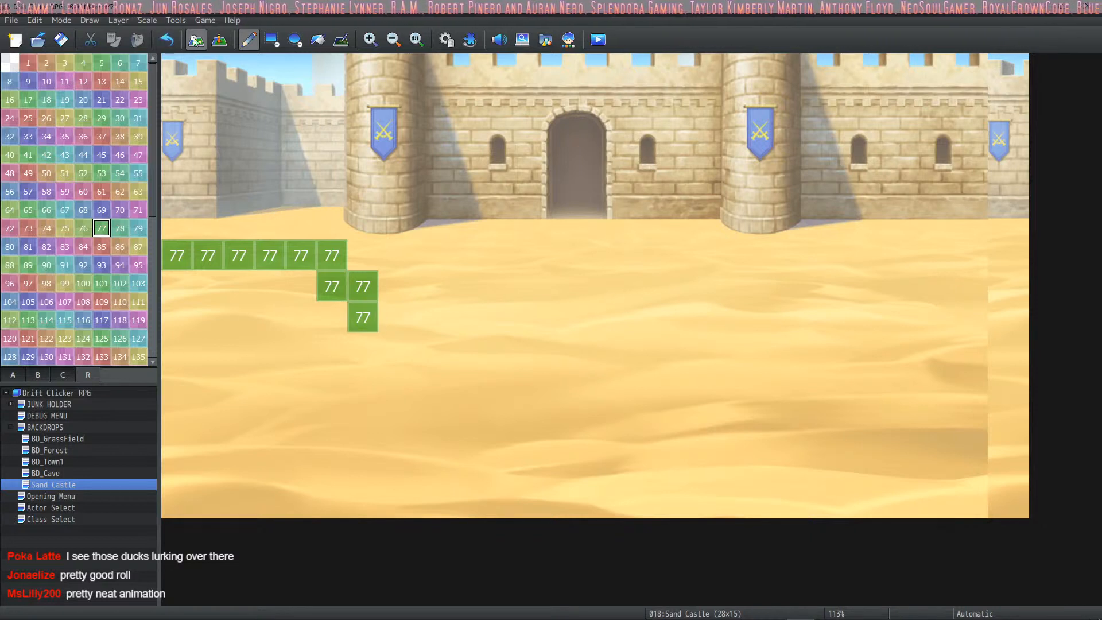
{"action": "left_click", "coordinate": [272, 39]}
{"action": "left_click_drag", "start_coordinate": [175, 254], "coordinate": [735, 410]}
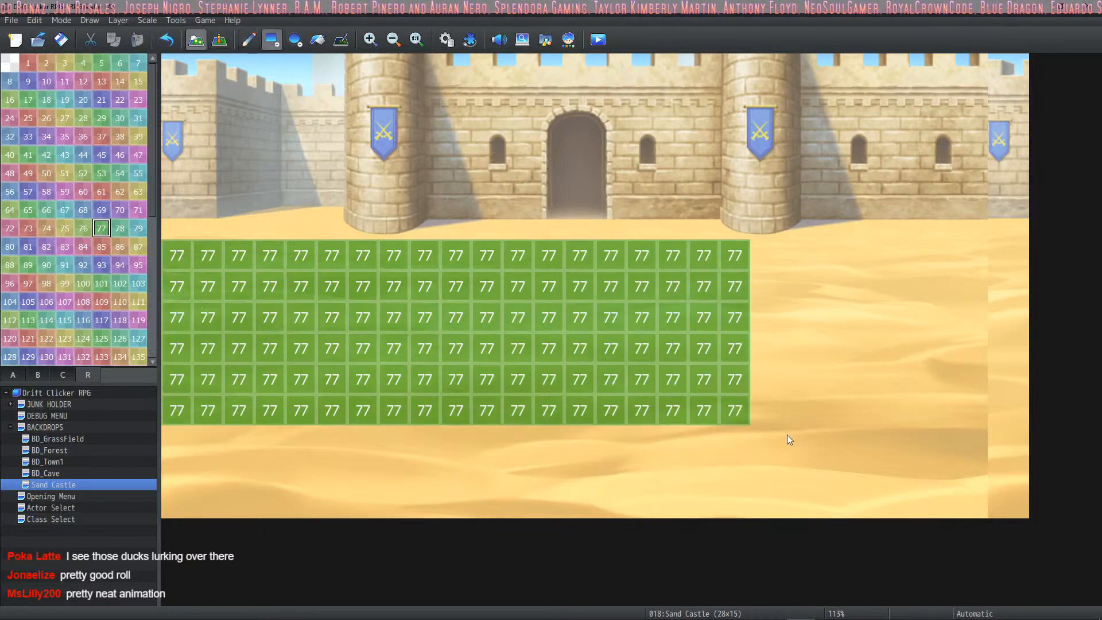
{"action": "left_click_drag", "start_coordinate": [786, 434], "coordinate": [1015, 505]}
{"action": "left_click_drag", "start_coordinate": [177, 224], "coordinate": [1014, 225]}
{"action": "left_click", "coordinate": [580, 193]}
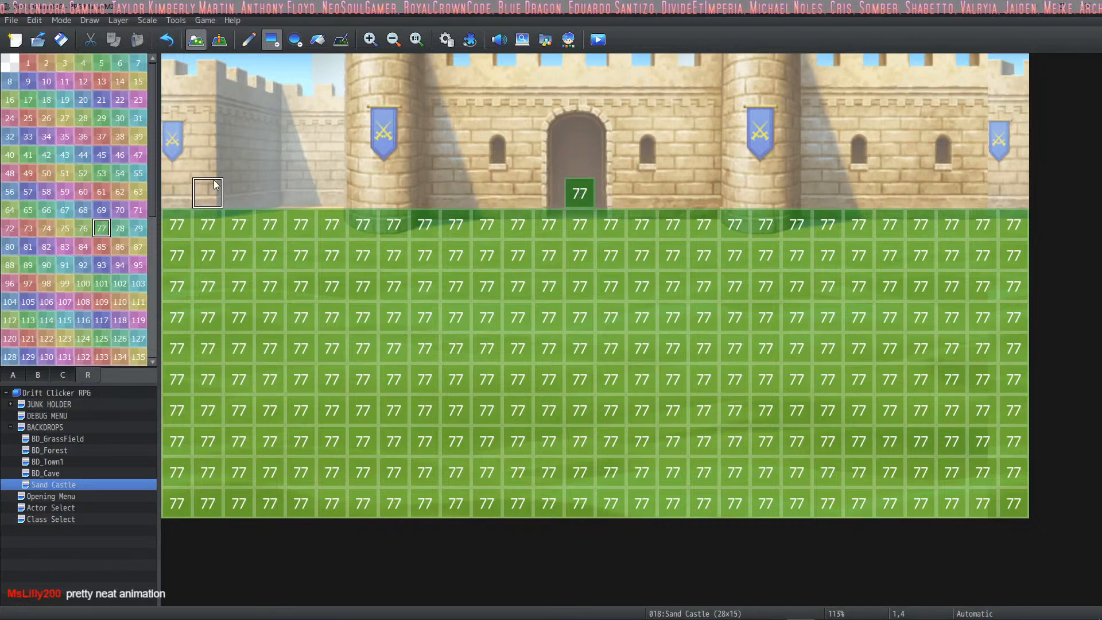
Set the player's starting position on the Sand Castle map at tile 13,11
{"action": "left_click", "coordinate": [211, 44]}
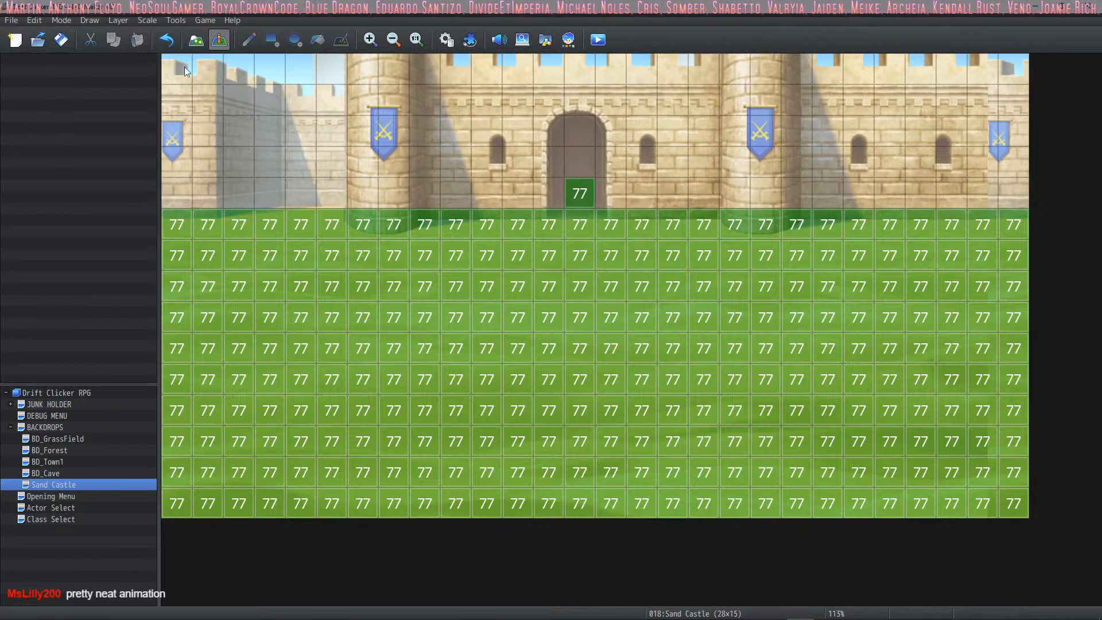
{"action": "left_click", "coordinate": [195, 43]}
{"action": "left_click", "coordinate": [12, 376]}
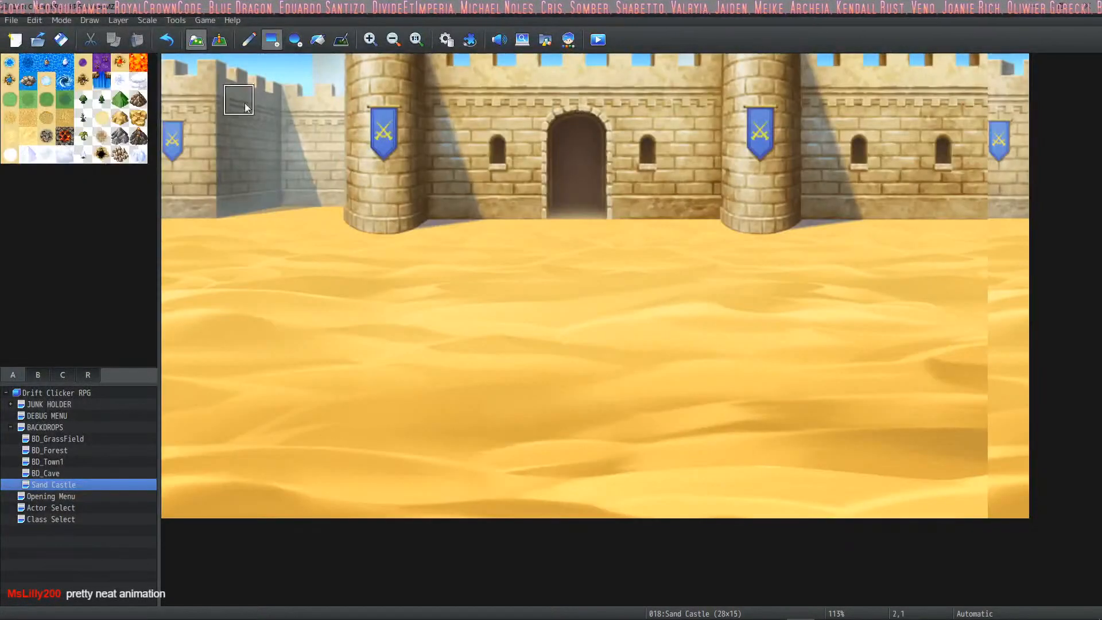
{"action": "left_click", "coordinate": [223, 42]}
{"action": "right_click", "coordinate": [576, 407]}
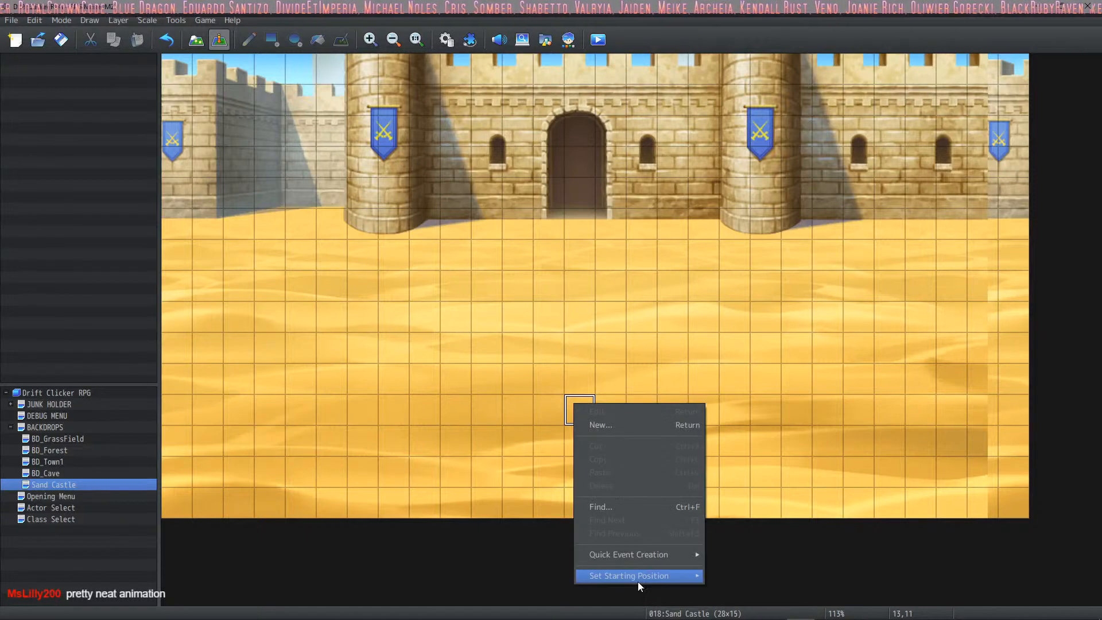
{"action": "mouse_move", "coordinate": [638, 578]}
{"action": "left_click", "coordinate": [729, 570]}
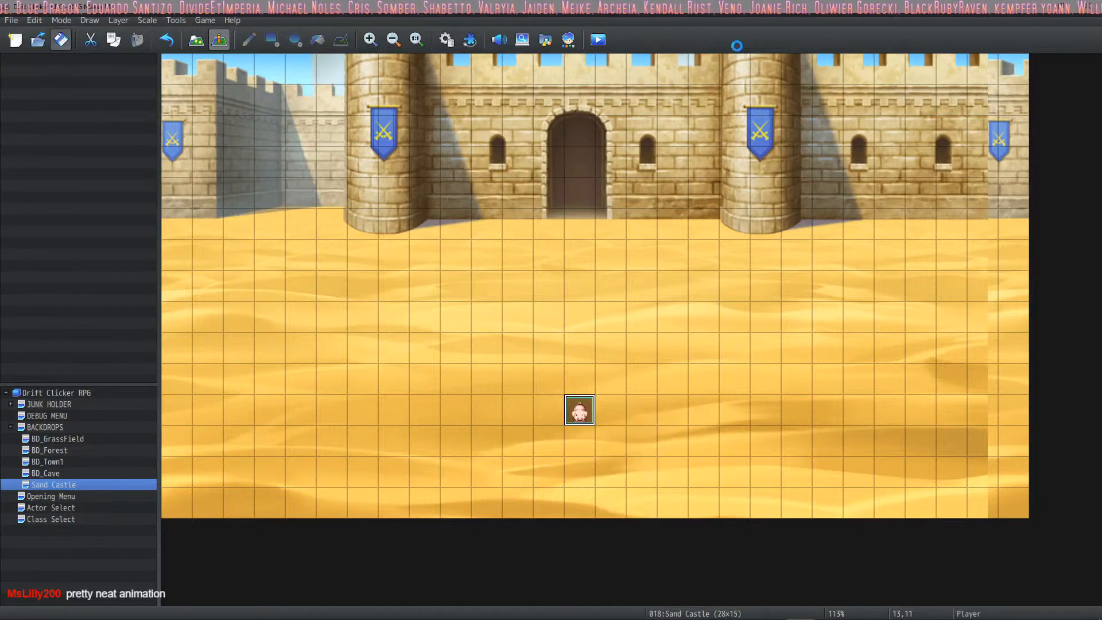
Playtest the Sand Castle map, walking the player across the sand and in and out of the castle doorway, and close the game
{"action": "left_click", "coordinate": [598, 39]}
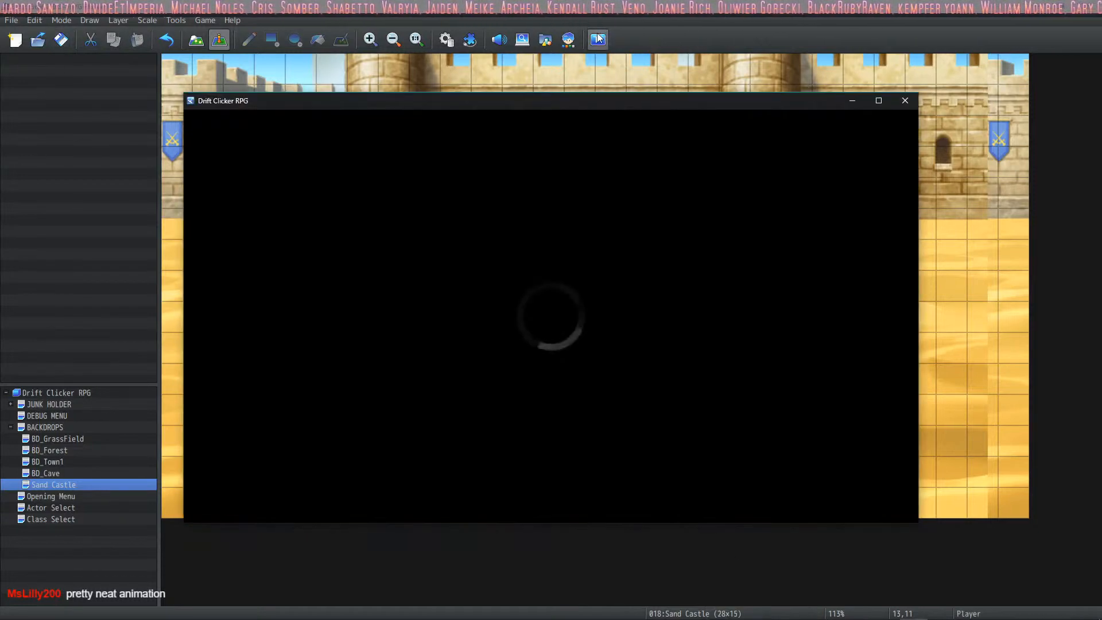
{"action": "key", "text": "Up"}
{"action": "key", "text": "Left"}
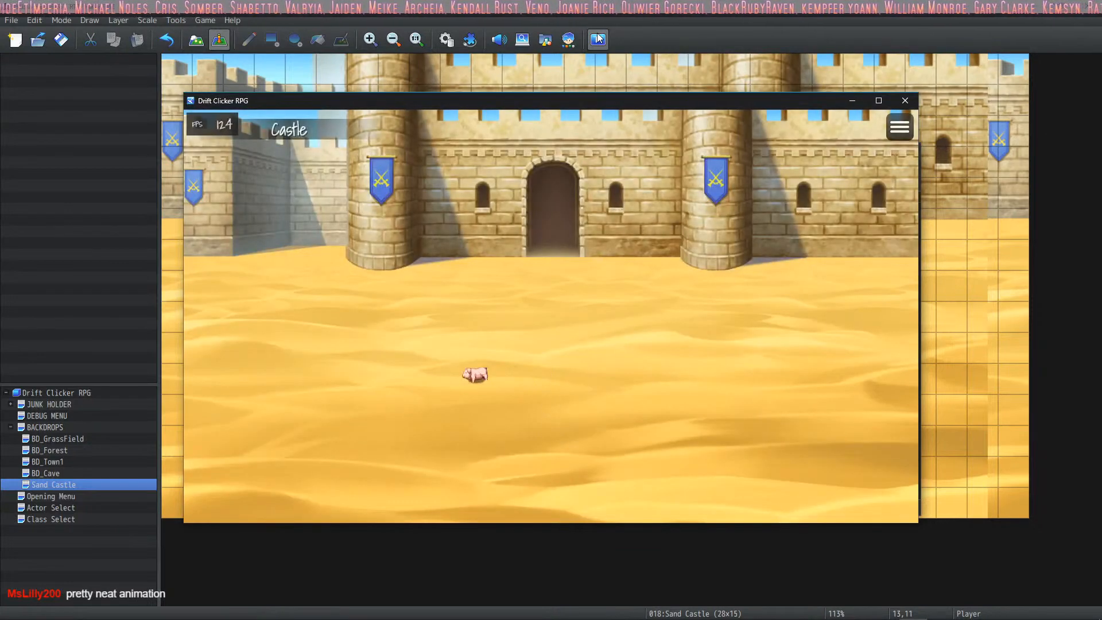
{"action": "key", "text": "Up"}
{"action": "key", "text": "Left"}
{"action": "key", "text": "Right"}
{"action": "key", "text": "Up"}
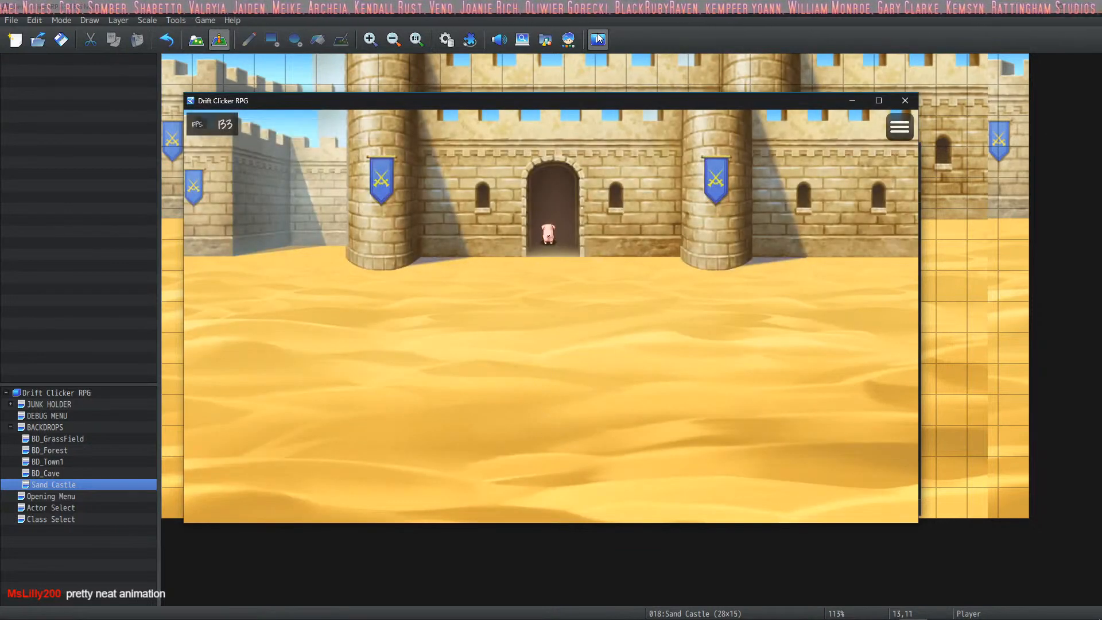
{"action": "key", "text": "Down"}
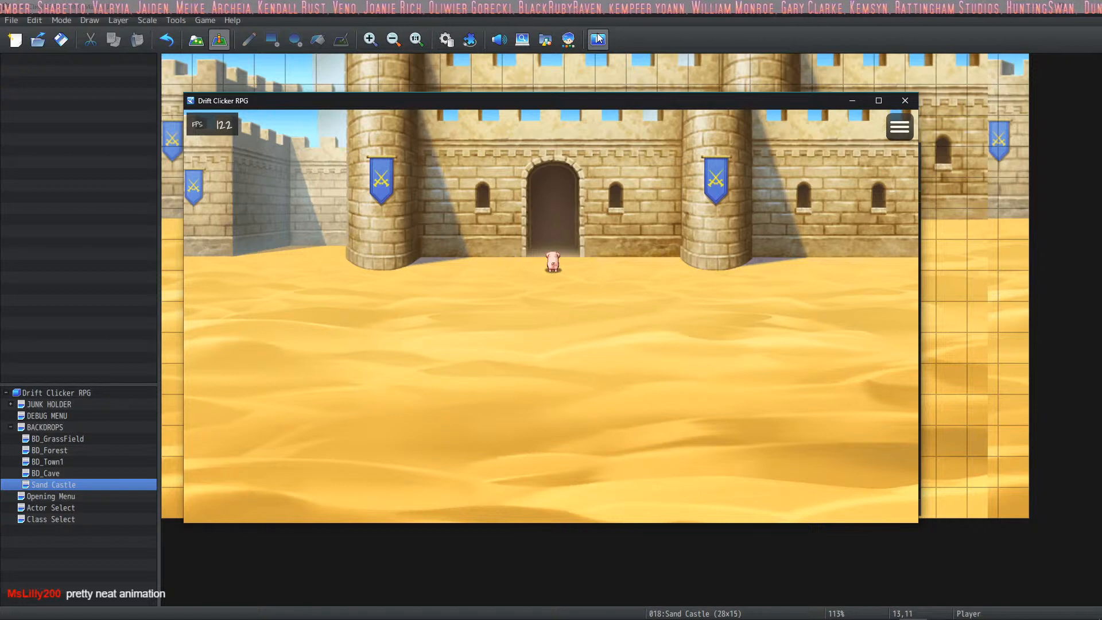
{"action": "key", "text": "Left"}
{"action": "key", "text": "Right"}
{"action": "key", "text": "Up"}
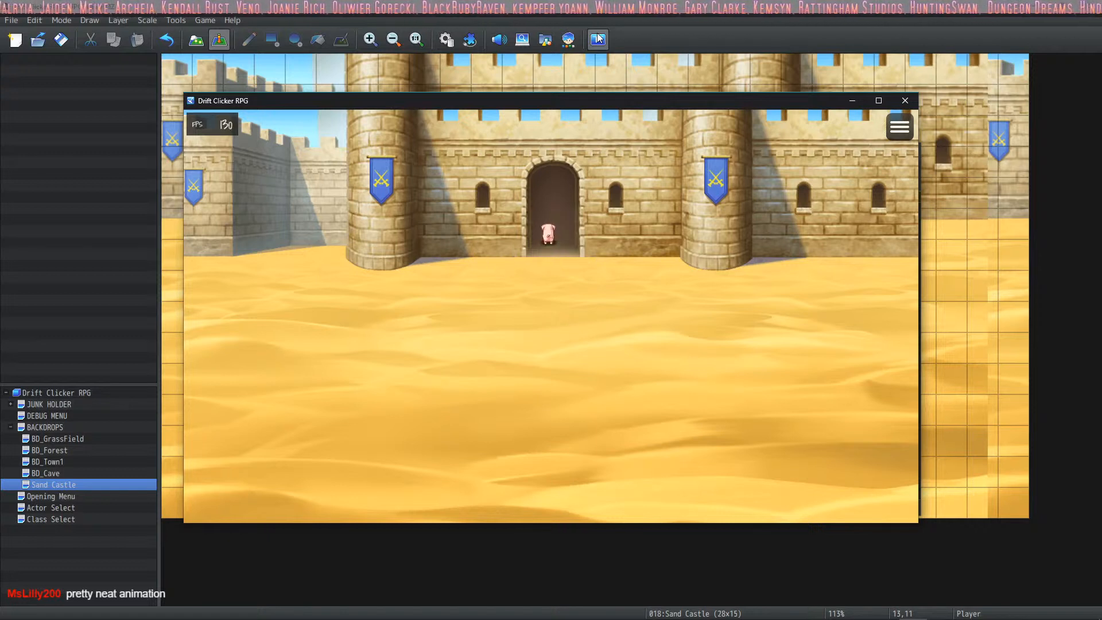
{"action": "key", "text": "Down"}
{"action": "key", "text": "Left"}
{"action": "key", "text": "Right"}
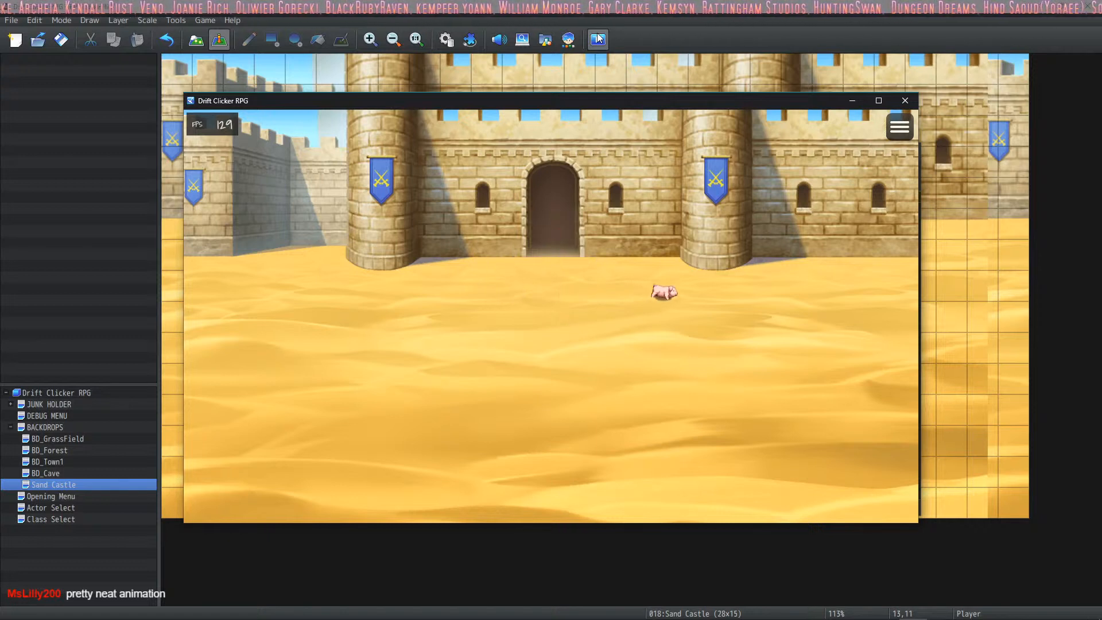
{"action": "key", "text": "Left"}
{"action": "key", "text": "Right"}
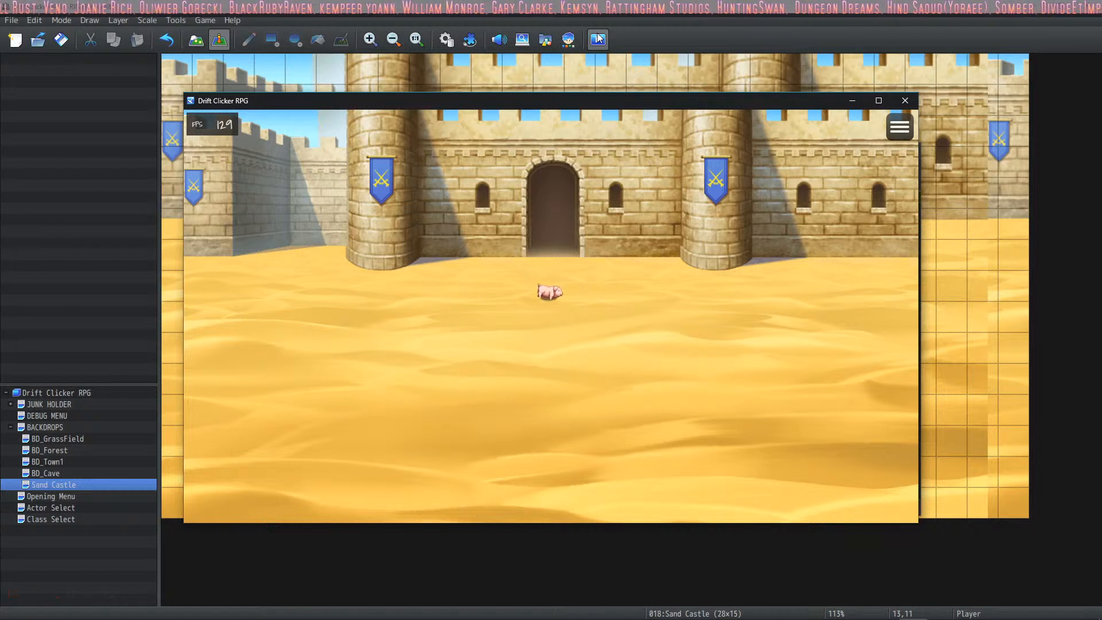
{"action": "key", "text": "Left"}
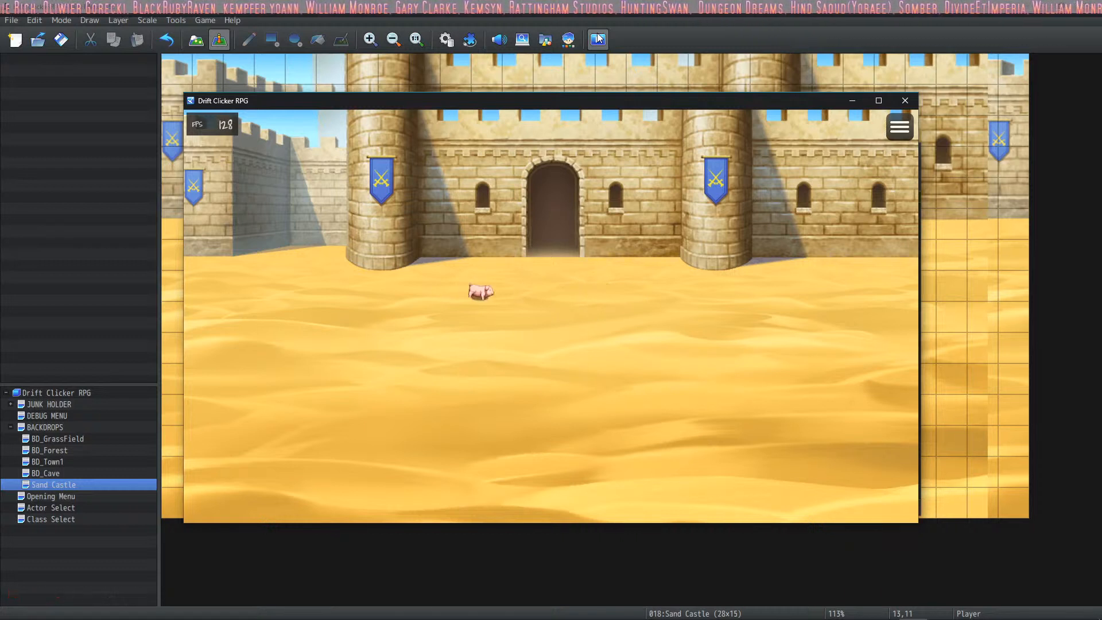
{"action": "key", "text": "Right"}
{"action": "key", "text": "Left"}
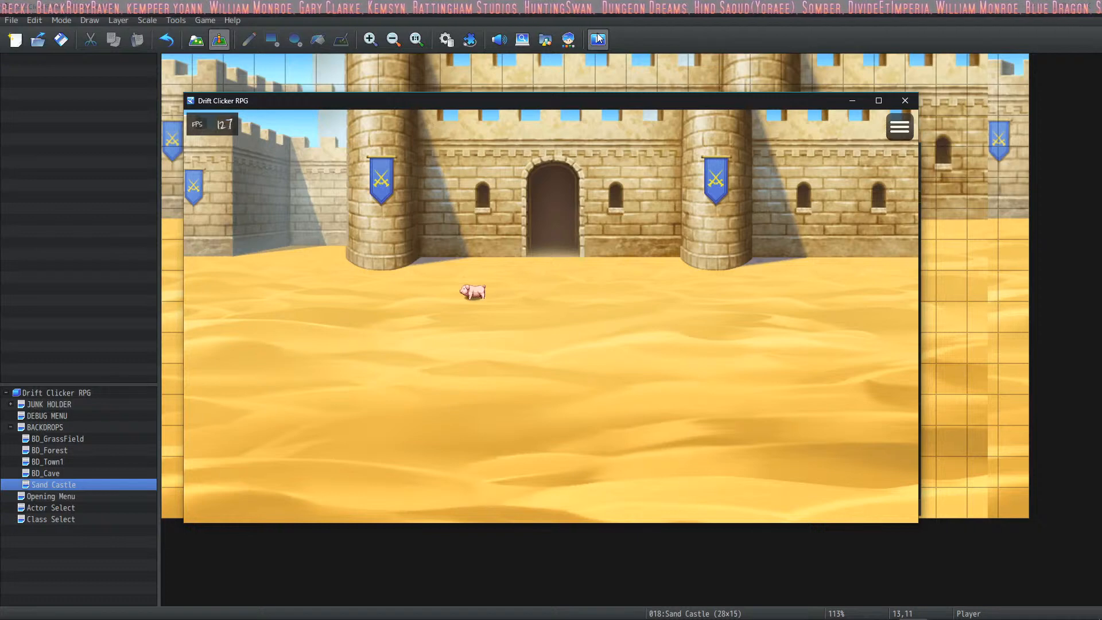
{"action": "left_click", "coordinate": [900, 103]}
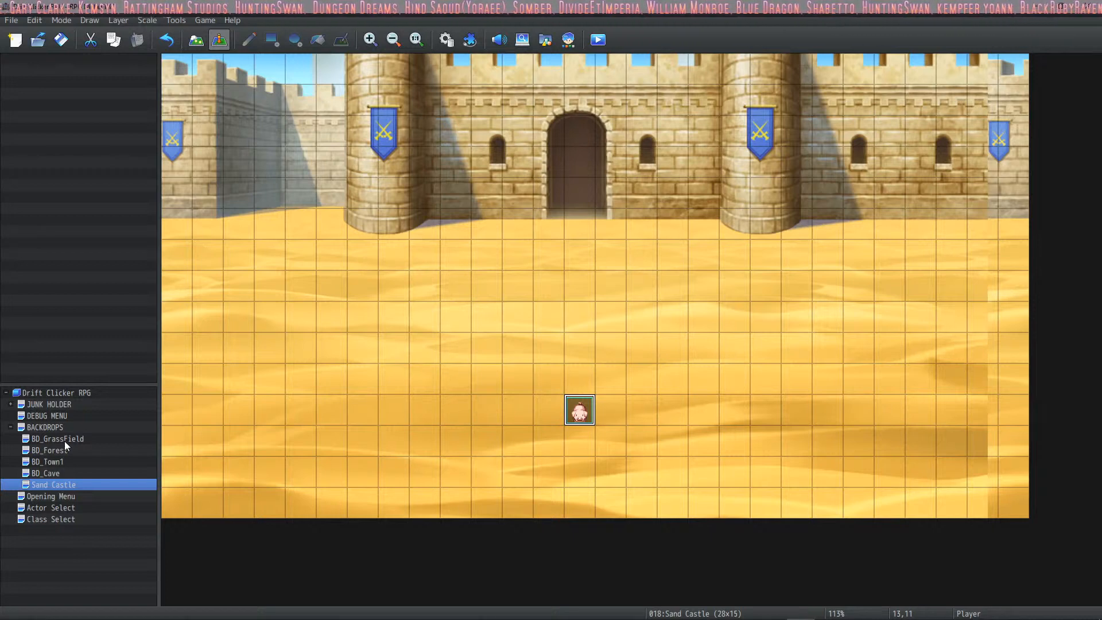
Check the map properties of BD_GrassField, BD_Forest, BD_Town1 and BD_Cave in turn
{"action": "left_click", "coordinate": [64, 440]}
{"action": "double_click", "coordinate": [68, 442]}
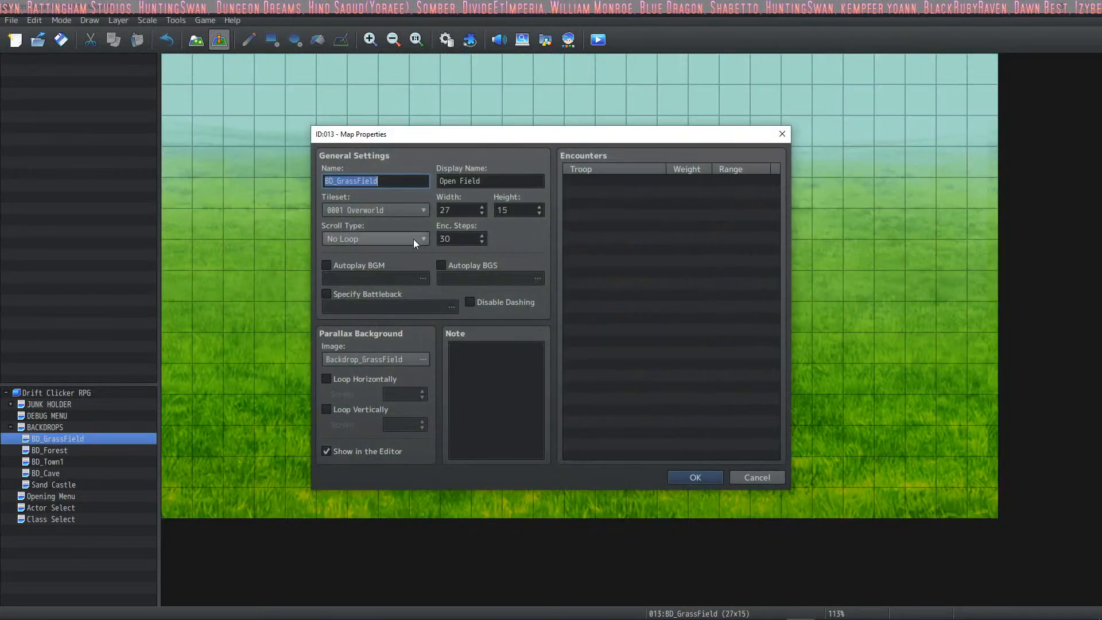
{"action": "left_click", "coordinate": [695, 477]}
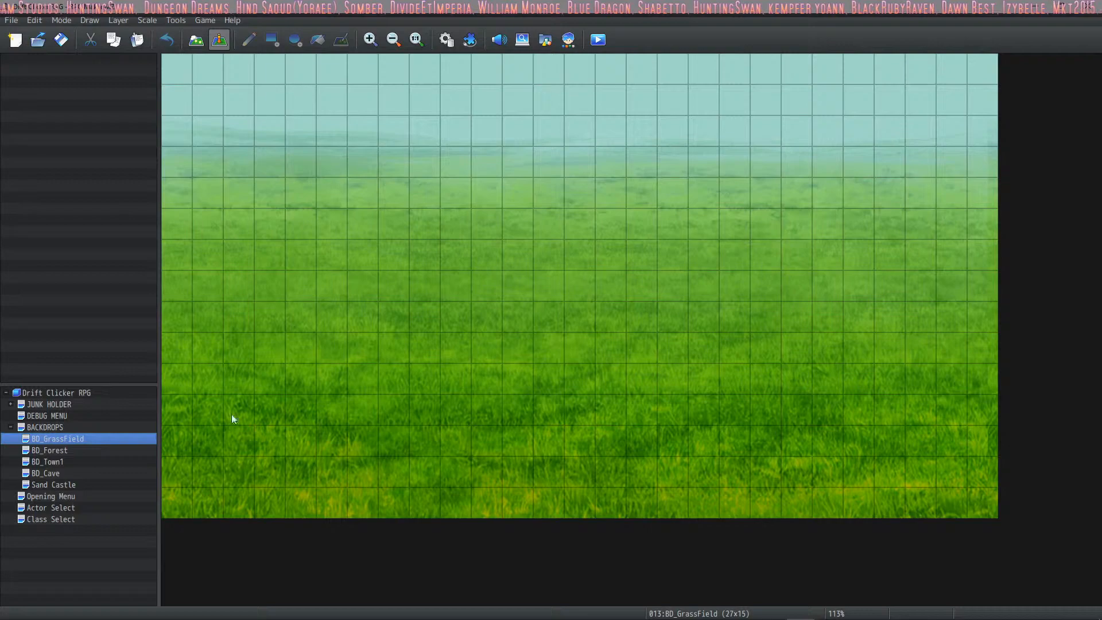
{"action": "double_click", "coordinate": [73, 451]}
{"action": "left_click", "coordinate": [705, 477]}
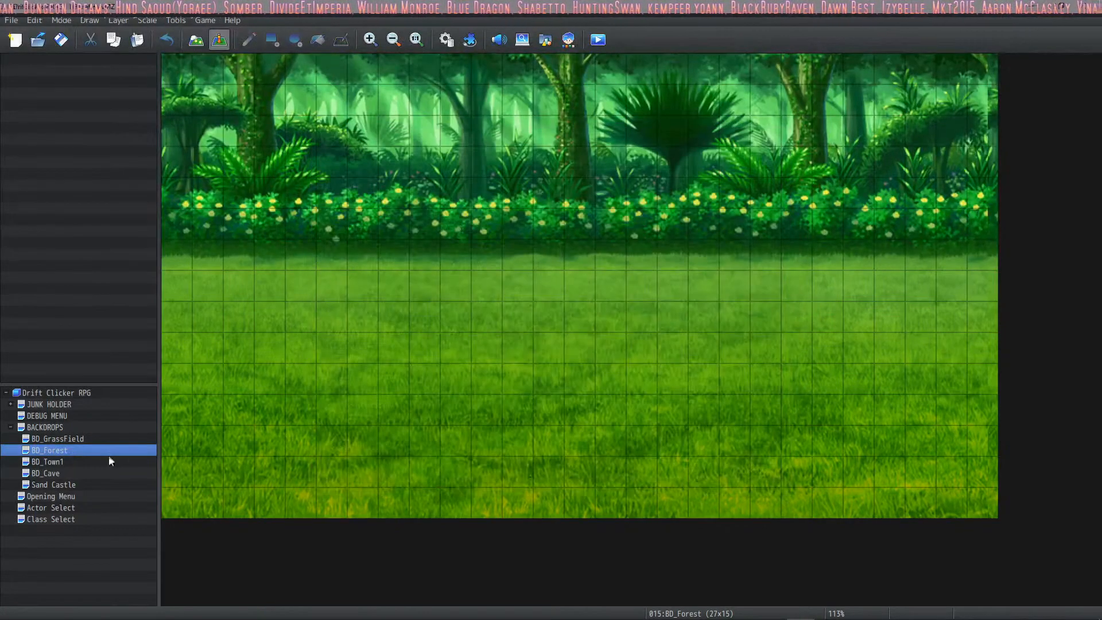
{"action": "double_click", "coordinate": [109, 461]}
{"action": "left_click", "coordinate": [686, 477]}
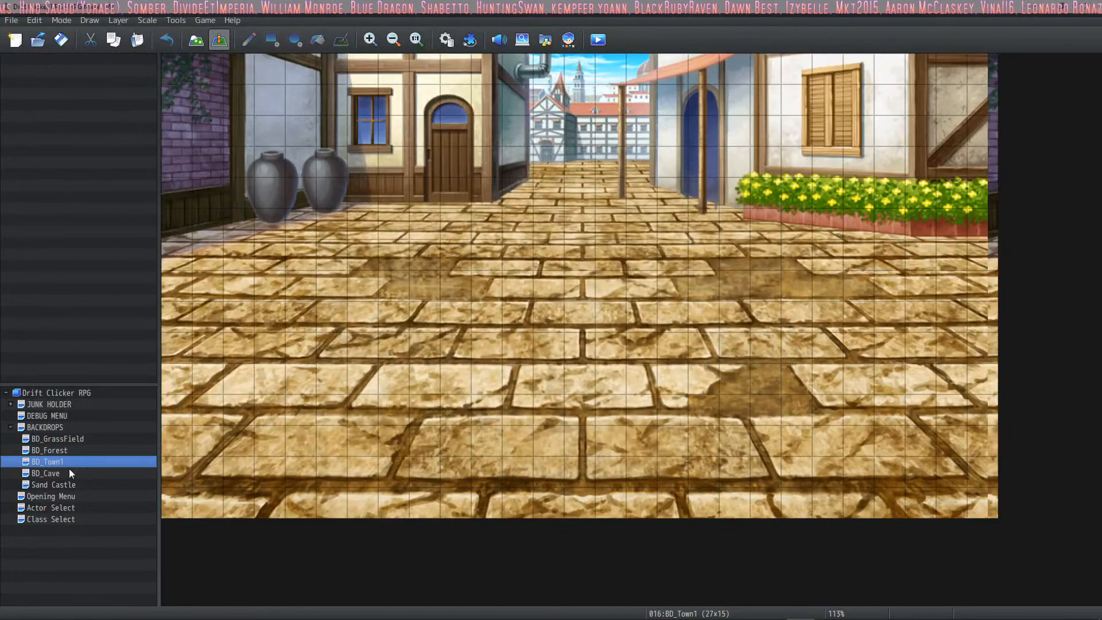
{"action": "double_click", "coordinate": [69, 472]}
{"action": "left_click", "coordinate": [698, 486]}
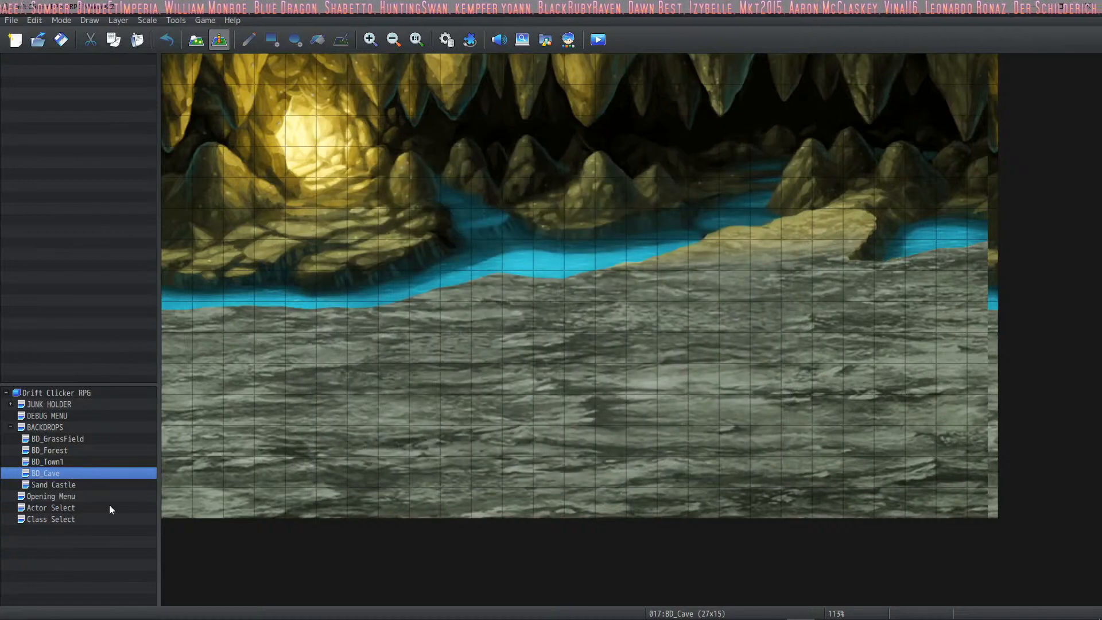
Set the Sand Castle map's width to 27 tiles
{"action": "double_click", "coordinate": [78, 485]}
{"action": "double_click", "coordinate": [461, 209]}
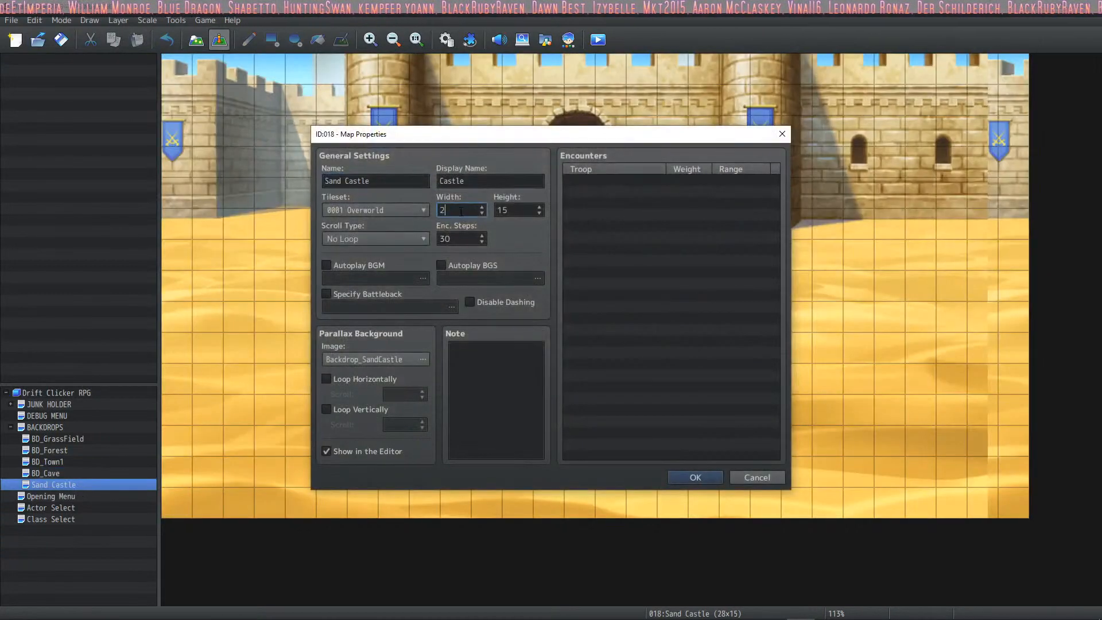
{"action": "type", "text": "27"}
{"action": "left_click", "coordinate": [677, 478]}
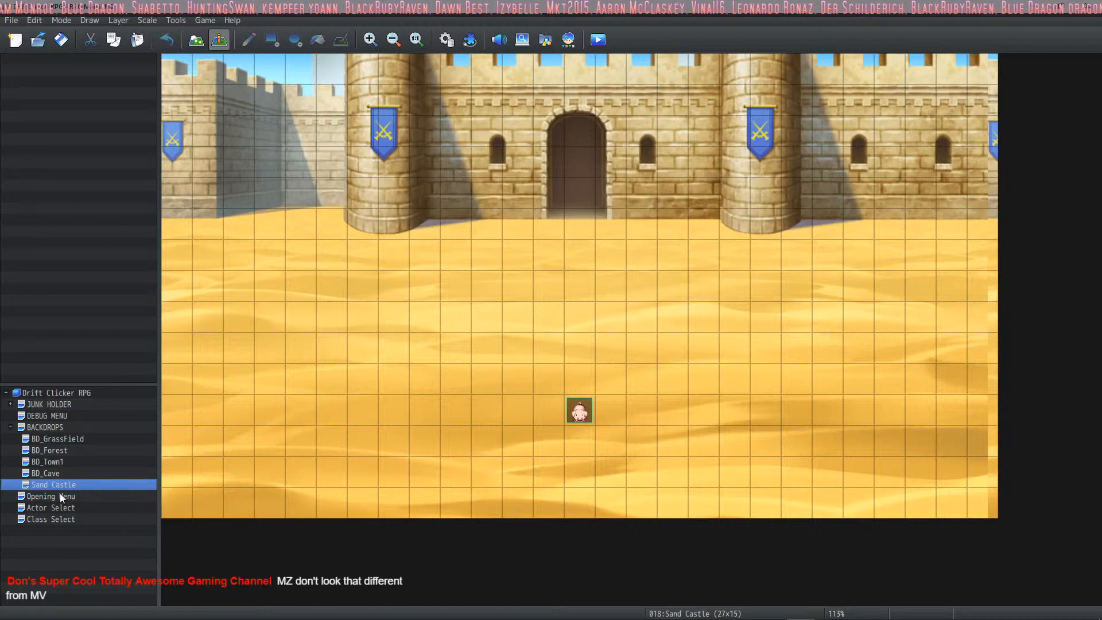
Rename the Sand Castle map as BD_SandCastle
{"action": "double_click", "coordinate": [55, 484]}
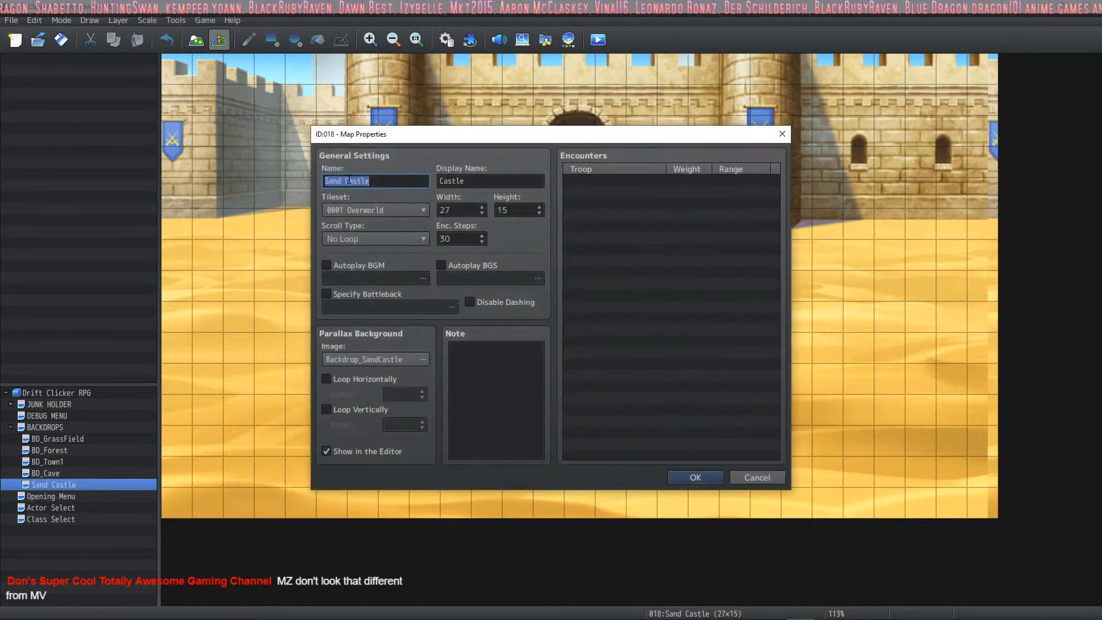
{"action": "type", "text": "BD"}
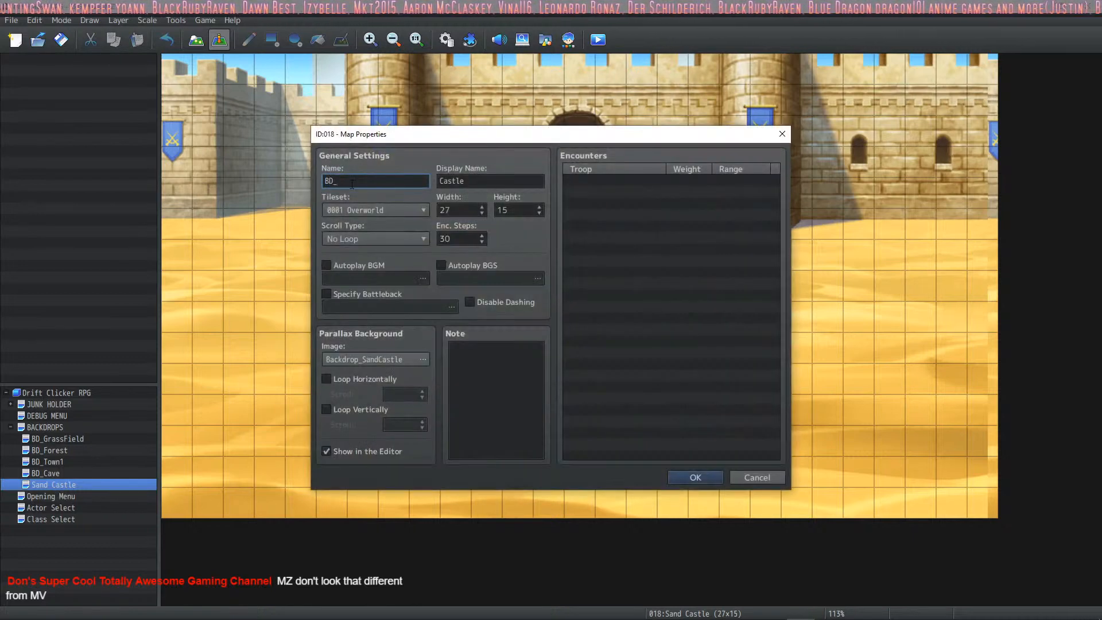
{"action": "type", "text": "_SandCastle"}
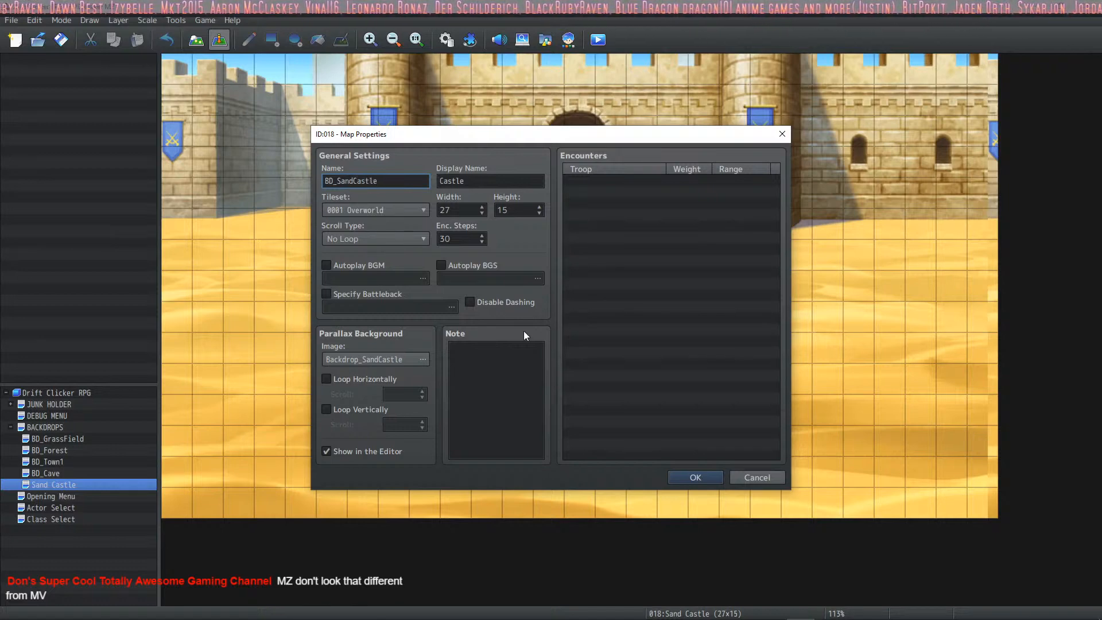
{"action": "left_click", "coordinate": [683, 477]}
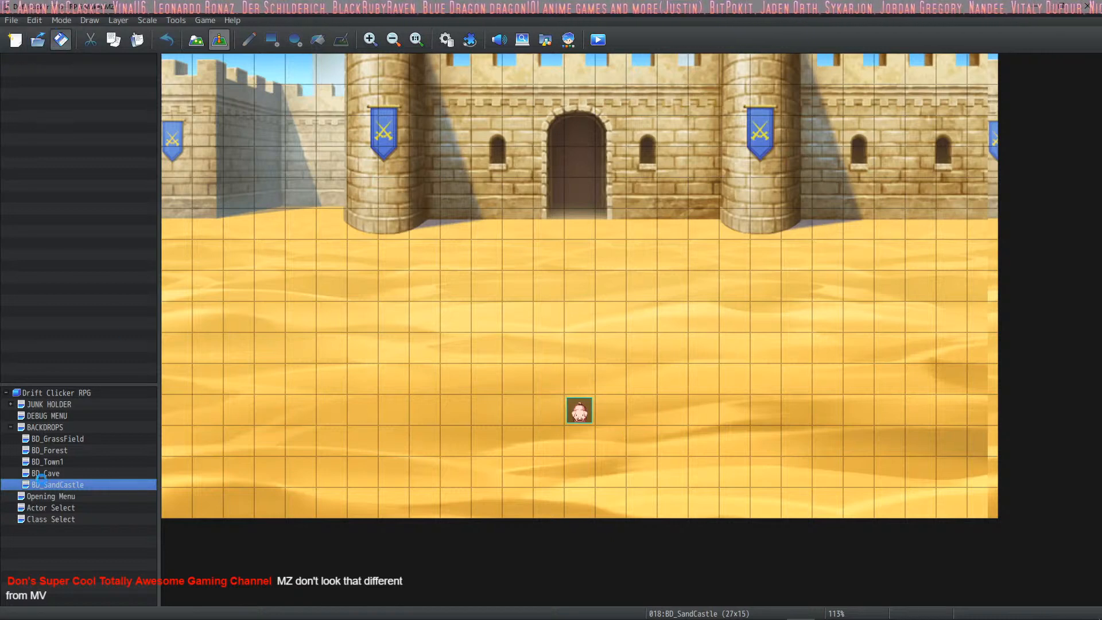
Playtest the BD_SandCastle map with its new properties and close the game
{"action": "double_click", "coordinate": [45, 480]}
{"action": "left_click", "coordinate": [691, 477]}
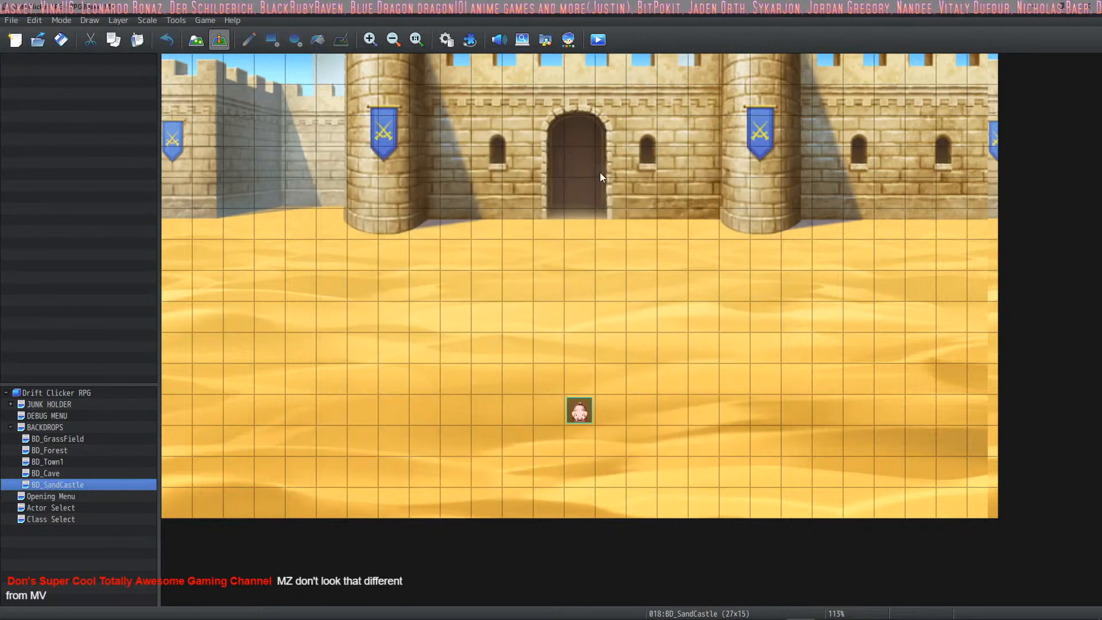
{"action": "left_click", "coordinate": [593, 32]}
{"action": "key", "text": "Return"}
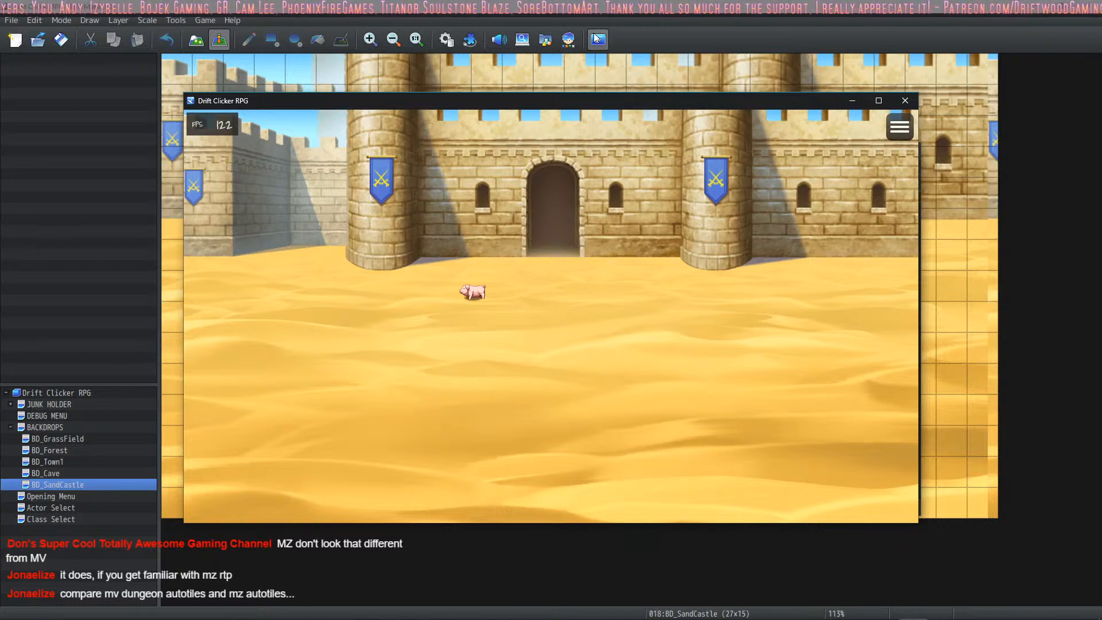
{"action": "left_click", "coordinate": [905, 101]}
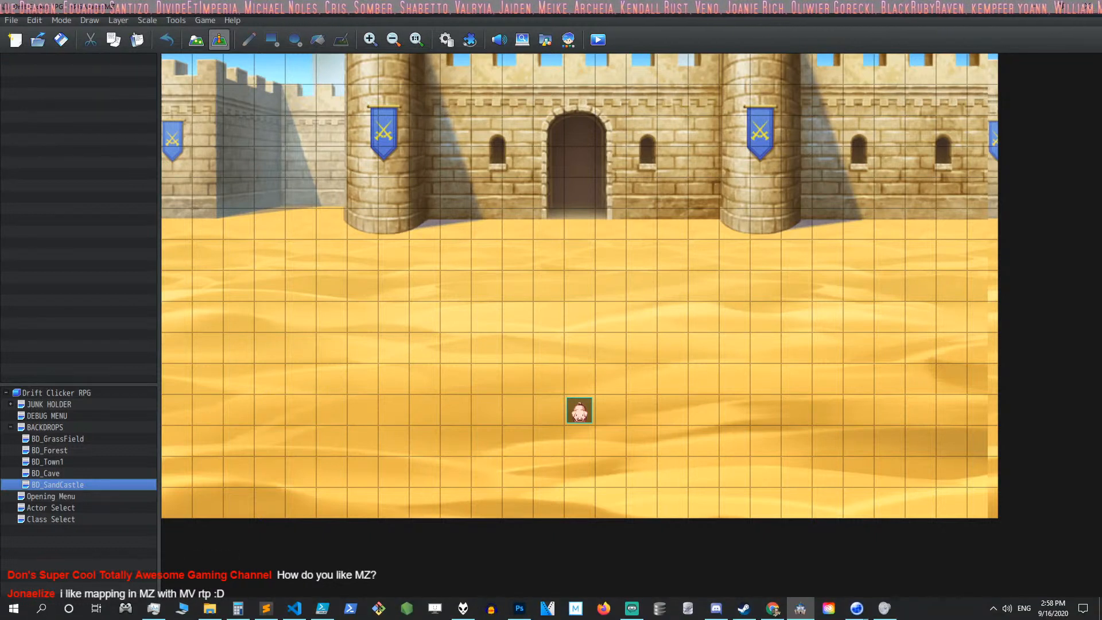
Switch to Photoshop and add a new layer above the Fort1 layer in BD_Town1.psd
{"action": "left_click", "coordinate": [526, 611]}
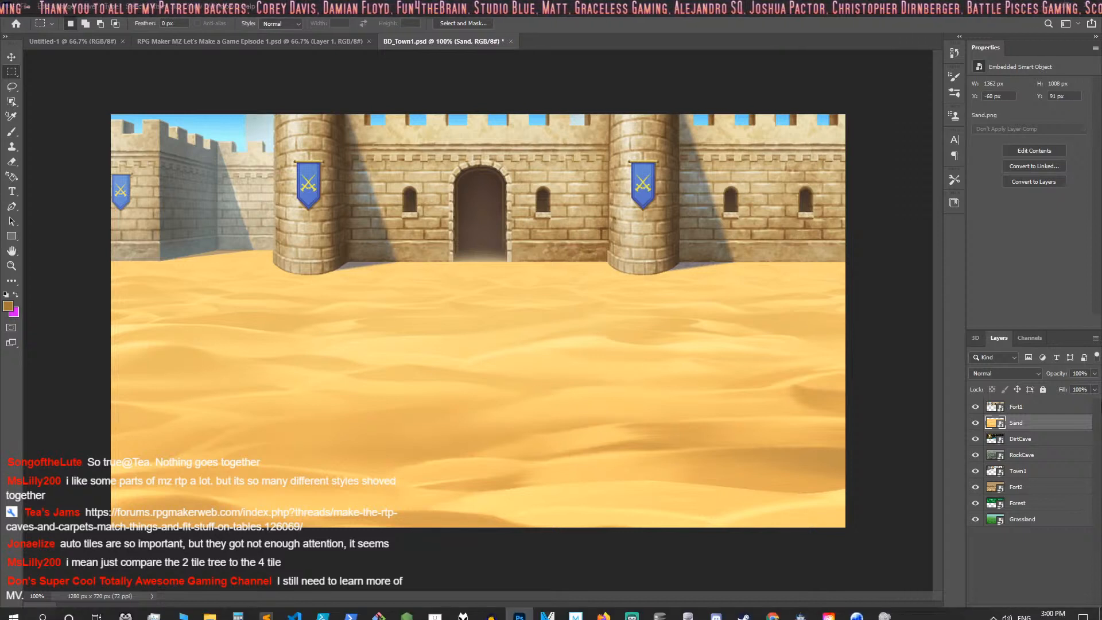
{"action": "mouse_move", "coordinate": [659, 603]}
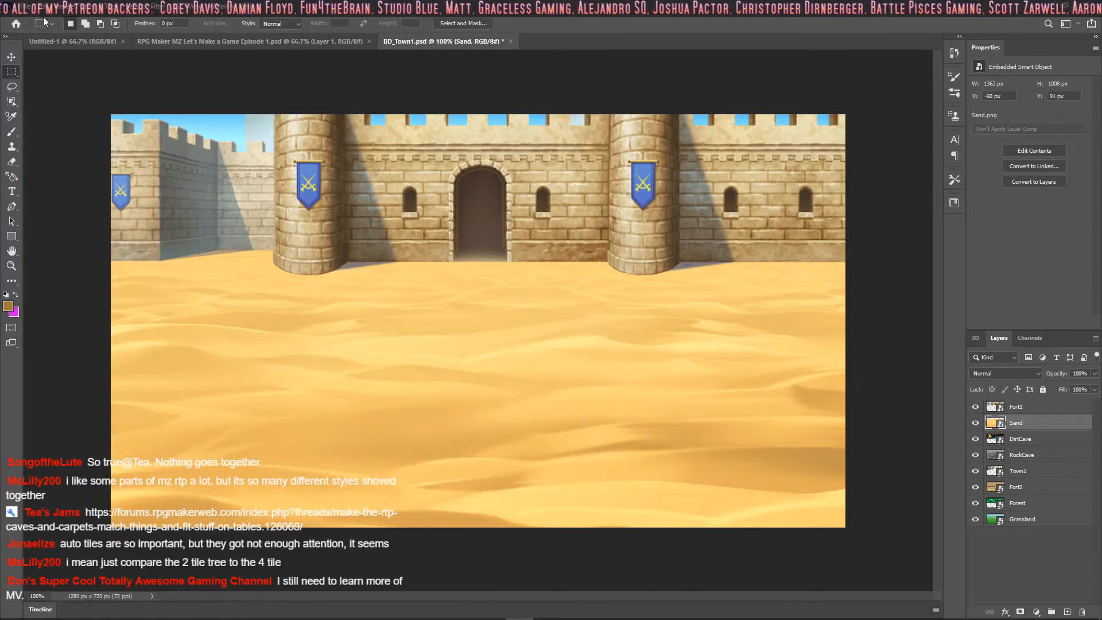
{"action": "left_click", "coordinate": [10, 7]}
{"action": "left_click", "coordinate": [312, 80]}
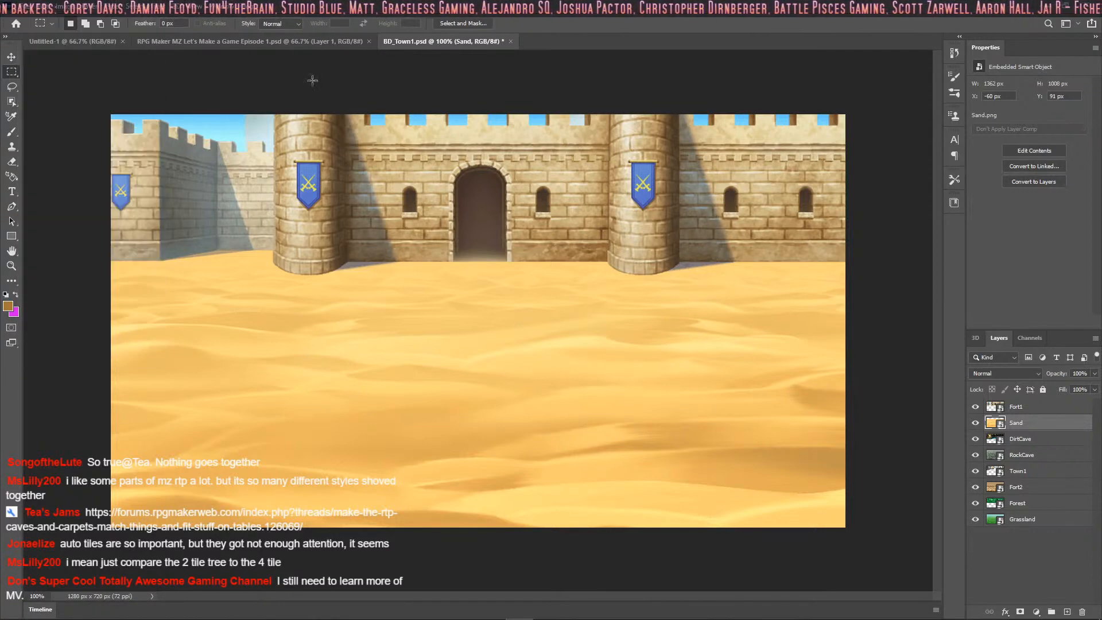
{"action": "left_click", "coordinate": [1028, 407]}
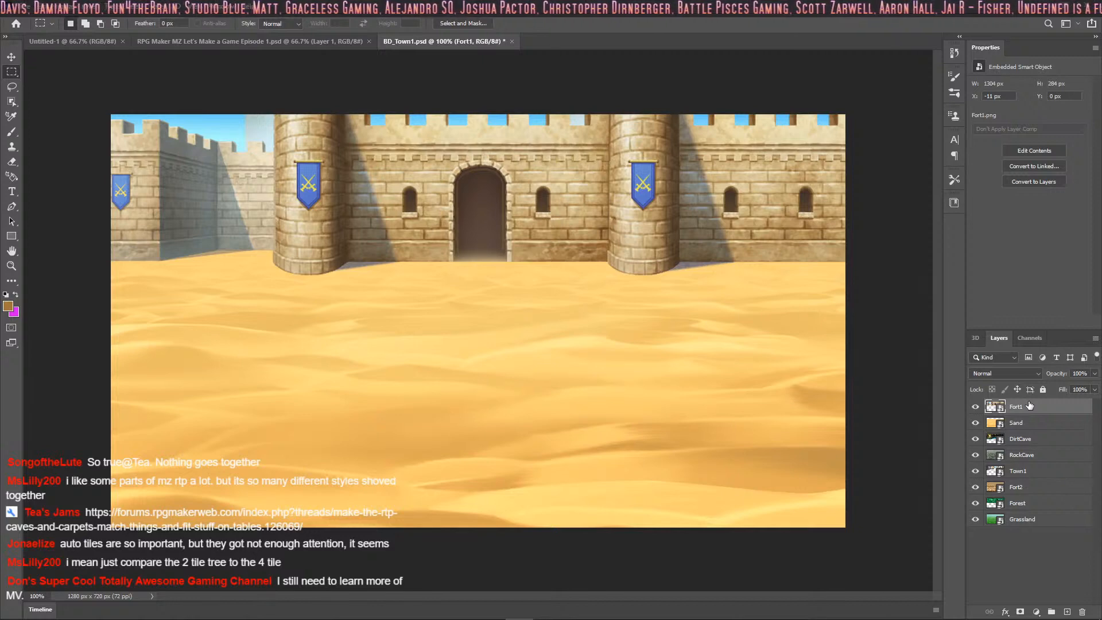
{"action": "key", "text": "ctrl+shift+n"}
{"action": "key", "text": "Return"}
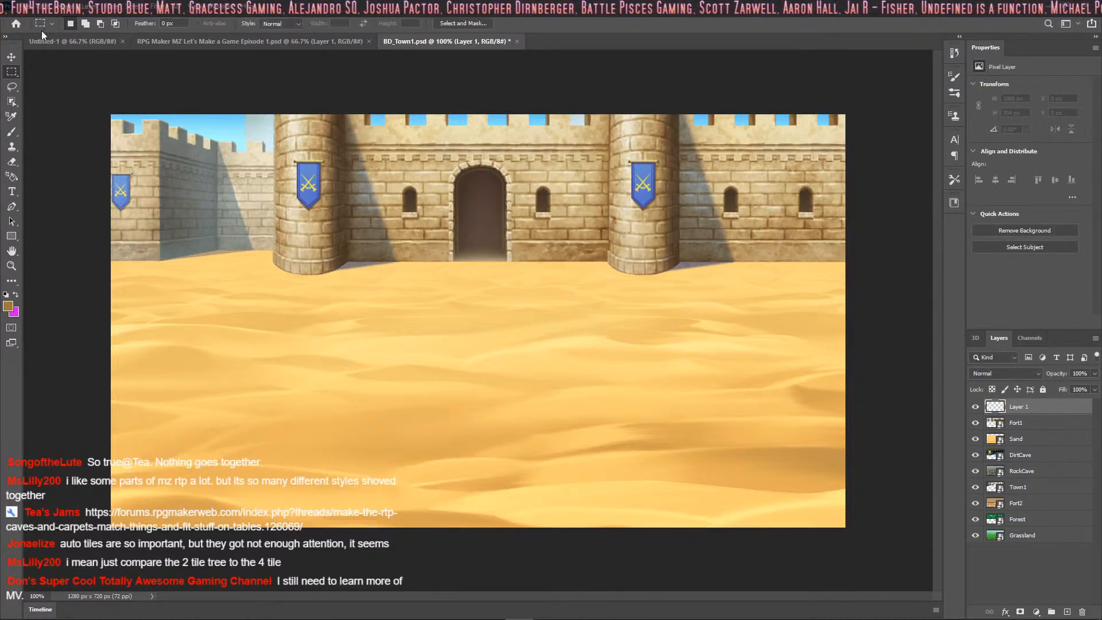
Place Temple.png from the project's img/battlebacks1 folder as an embedded image on the new layer
{"action": "left_click", "coordinate": [16, 7]}
{"action": "left_click", "coordinate": [67, 229]}
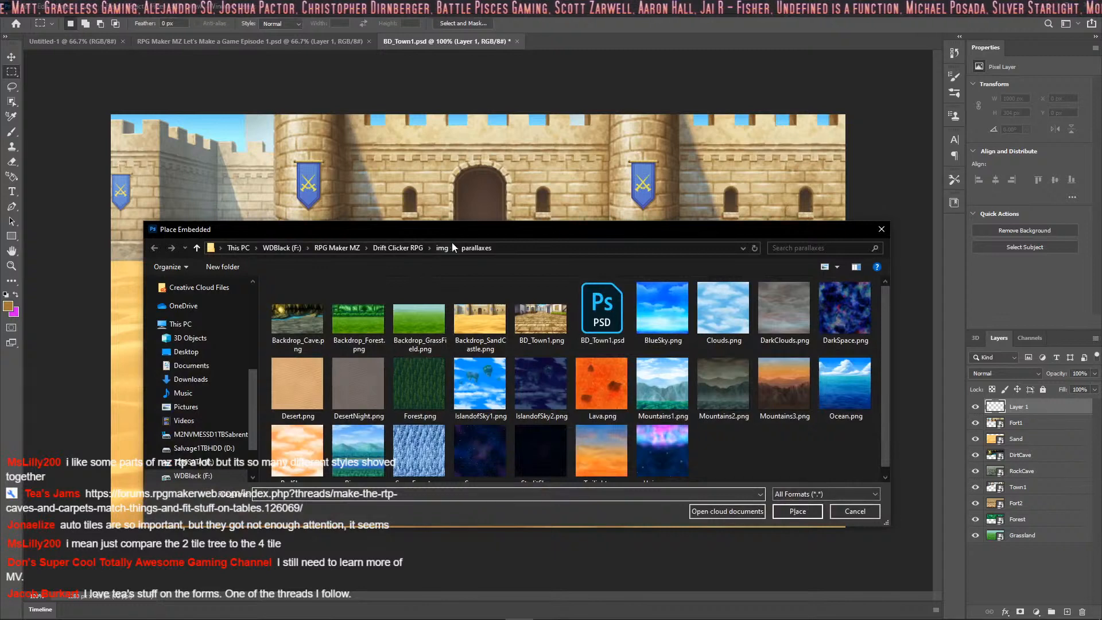
{"action": "left_click", "coordinate": [439, 247]}
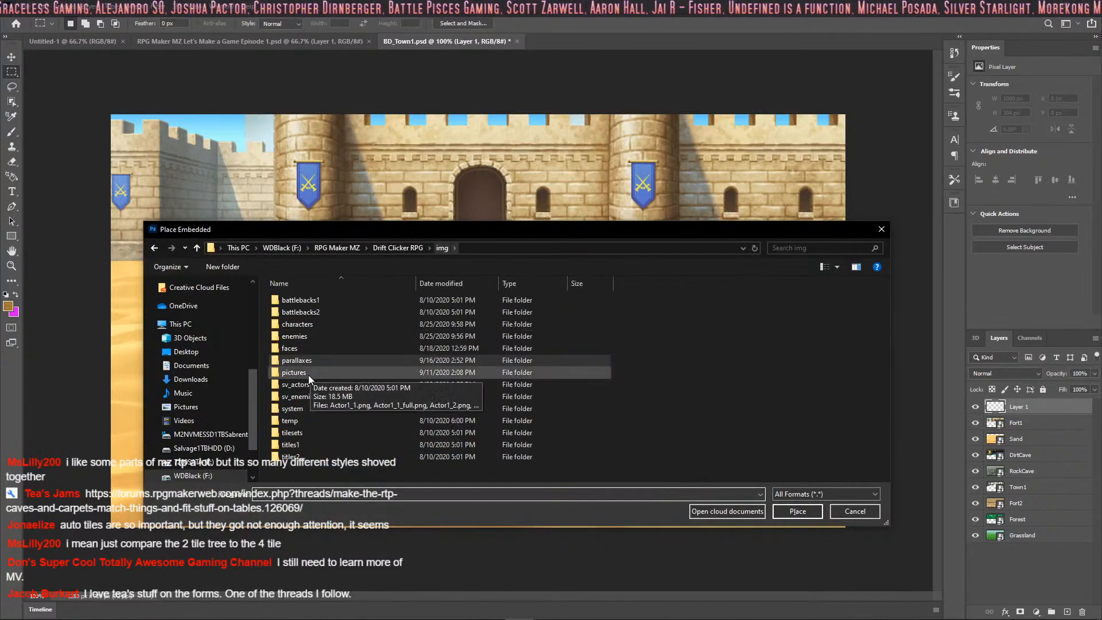
{"action": "double_click", "coordinate": [310, 445]}
{"action": "left_click", "coordinate": [441, 249]}
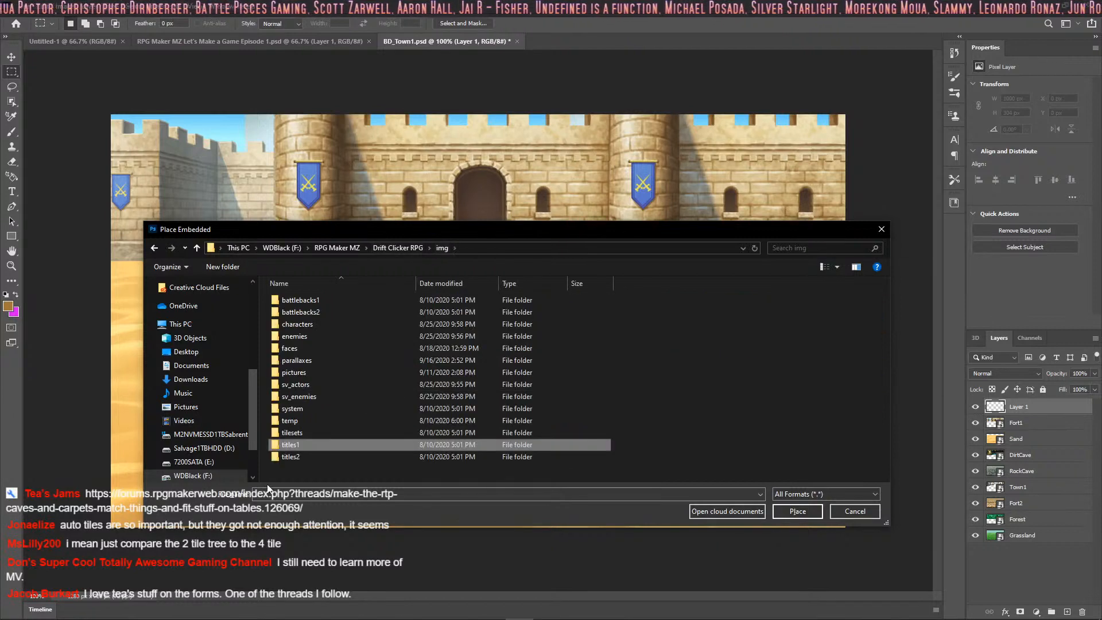
{"action": "double_click", "coordinate": [324, 432]}
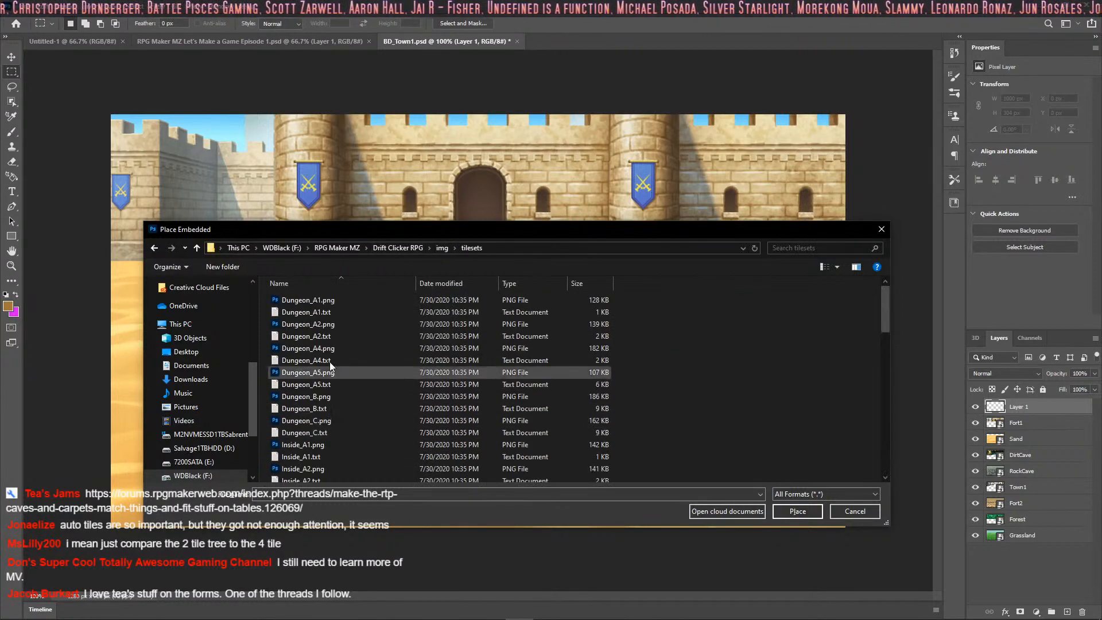
{"action": "left_click", "coordinate": [439, 249]}
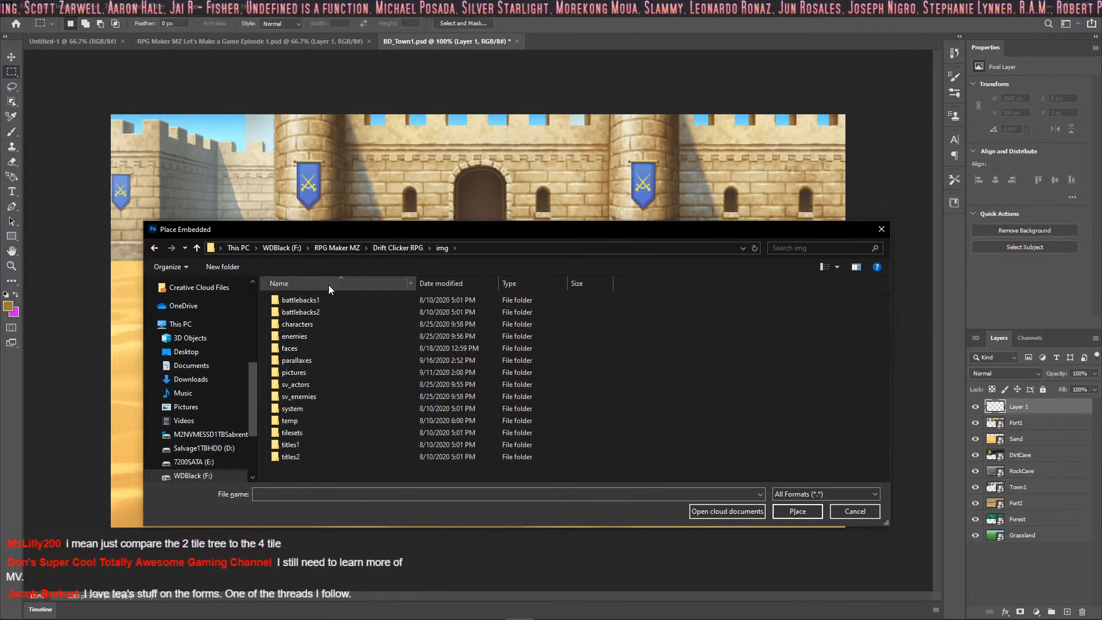
{"action": "double_click", "coordinate": [319, 301]}
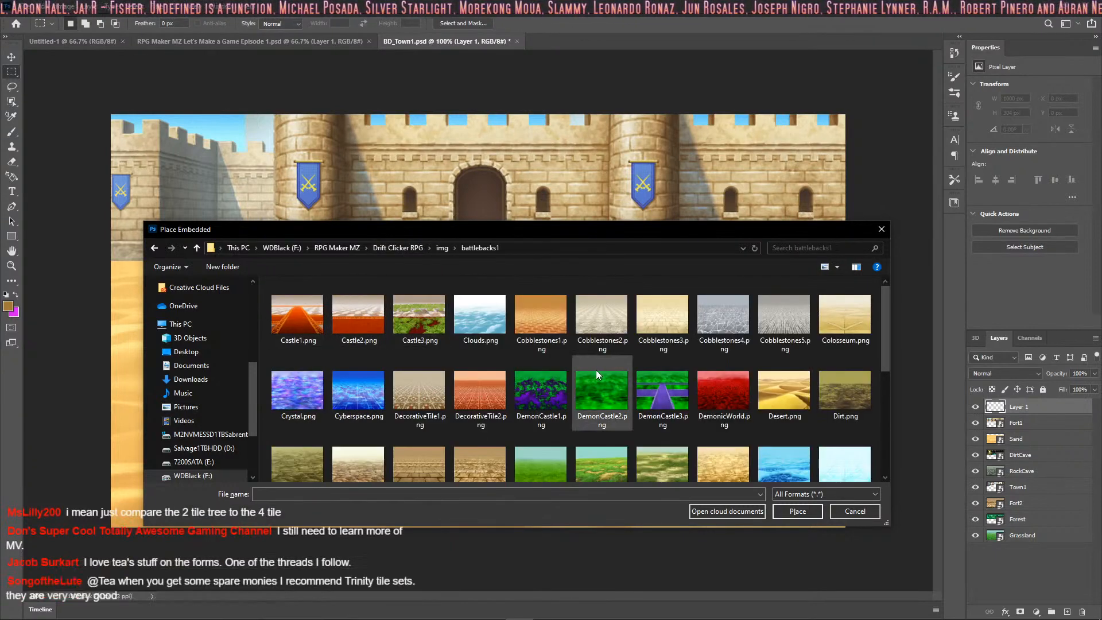
{"action": "scroll", "coordinate": [596, 374], "scroll_direction": "down", "scroll_amount": 5}
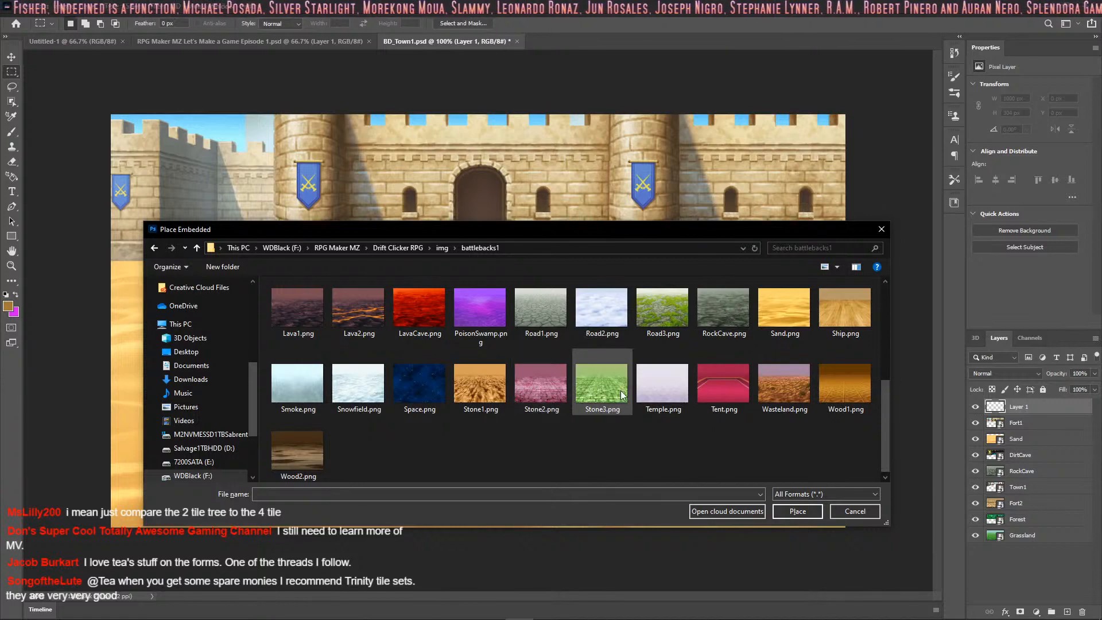
{"action": "left_click", "coordinate": [654, 378]}
{"action": "left_click", "coordinate": [807, 509]}
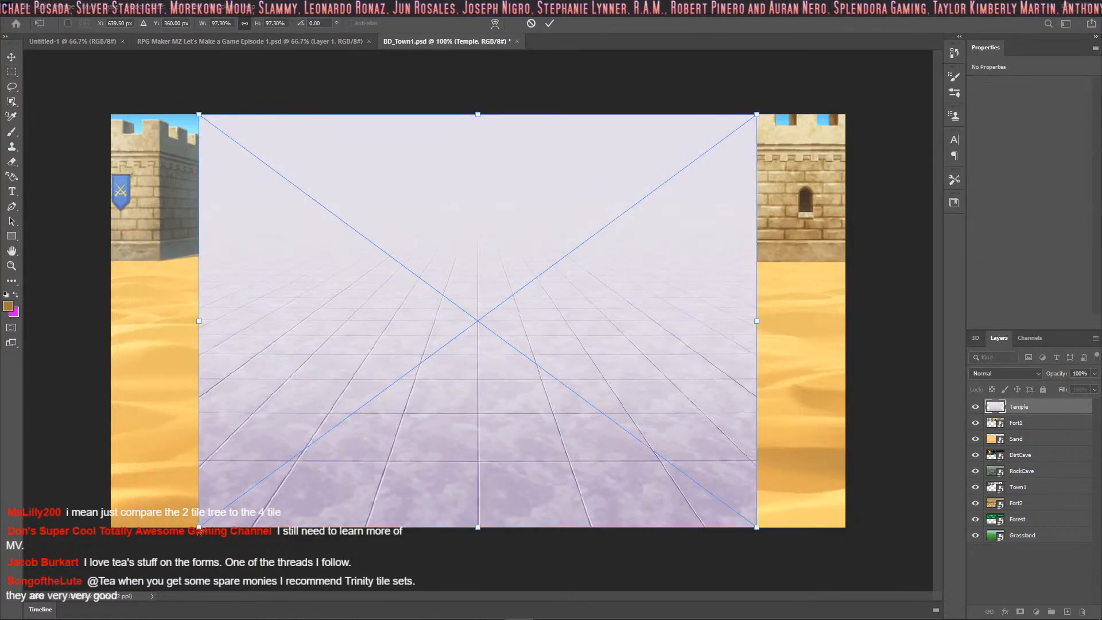
Enlarge the Temple floor image to about 131% and position it to cover the whole canvas
{"action": "left_click_drag", "start_coordinate": [199, 527], "coordinate": [98, 601]}
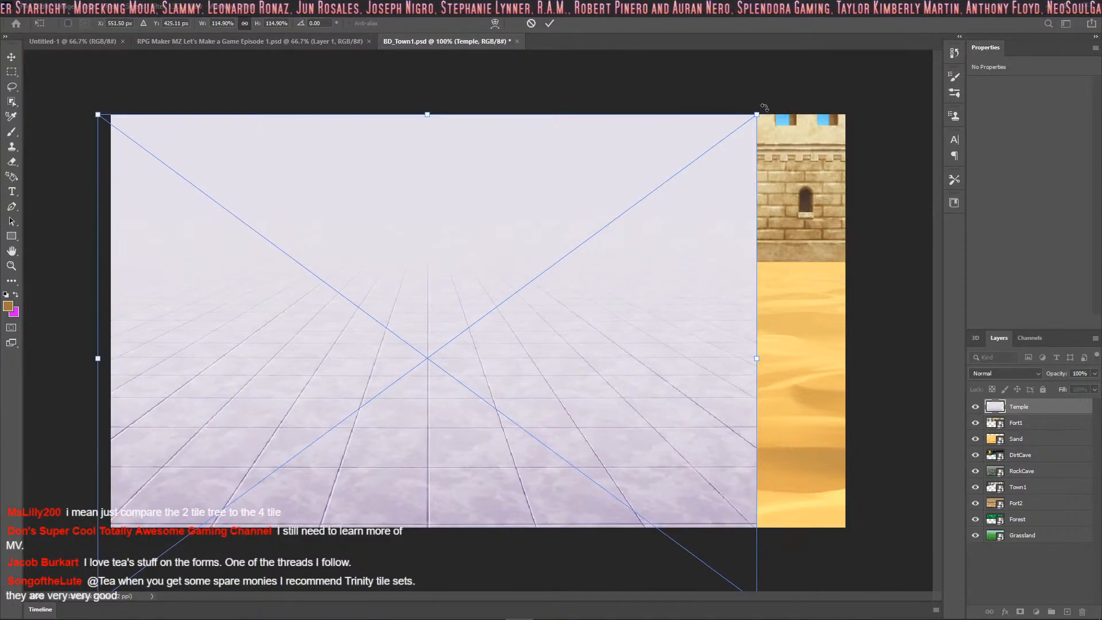
{"action": "left_click_drag", "start_coordinate": [756, 114], "coordinate": [851, 46]}
{"action": "left_click_drag", "start_coordinate": [507, 287], "coordinate": [516, 242]}
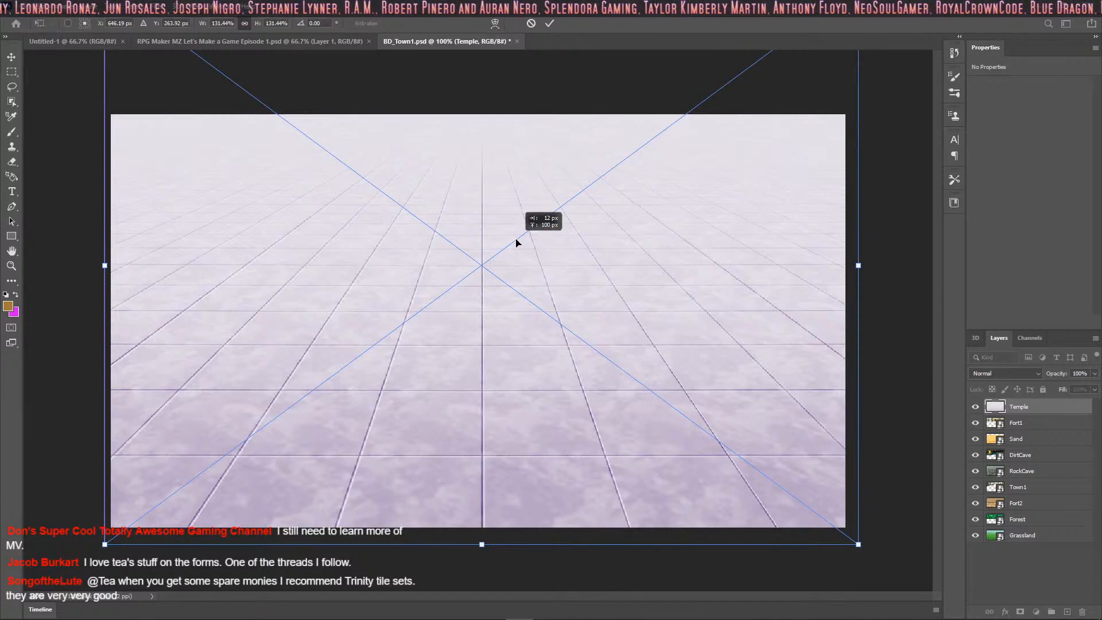
{"action": "key", "text": "Return"}
{"action": "key", "text": "m"}
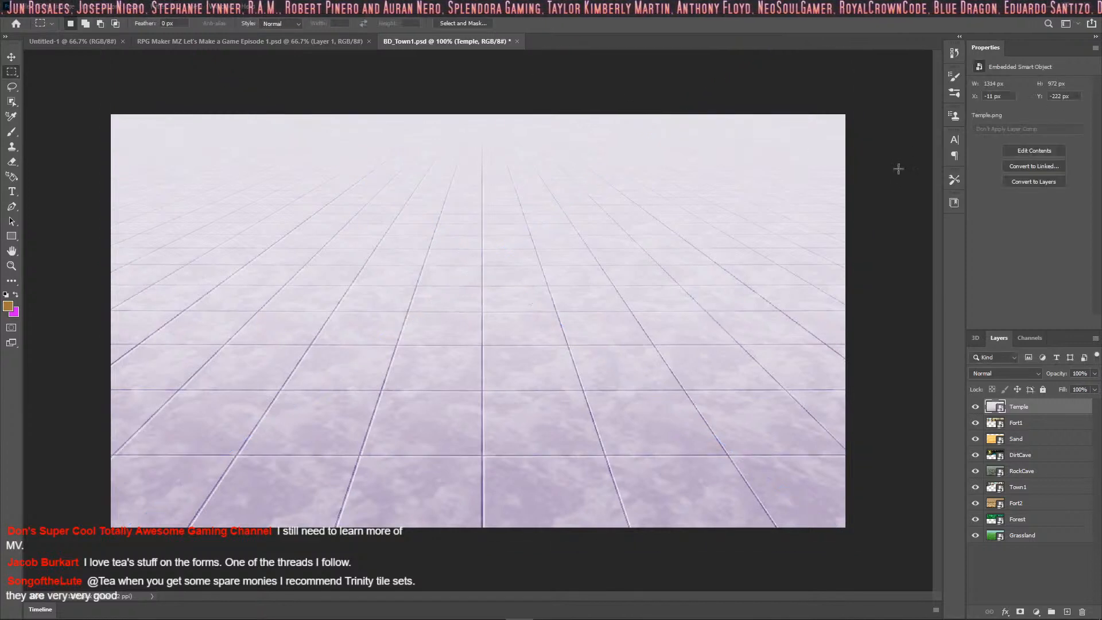
Add a new layer above Temple and place Colosseum.png from the img/battlebacks2 folder on it as an embedded image
{"action": "key", "text": "ctrl+shift+n"}
{"action": "key", "text": "Return"}
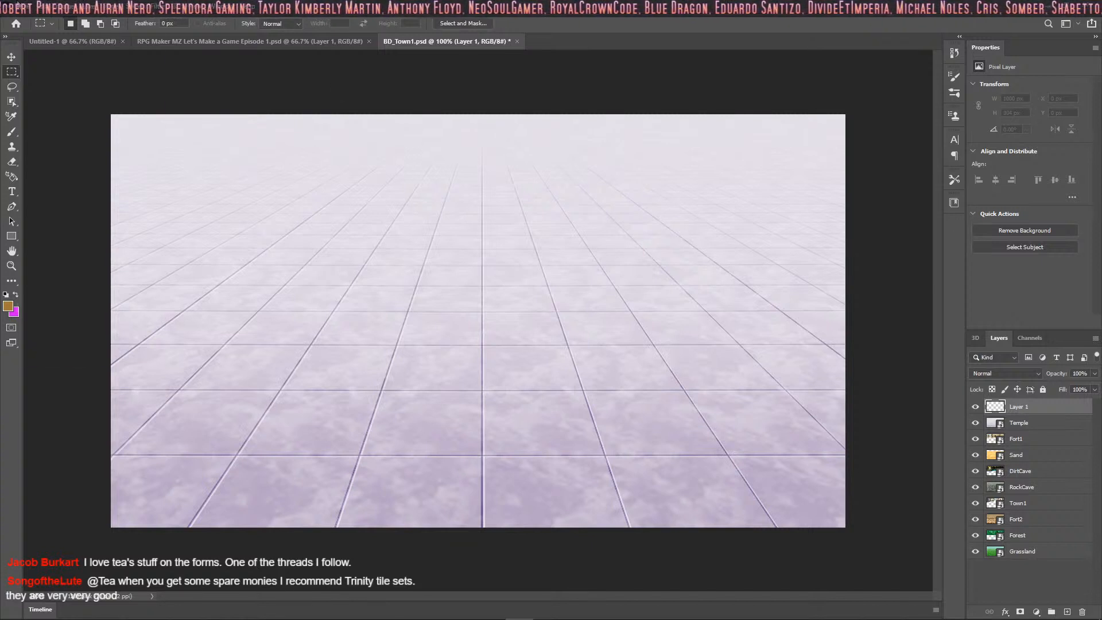
{"action": "left_click", "coordinate": [19, 8]}
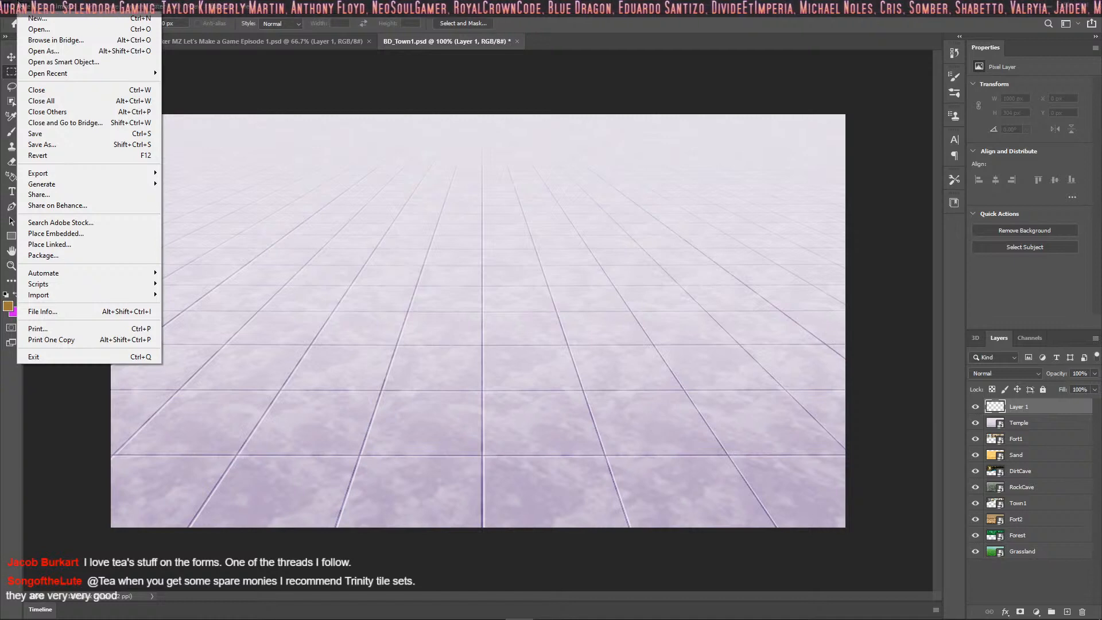
{"action": "left_click", "coordinate": [86, 231]}
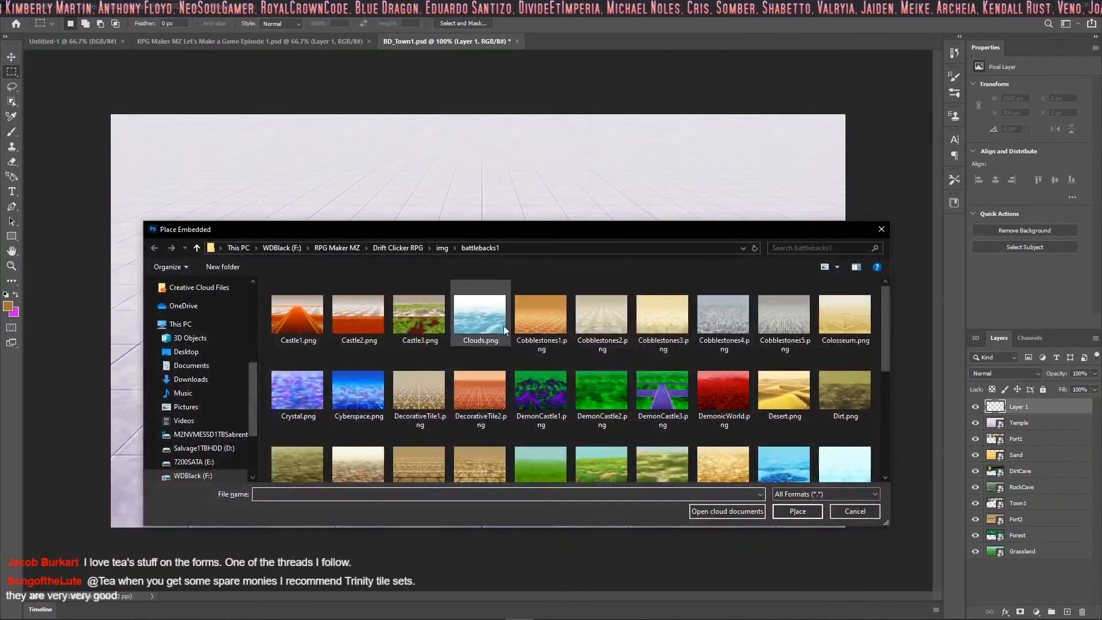
{"action": "left_click", "coordinate": [443, 248]}
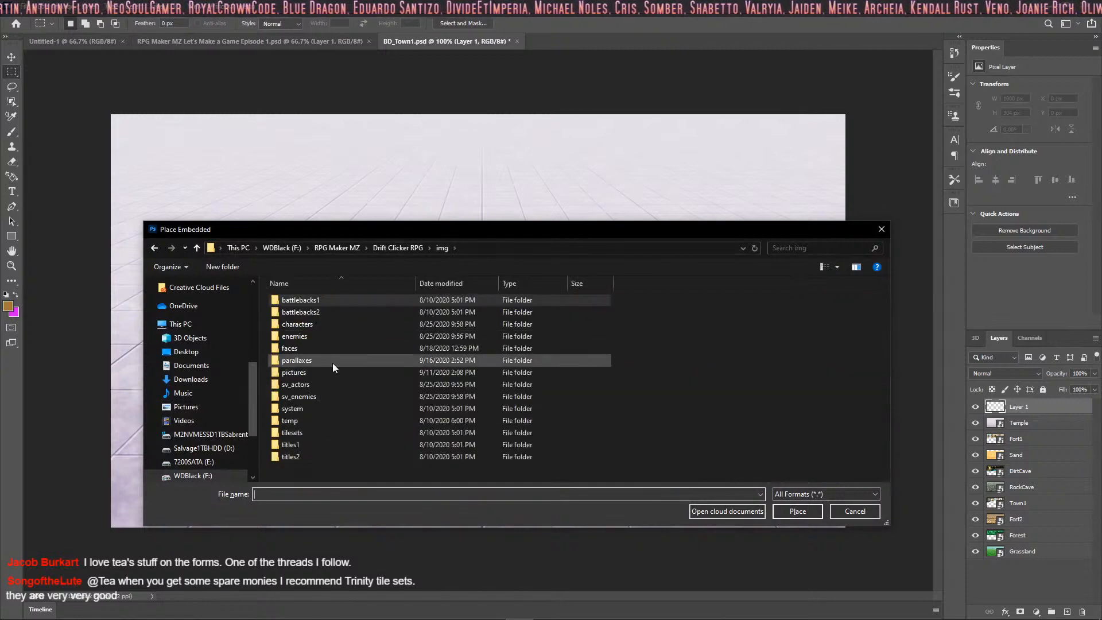
{"action": "double_click", "coordinate": [336, 311]}
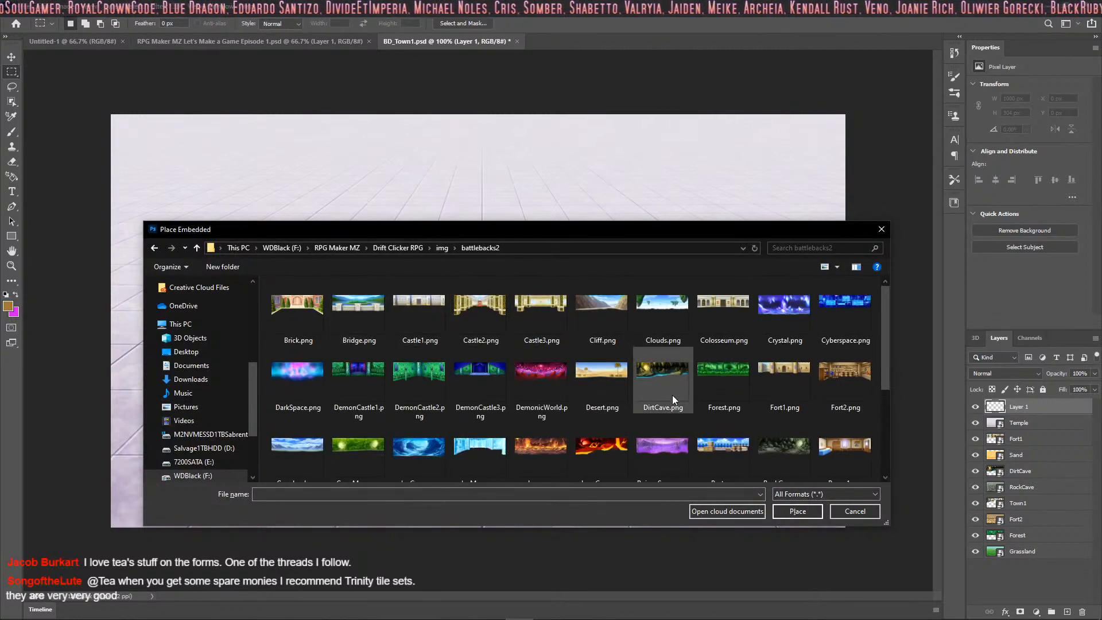
{"action": "left_click", "coordinate": [726, 312]}
{"action": "left_click", "coordinate": [797, 511]}
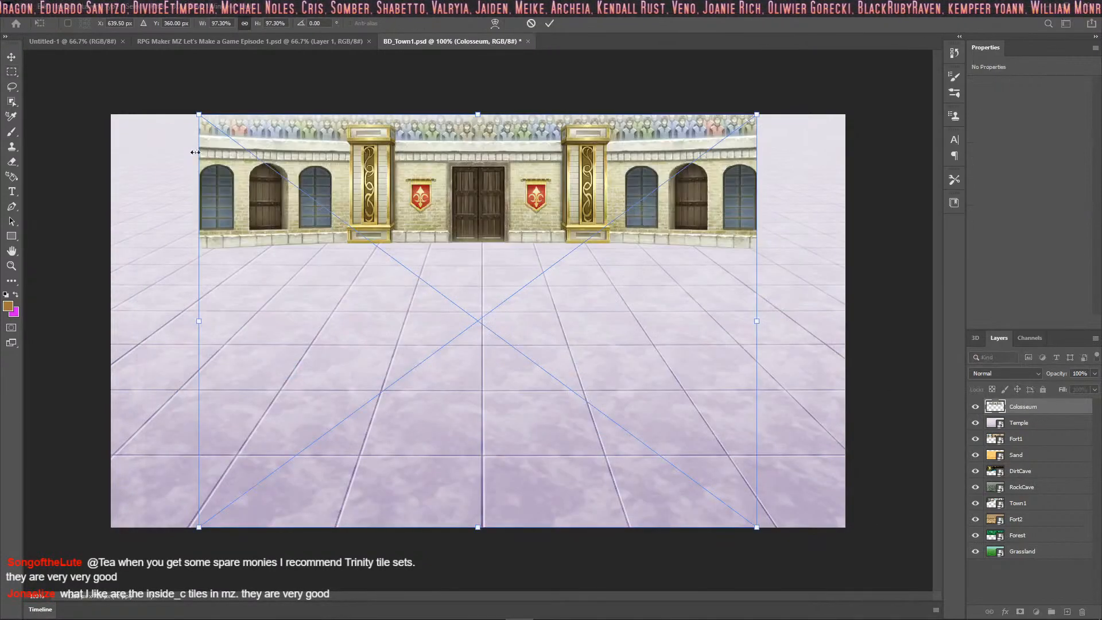
Enlarge the Colosseum wall to about 132% and align it with the canvas's upper edge, spanning the full width
{"action": "left_click_drag", "start_coordinate": [197, 115], "coordinate": [92, 51]}
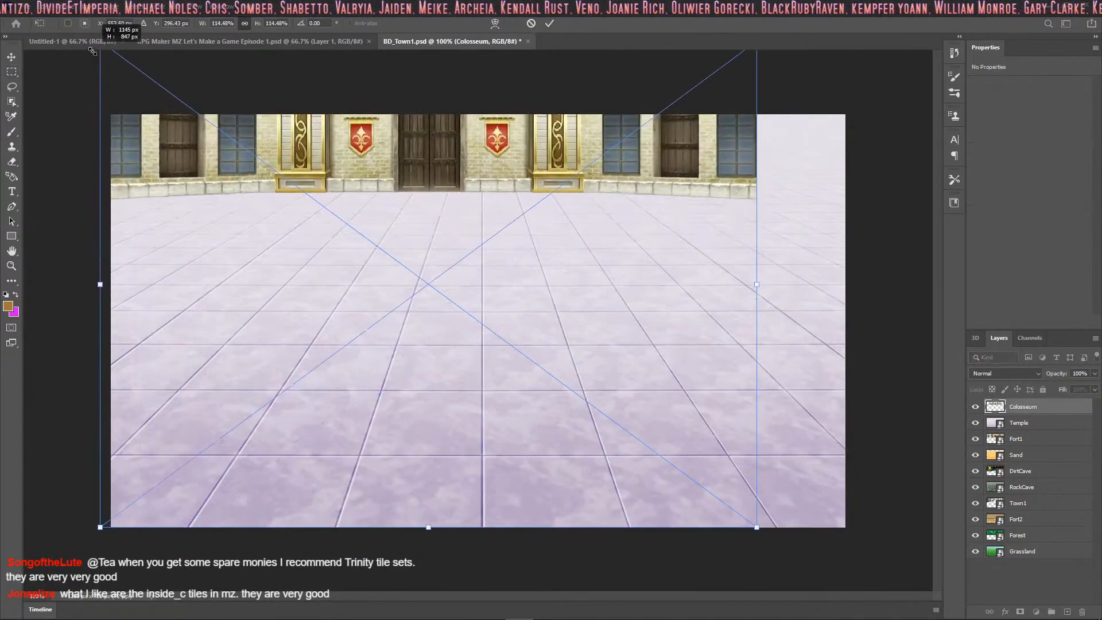
{"action": "left_click_drag", "start_coordinate": [756, 526], "coordinate": [849, 606]}
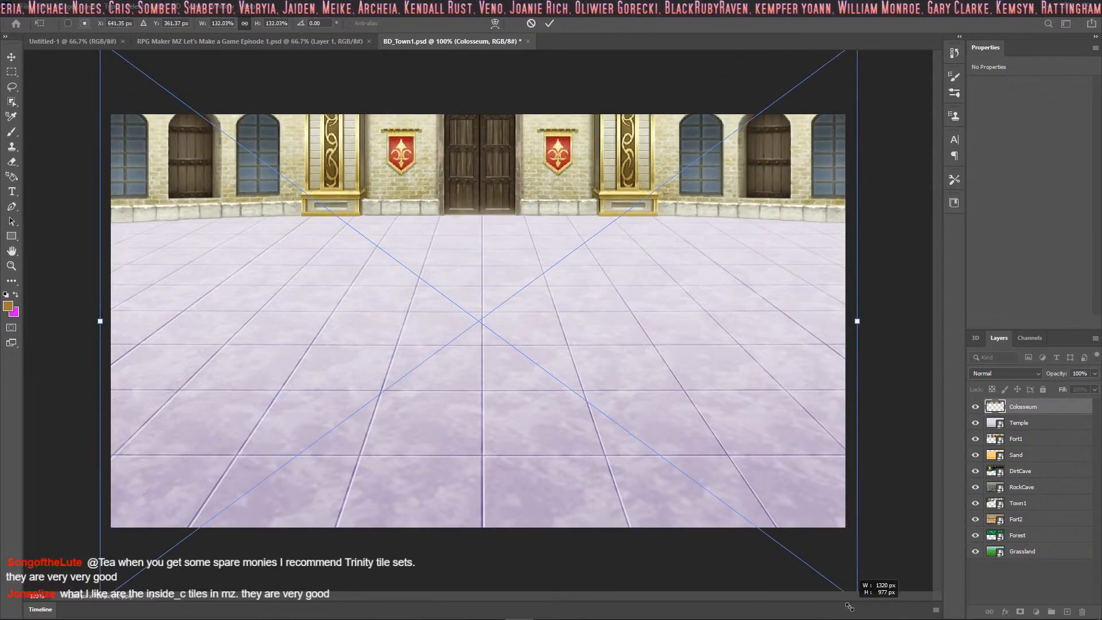
{"action": "left_click_drag", "start_coordinate": [504, 282], "coordinate": [502, 359]}
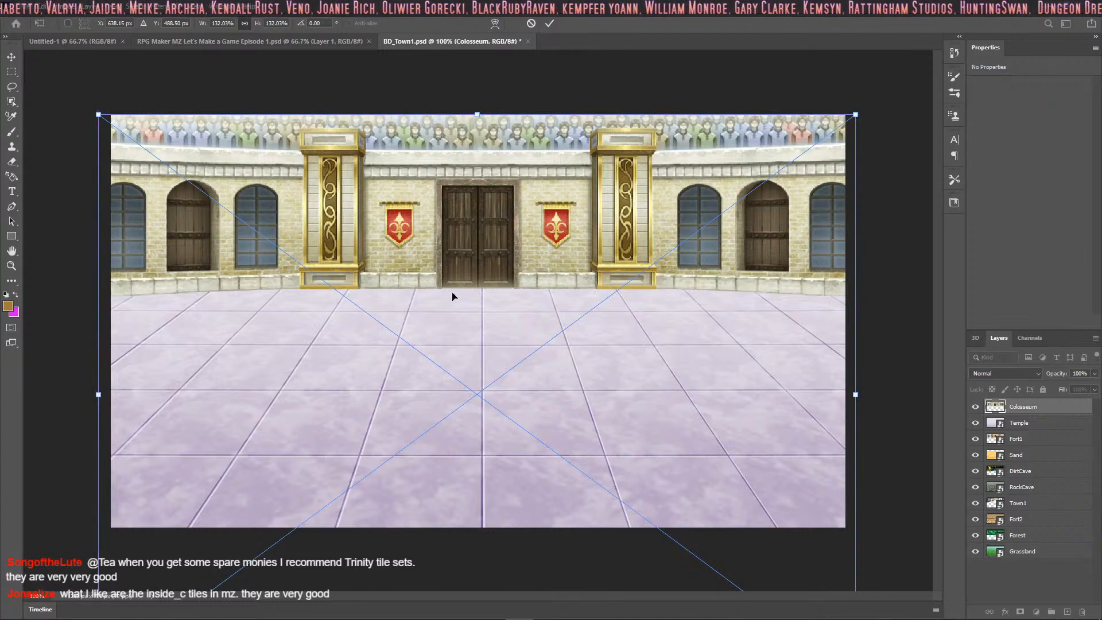
{"action": "left_click_drag", "start_coordinate": [451, 232], "coordinate": [451, 231]}
{"action": "left_click", "coordinate": [549, 23]}
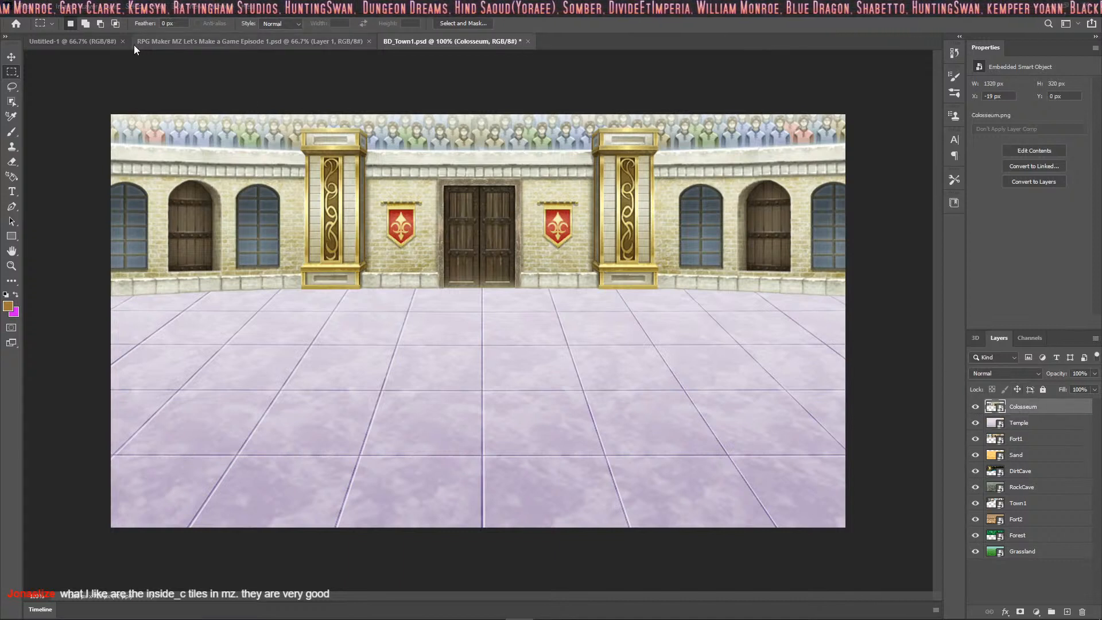
Start saving the colosseum composition to the computer in the project's parallaxes folder under the name Backdrop_Colleseum
{"action": "left_click", "coordinate": [21, 6]}
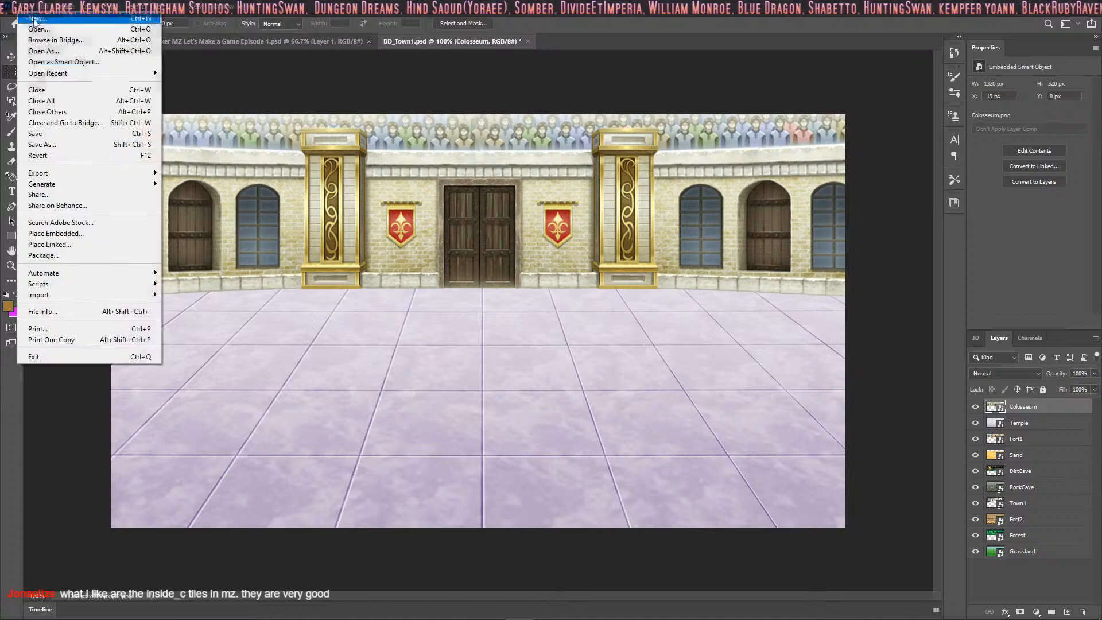
{"action": "left_click", "coordinate": [57, 145]}
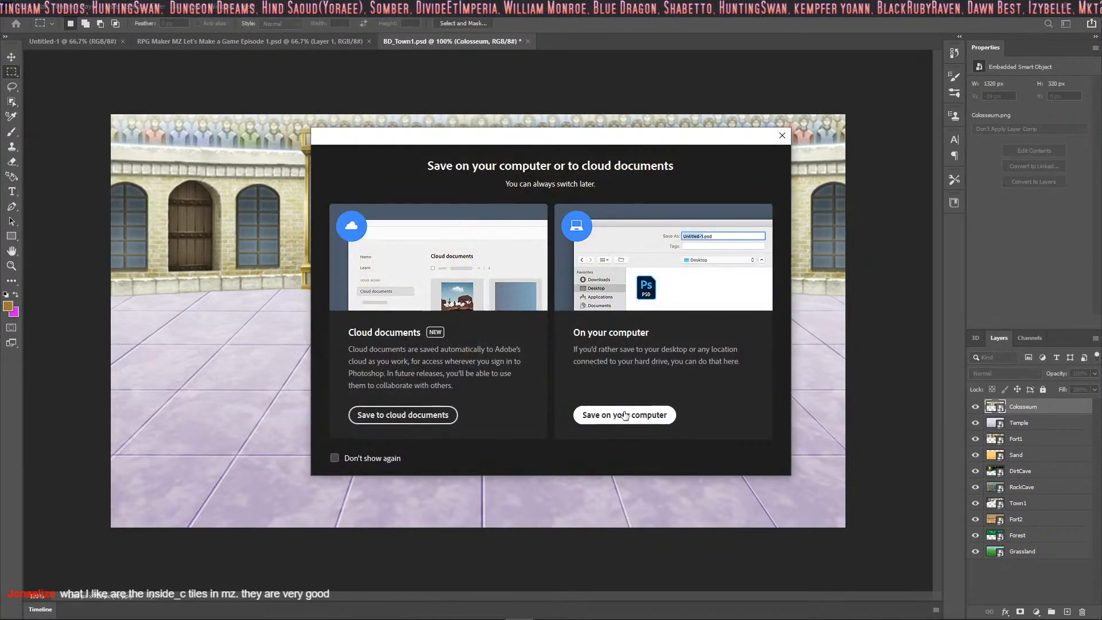
{"action": "left_click", "coordinate": [625, 415]}
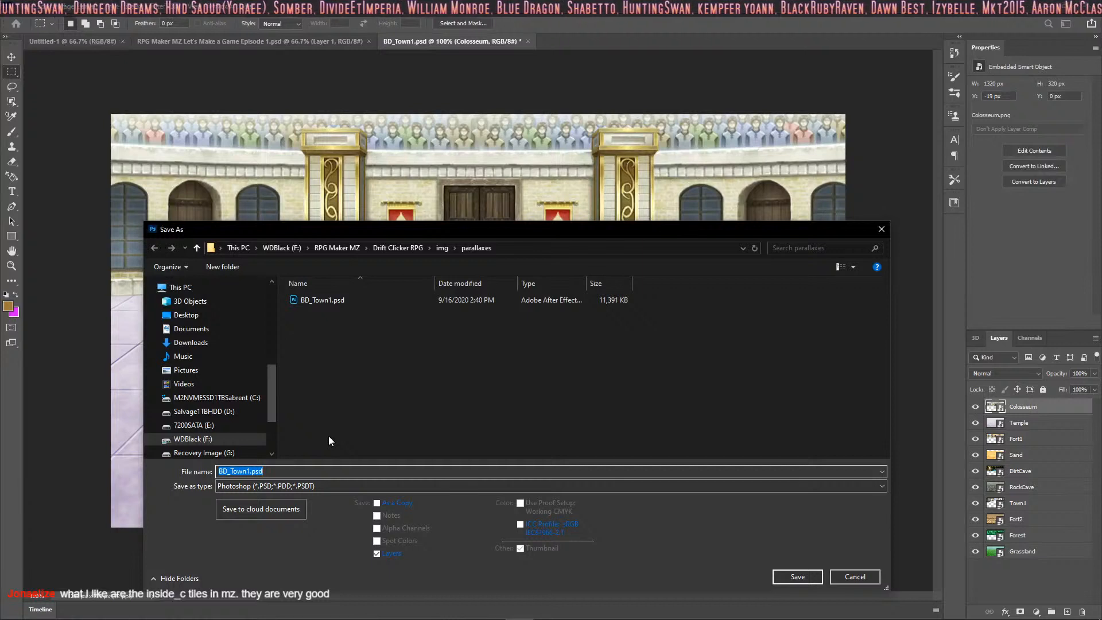
{"action": "key", "text": "Home"}
{"action": "key", "text": "Delete"}
{"action": "key", "text": "Delete"}
{"action": "key", "text": "Delete"}
{"action": "key", "text": "Delete"}
{"action": "key", "text": "Delete"}
{"action": "key", "text": "Delete"}
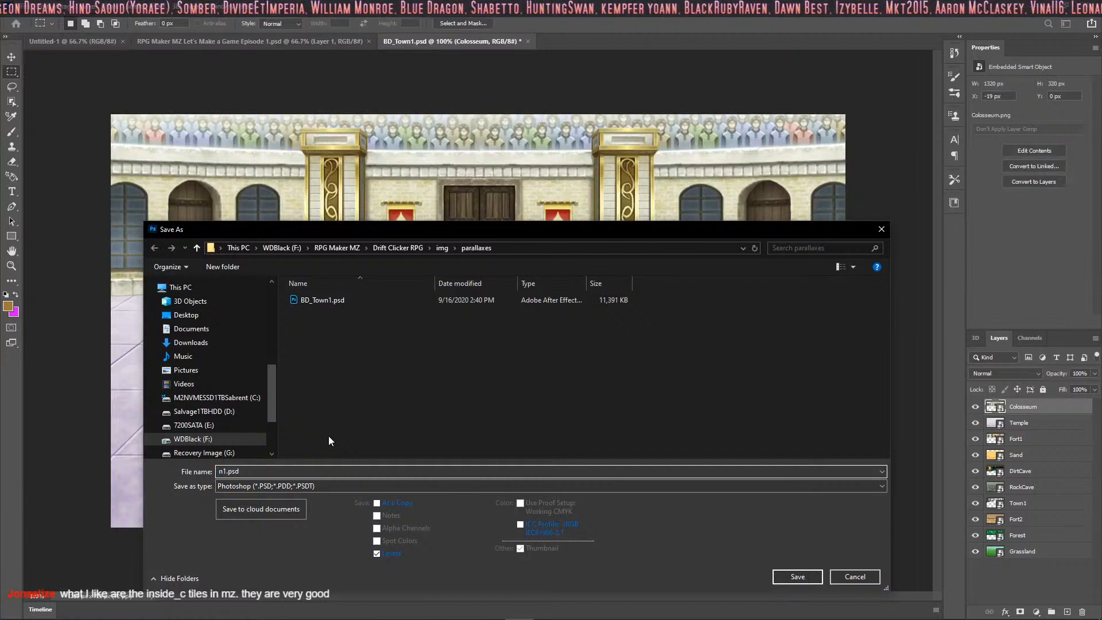
{"action": "key", "text": "Delete"}
{"action": "key", "text": "Delete"}
{"action": "type", "text": "Backdrop"}
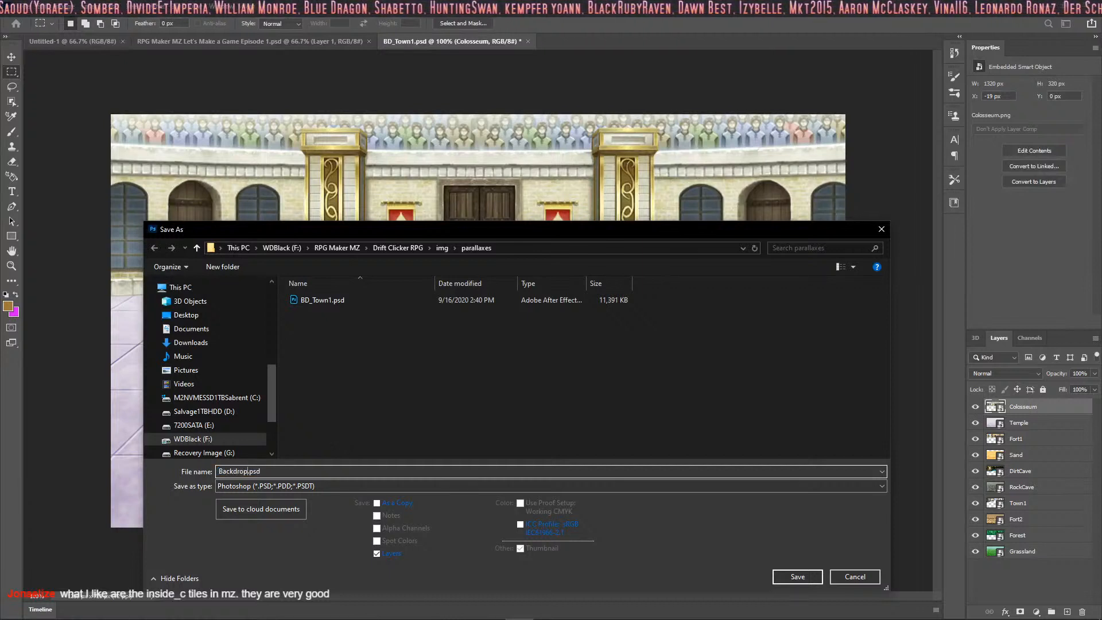
{"action": "type", "text": "_Colles"}
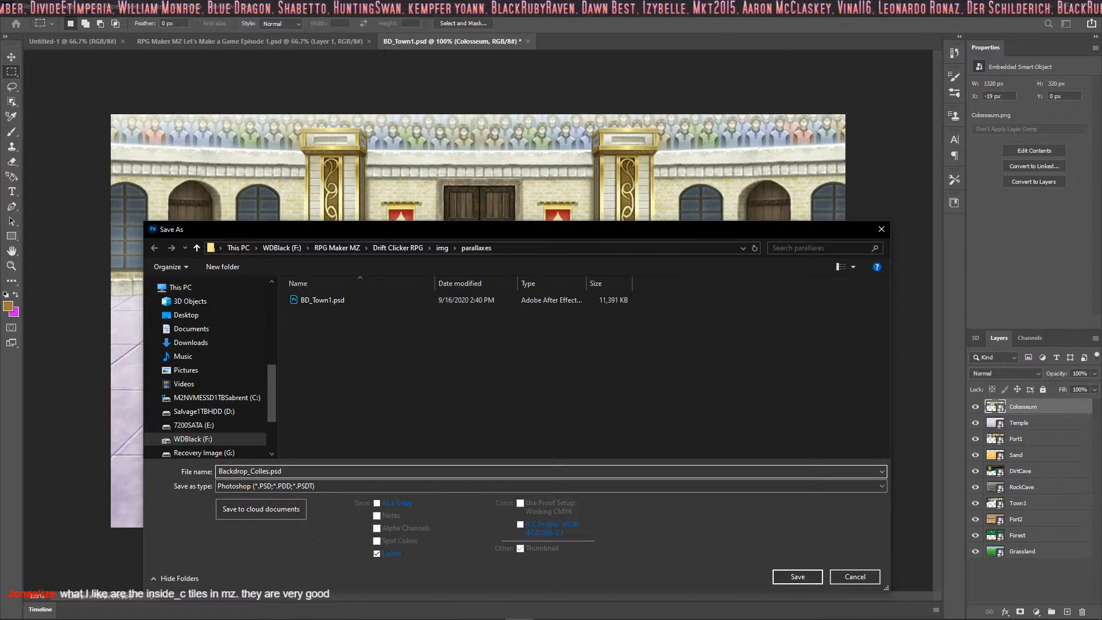
{"action": "type", "text": "eum"}
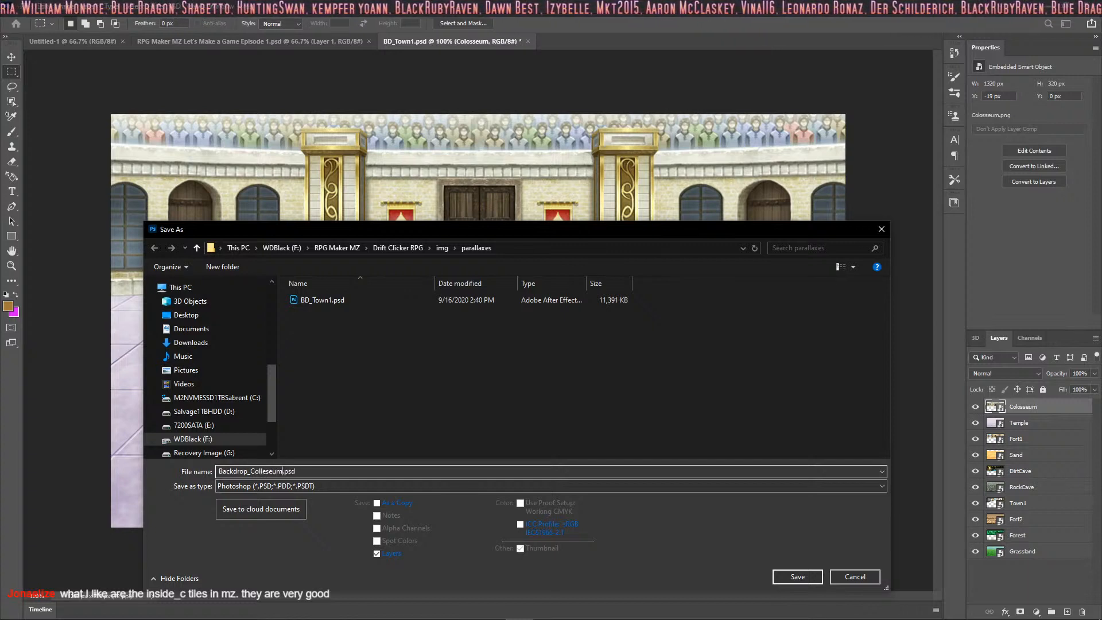
Save the Backdrop_Colleseum copy as a PNG with the smallest file size, and save the BD_Town1 document itself
{"action": "left_click", "coordinate": [459, 486]}
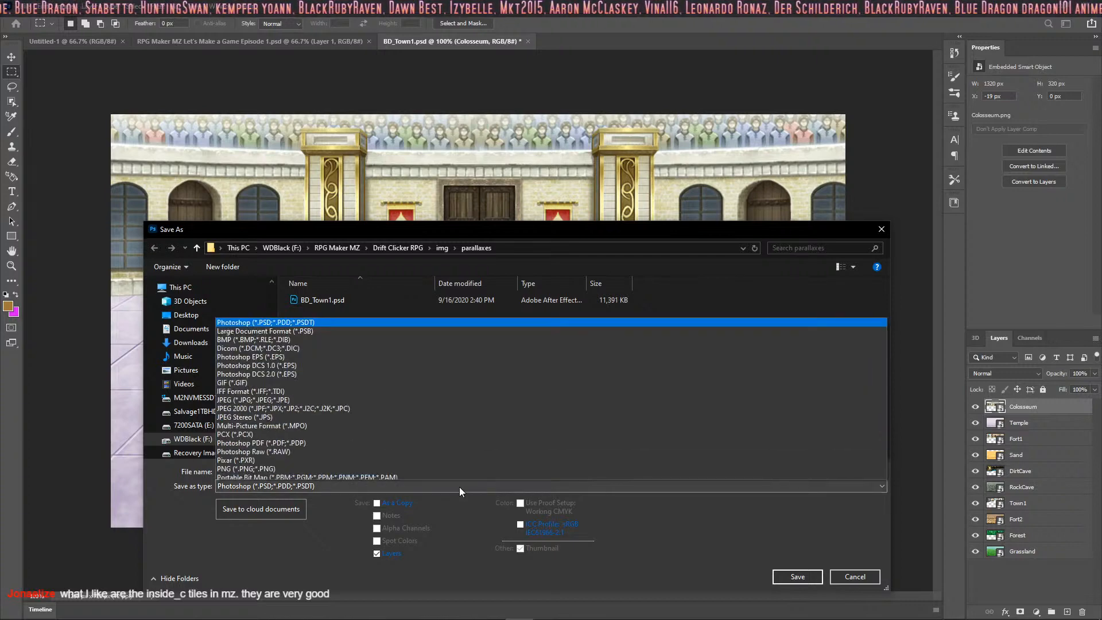
{"action": "left_click", "coordinate": [337, 437]}
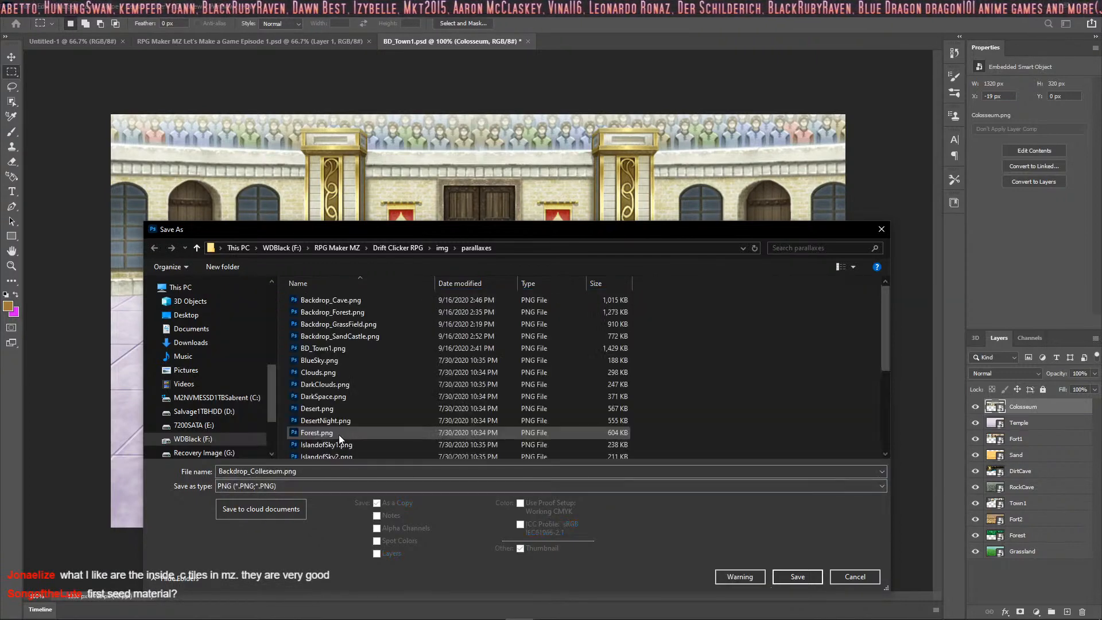
{"action": "left_click", "coordinate": [795, 576]}
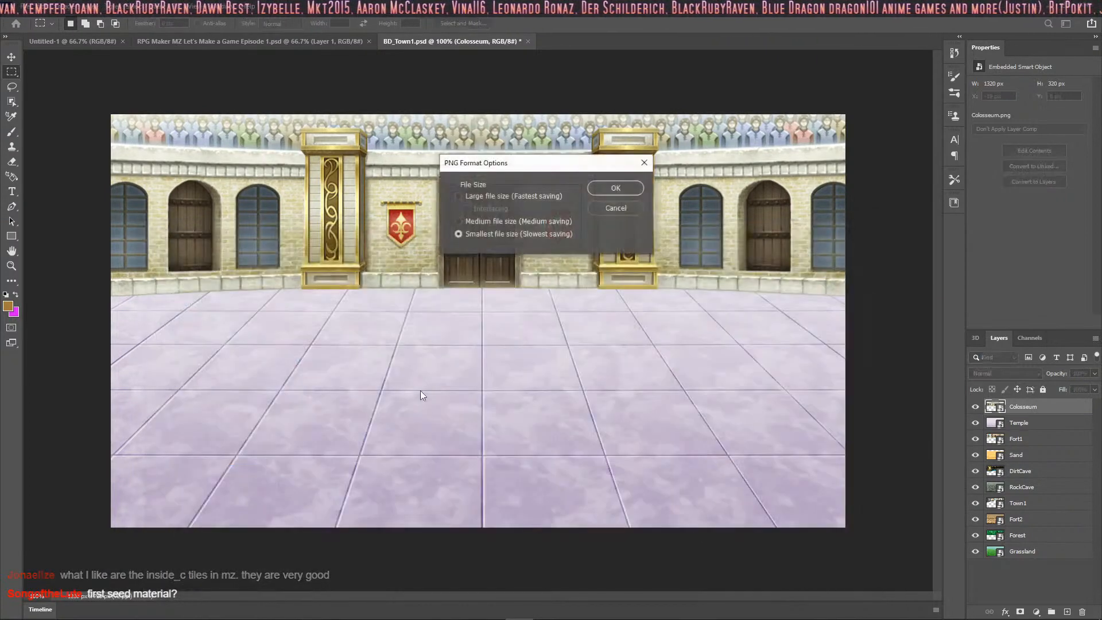
{"action": "left_click", "coordinate": [607, 189]}
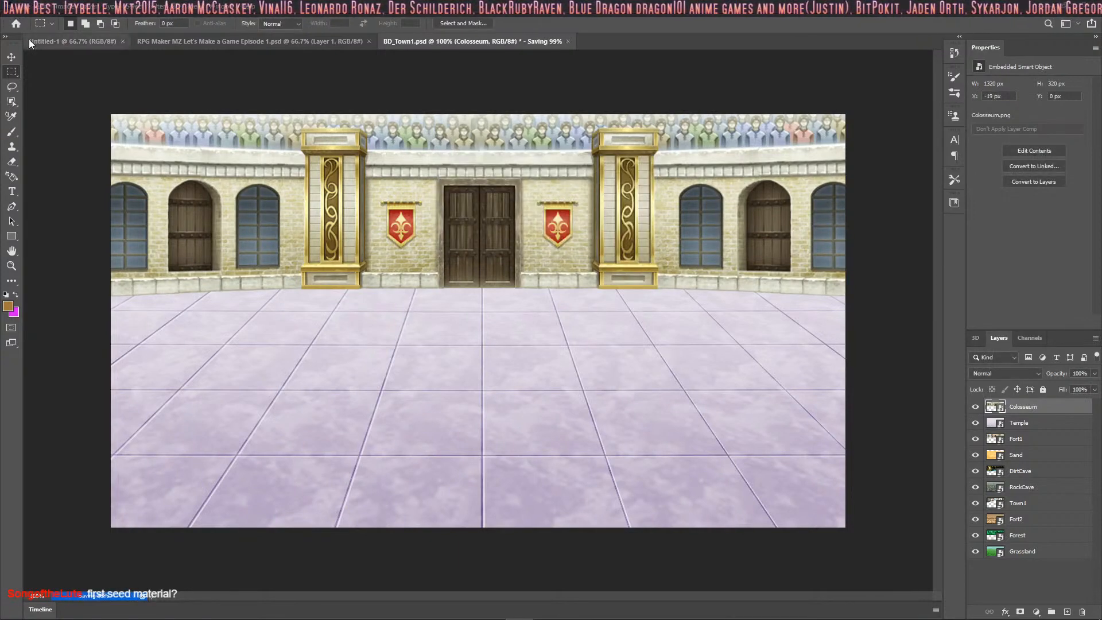
{"action": "left_click", "coordinate": [26, 7]}
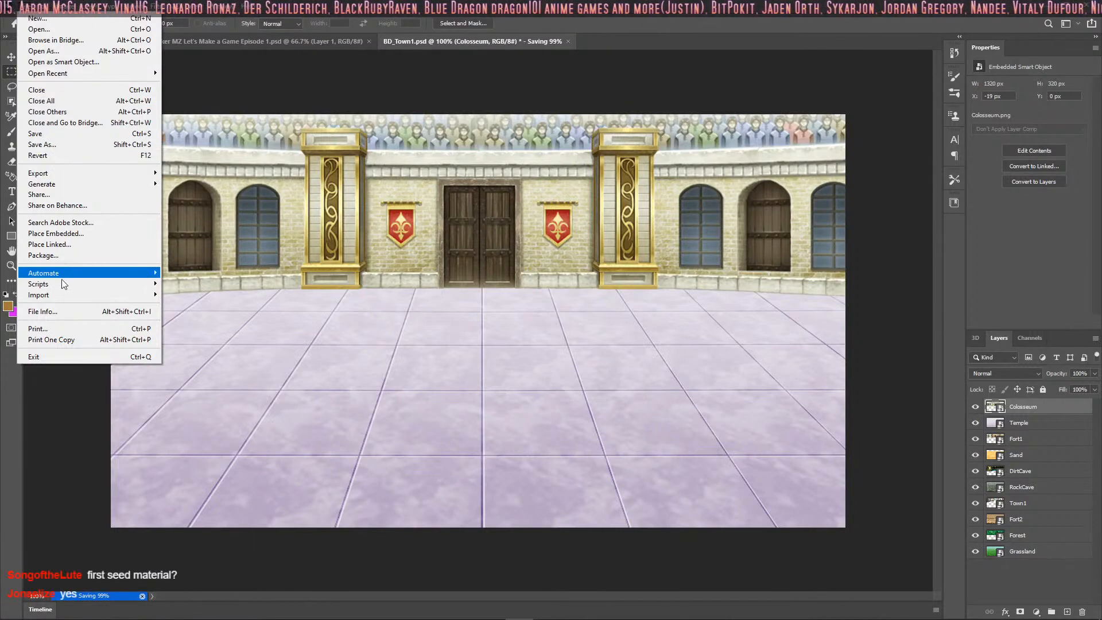
{"action": "left_click", "coordinate": [66, 136]}
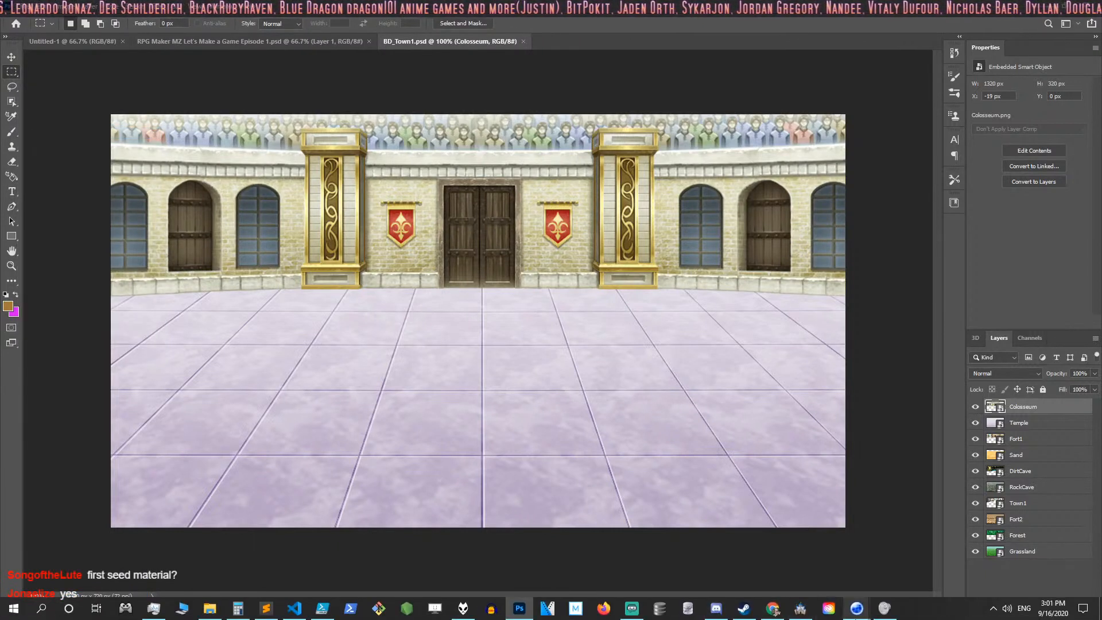
Switch to the Drift Clicker RPG project in RPG Maker MZ
{"action": "mouse_move", "coordinate": [850, 617]}
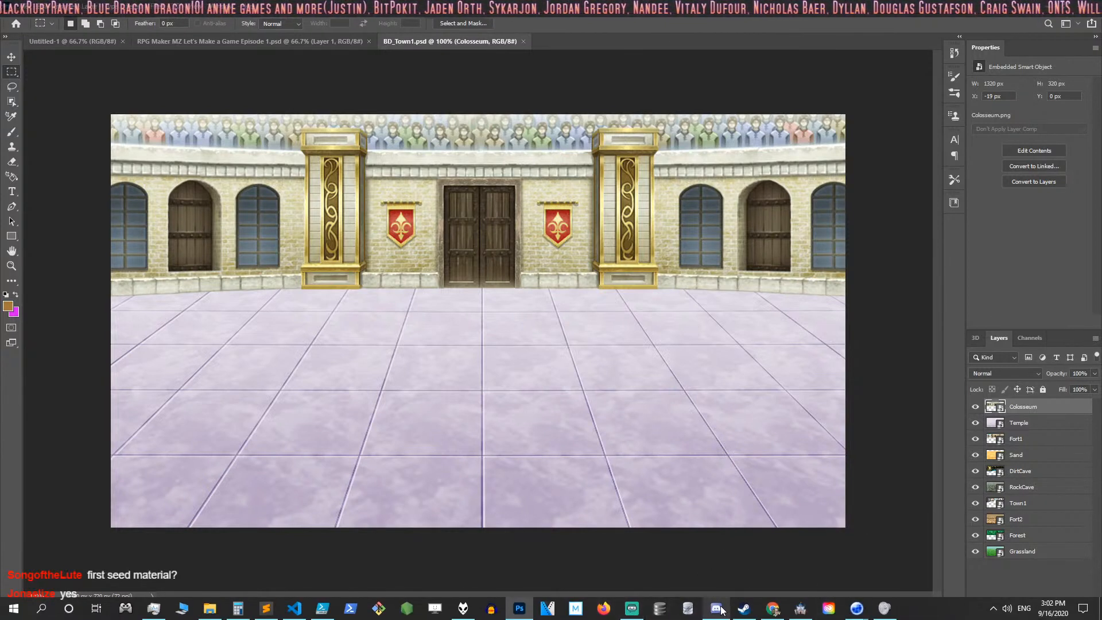
{"action": "mouse_move", "coordinate": [721, 612]}
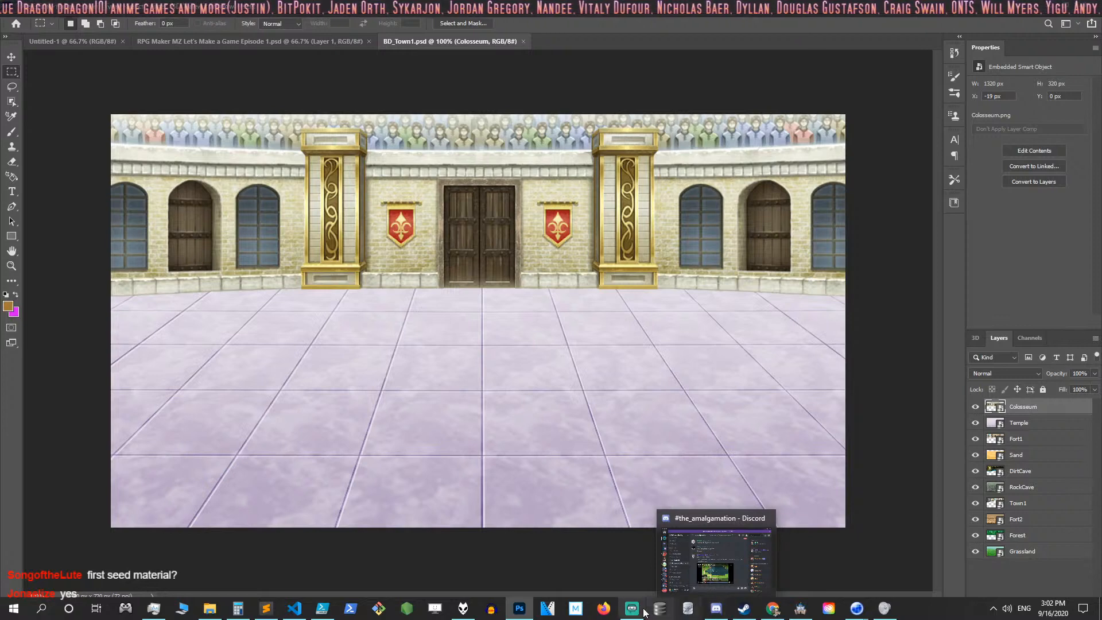
{"action": "left_click", "coordinate": [800, 609]}
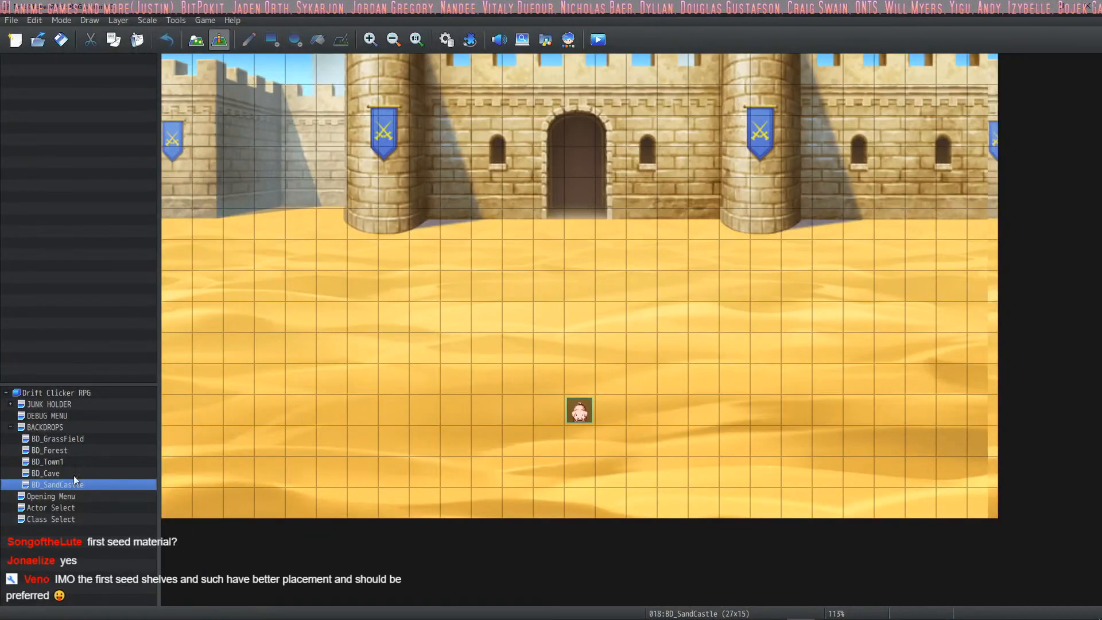
{"action": "right_click", "coordinate": [32, 425]}
{"action": "left_click", "coordinate": [75, 434]}
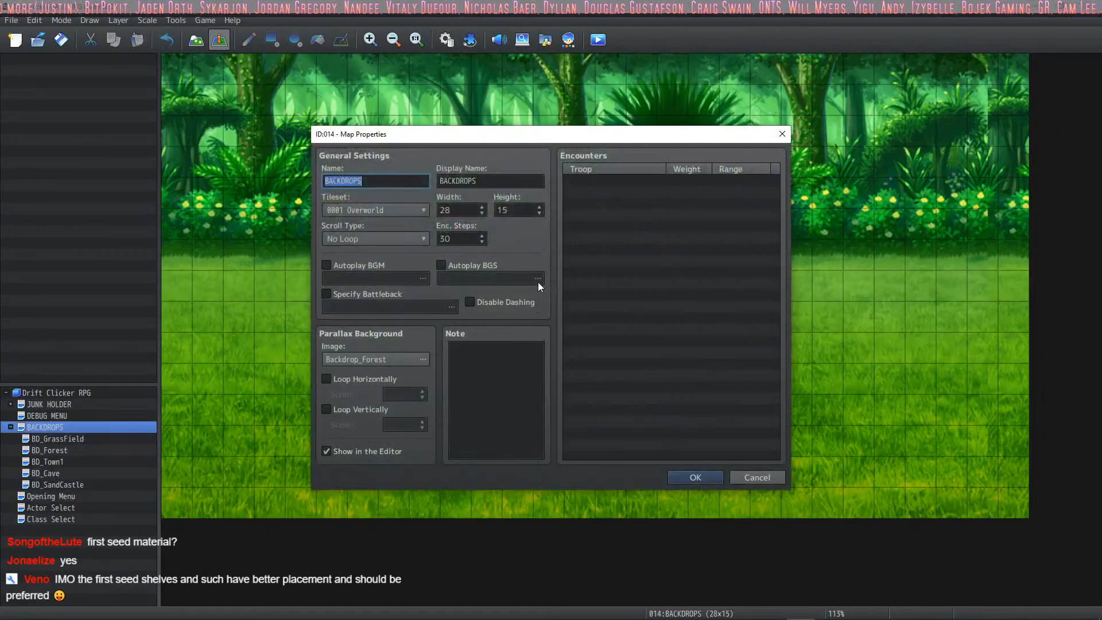
{"action": "type", "text": "BD"}
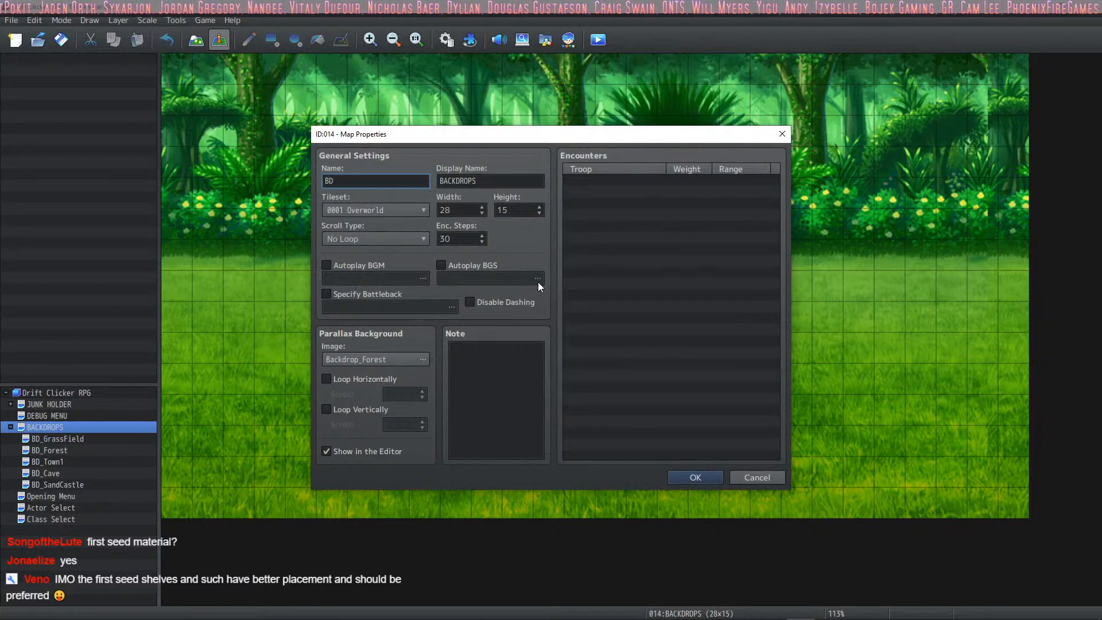
{"action": "left_click", "coordinate": [778, 477]}
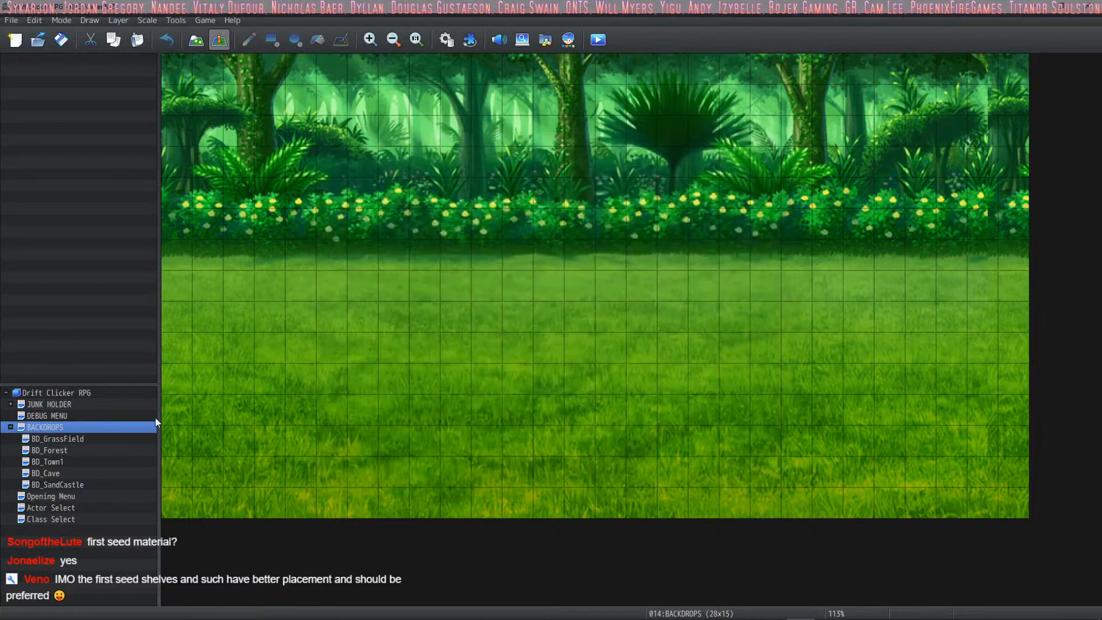
Start a new map under BACKDROPS with the name BD_Colliseum and the display name Colliseum
{"action": "right_click", "coordinate": [43, 425]}
{"action": "left_click", "coordinate": [77, 446]}
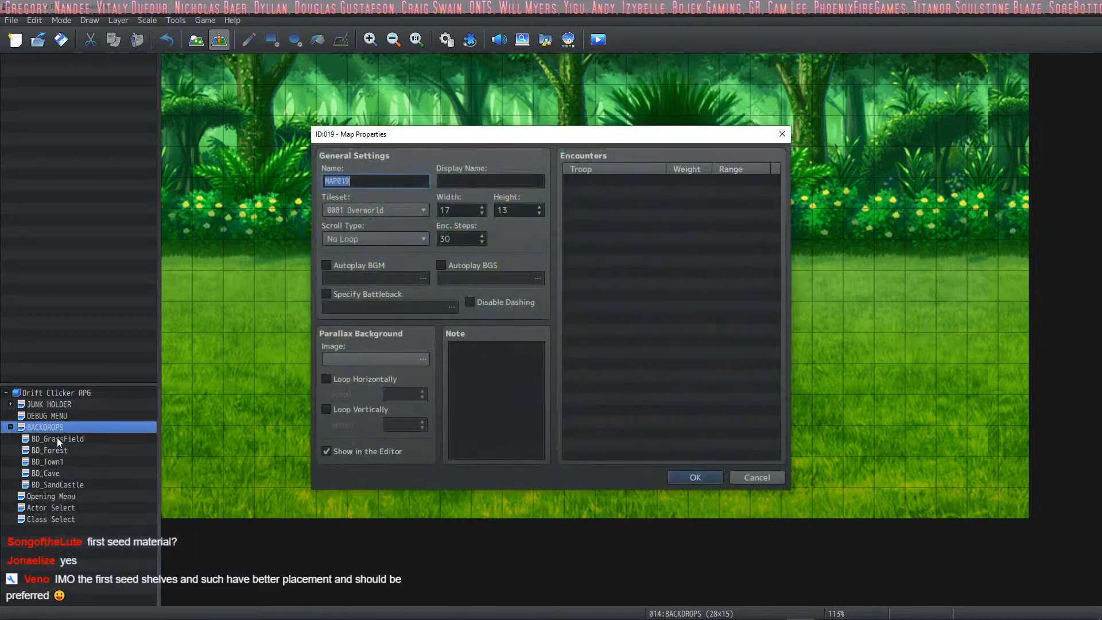
{"action": "type", "text": "BD"}
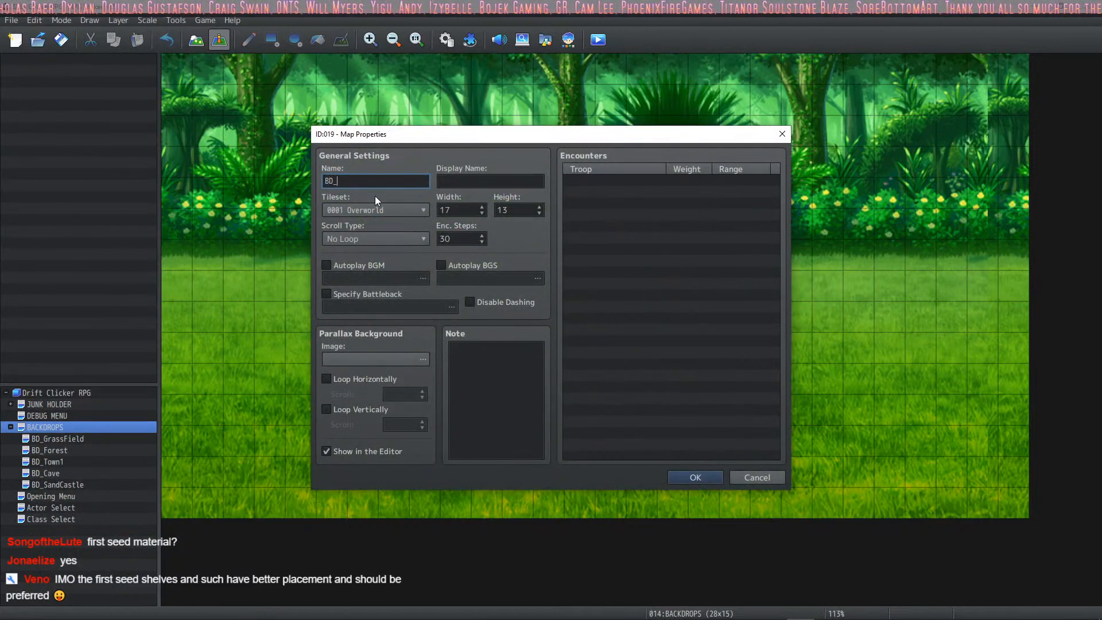
{"action": "type", "text": "_Colle"}
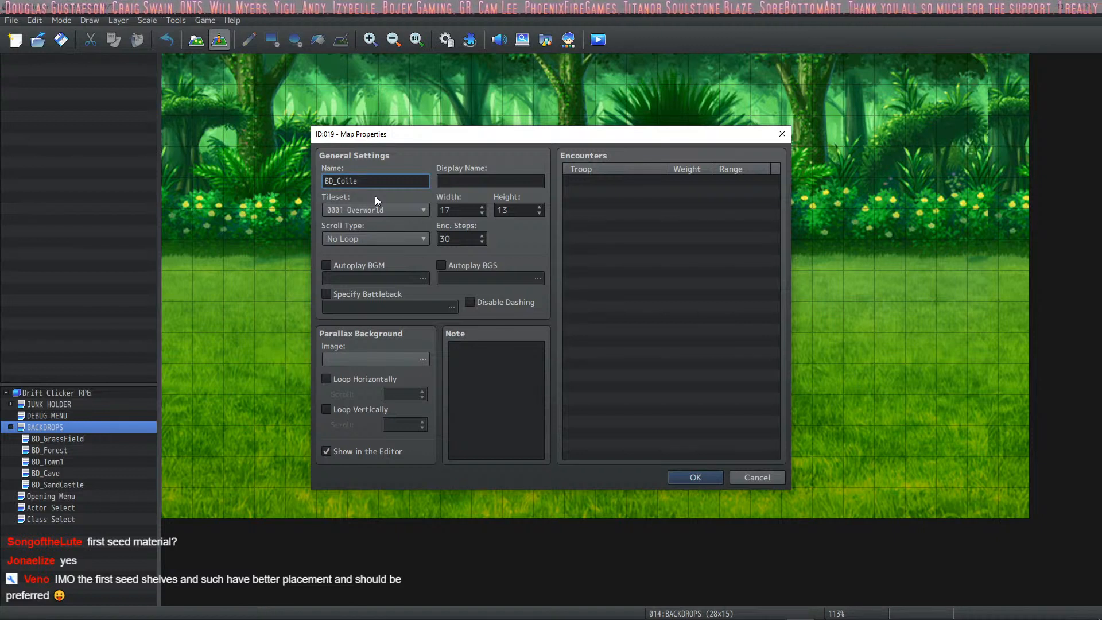
{"action": "key", "text": "BackSpace"}
{"action": "type", "text": "iseum"}
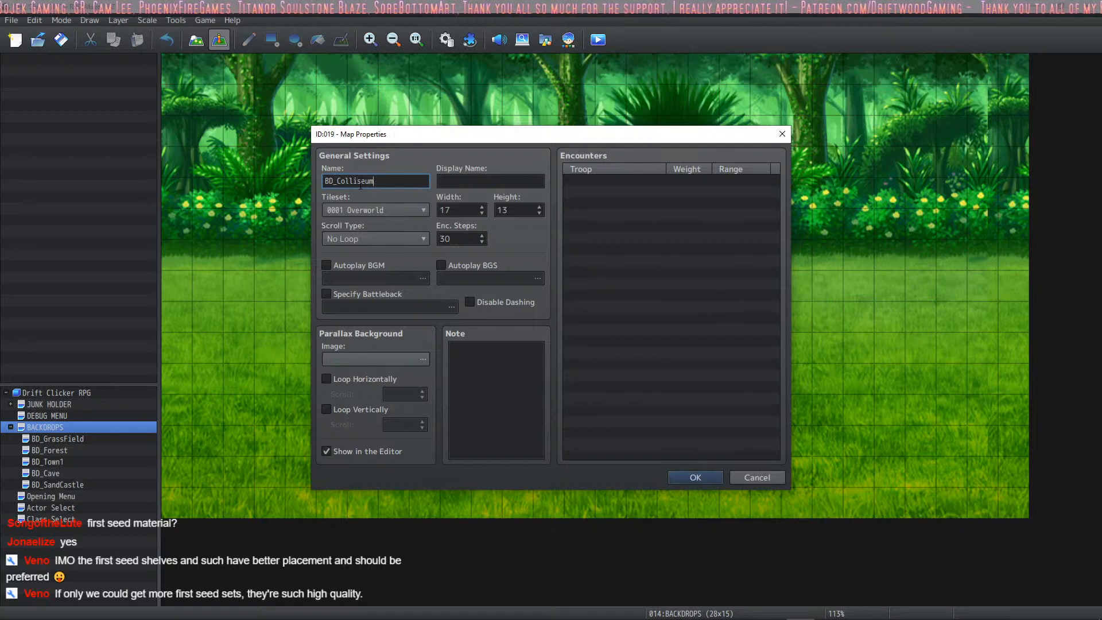
{"action": "left_click", "coordinate": [479, 181]}
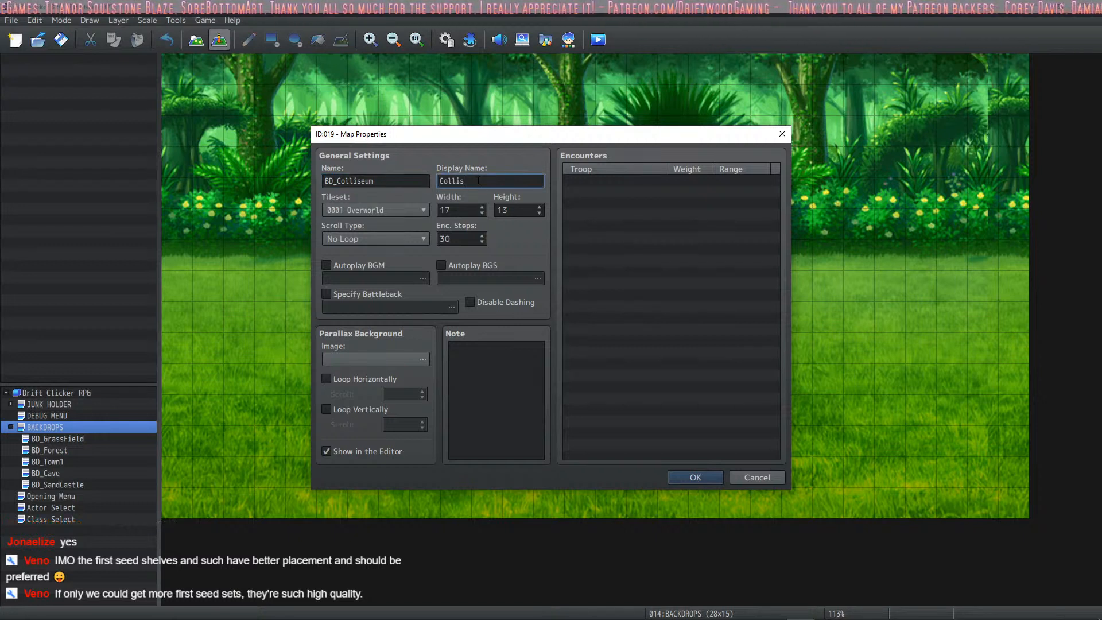
Set the new map's size to 27 wide by 15 high
{"action": "double_click", "coordinate": [460, 213]}
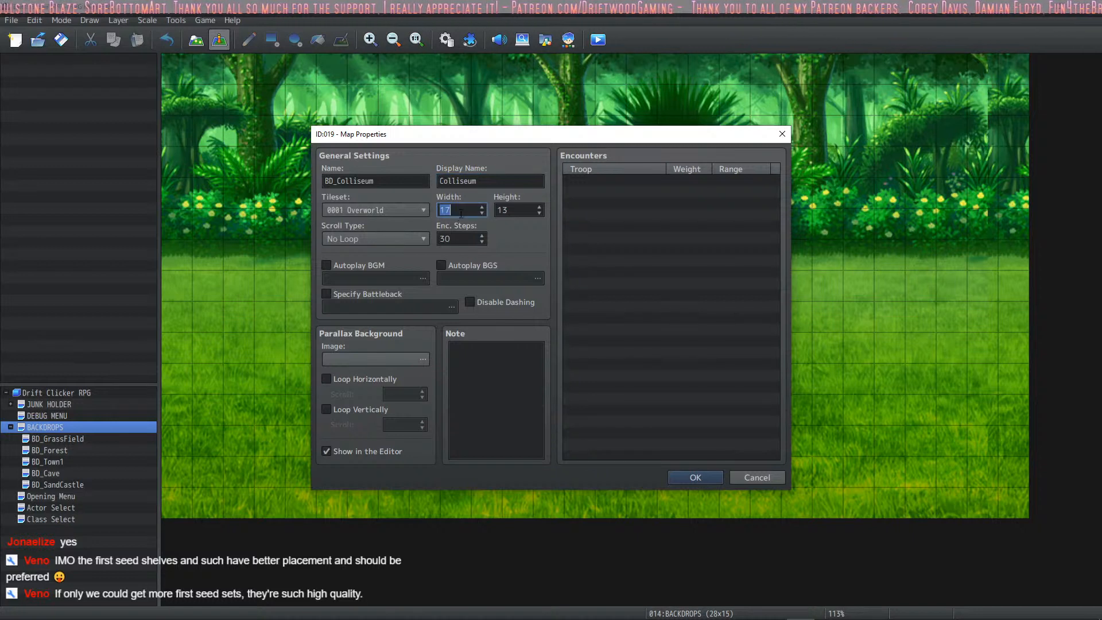
{"action": "type", "text": "256"}
{"action": "key", "text": "Tab"}
{"action": "key", "text": "shift+Tab"}
{"action": "key", "text": "shift+Tab"}
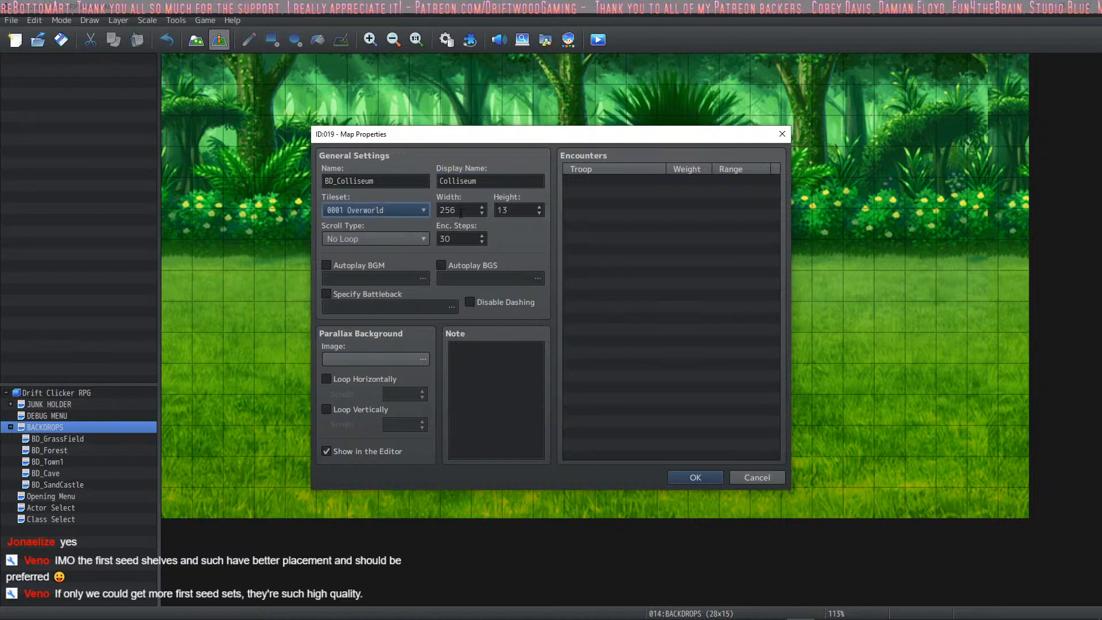
{"action": "key", "text": "Tab"}
{"action": "type", "text": "27"}
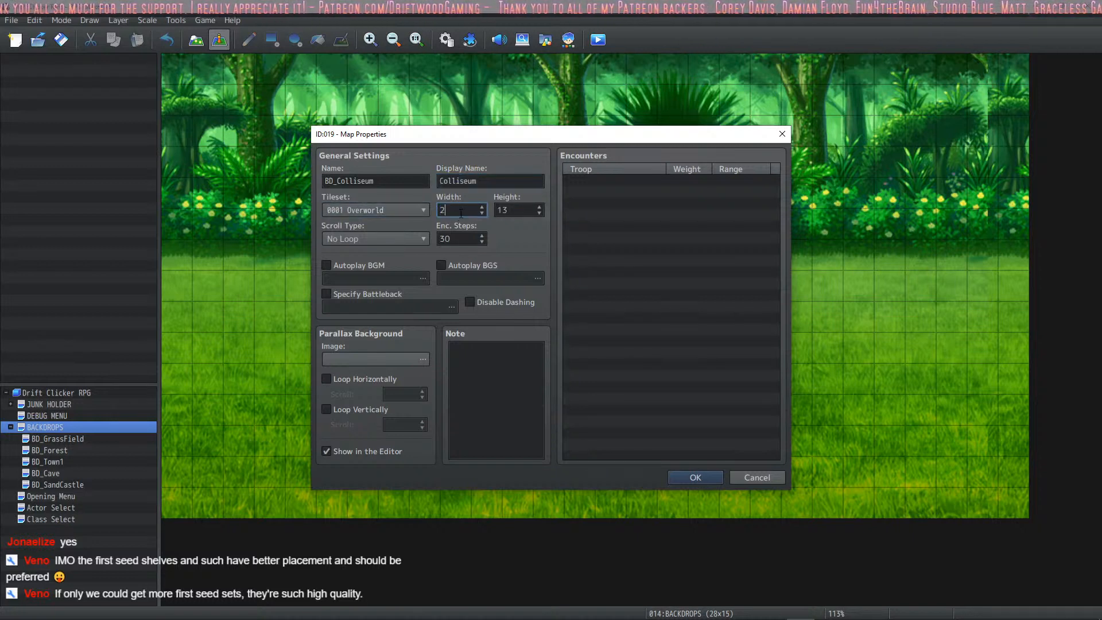
{"action": "key", "text": "Tab"}
{"action": "type", "text": "18"}
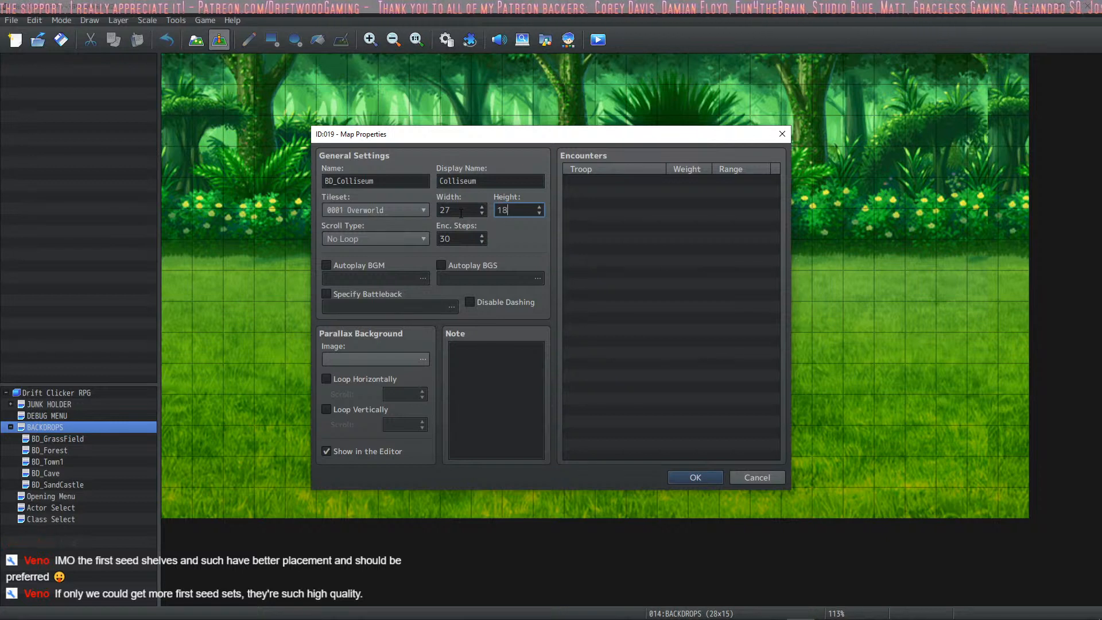
{"action": "key", "text": "BackSpace"}
{"action": "type", "text": "5"}
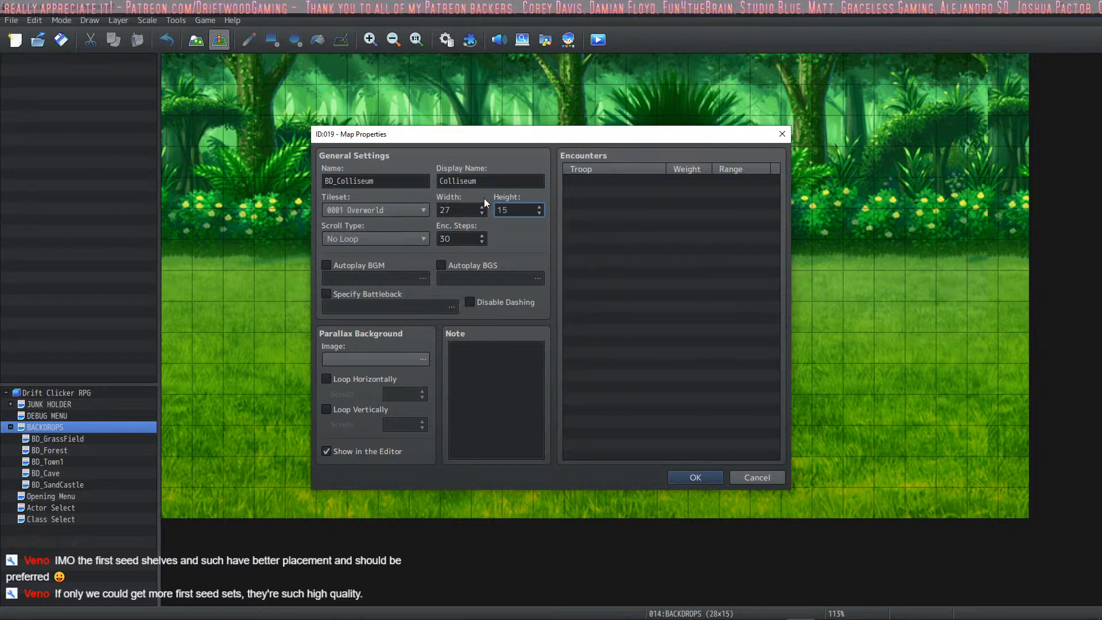
Assign Backdrop_Colleseum as the new map's parallax background image and create the map
{"action": "left_click", "coordinate": [409, 358]}
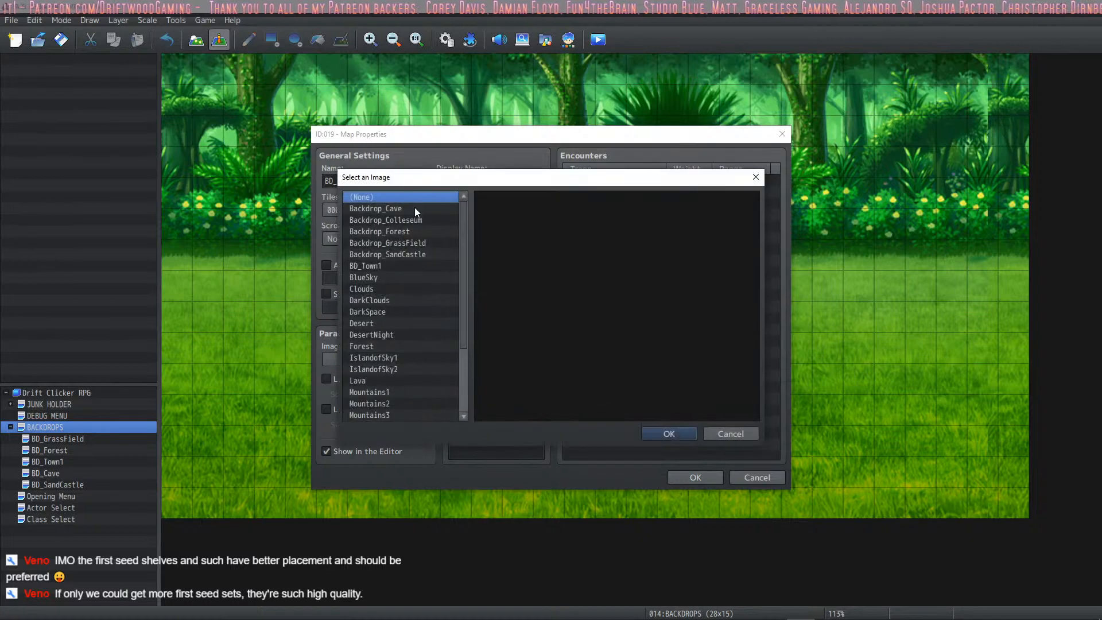
{"action": "left_click", "coordinate": [395, 220]}
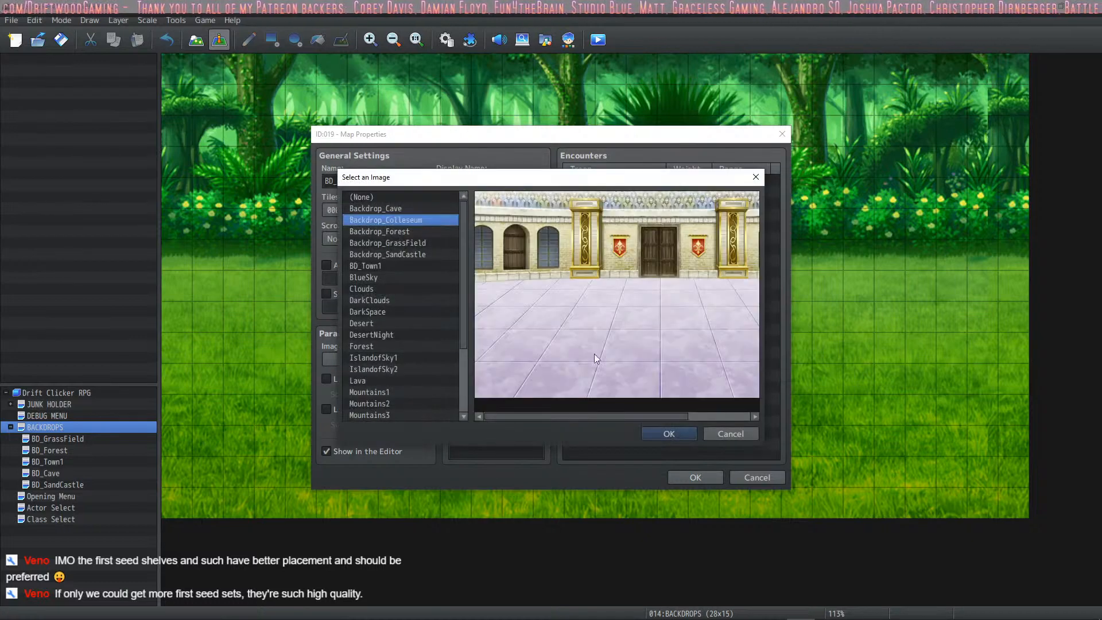
{"action": "left_click", "coordinate": [669, 435]}
{"action": "left_click", "coordinate": [686, 476]}
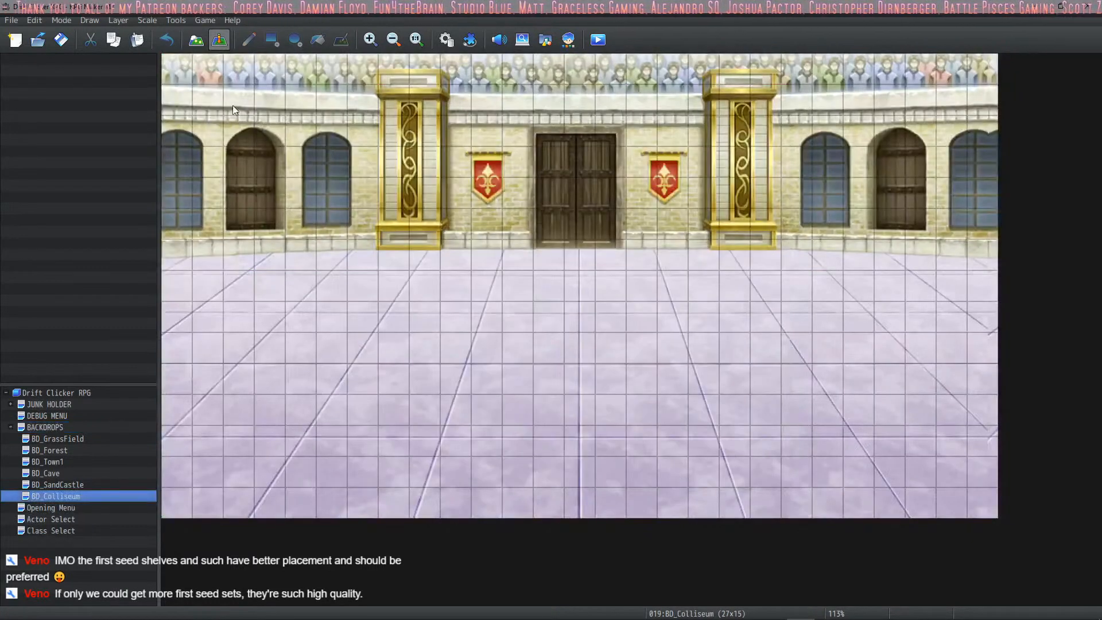
Look through all three pages of available event commands from a new event on the BD_Colliseum map
{"action": "left_click", "coordinate": [196, 39]}
{"action": "left_click", "coordinate": [221, 41]}
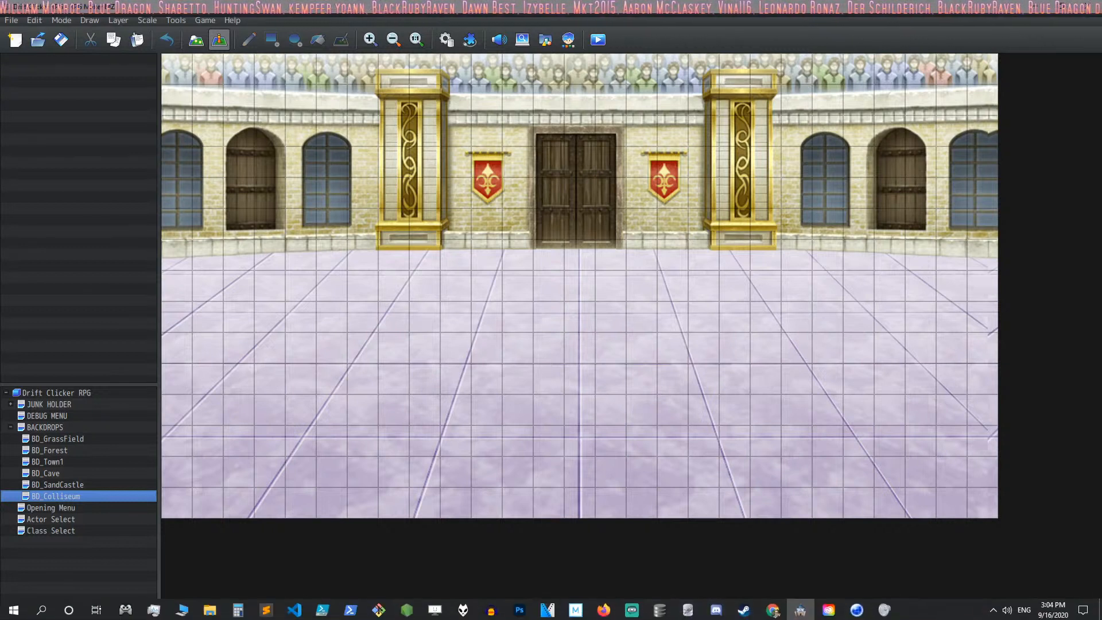
{"action": "right_click", "coordinate": [439, 291]}
{"action": "left_click", "coordinate": [469, 311]}
{"action": "double_click", "coordinate": [500, 194]}
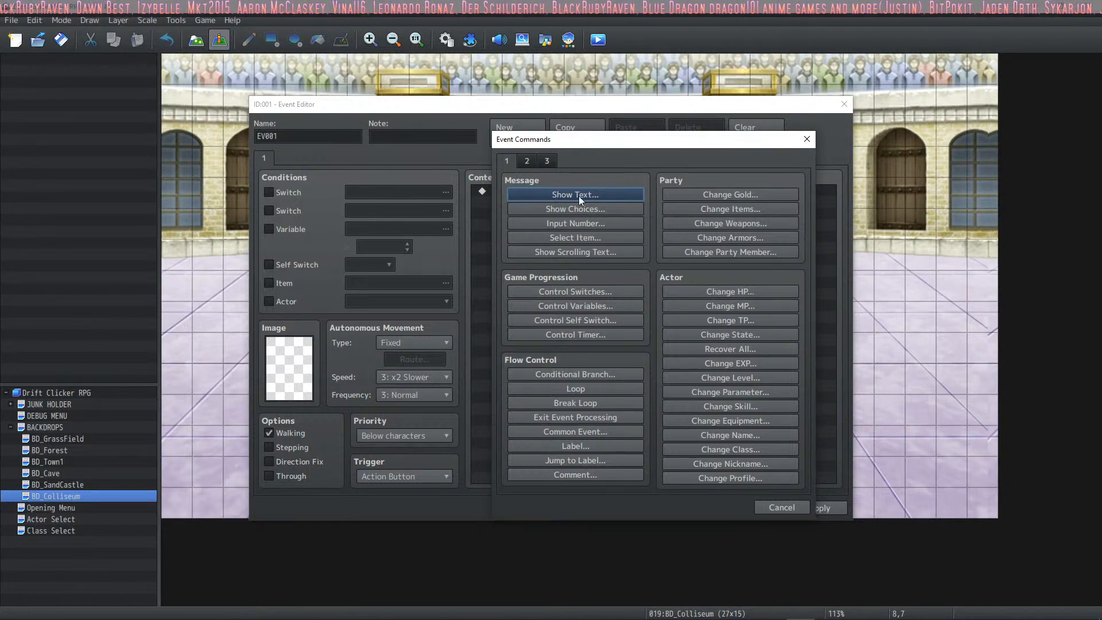
{"action": "left_click", "coordinate": [546, 161]}
{"action": "left_click", "coordinate": [547, 161]}
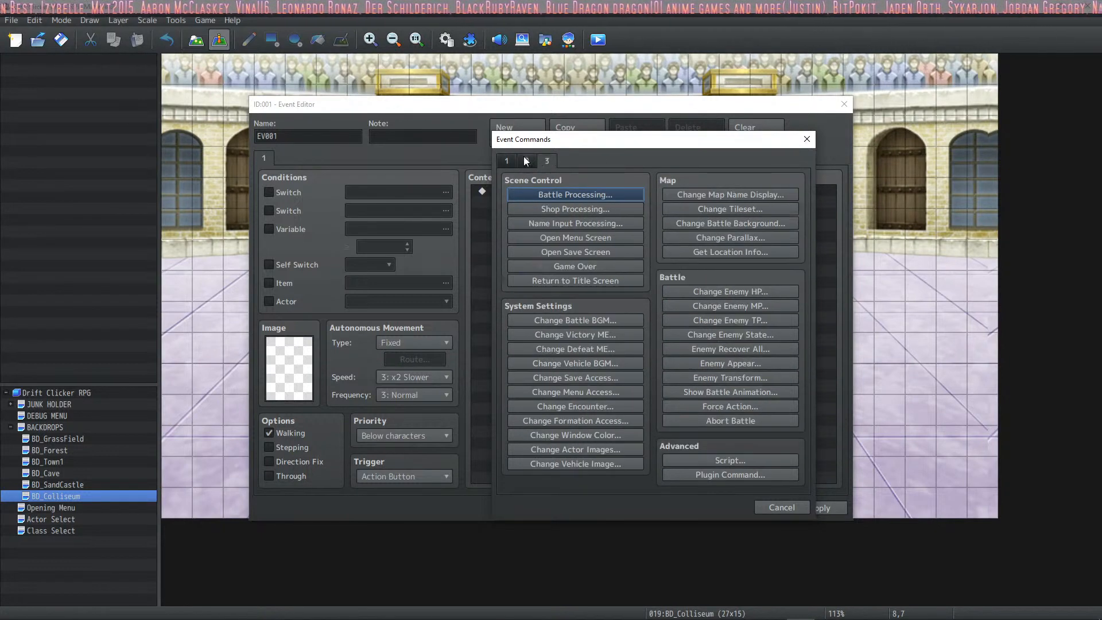
{"action": "left_click", "coordinate": [526, 162]}
{"action": "left_click", "coordinate": [546, 162]}
{"action": "left_click", "coordinate": [526, 164]}
{"action": "left_click", "coordinate": [506, 160]}
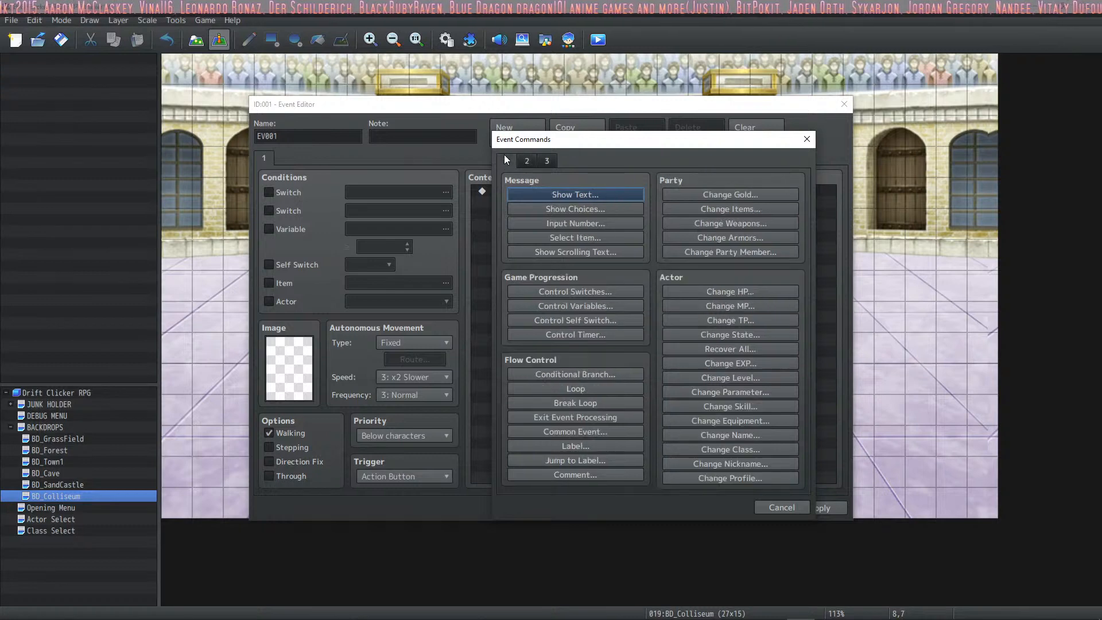
{"action": "left_click", "coordinate": [527, 161]}
{"action": "left_click", "coordinate": [547, 161]}
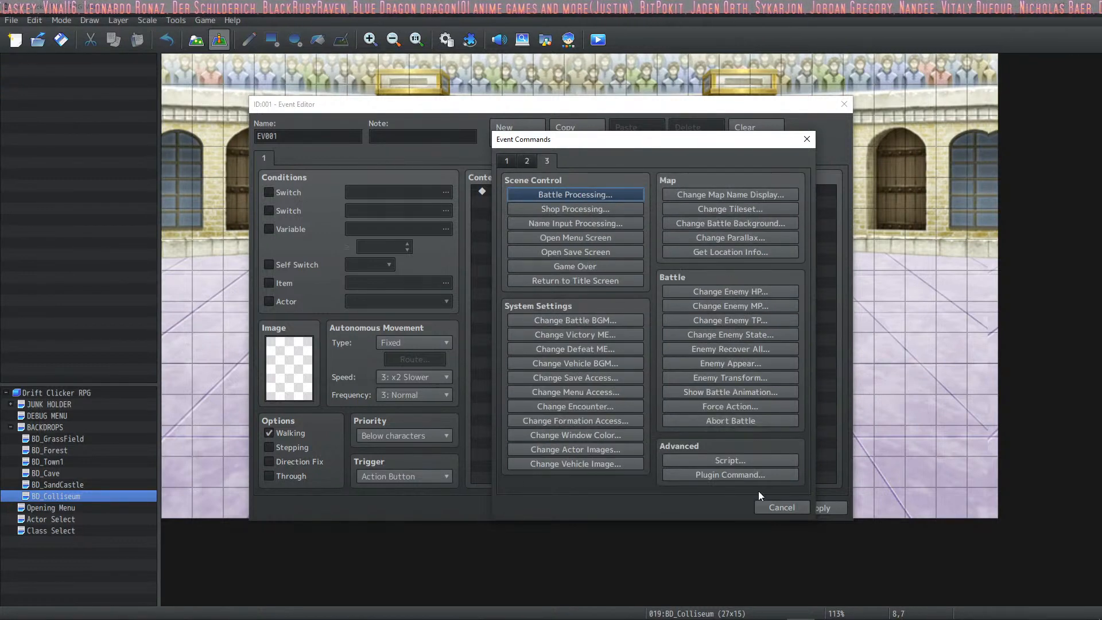
{"action": "left_click", "coordinate": [782, 507]}
{"action": "left_click", "coordinate": [769, 506]}
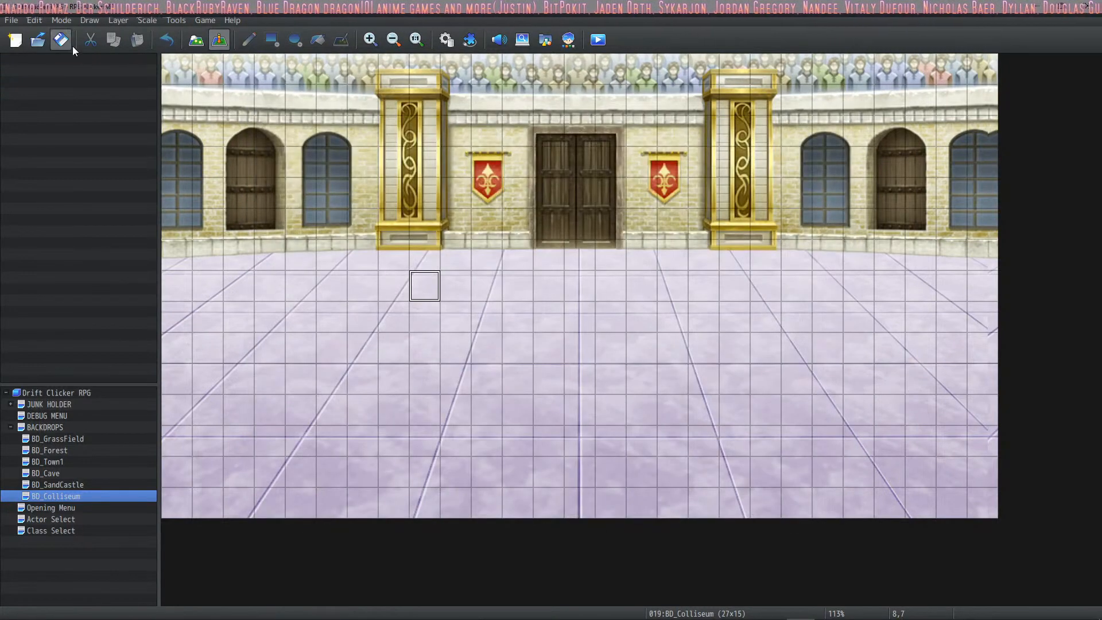
{"action": "double_click", "coordinate": [545, 285]}
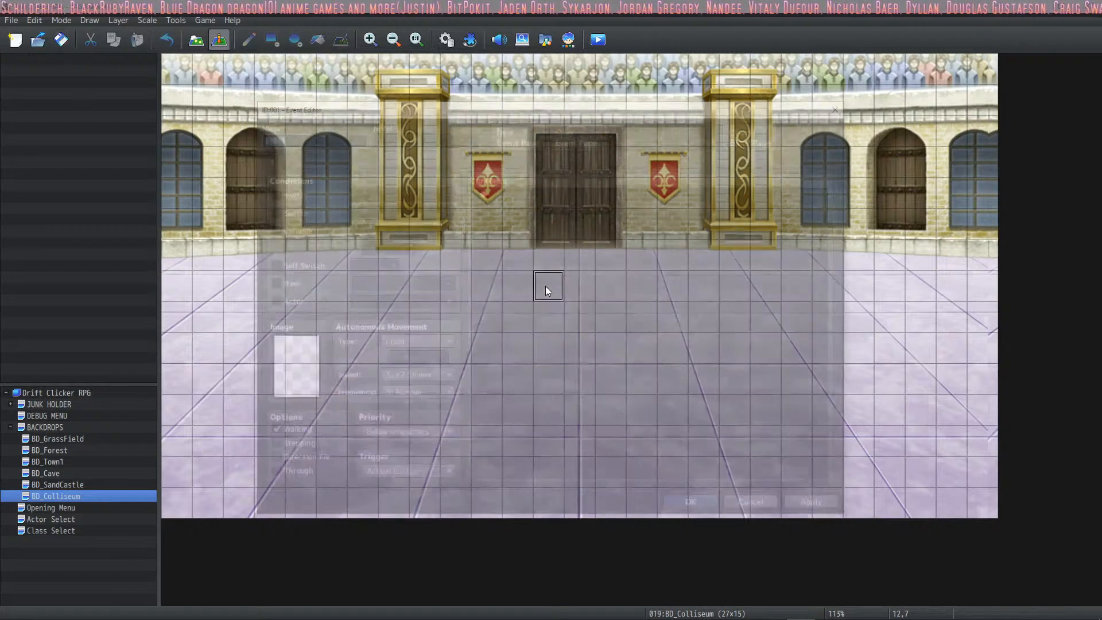
{"action": "double_click", "coordinate": [545, 220]}
{"action": "left_click", "coordinate": [781, 507]}
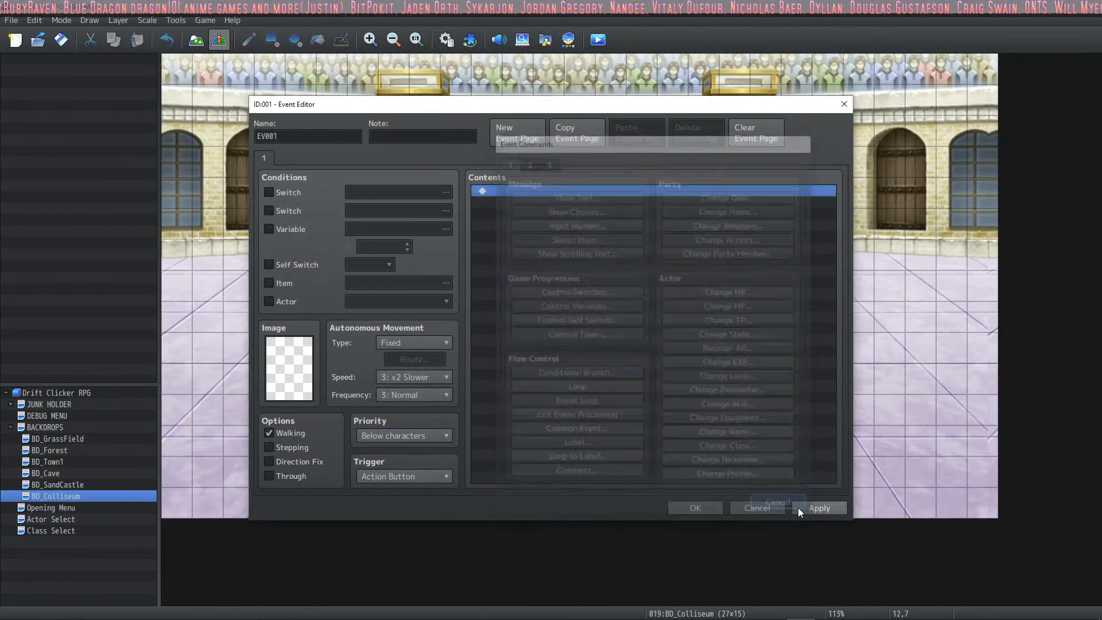
{"action": "left_click", "coordinate": [769, 507]}
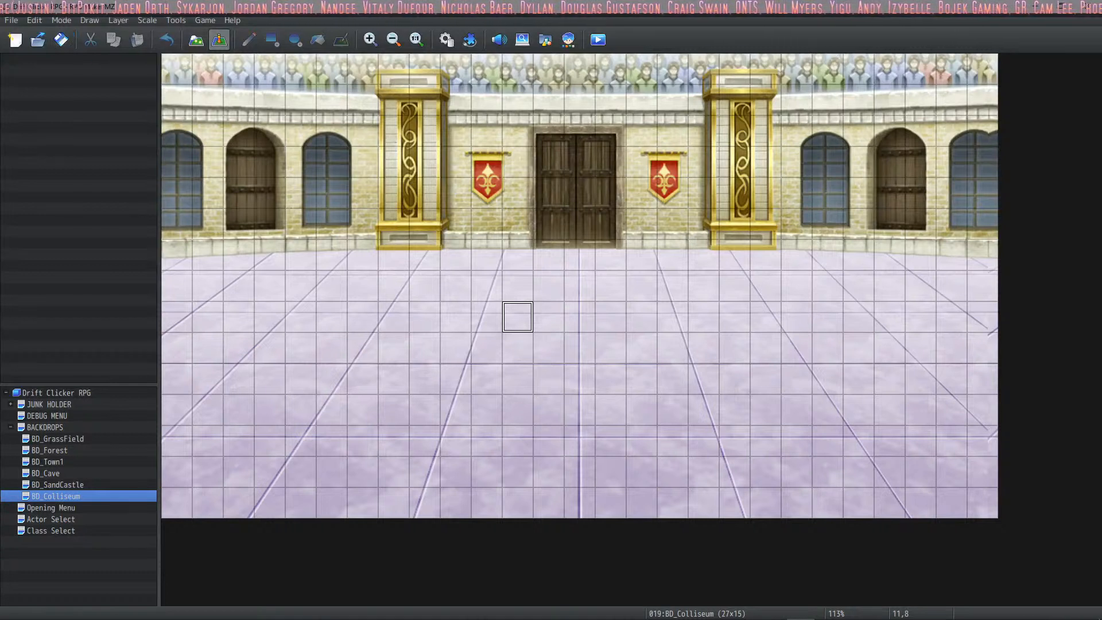
{"action": "mouse_move", "coordinate": [653, 616]}
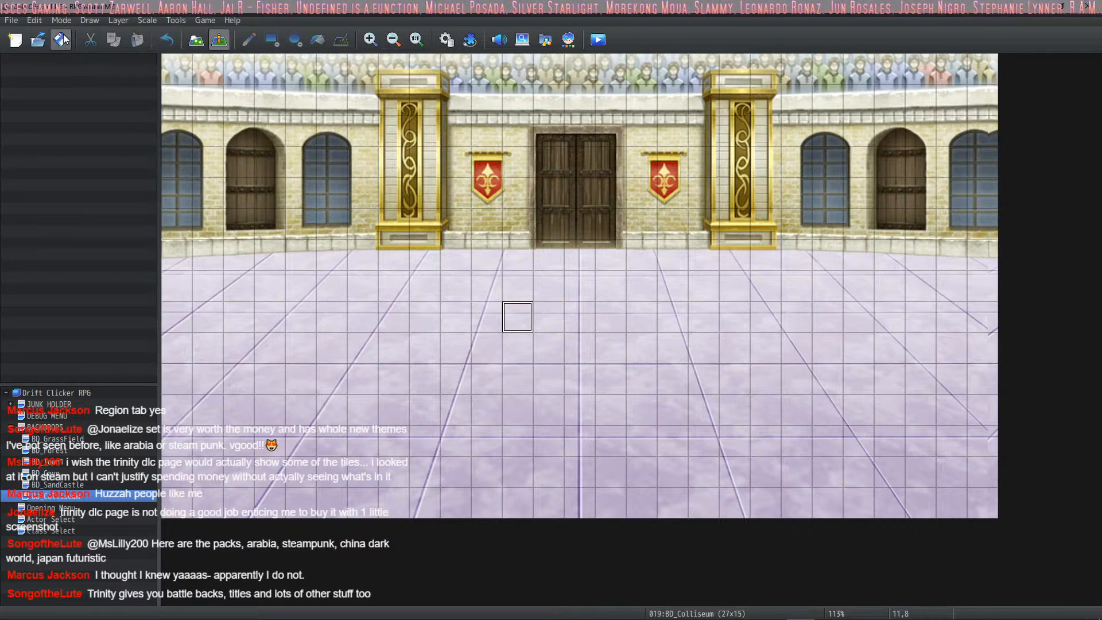
{"action": "mouse_move", "coordinate": [636, 599]}
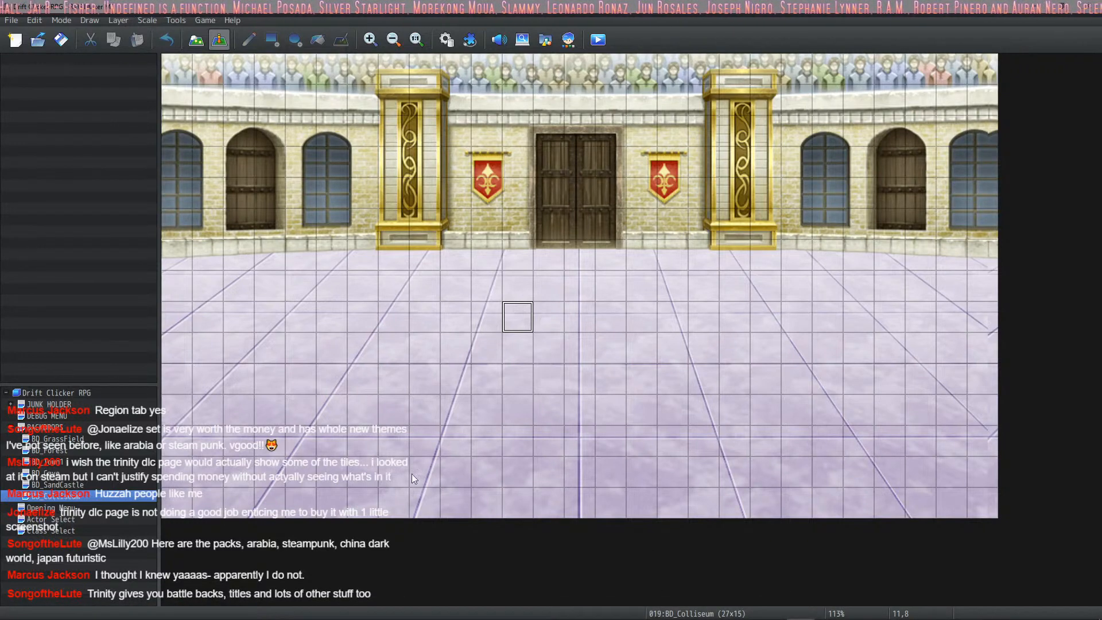
Review the backdrop maps under BACKDROPS one after another, starting with BD_GrassField and BD_Forest
{"action": "left_click", "coordinate": [58, 439]}
{"action": "left_click", "coordinate": [61, 450]}
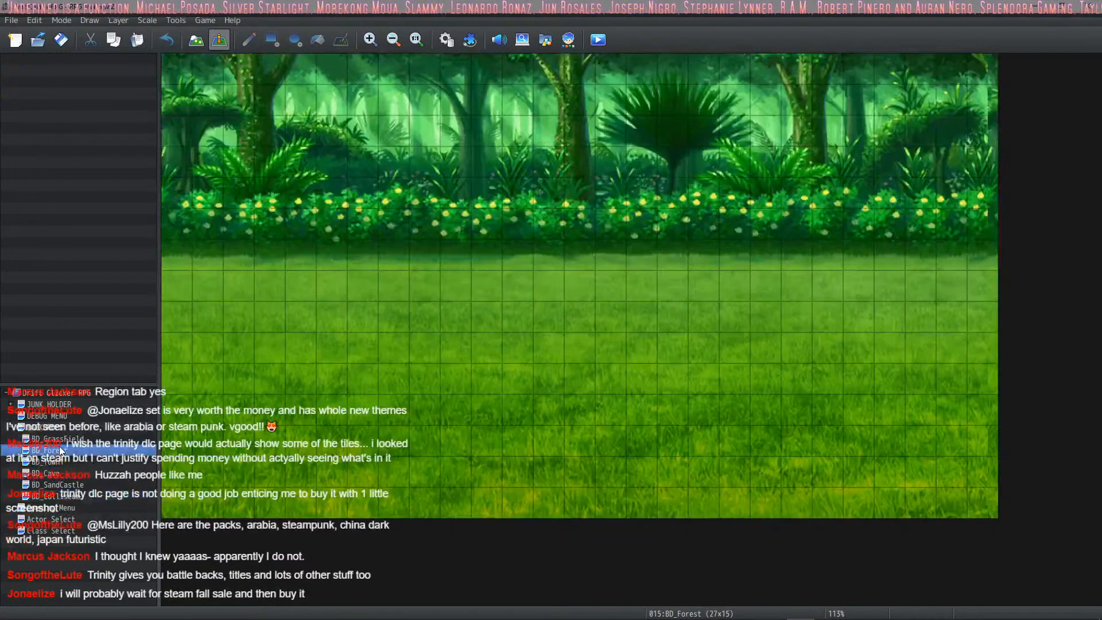
{"action": "key", "text": "Down"}
{"action": "key", "text": "Down"}
{"action": "key", "text": "Down"}
{"action": "key", "text": "Down"}
{"action": "key", "text": "Up"}
{"action": "key", "text": "Up"}
{"action": "key", "text": "Up"}
{"action": "key", "text": "Up"}
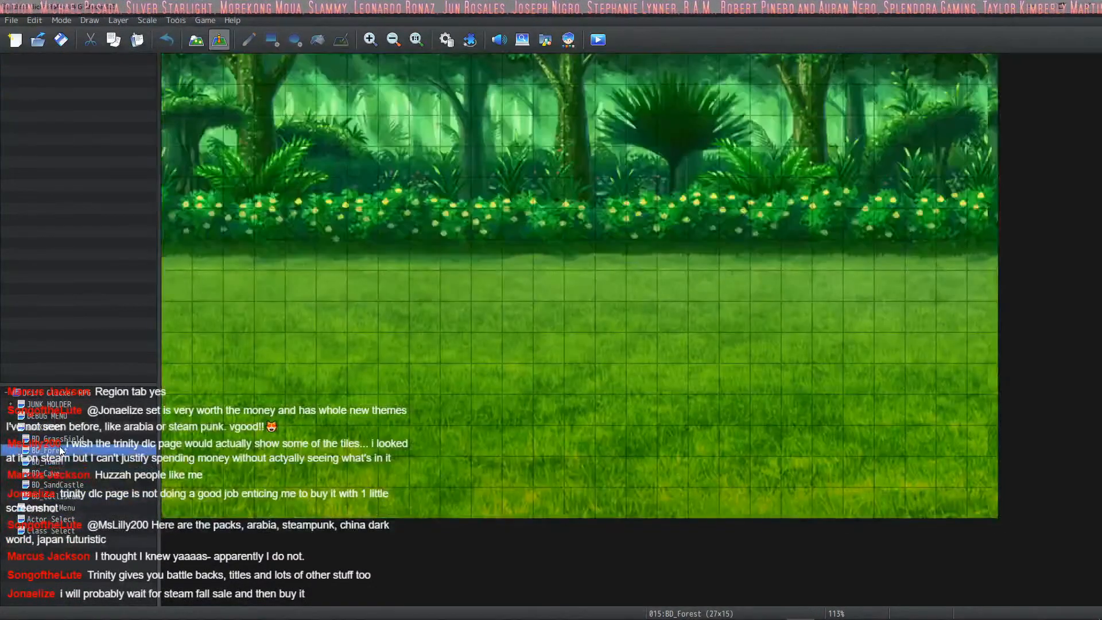
{"action": "key", "text": "Down"}
{"action": "key", "text": "Down"}
{"action": "key", "text": "Down"}
{"action": "key", "text": "Down"}
{"action": "key", "text": "Up"}
{"action": "key", "text": "Up"}
{"action": "key", "text": "Up"}
{"action": "key", "text": "Up"}
{"action": "key", "text": "Up"}
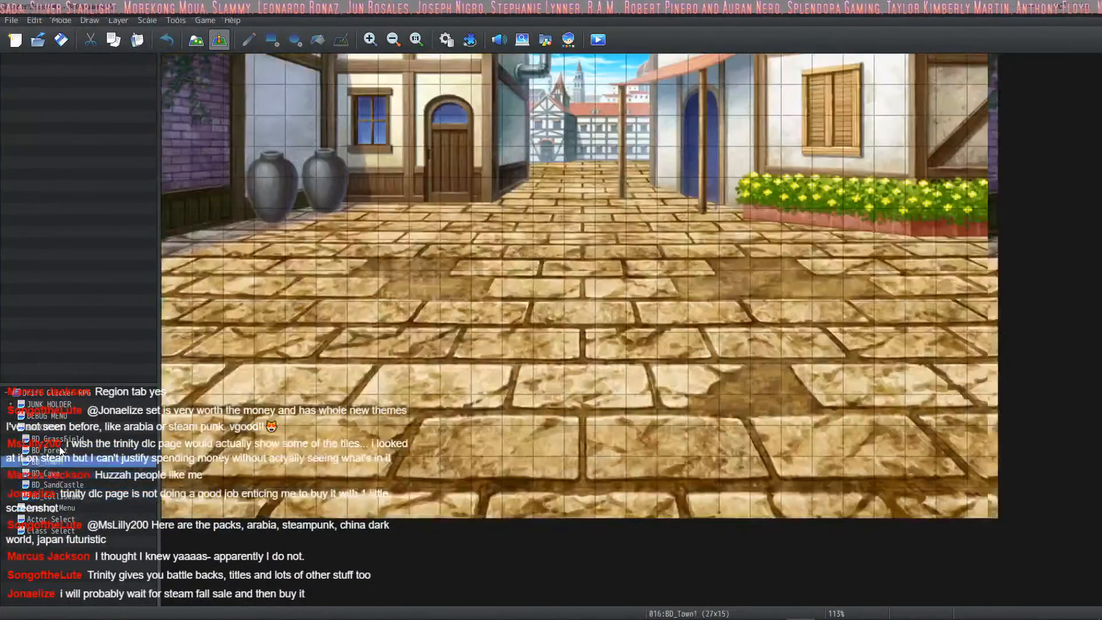
Create an event at tile 1,1 of the BD_Town1 map with the Autorun trigger and open its event command list
{"action": "key", "text": "Down"}
{"action": "key", "text": "Down"}
{"action": "key", "text": "Down"}
{"action": "key", "text": "Up"}
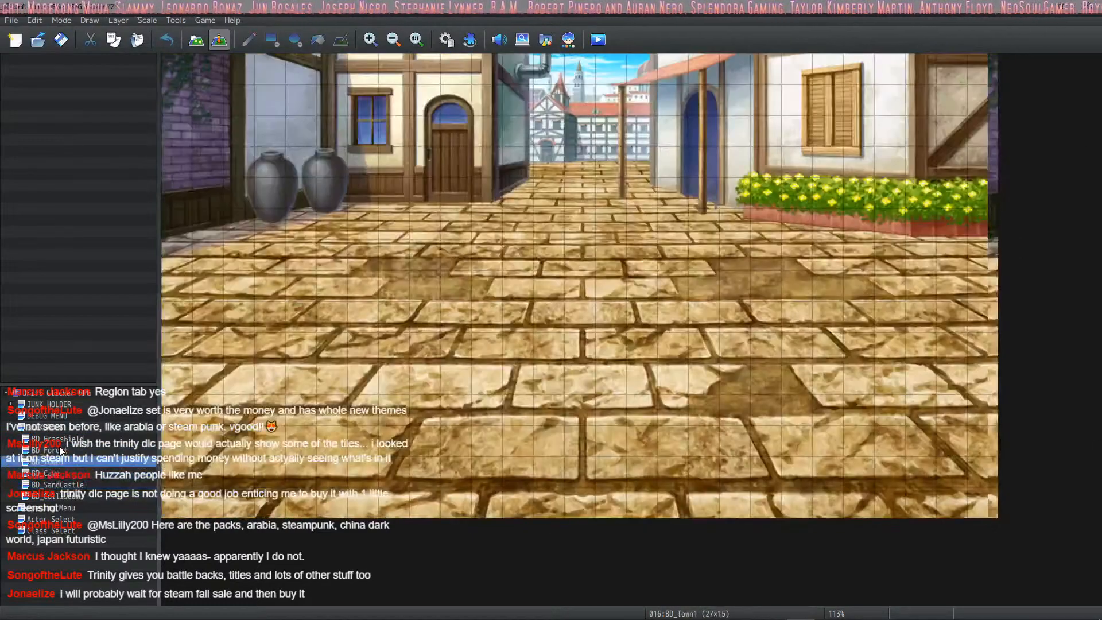
{"action": "double_click", "coordinate": [207, 102]}
{"action": "left_click", "coordinate": [421, 476]}
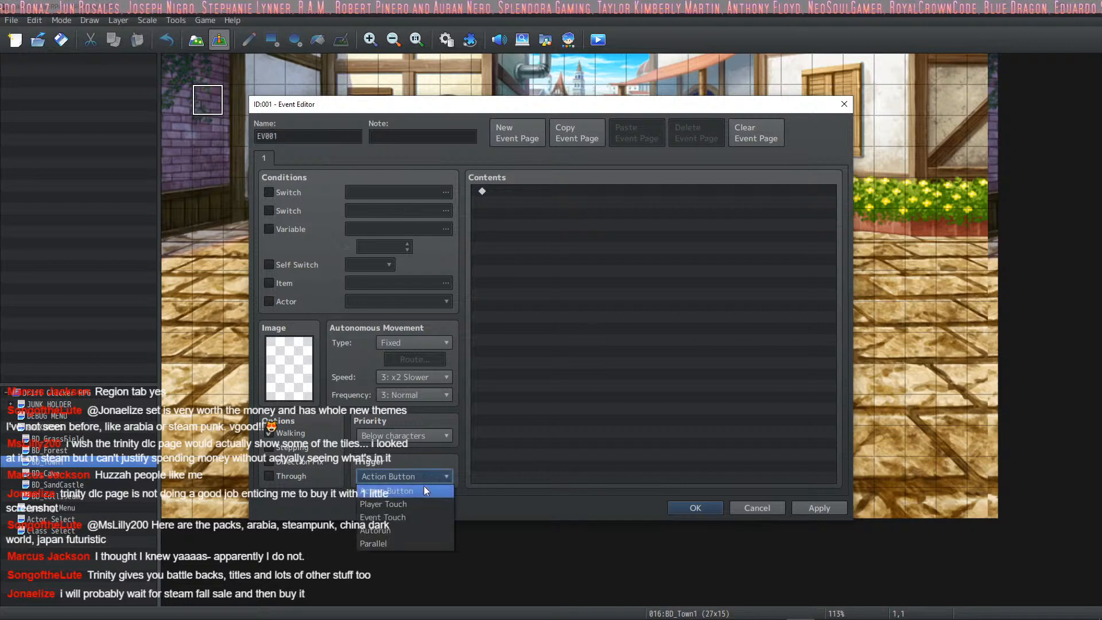
{"action": "left_click", "coordinate": [401, 533]}
{"action": "double_click", "coordinate": [476, 425]}
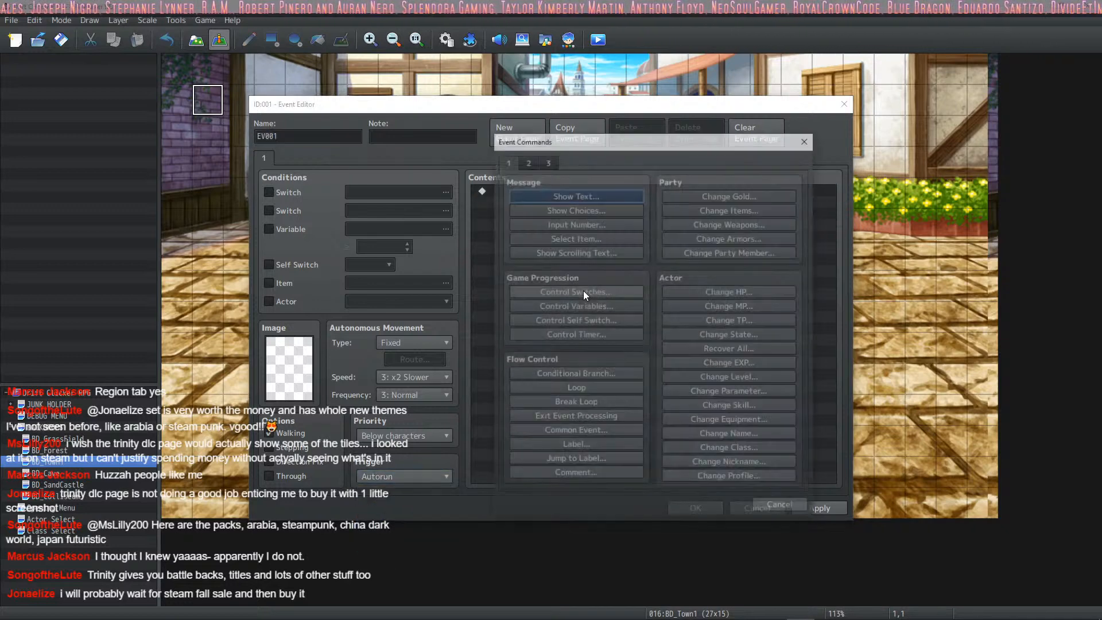
{"action": "left_click", "coordinate": [565, 194]}
{"action": "double_click", "coordinate": [532, 305]}
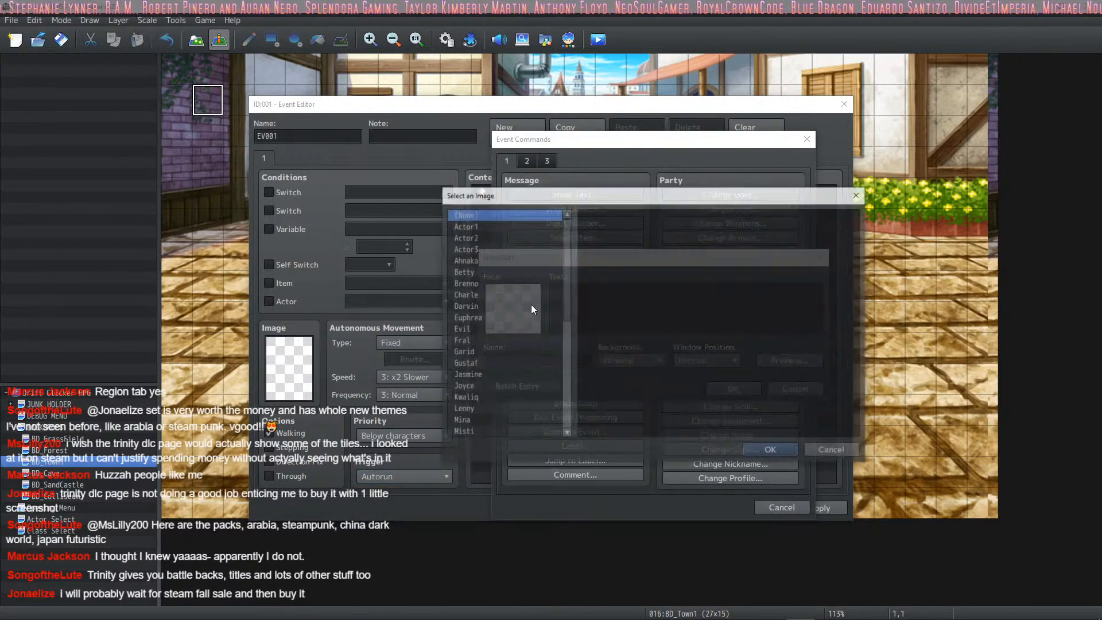
{"action": "left_click", "coordinate": [834, 454]}
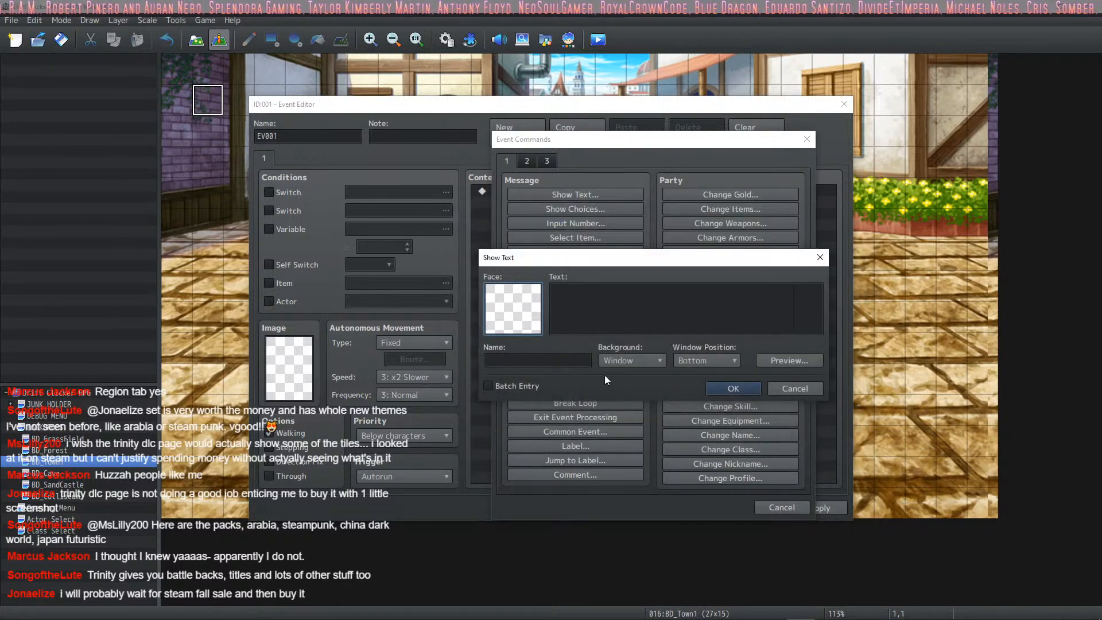
{"action": "left_click", "coordinate": [637, 325]}
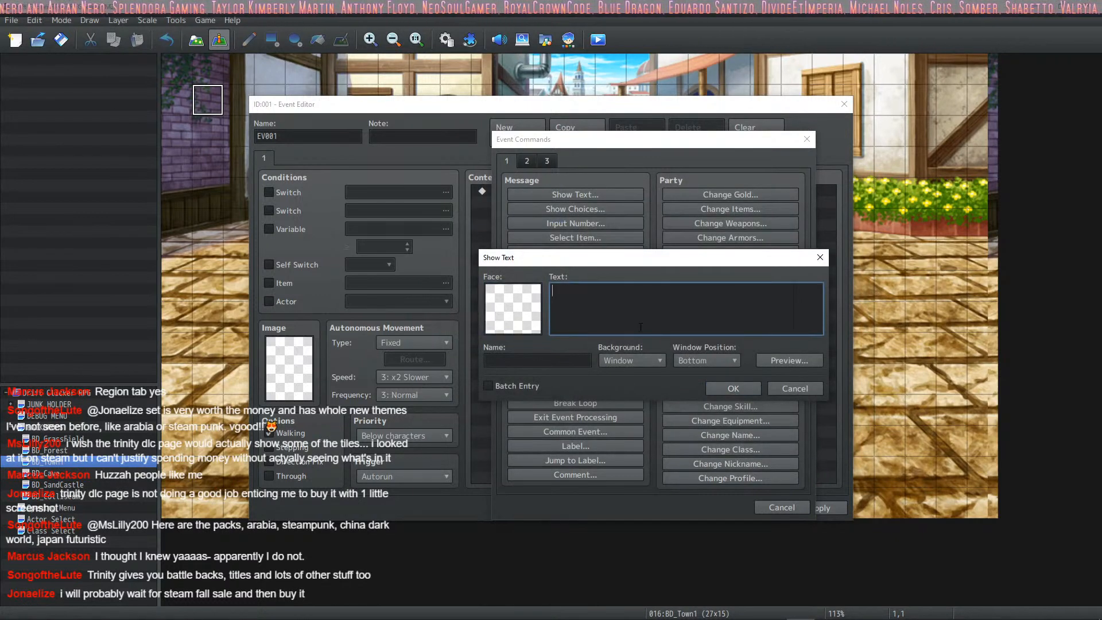
{"action": "left_click", "coordinate": [809, 388]}
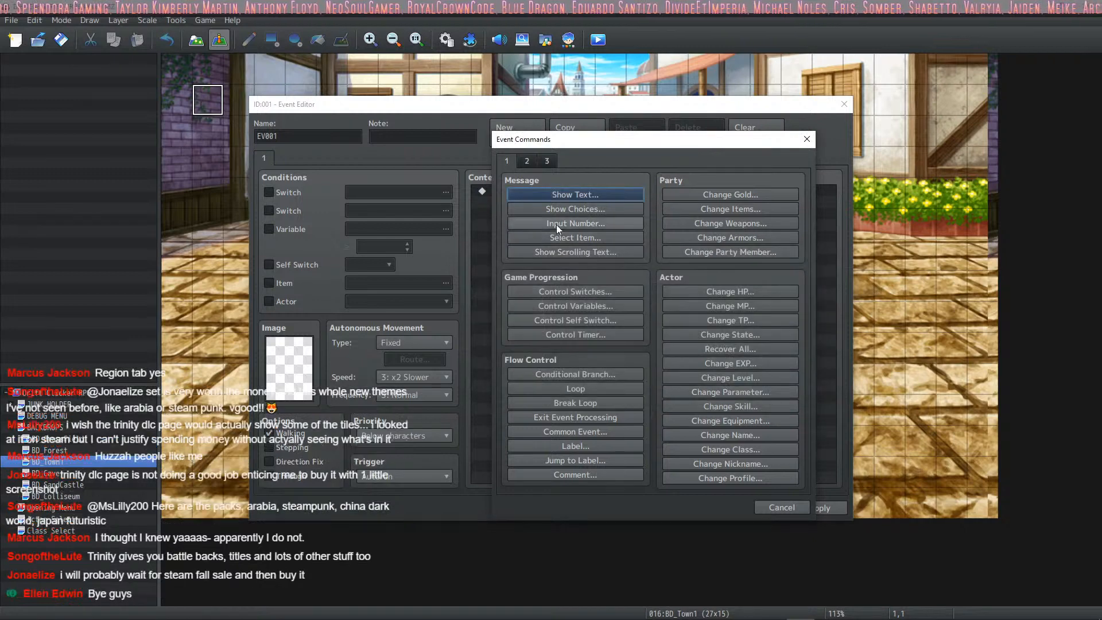
Start a Show Choices command in the town event with "Rest at the inn." as choice #1
{"action": "left_click", "coordinate": [568, 209]}
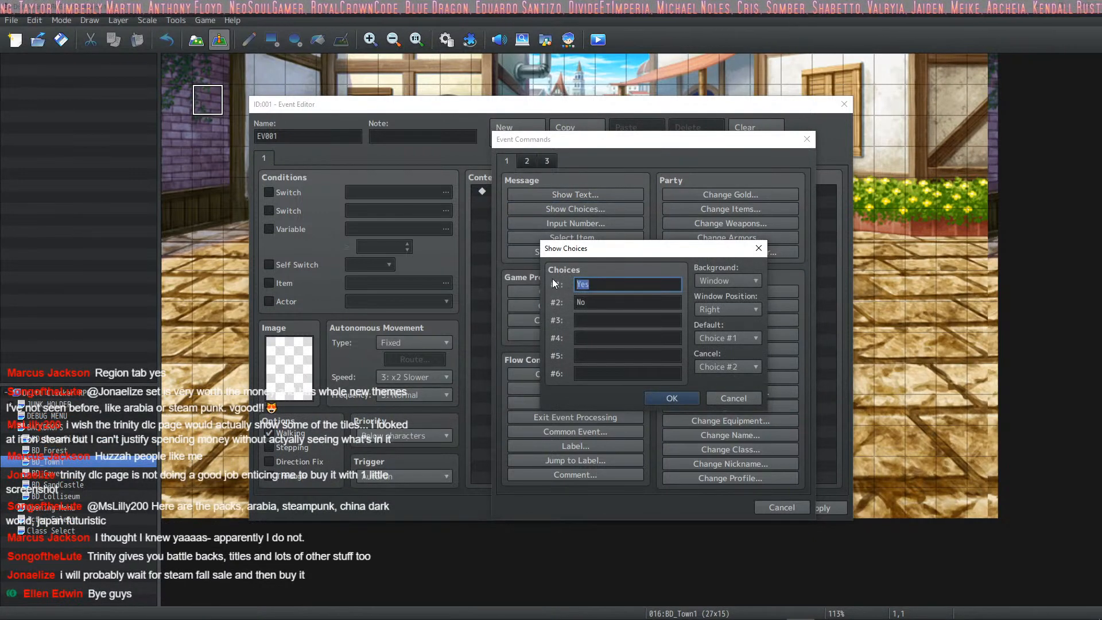
{"action": "type", "text": "Rest at the en"}
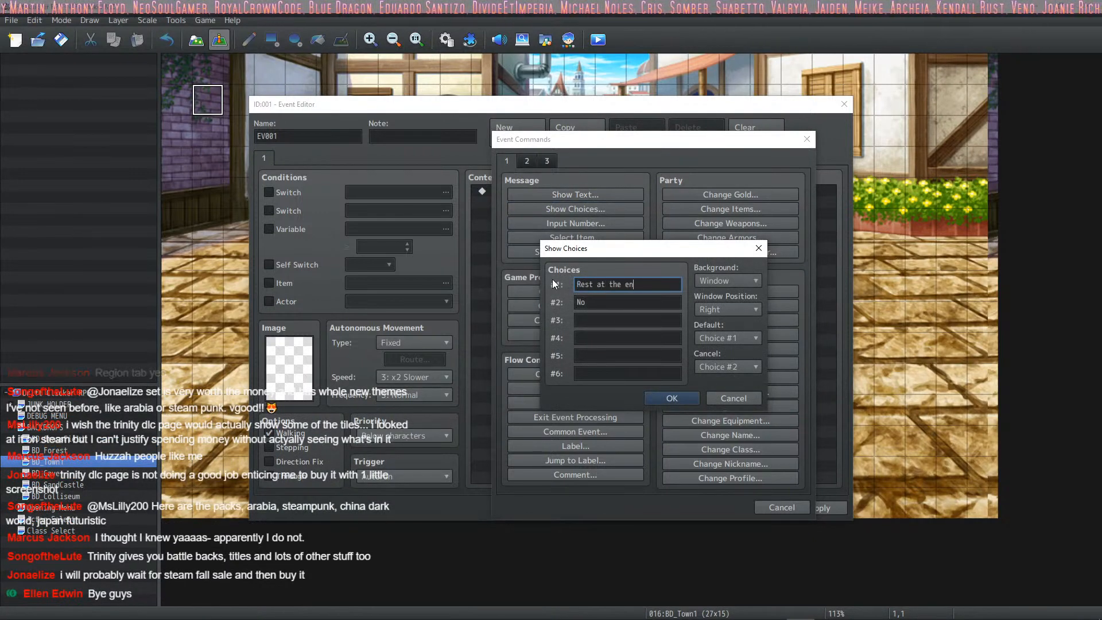
{"action": "key", "text": "BackSpace"}
{"action": "key", "text": "BackSpace"}
{"action": "type", "text": "inn."}
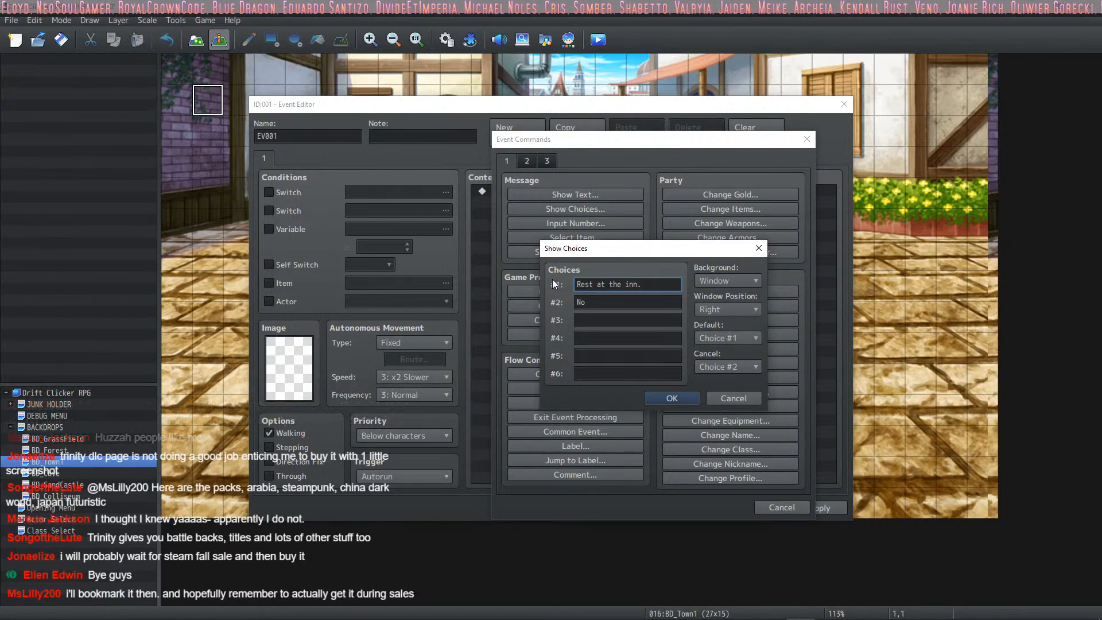
Set choice #2 to "Shop for items." and choice #3 to "Shop for weapons.", and add the Show Choices command to the event
{"action": "key", "text": "Tab"}
{"action": "key", "text": "BackSpace"}
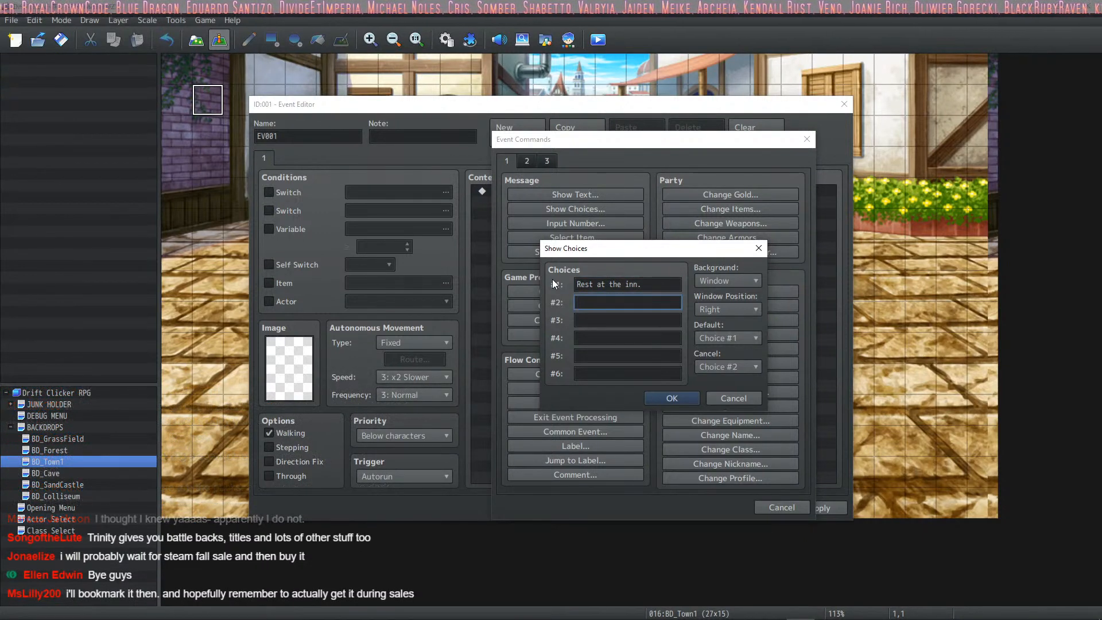
{"action": "type", "text": "Shop for "}
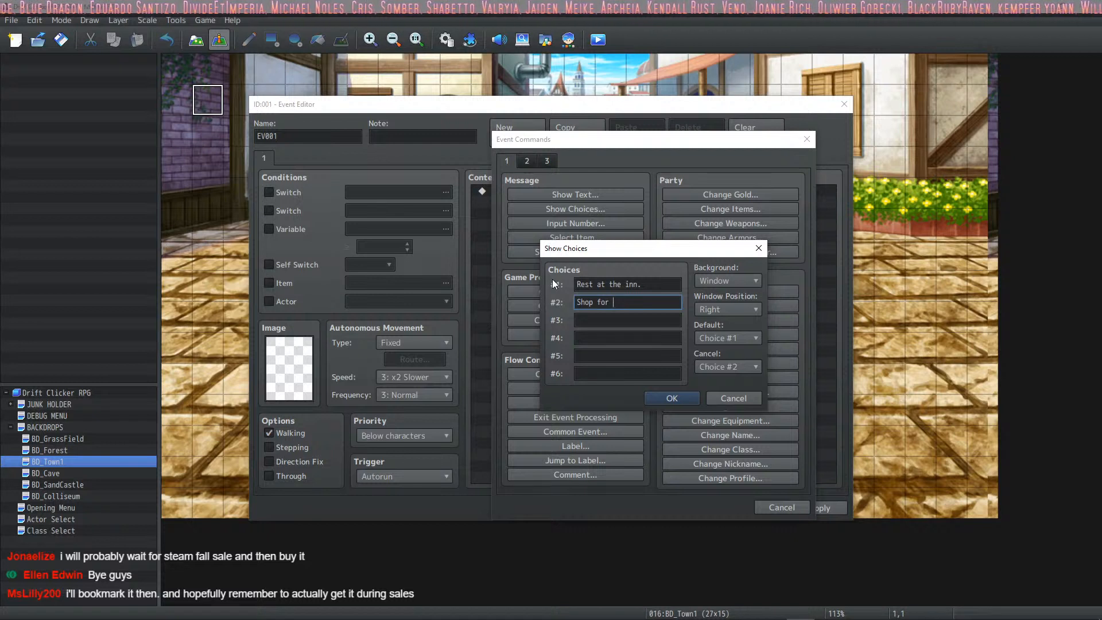
{"action": "type", "text": "items."}
{"action": "key", "text": "Tab"}
{"action": "type", "text": "S"}
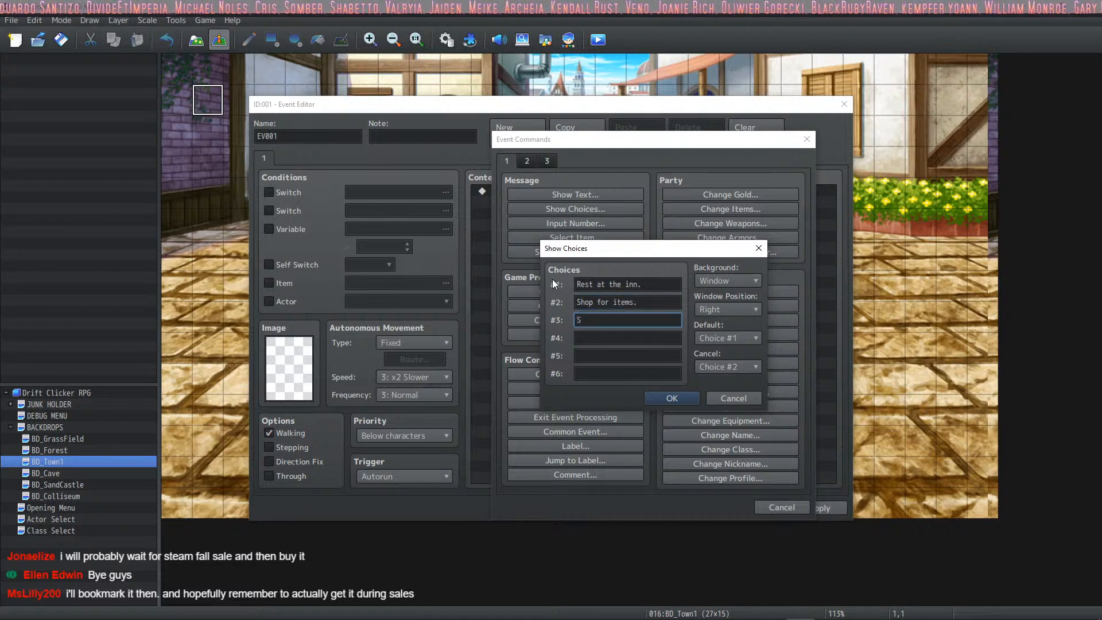
{"action": "type", "text": "hop for weapons."}
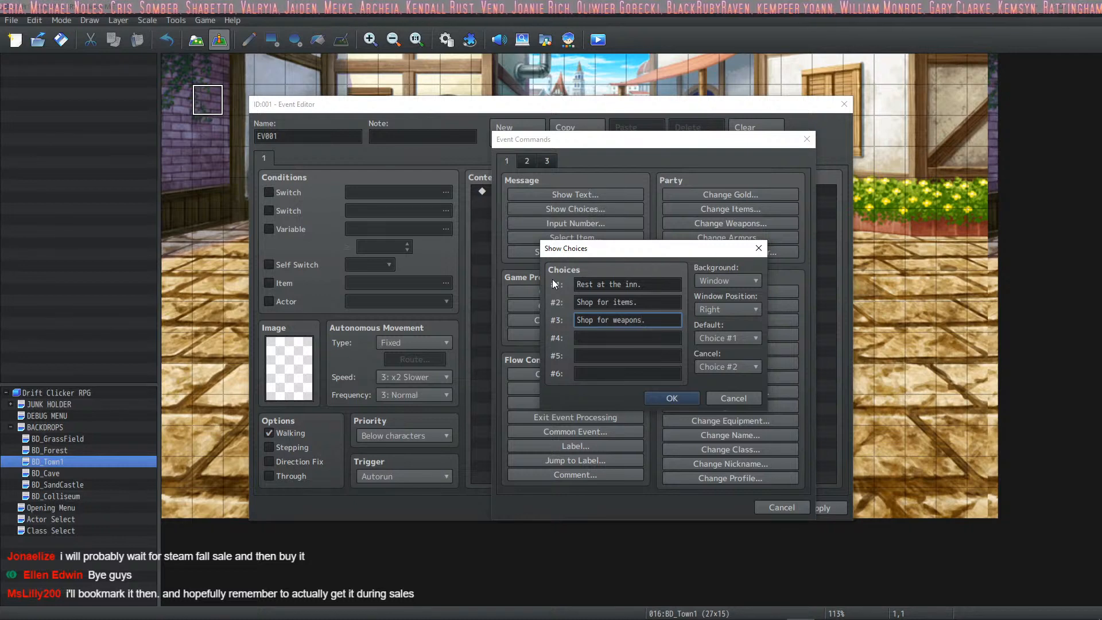
{"action": "key", "text": "Return"}
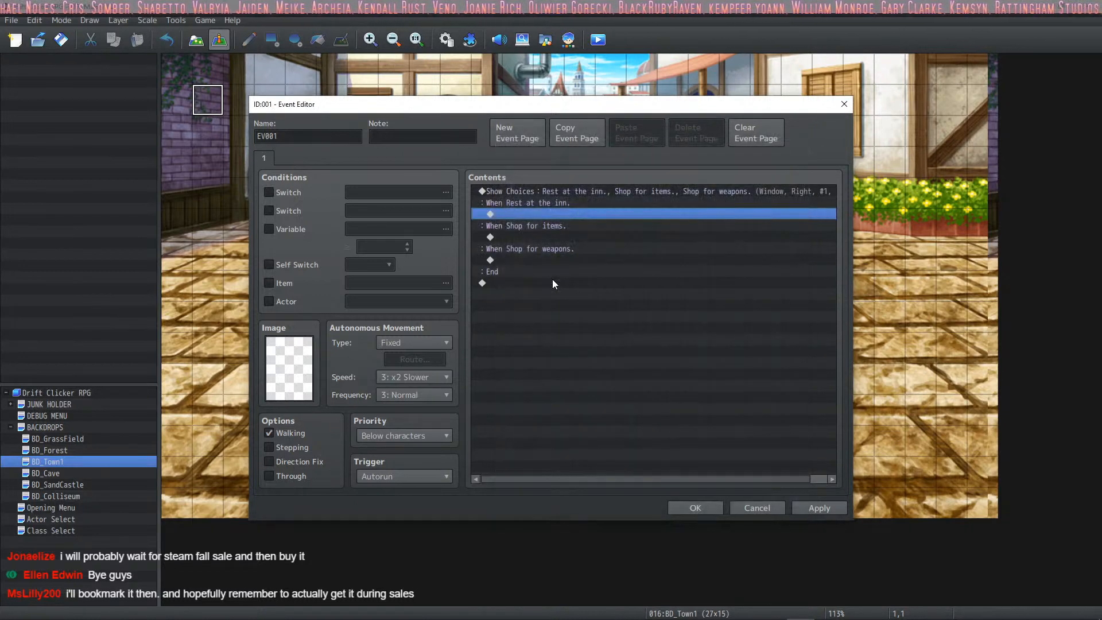
Edit the Show Choices command to add "Shop for armors." as choice #4
{"action": "double_click", "coordinate": [595, 191]}
{"action": "left_click", "coordinate": [639, 339]}
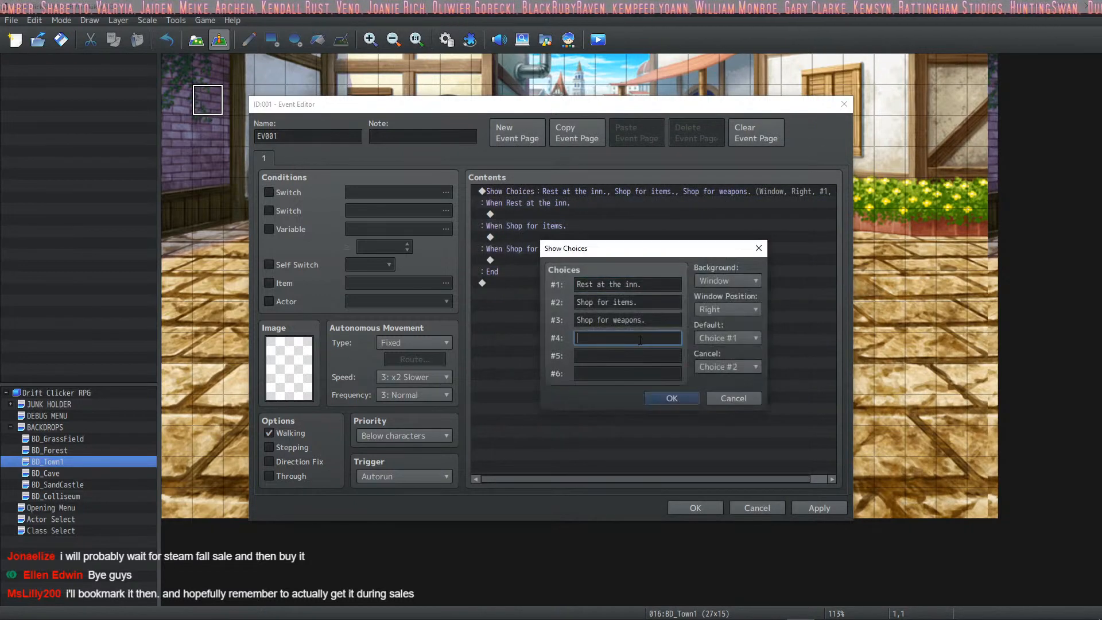
{"action": "type", "text": "Sho"}
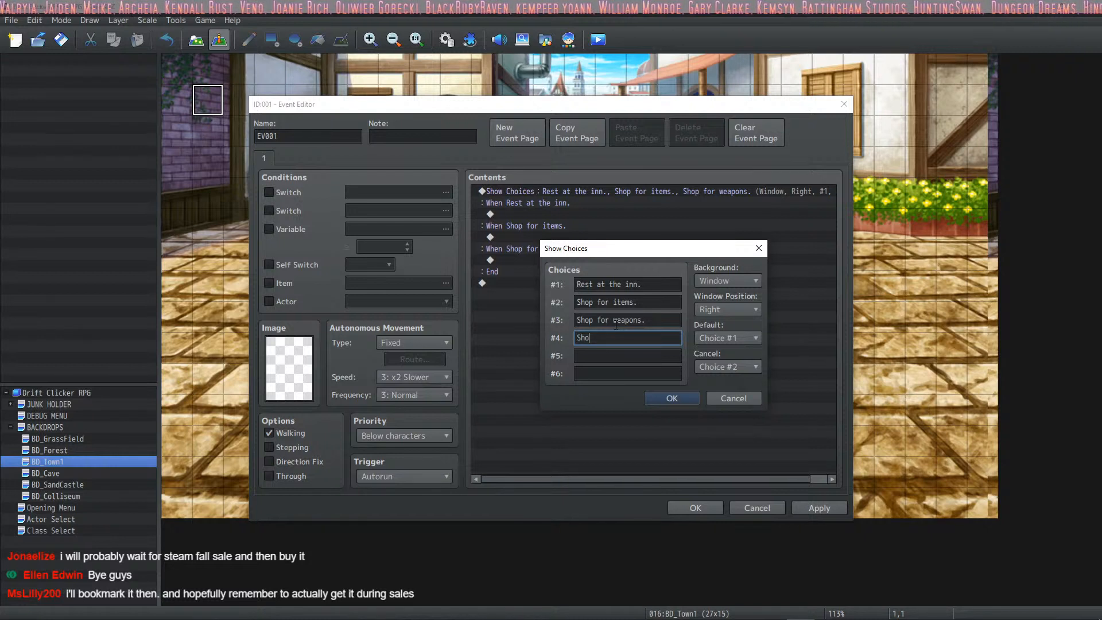
{"action": "type", "text": "p for Armors."}
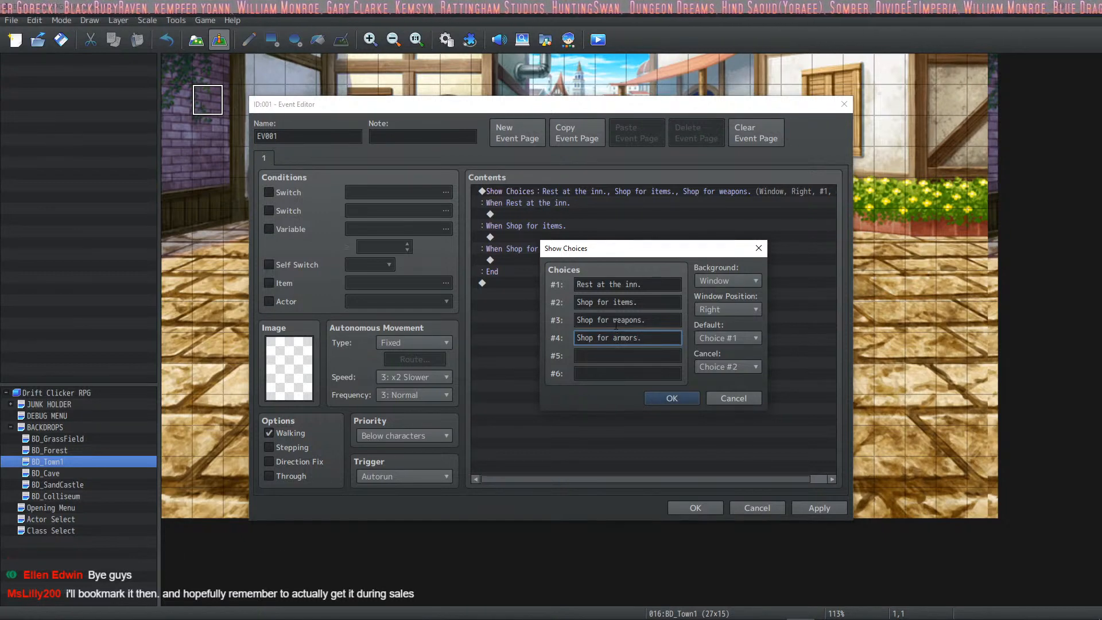
{"action": "key", "text": "Return"}
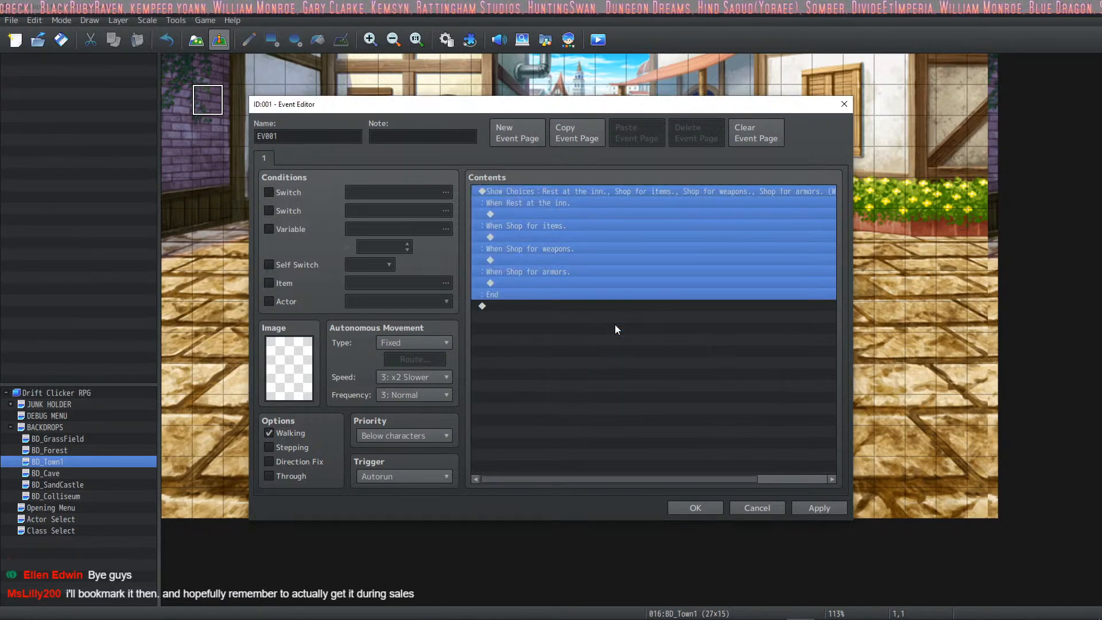
Add "Leave town." as choice #5 of the town event's Show Choices command and set Cancel to Disallow
{"action": "key", "text": "space"}
{"action": "left_click", "coordinate": [629, 372]}
{"action": "left_click", "coordinate": [623, 356]}
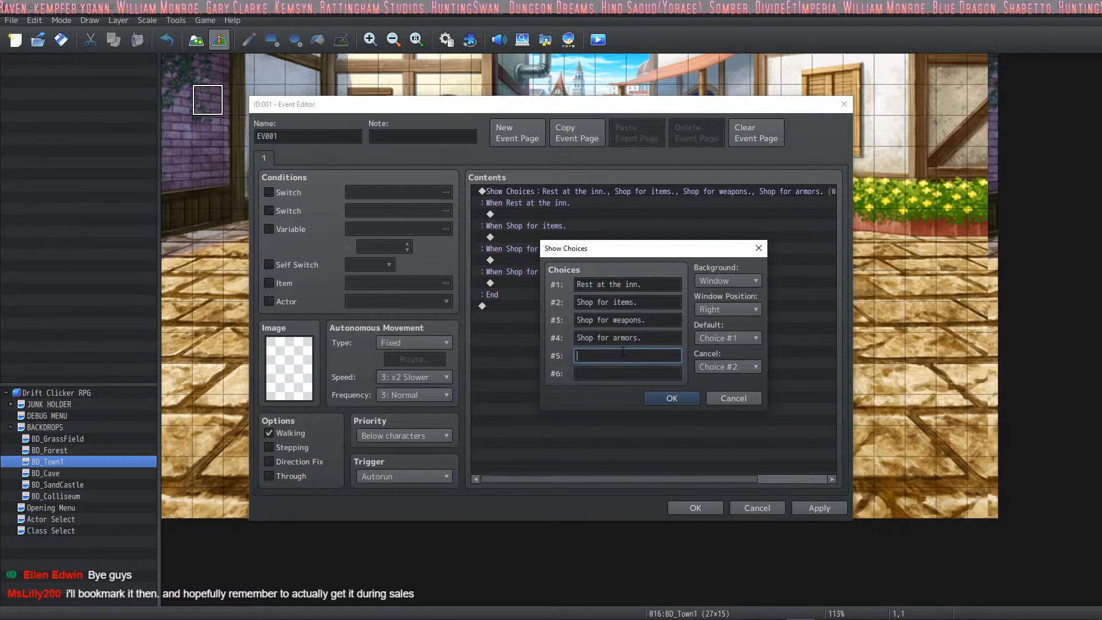
{"action": "type", "text": "Leave town."}
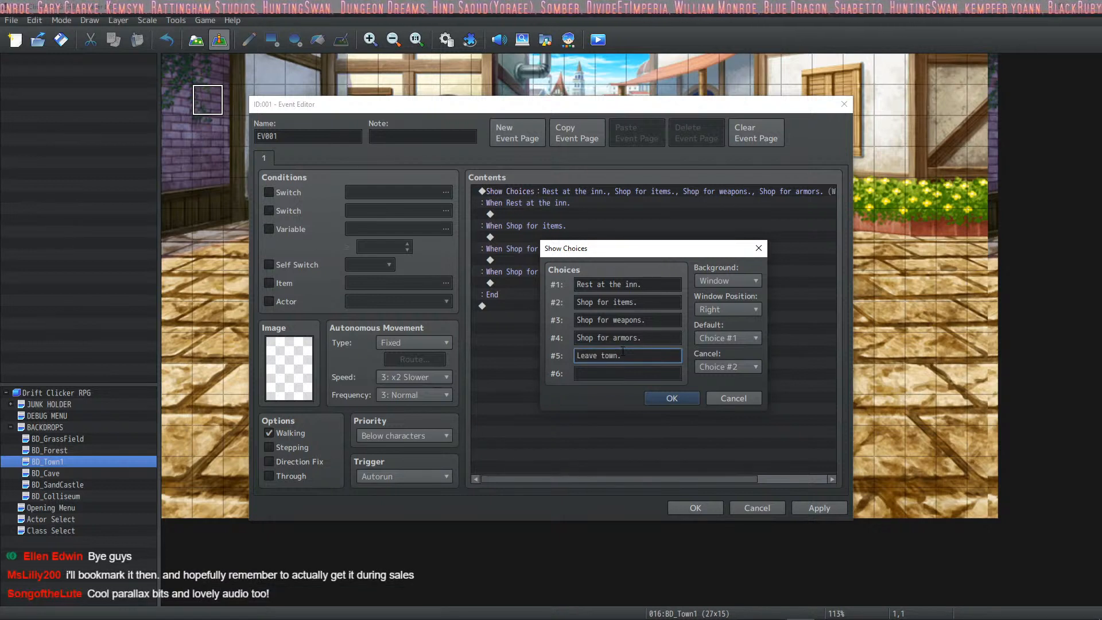
{"action": "left_click", "coordinate": [701, 367]}
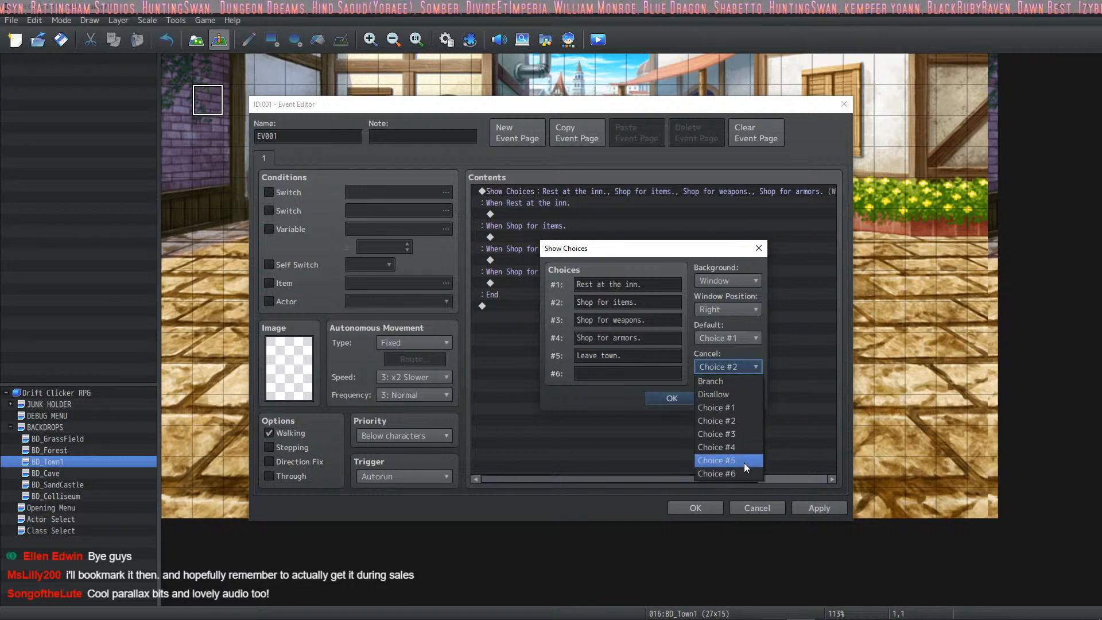
{"action": "left_click", "coordinate": [731, 394]}
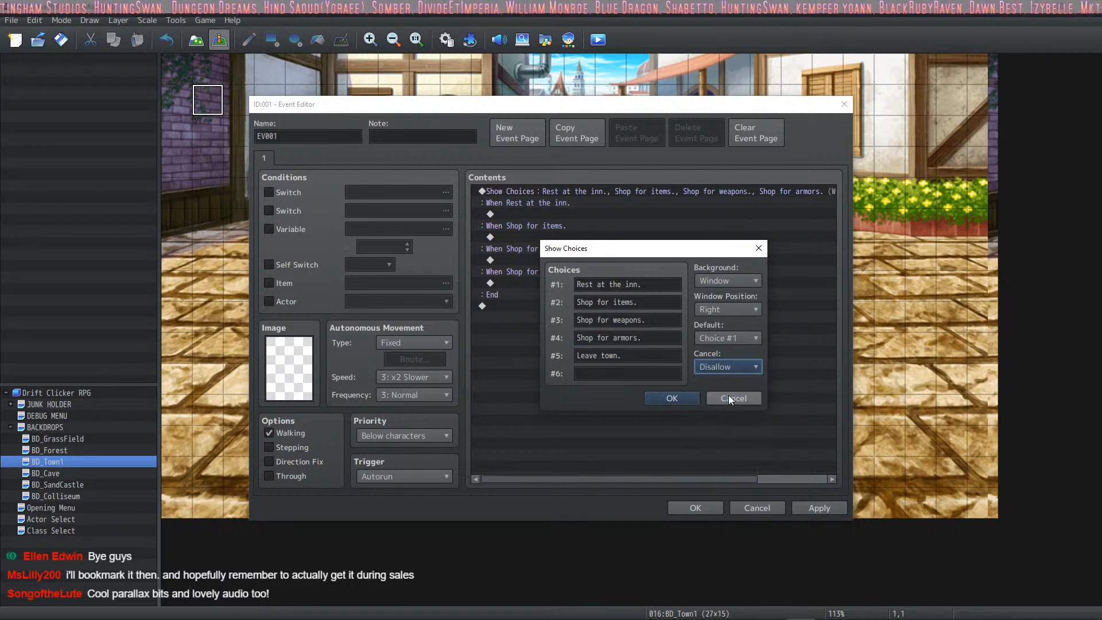
Set the choices' background to Dim and window position to Middle, and save the town event
{"action": "left_click", "coordinate": [731, 281]}
{"action": "left_click", "coordinate": [732, 314]}
{"action": "left_click", "coordinate": [731, 311]}
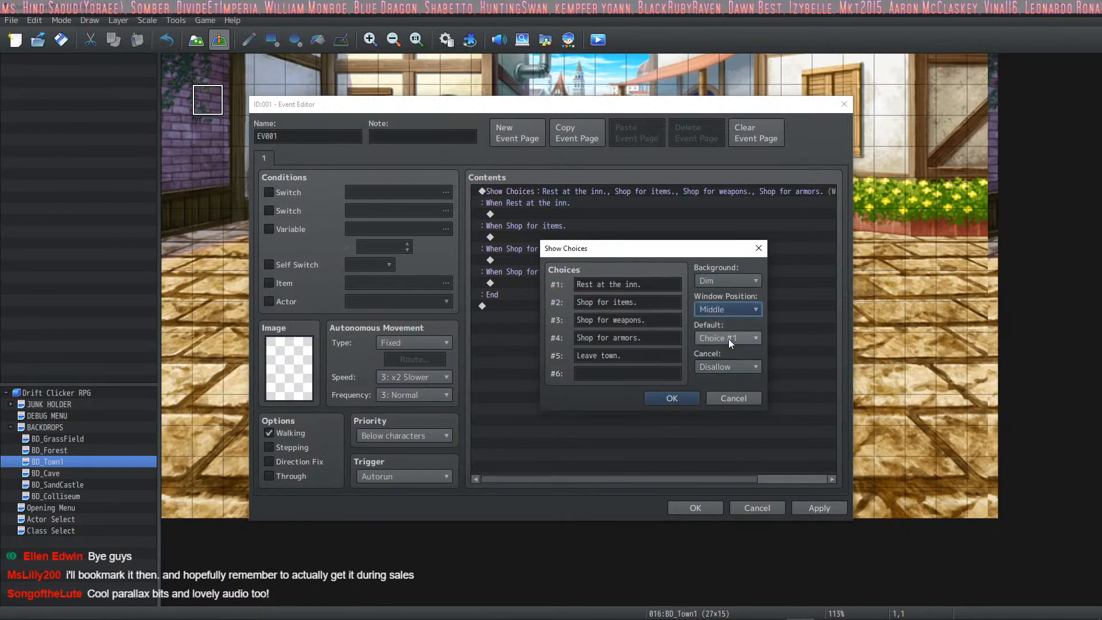
{"action": "left_click", "coordinate": [728, 338]}
{"action": "left_click", "coordinate": [684, 400]}
{"action": "left_click", "coordinate": [815, 504]}
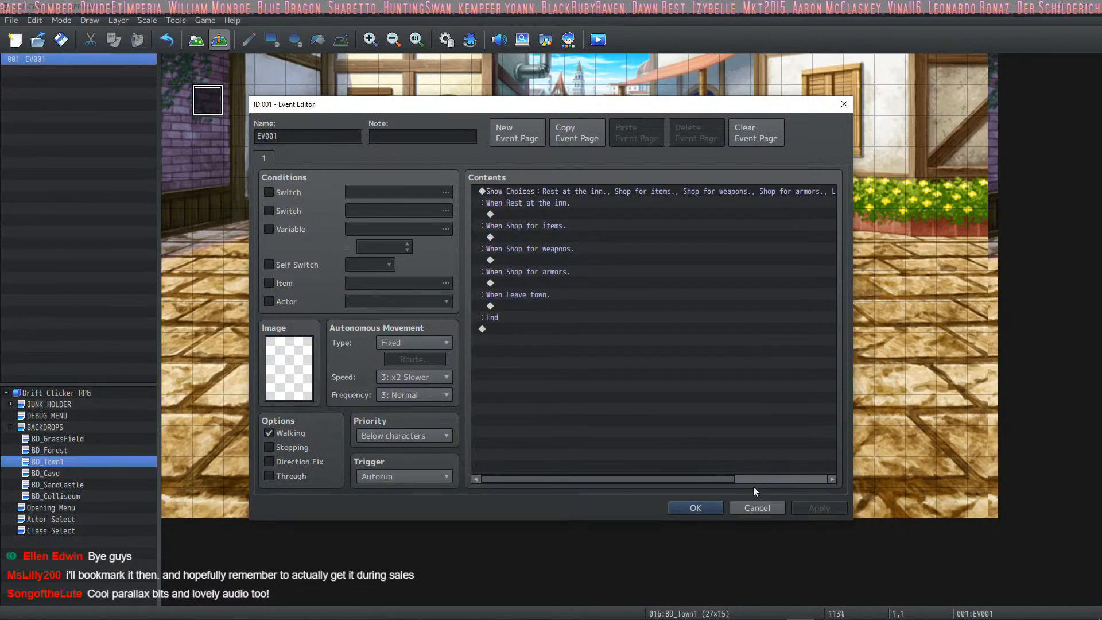
{"action": "left_click", "coordinate": [659, 190]}
{"action": "left_click", "coordinate": [691, 506]}
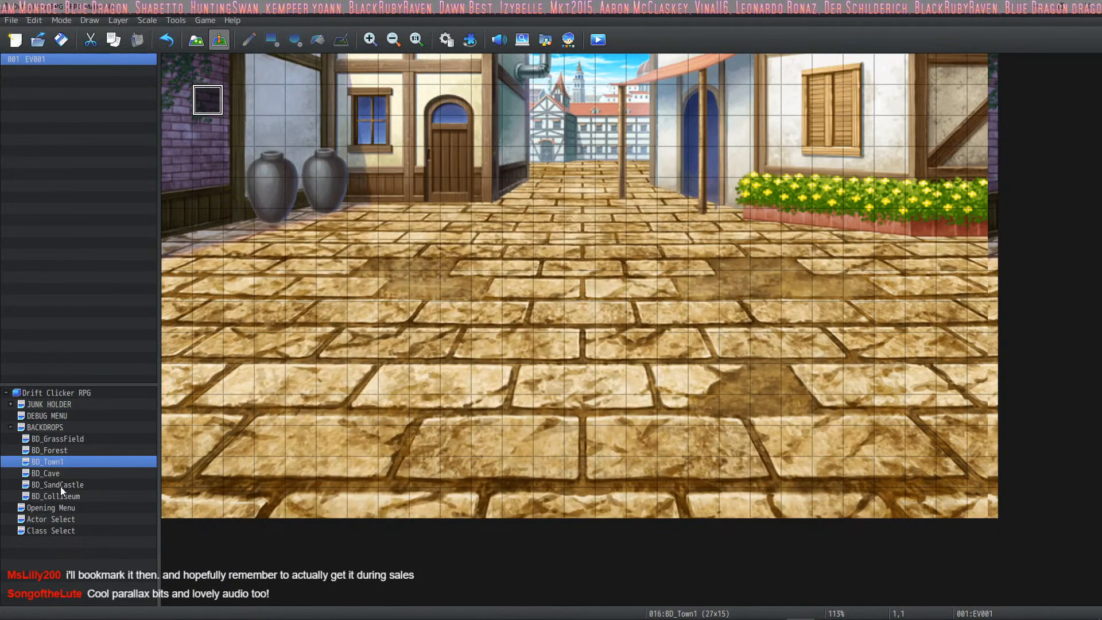
Open the Controller event on the Class Select map
{"action": "left_click", "coordinate": [57, 530]}
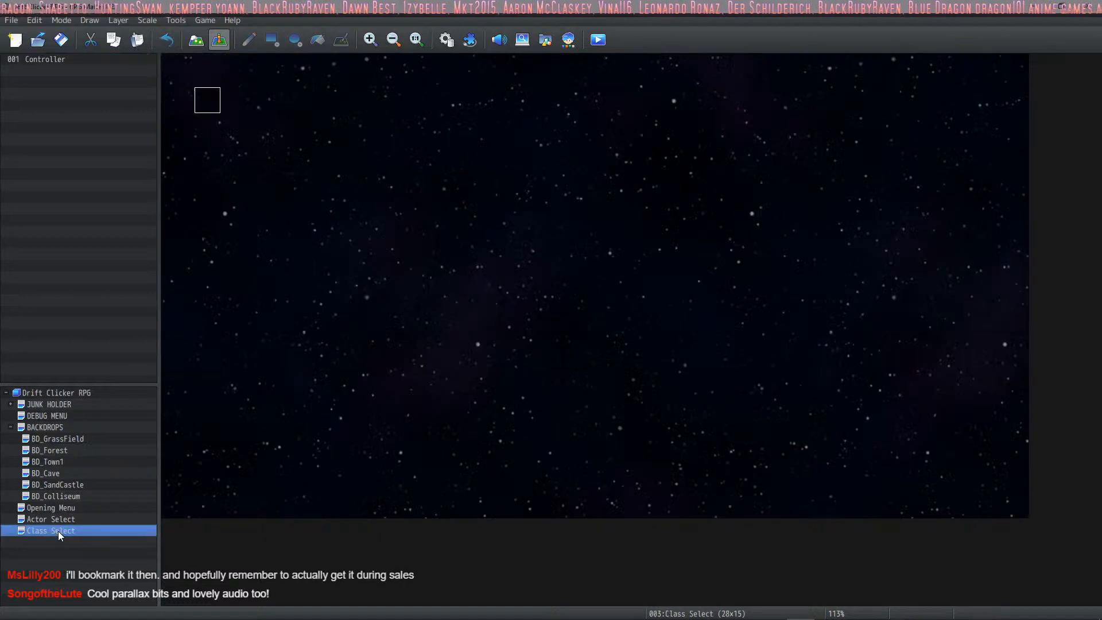
{"action": "double_click", "coordinate": [211, 108]}
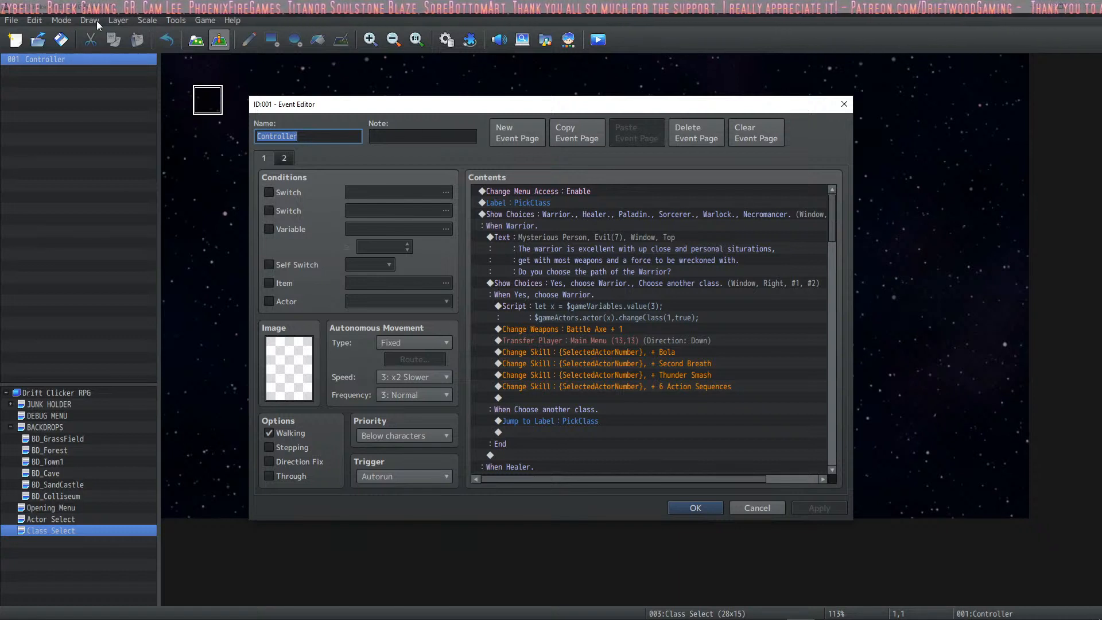
Switch to the browser and examine the platforms and release dates in the RPG Maker series timeline
{"action": "key", "text": "alt+Tab"}
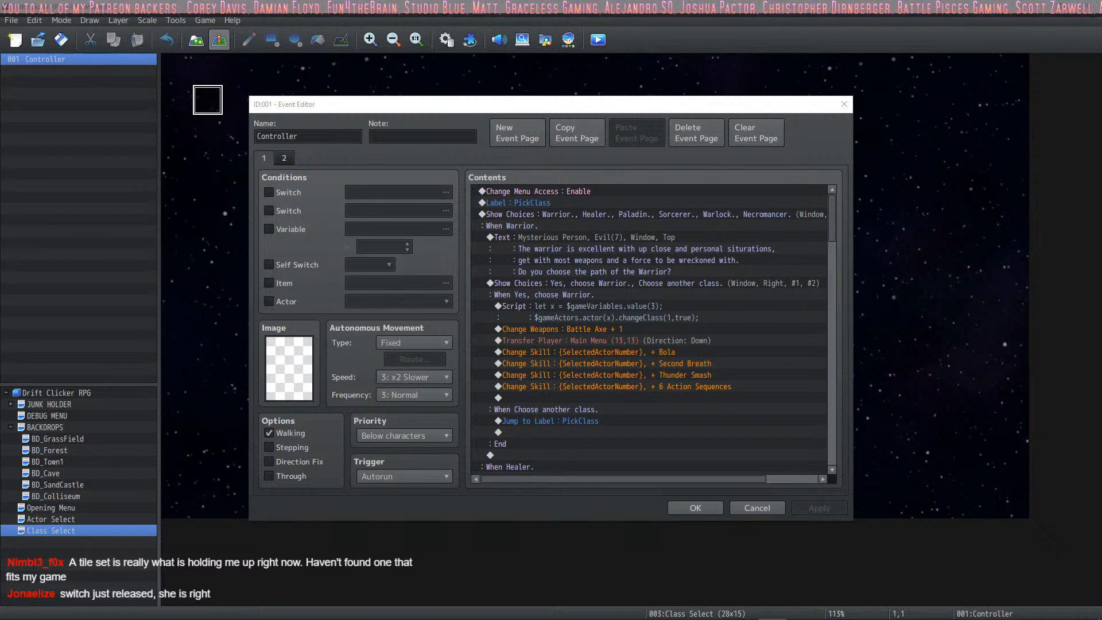
{"action": "key", "text": "alt+Tab"}
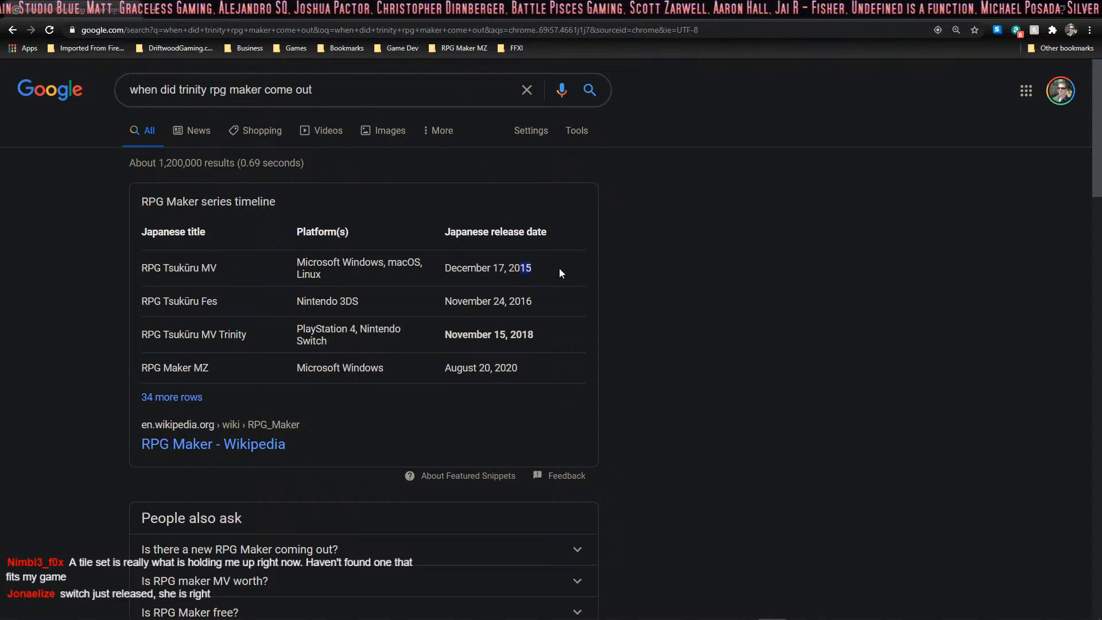
{"action": "triple_click", "coordinate": [538, 270]}
{"action": "left_click_drag", "start_coordinate": [328, 275], "coordinate": [133, 262]}
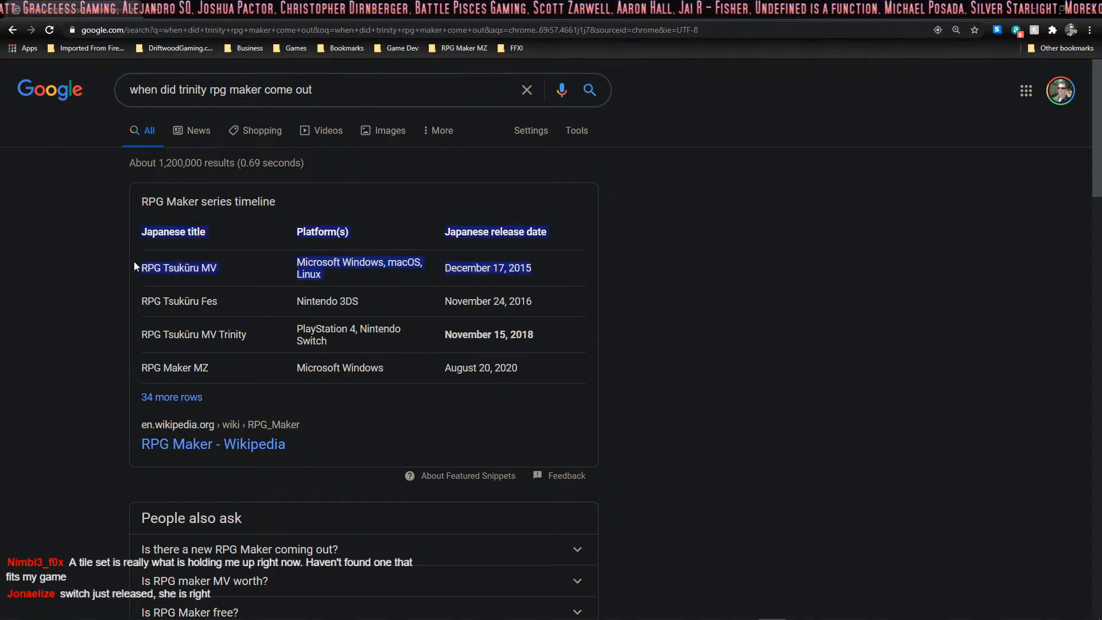
{"action": "left_click_drag", "start_coordinate": [343, 273], "coordinate": [337, 264]}
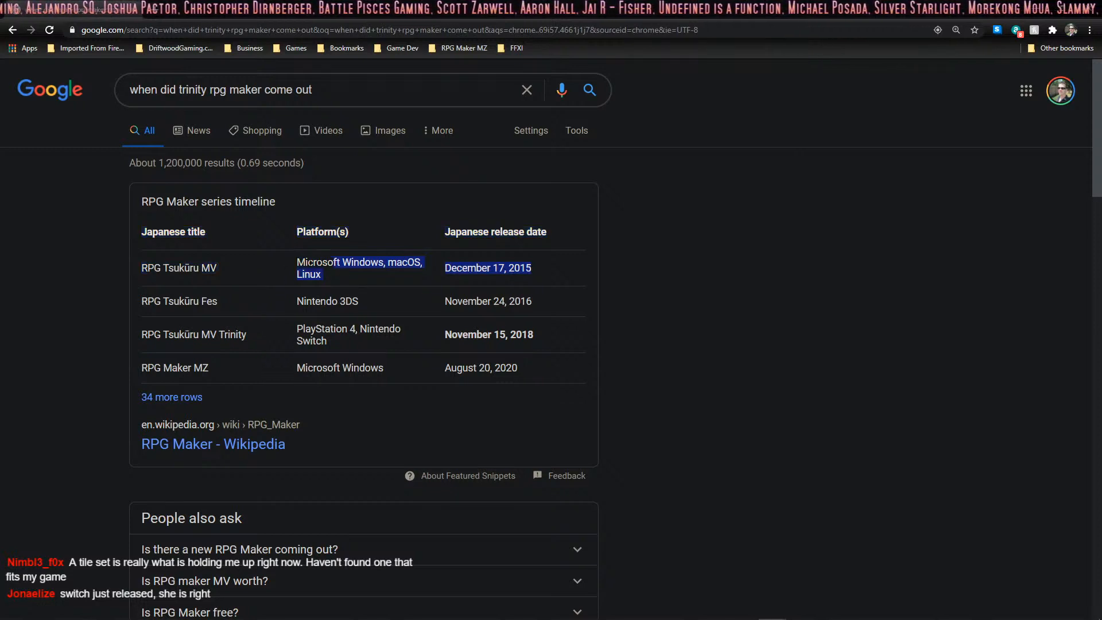
{"action": "left_click", "coordinate": [336, 269]}
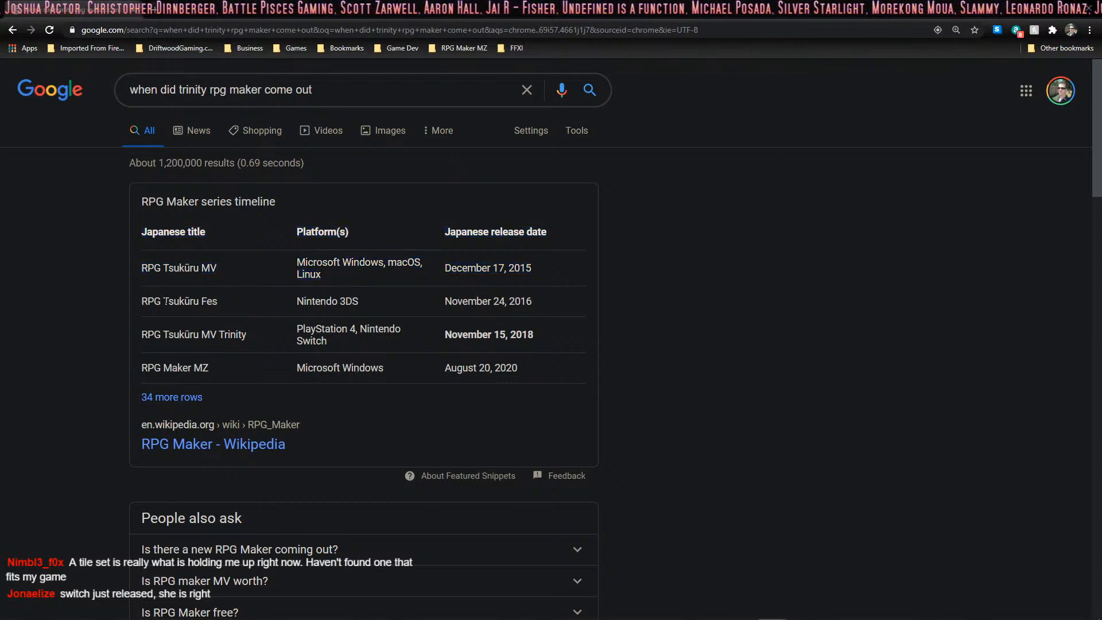
{"action": "left_click_drag", "start_coordinate": [370, 264], "coordinate": [328, 264]}
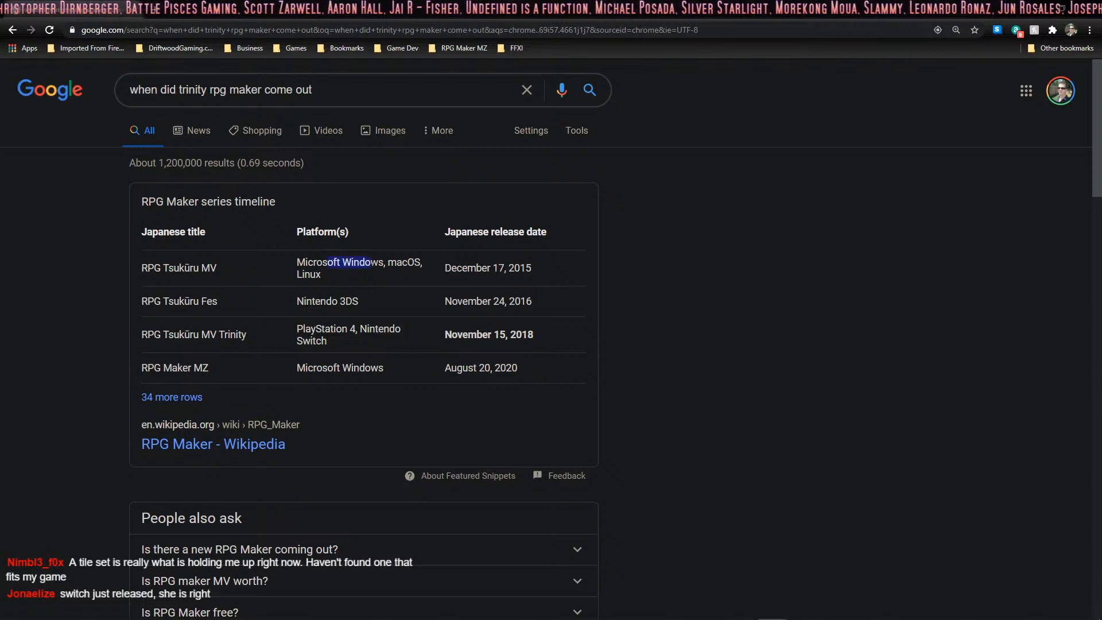
{"action": "left_click", "coordinate": [310, 289]}
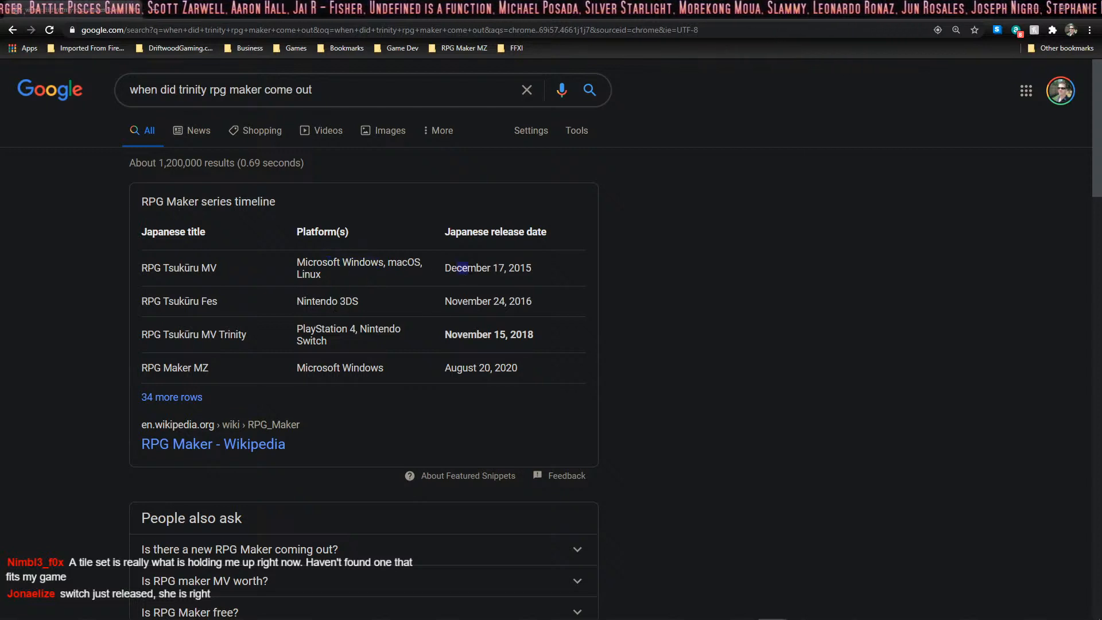
{"action": "left_click_drag", "start_coordinate": [468, 268], "coordinate": [157, 267]}
{"action": "left_click", "coordinate": [408, 281]}
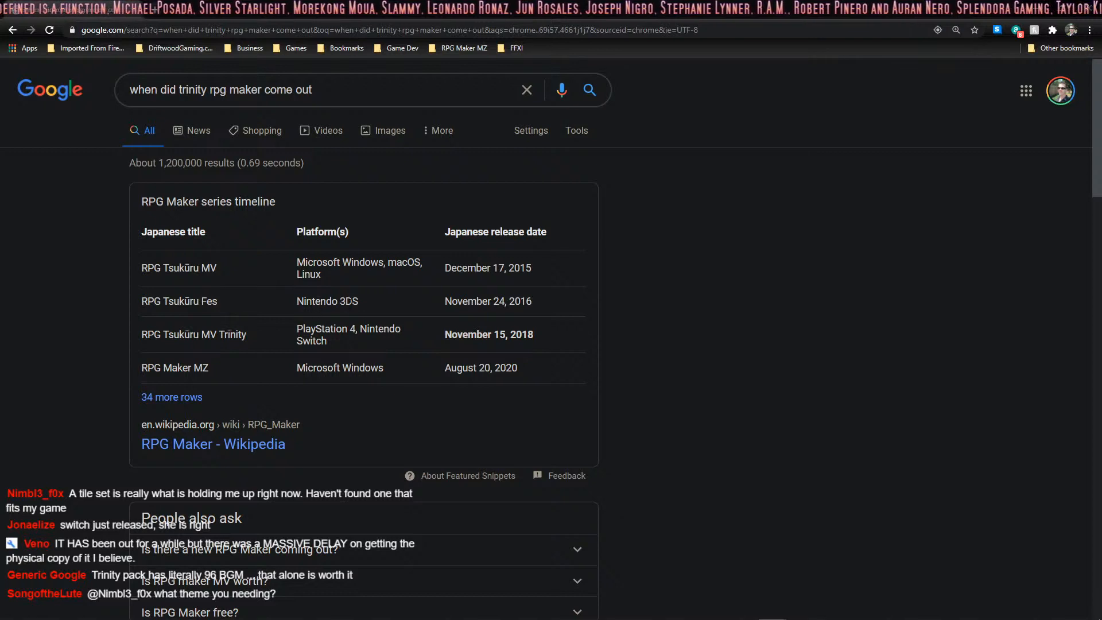
{"action": "left_click_drag", "start_coordinate": [348, 301], "coordinate": [493, 300]}
{"action": "left_click", "coordinate": [537, 300]}
{"action": "left_click", "coordinate": [488, 302]}
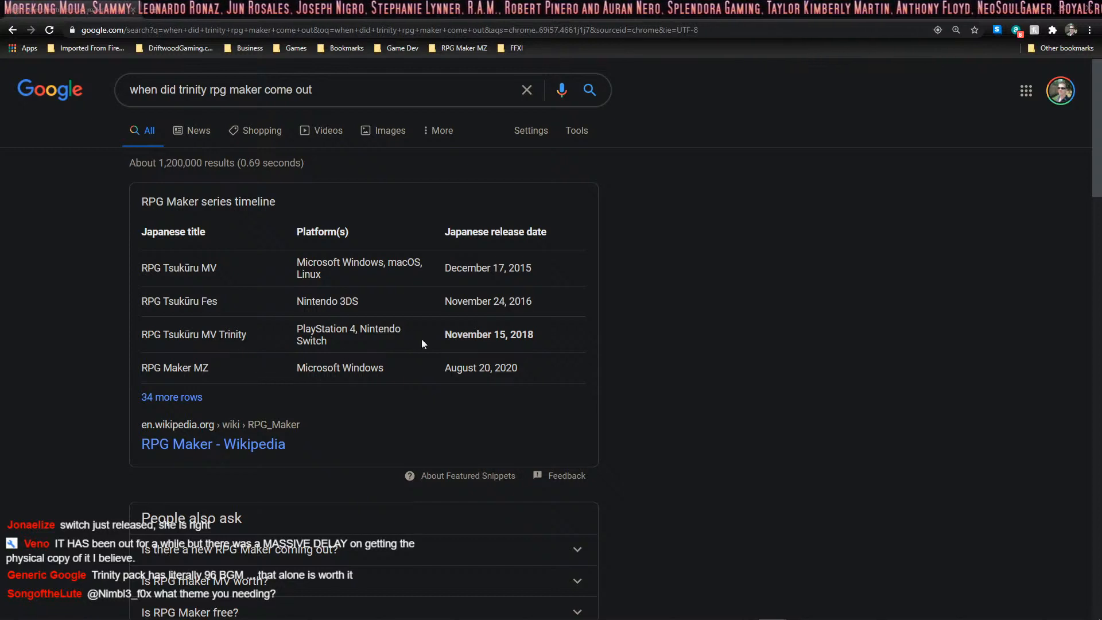
{"action": "left_click_drag", "start_coordinate": [480, 334], "coordinate": [505, 335]}
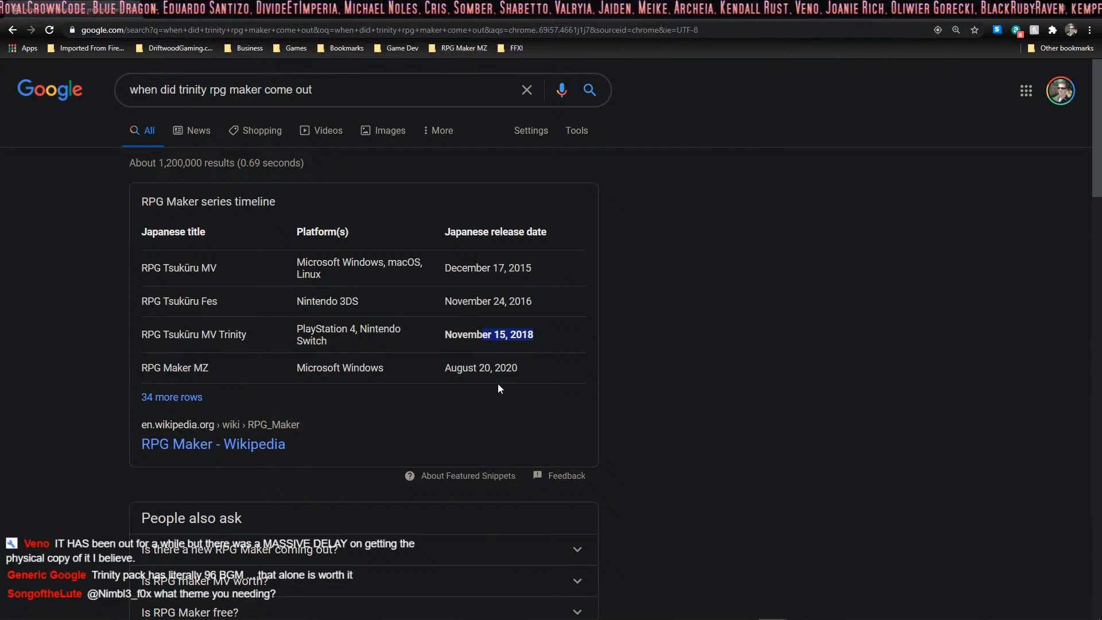
{"action": "left_click", "coordinate": [527, 332]}
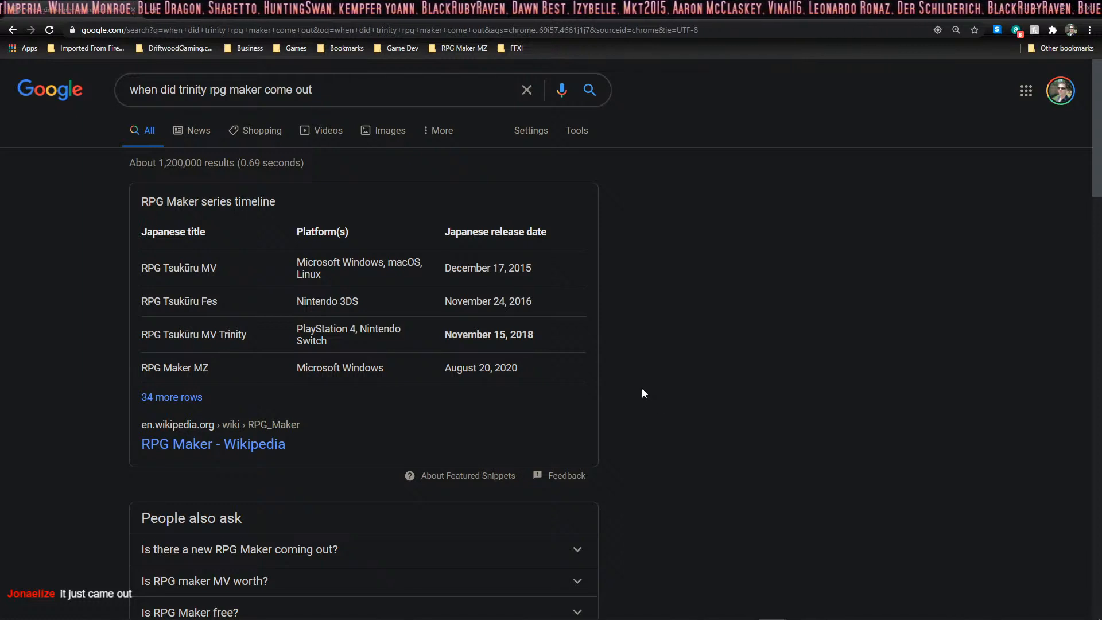
{"action": "mouse_move", "coordinate": [1057, 616]}
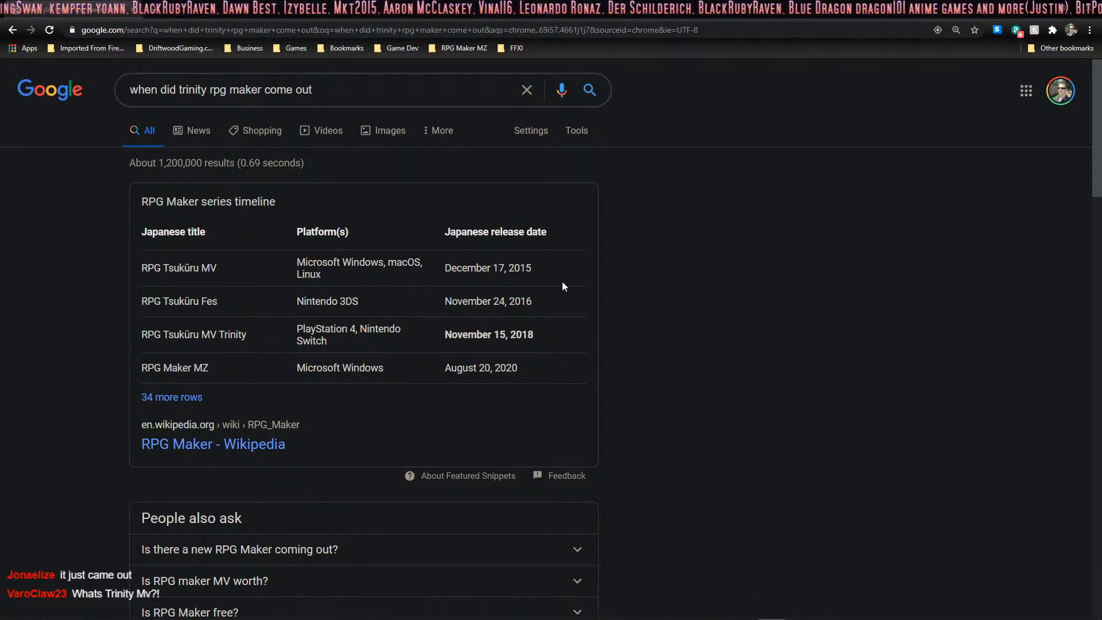
{"action": "mouse_move", "coordinate": [531, 283]}
{"action": "left_mouse_down"}
{"action": "mouse_move", "coordinate": [519, 368]}
{"action": "mouse_move", "coordinate": [515, 277]}
{"action": "left_mouse_up"}
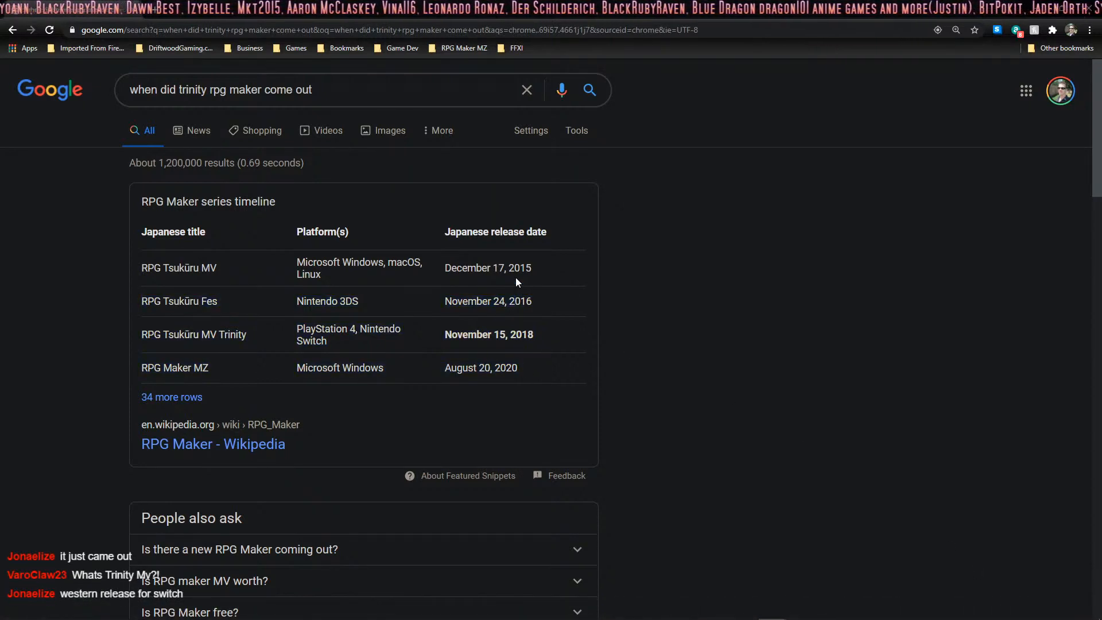
{"action": "left_click_drag", "start_coordinate": [534, 336], "coordinate": [152, 248]}
{"action": "left_click", "coordinate": [384, 307]}
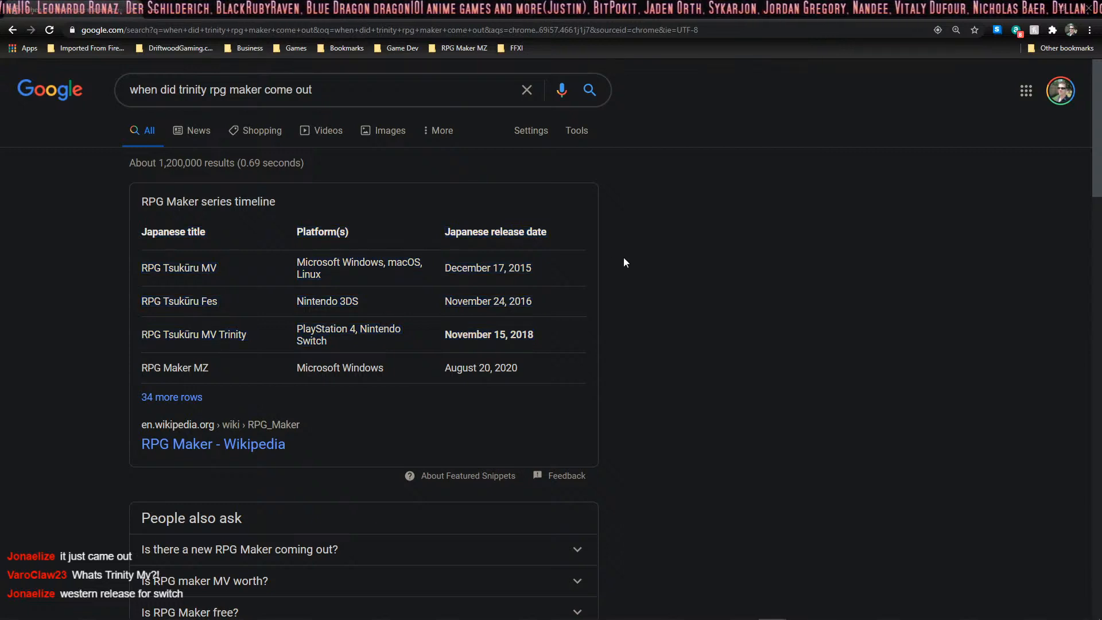
Return to RPG Maker MZ, close the Controller event and open the settings of the VisuMZ_1_EventsMoveCore plugin
{"action": "key", "text": "alt+Tab"}
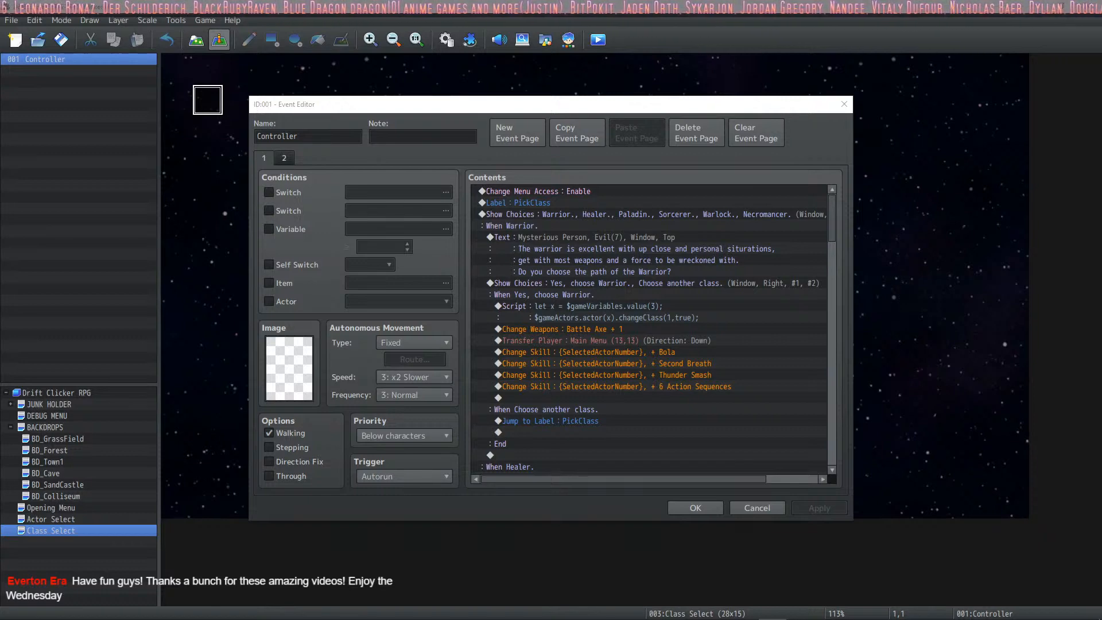
{"action": "left_click", "coordinate": [704, 513]}
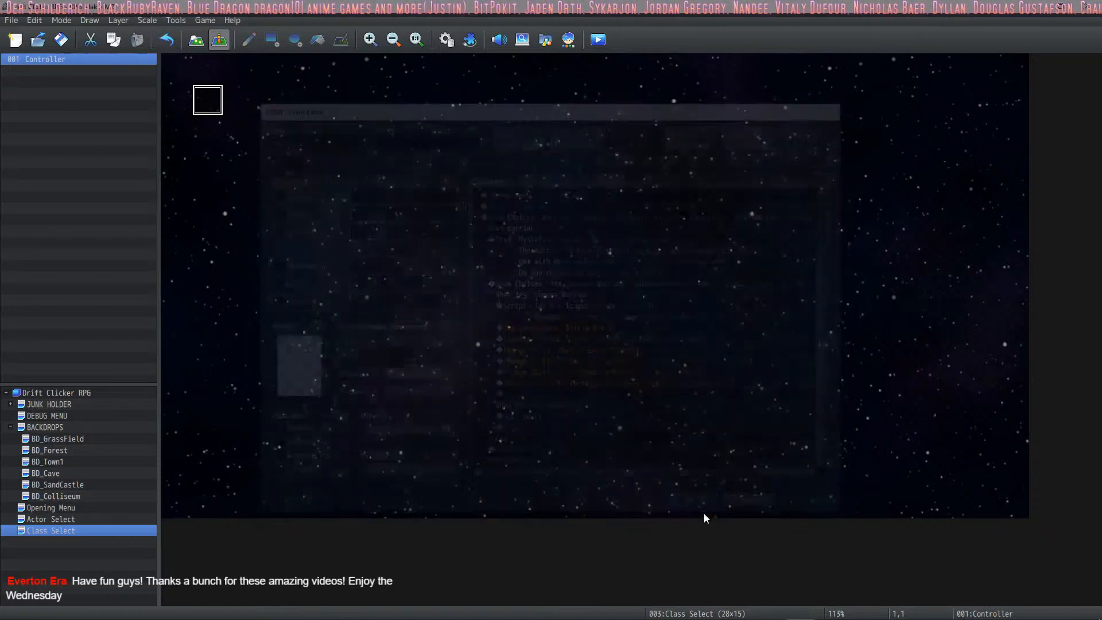
{"action": "left_click", "coordinate": [469, 40]}
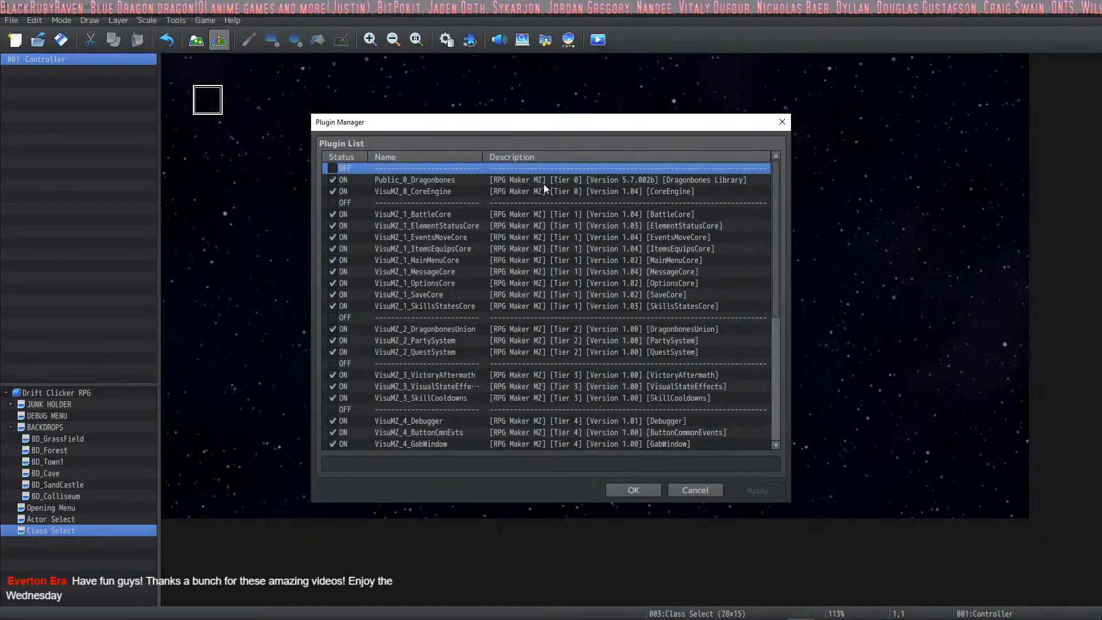
{"action": "scroll", "coordinate": [544, 308], "scroll_direction": "down", "scroll_amount": 4}
{"action": "scroll", "coordinate": [543, 311], "scroll_direction": "up", "scroll_amount": 4}
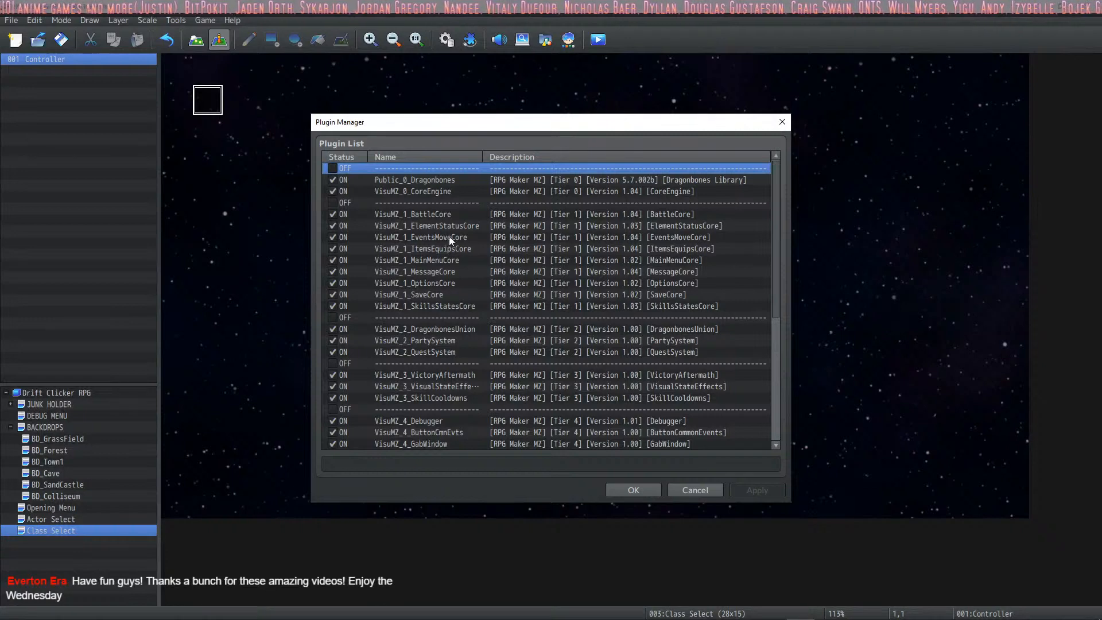
{"action": "double_click", "coordinate": [468, 238]}
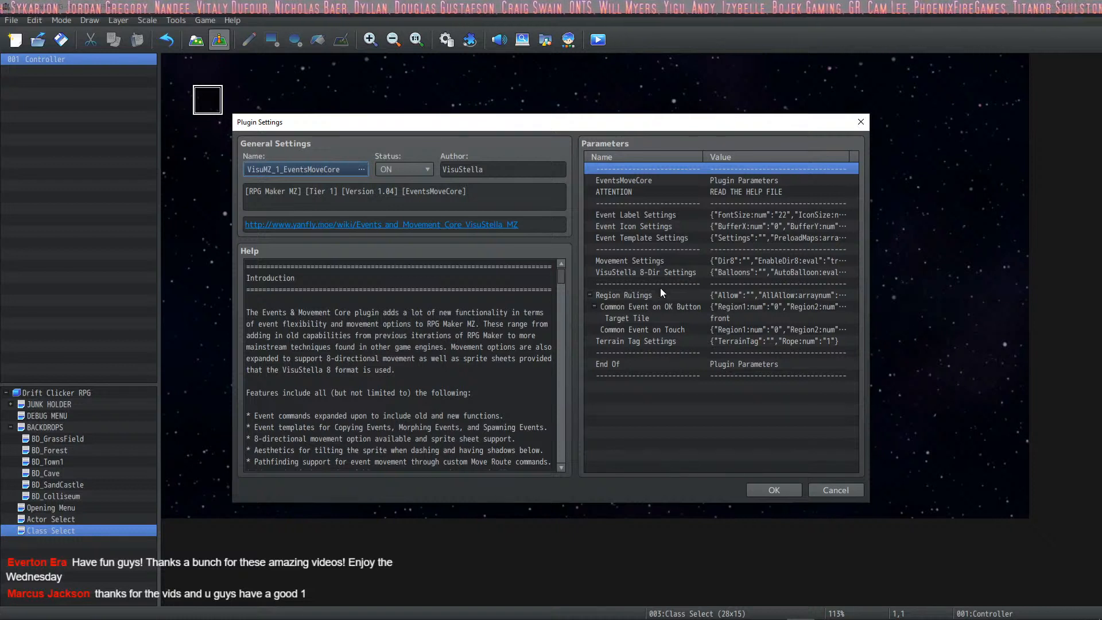
Look through the EventsMoveCore parameters and open the Region Rulings structure
{"action": "left_click", "coordinate": [662, 309]}
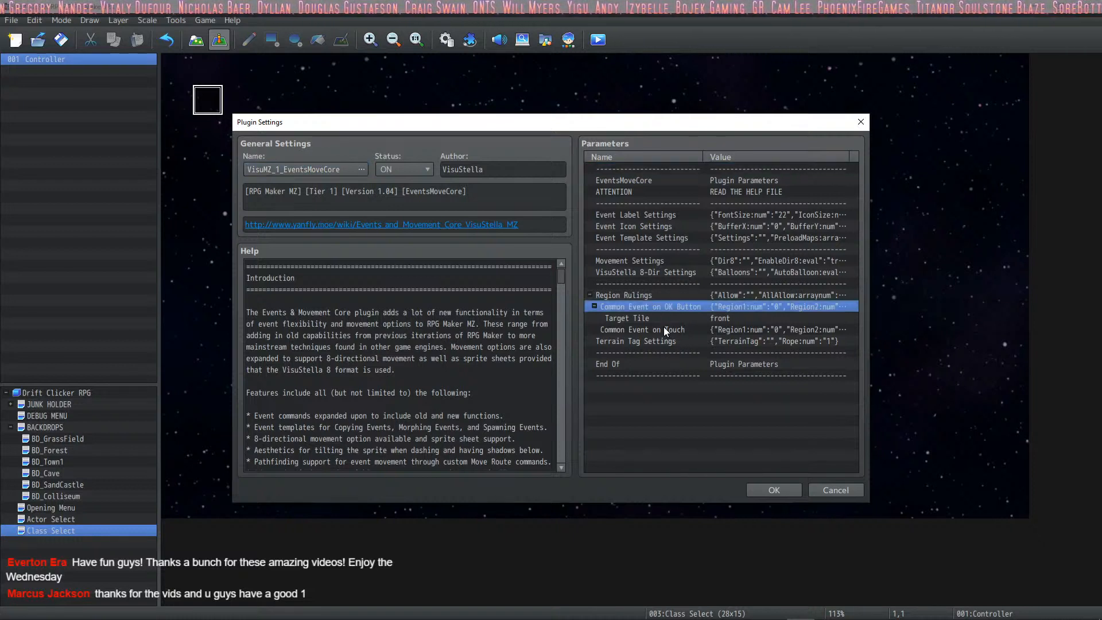
{"action": "left_click", "coordinate": [663, 319]}
{"action": "left_click", "coordinate": [659, 340]}
{"action": "left_click", "coordinate": [663, 285]}
{"action": "double_click", "coordinate": [656, 296]}
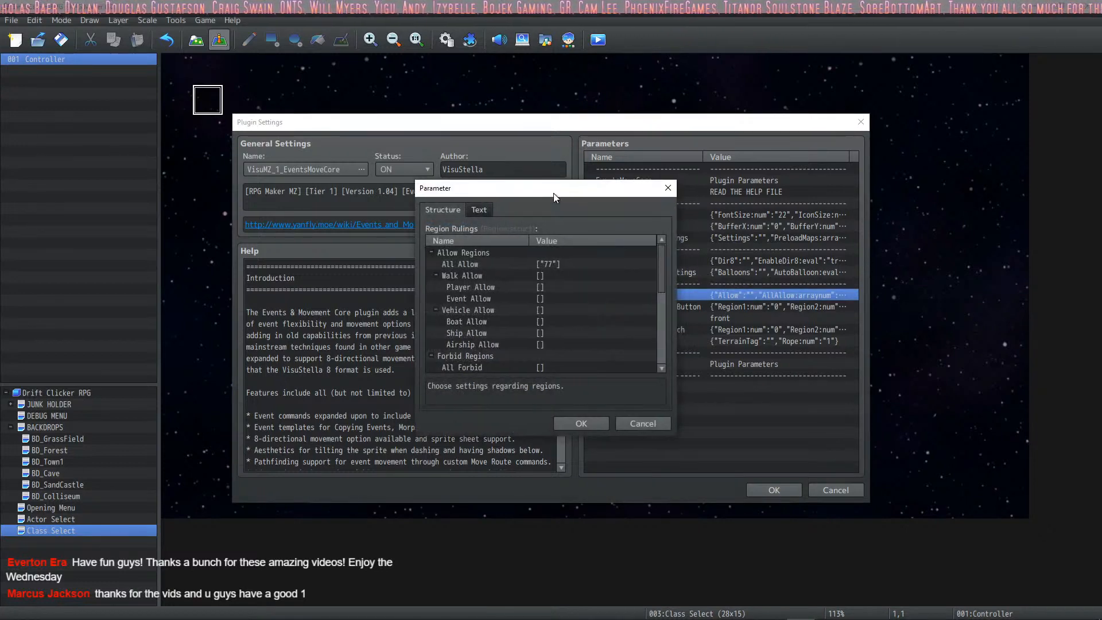
{"action": "left_click_drag", "start_coordinate": [553, 193], "coordinate": [407, 208]}
{"action": "left_click", "coordinate": [355, 275]}
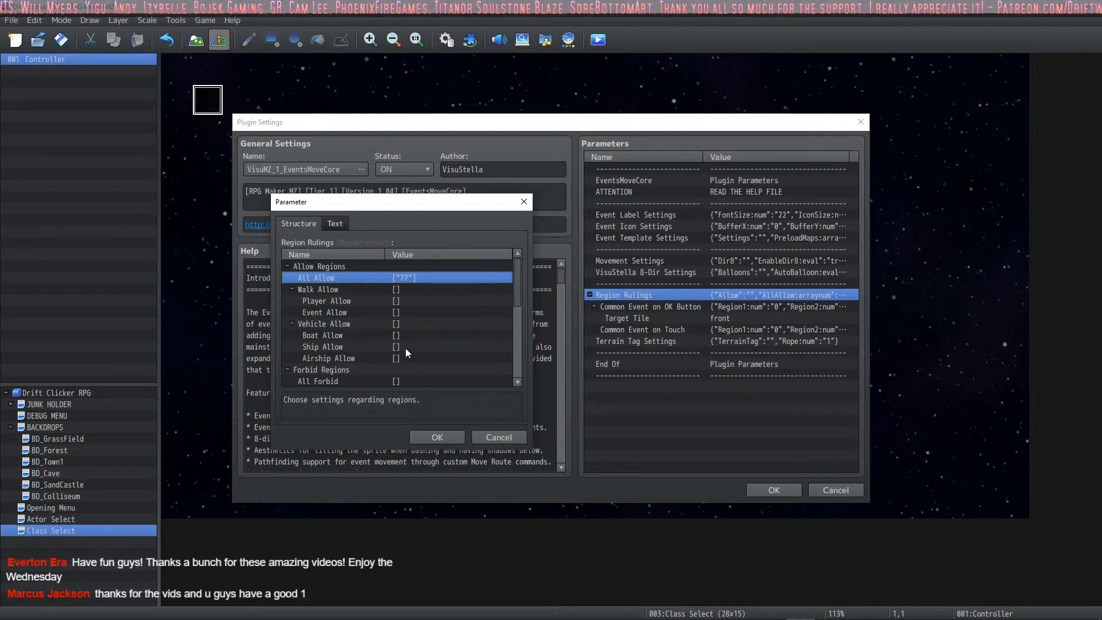
Inspect the All Allow region list without adding an entry, and close the plugin settings
{"action": "double_click", "coordinate": [411, 279]}
{"action": "double_click", "coordinate": [315, 266]}
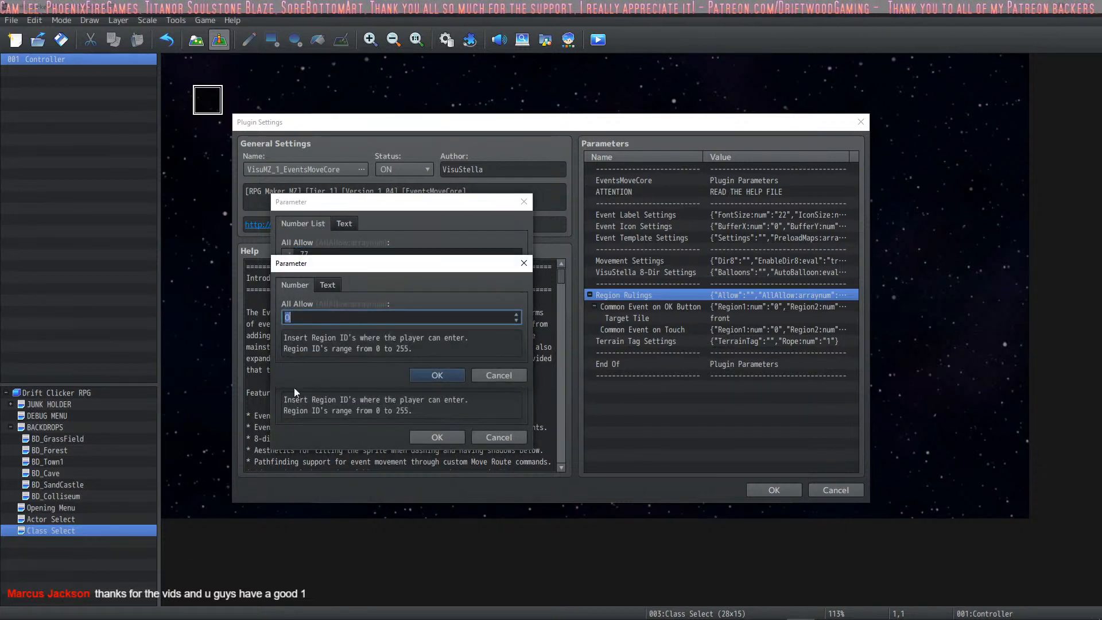
{"action": "left_click", "coordinate": [494, 372]}
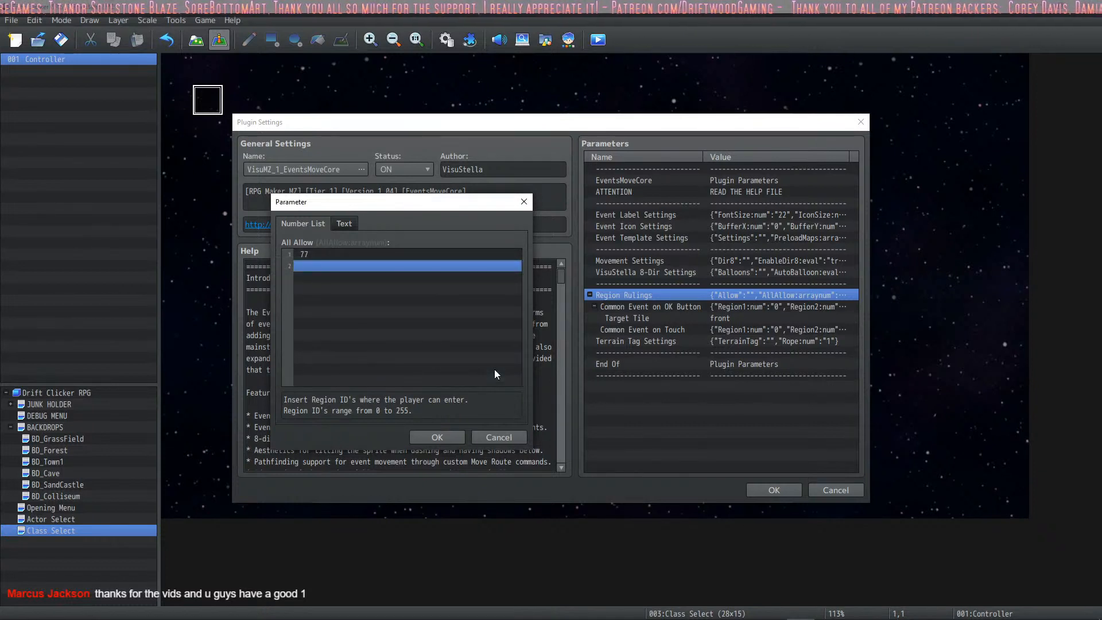
{"action": "left_click", "coordinate": [489, 435]}
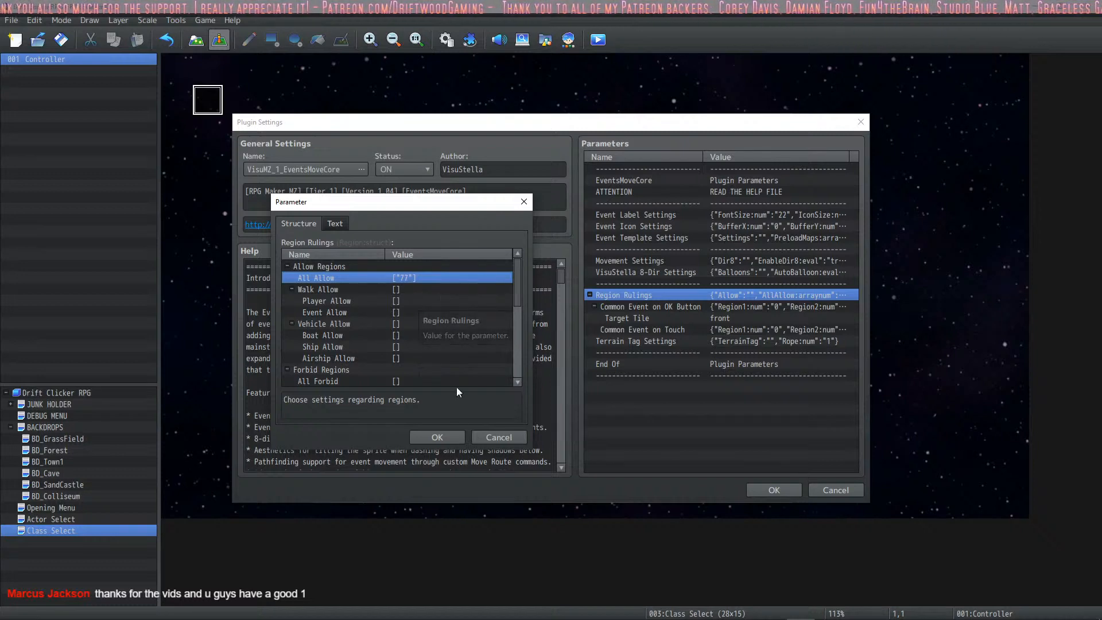
{"action": "left_click", "coordinate": [448, 441]}
{"action": "left_click", "coordinate": [773, 489]}
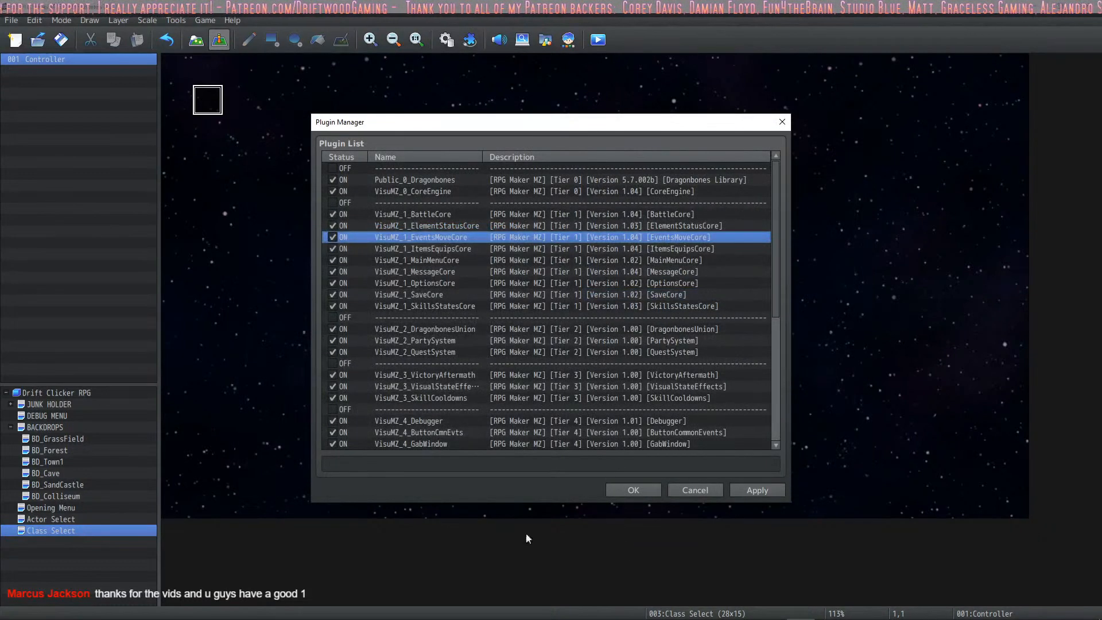
Close the Plugin Manager, switch to map editing for the project root and look through the region ID palette down to 255
{"action": "left_click", "coordinate": [633, 489]}
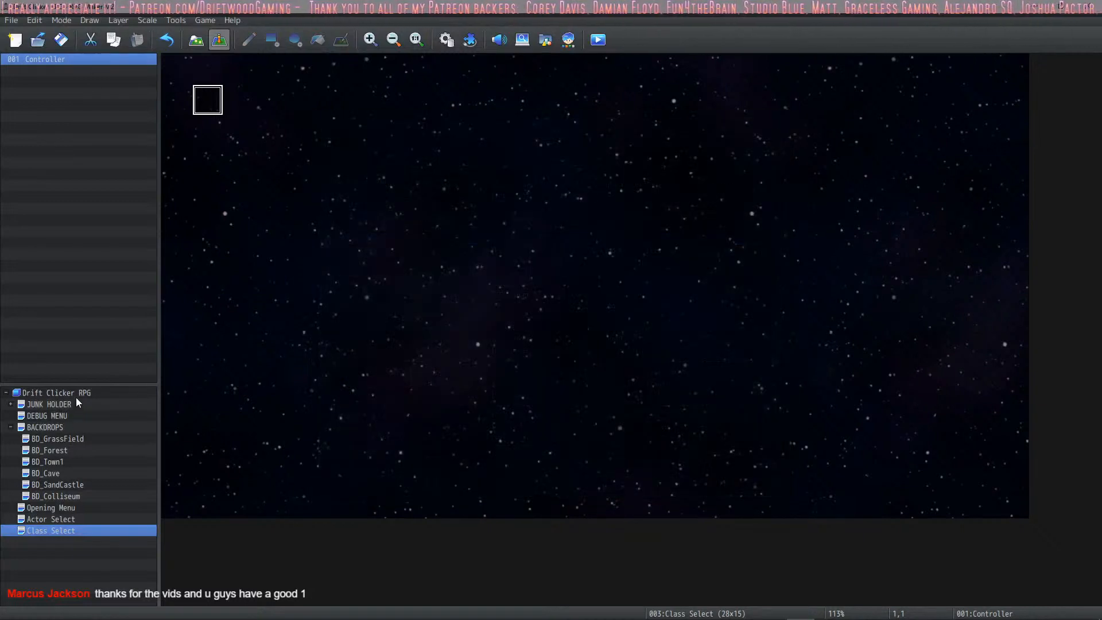
{"action": "left_click", "coordinate": [76, 394]}
{"action": "key", "text": "F5"}
{"action": "left_click", "coordinate": [38, 374]}
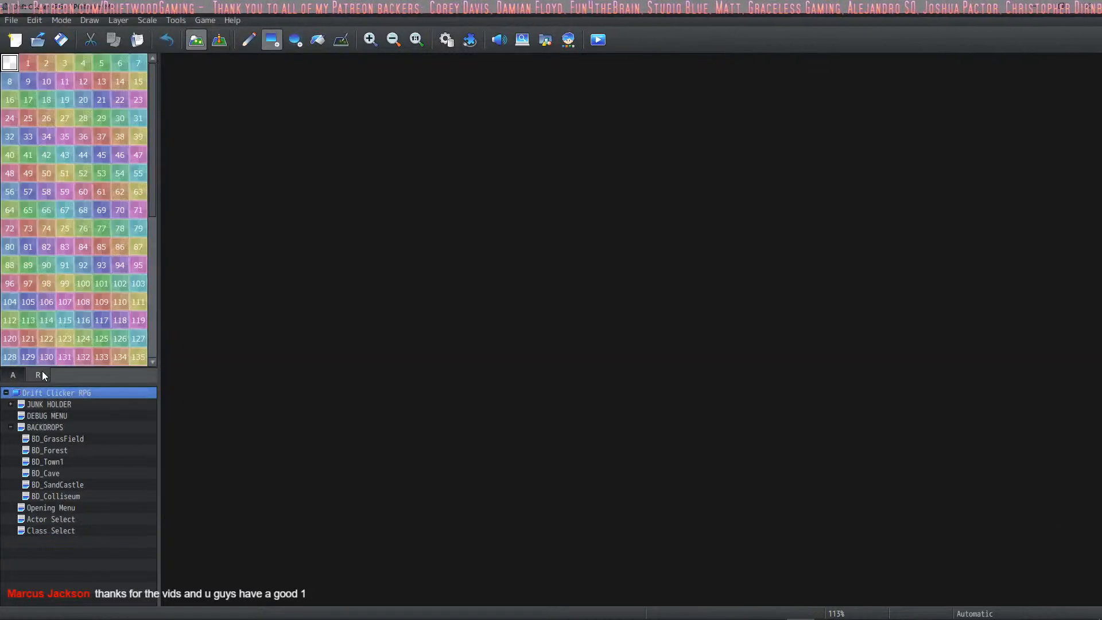
{"action": "mouse_move", "coordinate": [152, 192]}
{"action": "left_mouse_down"}
{"action": "mouse_move", "coordinate": [147, 380]}
{"action": "mouse_move", "coordinate": [152, 190]}
{"action": "left_mouse_up"}
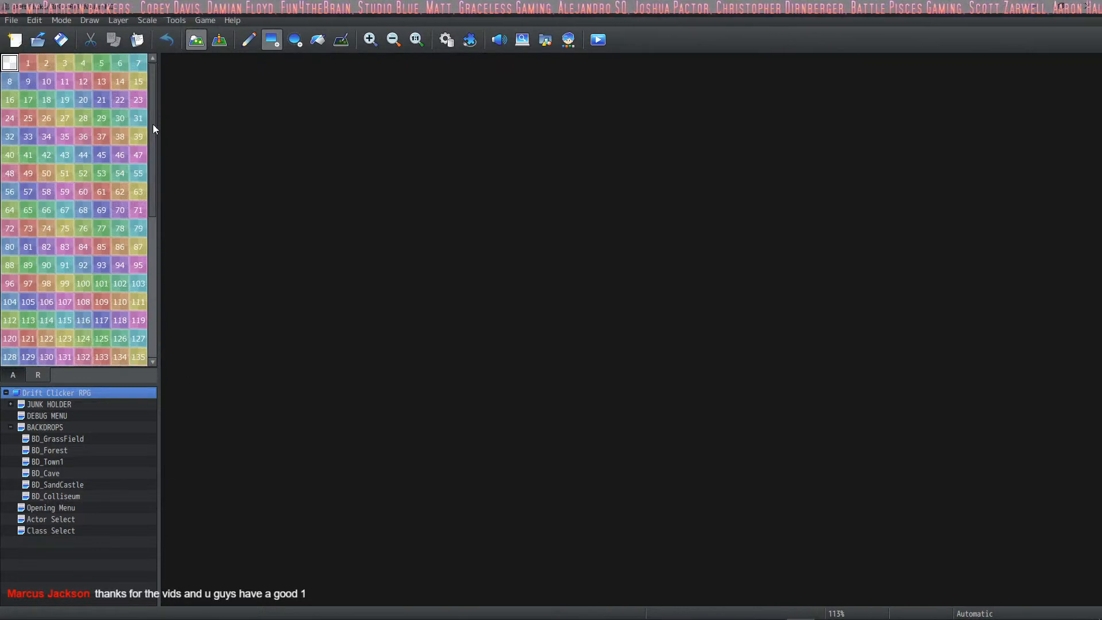
{"action": "left_click_drag", "start_coordinate": [152, 124], "coordinate": [168, 304]}
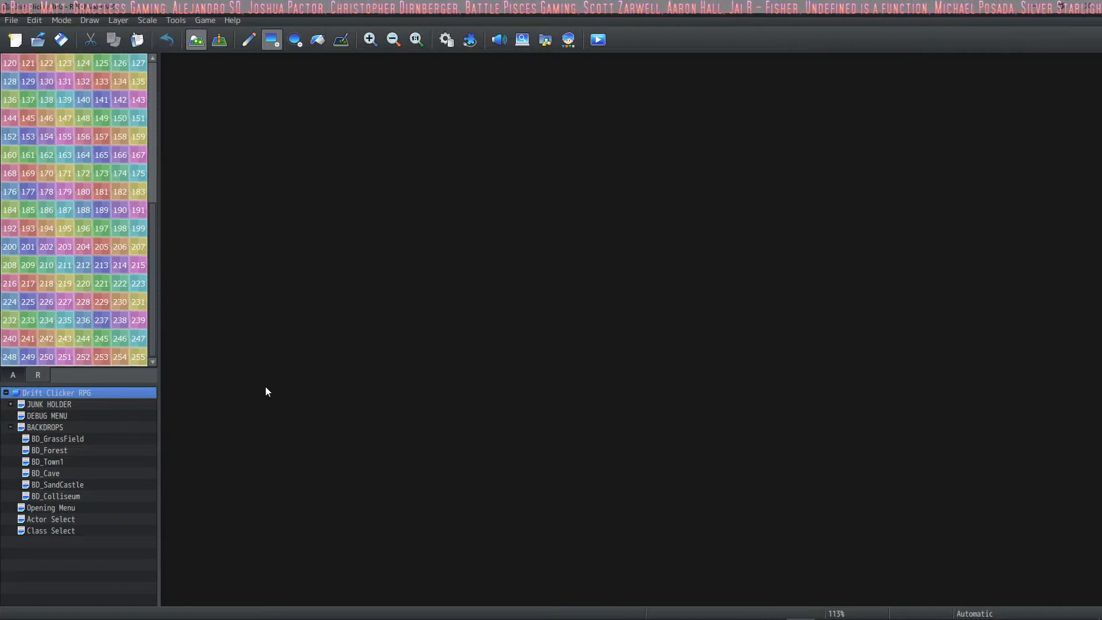
{"action": "left_click", "coordinate": [446, 40]}
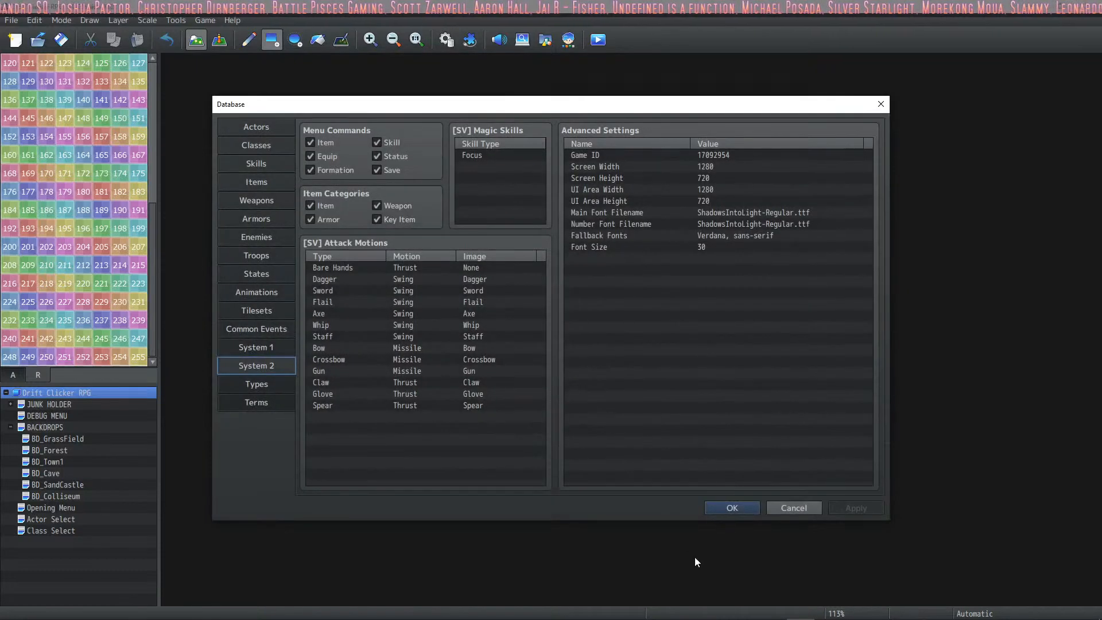
{"action": "left_click", "coordinate": [721, 507]}
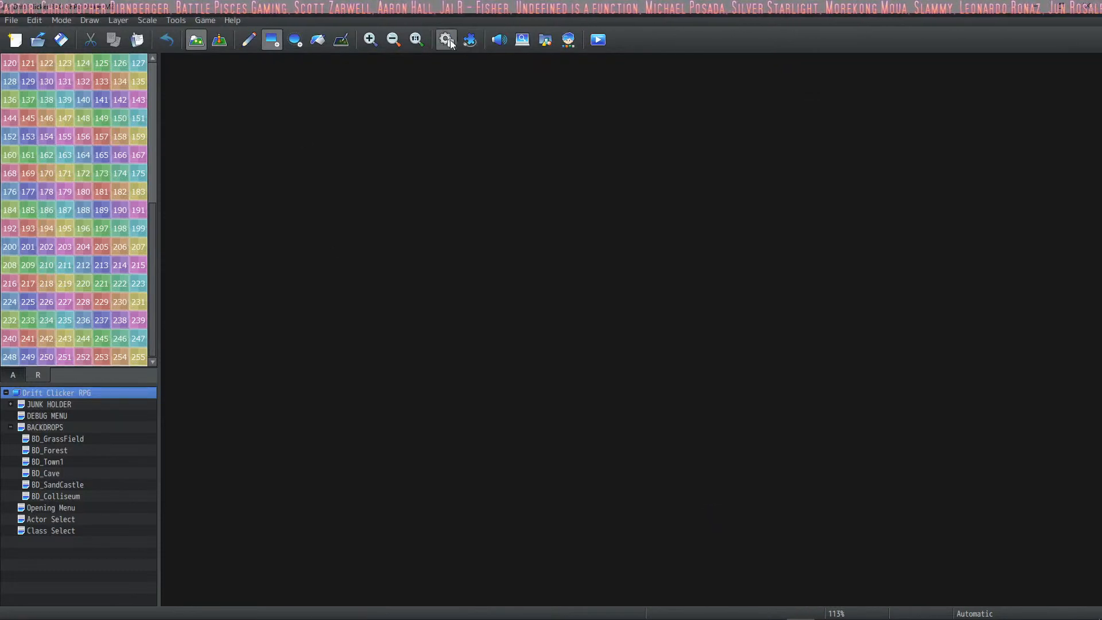
{"action": "left_click", "coordinate": [448, 41]}
{"action": "left_click", "coordinate": [730, 506]}
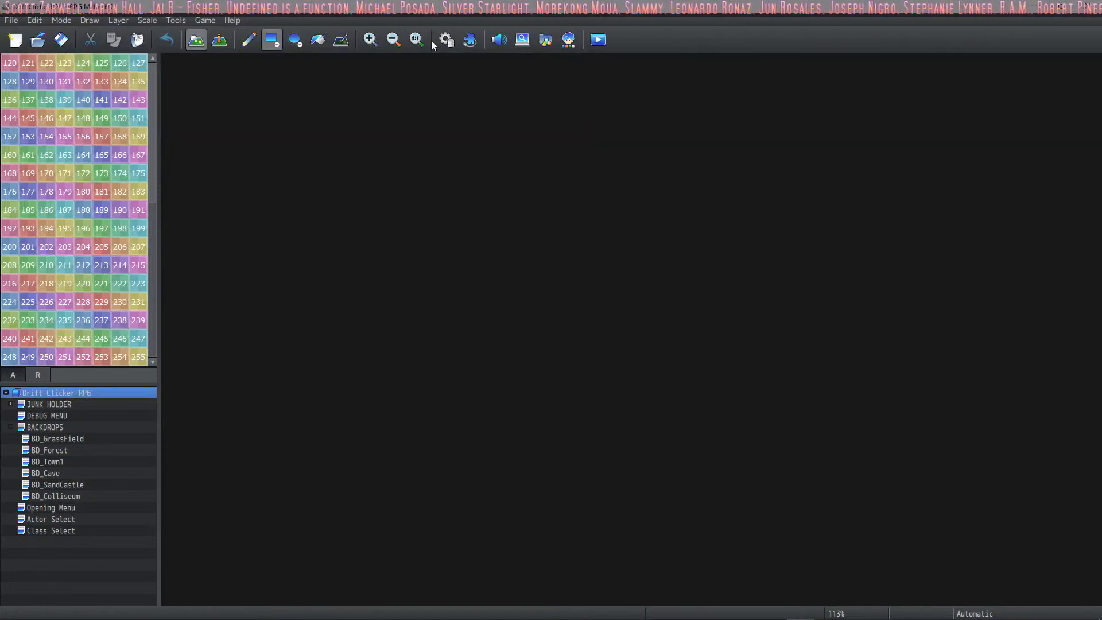
Assign icon 3903, the final image near the end of the icon sheet, to blank item 0002 in the database and save it
{"action": "left_click", "coordinate": [440, 40]}
{"action": "left_click", "coordinate": [270, 200]}
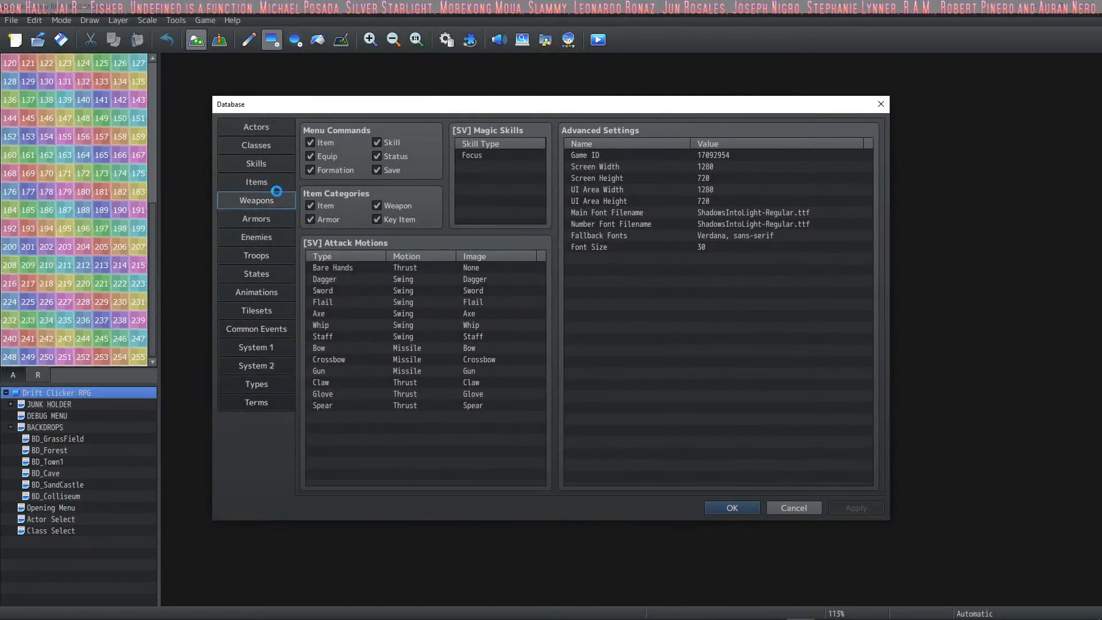
{"action": "left_click", "coordinate": [278, 181]}
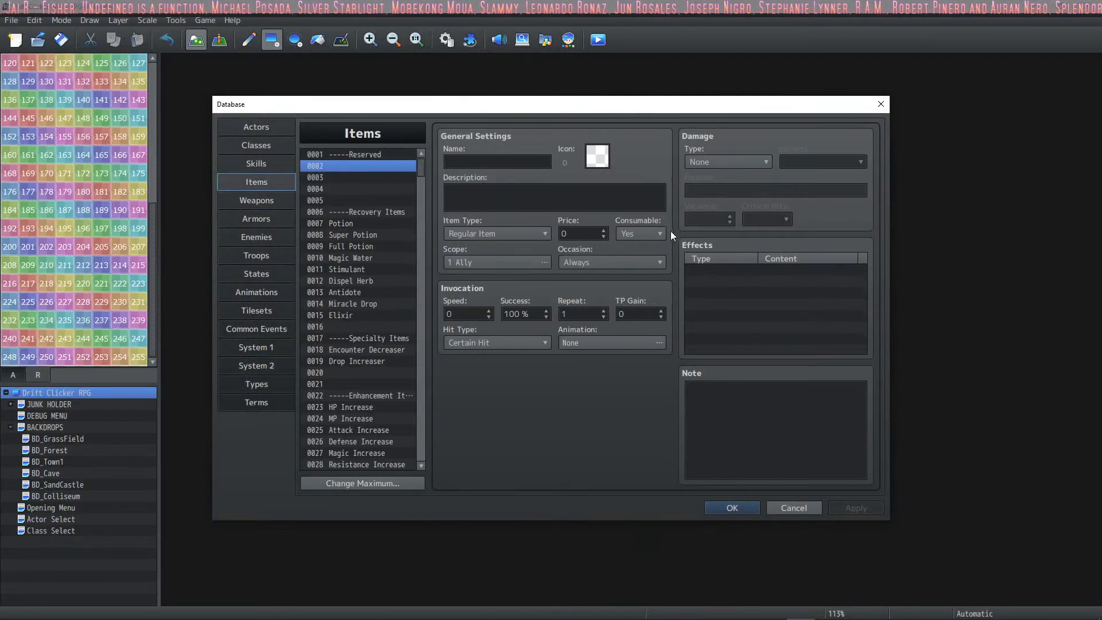
{"action": "double_click", "coordinate": [594, 164]}
{"action": "left_click_drag", "start_coordinate": [697, 204], "coordinate": [697, 414]}
{"action": "left_click", "coordinate": [688, 416]}
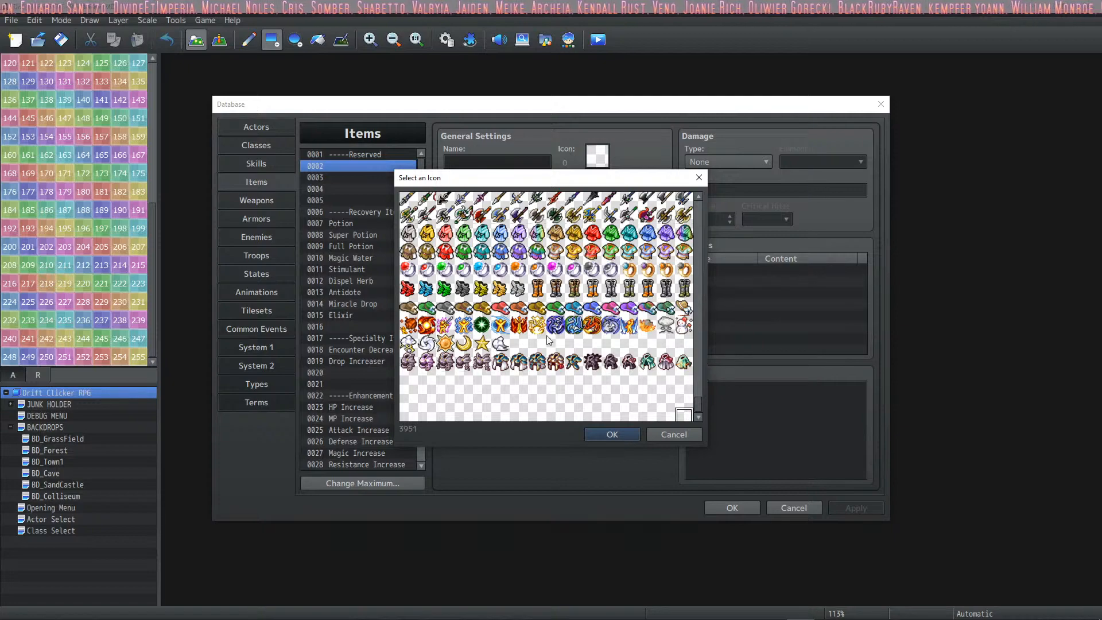
{"action": "scroll", "coordinate": [549, 347], "scroll_direction": "up", "scroll_amount": 8}
{"action": "scroll", "coordinate": [549, 347], "scroll_direction": "up", "scroll_amount": 5}
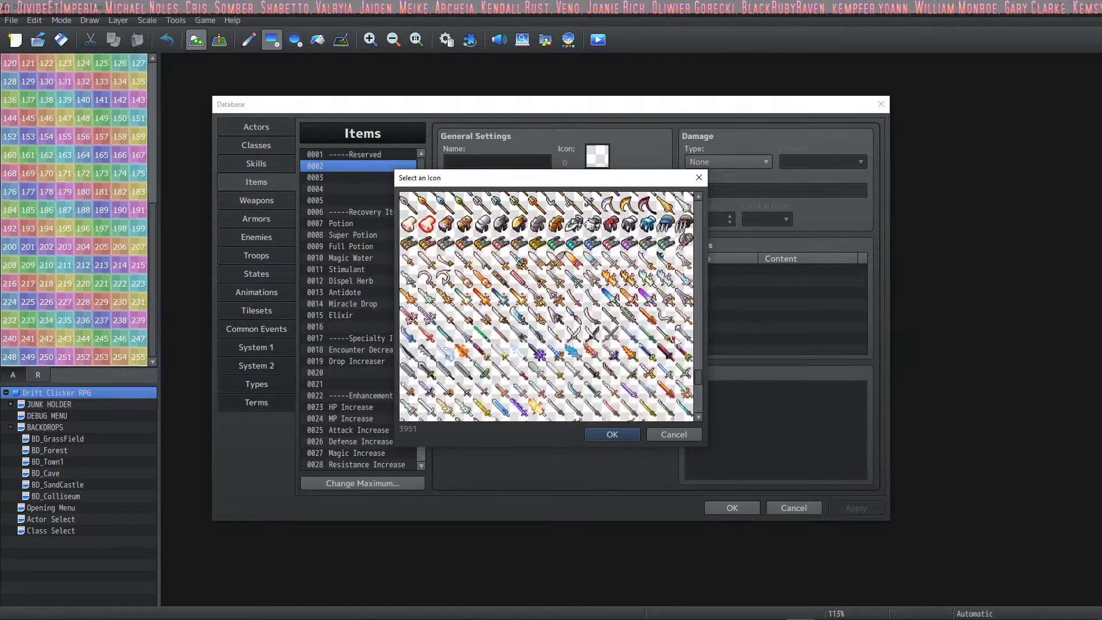
{"action": "left_click_drag", "start_coordinate": [699, 378], "coordinate": [703, 405]}
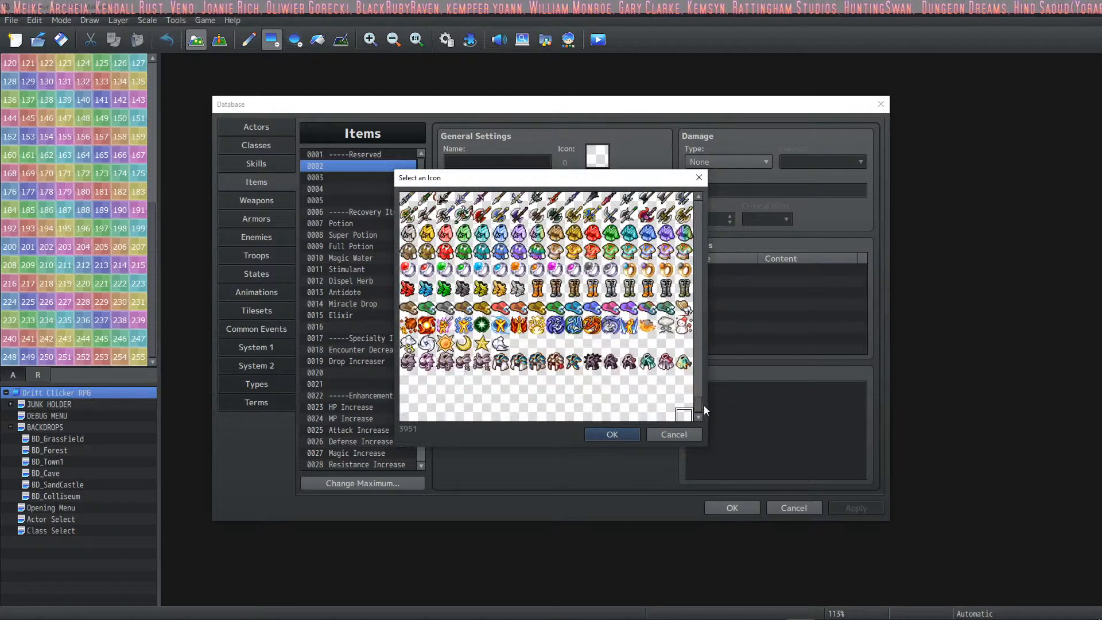
{"action": "left_click", "coordinate": [684, 362]}
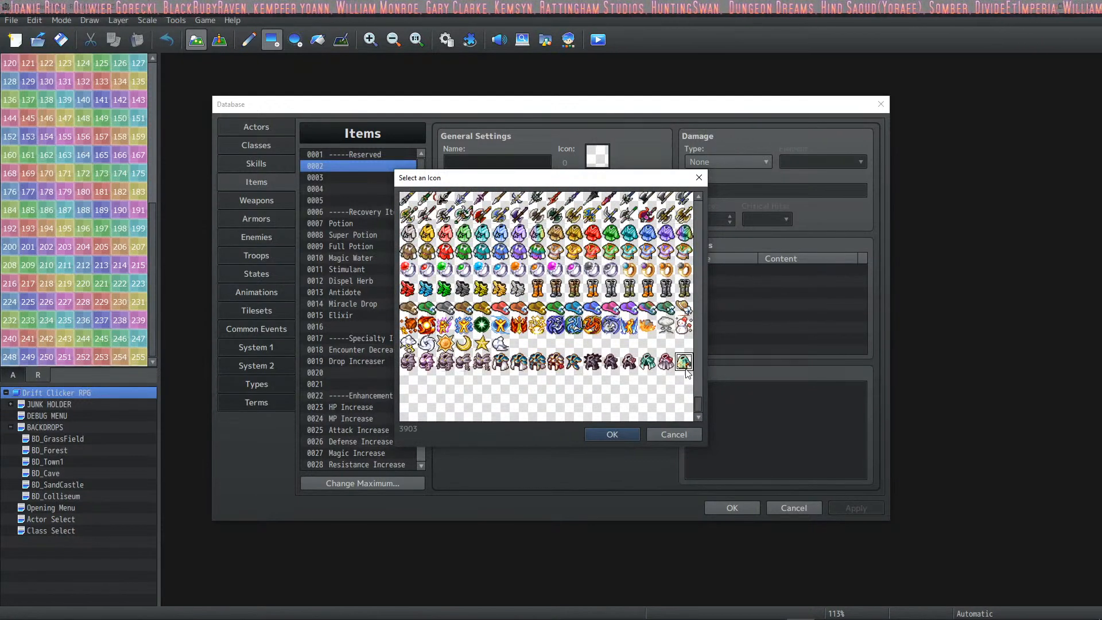
{"action": "left_click", "coordinate": [629, 437]}
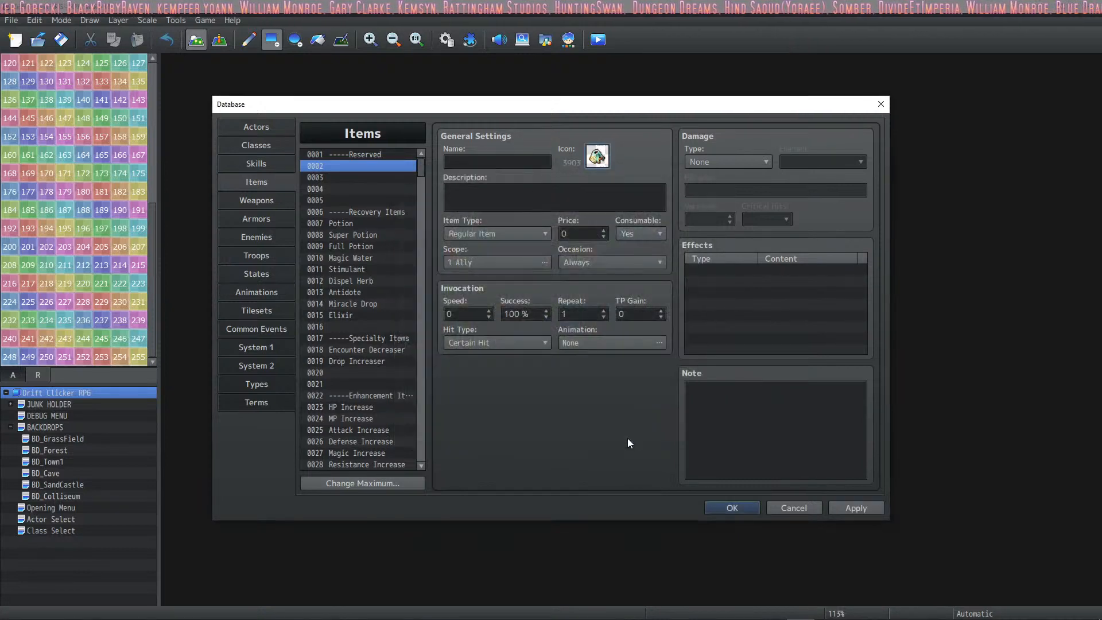
{"action": "left_click", "coordinate": [737, 506]}
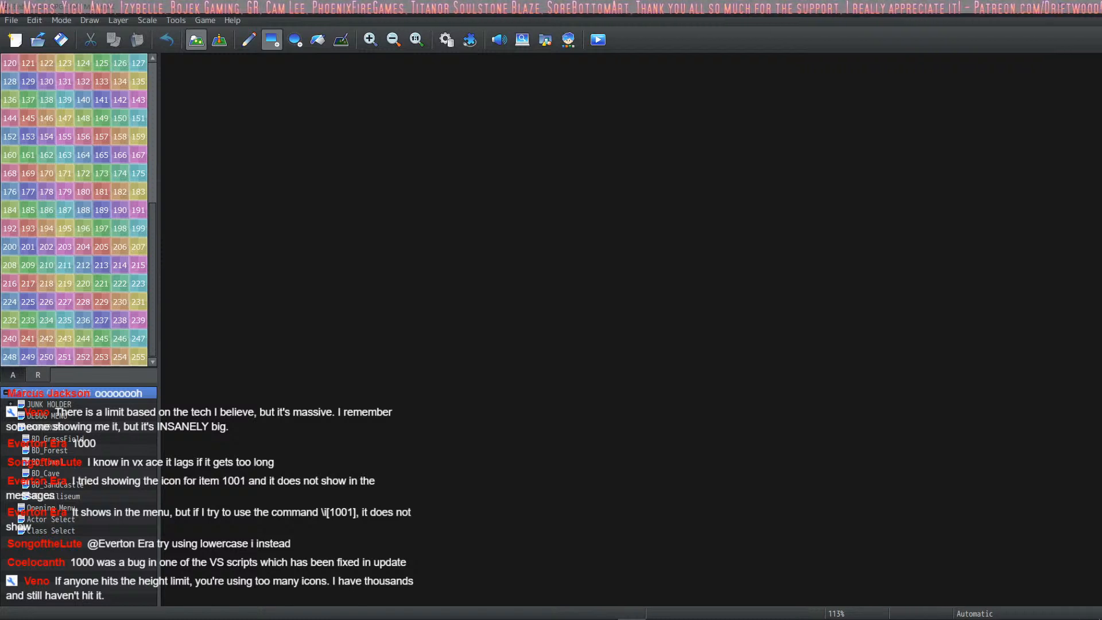
Reopen the database, look at the end of the item list and its maximum setting, and cancel without changing it
{"action": "left_click", "coordinate": [445, 40]}
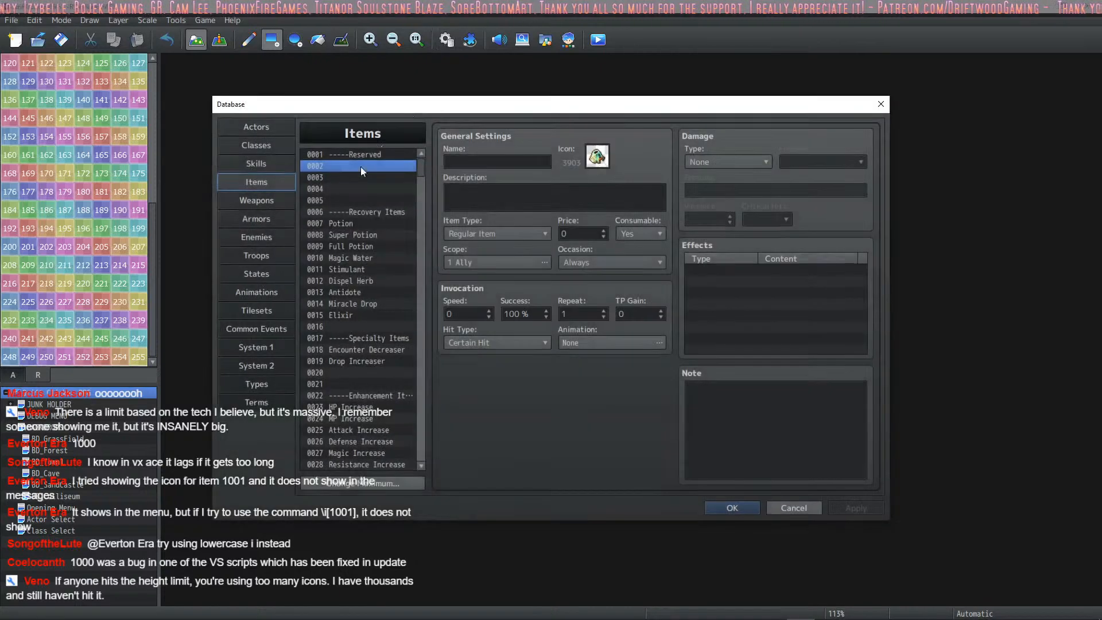
{"action": "left_click_drag", "start_coordinate": [421, 167], "coordinate": [415, 487]}
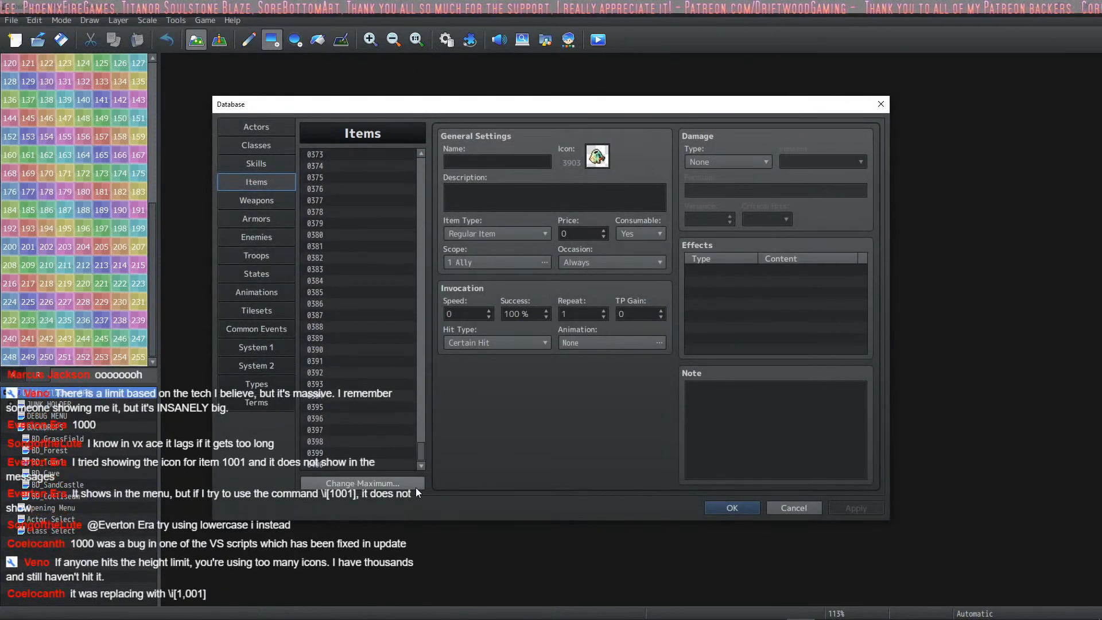
{"action": "left_click", "coordinate": [415, 487]}
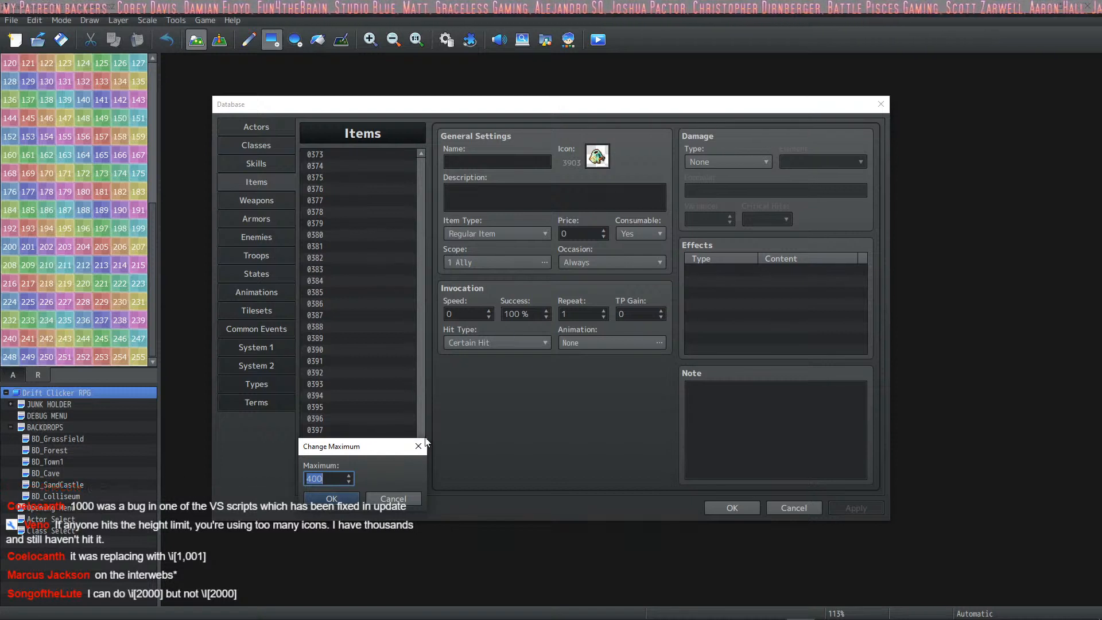
{"action": "left_click", "coordinate": [408, 497]}
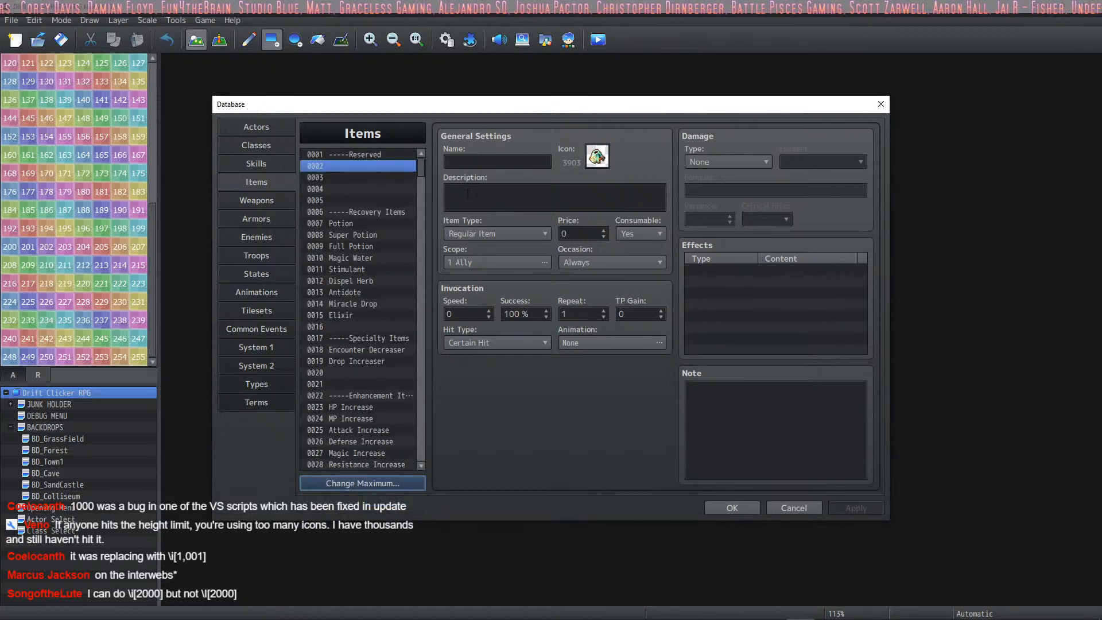
Append the icon text code \i[1] to the description of the Potion item
{"action": "left_click", "coordinate": [396, 223]}
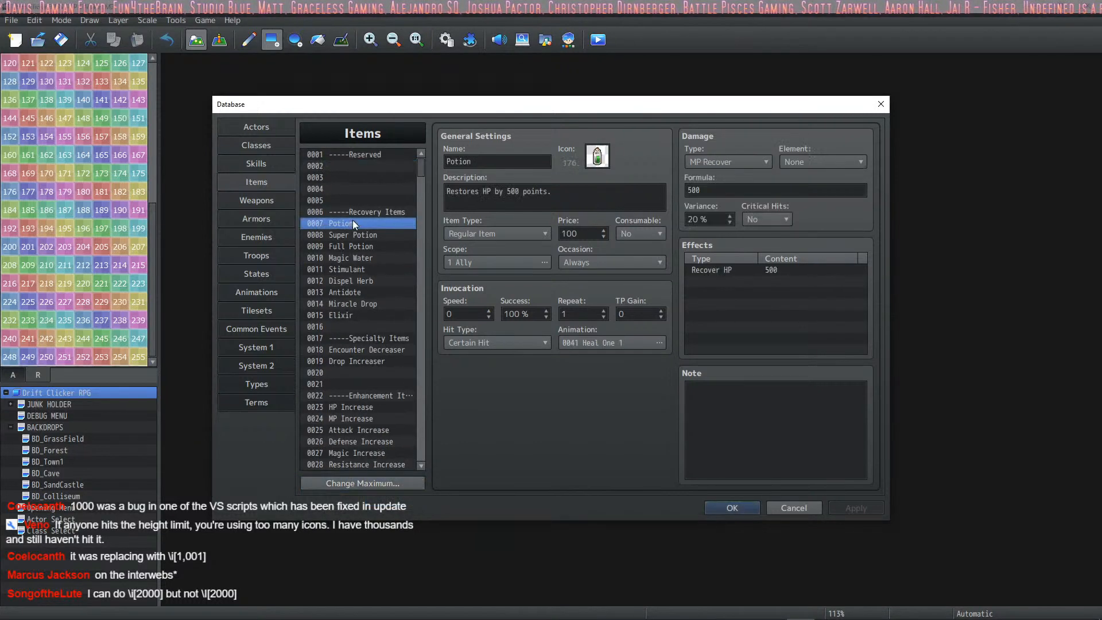
{"action": "left_click", "coordinate": [559, 190]}
{"action": "type", "text": "\\i[]"}
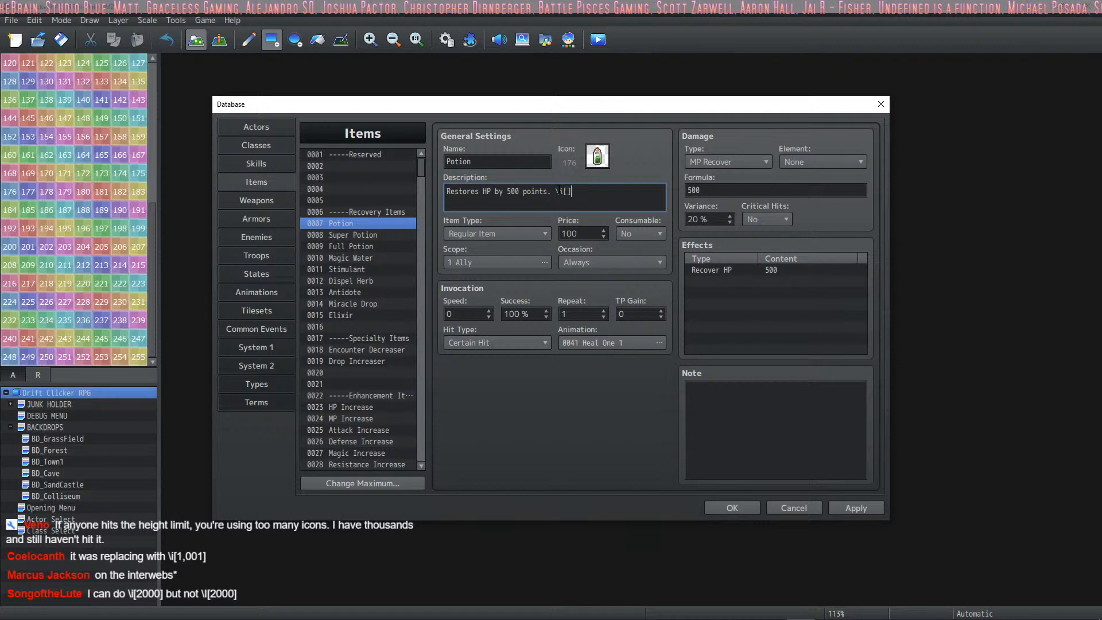
{"action": "type", "text": "1"}
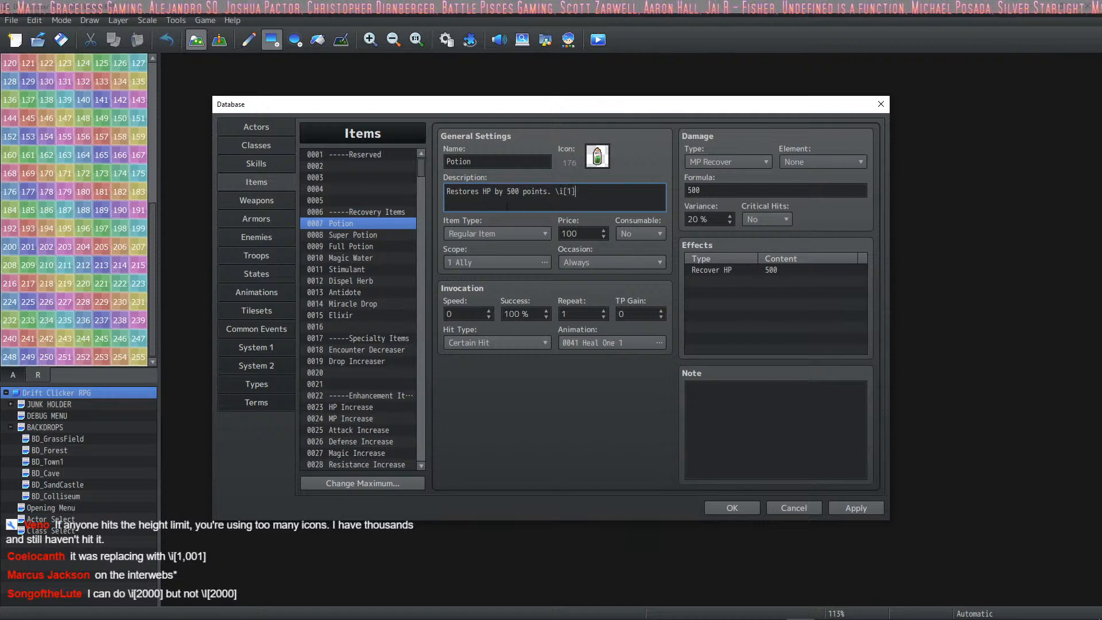
Look up icon 1 in the icon selection for the Potion and cancel without choosing it
{"action": "double_click", "coordinate": [564, 191]}
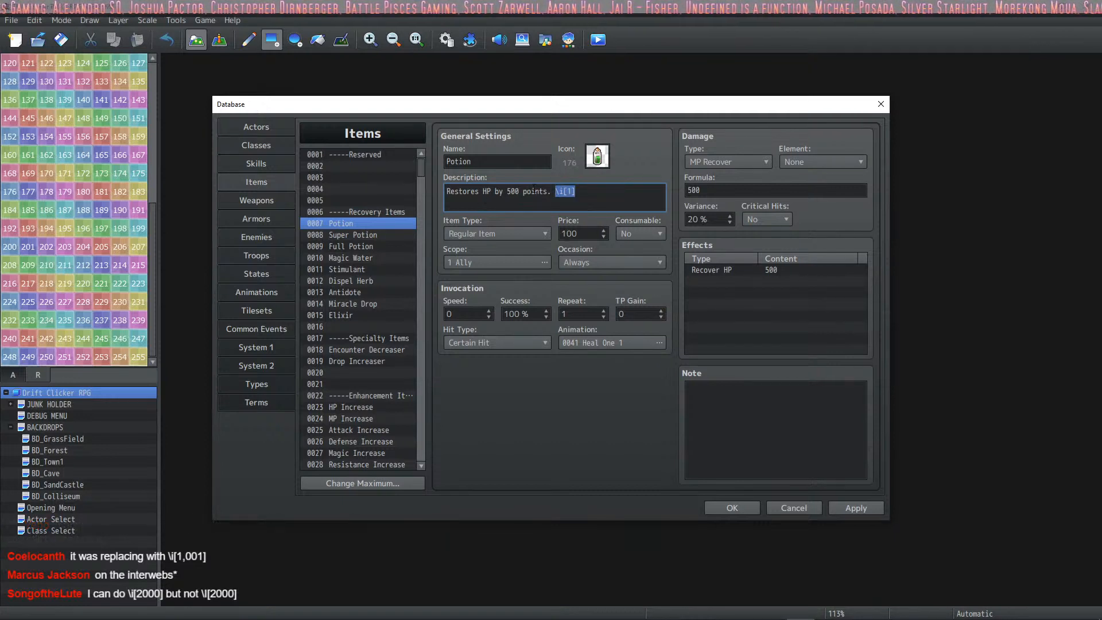
{"action": "double_click", "coordinate": [601, 165]}
{"action": "left_click_drag", "start_coordinate": [699, 383], "coordinate": [710, 189]}
{"action": "left_click", "coordinate": [425, 202]}
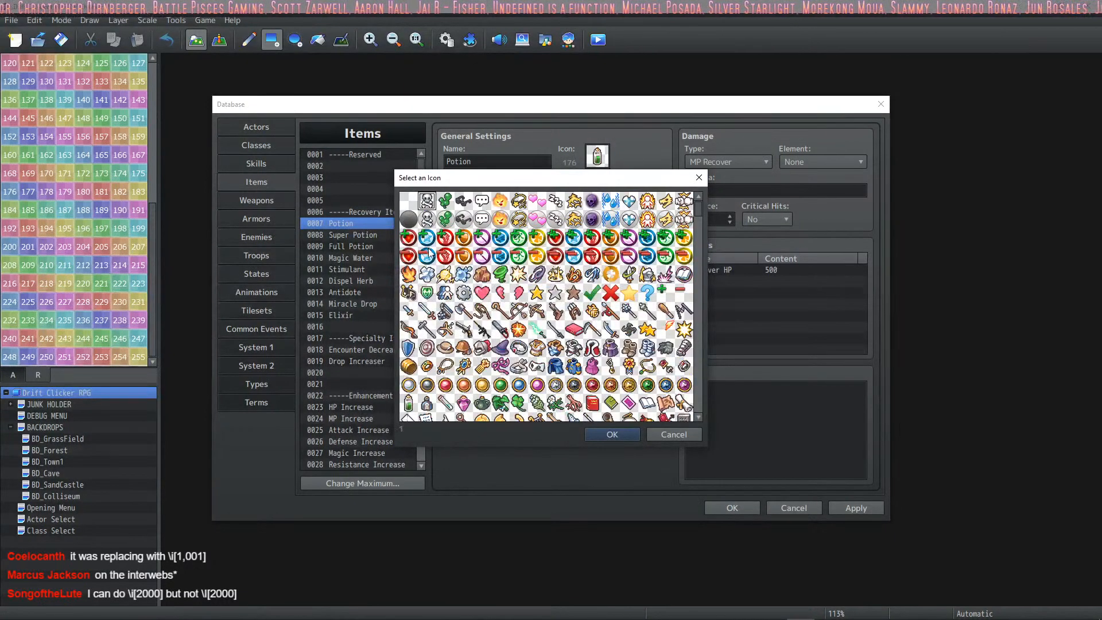
{"action": "left_click", "coordinate": [673, 434]}
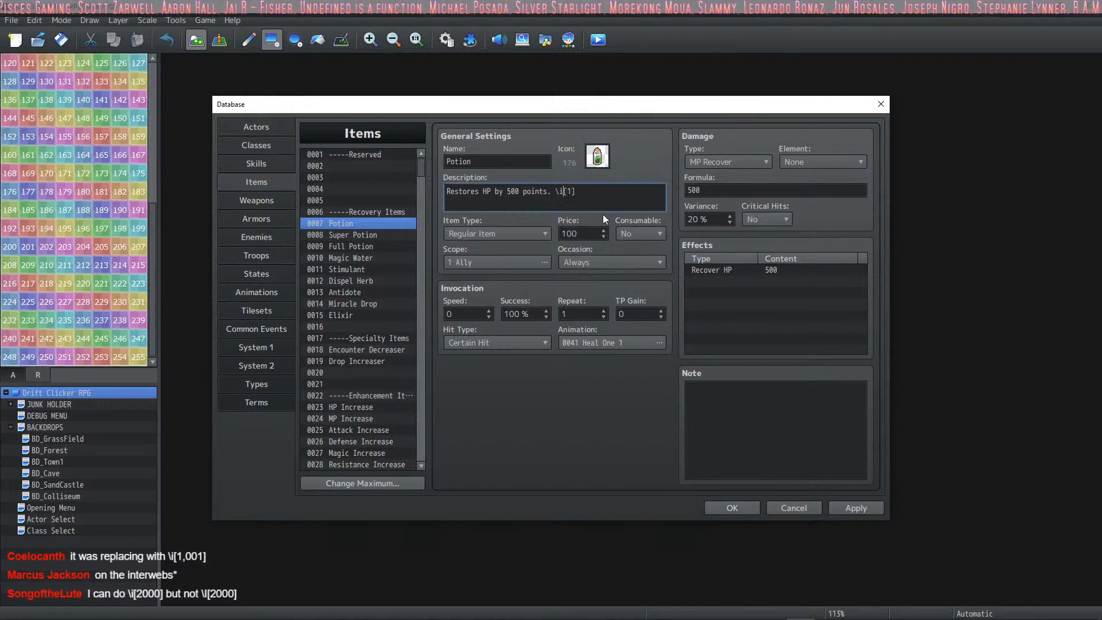
Change the code in the Potion's description to \ii[1] and compare it with the entry of item 0001
{"action": "type", "text": "i"}
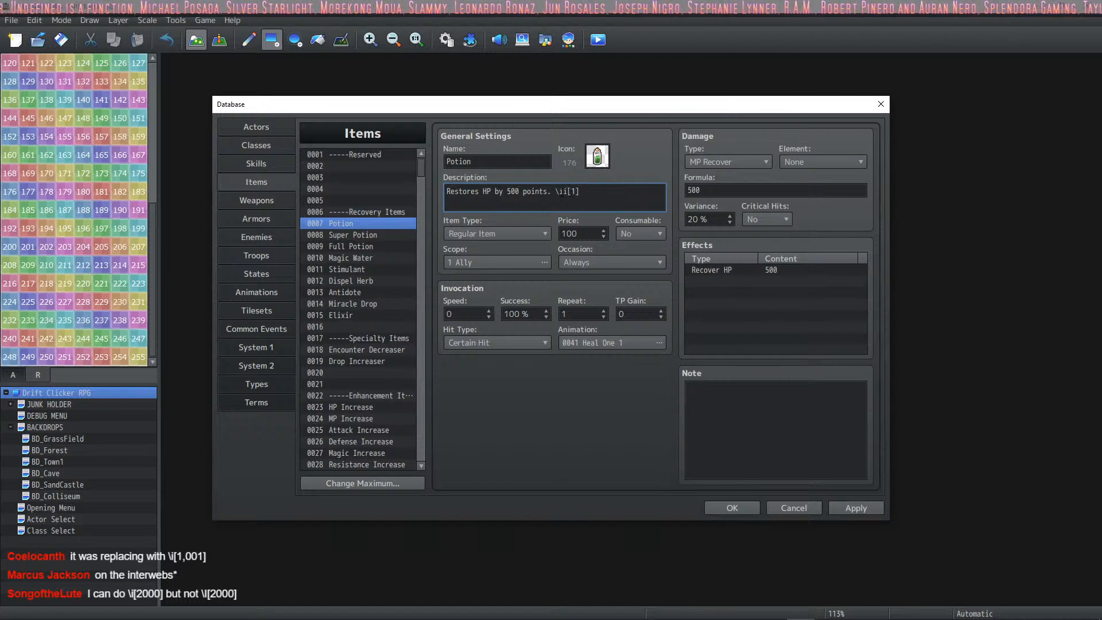
{"action": "left_click", "coordinate": [367, 154]}
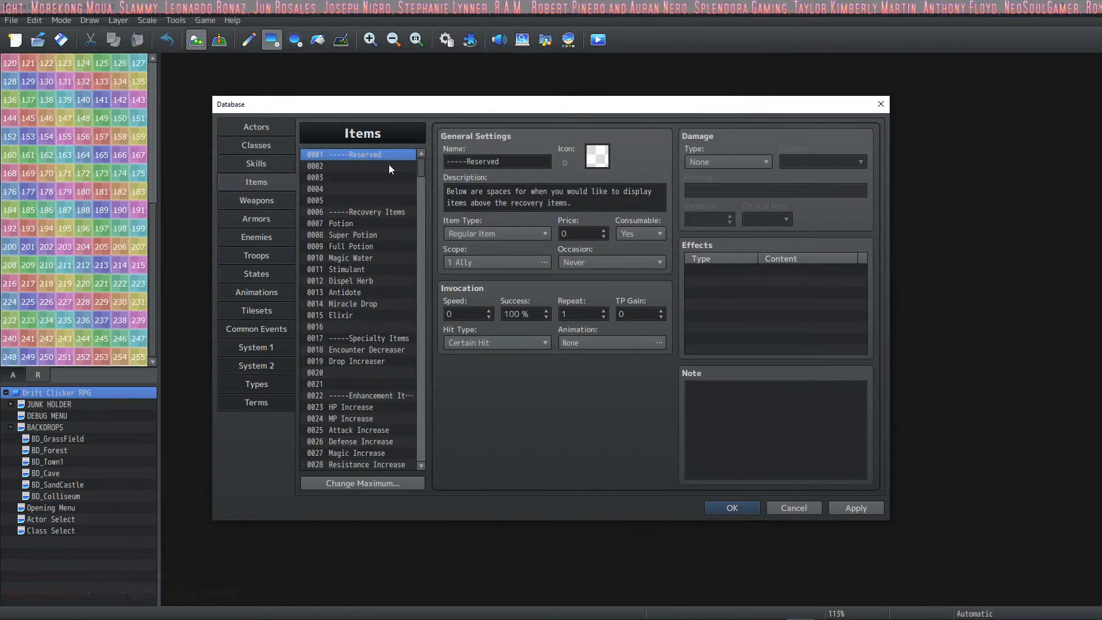
{"action": "left_click", "coordinate": [385, 166]}
{"action": "left_click", "coordinate": [360, 212]}
{"action": "left_click", "coordinate": [353, 224]}
{"action": "left_click", "coordinate": [568, 191]}
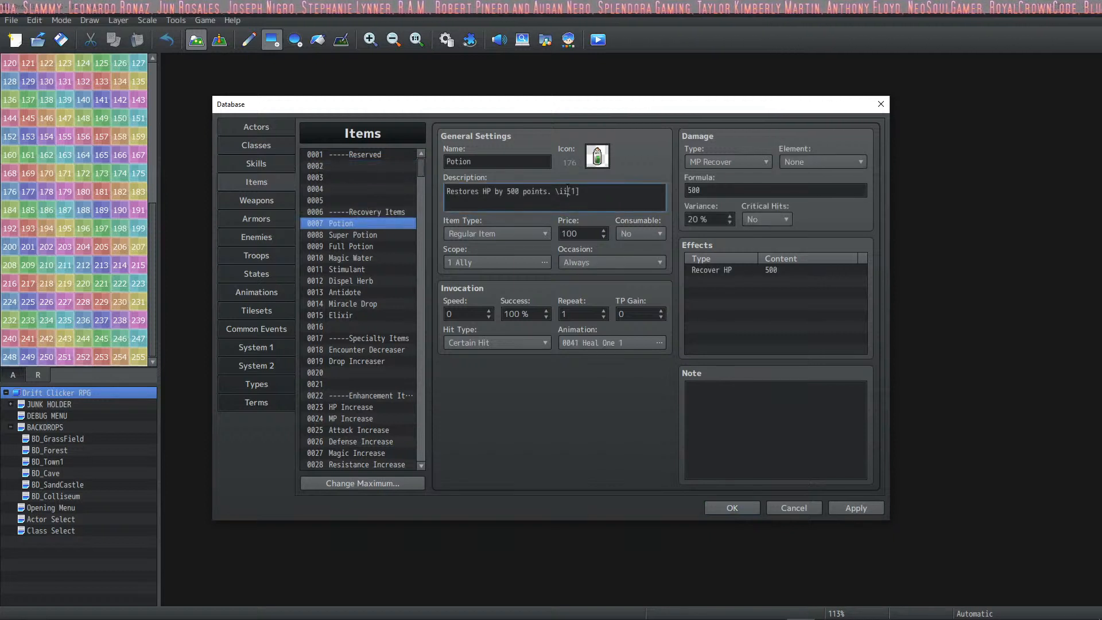
{"action": "left_click_drag", "start_coordinate": [579, 190], "coordinate": [555, 192]}
{"action": "left_click", "coordinate": [559, 189]}
{"action": "left_click", "coordinate": [360, 154]}
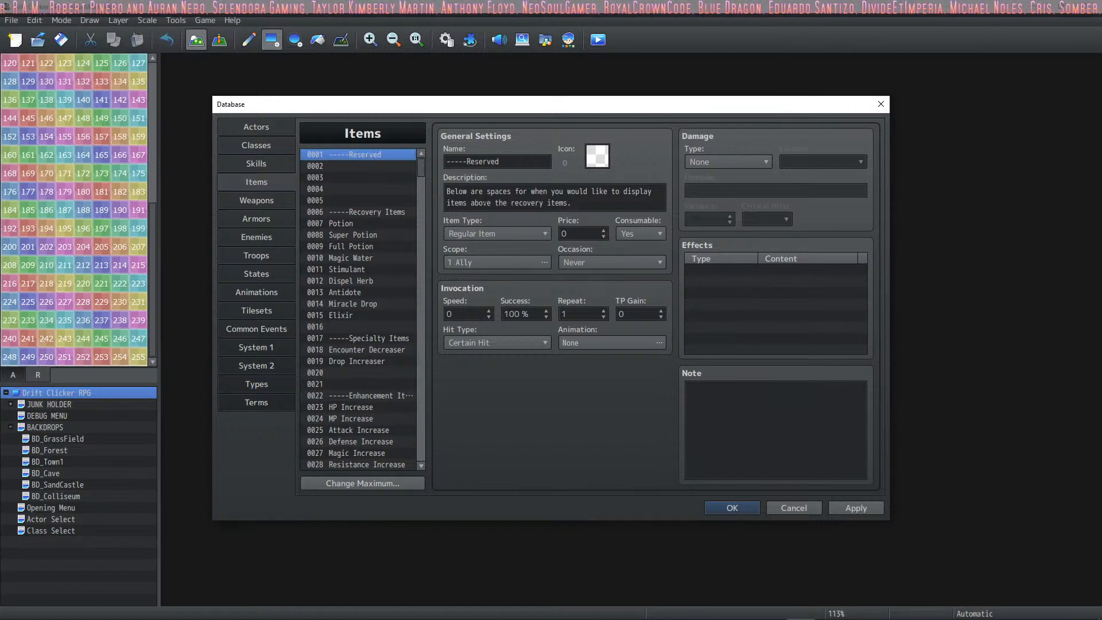
{"action": "left_click", "coordinate": [347, 213]}
{"action": "left_click", "coordinate": [393, 224]}
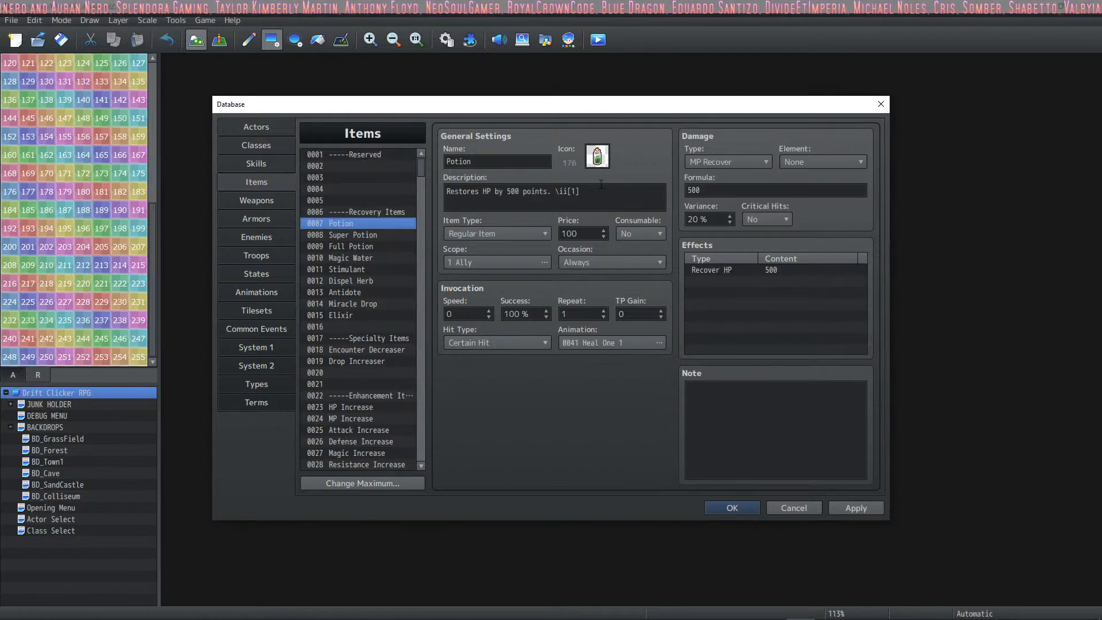
Remove the \ii[1] code from the end of the Potion's description and switch away from the database window
{"action": "left_click", "coordinate": [601, 191]}
{"action": "key", "text": "BackSpace"}
{"action": "key", "text": "BackSpace"}
{"action": "key", "text": "BackSpace"}
{"action": "key", "text": "BackSpace"}
{"action": "key", "text": "BackSpace"}
{"action": "key", "text": "BackSpace"}
{"action": "key", "text": "BackSpace"}
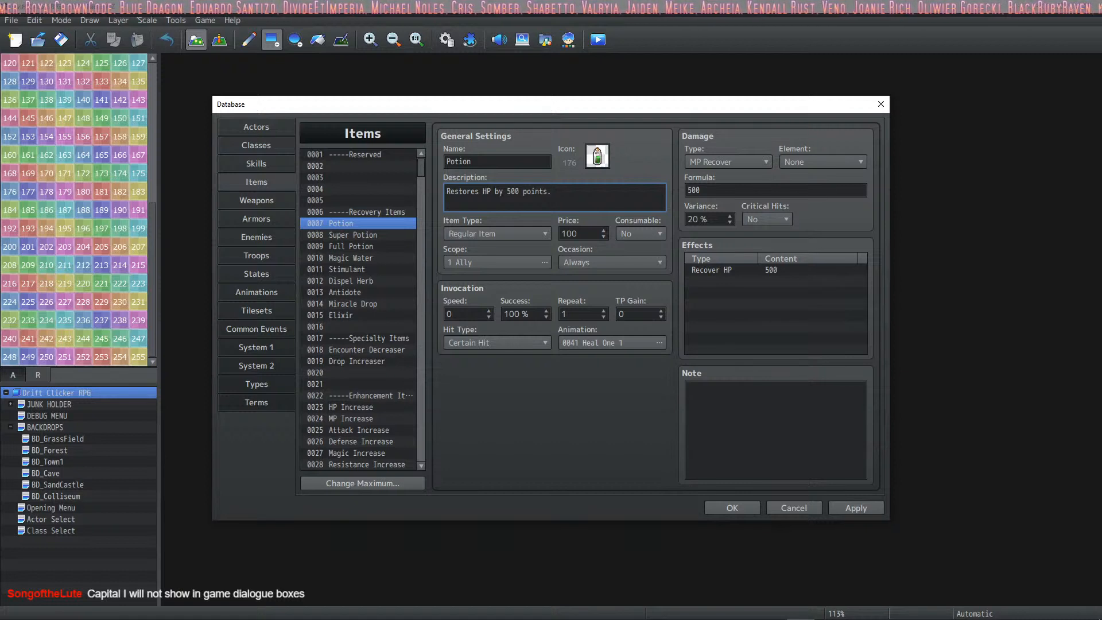
{"action": "key", "text": "alt+Tab"}
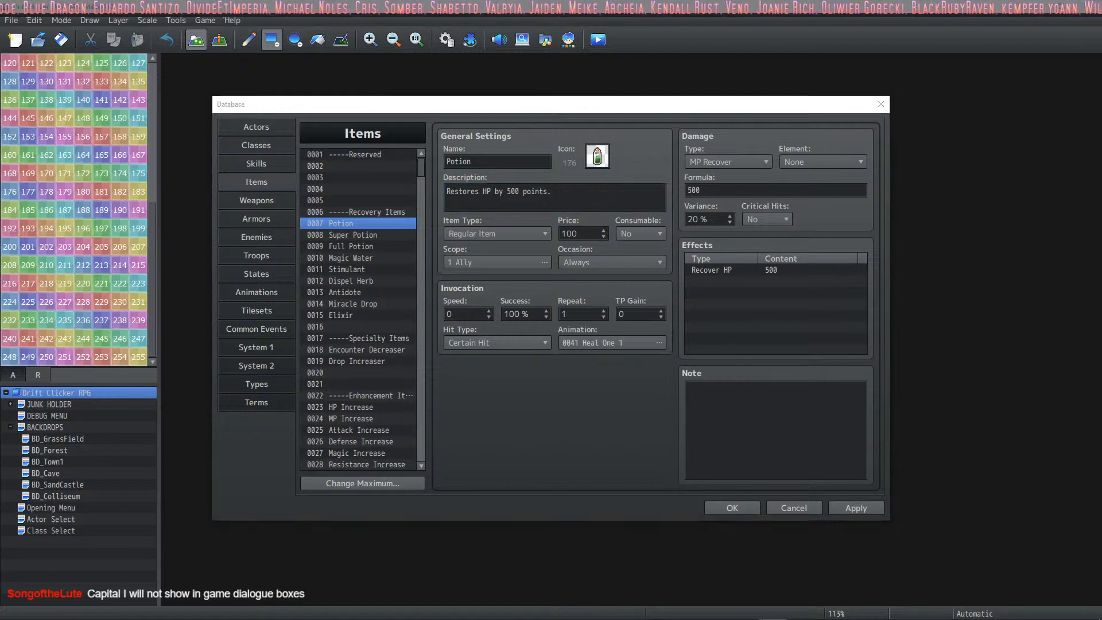